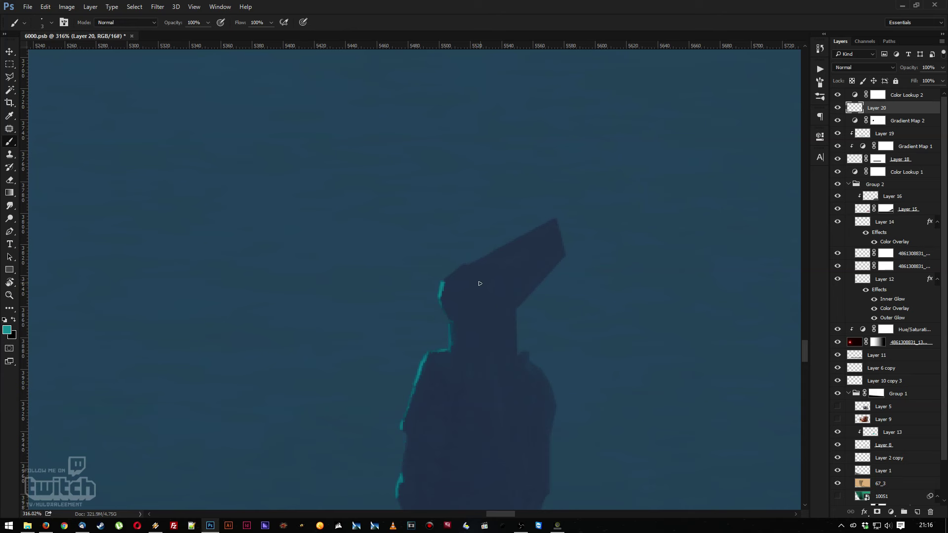
Paint thin teal lines across the base and along the side of the standing figure's angular headpiece
key("alt+Tab")
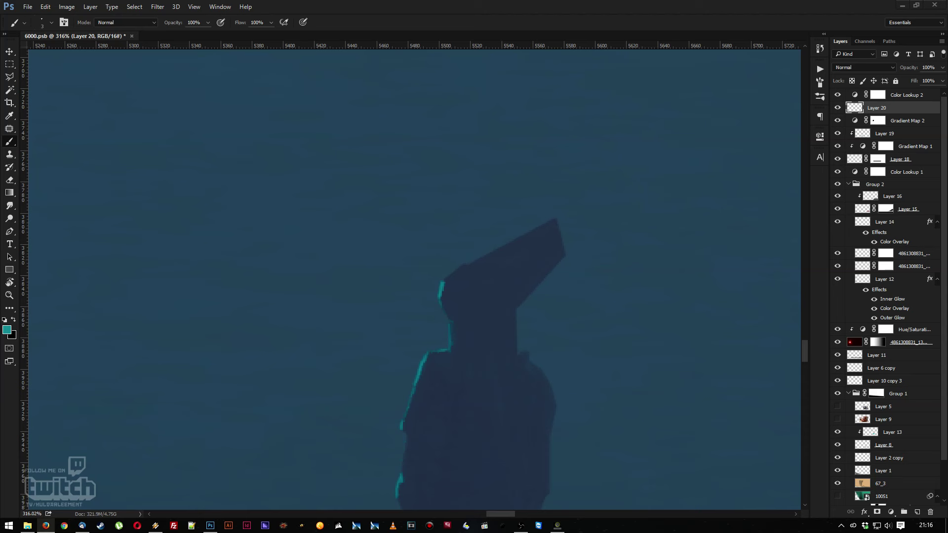
left_click(625, 375)
mouse_move(468, 266)
left_mouse_down()
mouse_move(467, 276)
mouse_move(432, 220)
mouse_move(487, 239)
left_mouse_up()
key("z")
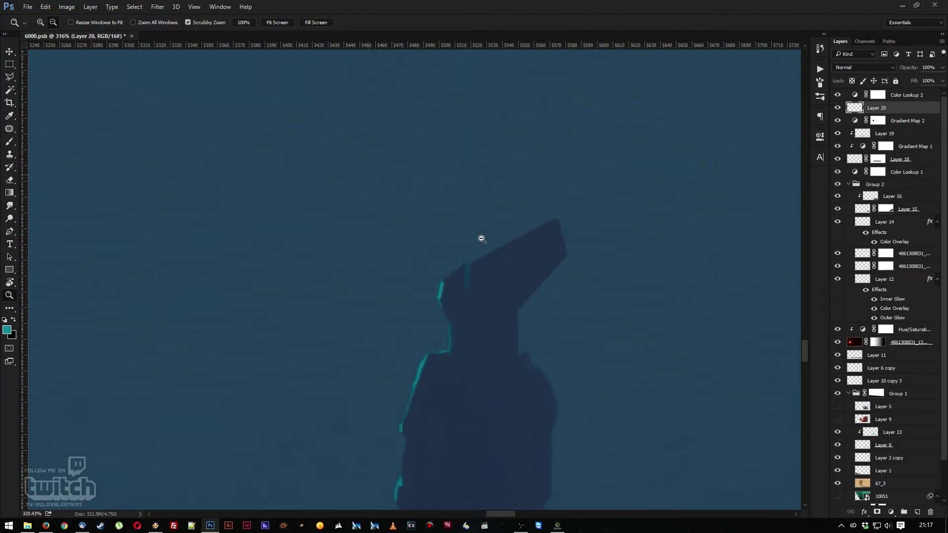
key("r")
mouse_move(444, 212)
left_mouse_down()
mouse_move(569, 278)
mouse_move(423, 290)
mouse_move(434, 267)
left_mouse_up()
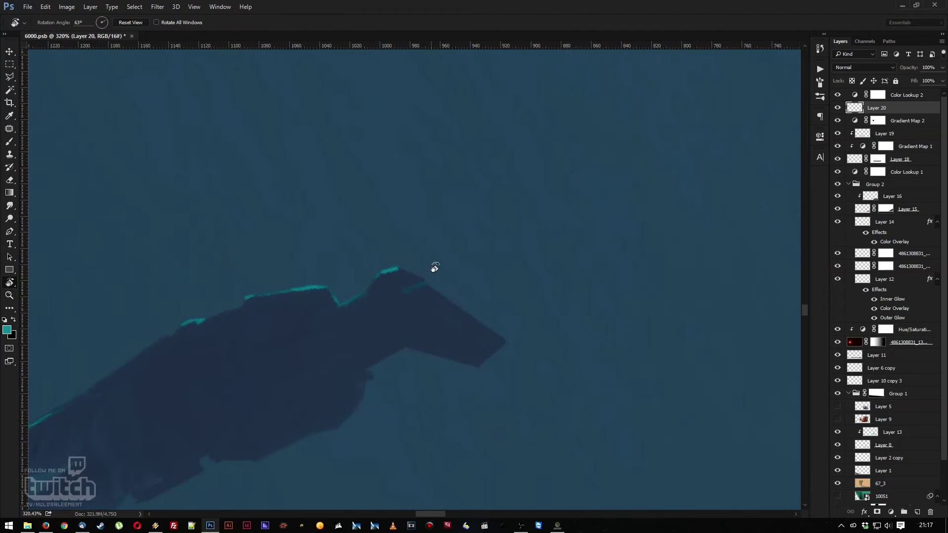
key("b")
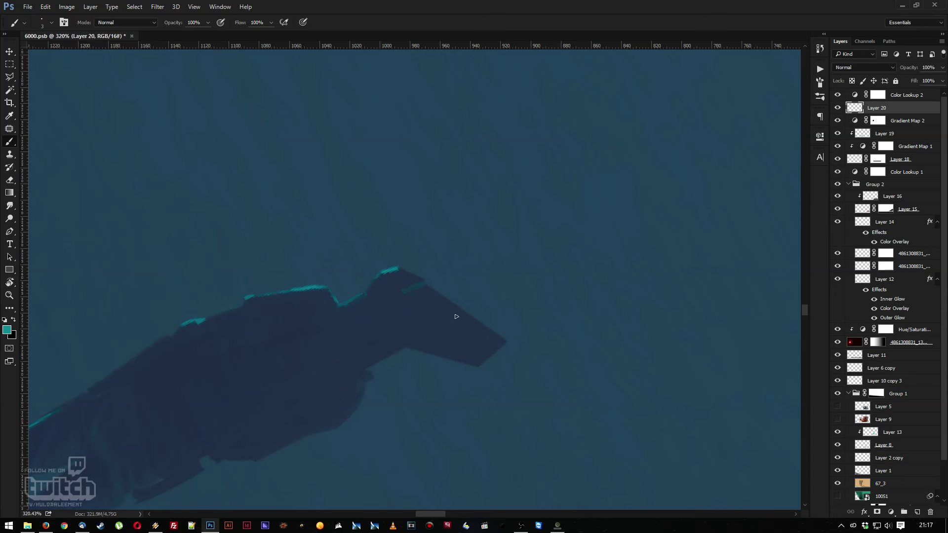
left_click_drag(484, 346, 464, 335)
Set the eraser to a hard 3 px tip and trim the teal line on the headpiece
key("e")
right_click(416, 311)
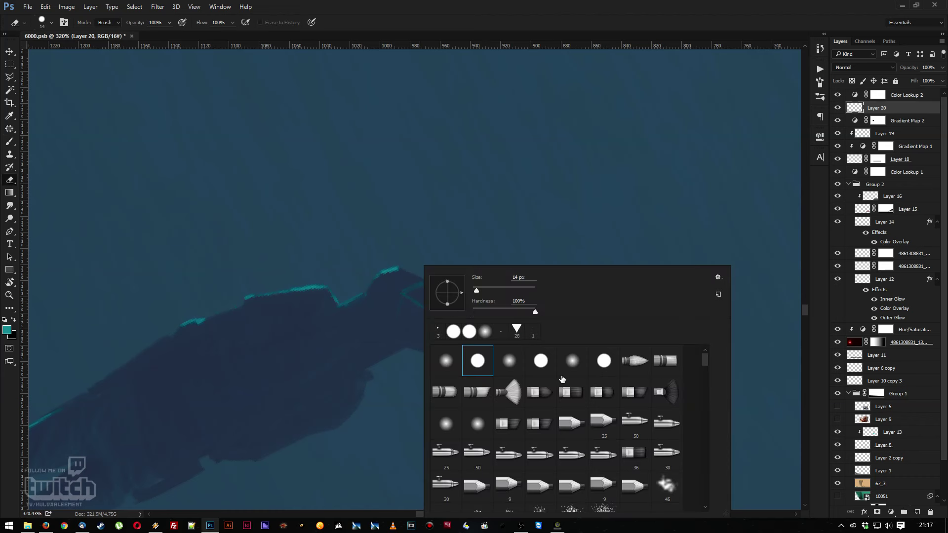
left_click(516, 330)
left_click_drag(476, 291, 473, 291)
left_click(406, 304)
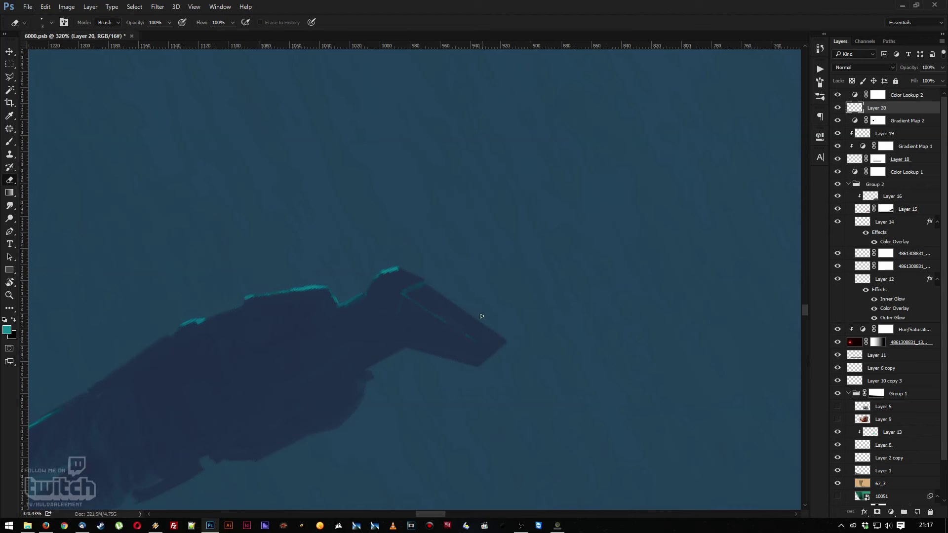
Paint teal rim-light strokes where the figure's neck meets the right shoulder and along the shoulder's top
key("z")
mouse_move(436, 304)
left_mouse_down()
mouse_move(408, 283)
mouse_move(434, 293)
left_mouse_up()
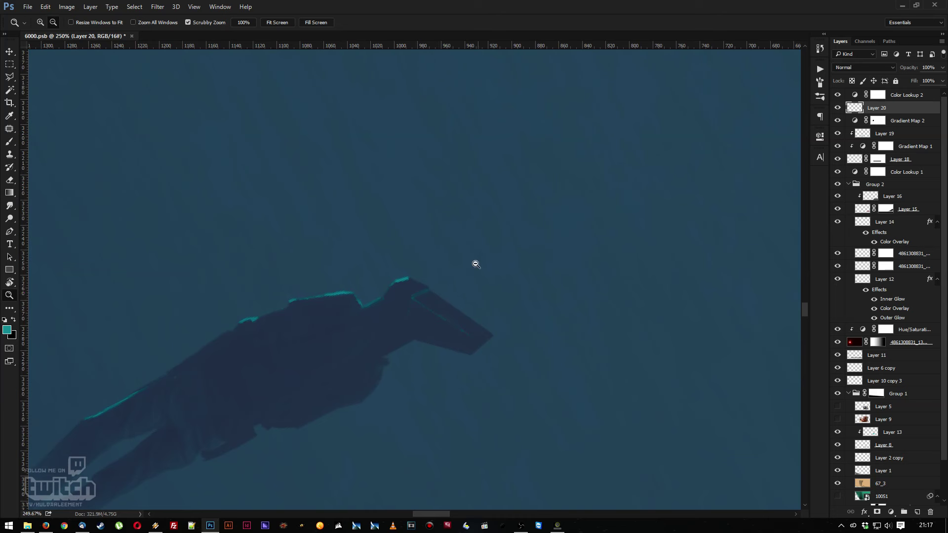
key("b")
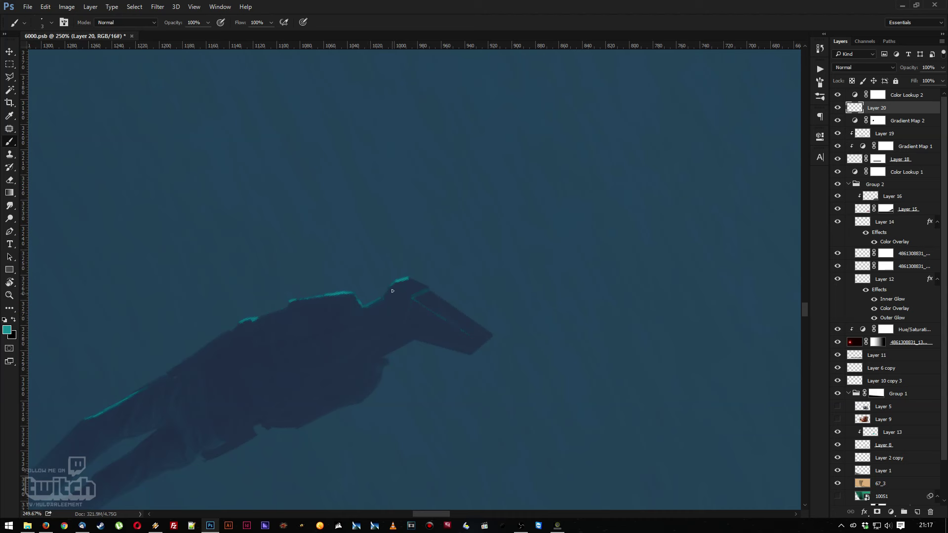
key("r")
mouse_move(320, 255)
left_mouse_down()
mouse_move(323, 317)
mouse_move(377, 349)
mouse_move(450, 323)
left_mouse_up()
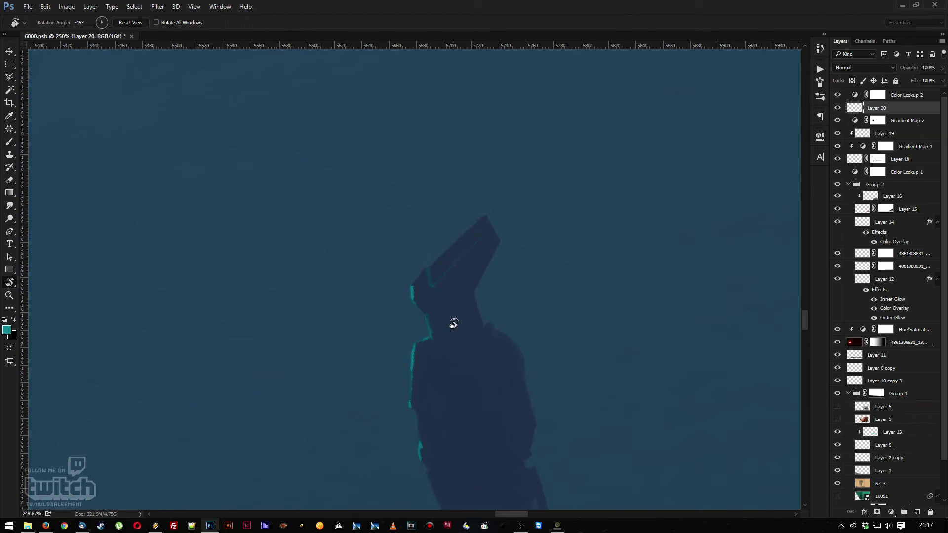
key("b")
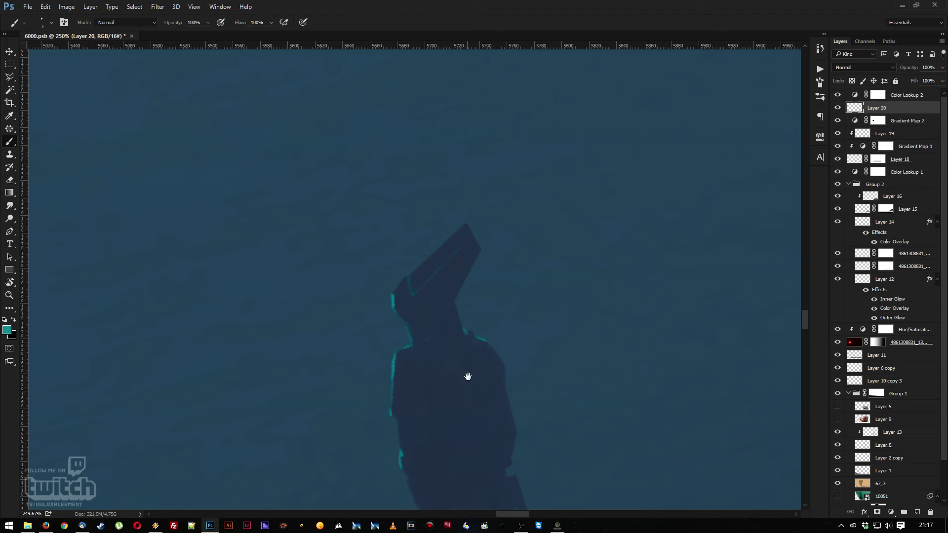
Sample the figure's dark navy and add a new layer above the Color Lookup 2 adjustment
key("z")
left_click(476, 282, "alt")
left_click_drag(475, 287, 482, 288)
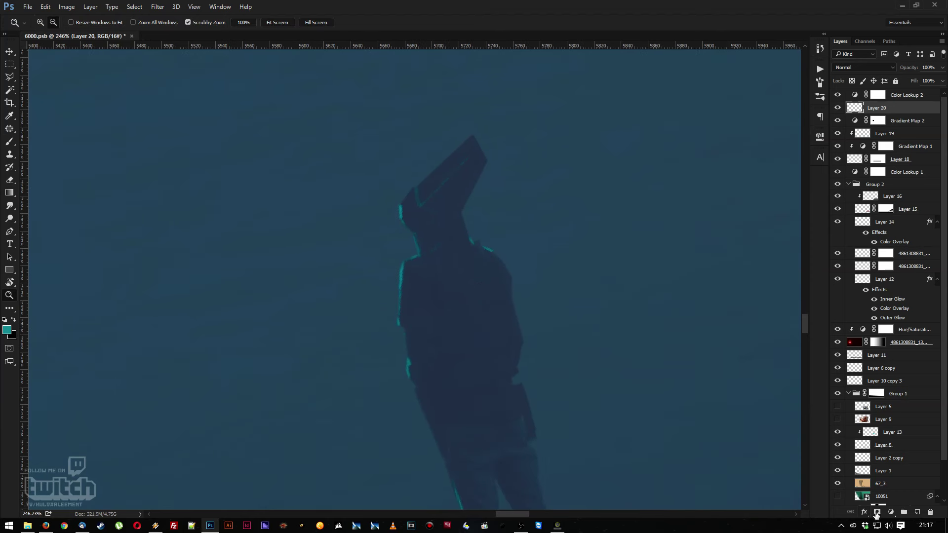
key("i")
left_click(455, 315)
key("b")
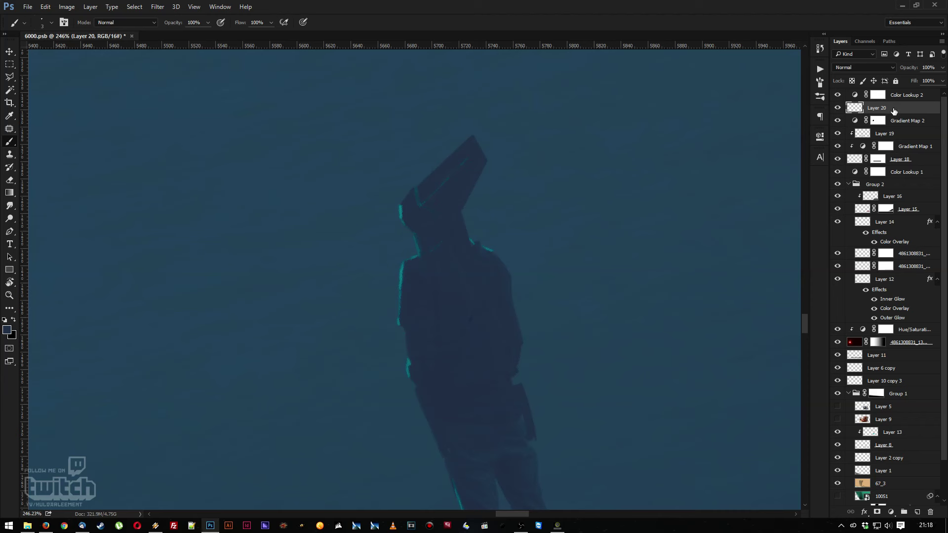
left_click_drag(894, 113, 916, 513)
left_click_drag(887, 108, 875, 90)
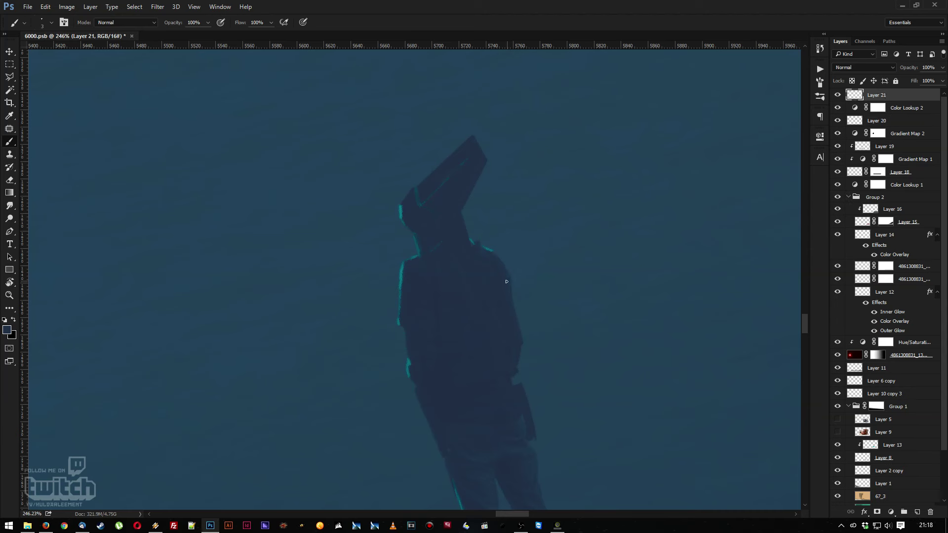
Sample the body colour and paint a thin dark strap looping over the figure's right shoulder
key("i")
mouse_move(503, 275)
left_mouse_down()
mouse_move(478, 282)
mouse_move(467, 328)
mouse_move(476, 340)
left_mouse_up()
key("b")
mouse_move(476, 245)
left_mouse_down()
mouse_move(497, 248)
mouse_move(503, 262)
left_mouse_up()
mouse_move(507, 317)
left_mouse_down()
mouse_move(491, 230)
mouse_move(465, 273)
mouse_move(470, 289)
left_mouse_up()
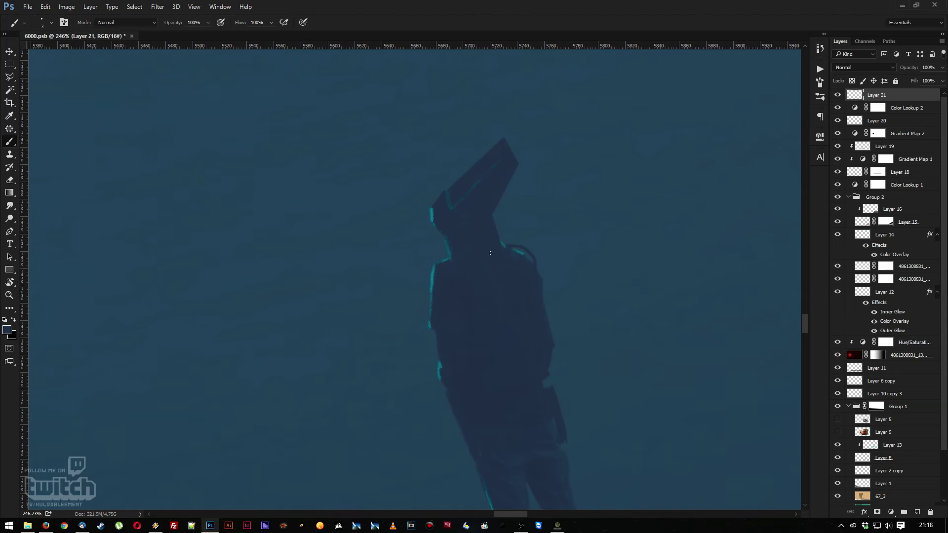
Paint small dark bumps on the right side of the figure's jaw and arm to refine the silhouette
key("r")
left_click_drag(384, 176, 457, 268)
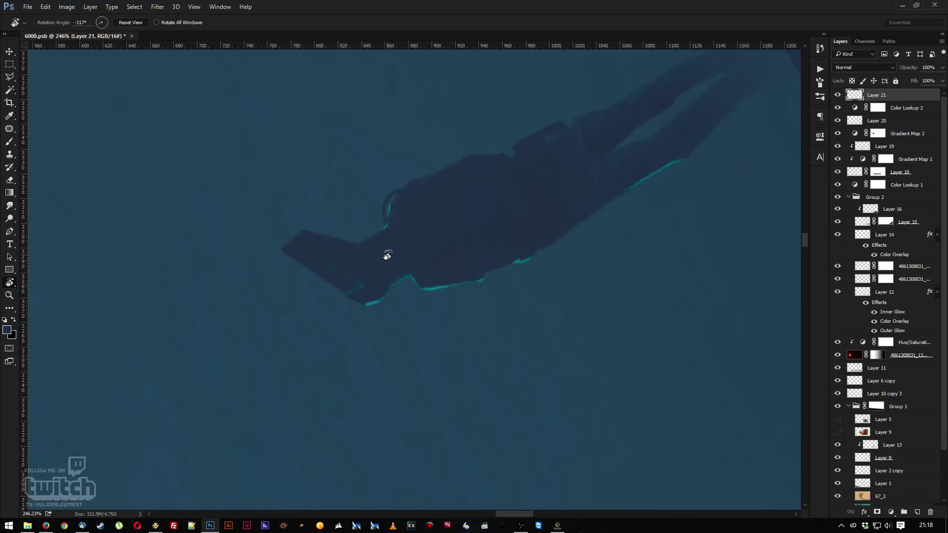
key("b")
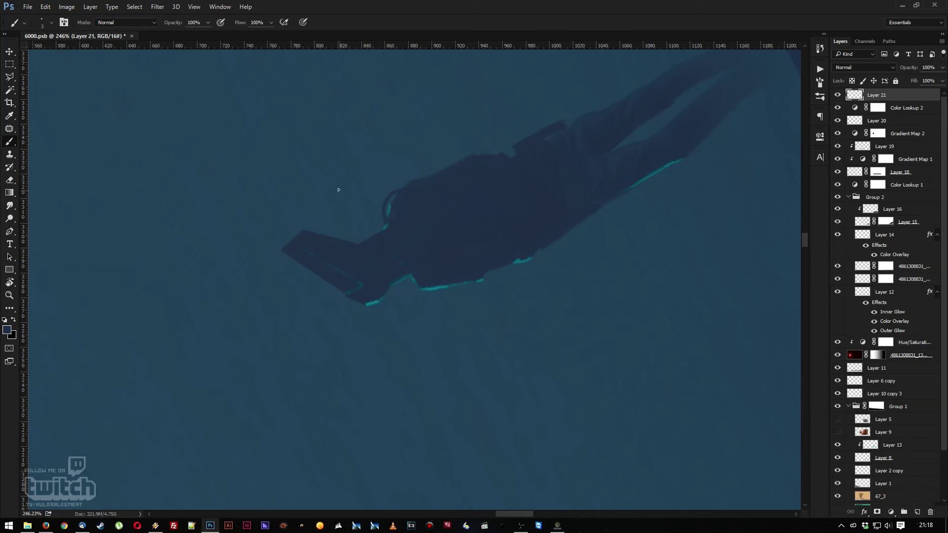
key("r")
mouse_move(339, 190)
left_mouse_down()
mouse_move(457, 167)
mouse_move(527, 256)
mouse_move(479, 247)
mouse_move(463, 256)
mouse_move(482, 262)
left_mouse_up()
key("b")
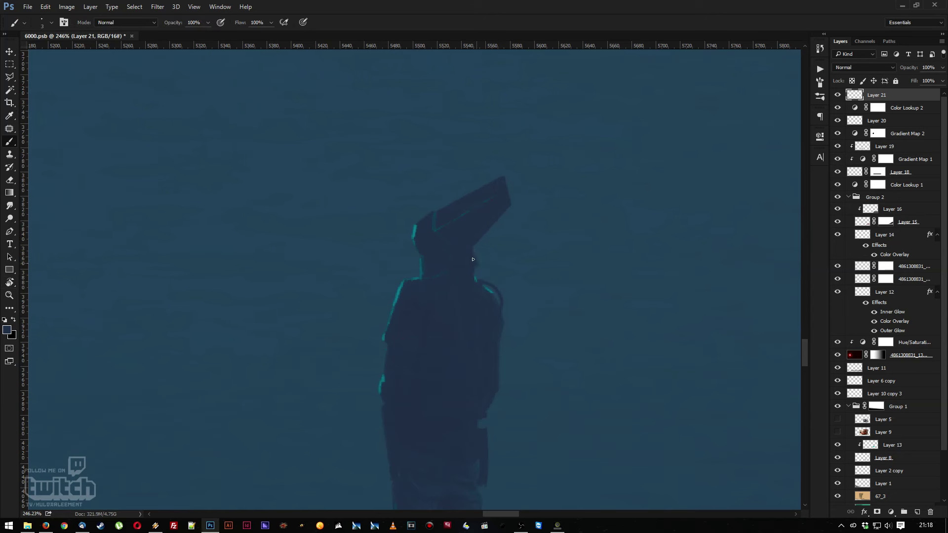
key("space")
left_click_drag(488, 301, 547, 250)
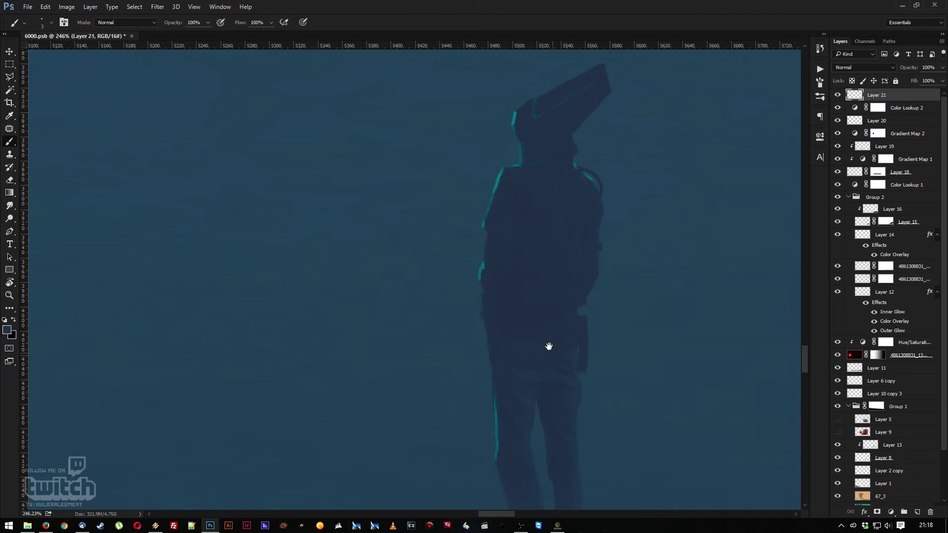
Extend the holster at the figure's right hip with dark strokes in a colour sampled from the body
left_click_drag(565, 335, 522, 286)
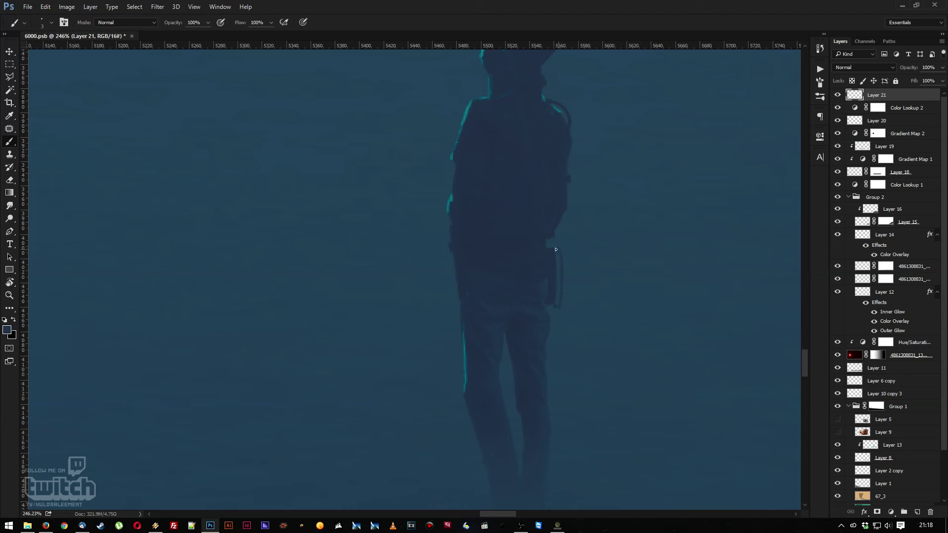
key("i")
mouse_move(488, 281)
left_mouse_down()
mouse_move(493, 302)
mouse_move(520, 309)
left_mouse_up()
key("b")
Sample the rim-light teal and paint highlights along the figure's left hip and the top of the holster
key("z")
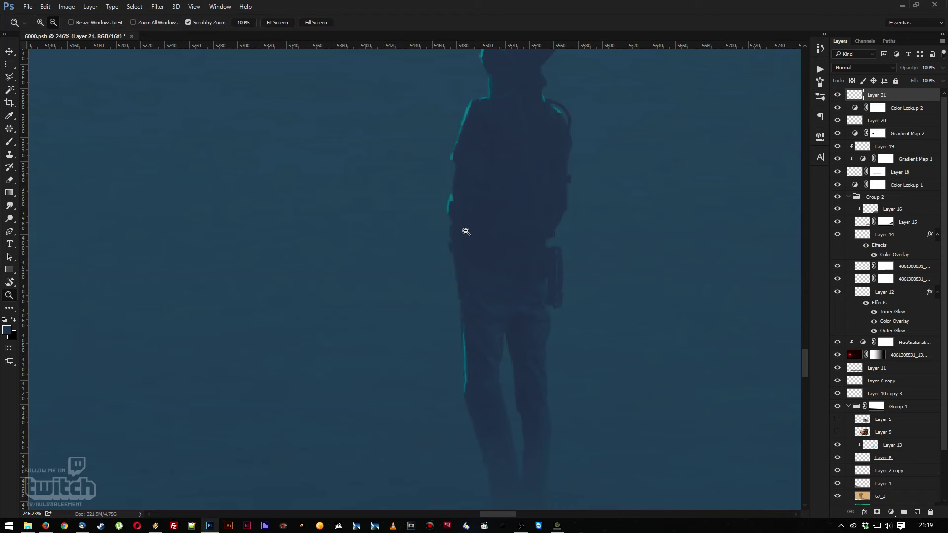
mouse_move(448, 214)
left_mouse_down()
mouse_move(402, 186)
mouse_move(444, 205)
left_mouse_up()
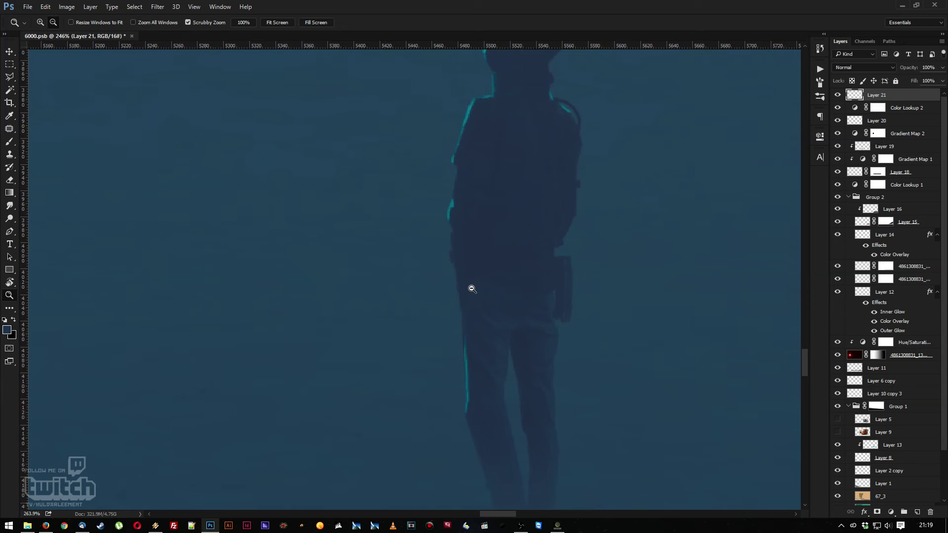
left_click_drag(469, 287, 437, 290)
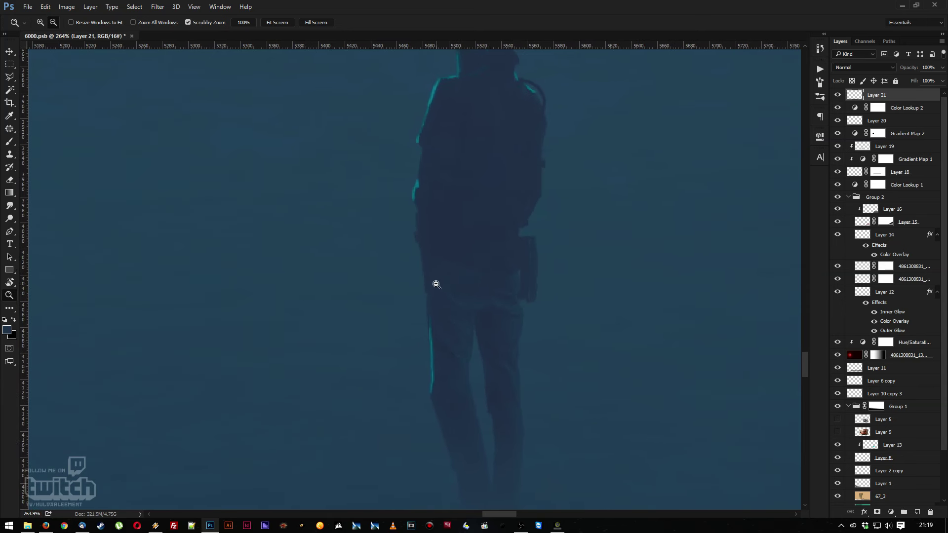
key("i")
left_click(416, 183)
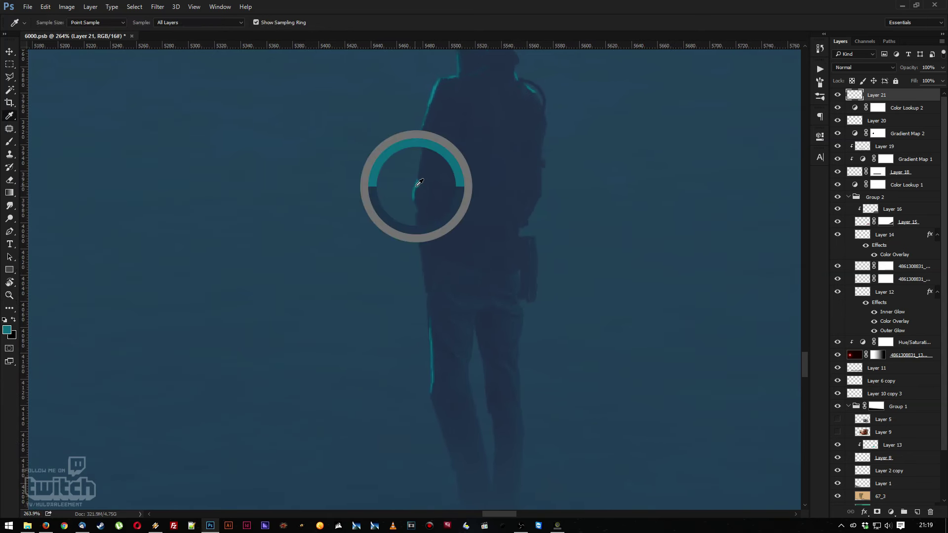
key("b")
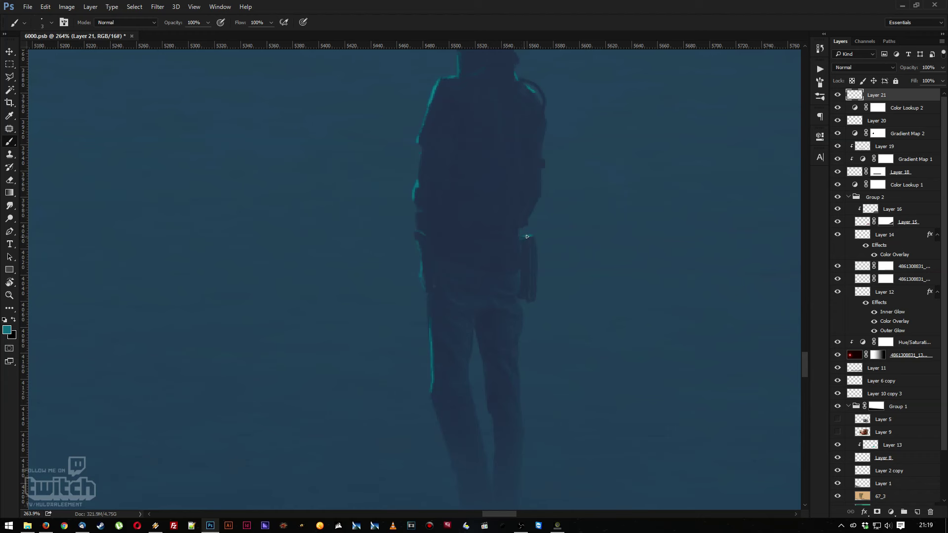
Paint a teal rim light along the inner edge of the figure's right leg
scroll(528, 306, "down", 1)
scroll(528, 311, "left", 1)
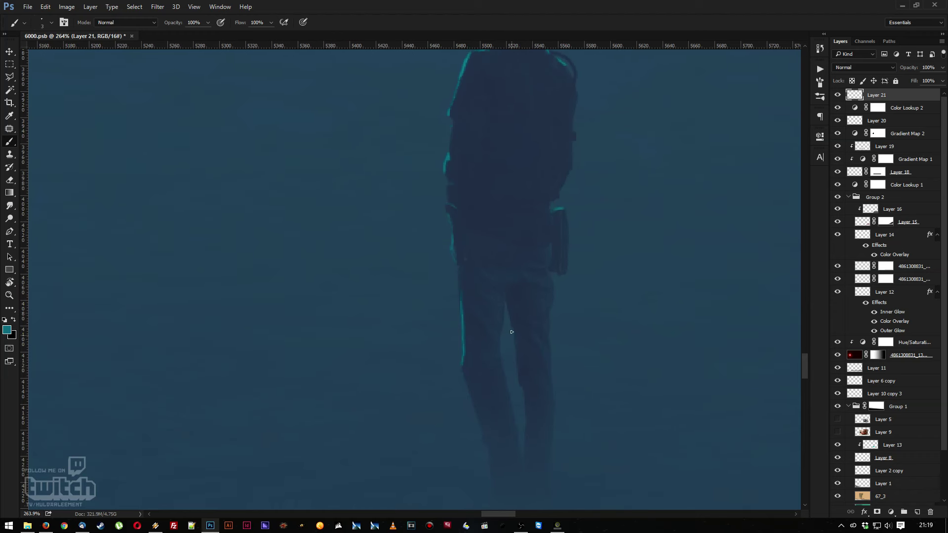
left_click_drag(515, 348, 519, 374)
left_click_drag(492, 298, 545, 434)
left_click_drag(539, 296, 519, 339)
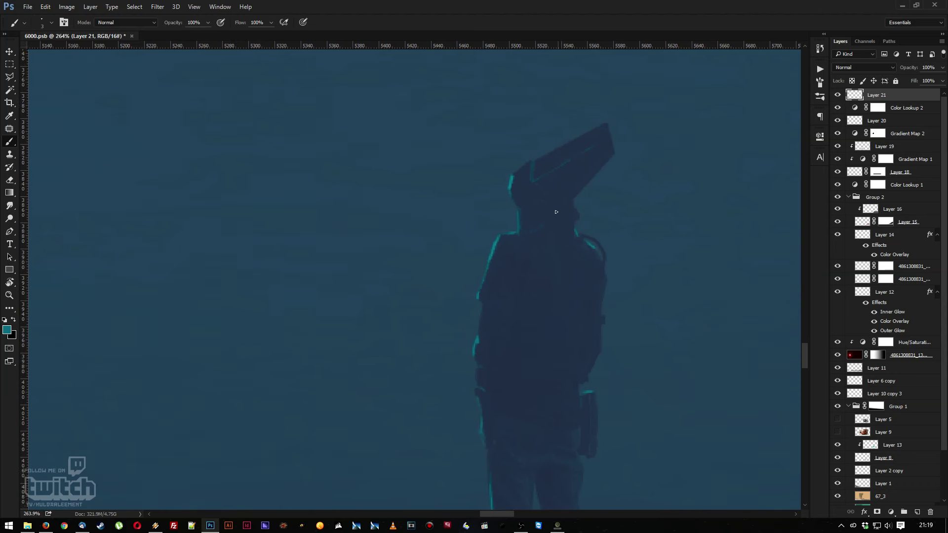
Sample dark navy from the head and paint a small bump at the left side of the figure's jaw
key("i")
left_click(528, 190)
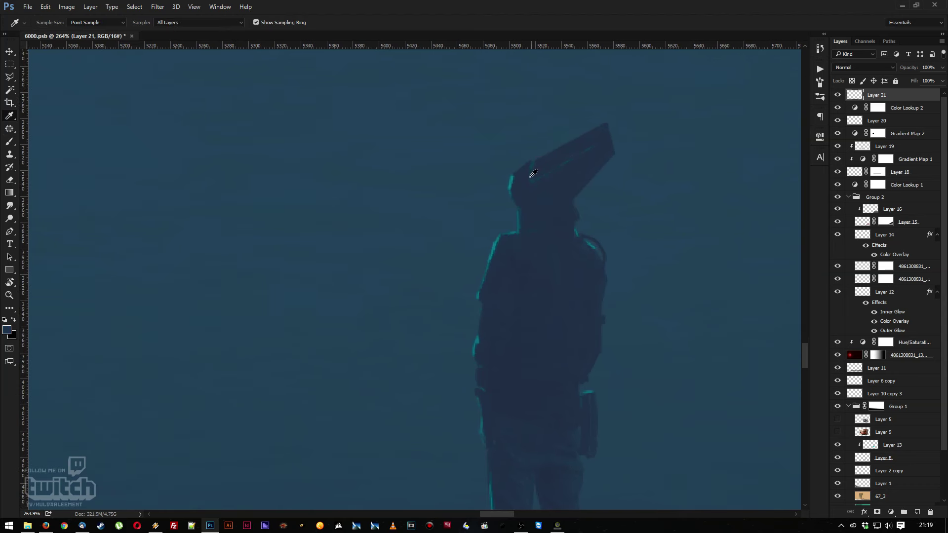
key("b")
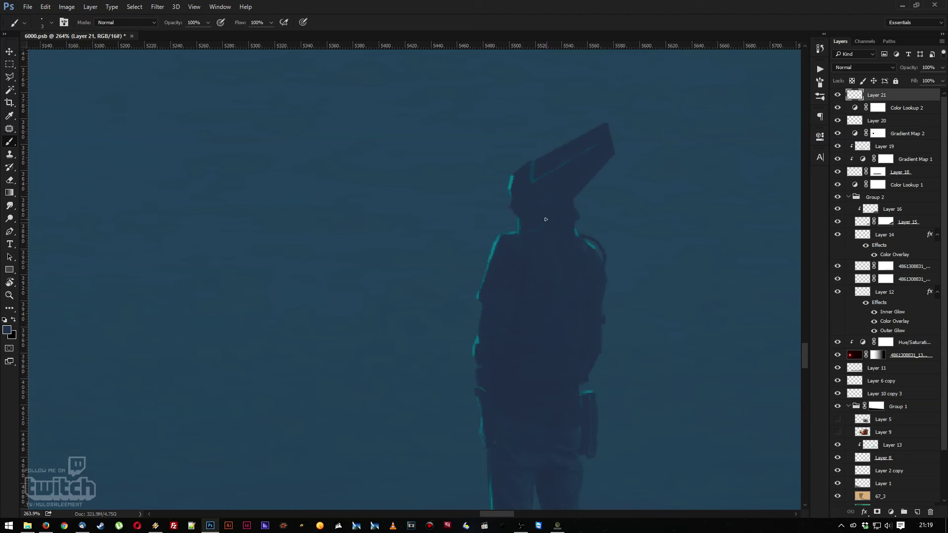
Sample the rim-light teal and paint a thin highlight along the sloping top edge of the rock beneath the figure
left_click(509, 185, "alt")
key("z")
left_click_drag(483, 222, 444, 201)
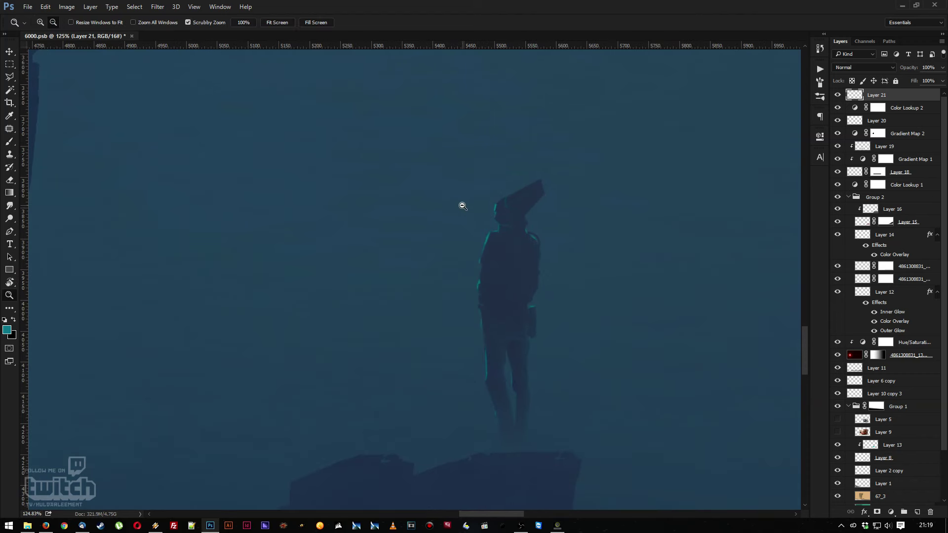
left_click_drag(468, 206, 493, 225)
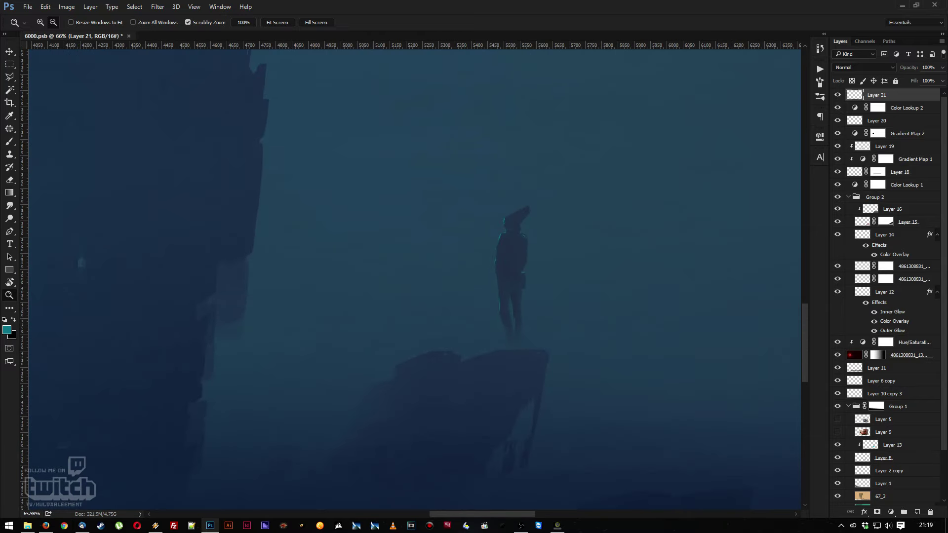
key("alt+Tab")
left_click_drag(495, 321, 529, 342)
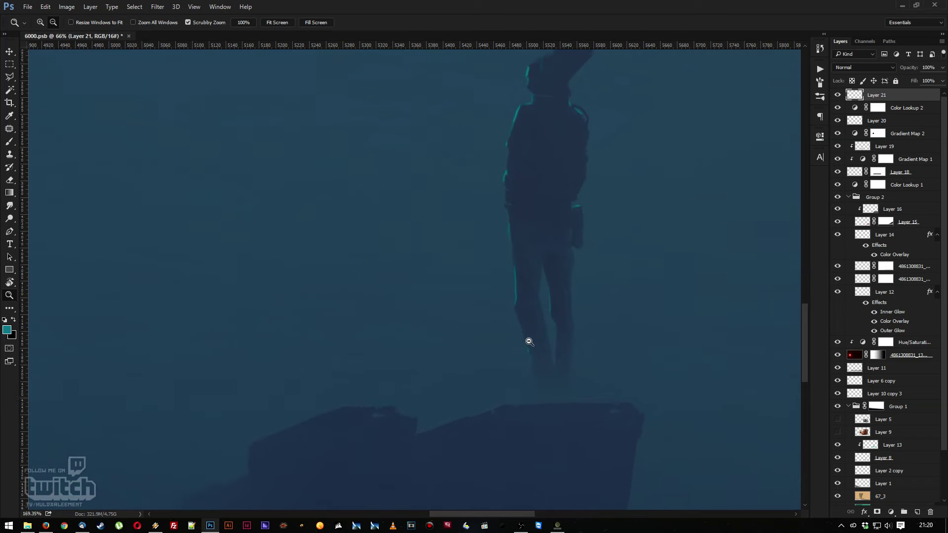
key("r")
left_click_drag(404, 268, 583, 306)
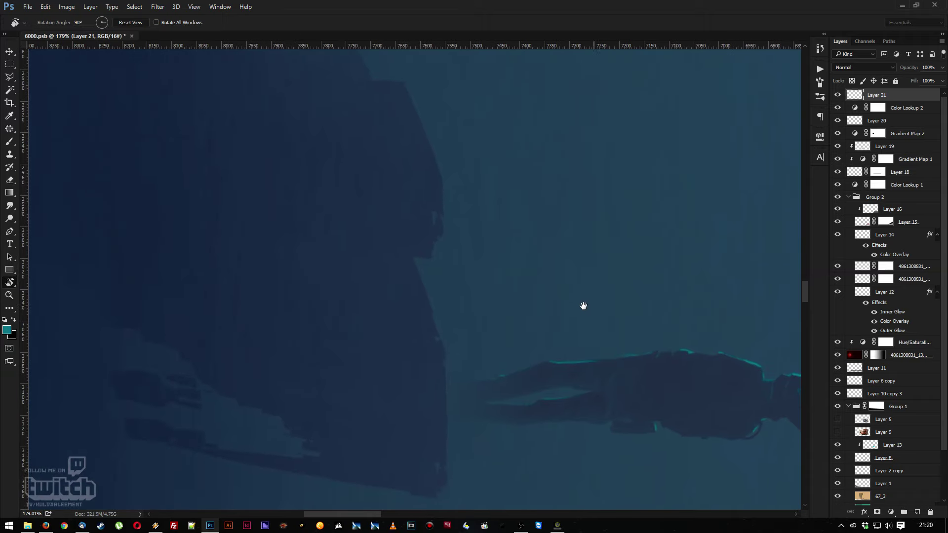
key("b")
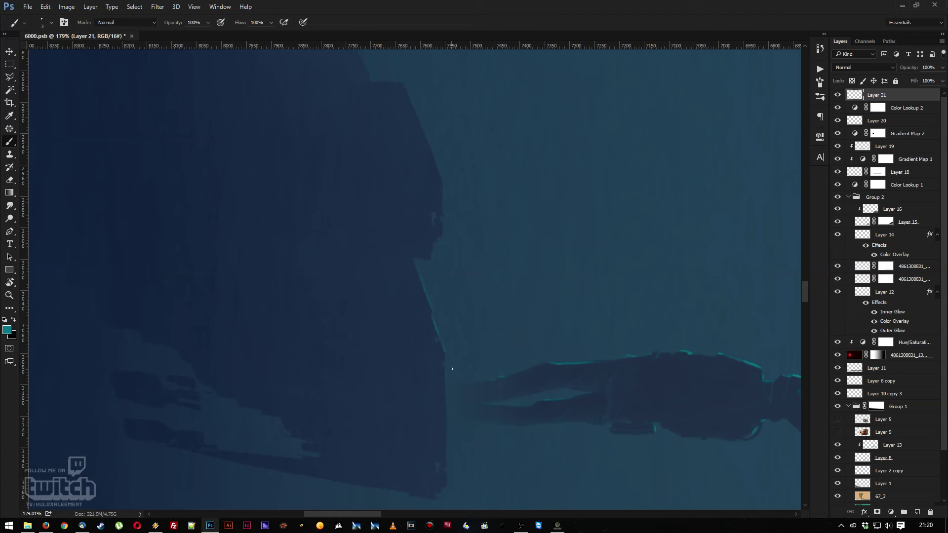
mouse_move(454, 364)
left_mouse_down()
mouse_move(520, 354)
mouse_move(516, 330)
left_mouse_up()
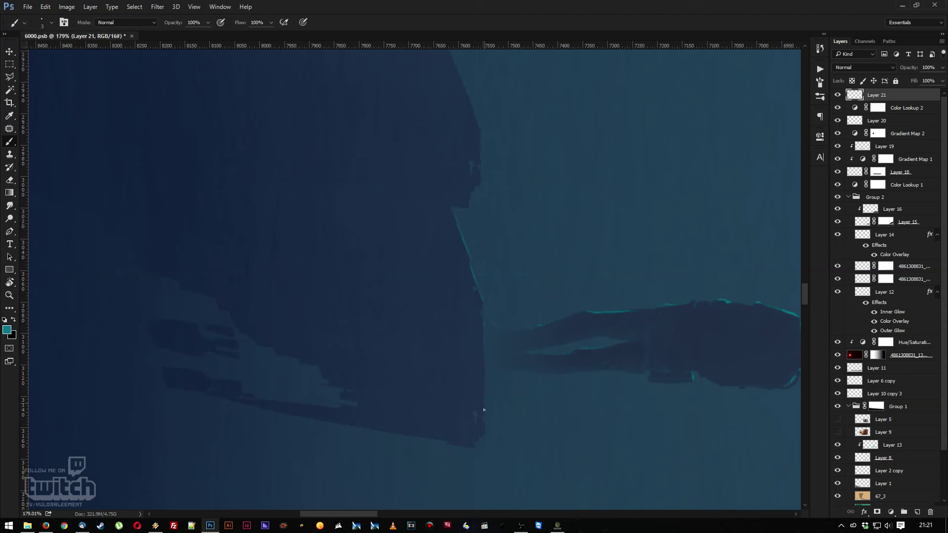
Continue the teal rim light along the top edge of the lower rock to the left
left_click_drag(484, 223, 497, 280)
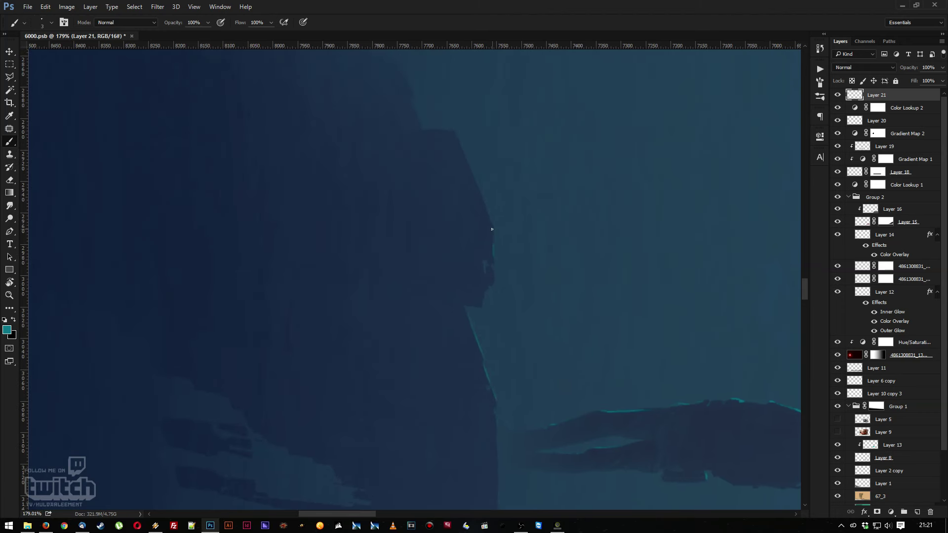
left_click_drag(489, 190, 506, 271)
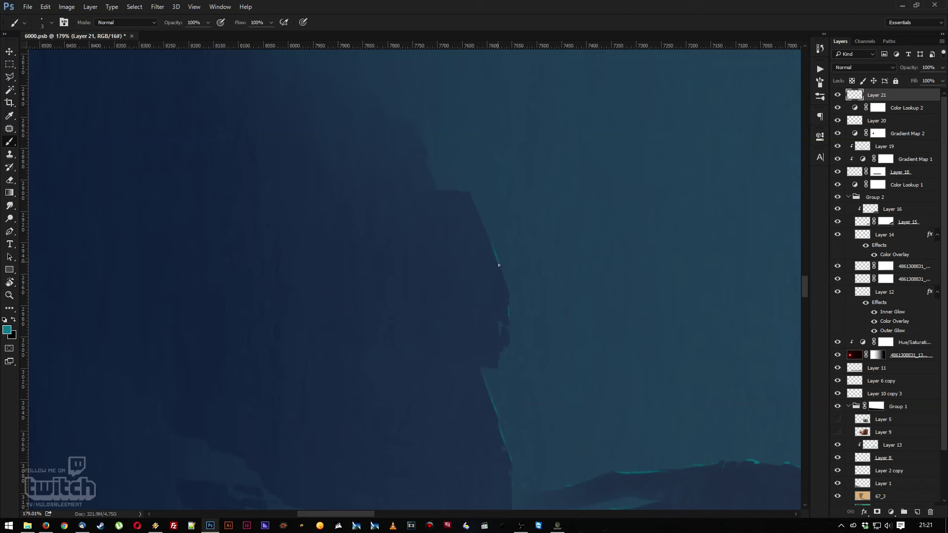
key("r")
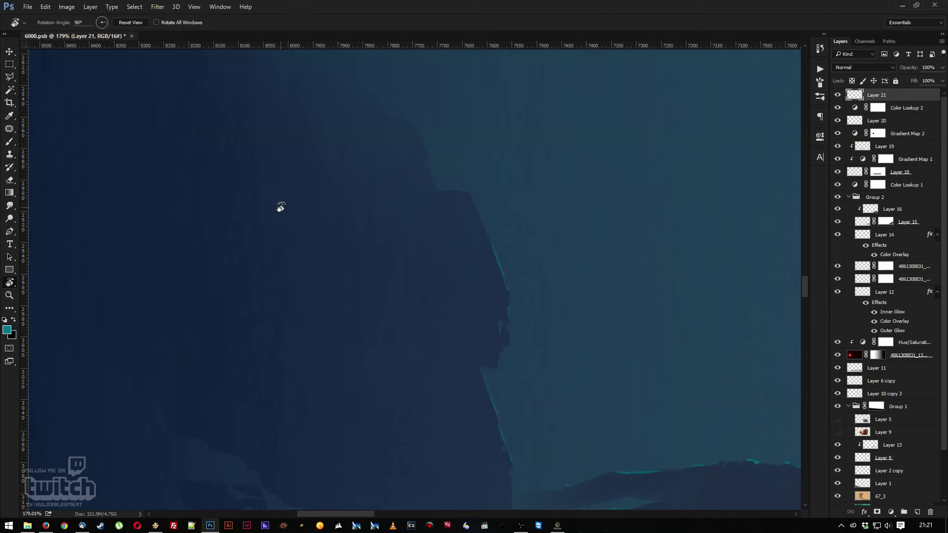
Paint faint teal detail lines on the figure's helmet and collar, and fold highlights along the inner side of the left arm
left_click_drag(279, 205, 395, 345)
key("z")
left_click_drag(444, 315, 470, 371)
mouse_move(504, 147)
left_mouse_down()
mouse_move(539, 200)
mouse_move(514, 264)
mouse_move(354, 205)
mouse_move(419, 228)
mouse_move(469, 229)
mouse_move(495, 214)
left_mouse_up()
key("r")
key("b")
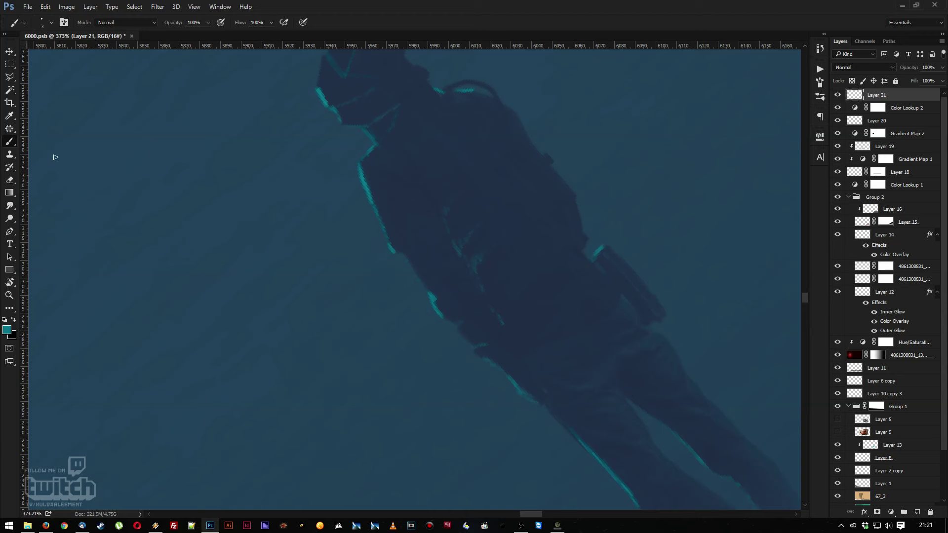
Soften the teal fold highlights on the arm using the Smudge tool with a soft round 31 px brush
left_click(10, 205)
right_click(487, 212)
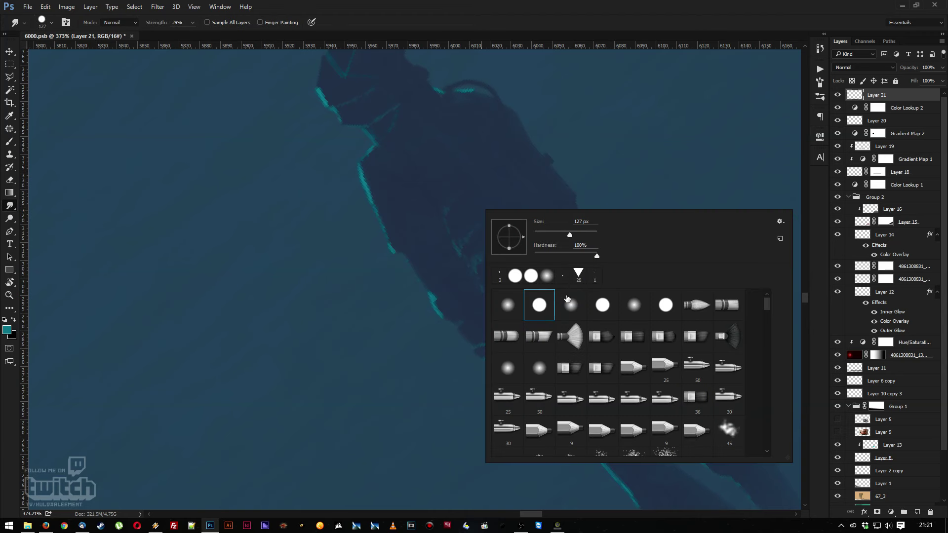
left_click(570, 304)
left_click(546, 235)
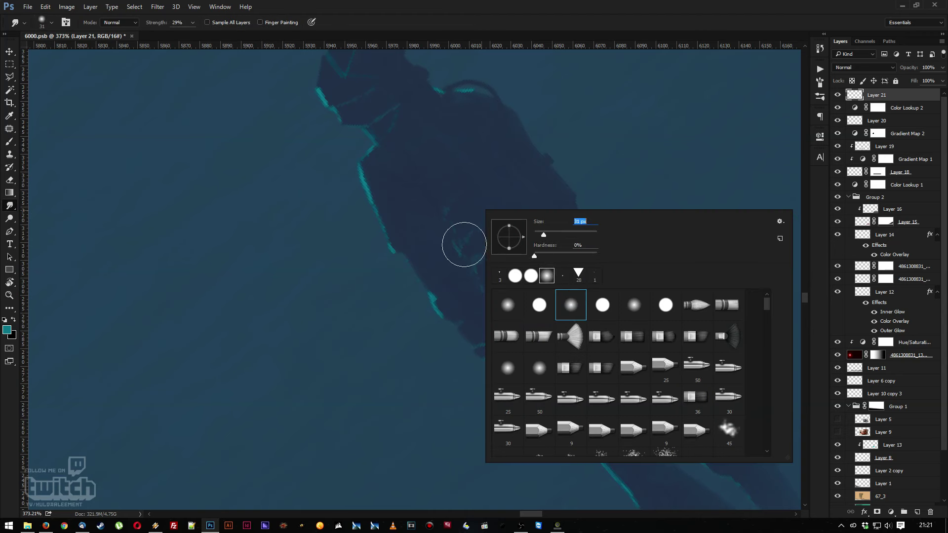
key("Return")
left_click_drag(479, 259, 510, 315)
mouse_move(465, 245)
left_mouse_down()
mouse_move(453, 211)
mouse_move(472, 238)
mouse_move(507, 260)
mouse_move(487, 269)
mouse_move(479, 235)
mouse_move(490, 214)
left_mouse_up()
Erase the excess of the smudged teal folds on the figure's arm and review the upright figure
key("e")
right_click(496, 215)
left_click(485, 209)
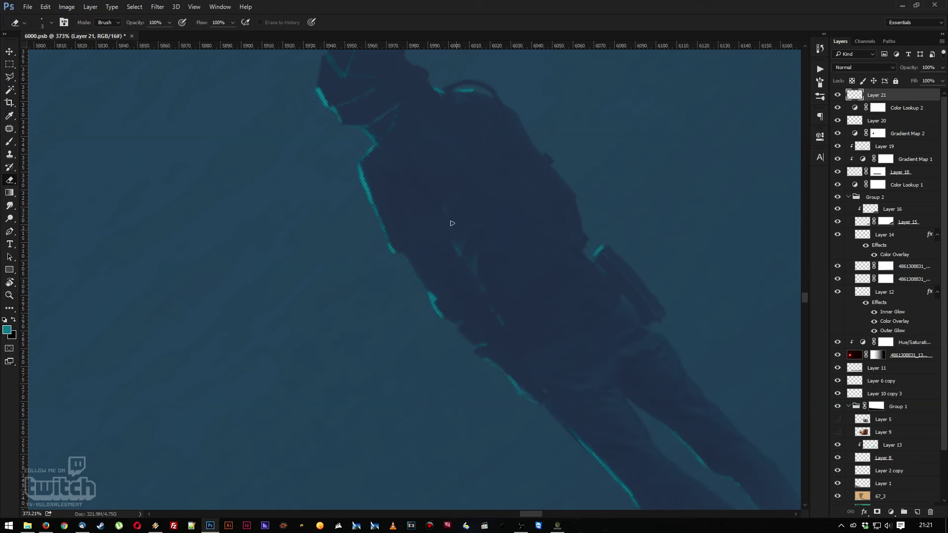
key("z")
left_click_drag(458, 261, 449, 186)
key("r")
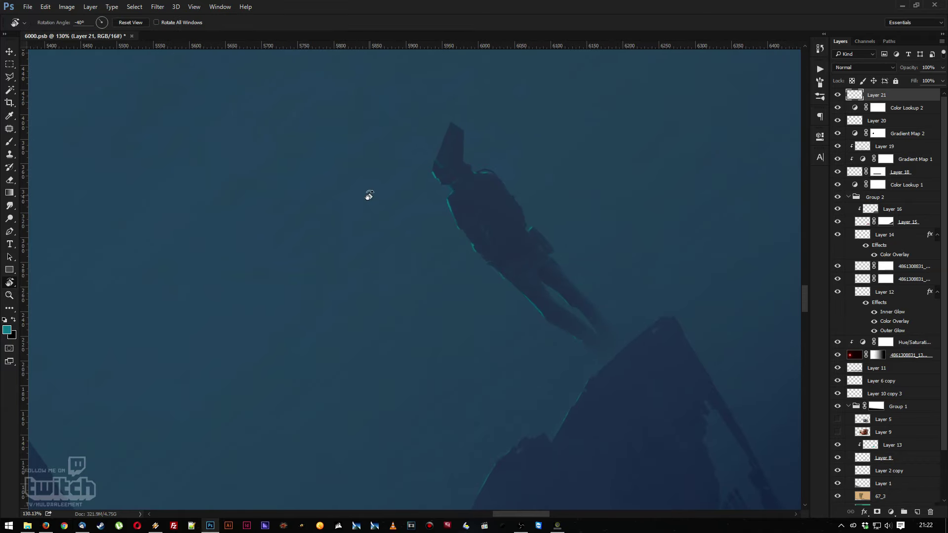
left_click_drag(385, 200, 442, 162)
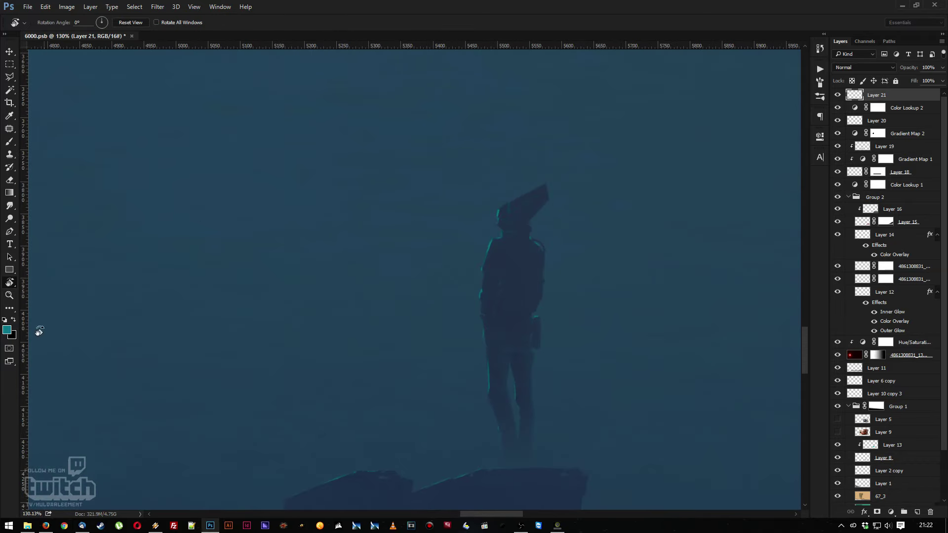
key("alt+Tab")
Paint a small crescent-shaped teal highlight on the figure's left upper arm
key("z")
mouse_move(518, 262)
left_mouse_down()
mouse_move(567, 303)
mouse_move(538, 309)
mouse_move(567, 308)
mouse_move(575, 297)
left_mouse_up()
key("b")
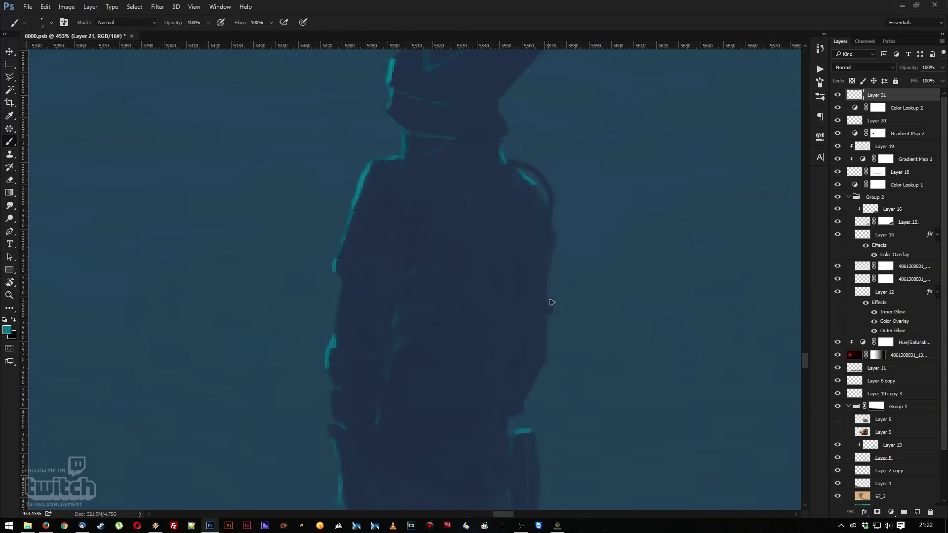
left_click_drag(360, 295, 436, 292)
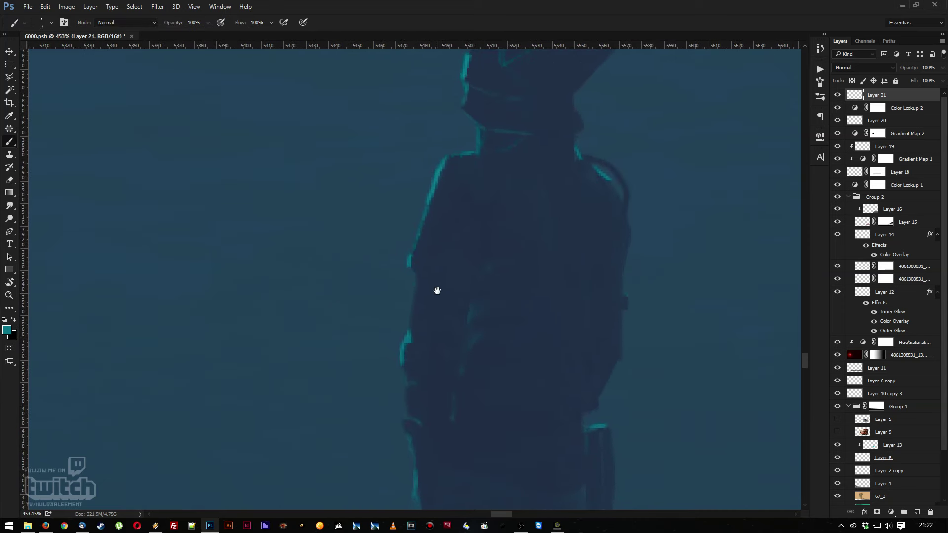
key("r")
mouse_move(390, 202)
left_mouse_down()
mouse_move(385, 186)
mouse_move(472, 334)
mouse_move(483, 282)
left_mouse_up()
key("b")
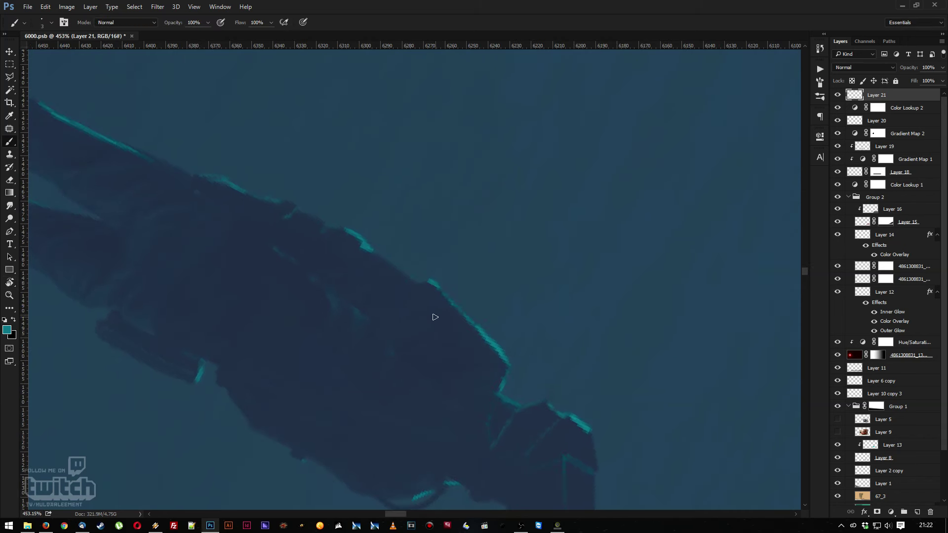
mouse_move(433, 315)
left_mouse_down()
mouse_move(444, 315)
mouse_move(450, 340)
mouse_move(452, 324)
mouse_move(436, 314)
left_mouse_up()
Add a small teal highlight near the figure's left elbow and trim its edge with the Eraser
key("r")
left_click_drag(353, 212, 402, 328)
key("z")
left_click_drag(480, 268, 509, 291)
key("b")
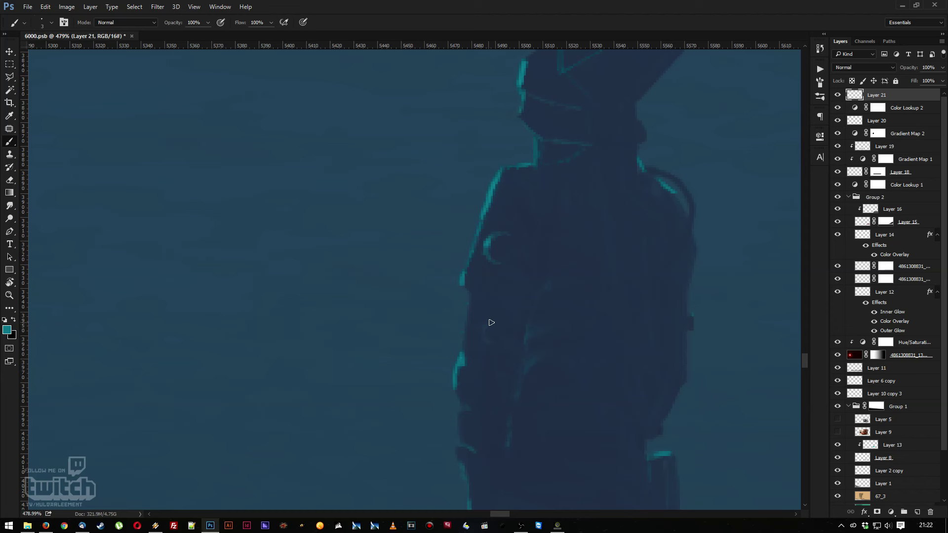
left_click(480, 328)
key("e")
left_click_drag(487, 323, 486, 325)
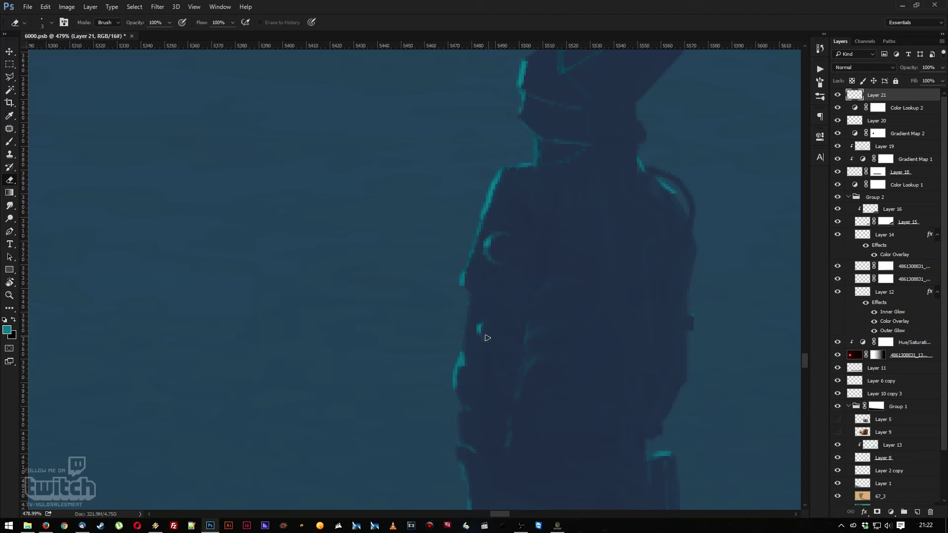
Create a new layer above Layer 21 and set the foreground colour to a bright orange
key("z")
mouse_move(535, 298)
left_mouse_down()
mouse_move(457, 244)
mouse_move(439, 280)
mouse_move(438, 271)
mouse_move(447, 275)
mouse_move(478, 246)
mouse_move(459, 249)
mouse_move(497, 269)
mouse_move(481, 314)
mouse_move(491, 328)
mouse_move(469, 267)
left_mouse_up()
left_click_drag(455, 124, 484, 146)
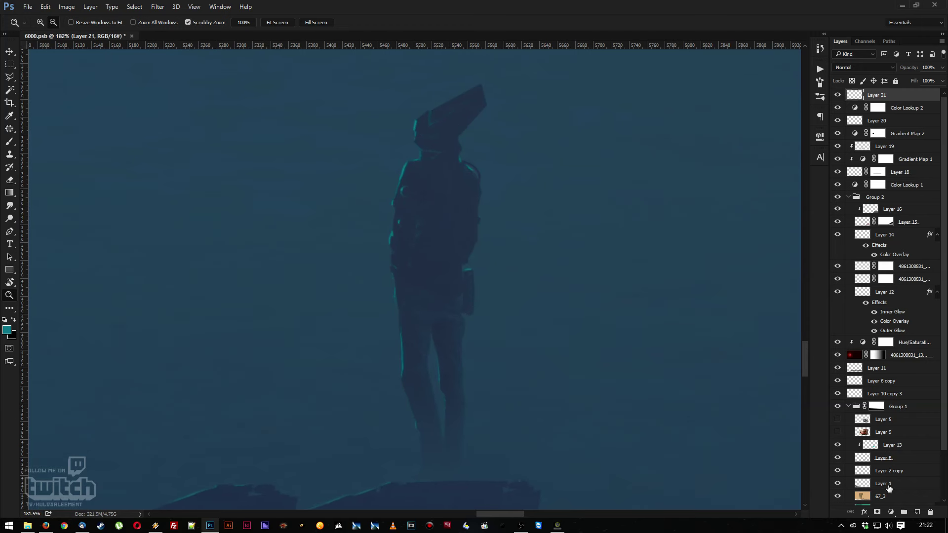
left_click(916, 511)
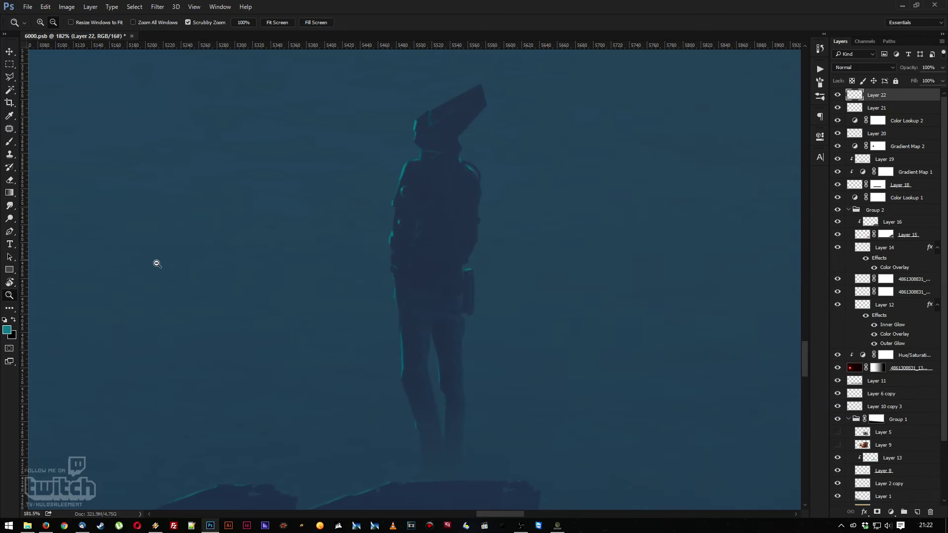
left_click(5, 330)
left_click(816, 266)
left_click_drag(789, 163, 776, 158)
key("Return")
Paint two small orange lights, one above the other, near the top of the holster at the figure's right hip
key("z")
scroll(430, 133, "down", 3)
scroll(440, 133, "up", 2)
scroll(452, 246, "up", 4)
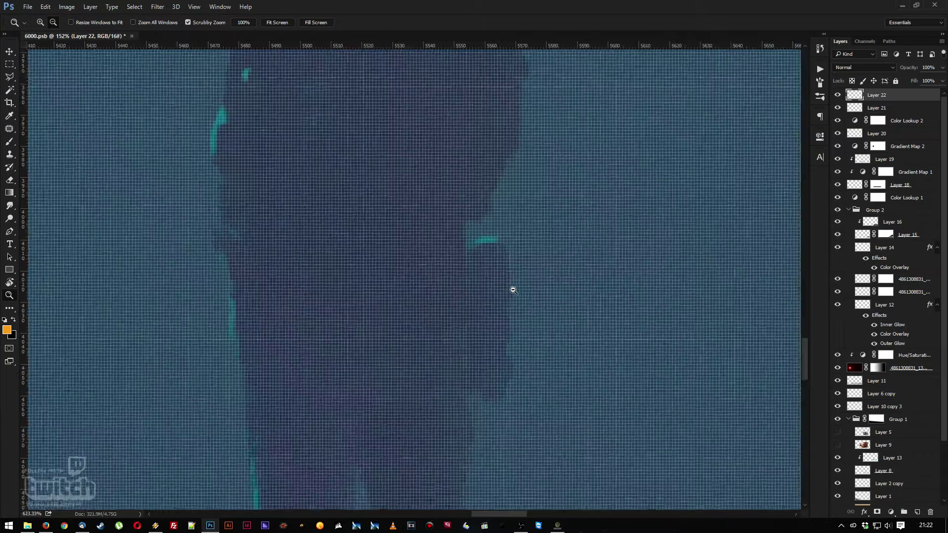
scroll(512, 289, "down", 1)
key("b")
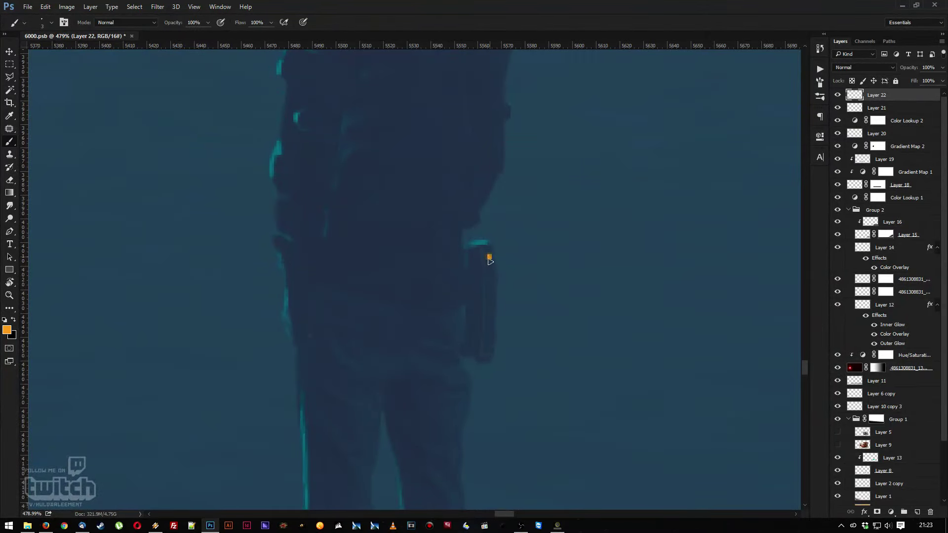
left_click(489, 268)
Paint a thin orange streak down the holster below the two orange lights
key("z")
mouse_move(486, 226)
left_mouse_down()
mouse_move(428, 169)
mouse_move(469, 193)
left_mouse_up()
left_click_drag(464, 284, 505, 317)
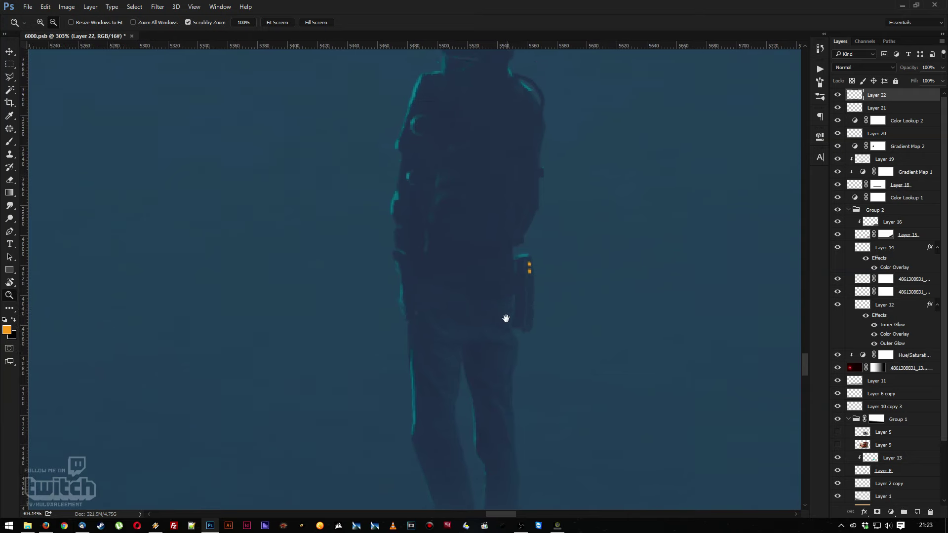
left_click_drag(495, 239, 500, 283)
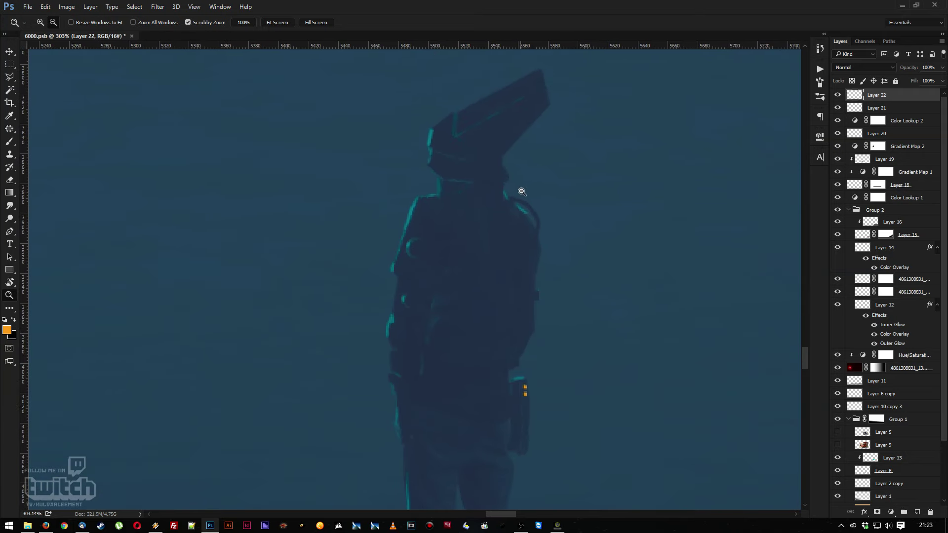
key("b")
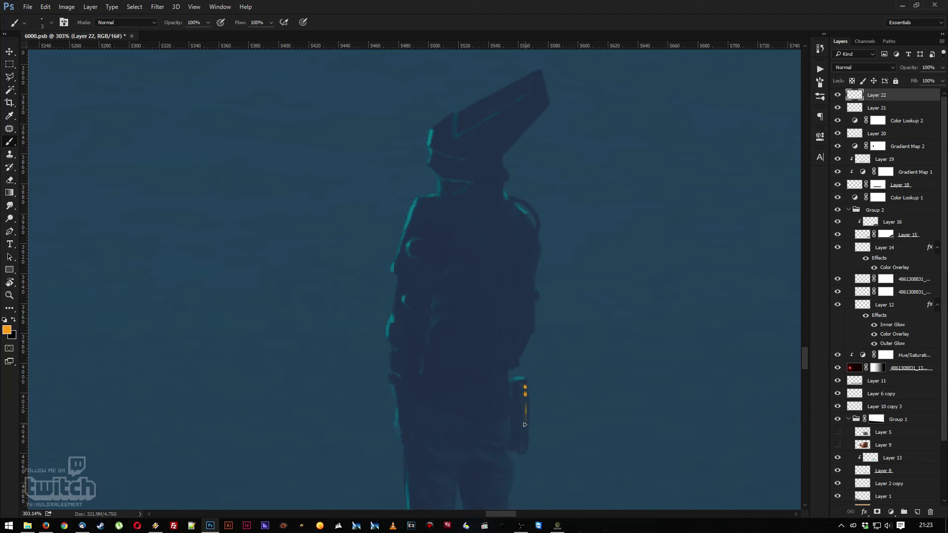
Paint small orange dots in the centres of the hovering vehicle's round teal lights
key("z")
left_click_drag(515, 345, 406, 271)
left_click_drag(560, 362, 176, 269)
left_click_drag(488, 315, 571, 314)
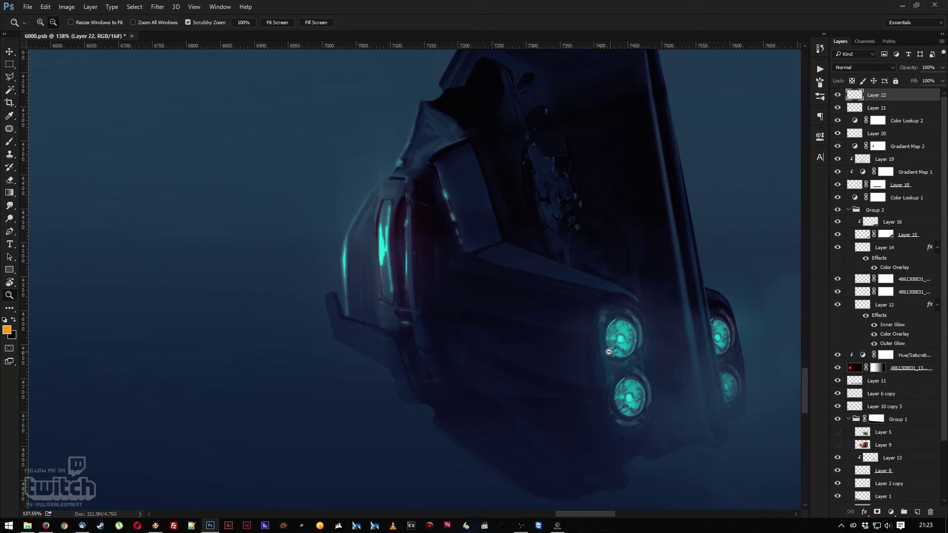
key("b")
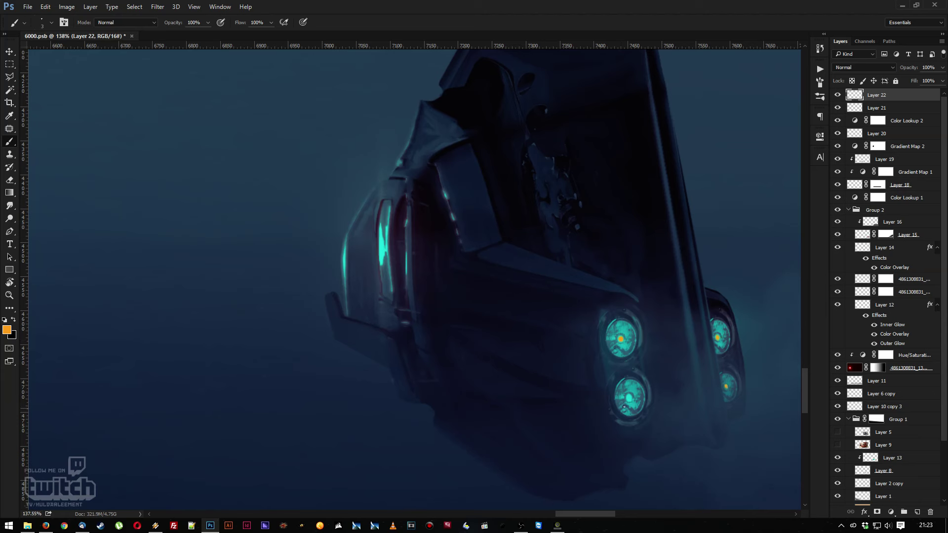
Paint a small orange marking on the vehicle's dark panel between the glowing teal strips
key("r")
mouse_move(531, 310)
left_mouse_down()
mouse_move(474, 326)
mouse_move(395, 256)
mouse_move(420, 233)
mouse_move(391, 251)
left_mouse_up()
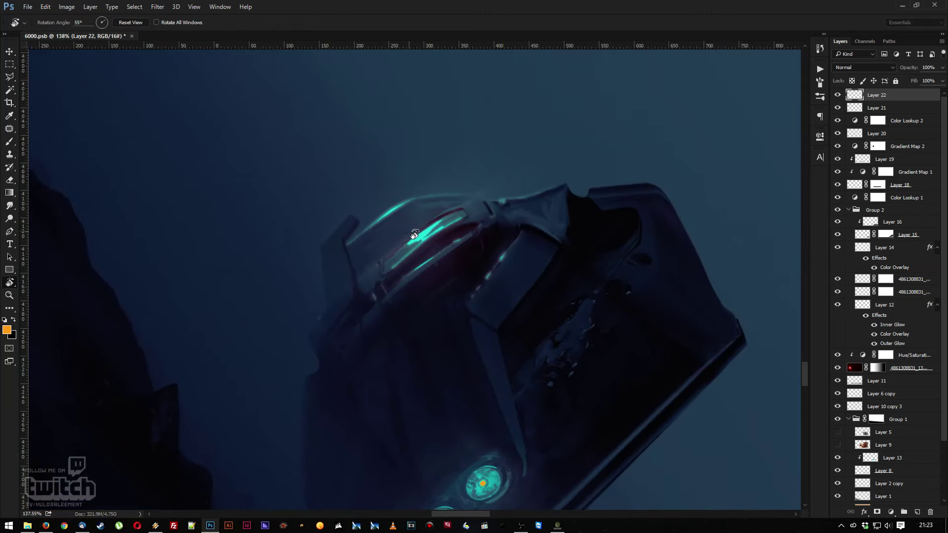
key("b")
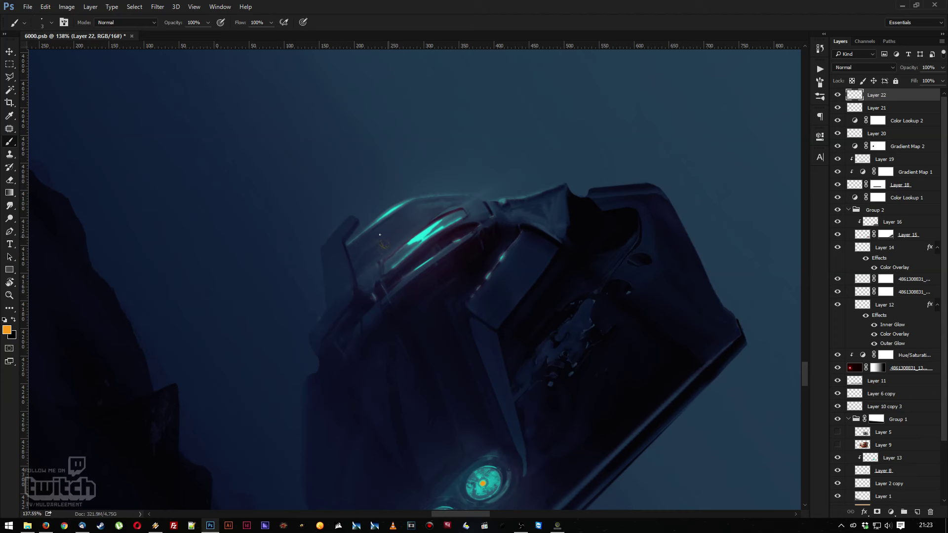
Sample bright teal from the vehicle's glowing strip, paint a thin curved line above the orange marking, and trim it with the Eraser
left_click(422, 232, "alt")
key("e")
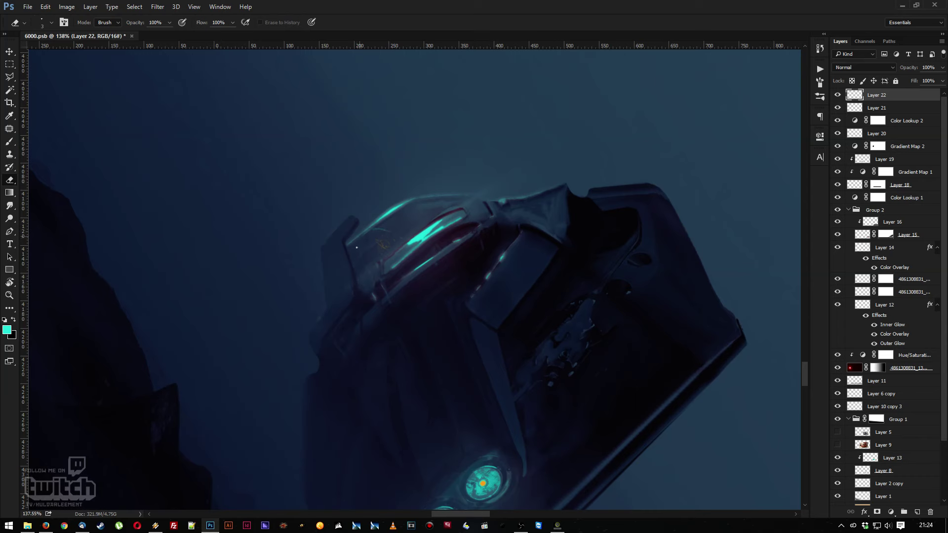
key("z")
scroll(370, 209, "down", 6)
scroll(370, 210, "up", 2)
key("r")
left_click_drag(293, 229, 313, 312)
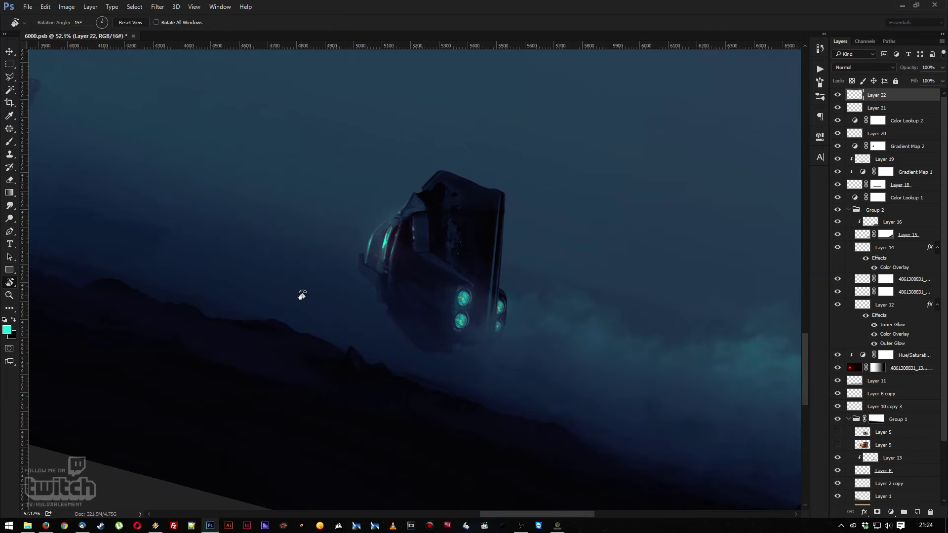
key("alt+Tab")
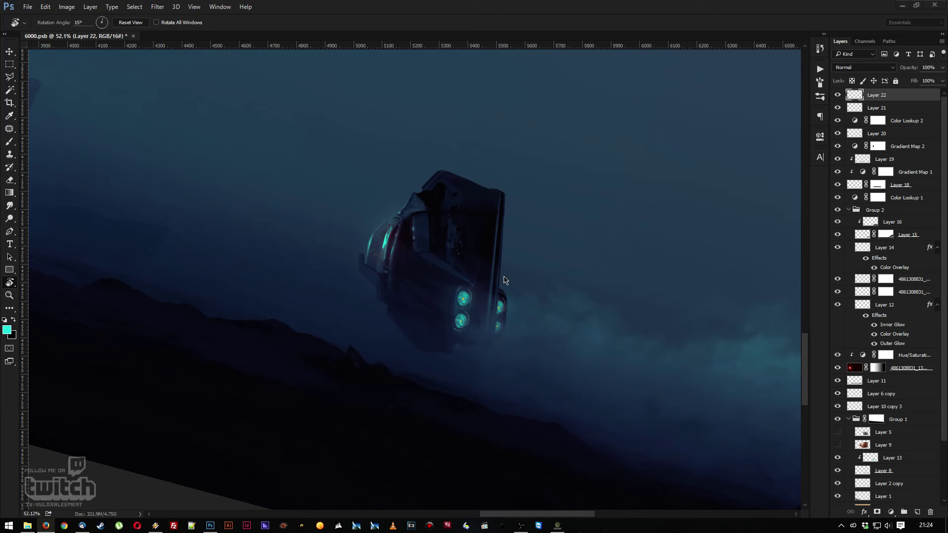
Sample orange from the vehicle's round light and paint a row of small orange marks between its glowing teal strips
left_click(390, 239)
key("z")
left_click_drag(384, 221, 431, 256)
key("r")
left_click_drag(302, 197, 383, 174)
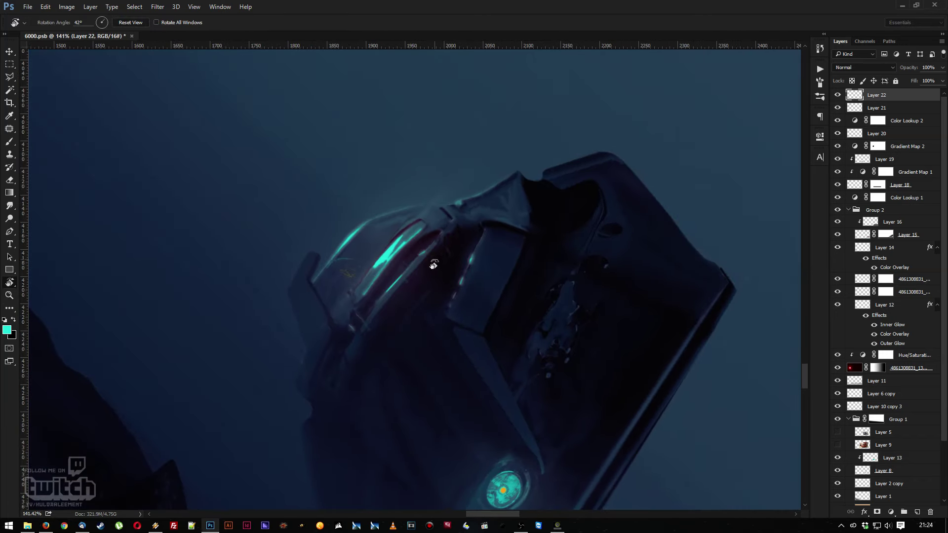
key("i")
left_click(501, 489)
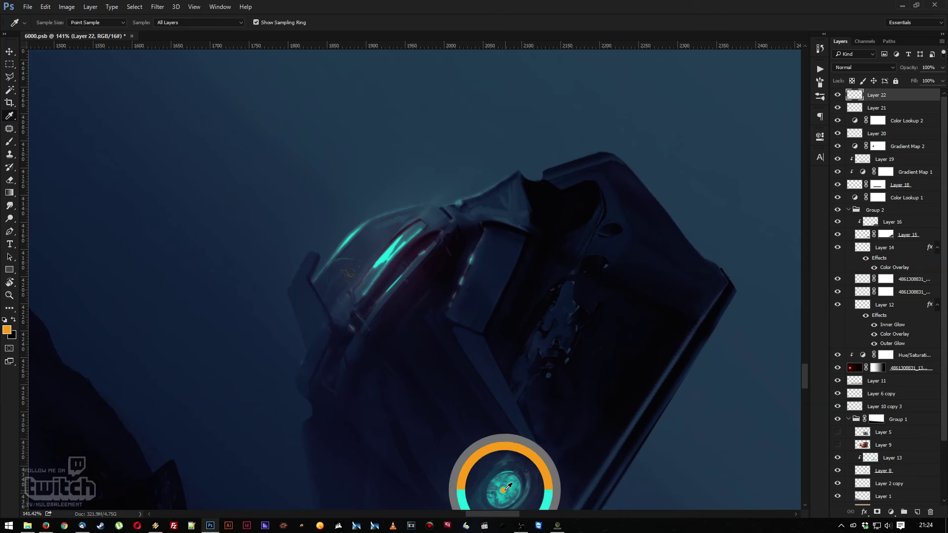
key("b")
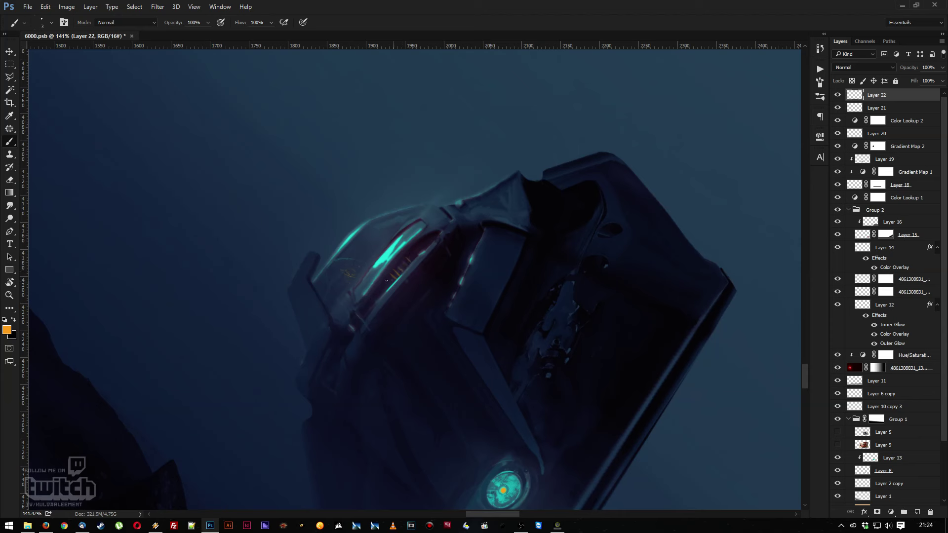
Sample muted dark blues from the figure's clothing and paint faint detail marks on its upper back
key("r")
left_click_drag(315, 239, 539, 301)
key("z")
left_click_drag(470, 298, 491, 343)
left_click_drag(513, 253, 533, 277)
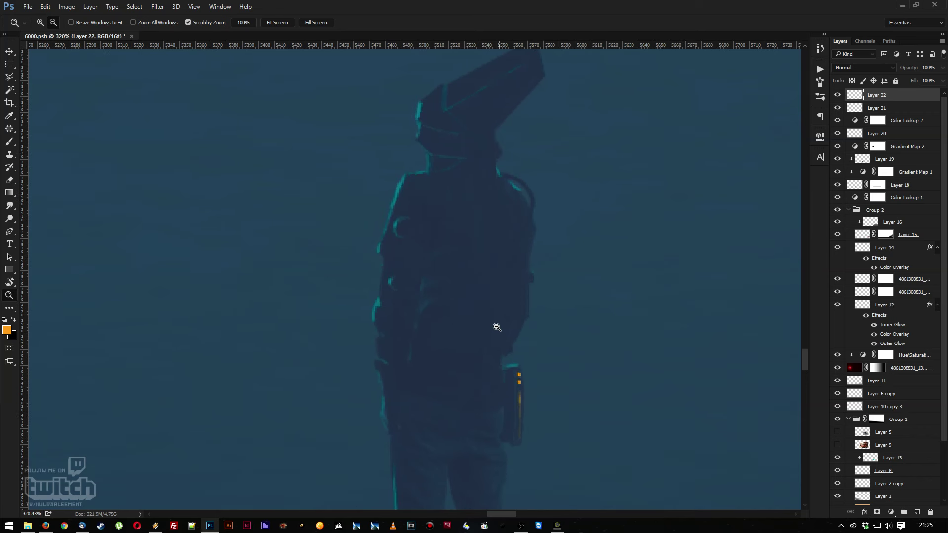
key("i")
left_click(461, 442)
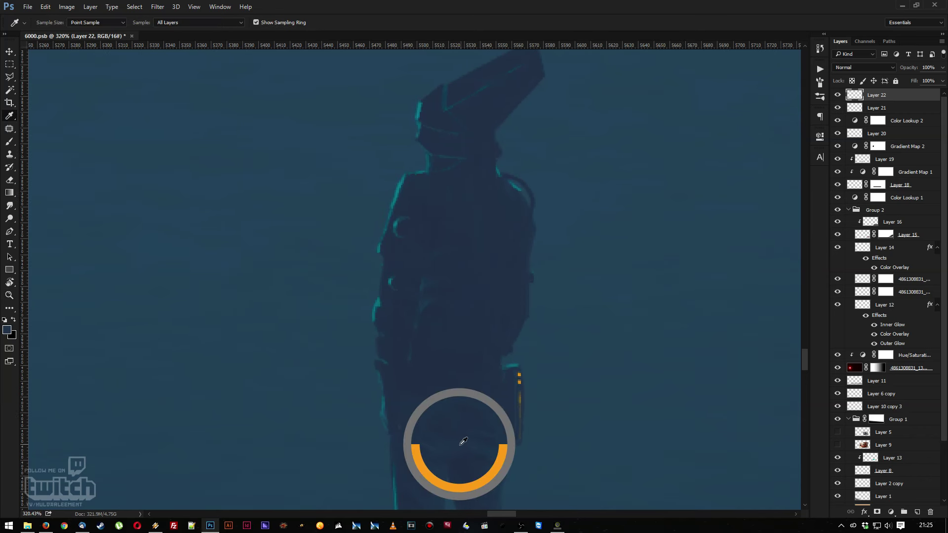
key("b")
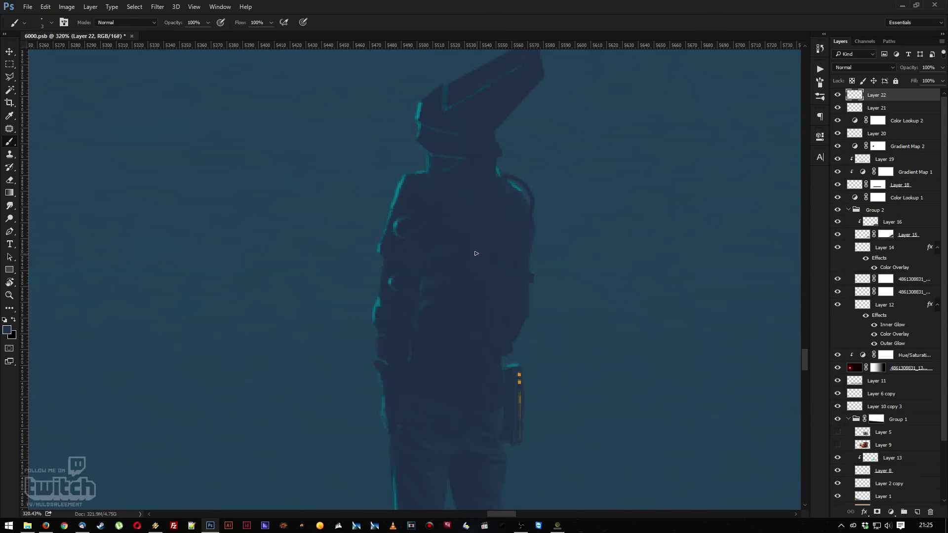
left_click(427, 296, "alt")
Sample blue-teal beside the figure's shoulder rim light and paint soft lighter patches on its upper back
key("i")
left_click(393, 195)
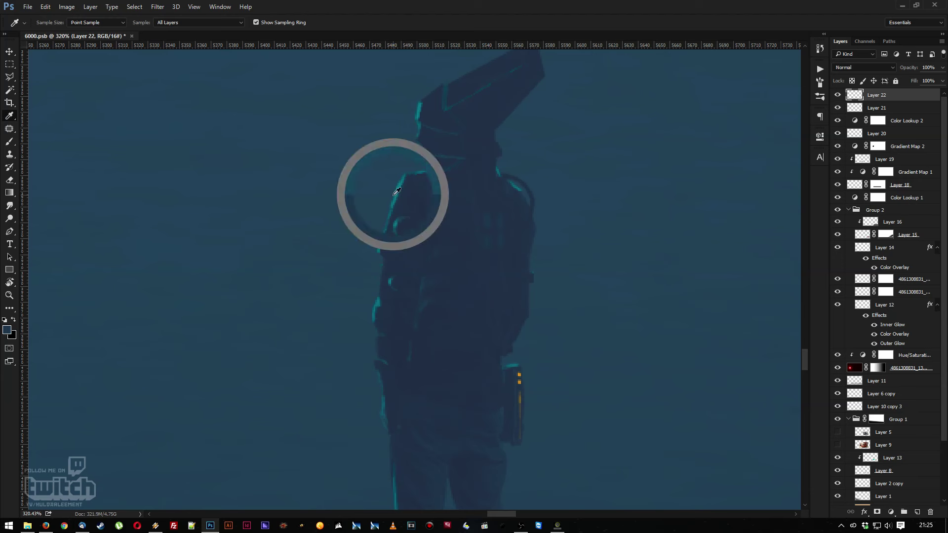
left_click(394, 195)
key("b")
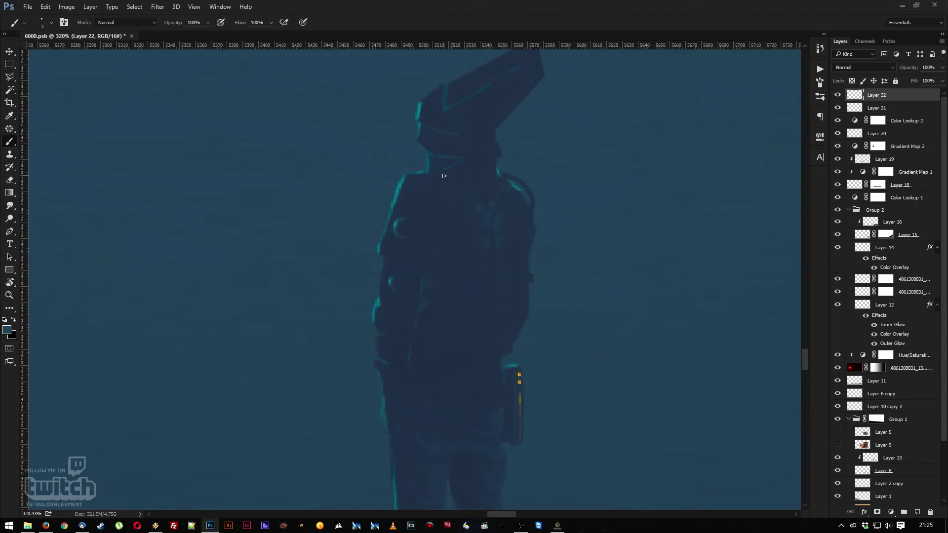
key("z")
left_click_drag(514, 186, 442, 135)
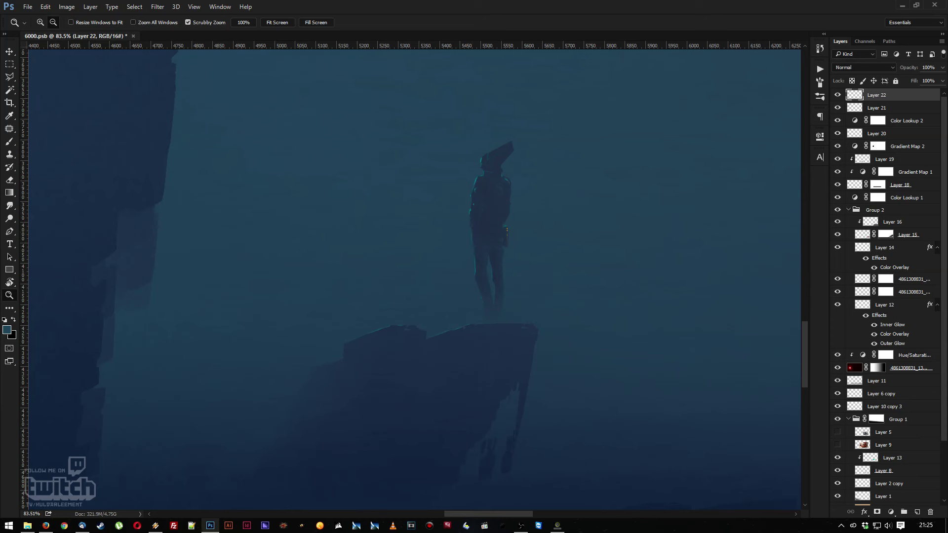
key("alt+Tab")
Sample the figure's dark blue and paint two short prongs sticking out from the holster's outer edge
left_click_drag(497, 243, 548, 284)
key("i")
left_click(494, 271)
key("b")
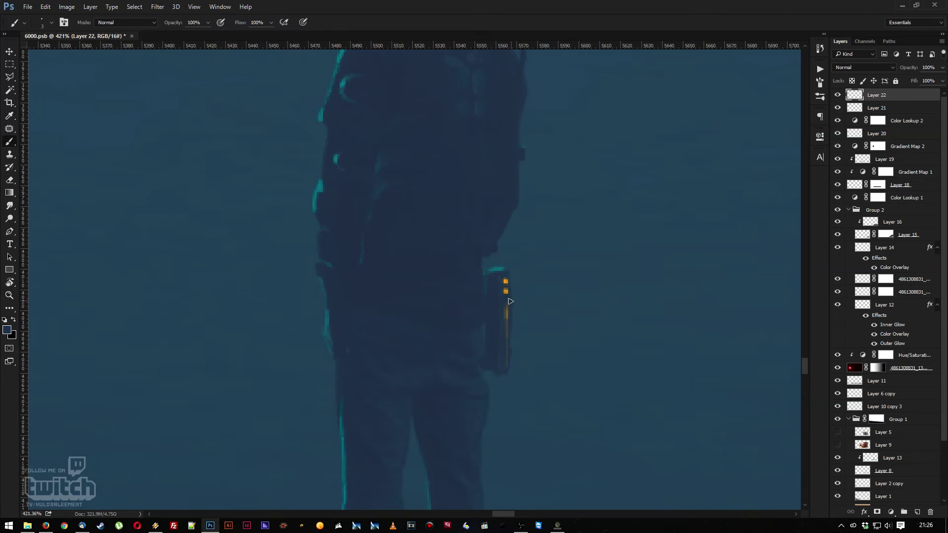
left_click_drag(514, 297, 522, 293)
left_click_drag(512, 310, 522, 306)
key("r")
left_click_drag(396, 208, 356, 296)
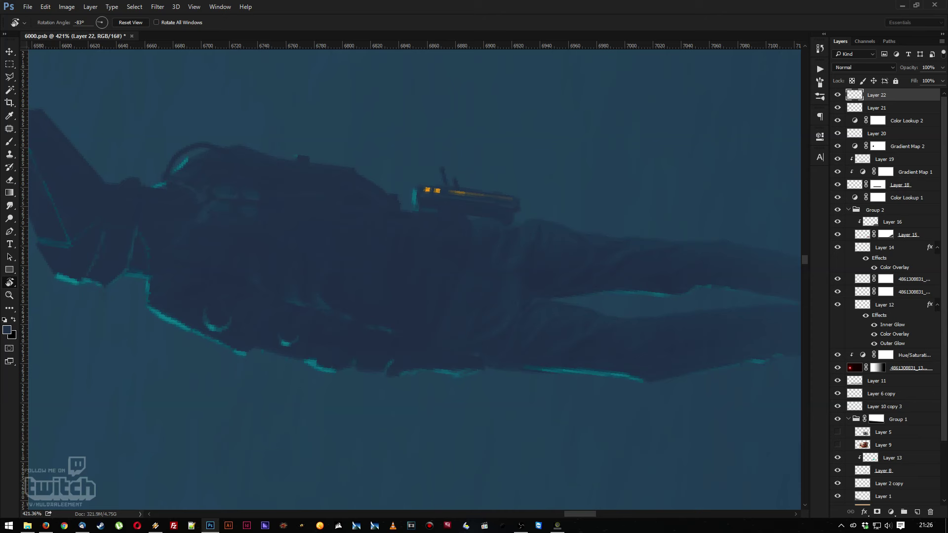
Sample teal from the figure's rim light and paint a thin highlight along the prongs on the holster
left_click(46, 525)
key("i")
left_click(169, 317)
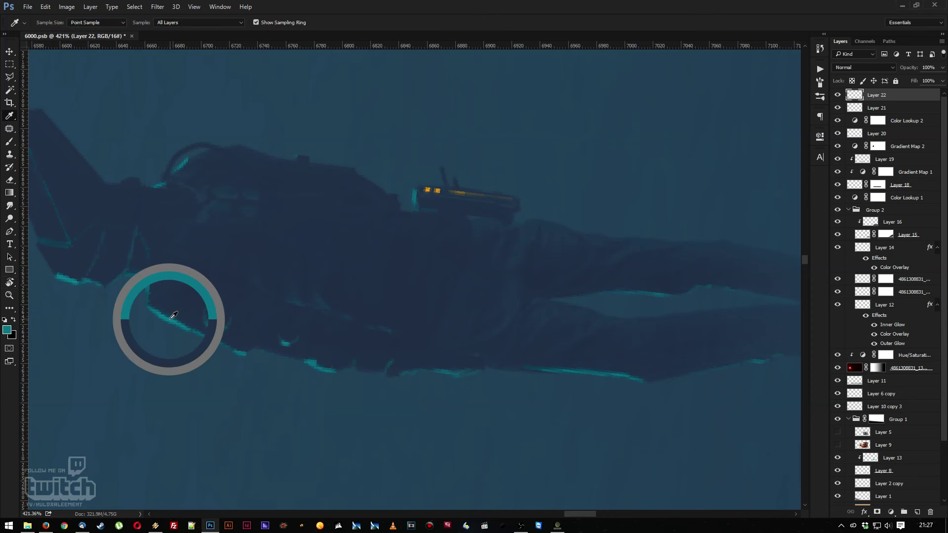
key("b")
left_click_drag(440, 177, 442, 169)
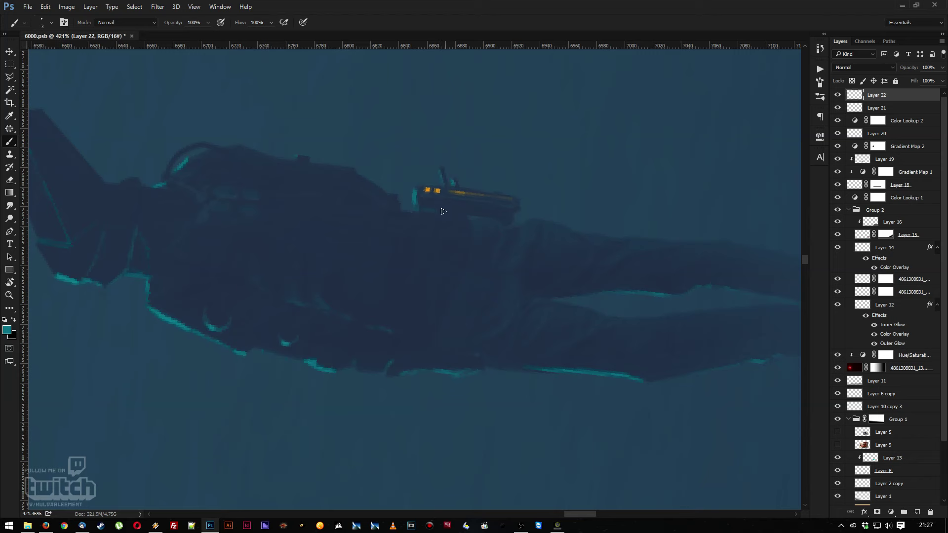
left_click_drag(345, 261, 380, 233)
key("r")
left_click_drag(275, 232, 429, 144)
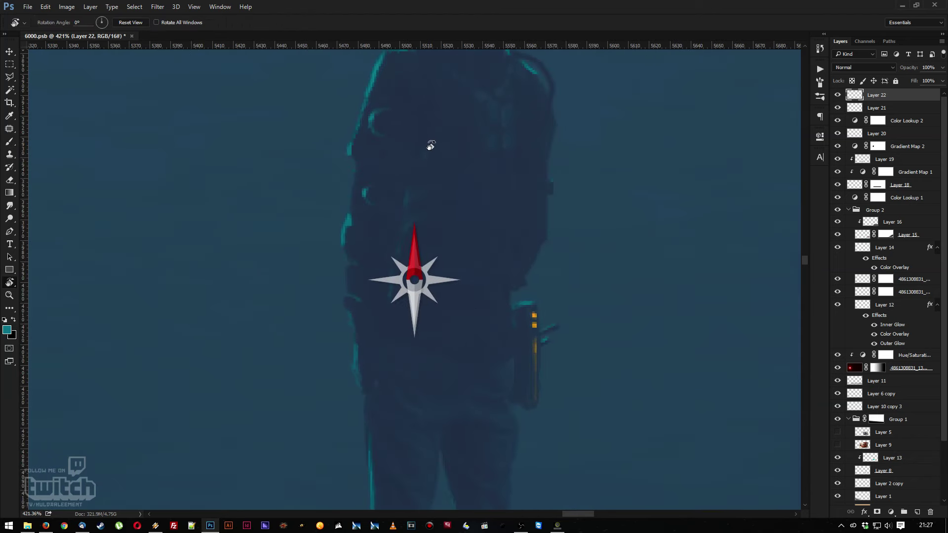
key("z")
left_click_drag(448, 212, 404, 305)
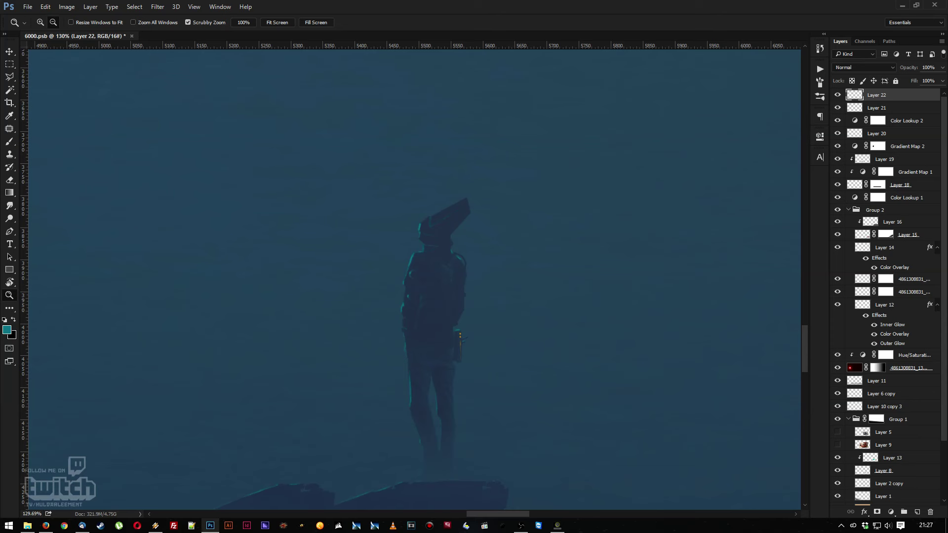
key("alt+Tab")
left_click(446, 254, "alt")
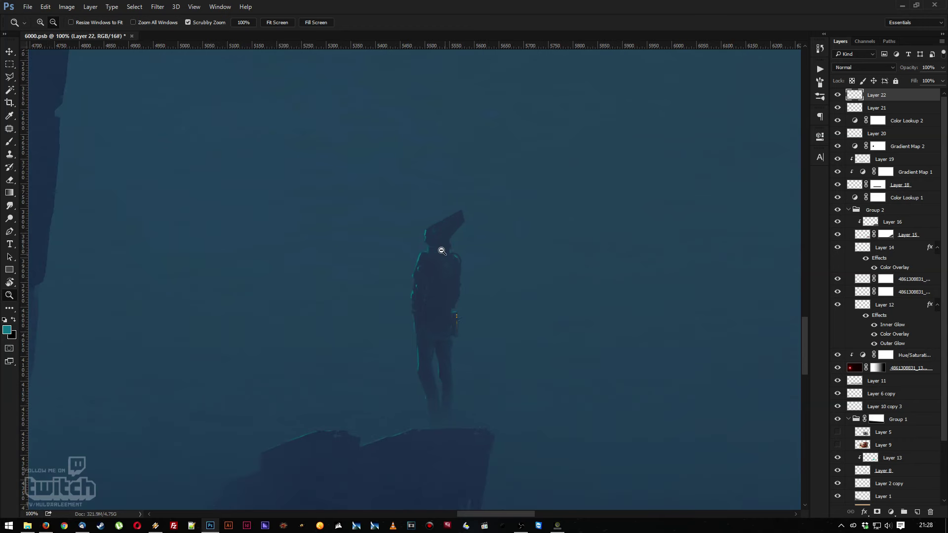
left_click(434, 238, "alt")
left_click(474, 274, "alt")
left_click(478, 265, "alt")
left_click(471, 260, "alt")
Sample dark blue from the rock's ragged hanging tip and refine the broken shapes around its gap with the Brush and Eraser
left_click_drag(471, 259, 502, 301)
key("r")
left_click_drag(342, 235, 389, 335)
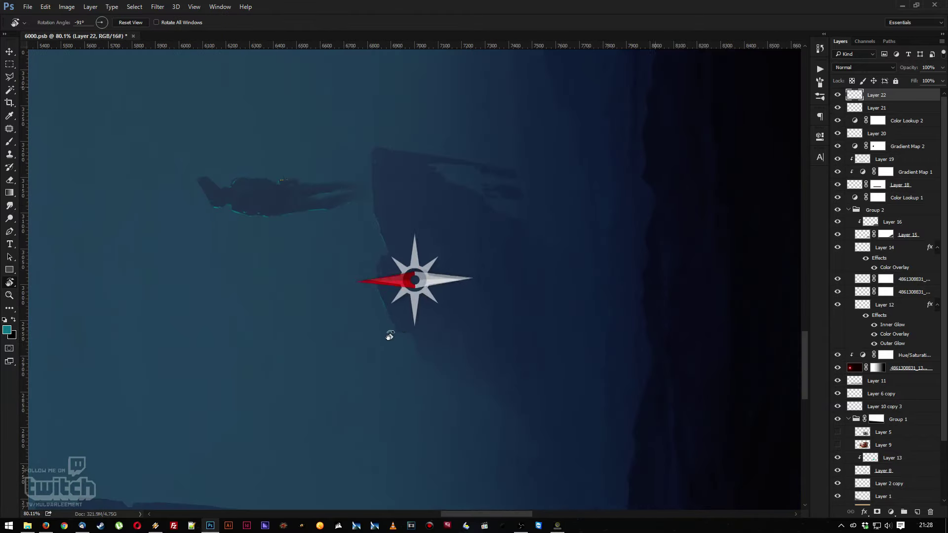
key("z")
left_click_drag(499, 183, 546, 210)
key("i")
left_click(519, 211)
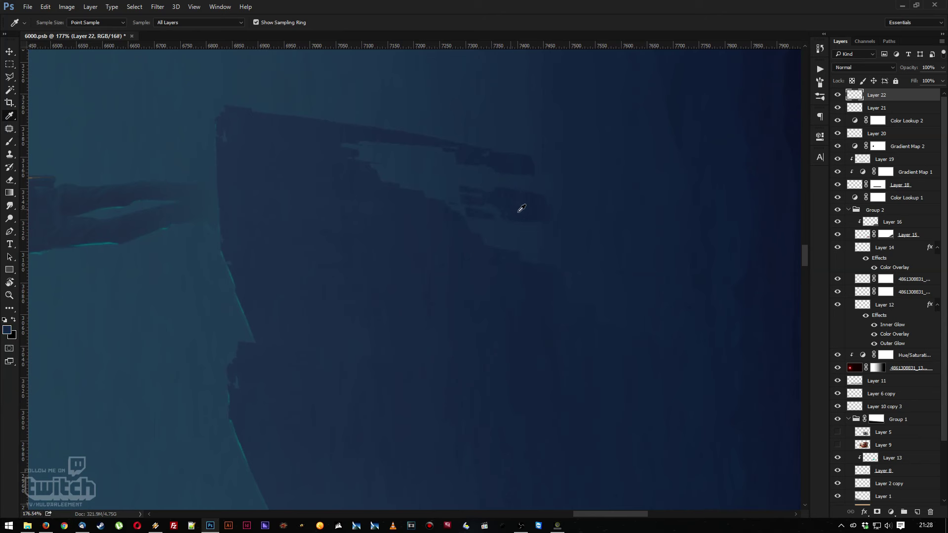
key("b")
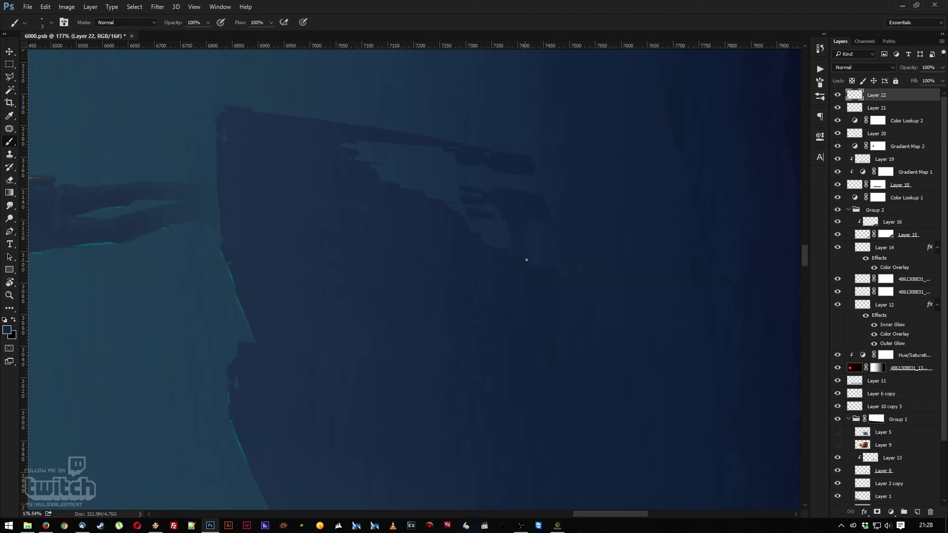
key("r")
mouse_move(397, 178)
left_mouse_down()
mouse_move(550, 178)
mouse_move(567, 212)
left_mouse_up()
key("e")
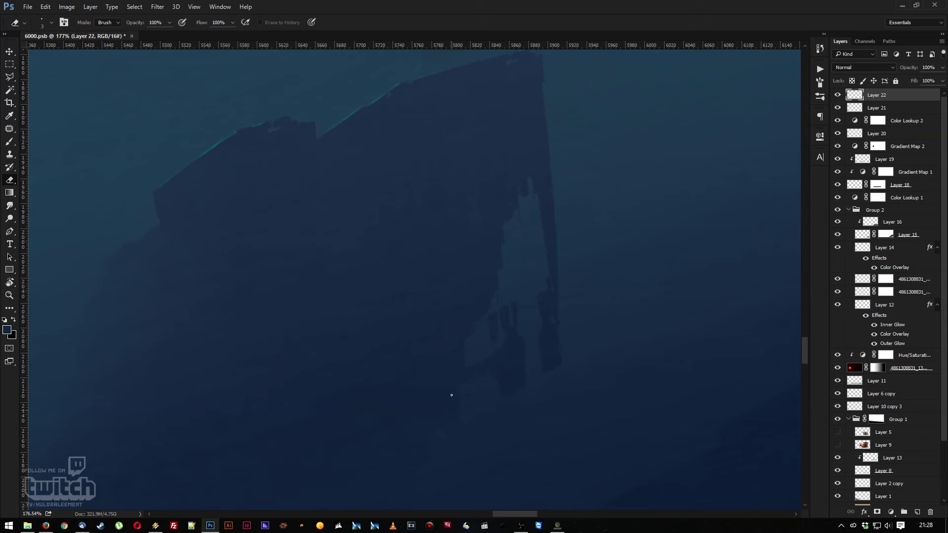
key("z")
mouse_move(455, 388)
left_mouse_down()
mouse_move(478, 275)
mouse_move(466, 258)
mouse_move(504, 287)
left_mouse_up()
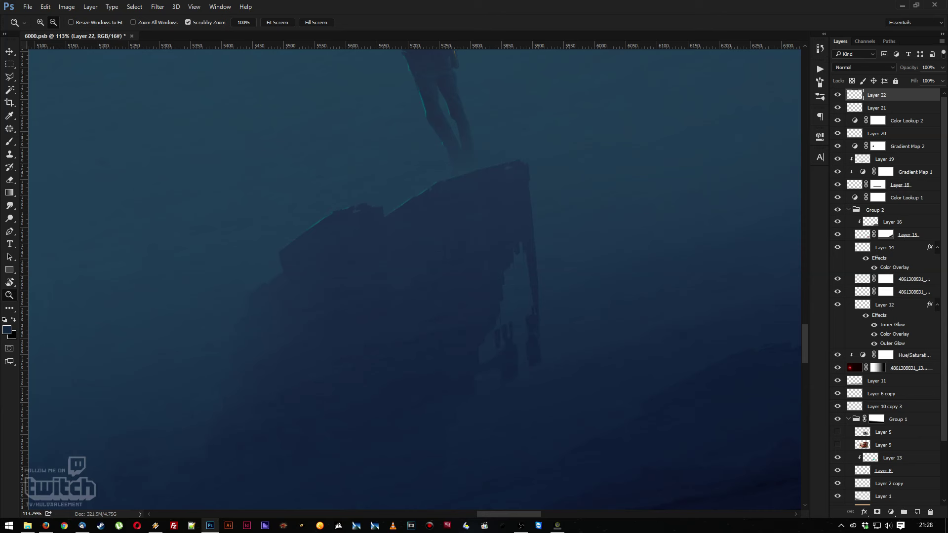
key("alt+Tab")
Sample the rock's dark blue, paint over the upper end of the gap beside its thin spike, and switch to the Eraser
left_click_drag(527, 313, 560, 313)
key("i")
left_click_drag(507, 357, 516, 355)
key("b")
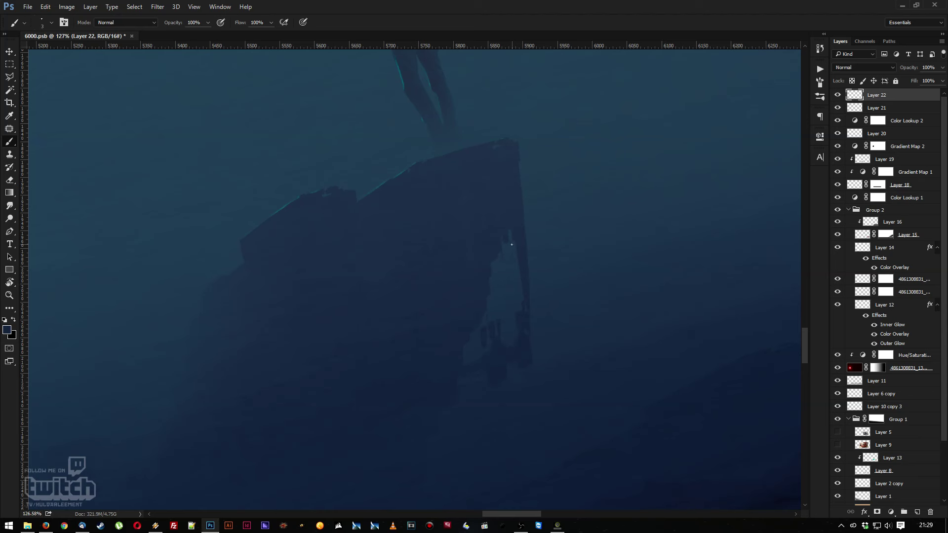
left_click_drag(504, 240, 509, 242, "alt")
key("e")
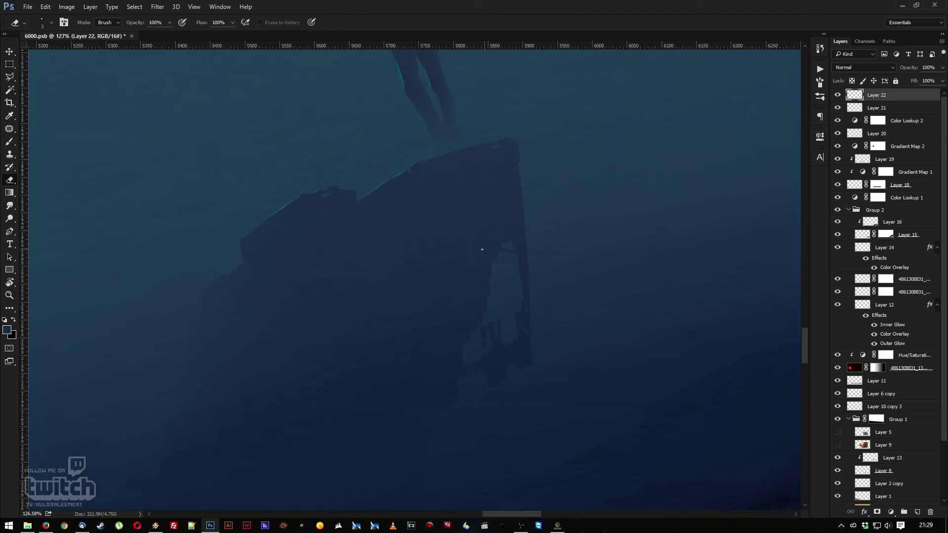
Sample the lighter blue inside the rock's gap and paint a rougher edge along the gap and thin spike
key("i")
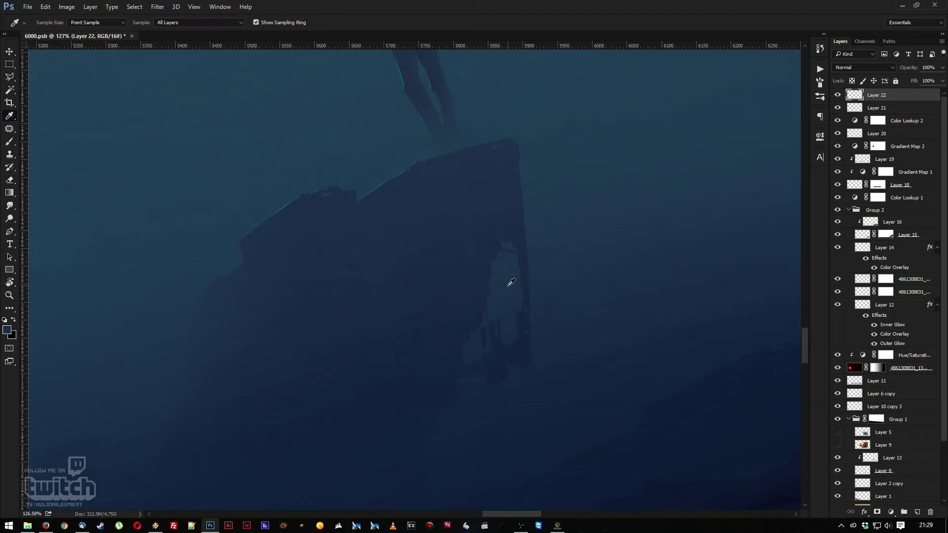
left_click_drag(509, 275, 522, 265)
key("b")
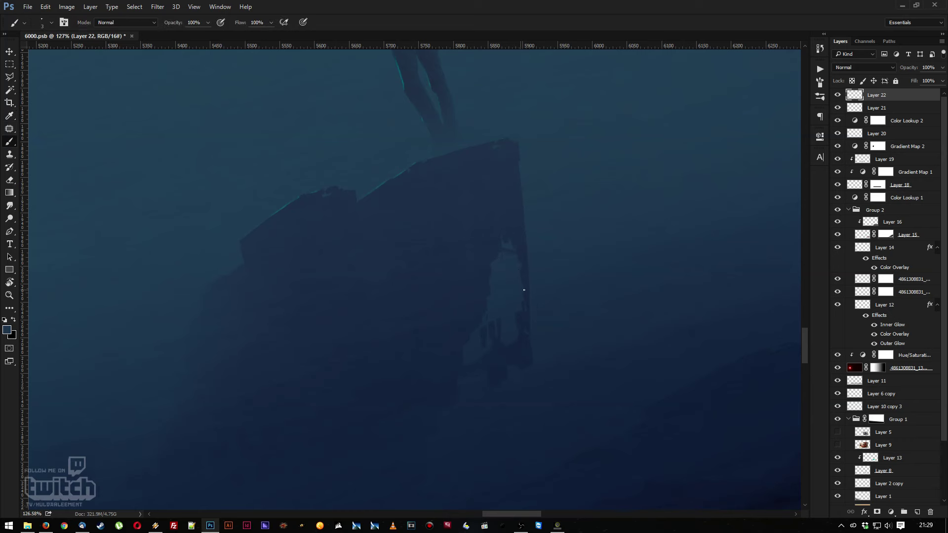
Examine the overall composition around the figure, the rock and the hovering vehicle at several magnifications
key("z")
scroll(493, 227, "down", 10)
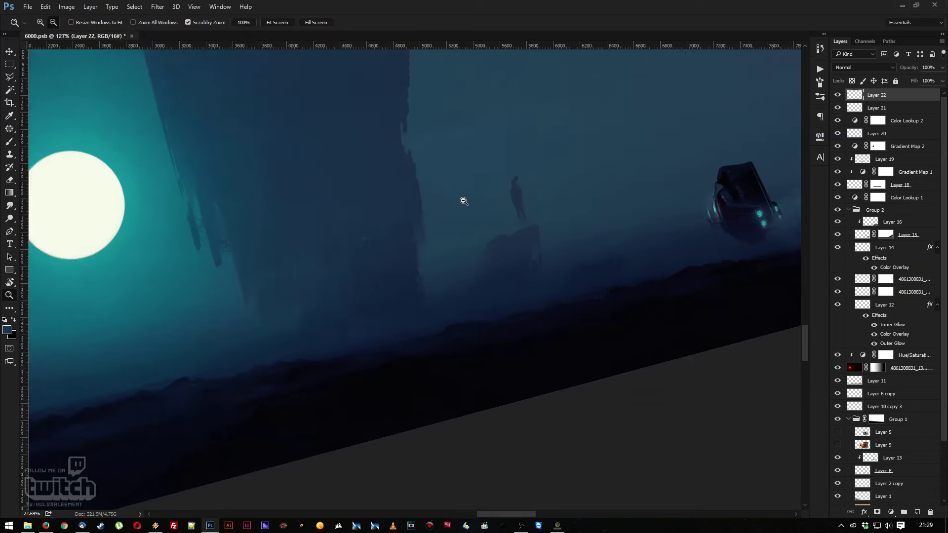
scroll(508, 226, "up", 3)
left_click_drag(507, 226, 324, 288)
scroll(588, 216, "up", 5)
scroll(599, 239, "down", 7)
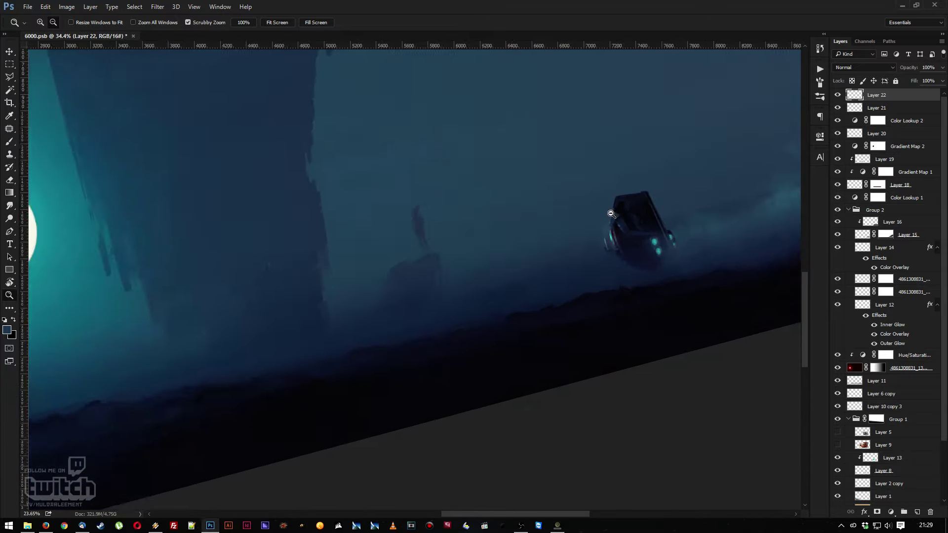
scroll(491, 220, "up", 2)
left_click_drag(491, 220, 561, 260)
scroll(504, 285, "up", 2)
scroll(470, 262, "down", 3)
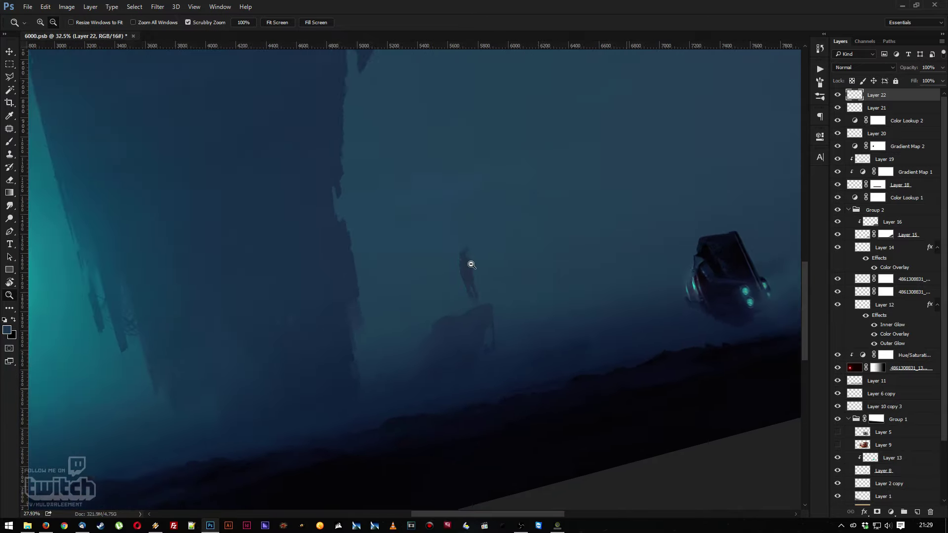
scroll(444, 266, "up", 1)
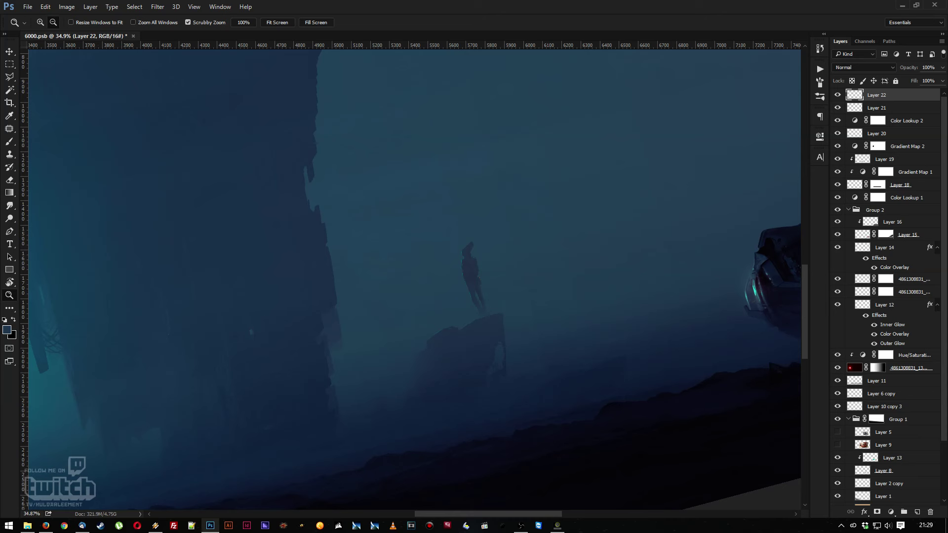
left_click(46, 525)
Draw a circle about 2900 px across in the moon's sampled pale colour and move it into the sky above the vehicle
left_click_drag(478, 303, 316, 165)
key("r")
key("i")
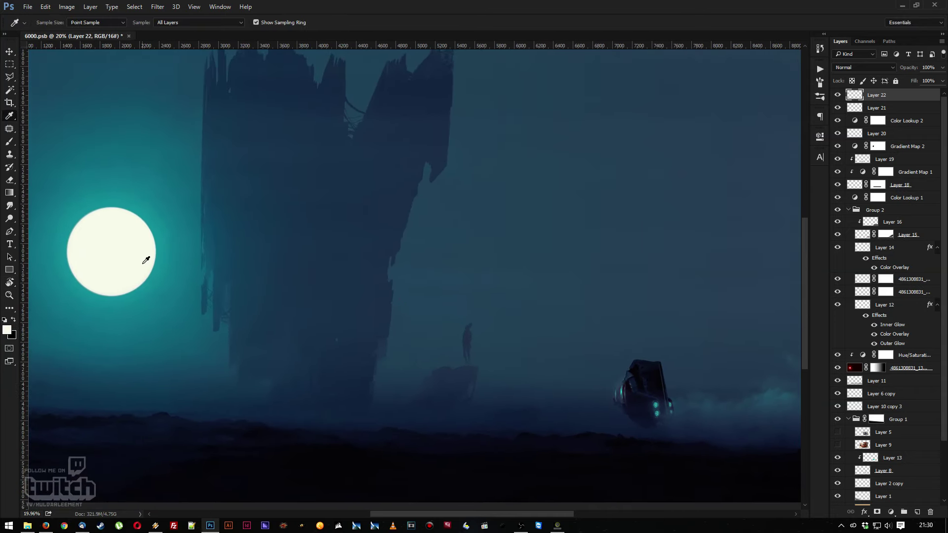
left_click(9, 270)
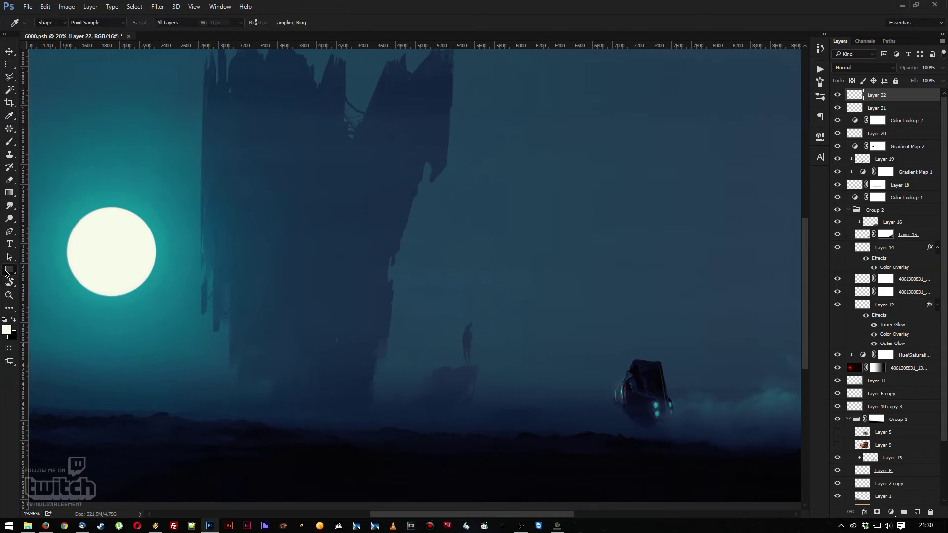
left_click(32, 291)
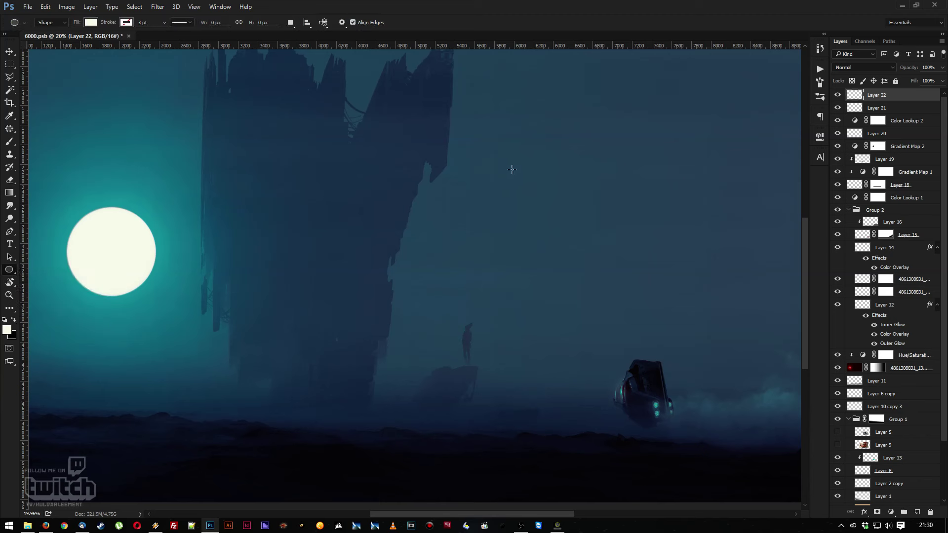
left_click_drag(511, 145, 795, 450)
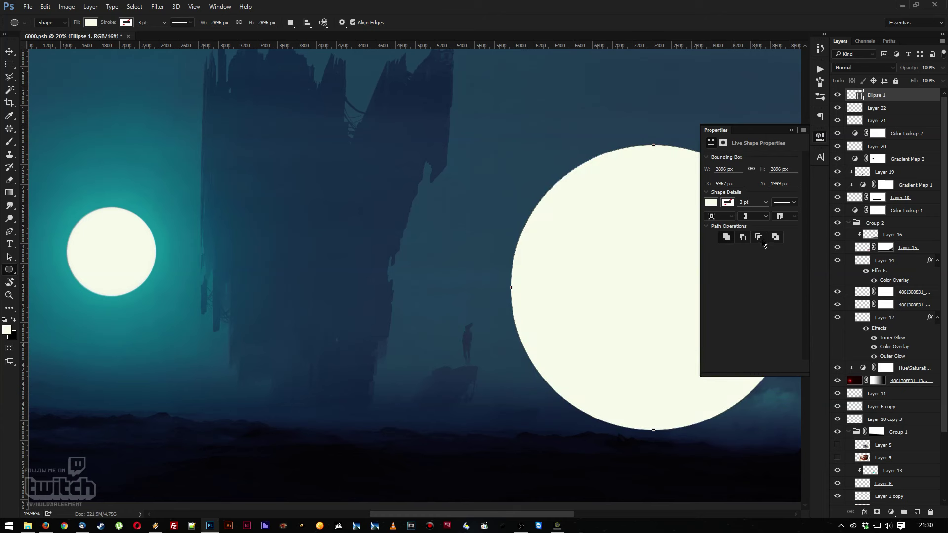
left_click(819, 137)
key("v")
left_click_drag(643, 285, 546, 216)
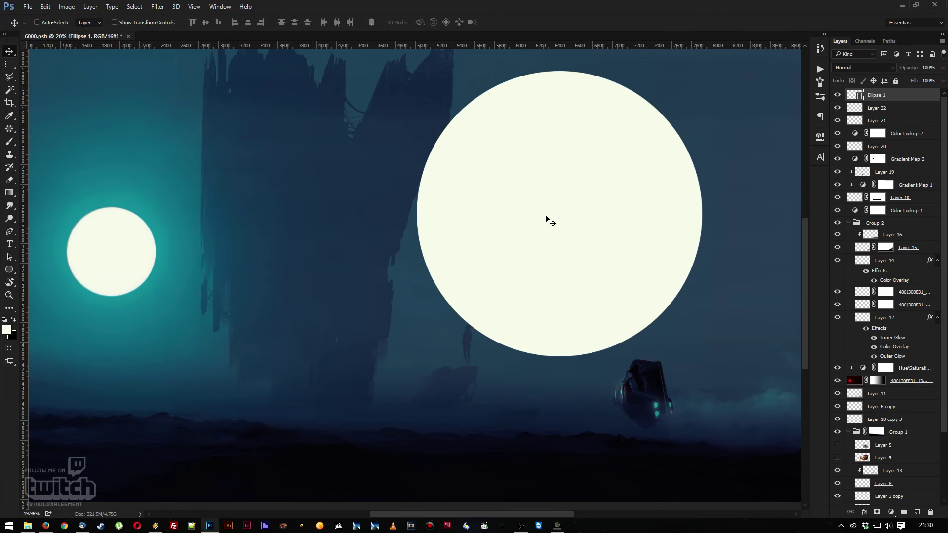
Duplicate the pale circle slightly higher and mask the original with the copy's outline nudged a little downward
key("ctrl+j")
left_click_drag(583, 239, 577, 227)
left_click(855, 97, "ctrl")
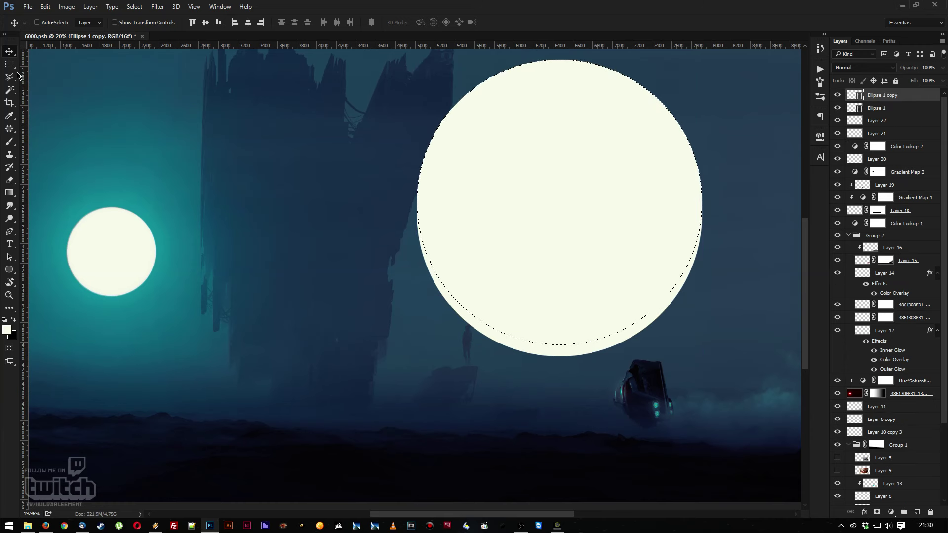
key("m")
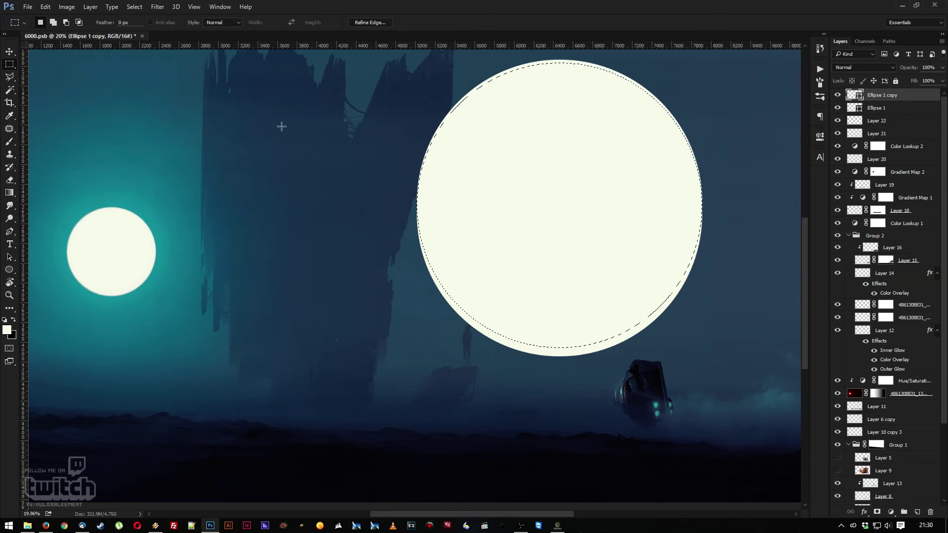
key("shift+Down")
key("shift+Down")
key("shift+Down")
key("shift+Down")
left_click(877, 112)
left_click(877, 512)
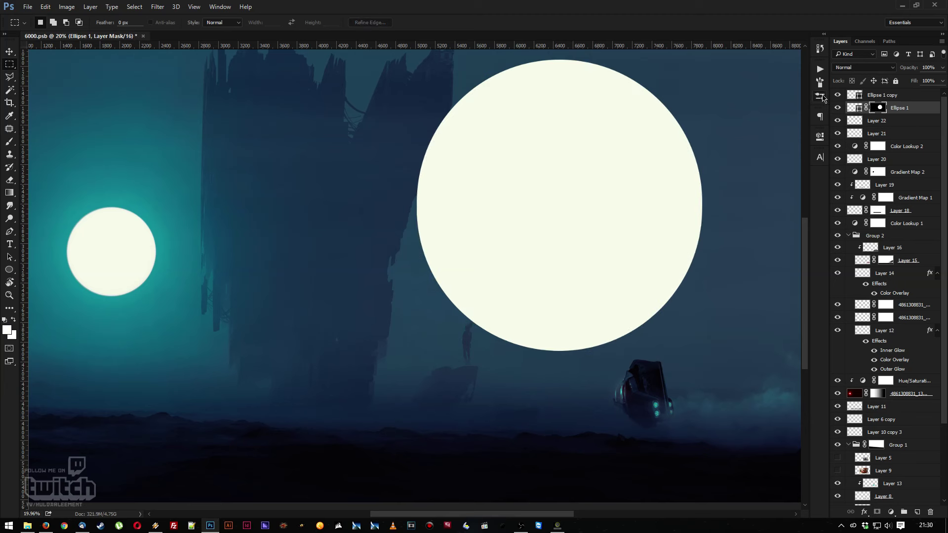
Delete the duplicate circle and invert the original circle's mask, leaving only a thin crescent along its lower edge
left_click(881, 96)
key("Delete")
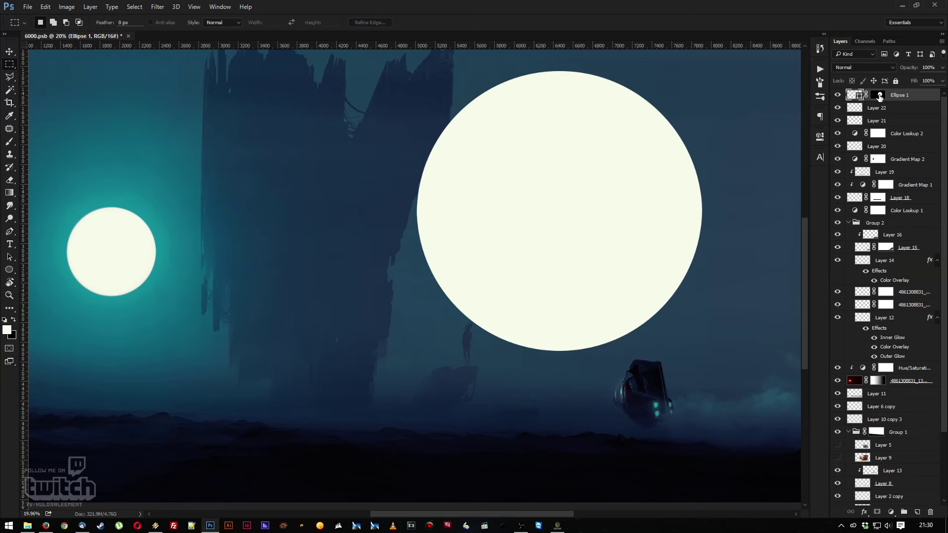
left_click(879, 97)
key("ctrl+i")
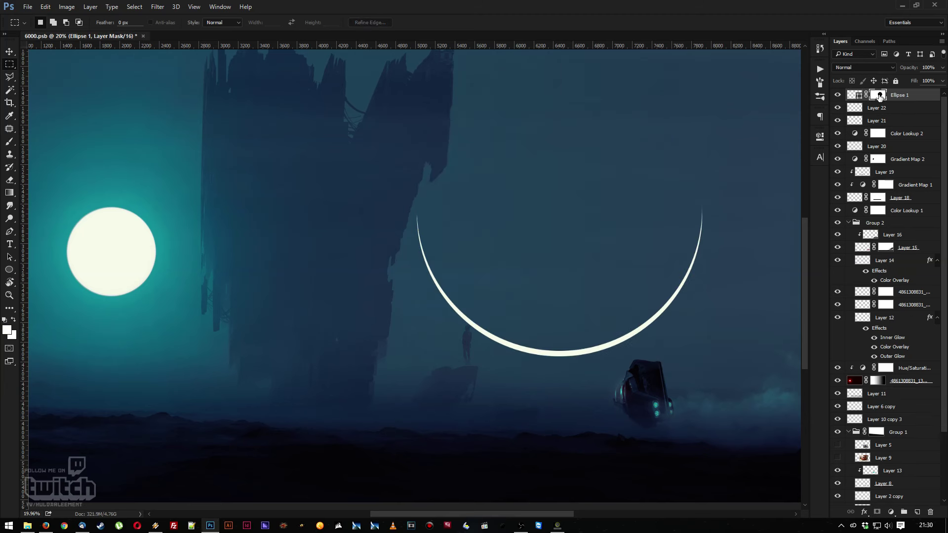
Convert the masked crescent to a Smart Object and rasterize it into a plain pixel layer
right_click(906, 94)
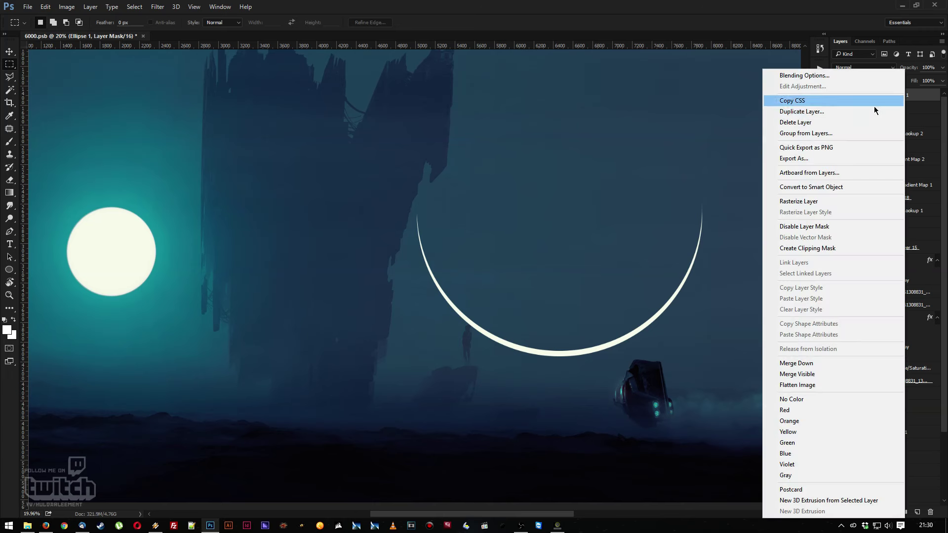
left_click(822, 186)
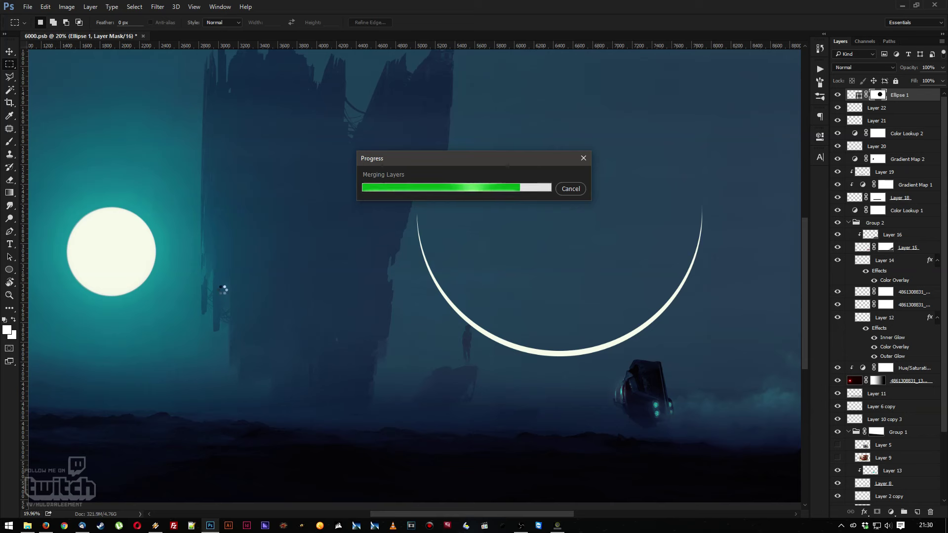
key("e")
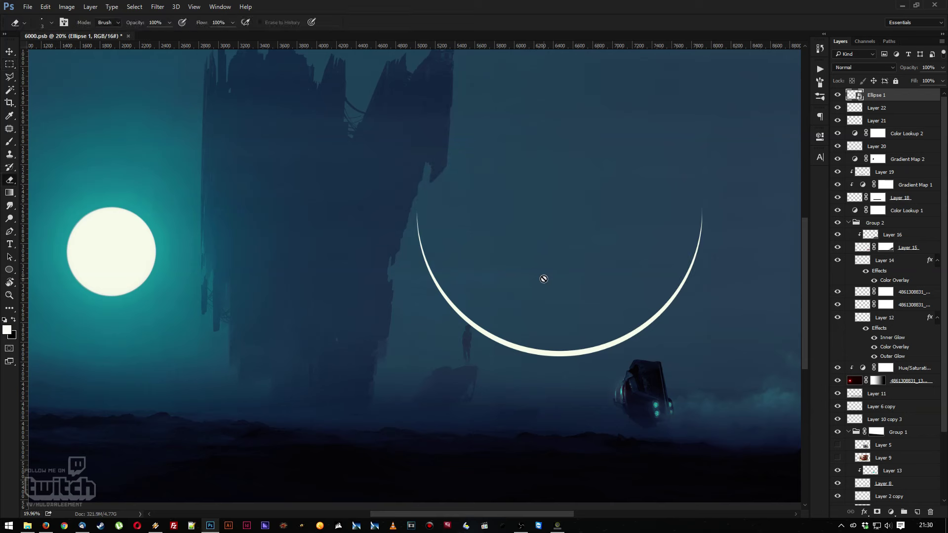
left_click(544, 281)
key("Return")
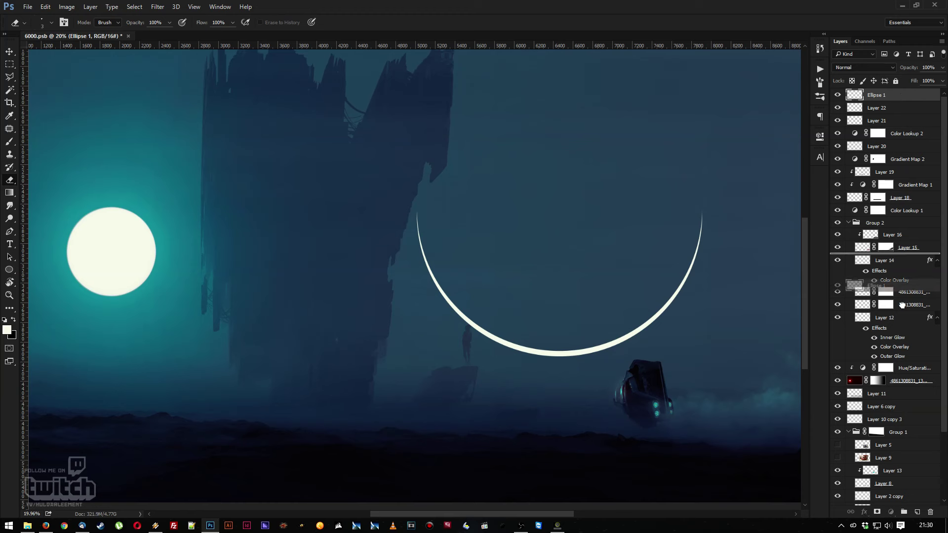
Try the crescent layer directly above 67_3, and settle it directly beneath Layer 21 instead
scroll(898, 346, "down", 5)
left_click_drag(921, 530, 884, 434)
key("v")
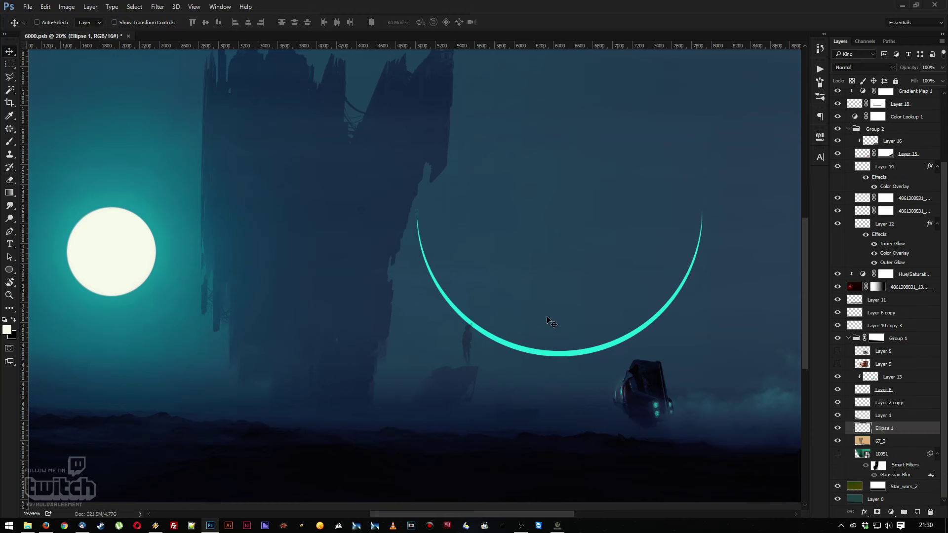
left_click_drag(885, 429, 869, 118)
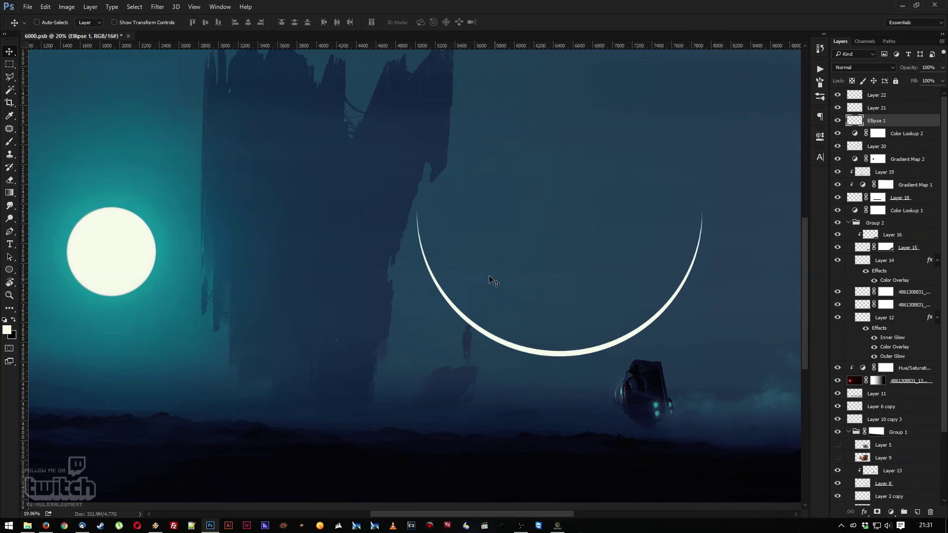
Scale the crescent to 89.33%, rotate it to 135°, and place it arching over the hovering vehicle
key("ctrl+t")
left_click_drag(417, 208, 758, 210)
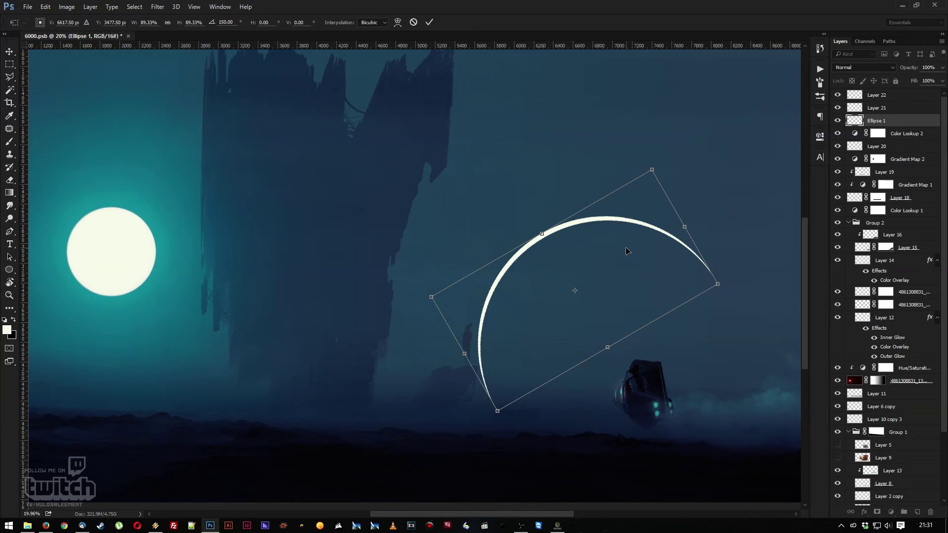
left_click_drag(569, 312, 520, 321)
left_click_drag(528, 170, 499, 228)
left_click_drag(549, 262, 589, 325)
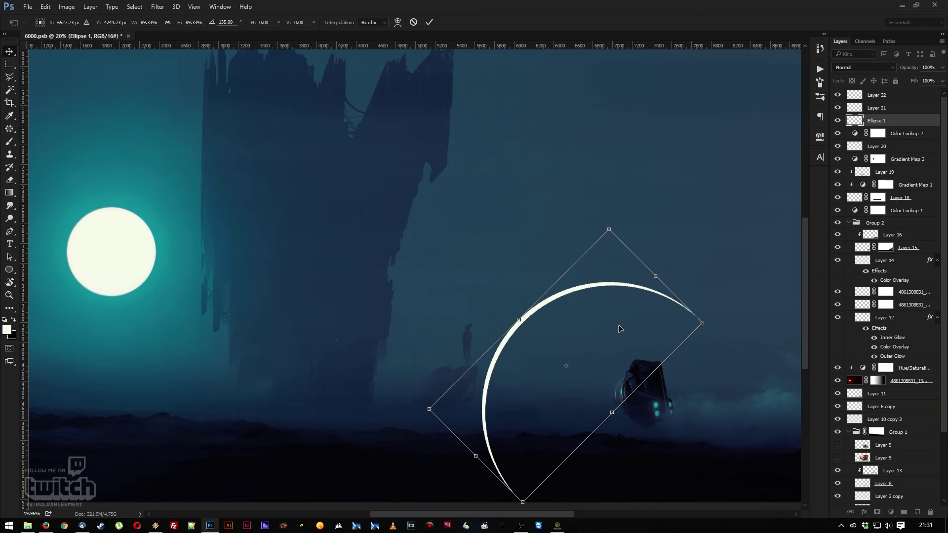
key("Return")
Add a layer mask to the crescent and fade out its lower end with a short upward black-to-white gradient
left_click(877, 513)
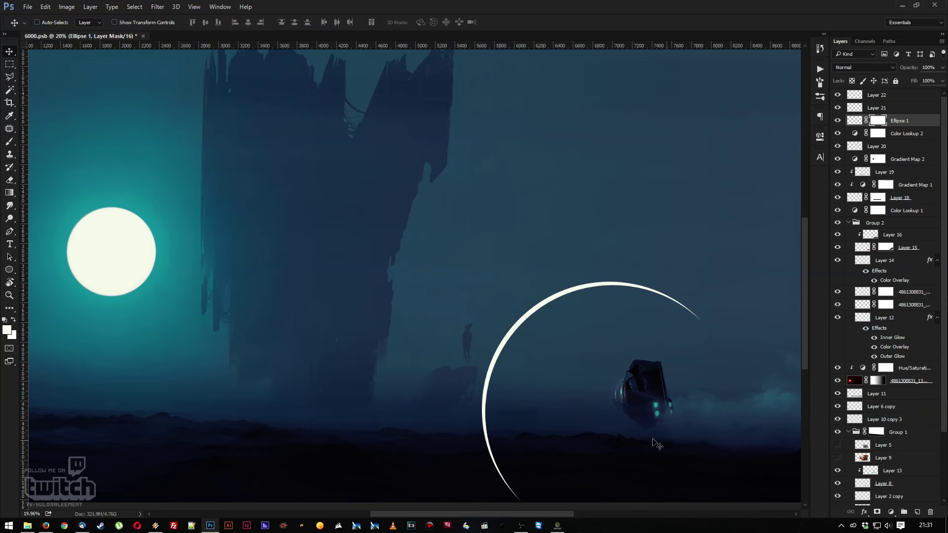
key("g")
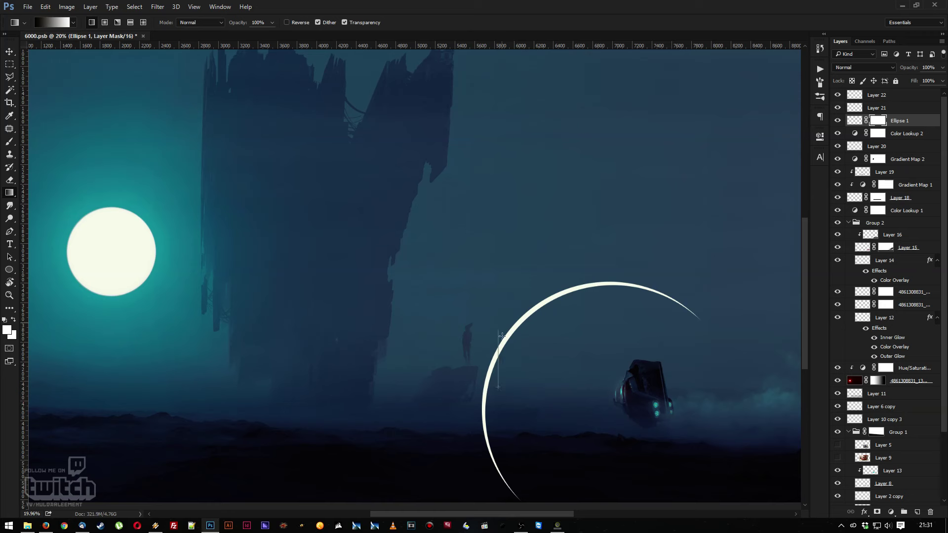
left_click_drag(515, 364, 500, 330)
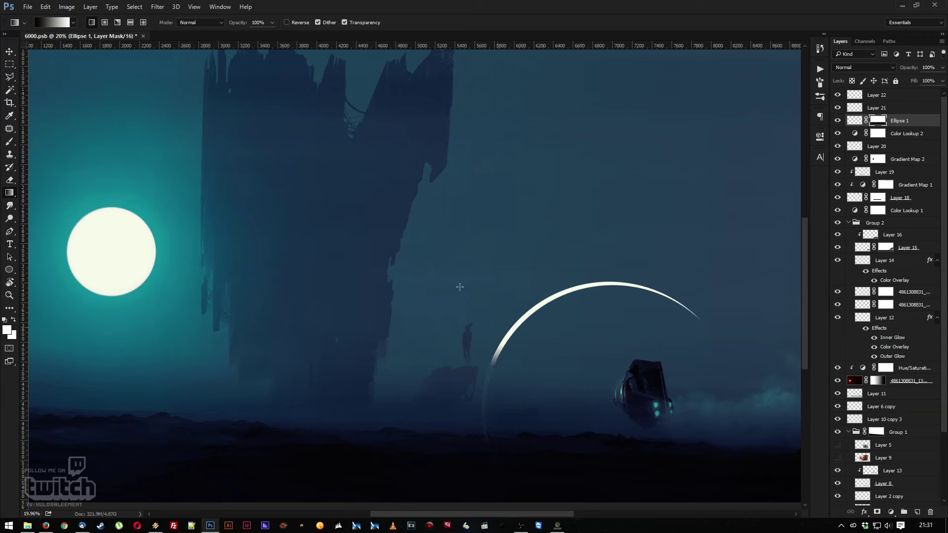
Set the dark color stop of the mask gradient to black
left_click(59, 22)
left_click(666, 350)
left_click(710, 387)
left_click(627, 350)
key("Return")
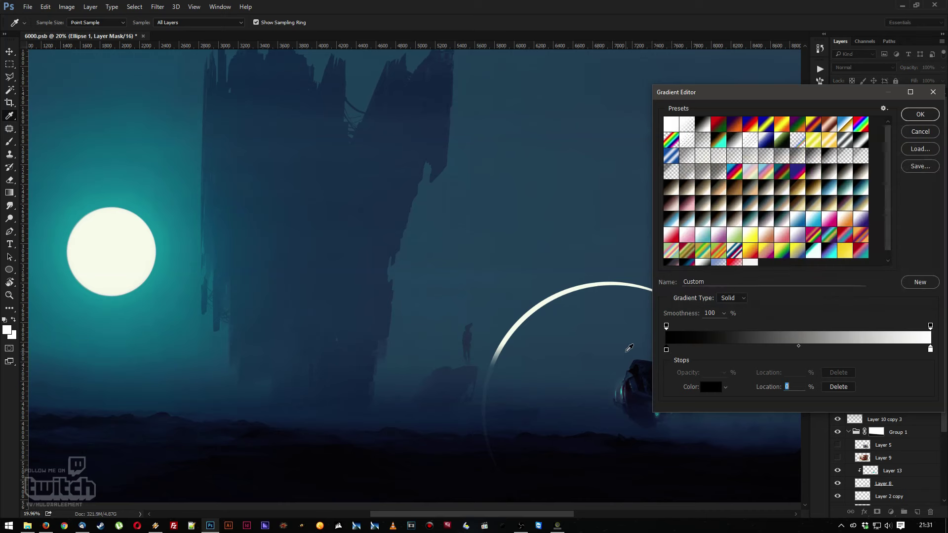
key("Return")
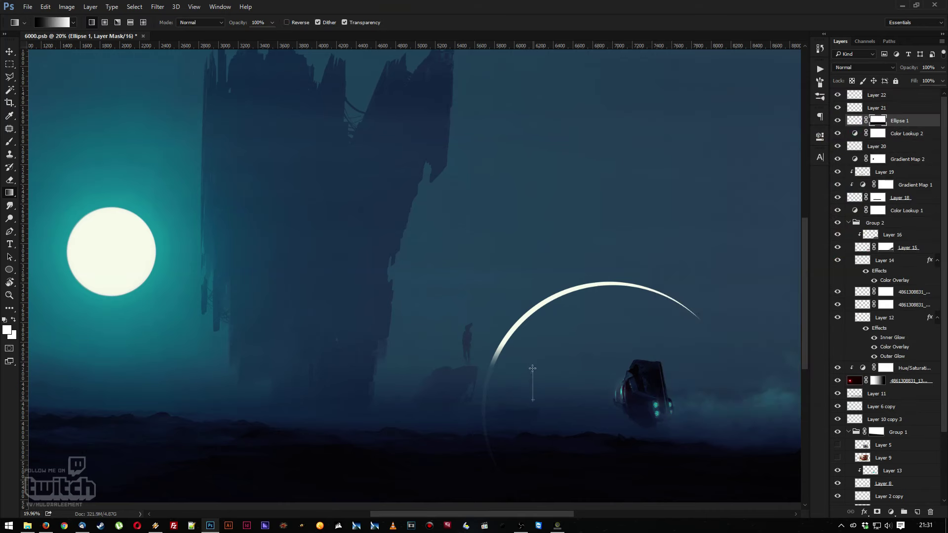
Redraw the gradient on the crescent's mask at several angles, settling on a diagonal fade of its lower-left end
left_click_drag(532, 369, 539, 316)
left_click_drag(561, 374, 571, 247)
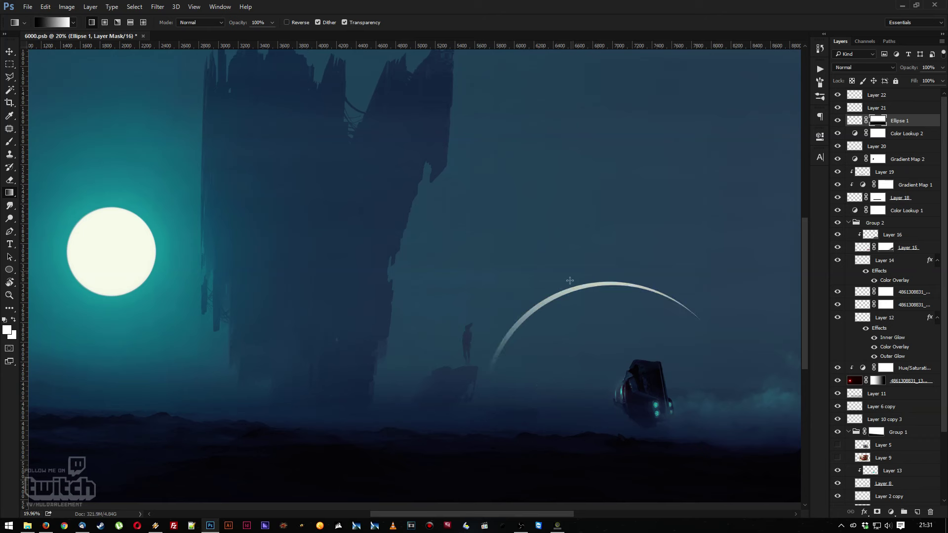
left_click_drag(562, 362, 592, 302)
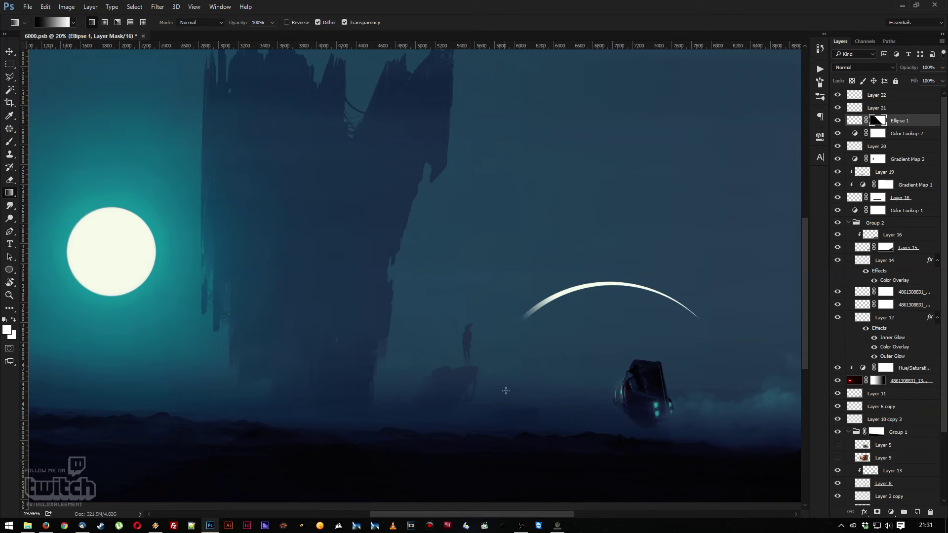
left_click_drag(548, 342, 565, 321)
key("z")
mouse_move(465, 328)
left_mouse_down()
mouse_move(378, 298)
mouse_move(498, 331)
mouse_move(466, 327)
left_mouse_up()
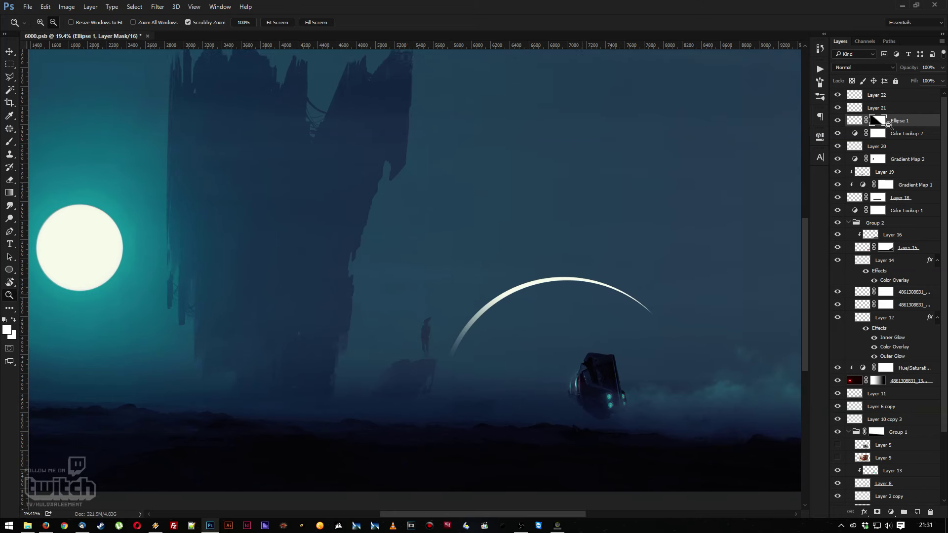
Load the crescent's outline as a selection and offset it slightly to the right
left_click(854, 121, "ctrl")
key("m")
key("Right")
key("Right")
key("Right")
key("Right")
key("Right")
key("Right")
key("Right")
key("Right")
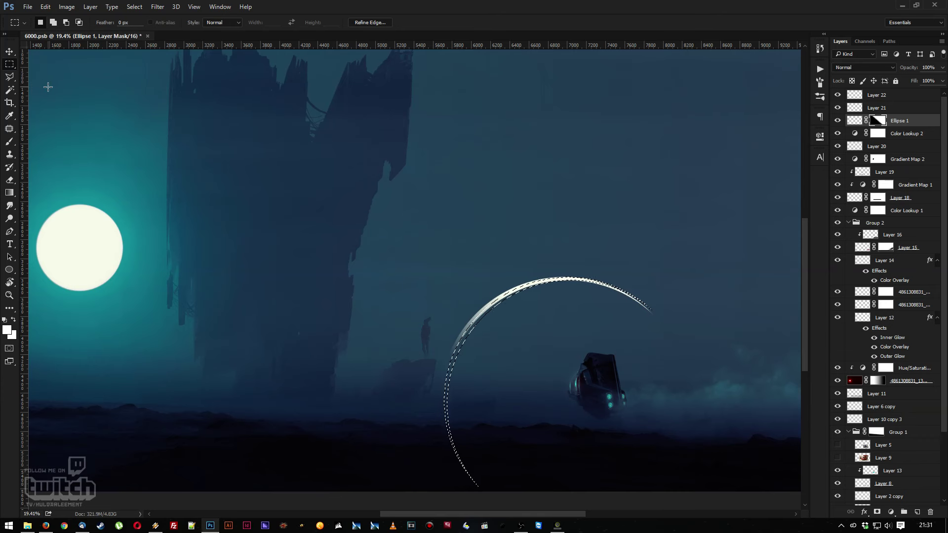
Group the crescent layer, mask the group with the offset selection, and invert that mask to thin the crescent
key("ctrl+g")
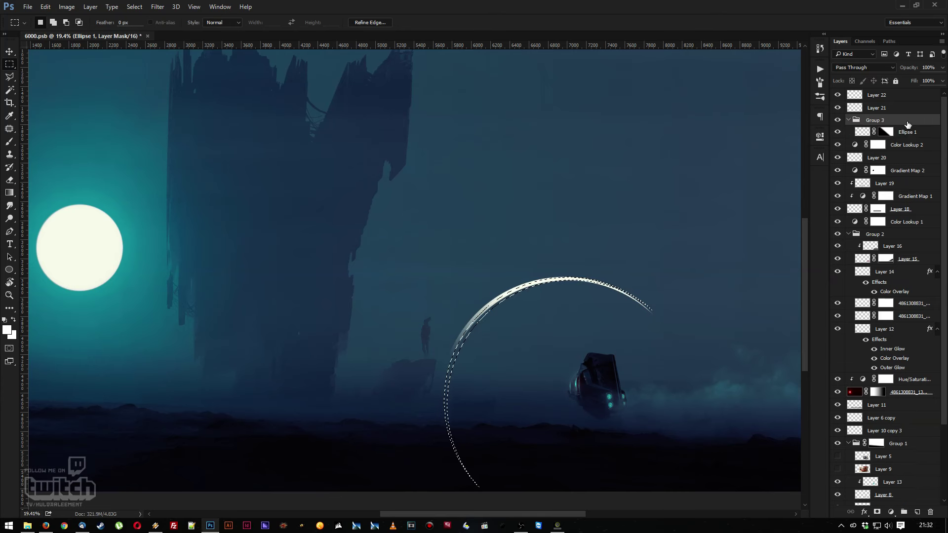
left_click(878, 513)
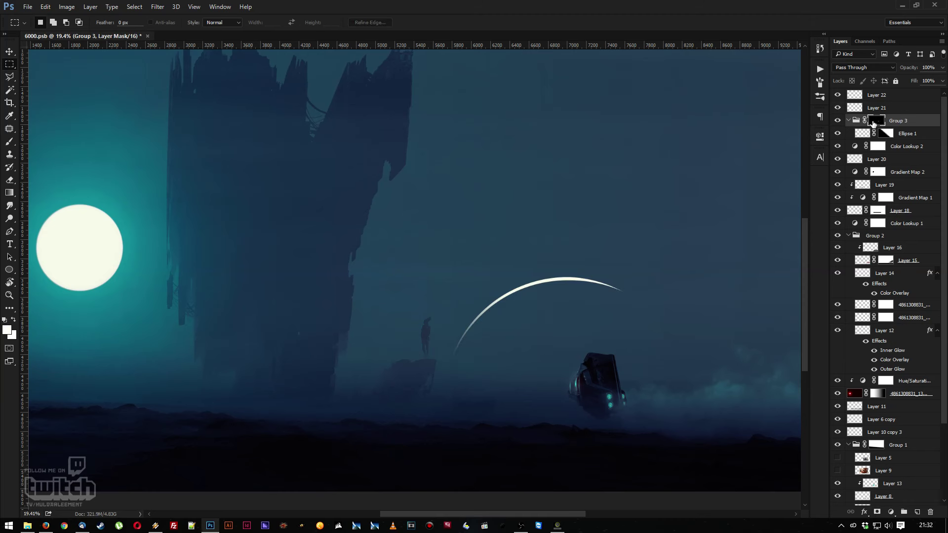
key("ctrl+i")
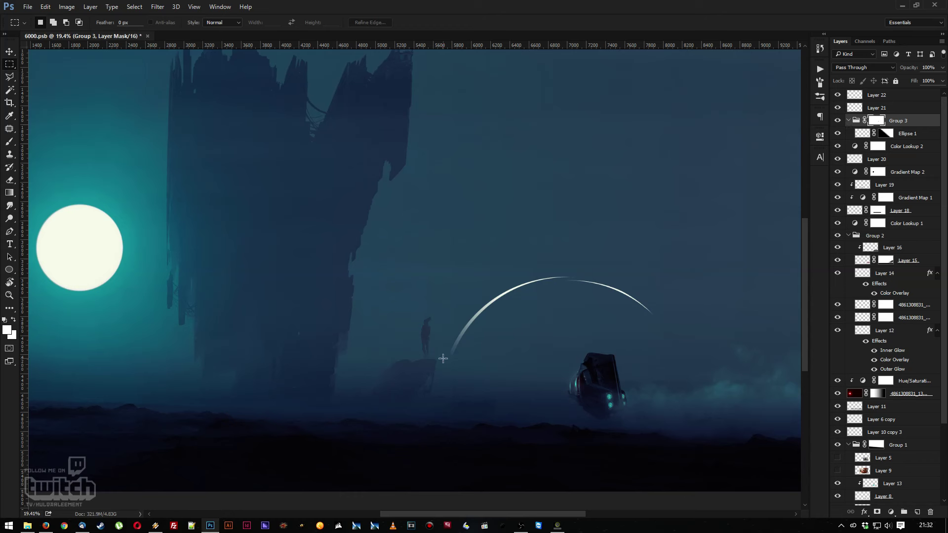
Paint black on the group's mask with a hard round brush of about 193 px to hide the crescent's right portion
key("b")
right_click(565, 293)
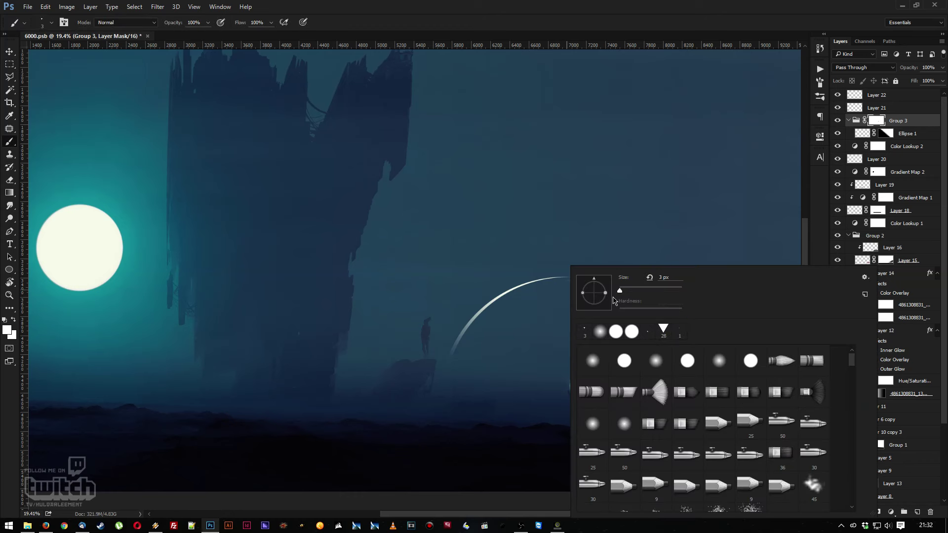
left_click(624, 360)
left_click_drag(658, 291, 664, 291)
key("Return")
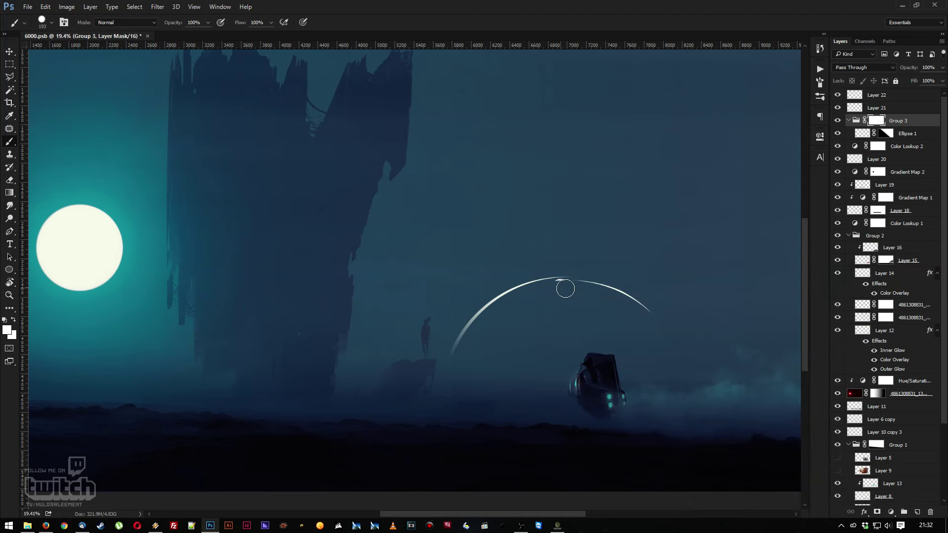
mouse_move(565, 288)
left_mouse_down()
mouse_move(556, 285)
mouse_move(564, 286)
left_mouse_up()
left_click(6, 320)
mouse_move(555, 290)
left_mouse_down()
mouse_move(611, 292)
mouse_move(661, 328)
left_mouse_up()
Convert the crescent's group to a Smart Object and rasterize it into a single layer
key("z")
mouse_move(583, 265)
left_mouse_down()
mouse_move(567, 264)
mouse_move(595, 260)
left_mouse_up()
right_click(897, 124)
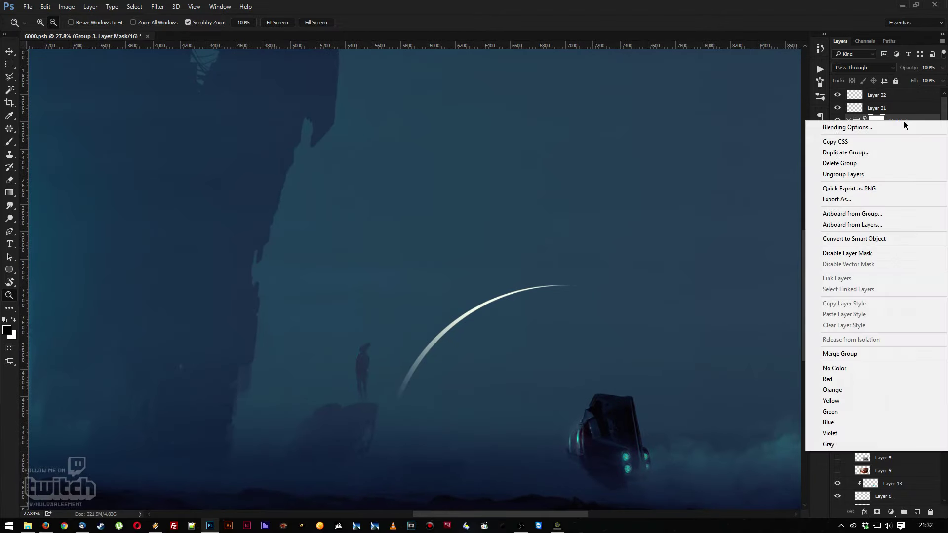
left_click(869, 239)
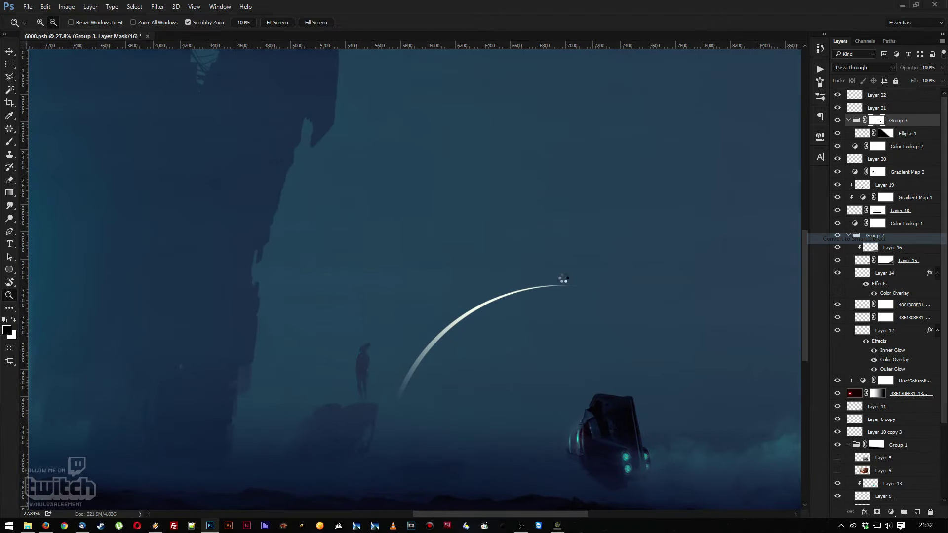
key("e")
left_click(469, 322)
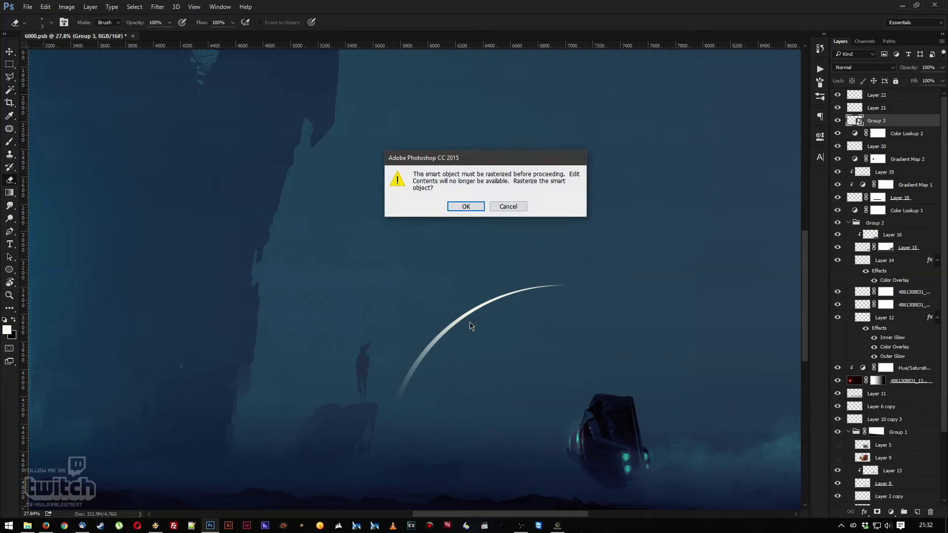
key("Return")
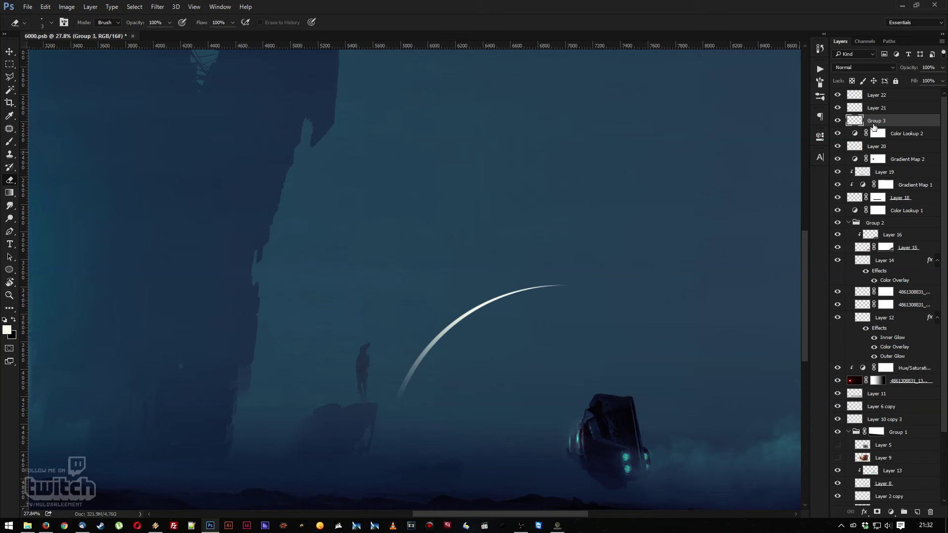
Duplicate the rasterized crescent layer and apply the Blur filter to the copy beneath the original
key("ctrl+j")
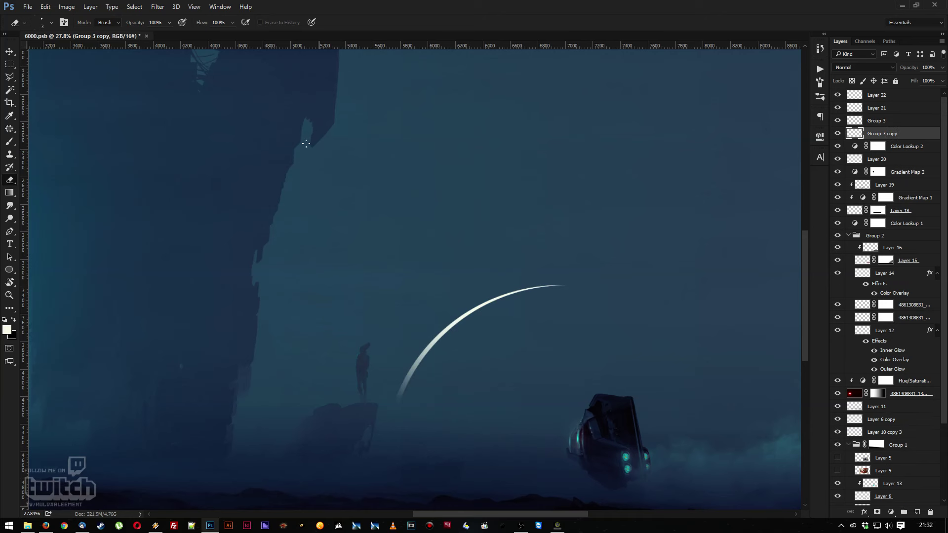
left_click(158, 6)
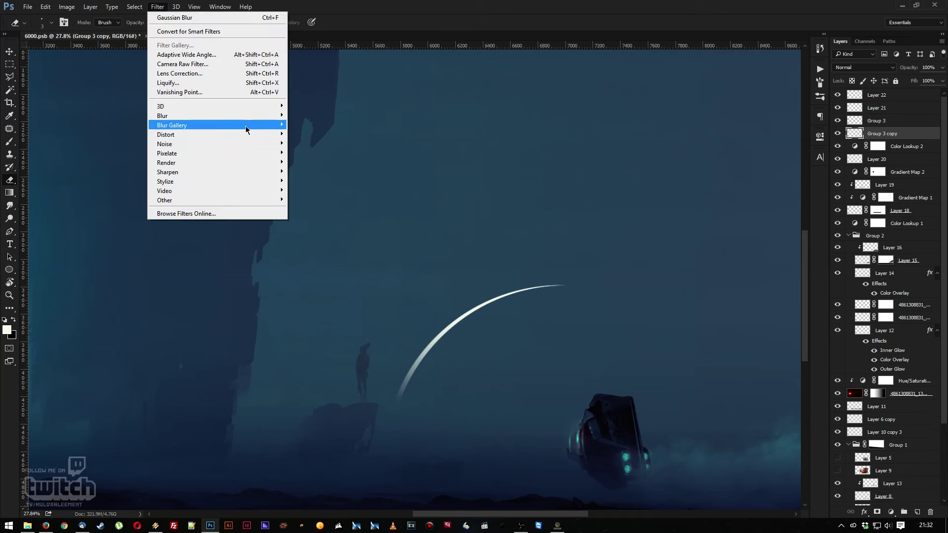
mouse_move(245, 126)
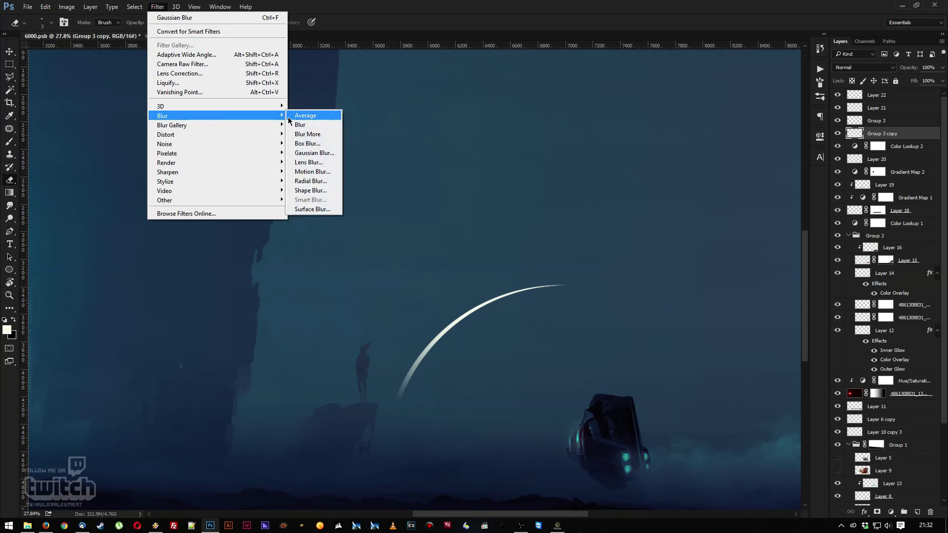
left_click(297, 125)
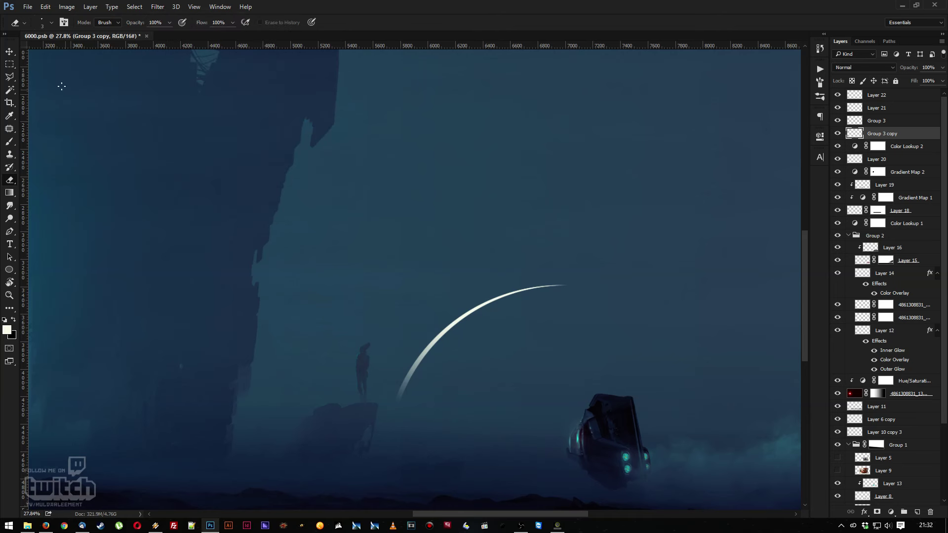
Apply a Field Blur from the Blur Gallery to the crescent's duplicate layer
left_click(158, 6)
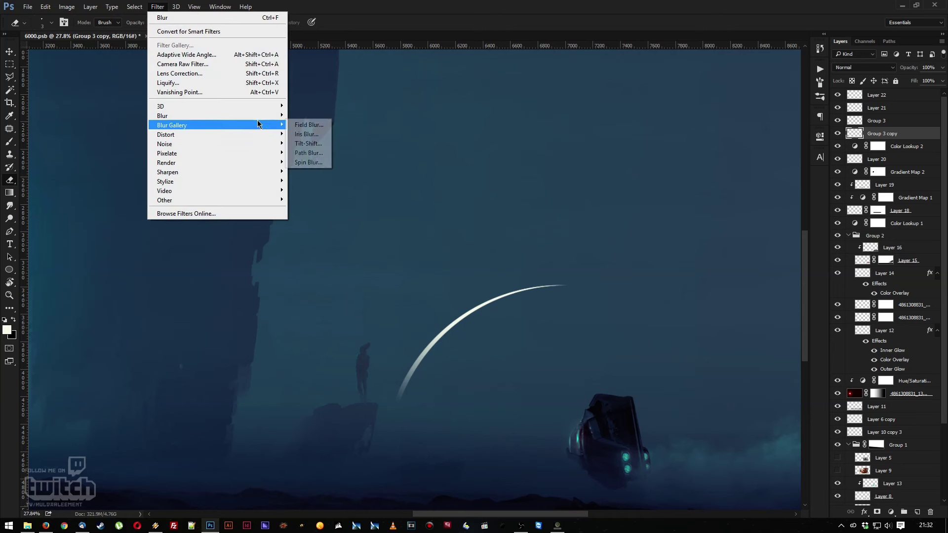
left_click(303, 126)
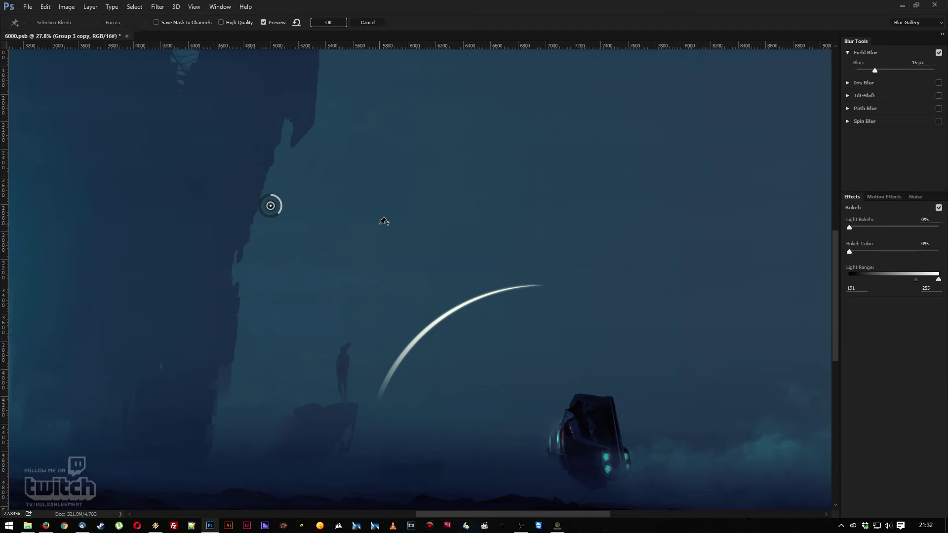
left_click_drag(276, 219, 273, 223)
key("Return")
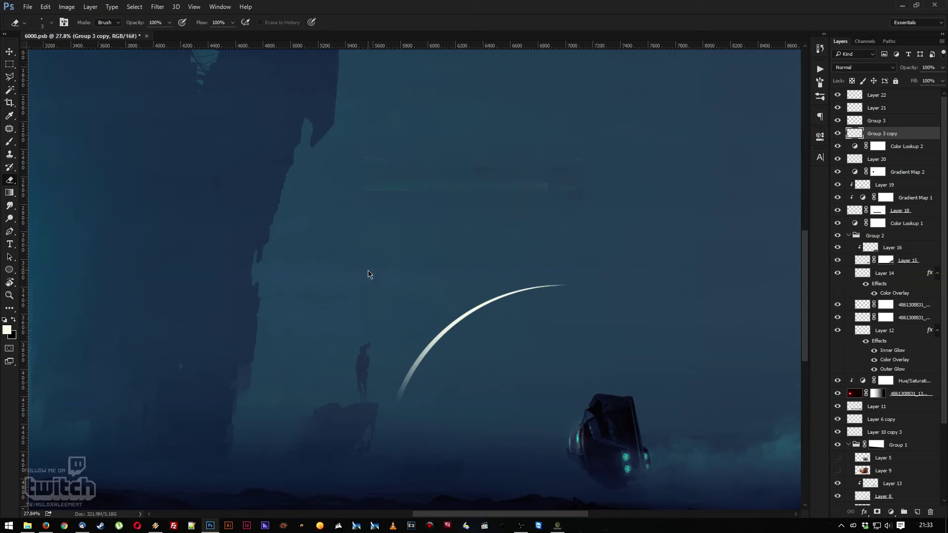
key("z")
mouse_move(449, 328)
left_mouse_down()
mouse_move(410, 316)
mouse_move(439, 309)
left_mouse_up()
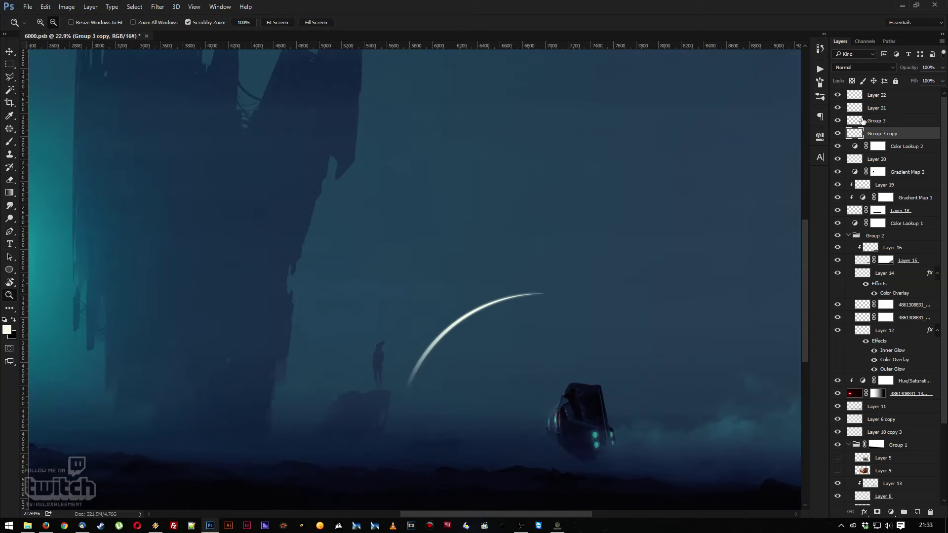
Try to combine the crescent layer and its blurred copy with Merge Visible
left_click(887, 122, "shift")
right_click(887, 122)
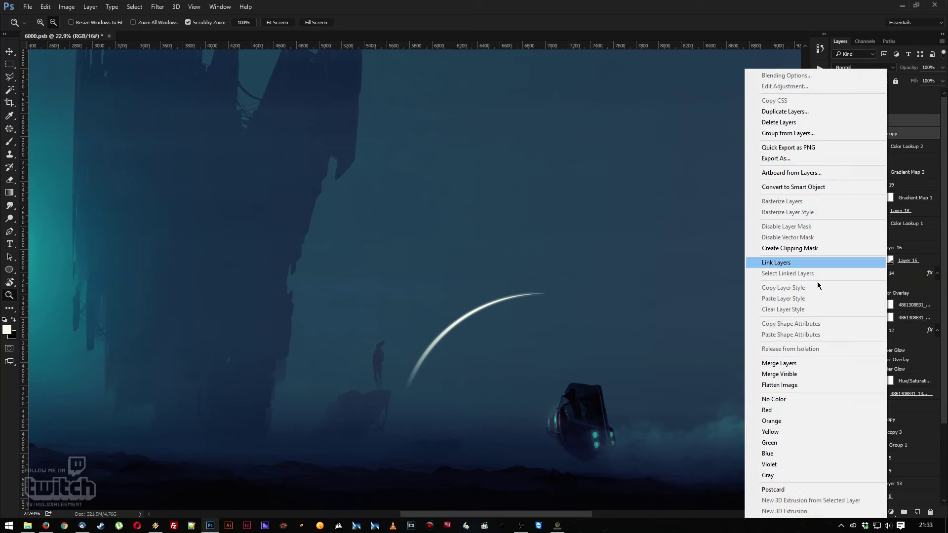
left_click(806, 374)
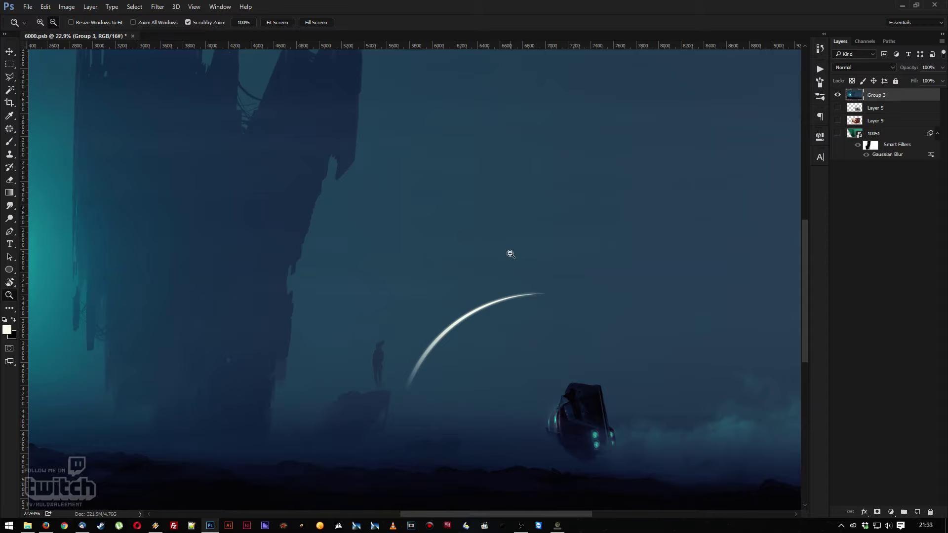
left_click_drag(508, 252, 460, 232)
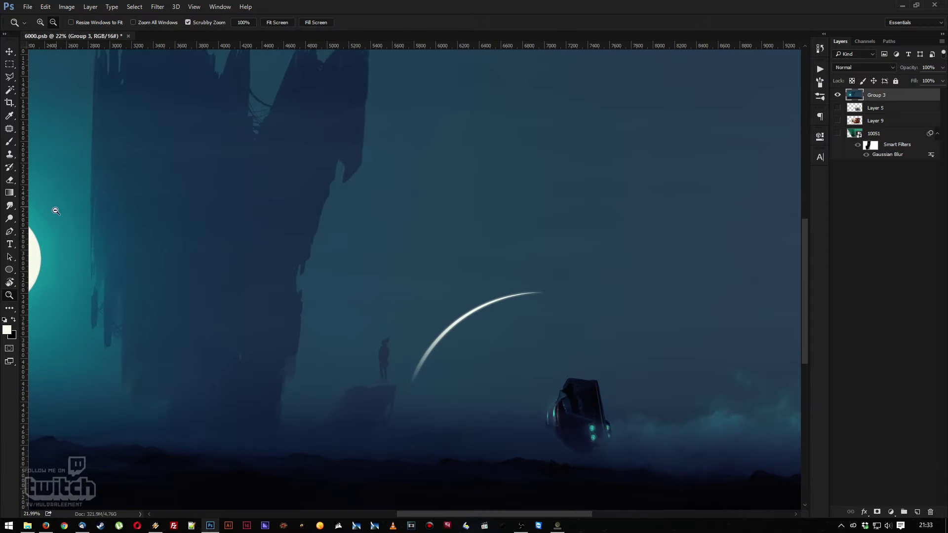
Draw a black circle over the crescent and scale it to about 2417 px, fitting its edge along the crescent's arc
left_click(9, 269)
left_click_drag(349, 247, 631, 457)
key("v")
left_click_drag(437, 337, 495, 408)
key("ctrl+t")
left_click_drag(620, 313, 646, 288)
left_click_drag(541, 330, 546, 344)
left_click_drag(651, 301, 670, 293)
left_click_drag(605, 324, 600, 334)
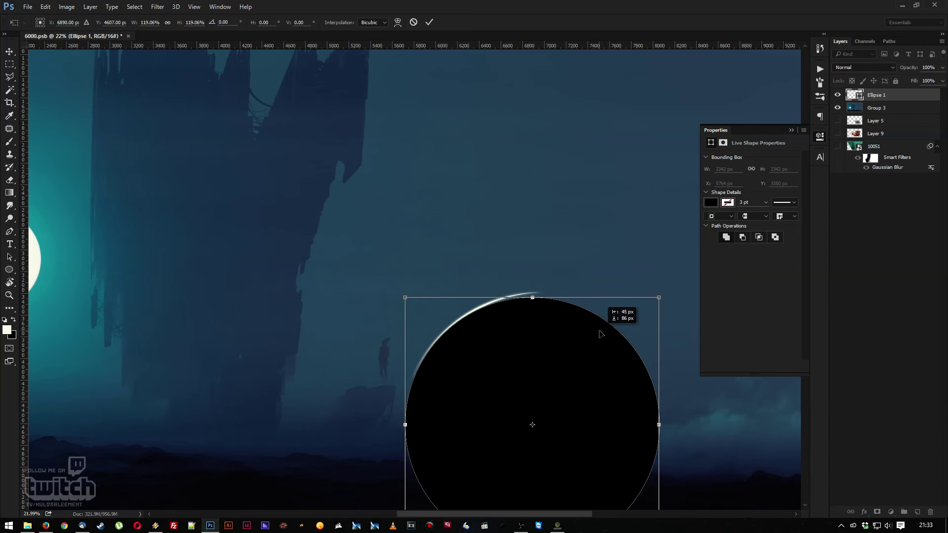
left_click_drag(659, 298, 672, 294)
left_click_drag(564, 331, 567, 336)
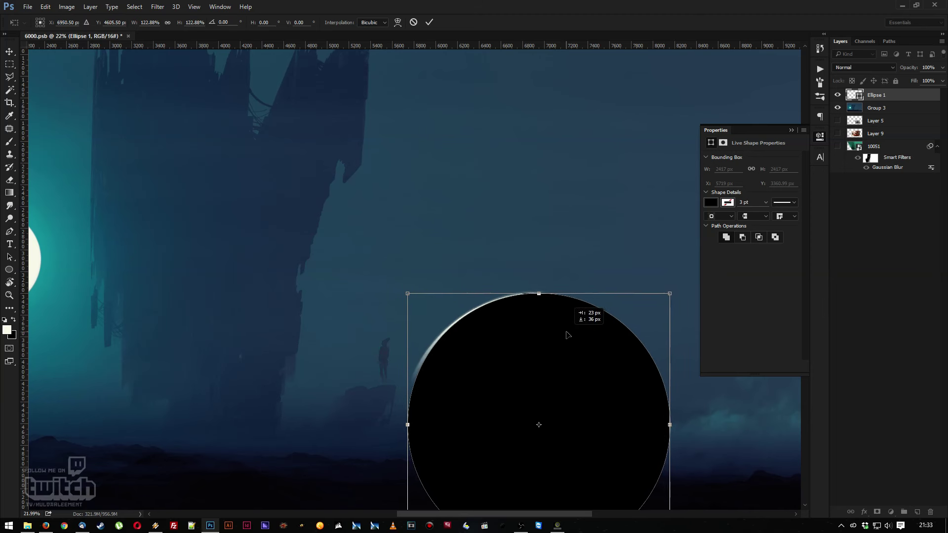
key("Return")
Load the circle as a selection, hide the circle layer, and nudge the selection along the crescent with the merged painting layer active
left_click(854, 95, "ctrl")
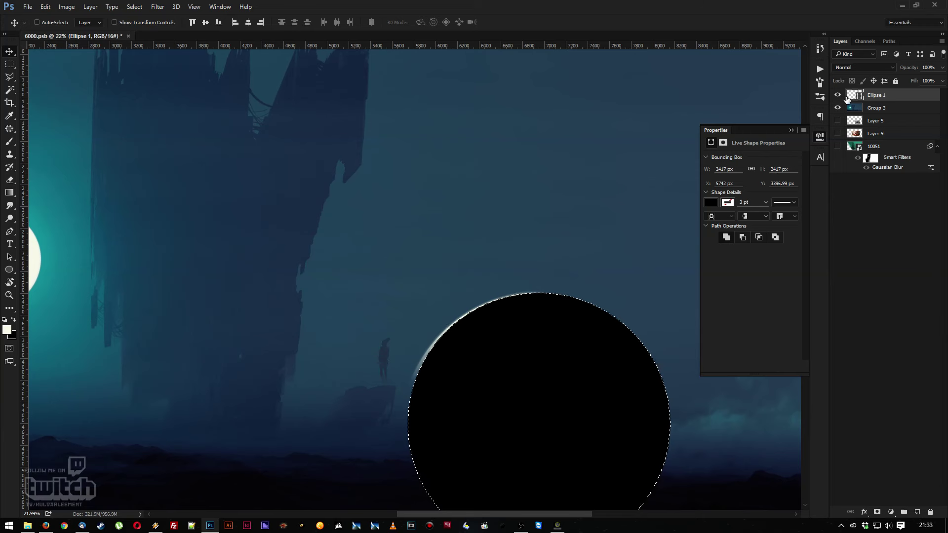
left_click(838, 95)
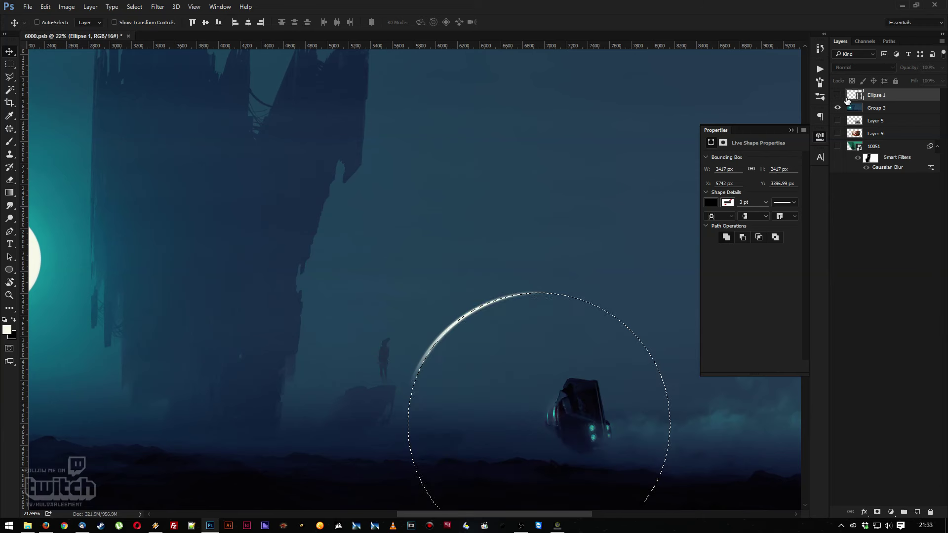
left_click(10, 64)
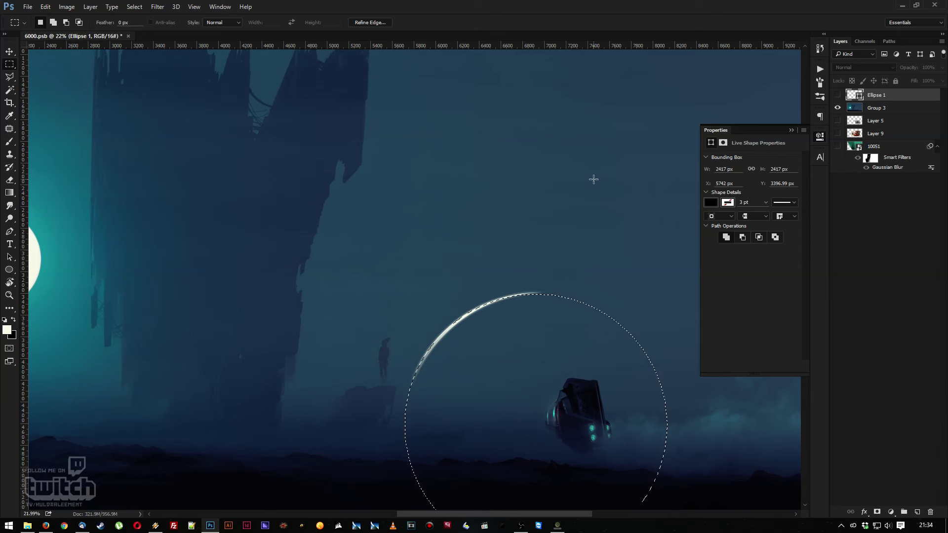
left_click(882, 111)
key("z")
key("ctrl+d")
left_click_drag(506, 247, 486, 229)
key("ctrl+z")
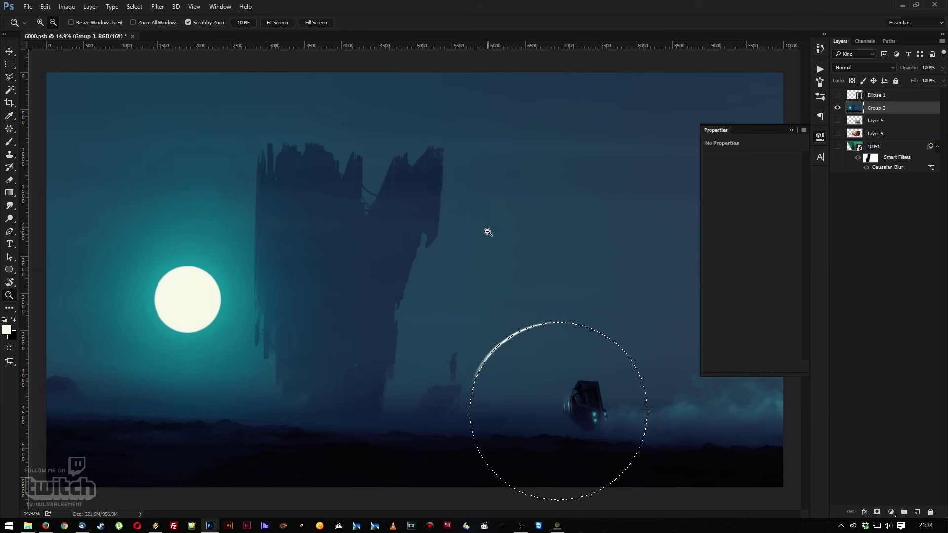
Undo the circle and the merge of all visible layers to restore the separate layers
key("ctrl+alt+z")
key("ctrl+alt+z")
key("ctrl+alt+z")
key("ctrl+alt+z")
key("ctrl+alt+z")
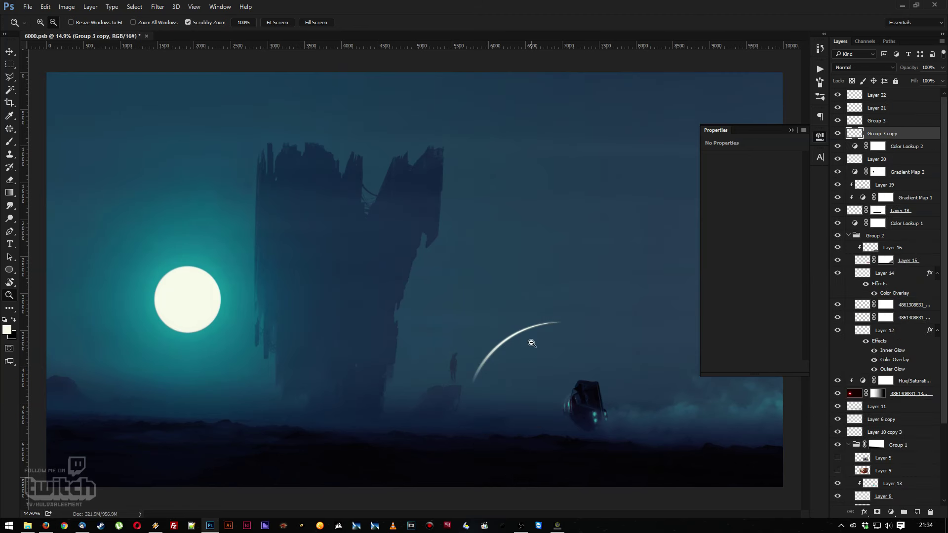
Compare the crescent layer and its blurred copy by toggling their visibility, and merge the two into one layer
left_click_drag(530, 343, 546, 345)
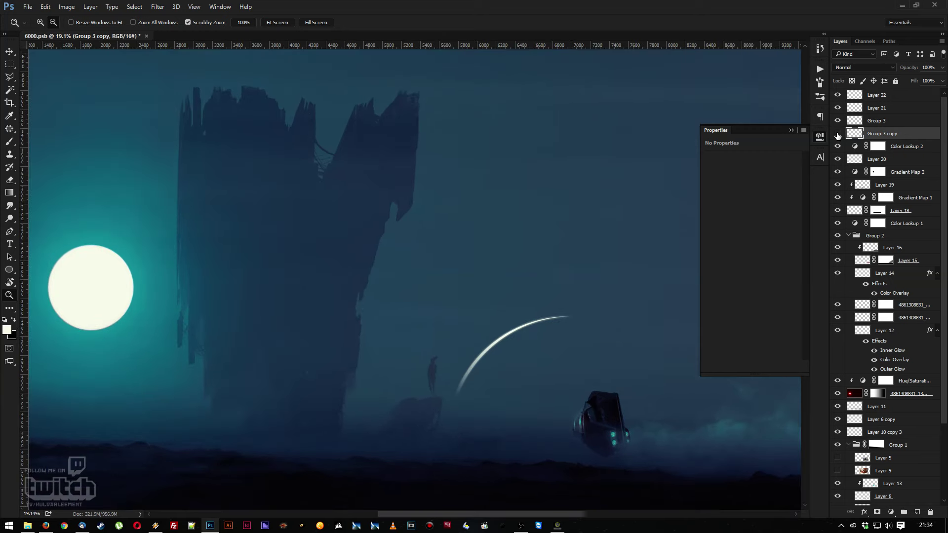
left_click(838, 133)
left_click(837, 133)
left_click(837, 120)
left_click(837, 120)
left_click(890, 121)
left_click(892, 137, "shift")
right_click(890, 133)
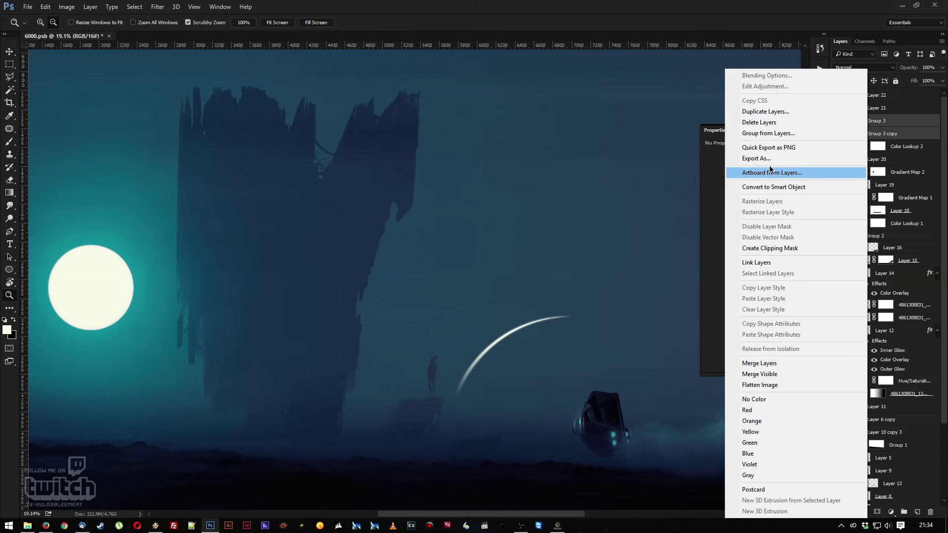
left_click(773, 187)
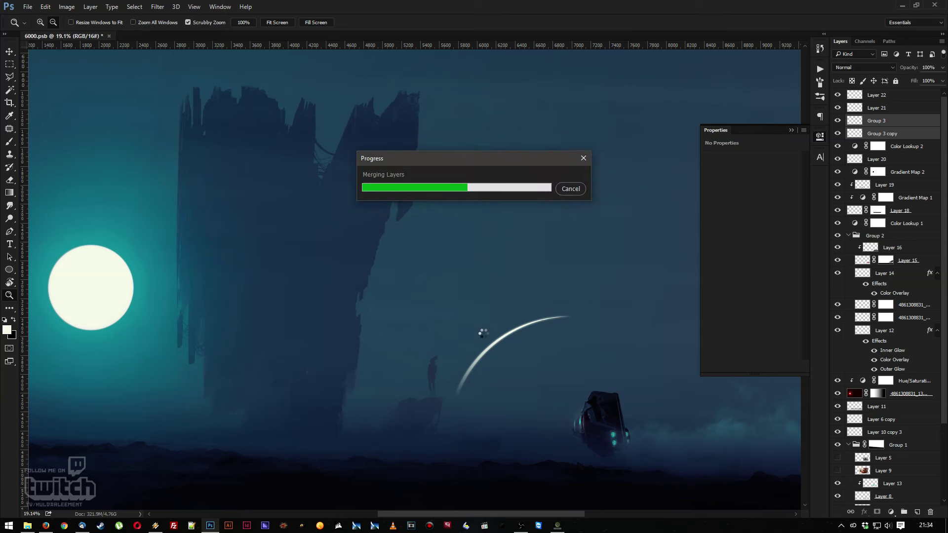
key("e")
left_click(483, 334)
key("Return")
Draw a black circle with the Ellipse tool above the merged crescent layer and move it over the crescent
key("z")
mouse_move(483, 356)
left_mouse_down()
mouse_move(516, 363)
mouse_move(392, 342)
left_mouse_up()
key("alt+Tab")
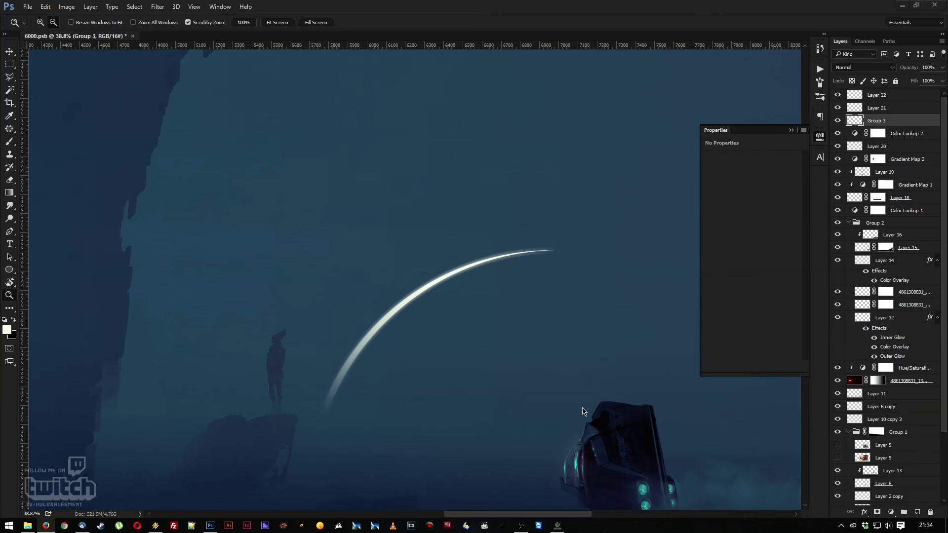
left_click(820, 136)
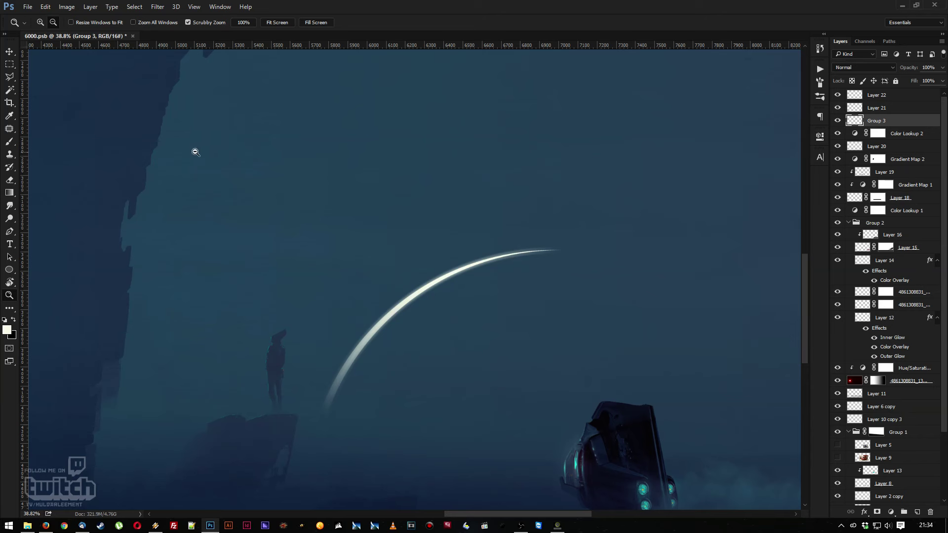
left_click(9, 270)
left_click_drag(237, 195, 528, 276)
left_click_drag(493, 171, 460, 371)
key("v")
left_click_drag(339, 260, 412, 345)
Scale the black circle to about 2482 px in diameter and align its edge with the crescent's outer arc
key("ctrl+t")
left_click_drag(571, 200, 661, 103)
left_click_drag(468, 216, 459, 291)
left_click_drag(655, 178, 681, 150)
left_click_drag(409, 282, 404, 309)
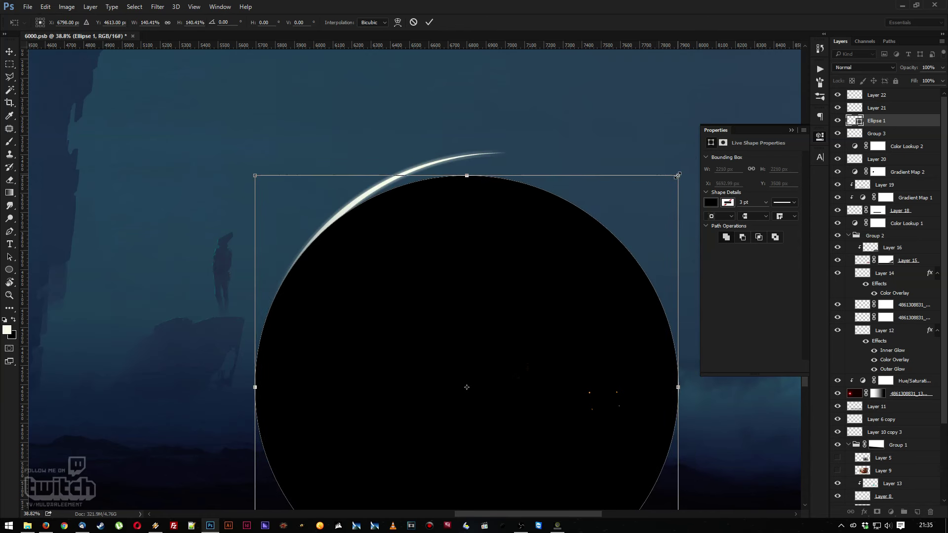
left_click_drag(678, 175, 730, 123)
left_click_drag(491, 227, 491, 257)
key("Return")
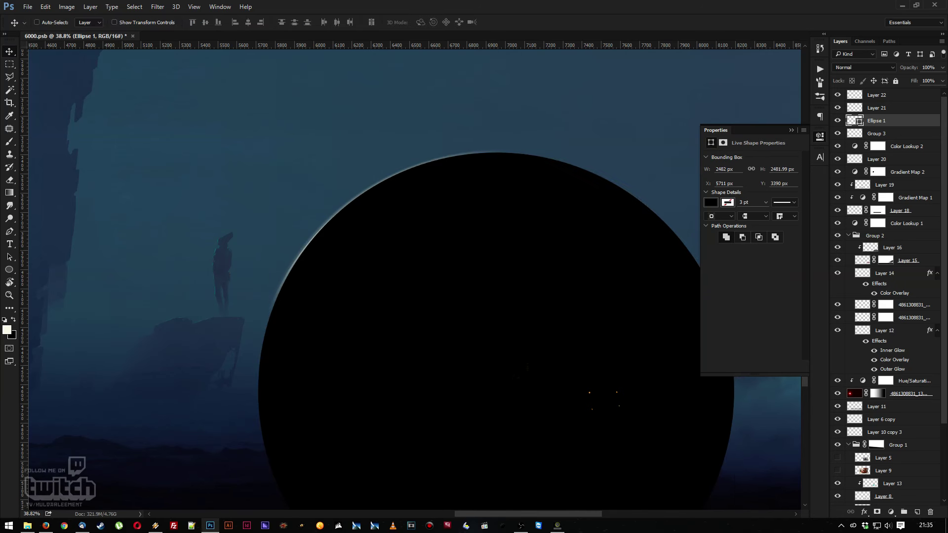
Load the circle as a selection, hide the circle layer, and mask the merged crescent layer with the slightly nudged selection
key("alt+Tab")
left_click(820, 136)
left_click(857, 121, "ctrl")
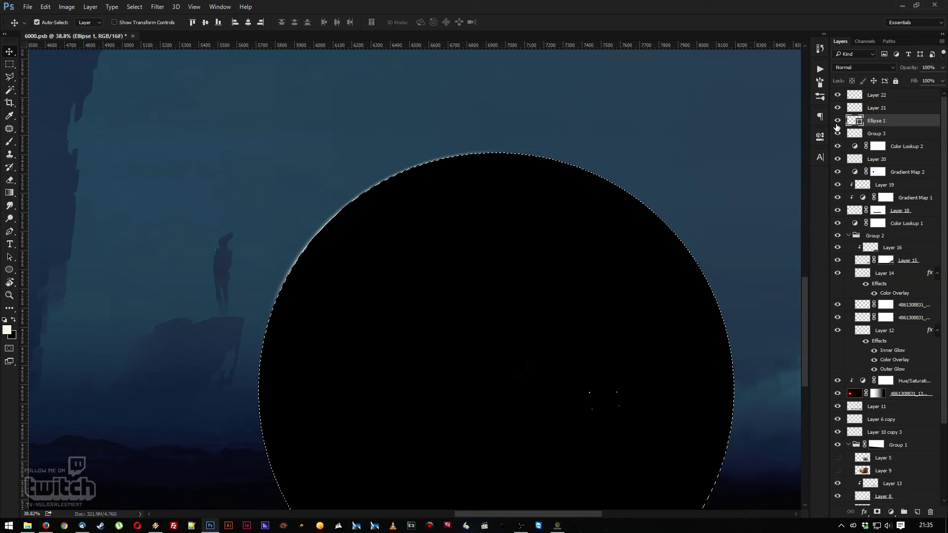
left_click(837, 123)
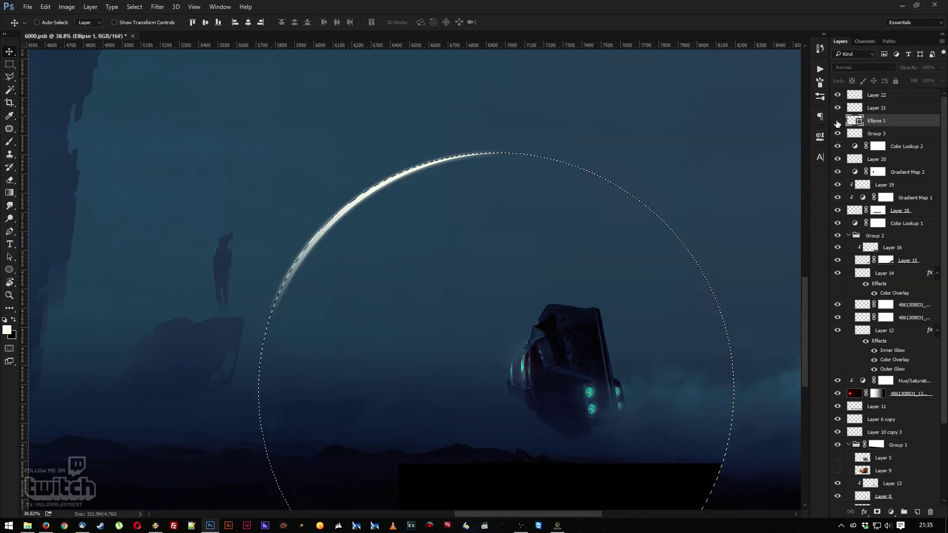
left_click(9, 65)
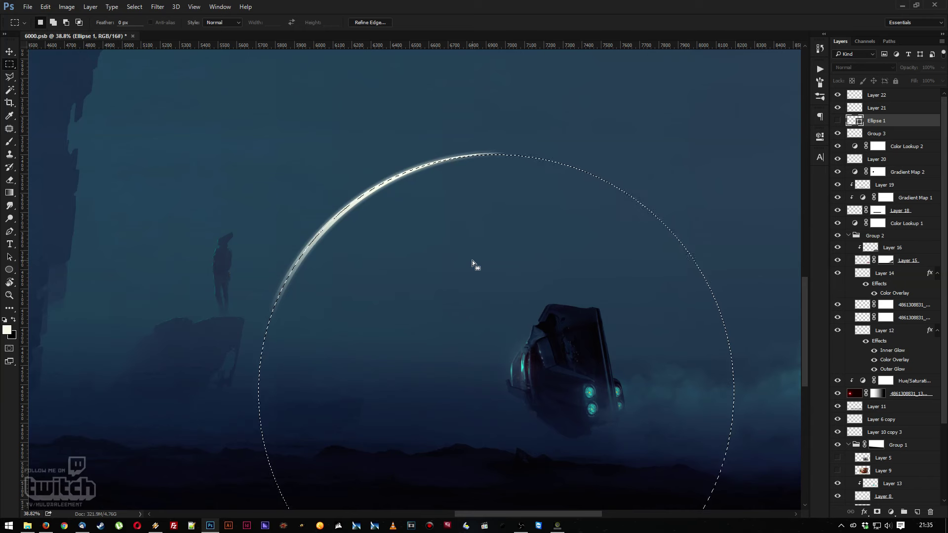
left_click(877, 133)
left_click(877, 512)
key("z")
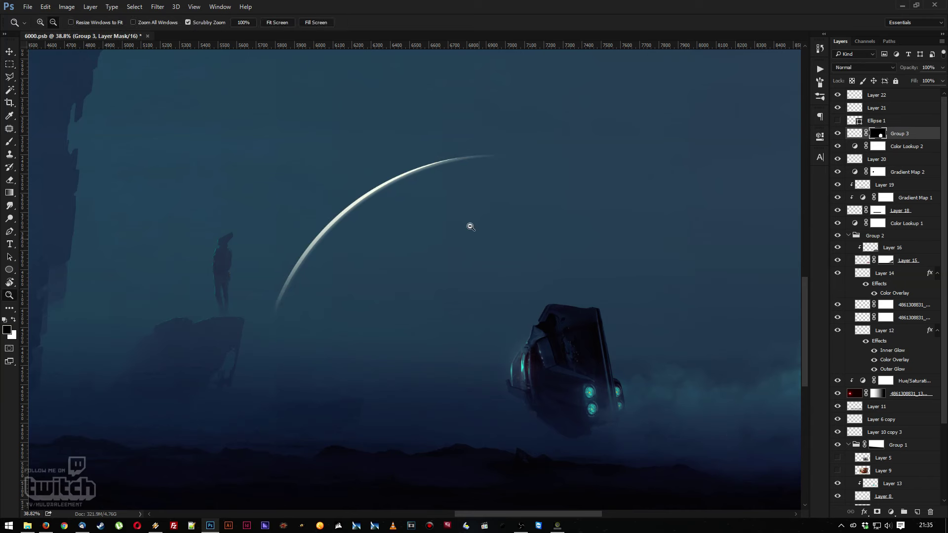
Save the document
left_click_drag(471, 226, 452, 206)
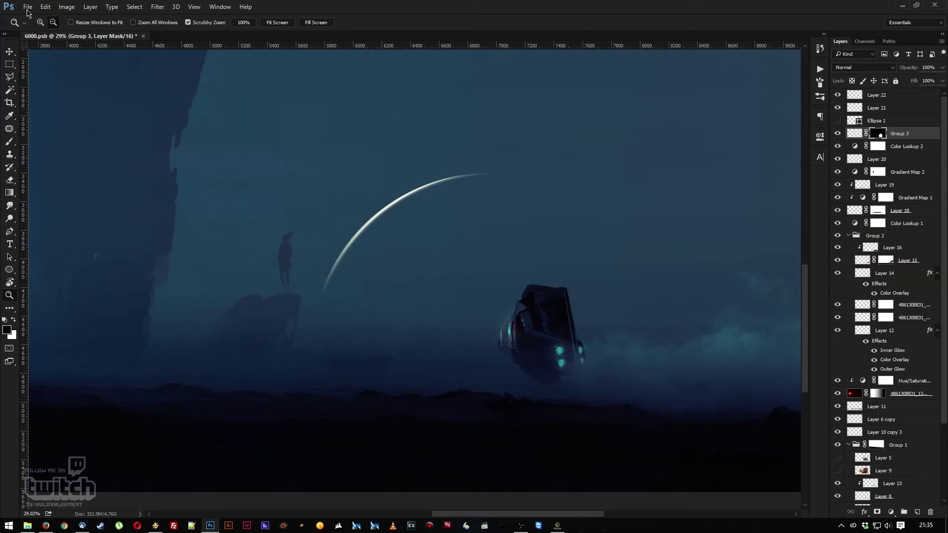
left_click(27, 8)
left_click(52, 106)
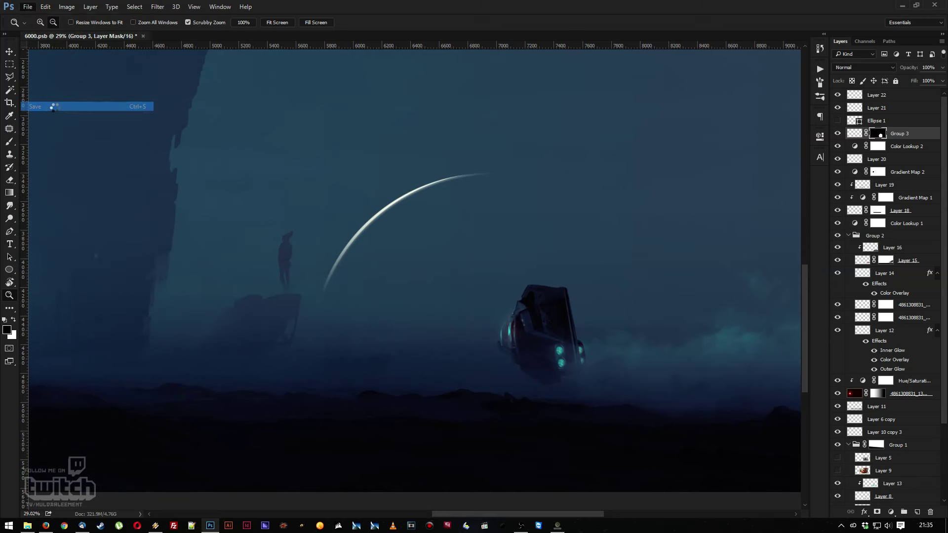
Unlink the crescent layer's mask and shift the mask to leave only a thinner, fainter sliver of the crescent
left_click_drag(451, 207, 384, 273)
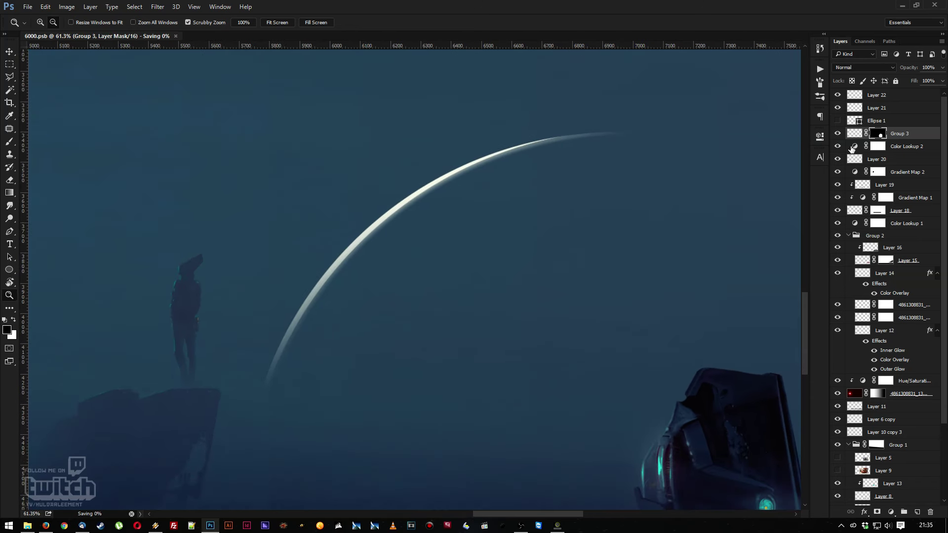
key("v")
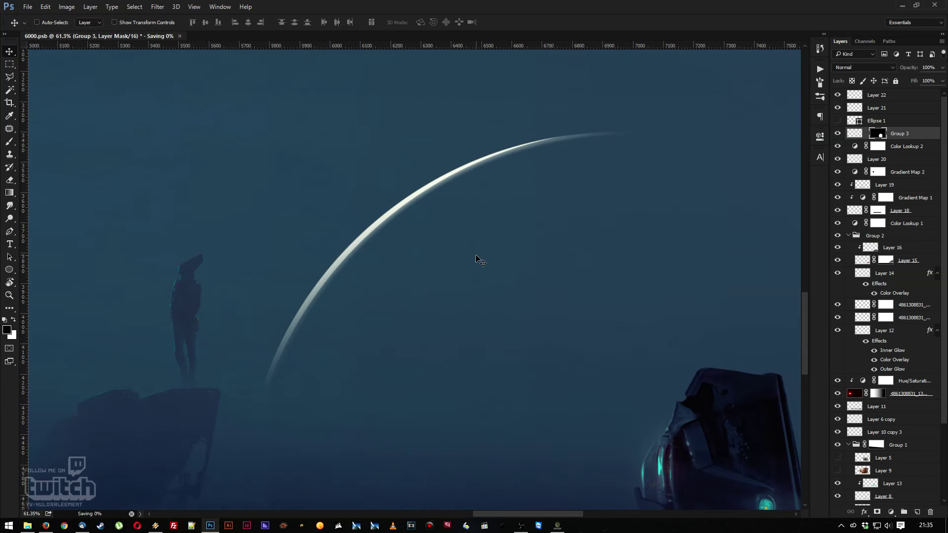
left_click_drag(465, 245, 408, 214)
key("z")
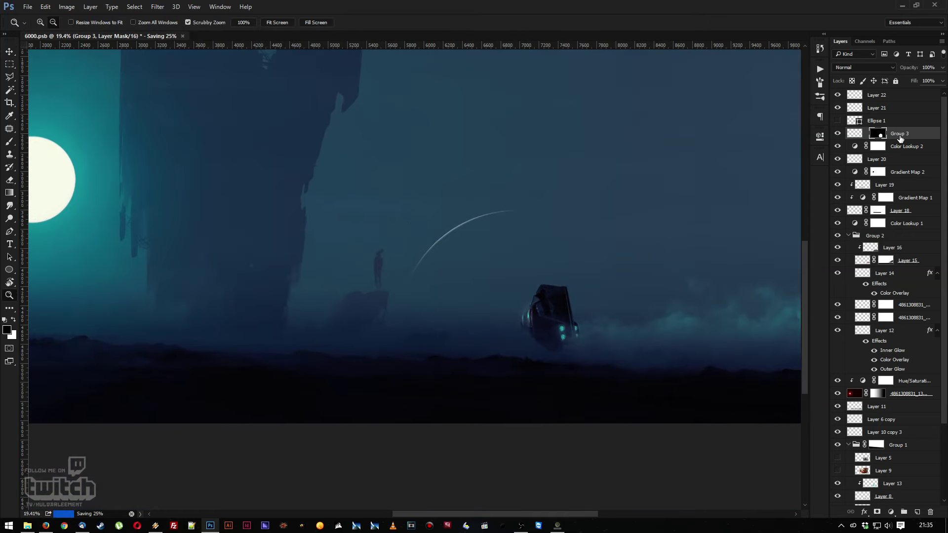
Convert the masked crescent layer to a Smart Object
right_click(900, 139)
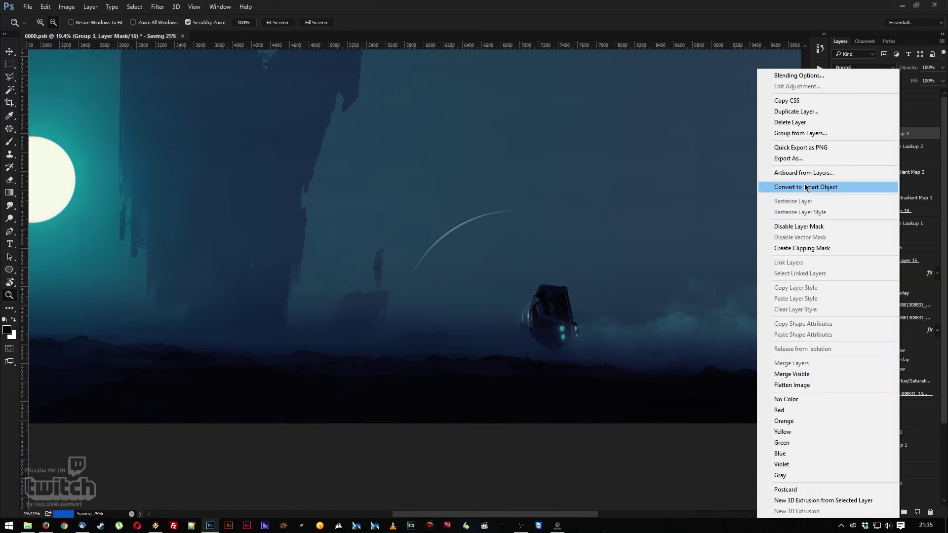
left_click(816, 190)
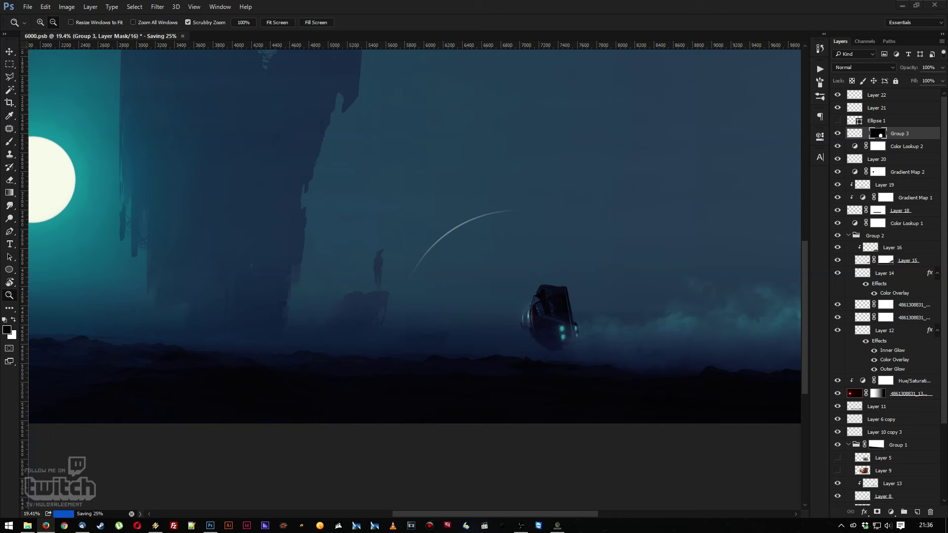
key("ctrl+s")
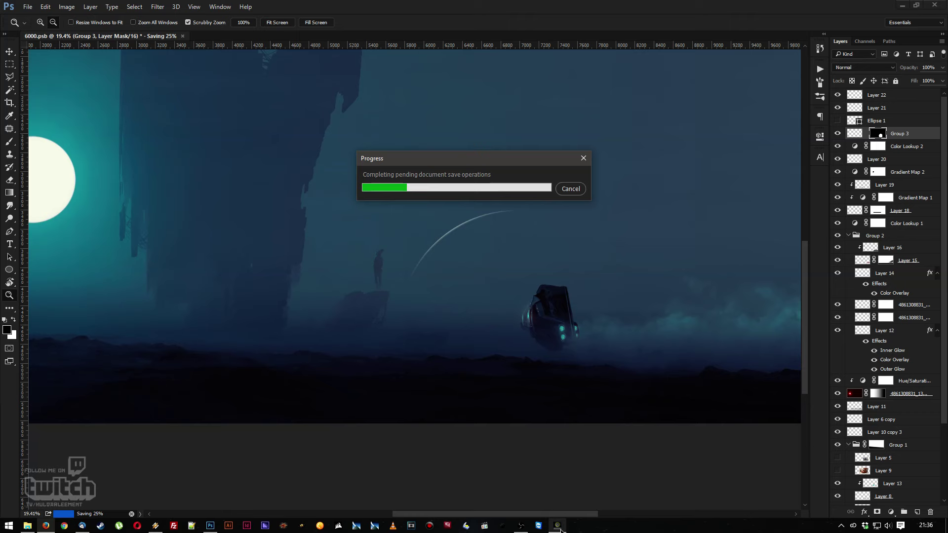
mouse_move(561, 529)
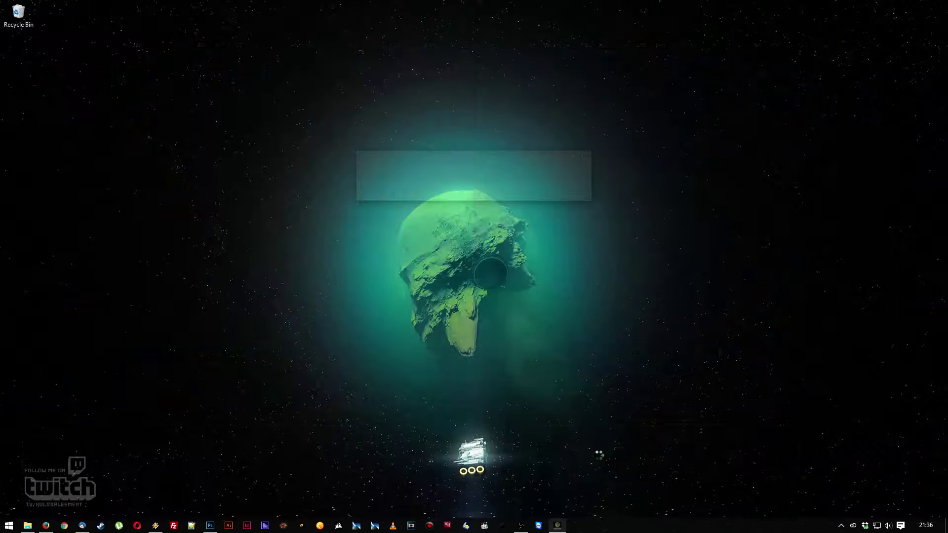
left_click(599, 454)
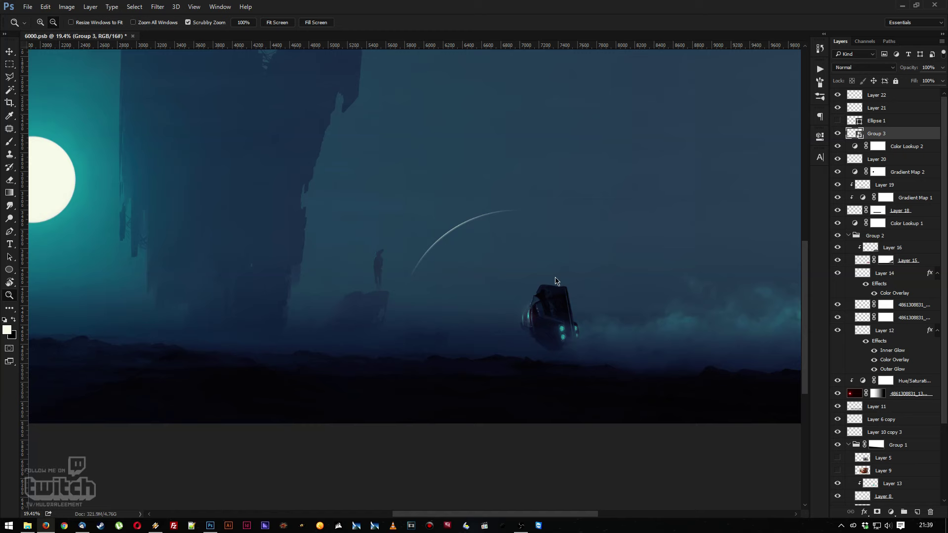
Set the crescent Smart Object's blend mode to Color Dodge
left_click(473, 240, "alt")
left_click(442, 245, "alt")
left_click(442, 245, "alt")
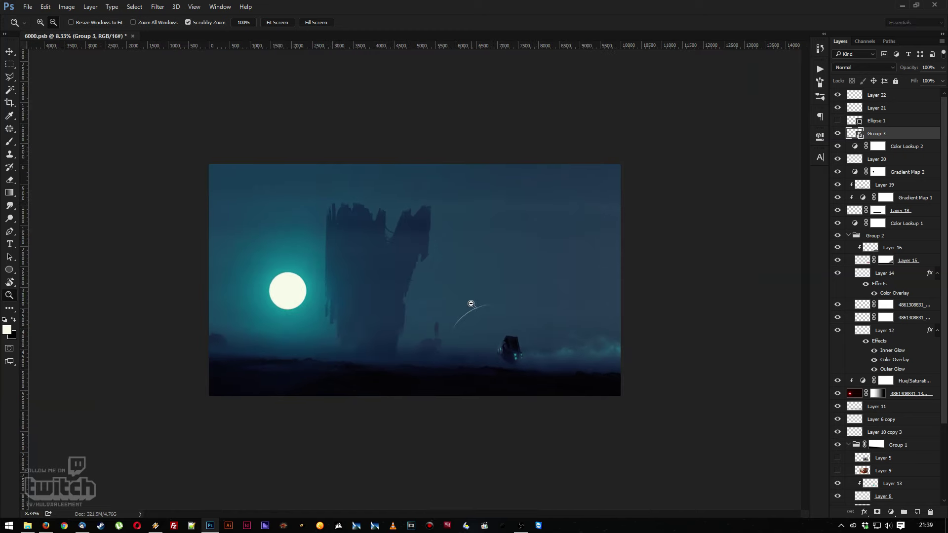
left_click_drag(467, 306, 520, 355)
left_click_drag(463, 349, 531, 321)
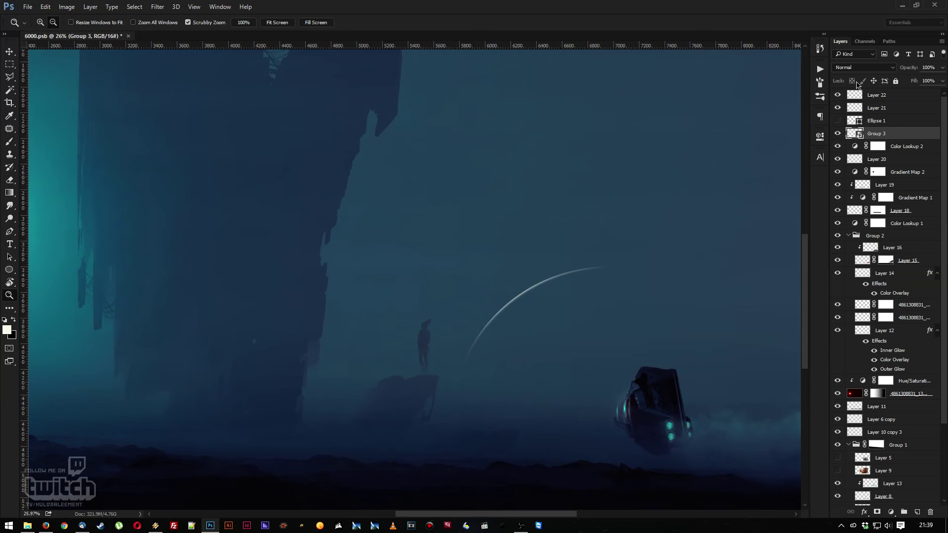
left_click(863, 67)
left_click(840, 145)
left_click_drag(544, 299, 598, 254)
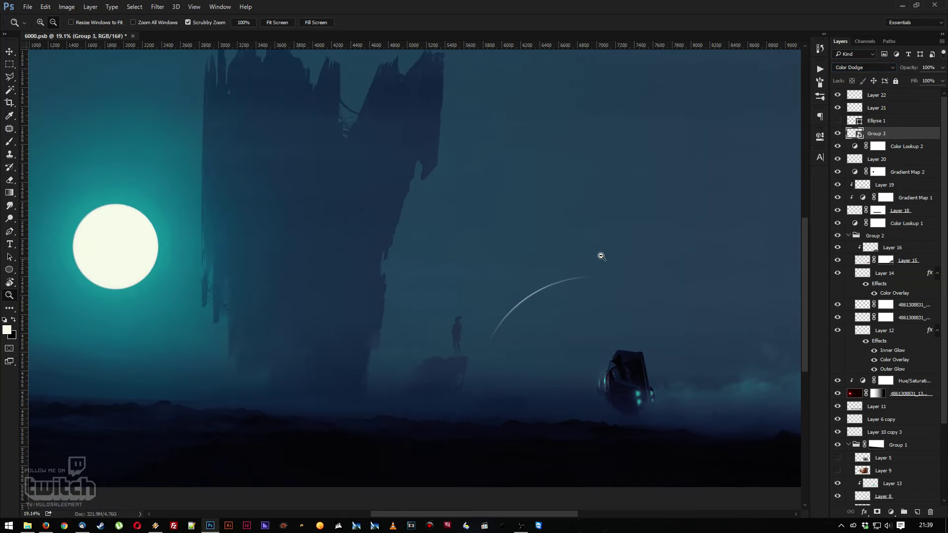
Move the crescent layer directly above Layer 11, enlarge it to about 210% and rotate it about 19.5° below the sun
left_click_drag(904, 137, 876, 397)
mouse_move(715, 317)
left_mouse_down()
mouse_move(505, 274)
mouse_move(528, 290)
mouse_move(494, 269)
mouse_move(517, 259)
left_mouse_up()
key("ctrl+t")
left_click_drag(465, 337, 310, 381)
mouse_move(386, 364)
left_mouse_down()
mouse_move(387, 392)
mouse_move(410, 382)
mouse_move(317, 396)
mouse_move(140, 369)
left_mouse_up()
left_click_drag(240, 372, 328, 342)
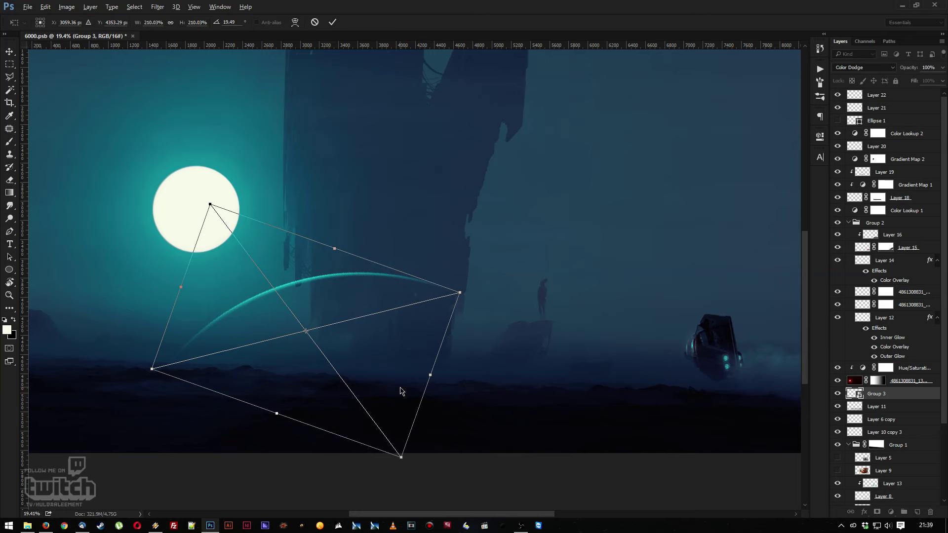
scroll(400, 391, "down", 4)
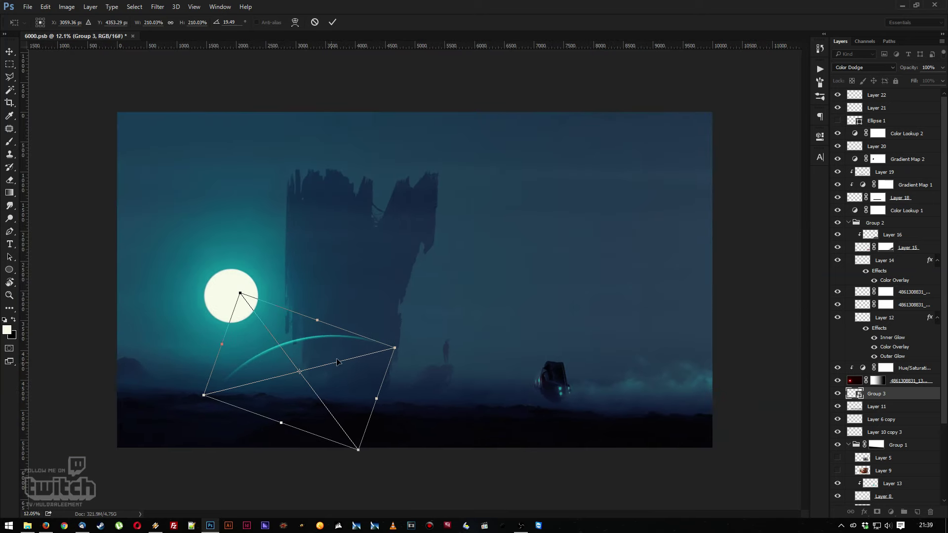
Enlarge the crescent further to about 425% and turn it into a wide arc spanning from below the sun to above the vehicle
left_click_drag(395, 348, 487, 325)
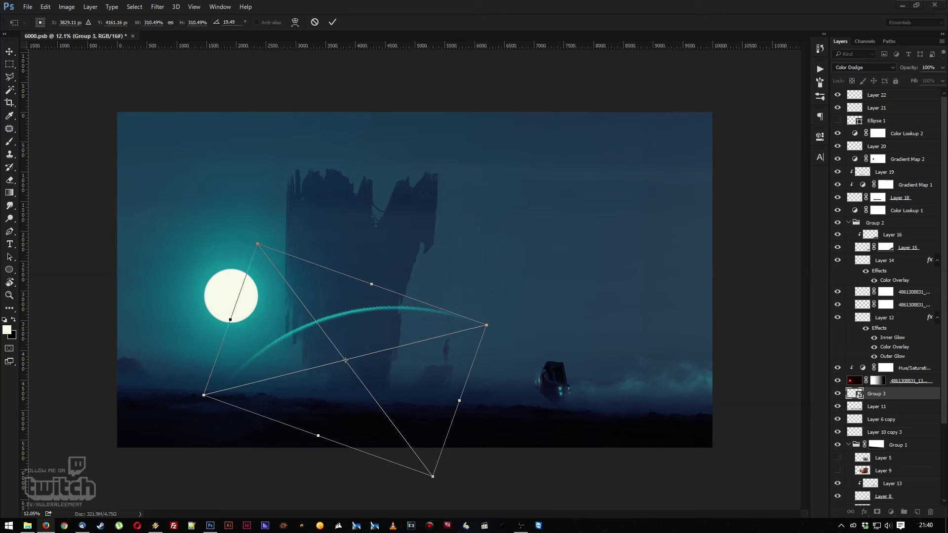
left_click(487, 325)
left_click_drag(487, 325, 568, 303)
left_click_drag(591, 277, 600, 312)
left_click_drag(477, 293, 475, 309)
key("z")
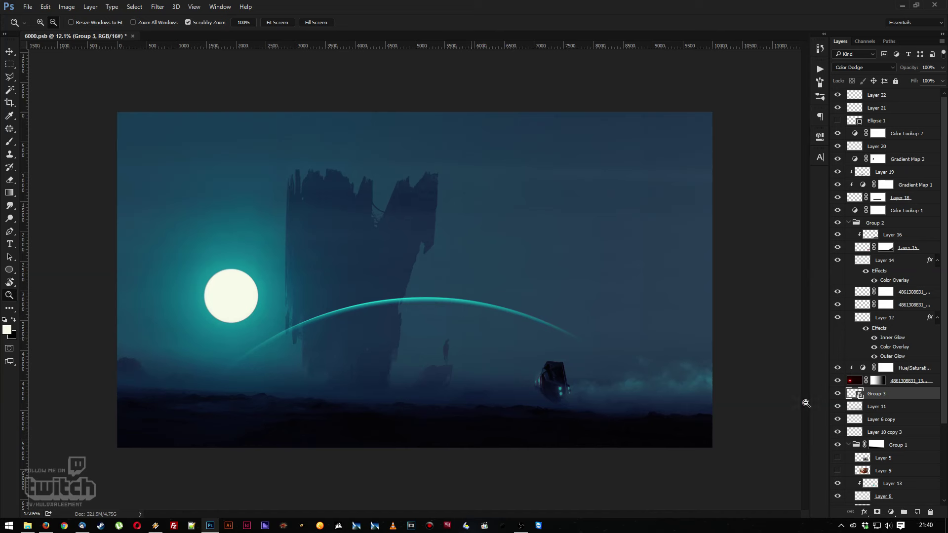
Select the sky around the rock tower on layer 67_3 with the Magic Wand and mask the crescent layer with that selection
scroll(939, 403, "down", 3)
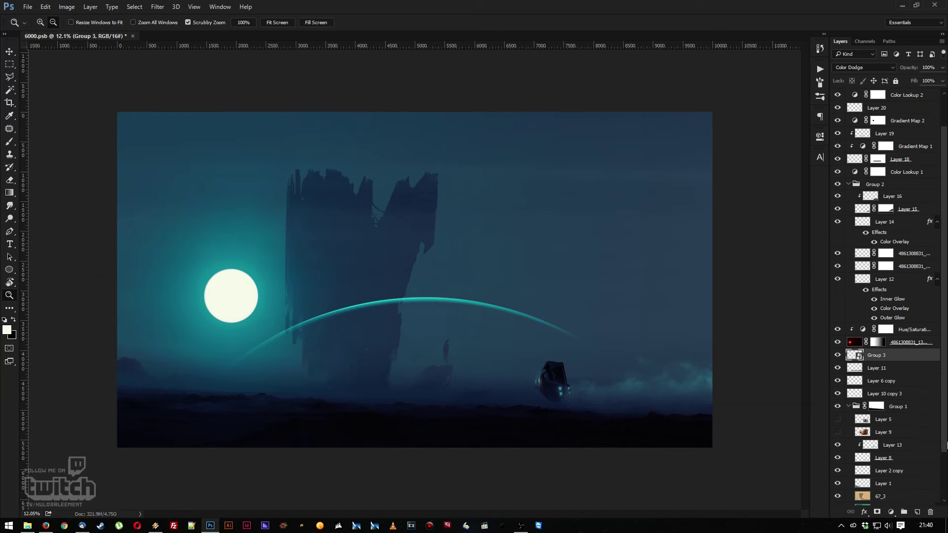
left_click(864, 461)
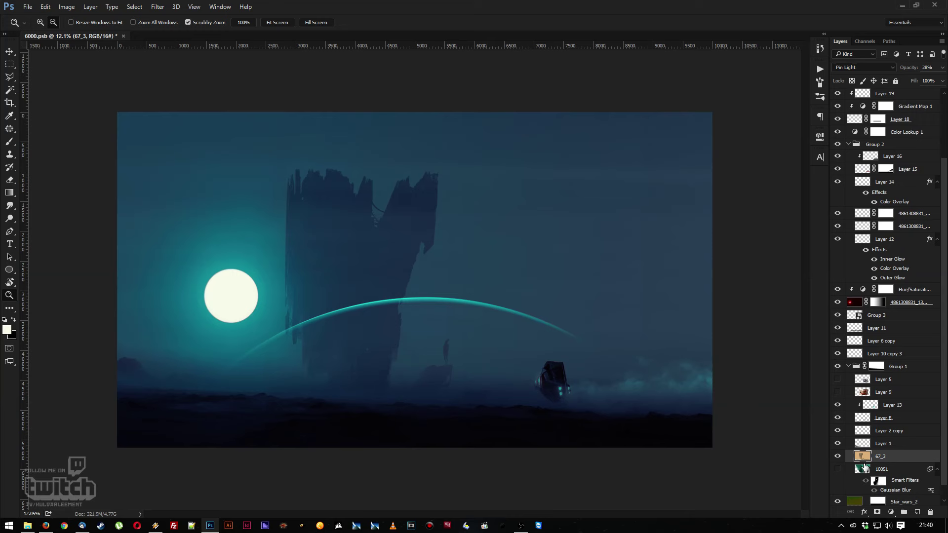
left_click(8, 90)
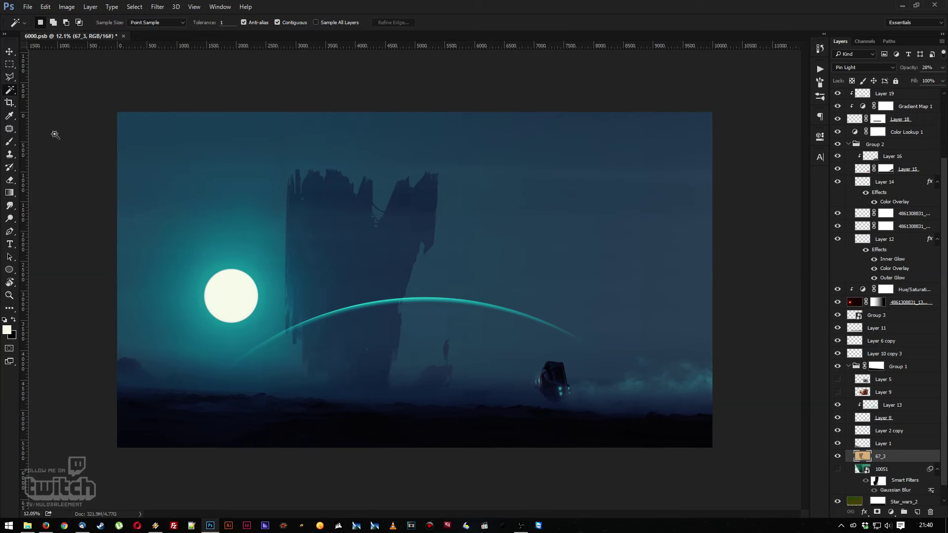
left_click(252, 253)
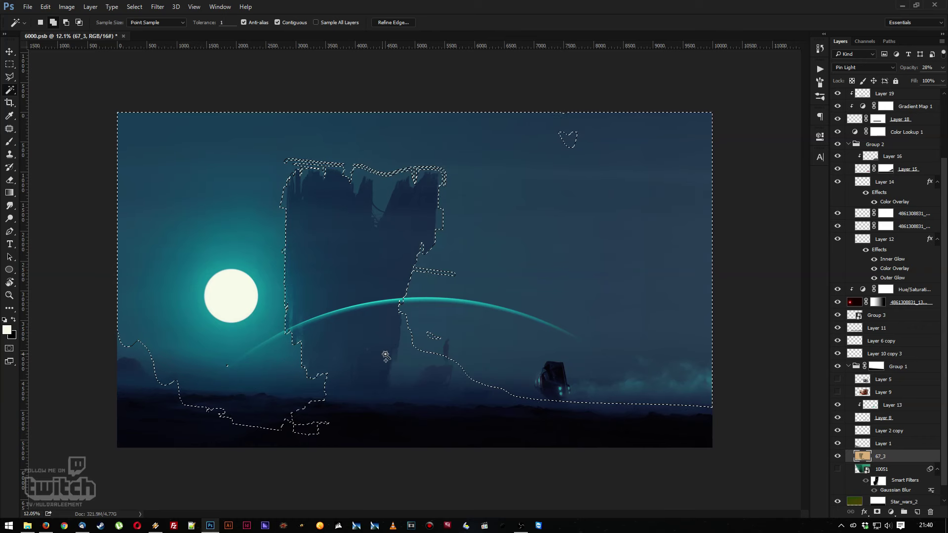
left_click(403, 363)
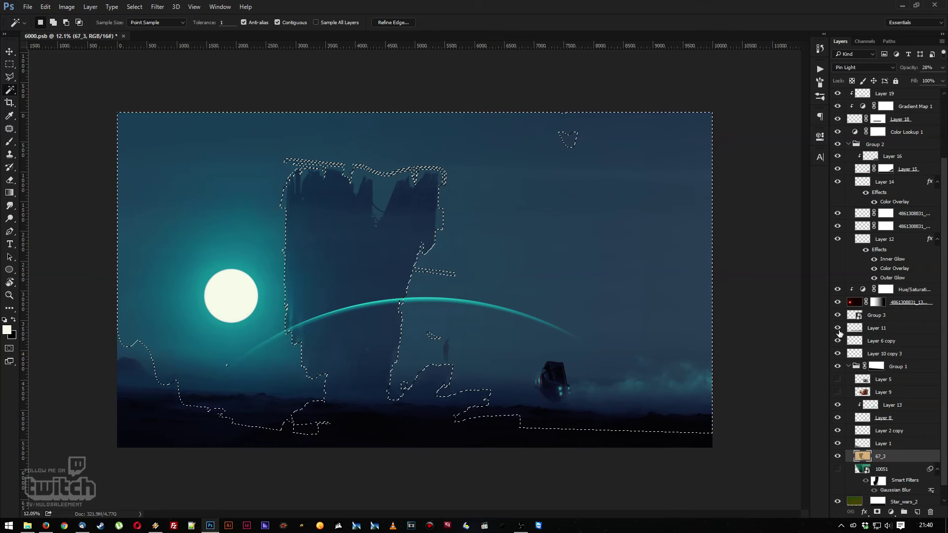
left_click(878, 315)
left_click(876, 512)
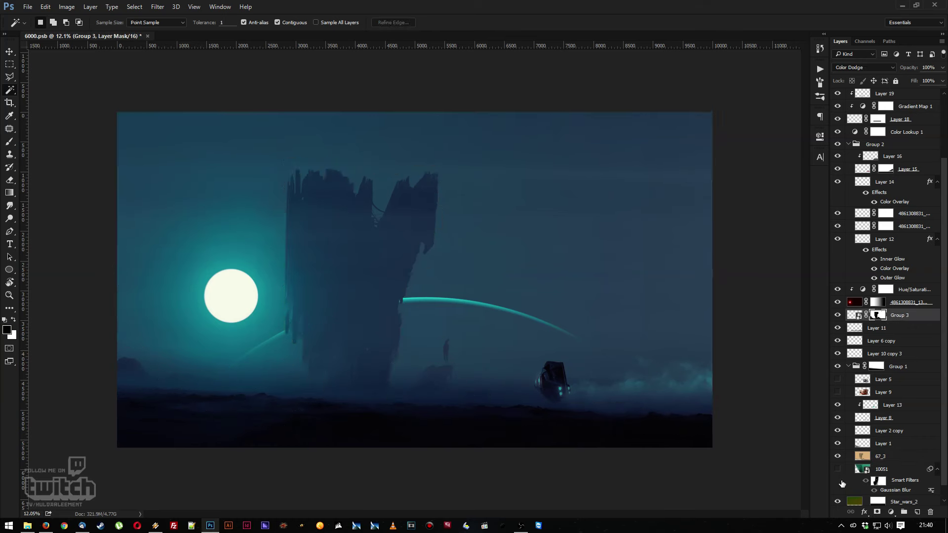
Group the crescent layer and transfer its rock-shaped mask to the group
key("z")
left_click_drag(389, 352, 513, 303)
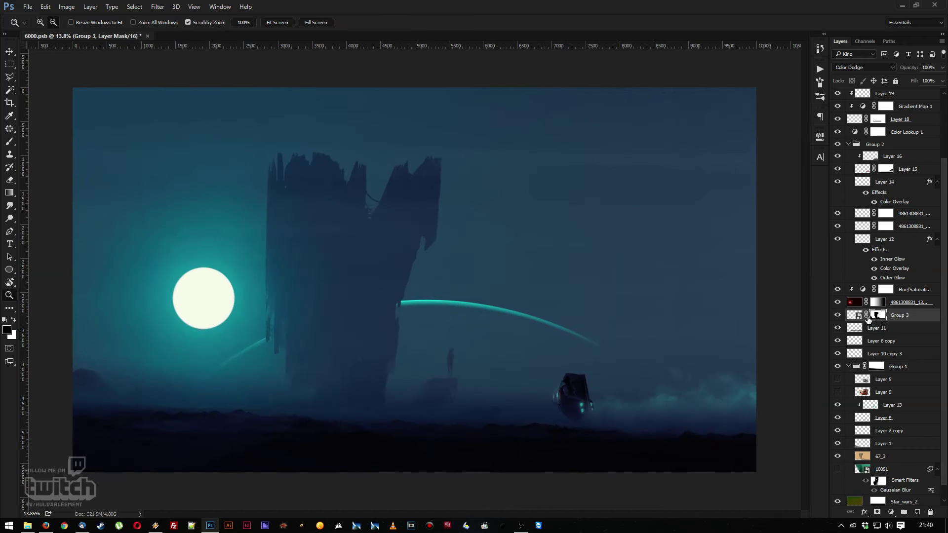
key("ctrl+g")
left_click_drag(881, 326, 875, 314)
Reposition the crescent inside the masked group and rotate it to about 10.9° so it rises from behind the rock tower
left_click(883, 328)
key("v")
left_click_drag(452, 375, 467, 357)
key("ctrl+t")
left_click_drag(563, 254, 459, 199)
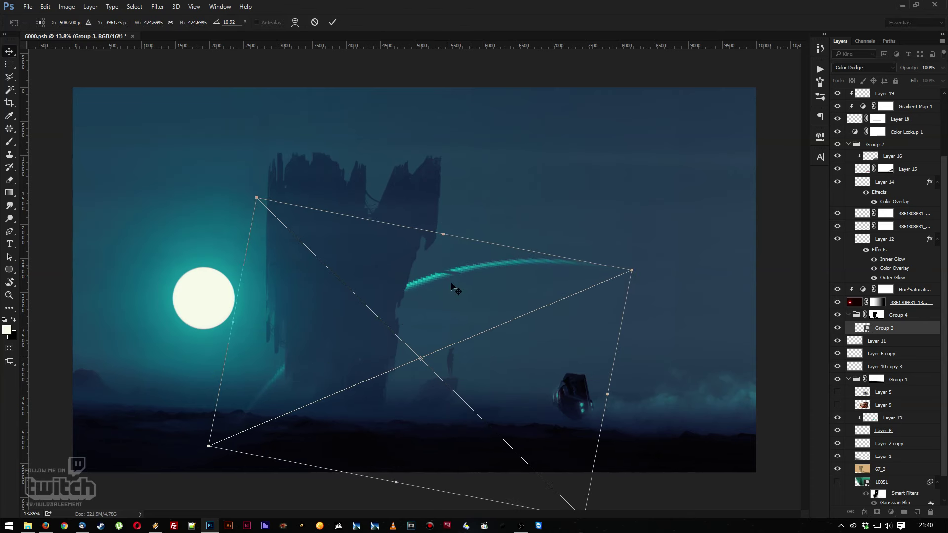
key("Return")
left_click_drag(460, 324, 459, 340)
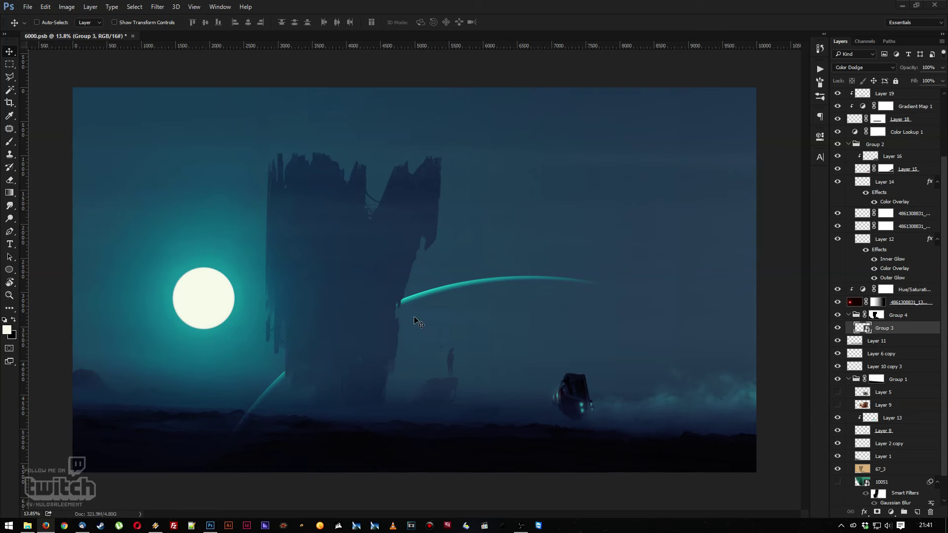
Shift the crescent and rotate it to about 28.9° so it arches behind the rock tower toward the vehicle
key("z")
mouse_move(436, 310)
left_mouse_down()
mouse_move(391, 274)
mouse_move(426, 298)
left_mouse_up()
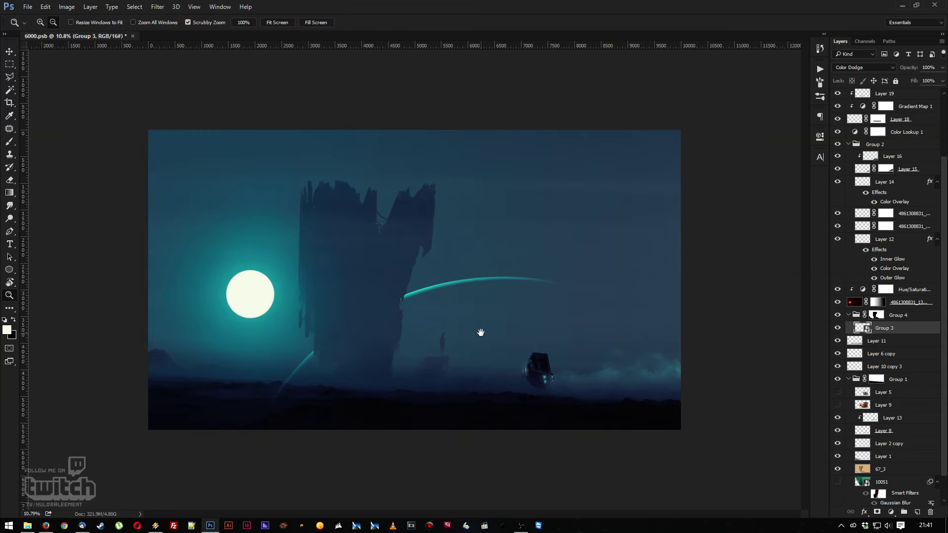
key("v")
left_click_drag(464, 324, 543, 285)
key("ctrl+t")
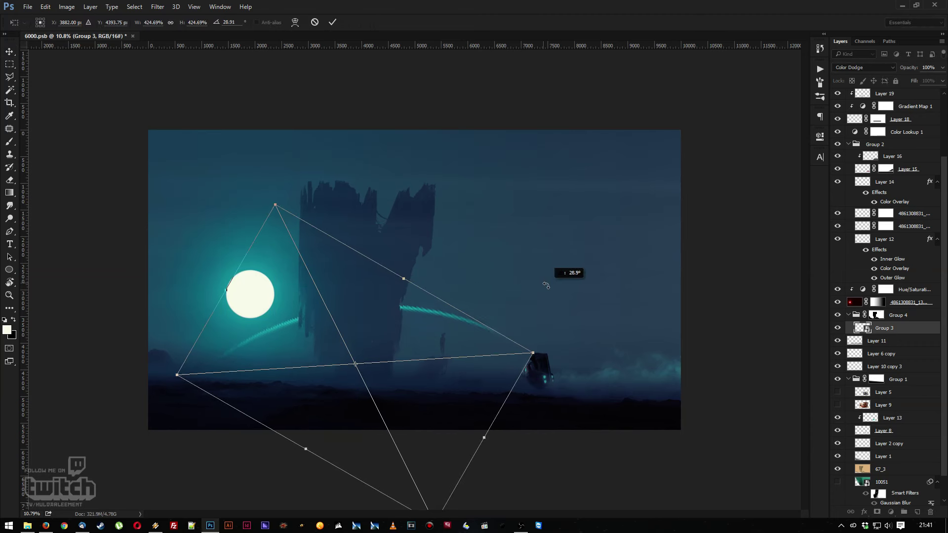
left_click_drag(401, 302, 410, 315)
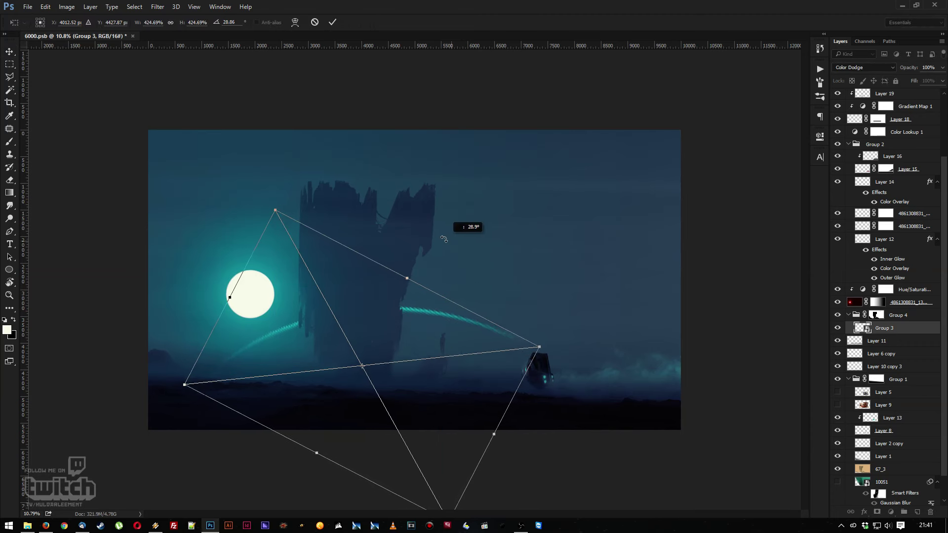
key("Return")
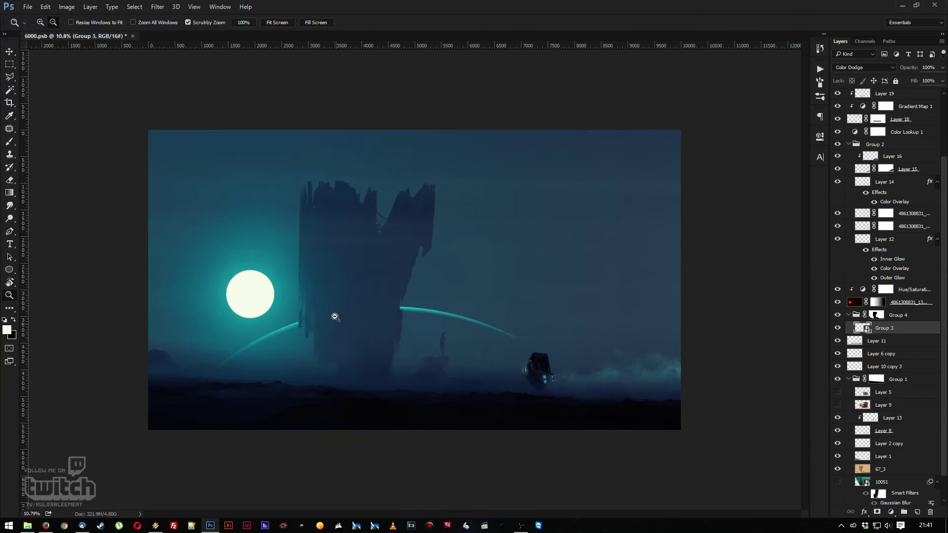
Add a mask to the crescent layer and fade the arc's lower ends with vertical black gradients
scroll(335, 316, "up", 2)
left_click_drag(401, 357, 404, 360)
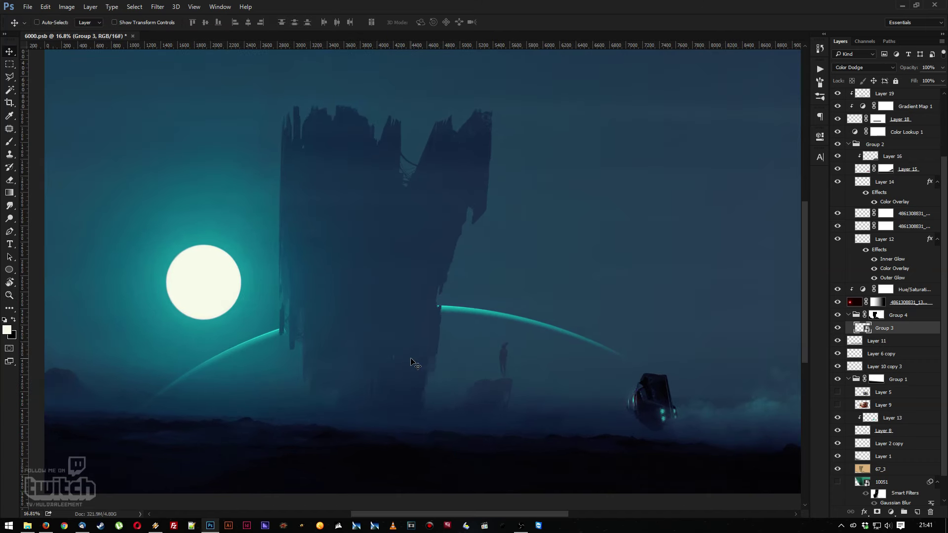
left_click(877, 513)
key("g")
key("d")
left_click_drag(276, 401, 273, 328)
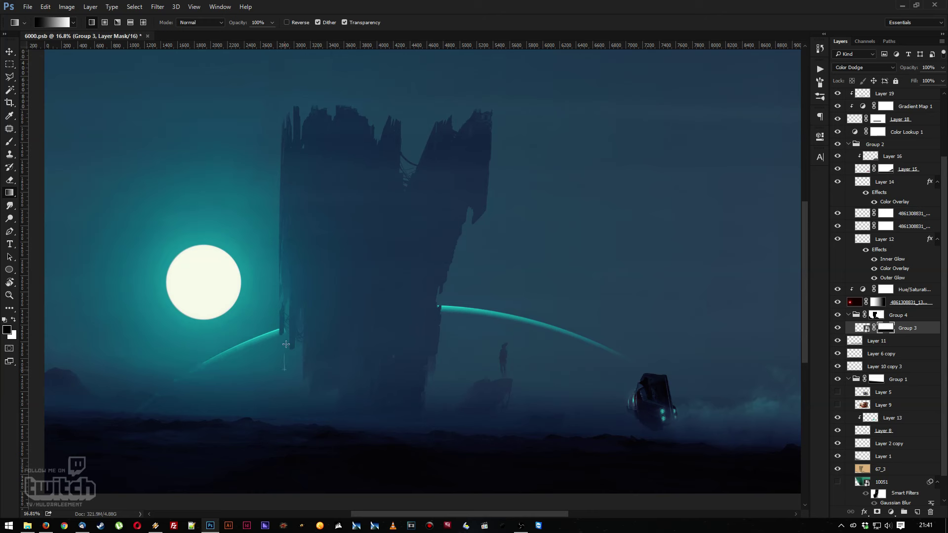
left_click_drag(285, 277, 285, 317)
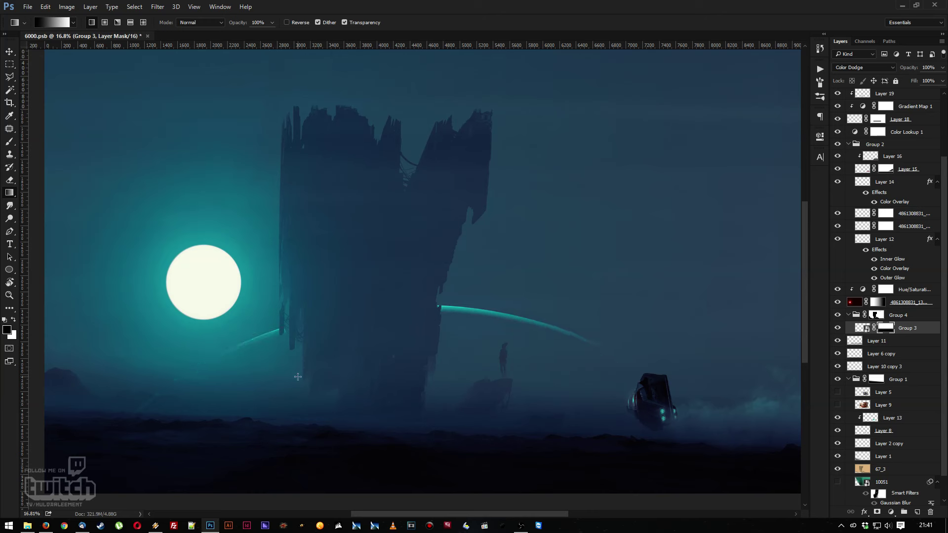
Lower the crescent layer's opacity to 14%, and rotate it about -19° while shifting it up beside the rock tower's right edge
left_click_drag(942, 68, 901, 81)
key("v")
left_click_drag(471, 354, 426, 356)
key("z")
left_click_drag(465, 332, 469, 301)
key("ctrl+t")
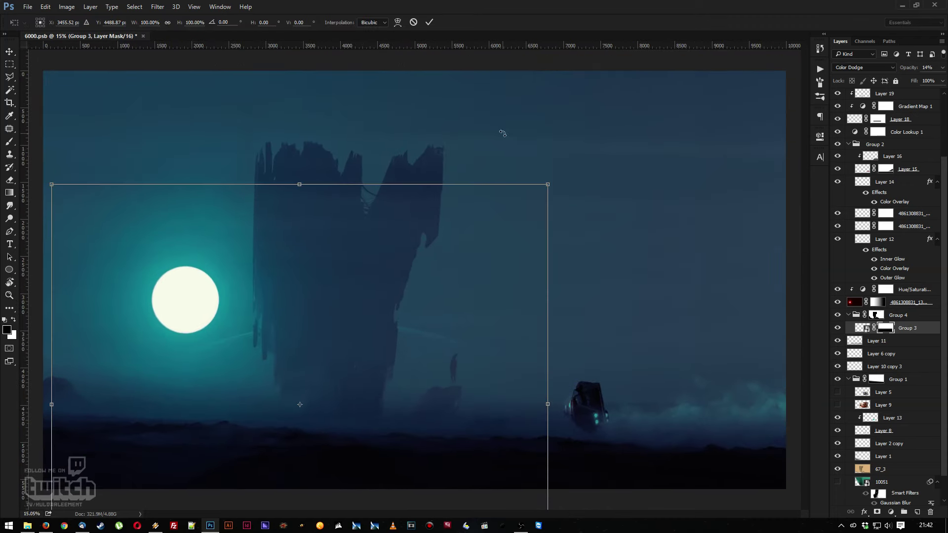
left_click_drag(502, 133, 392, 127)
left_click_drag(351, 322, 410, 284)
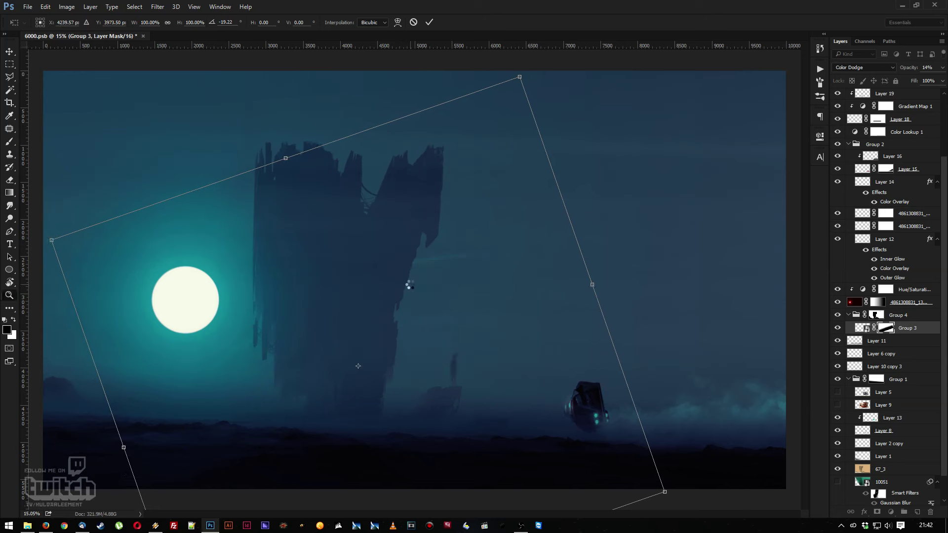
key("Return")
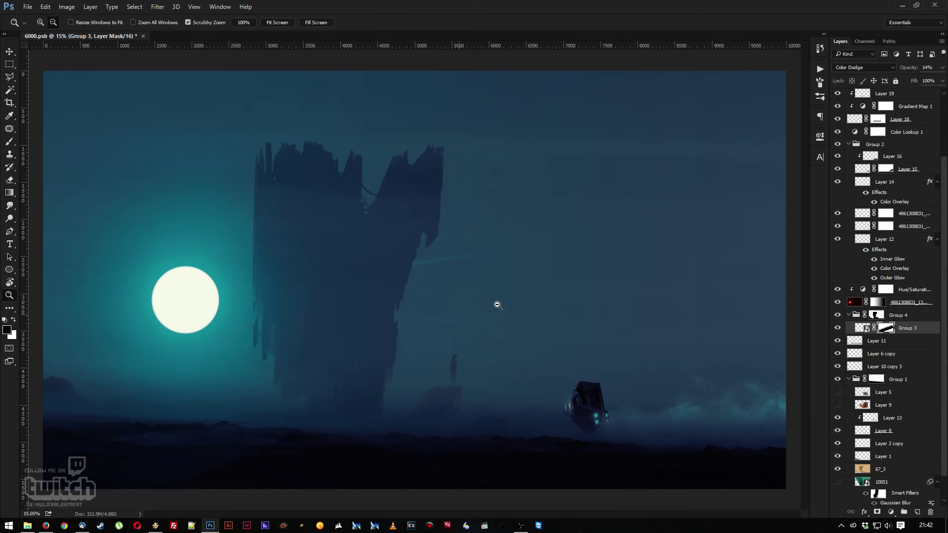
Enlarge the faint crescent with its mask to about 161% and reposition it behind the rock tower
key("ctrl+t")
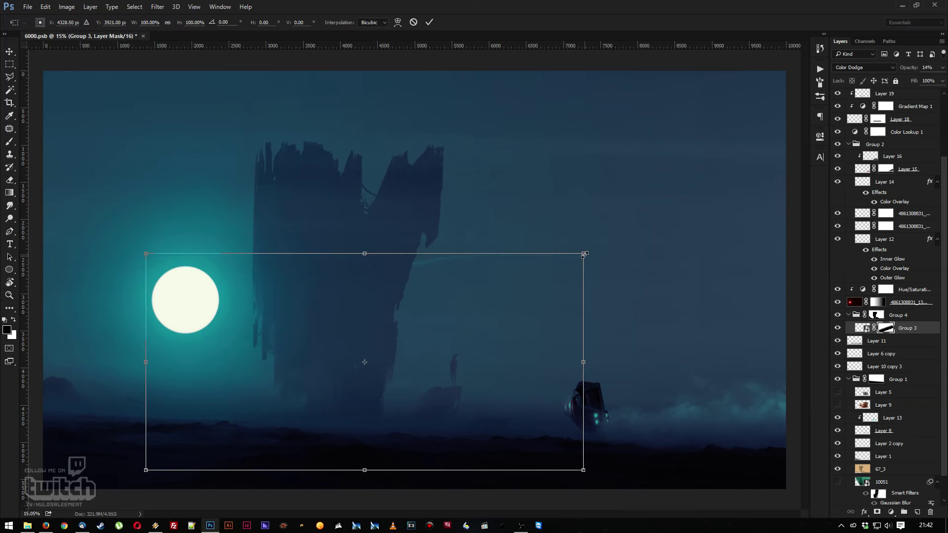
left_click_drag(584, 254, 874, 196)
left_click_drag(430, 240, 420, 270)
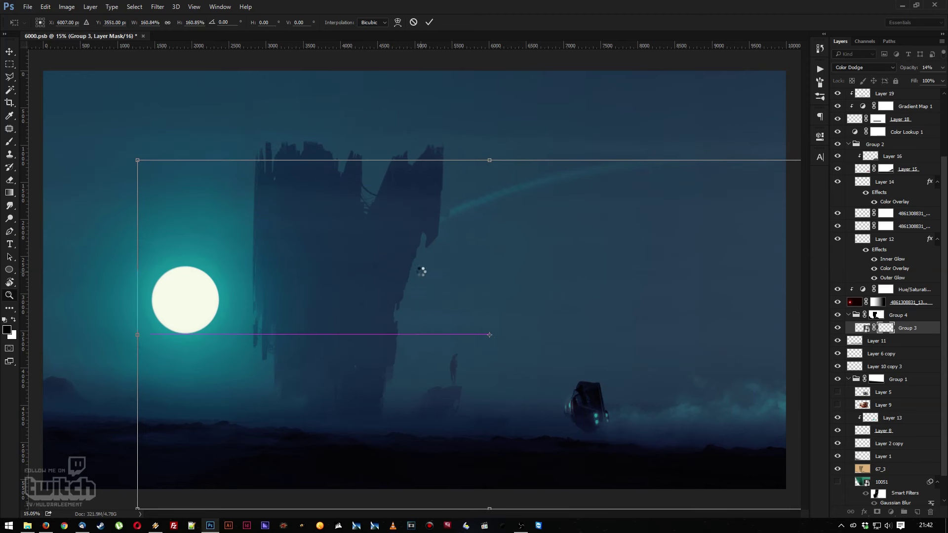
key("Return")
Lower the enlarged crescent toward the horizon and rotate it about 7.2° so its arc flattens beside the rock tower
left_click_drag(451, 297, 496, 284)
key("ctrl+t")
left_click_drag(453, 136, 483, 129)
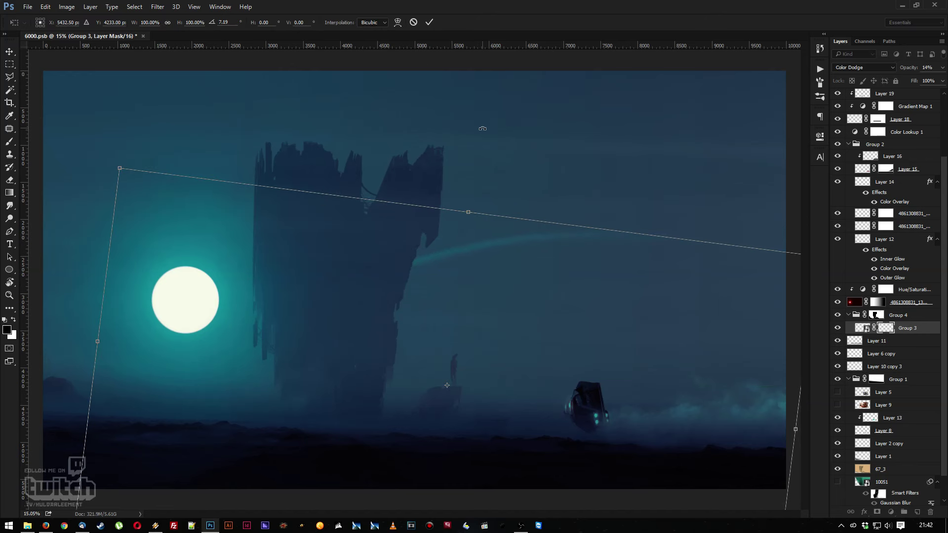
key("Return")
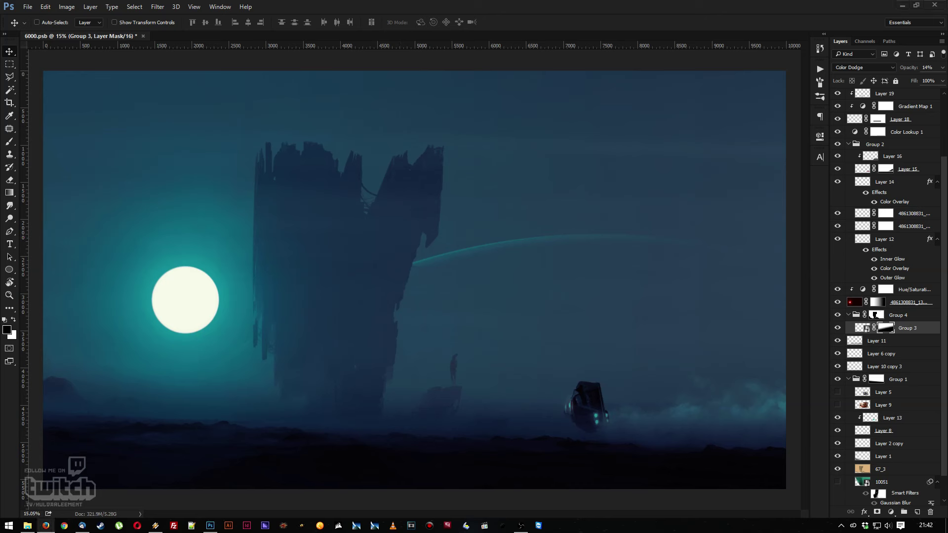
left_click_drag(349, 334, 348, 344)
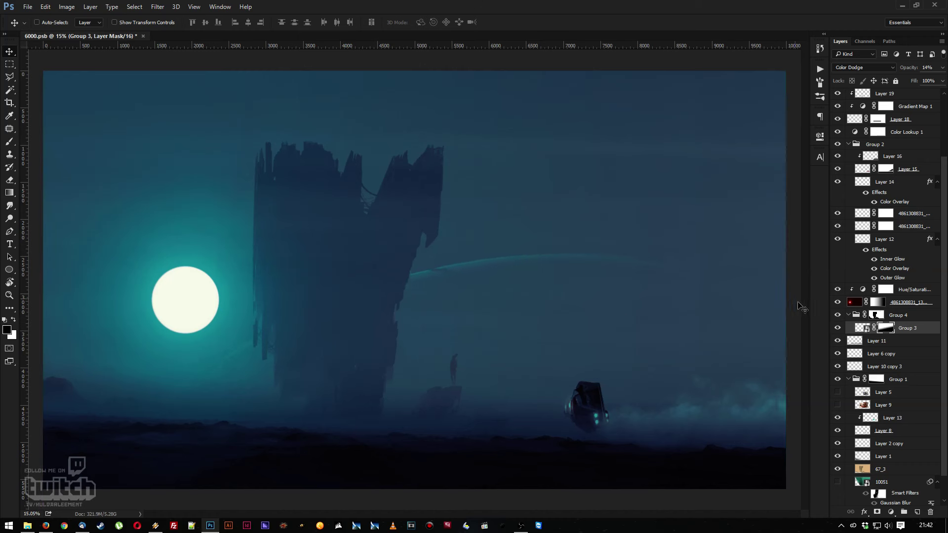
Paint white on Group 4's mask near the horizon below the sun with a hard brush of about 495 px
left_click(873, 315)
key("b")
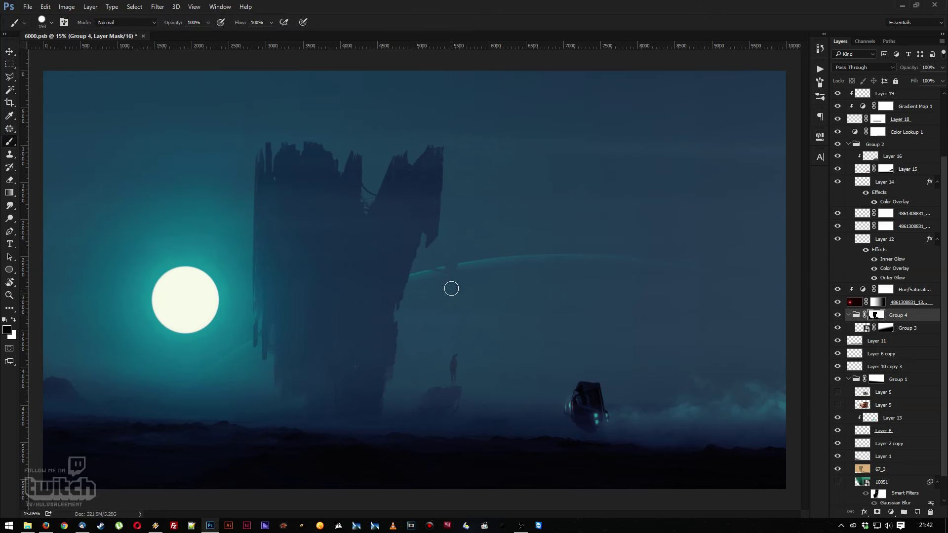
key("x")
right_click(186, 403)
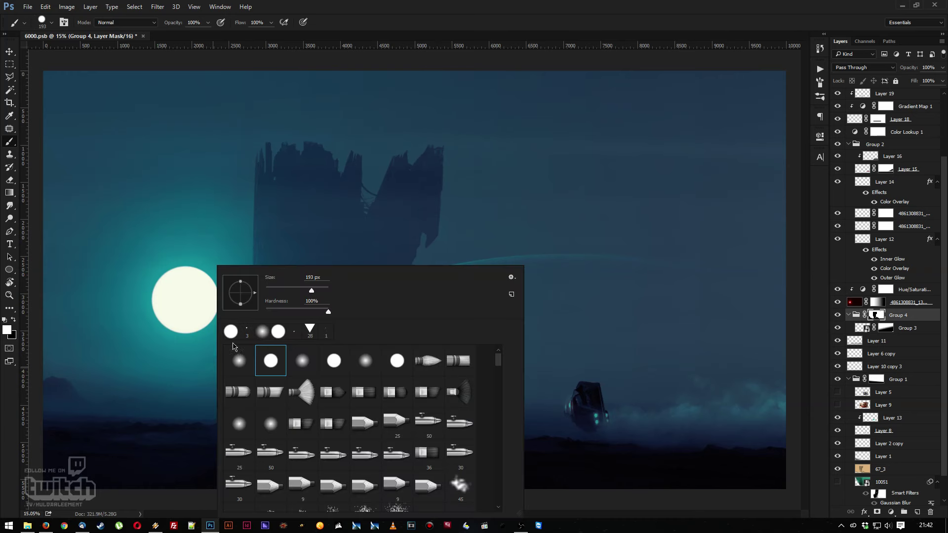
left_click_drag(311, 296, 327, 294)
left_click(169, 418)
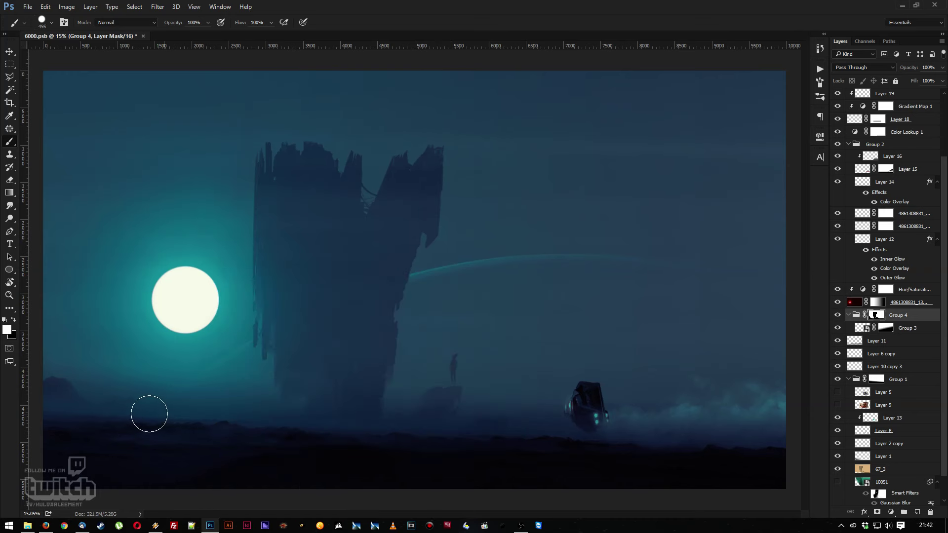
key("z")
mouse_move(533, 361)
left_mouse_down()
mouse_move(450, 298)
mouse_move(550, 321)
left_mouse_up()
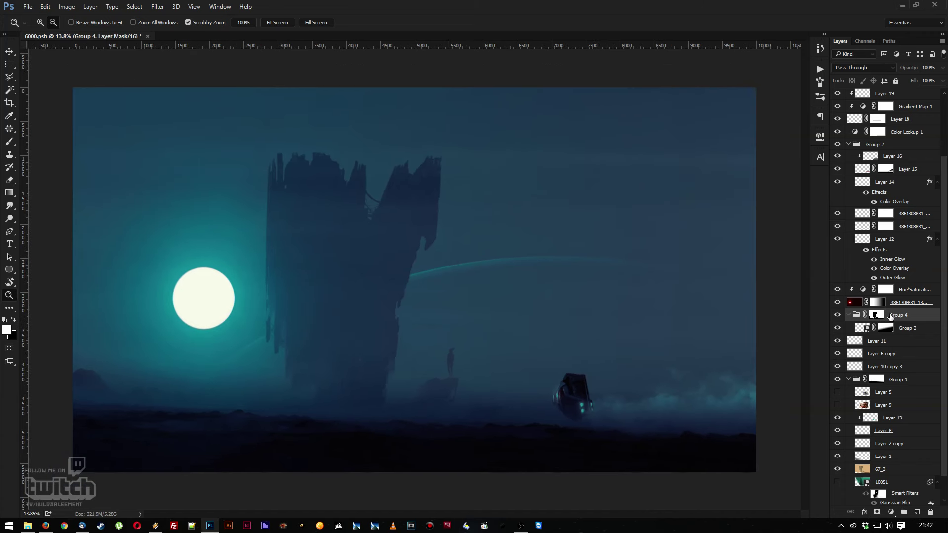
Duplicate the Group 3 crescent to just below Layer 22, and set the copy to Overlay at 72% opacity
left_click(910, 331)
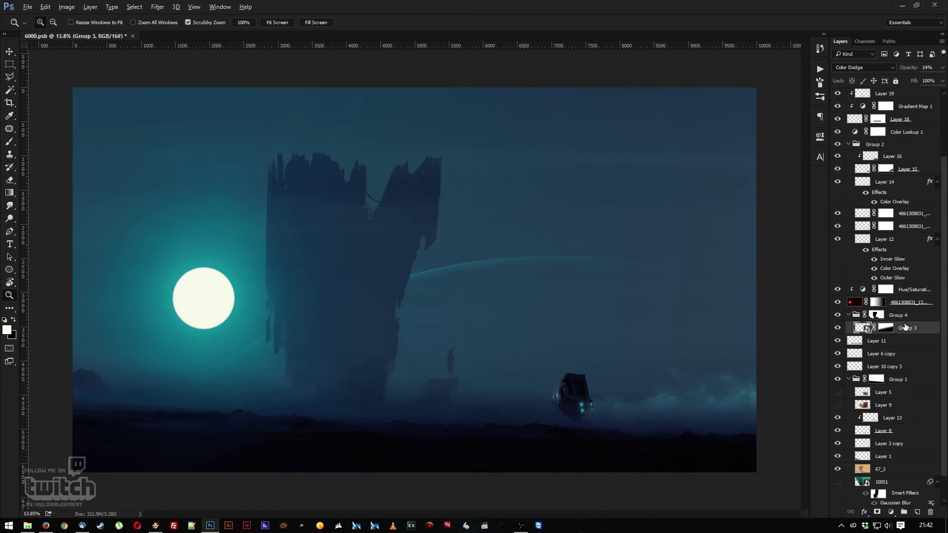
left_click_drag(911, 335, 887, 103)
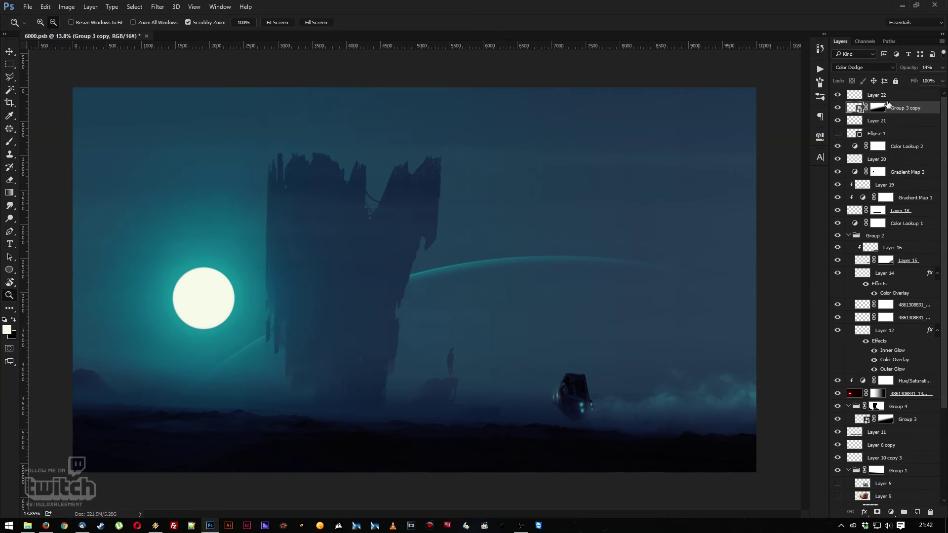
left_click(864, 69)
left_click(864, 69)
left_click(865, 69)
scroll(864, 69, "down", 2)
scroll(864, 70, "down", 1)
left_click(942, 67)
left_click_drag(922, 79, 928, 84)
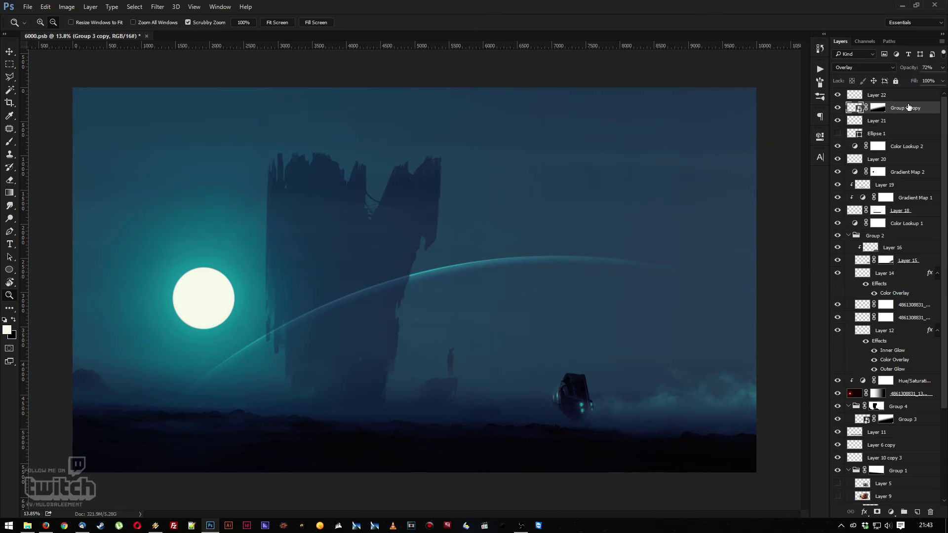
Group the copied crescent, add a mask to the group, and hide its arc across the tower with a linear gradient
key("ctrl+g")
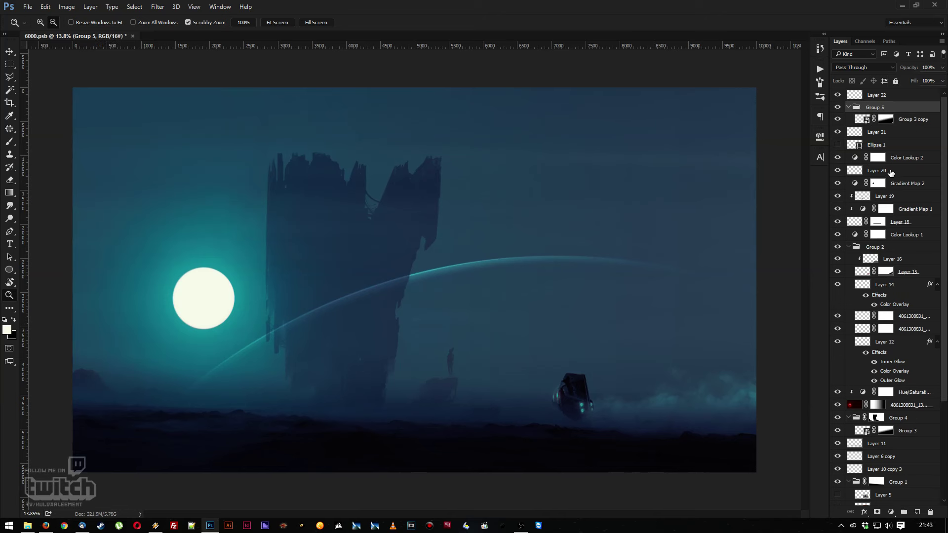
left_click(876, 512)
key("g")
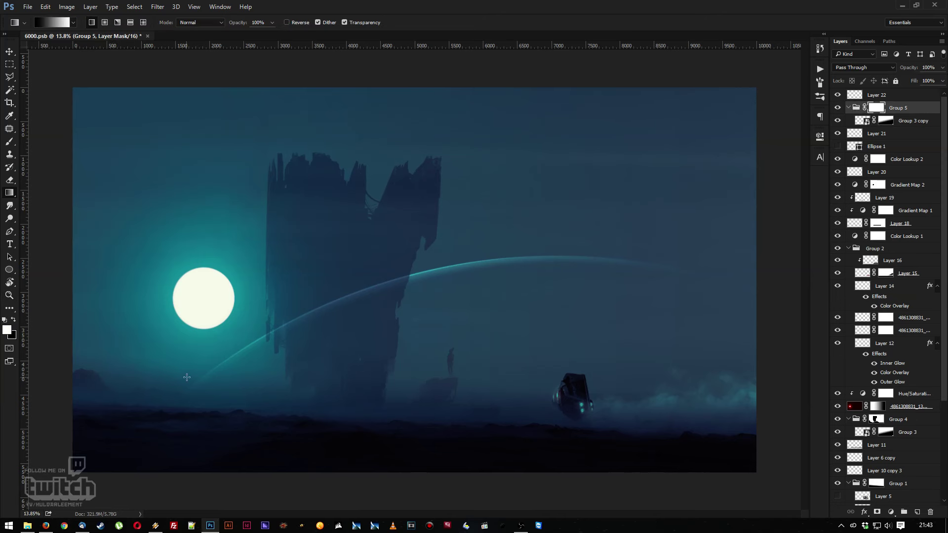
mouse_move(187, 377)
left_mouse_down()
mouse_move(276, 378)
mouse_move(202, 366)
left_mouse_up()
left_click_drag(270, 360, 228, 360)
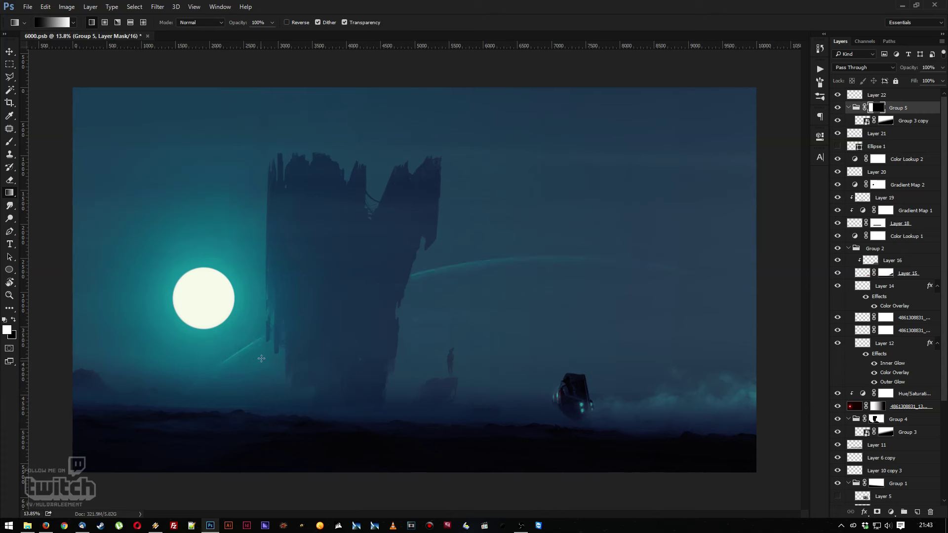
Soften the crescent's lower end near the horizon by painting black on the new group's mask with a soft 2165 px brush
key("b")
right_click(187, 364)
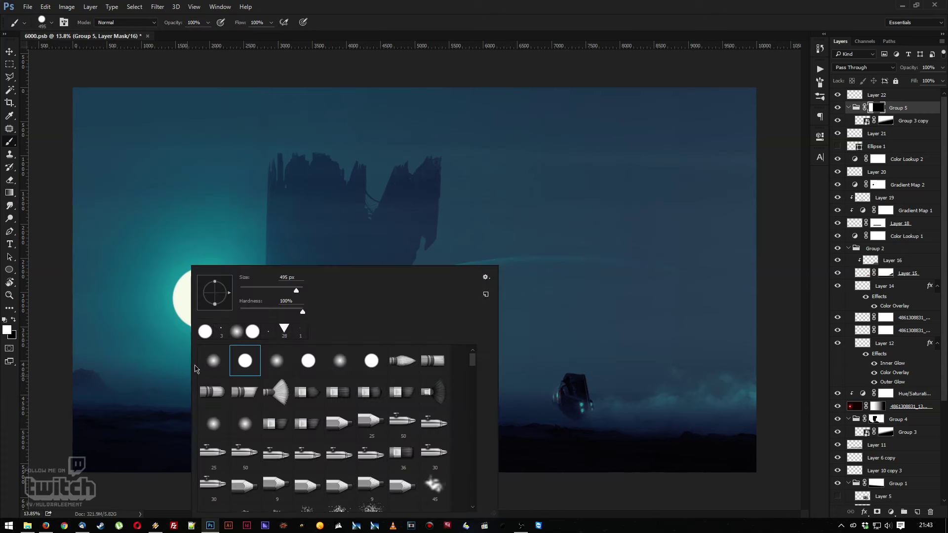
left_click_drag(296, 291, 300, 290)
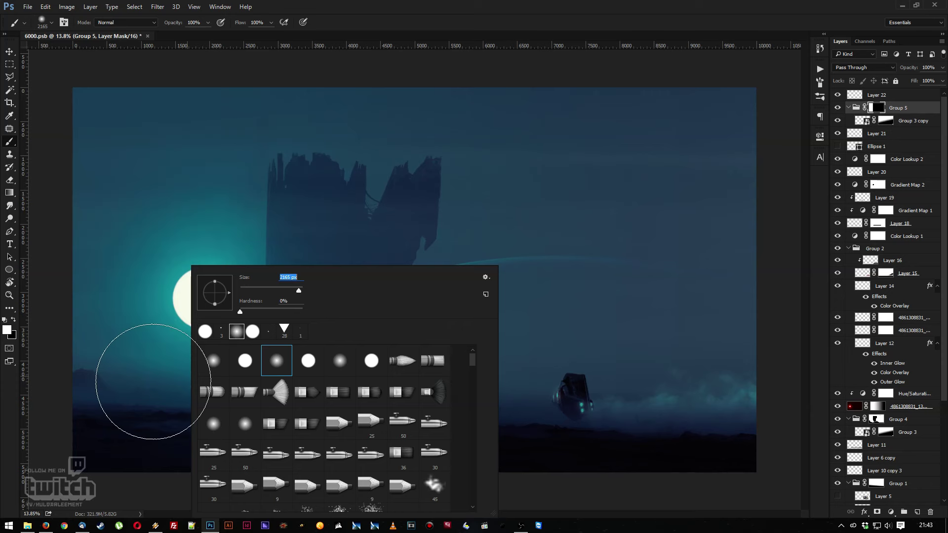
key("Return")
key("x")
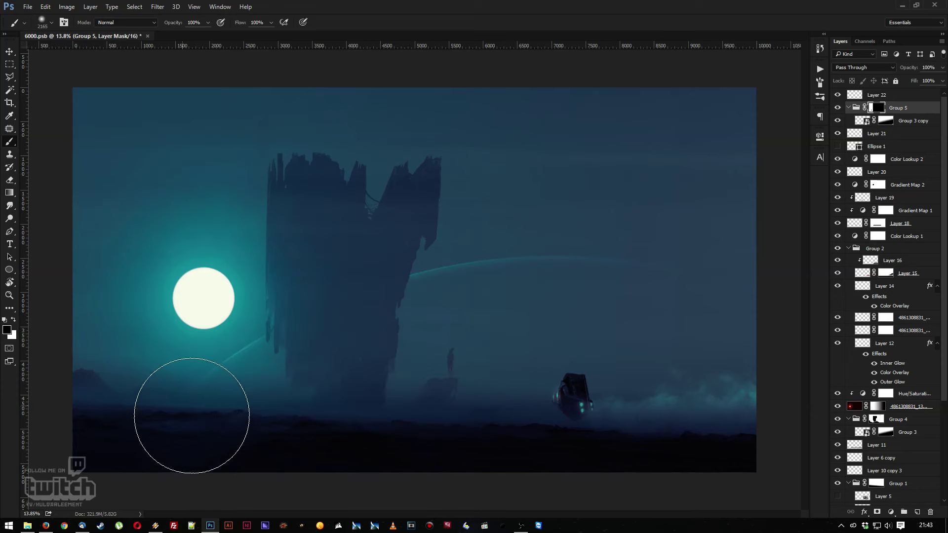
key("z")
left_click_drag(278, 266, 375, 301)
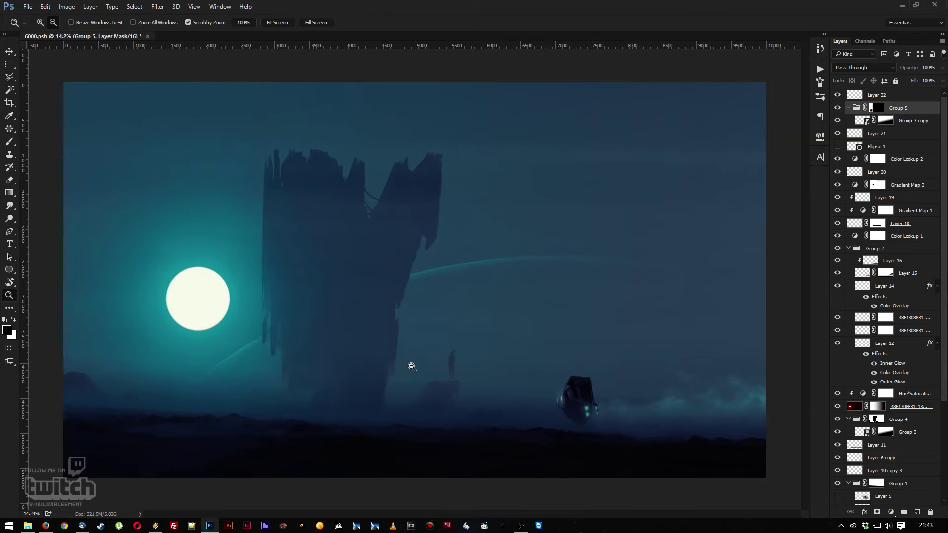
mouse_move(511, 320)
left_mouse_down()
mouse_move(484, 294)
mouse_move(510, 300)
left_mouse_up()
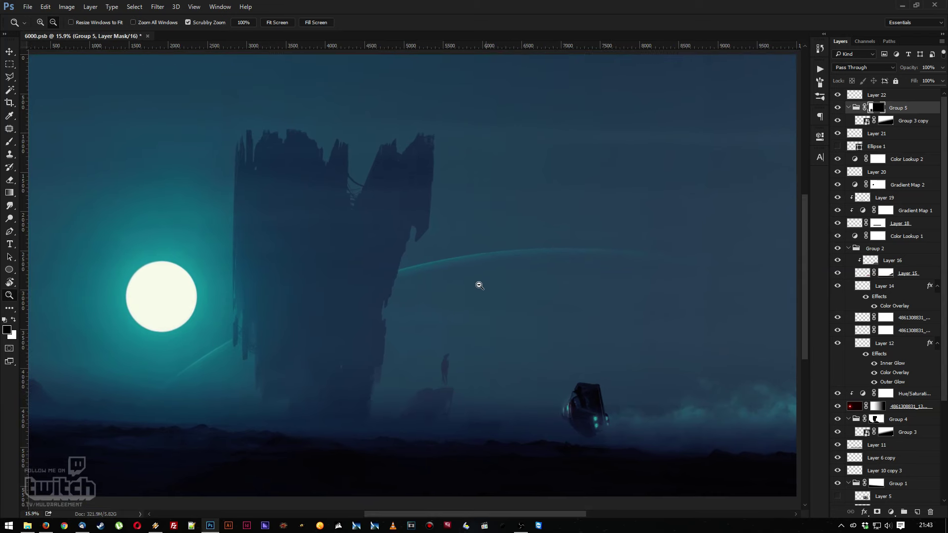
Place the dust3 image from the file explorer and enlarge it from the canvas's upper-right corner to cover nearly the whole painting
mouse_move(48, 527)
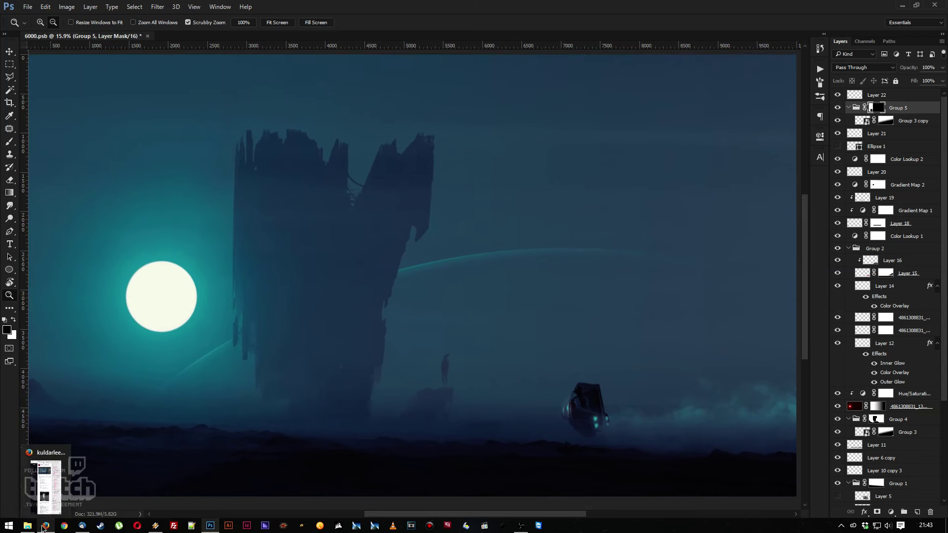
mouse_move(27, 506)
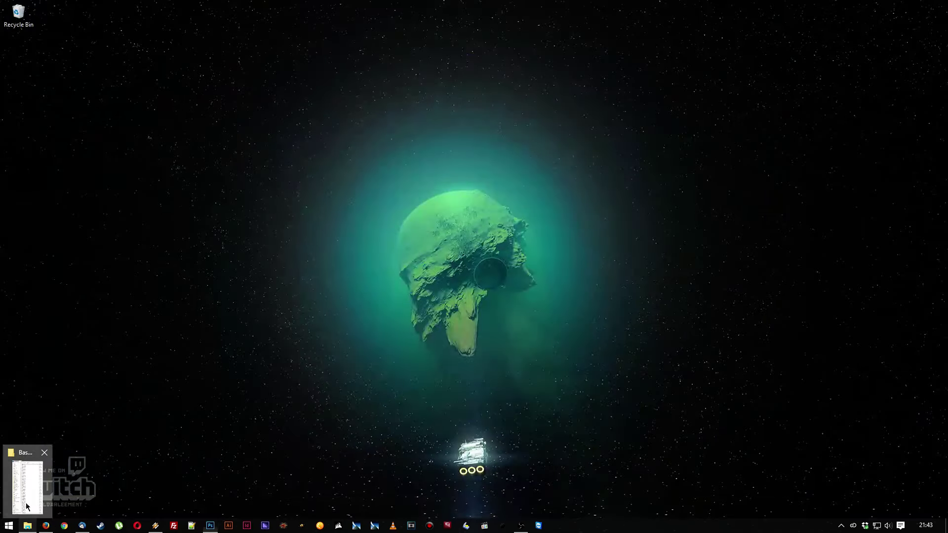
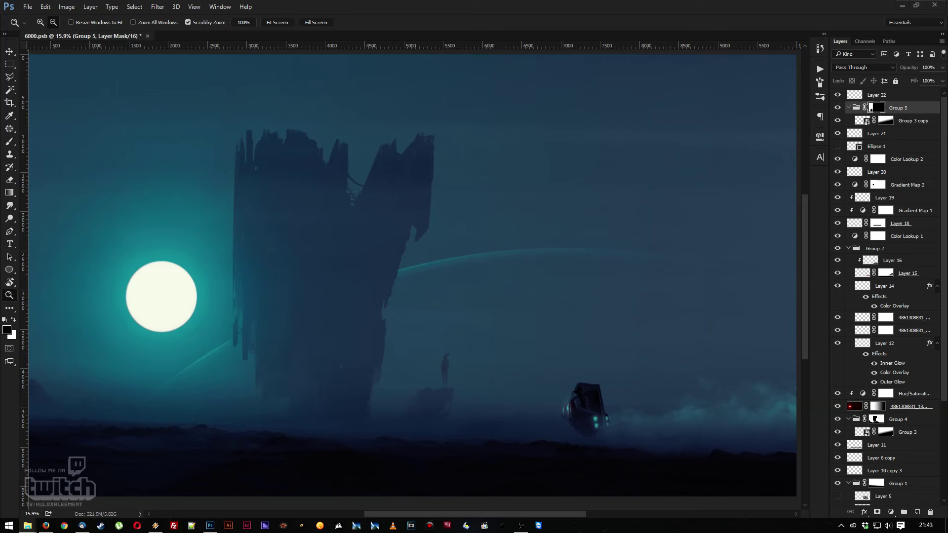
left_click_drag(335, 155, 427, 178)
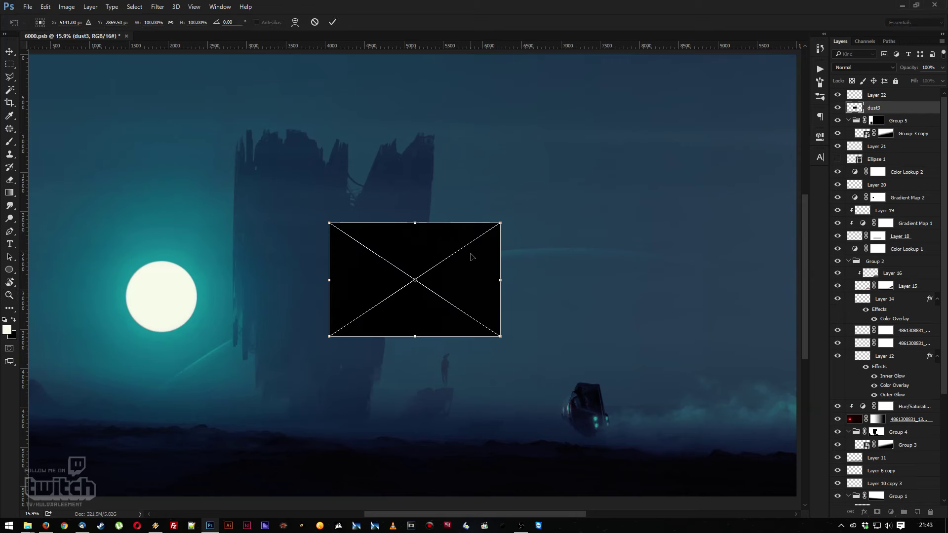
scroll(470, 256, "down", 3)
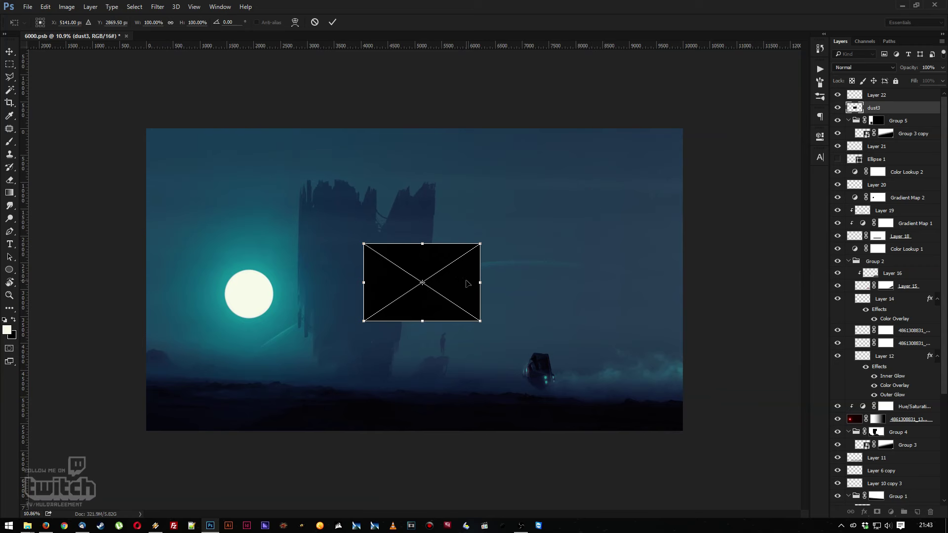
left_click_drag(466, 283, 668, 168)
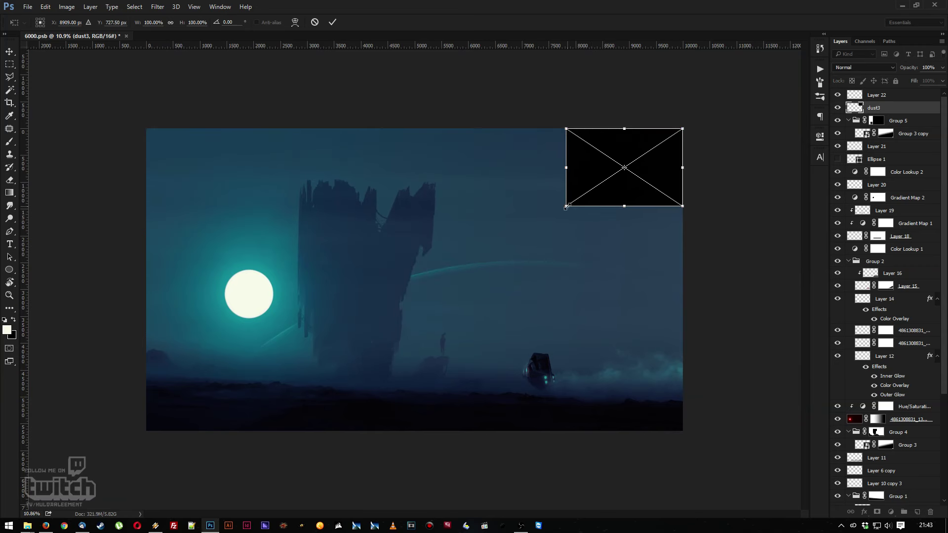
left_click_drag(565, 206, 120, 419)
key("ctrl+space")
key("Return")
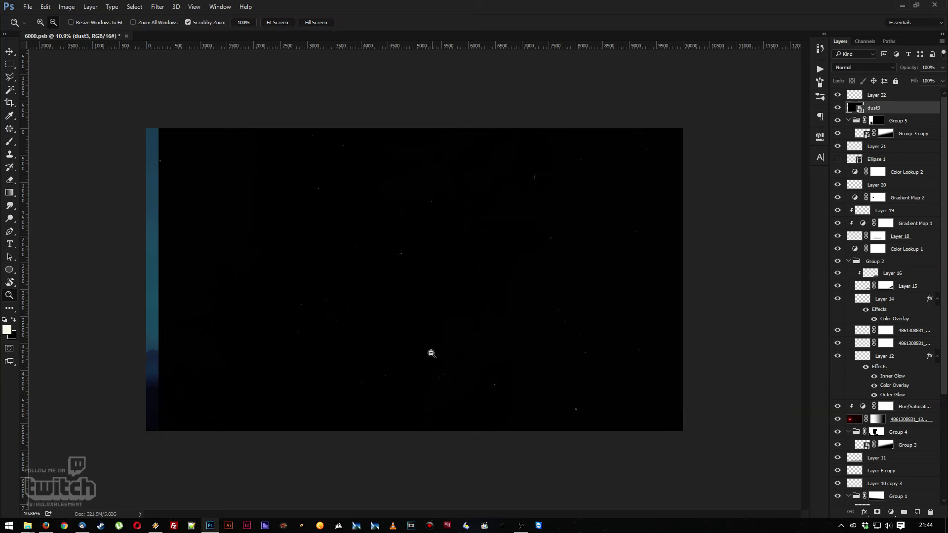
Apply Levels to the dust3 layer, raising the black point and lowering the white point to isolate the bright specks
left_click_drag(468, 271, 489, 276)
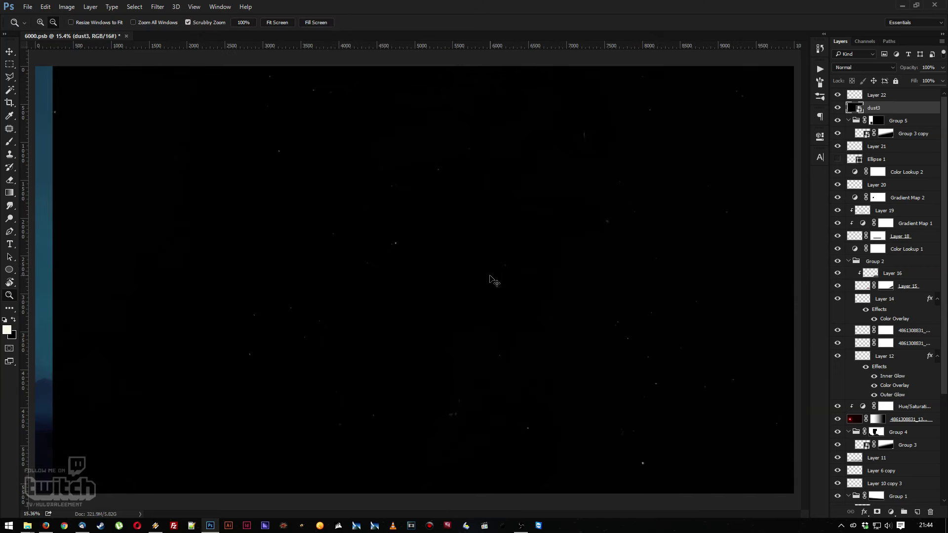
key("ctrl+l")
left_click_drag(510, 226, 506, 228)
left_click_drag(449, 236, 430, 231)
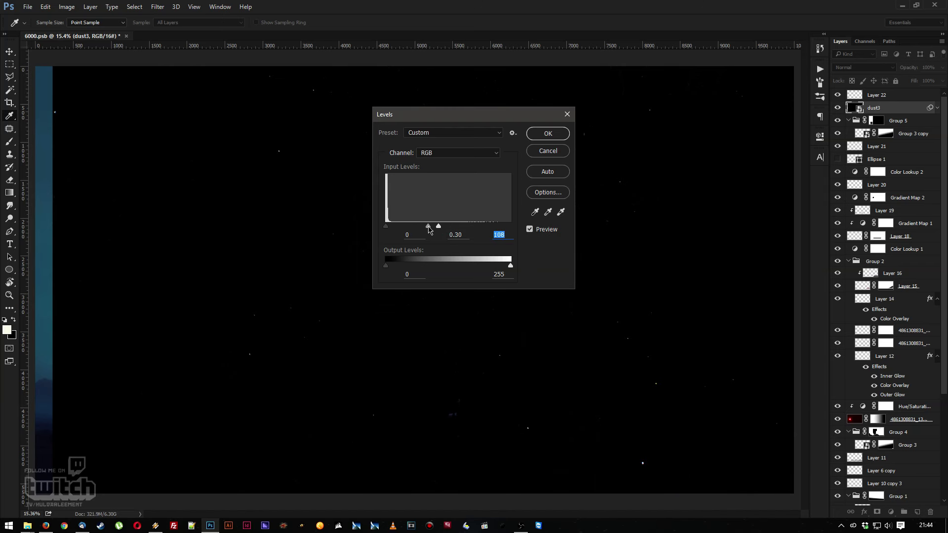
left_click(428, 227)
left_click_drag(386, 228, 408, 227)
left_click_drag(438, 226, 425, 228)
key("Return")
Set the dust3 layer's blend mode to Screen
key("z")
left_click(850, 69)
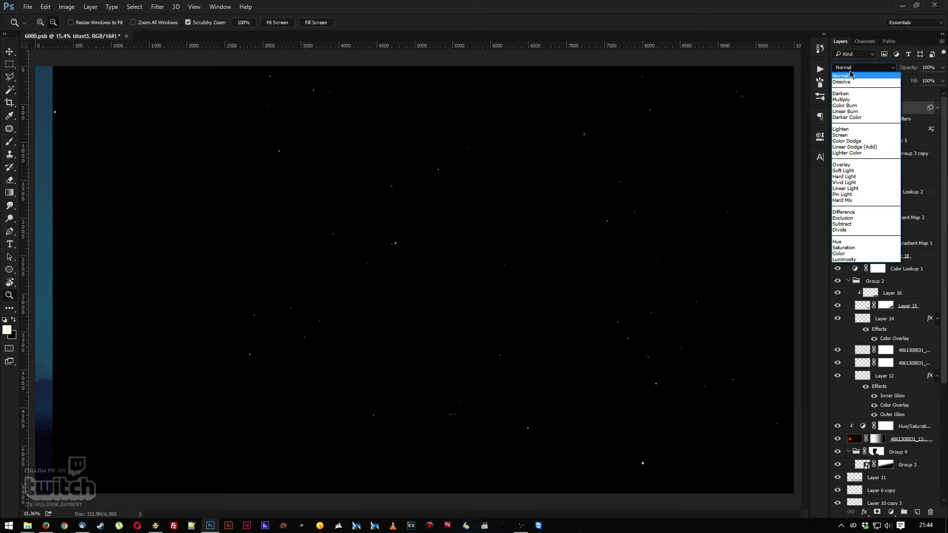
left_click(851, 134)
key("ctrl+minus")
Rasterize the dust3 layer to bake in its Levels filter, and convert it back to a smart object
key("e")
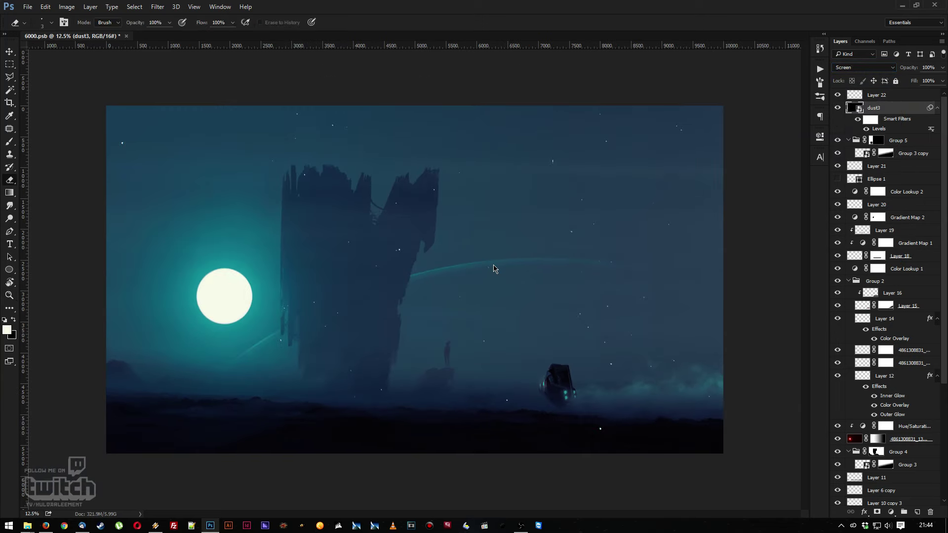
left_click(491, 269)
key("Return")
right_click(892, 109)
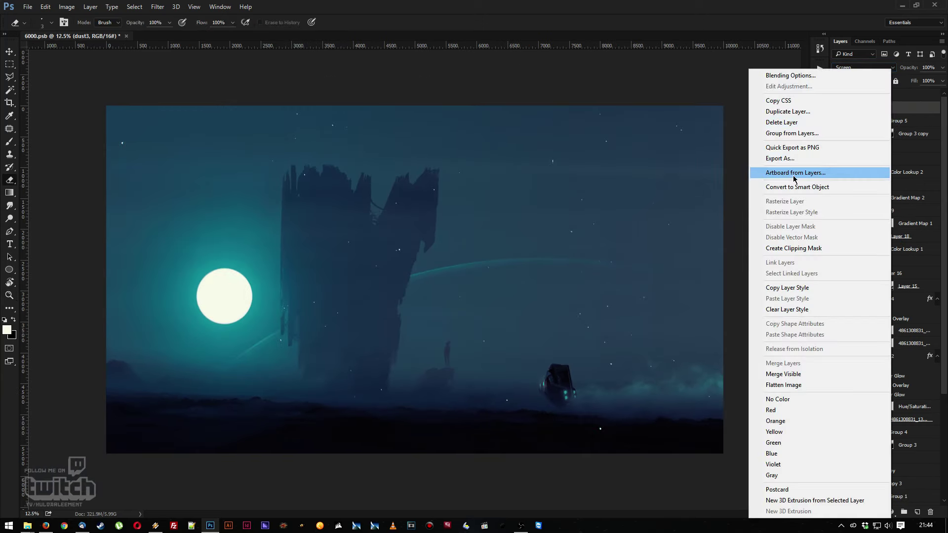
left_click(810, 188)
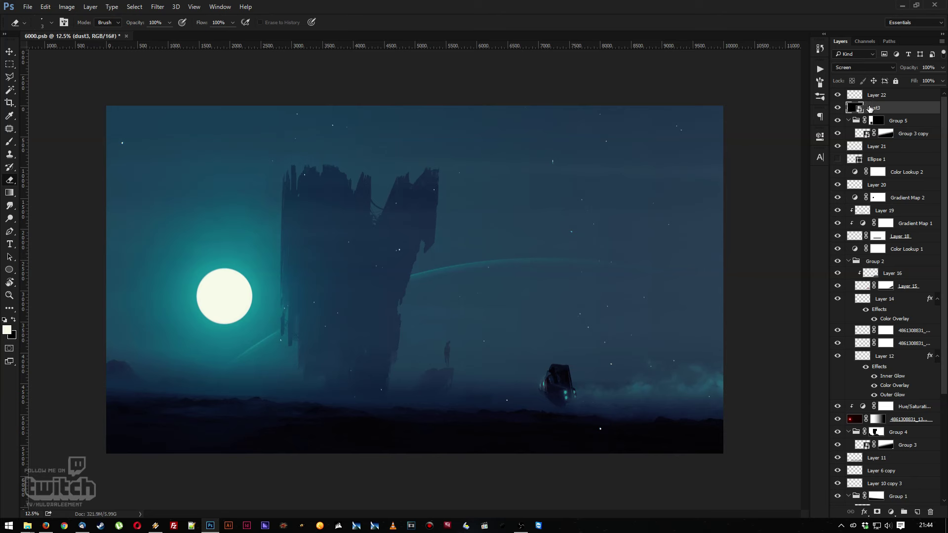
Put the dust3 layer into a group named Stars
key("ctrl+g")
double_click(874, 106)
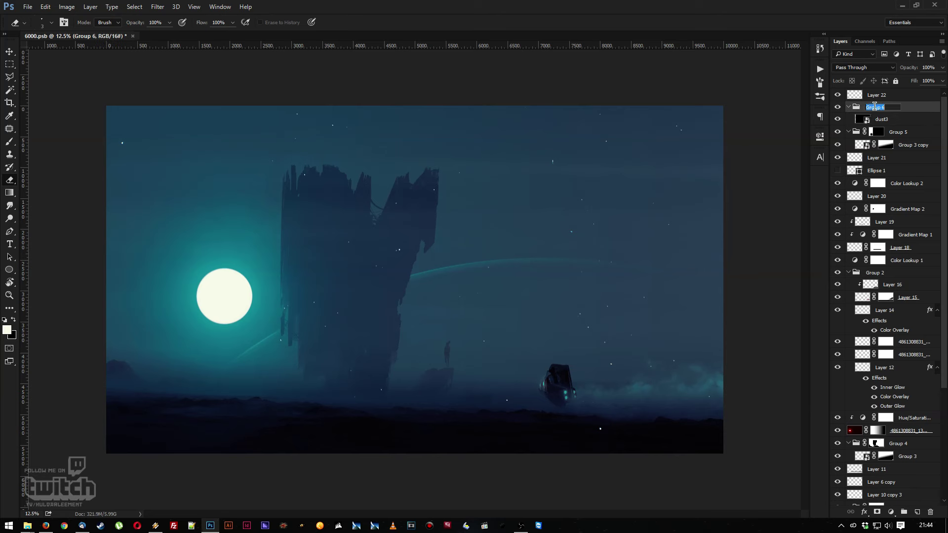
type("Stars")
key("Return")
Scale the dust3 layer to about 51% and position it over the sky on the tower's right side
left_click(873, 120)
key("ctrl+t")
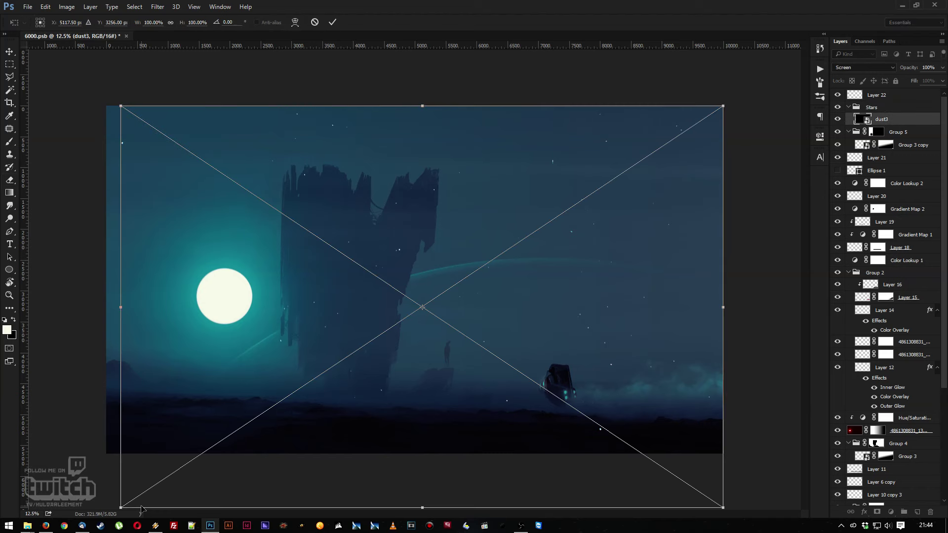
left_click_drag(120, 507, 420, 313)
left_click_drag(479, 233, 485, 293)
key("e")
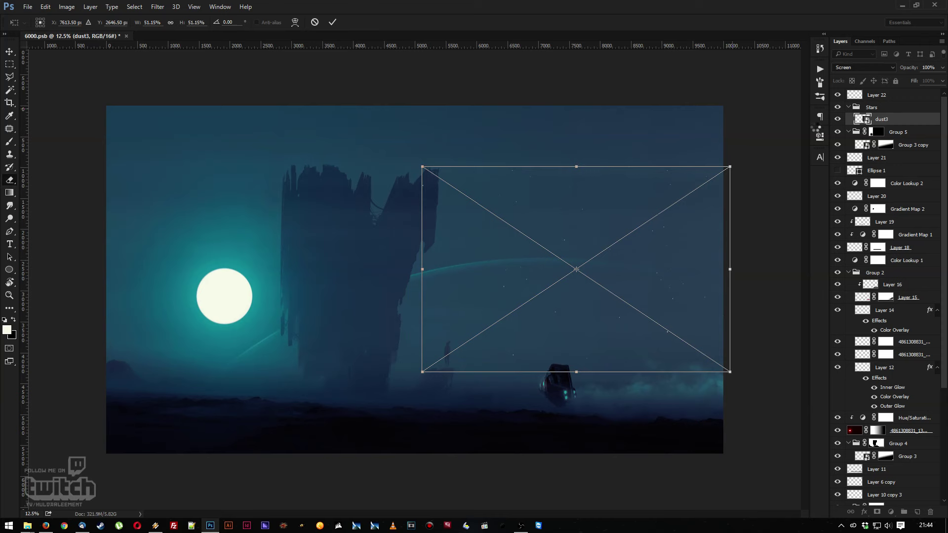
key("Return")
Duplicate the dust3 layer, rotate the copy -90°, and position it over the sky around the sun
right_click(883, 120)
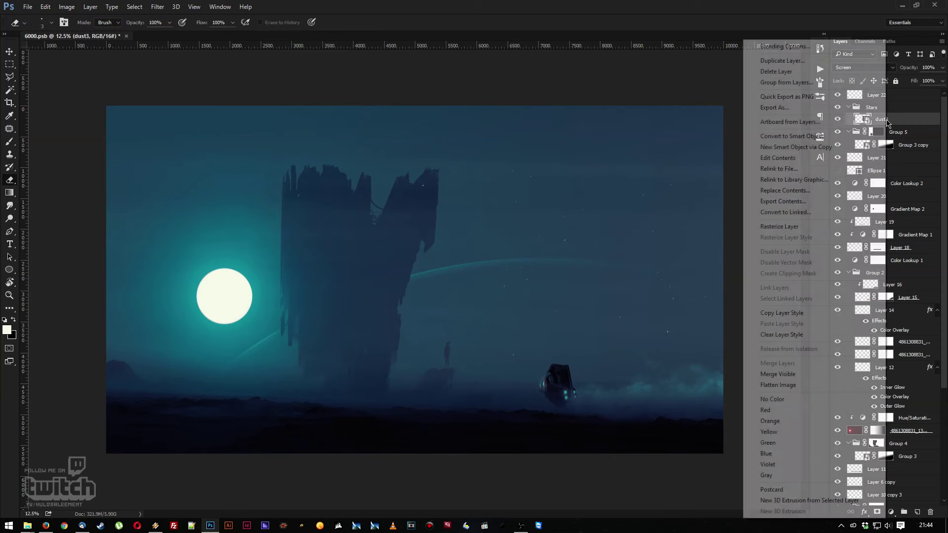
left_click(765, 63)
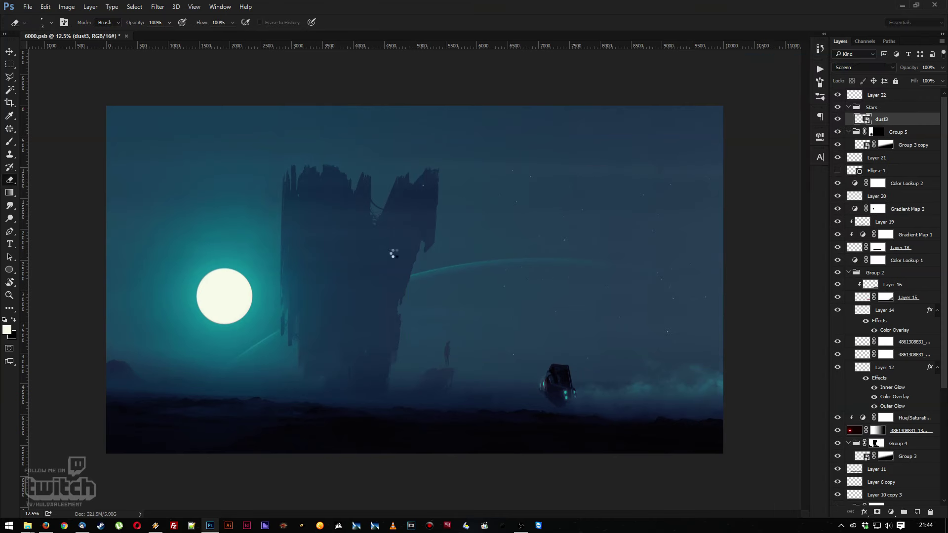
key("ctrl+t")
left_click_drag(298, 106, 142, 138)
key("Return")
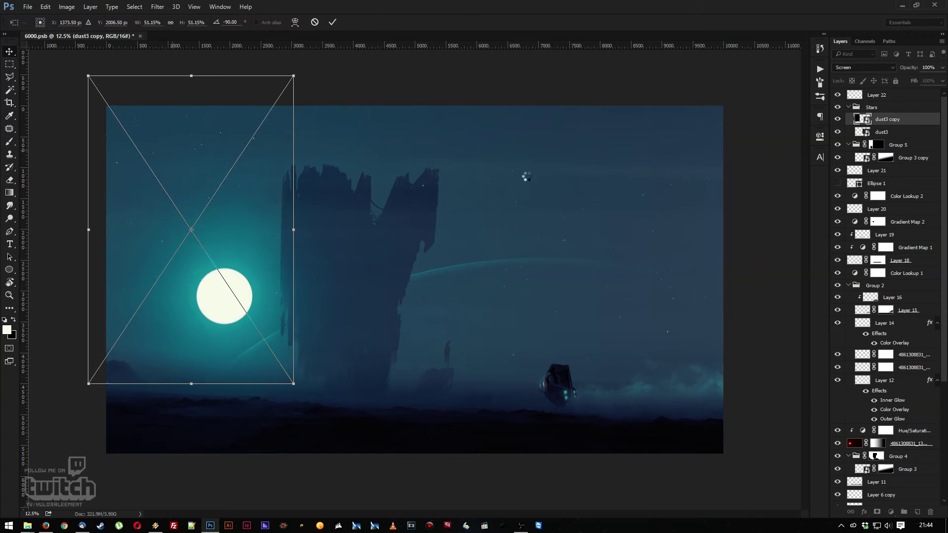
Duplicate the rotated star layer, scale the new copy to about 39% at a -15° angle, and place it over the tower's top
right_click(884, 119)
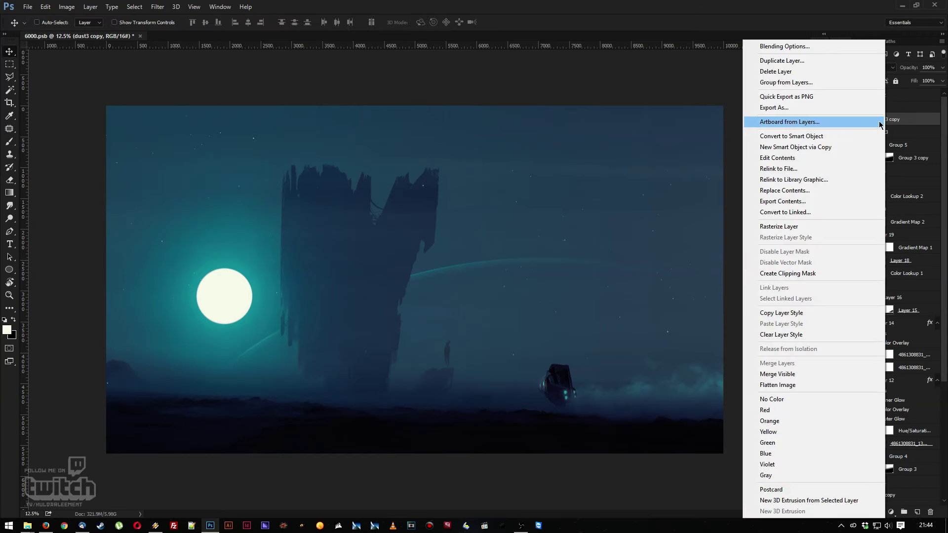
left_click(755, 61)
key("Return")
left_click_drag(222, 275, 317, 260)
key("ctrl+t")
left_click_drag(408, 60, 360, 130)
left_click_drag(416, 110, 434, 345)
left_click_drag(316, 276, 381, 198)
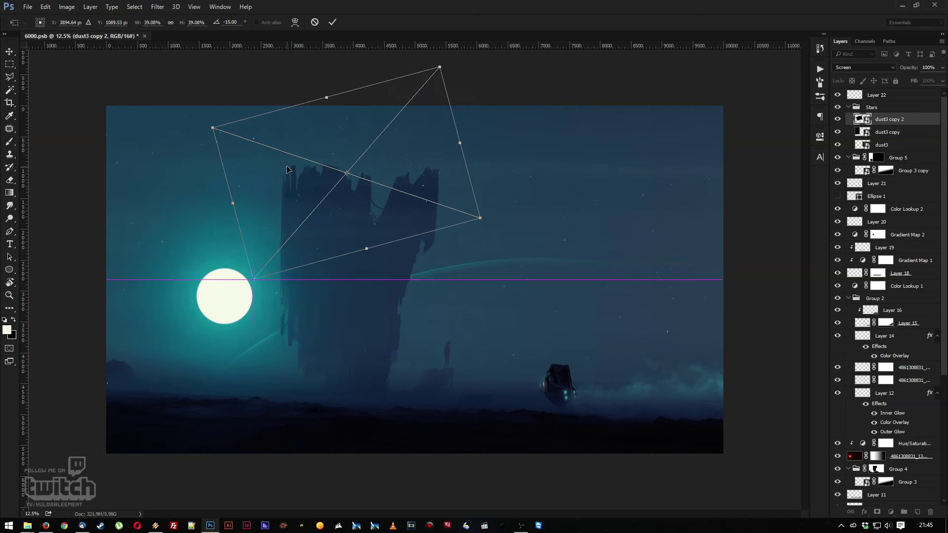
key("Return")
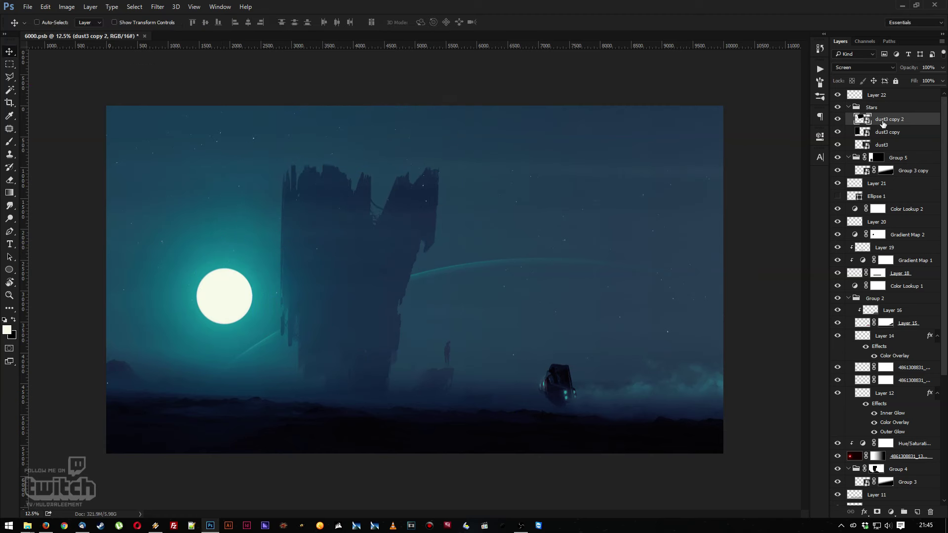
Duplicate the tower-top star layer, move the copy to the upper sky right of the tower, and transform it to about 33% at 20°
right_click(882, 119)
left_click(770, 60)
key("Return")
left_click_drag(422, 194, 569, 166)
key("ctrl+t")
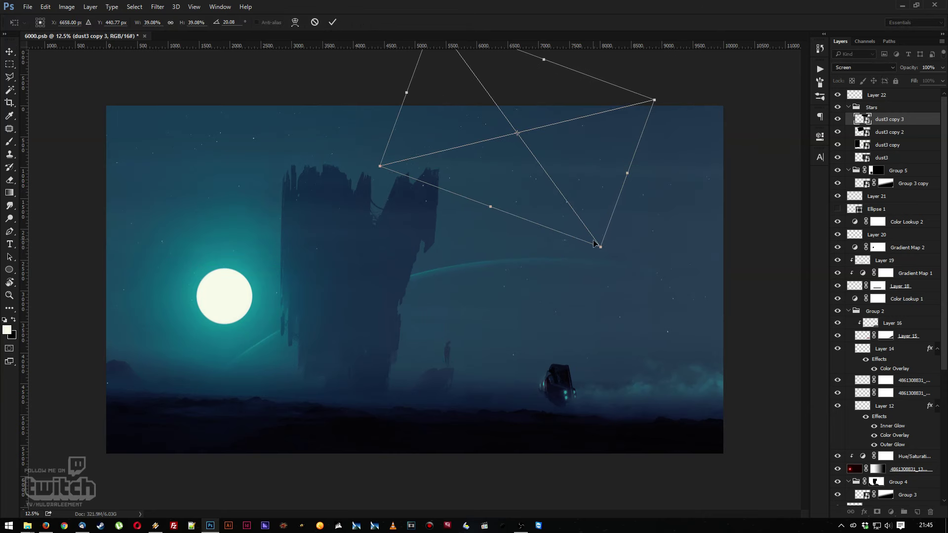
left_click_drag(600, 245, 582, 221)
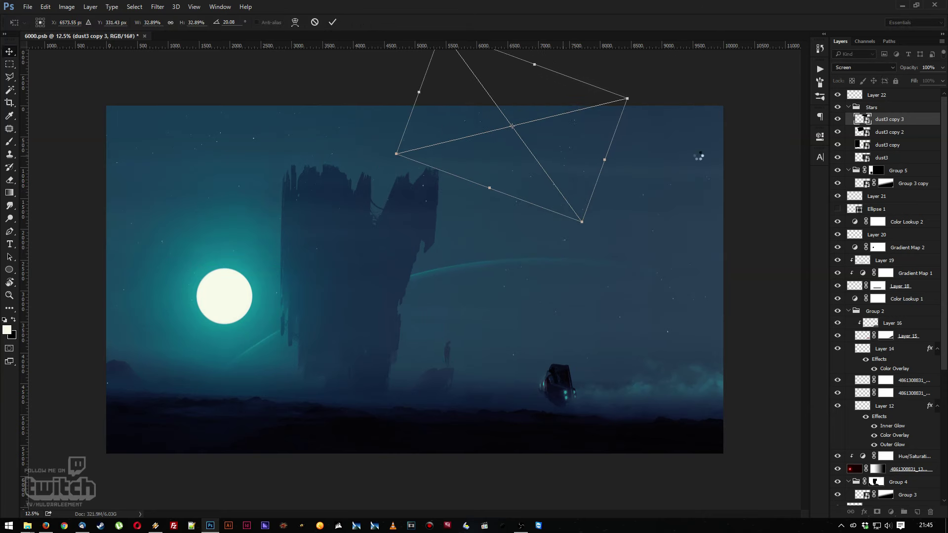
Duplicate the dust3 copy 3 star layer, flip the copy horizontally, and move it over the sky near the painting's right edge
key("Return")
right_click(889, 120)
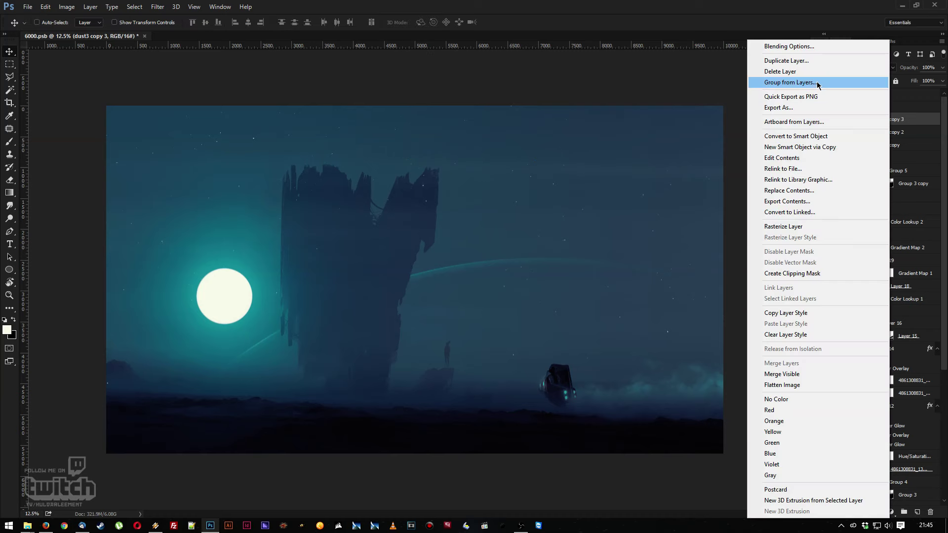
left_click(794, 62)
key("Return")
key("ctrl+t")
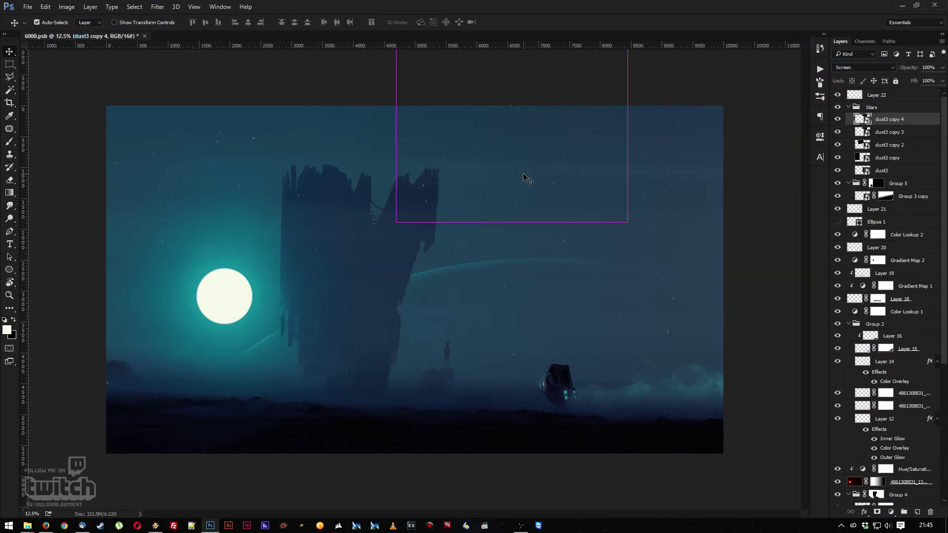
right_click(524, 171)
left_click(561, 318)
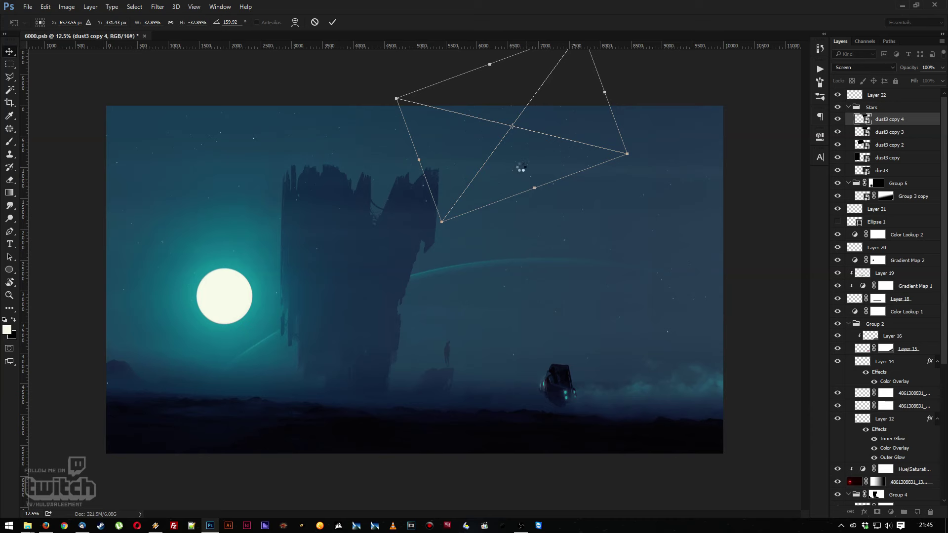
key("Return")
left_click_drag(513, 156, 667, 178)
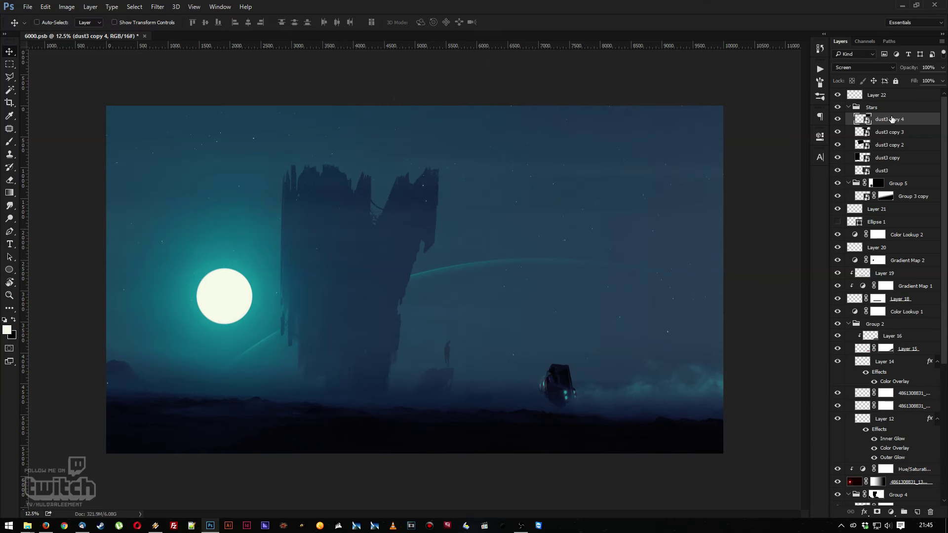
Duplicate the flipped star layer twice more and place both copies over the sky in the left part of the painting around the sun
right_click(891, 119)
left_click(805, 60)
key("Return")
left_click_drag(526, 224, 296, 300)
right_click(883, 126)
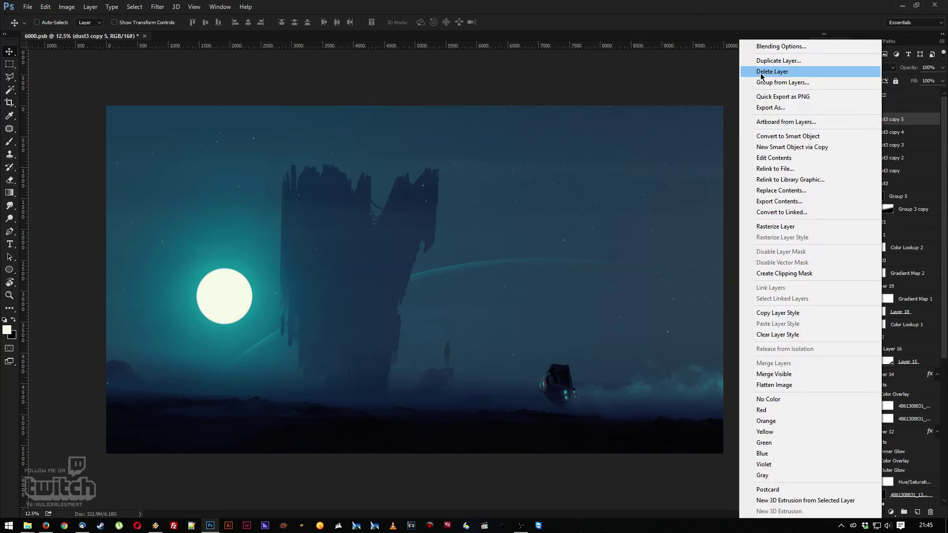
left_click(770, 60)
key("Return")
left_click_drag(190, 327, 216, 272)
Merge all the dust3 star layers in the Stars group into one and set its blend mode to Screen
left_click(902, 196, "shift")
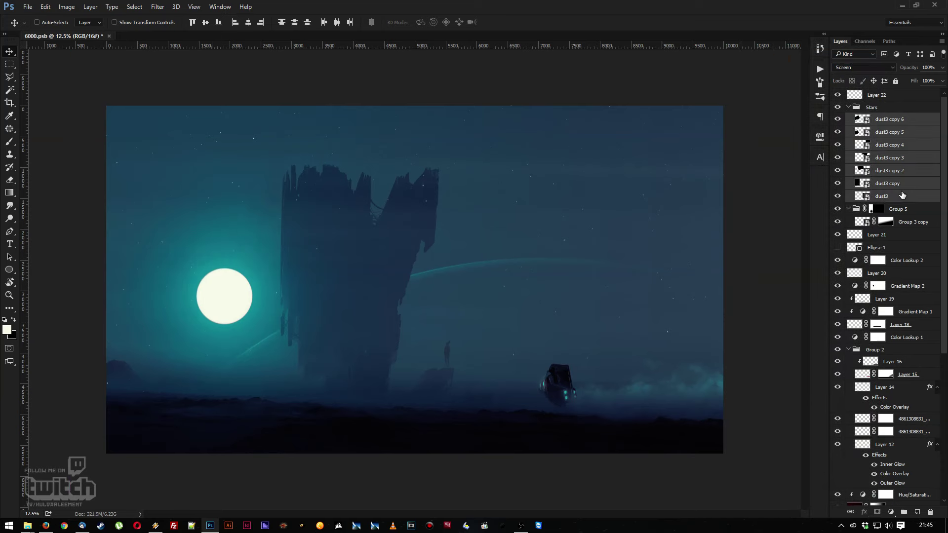
right_click(903, 196)
left_click(780, 363)
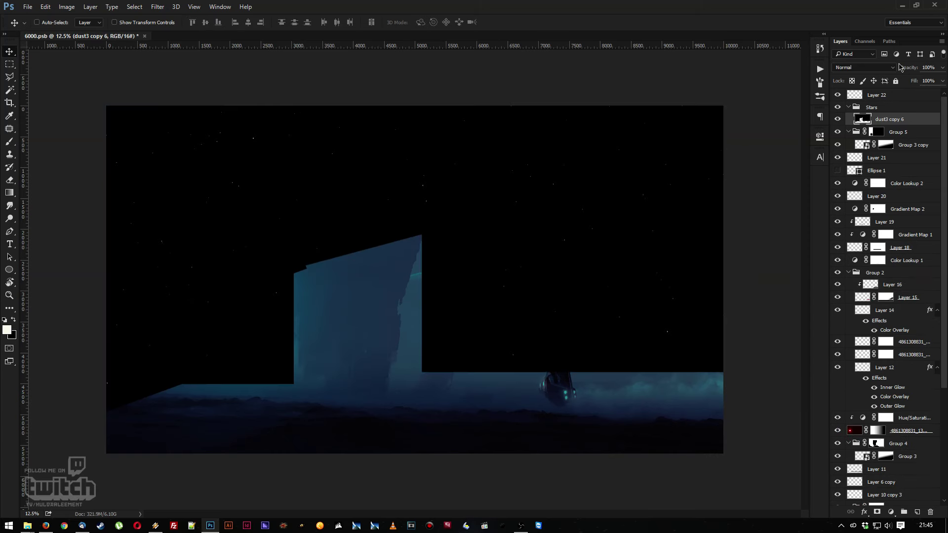
left_click(871, 68)
left_click(849, 140)
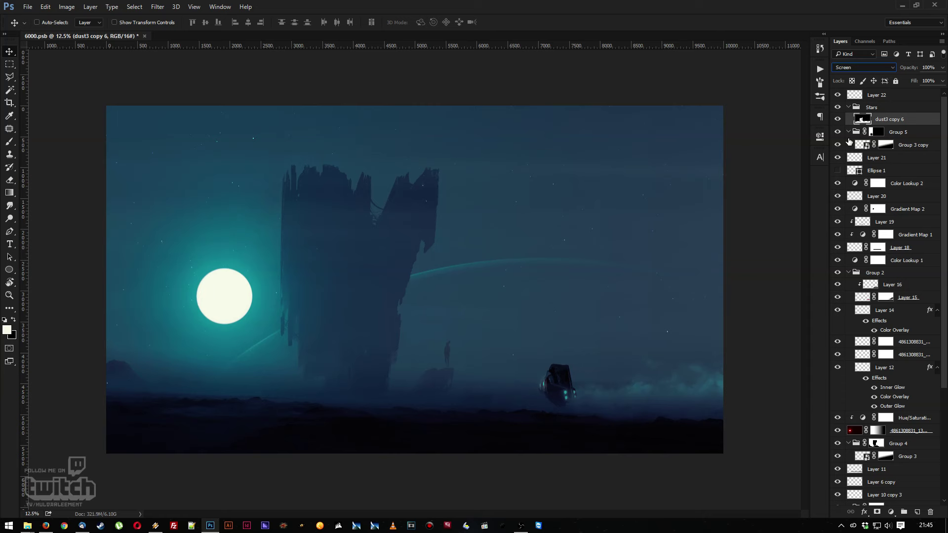
Add a mask to the merged star layer and paint black over the tower with soft 2165 px and 202 px brushes
left_click(877, 512)
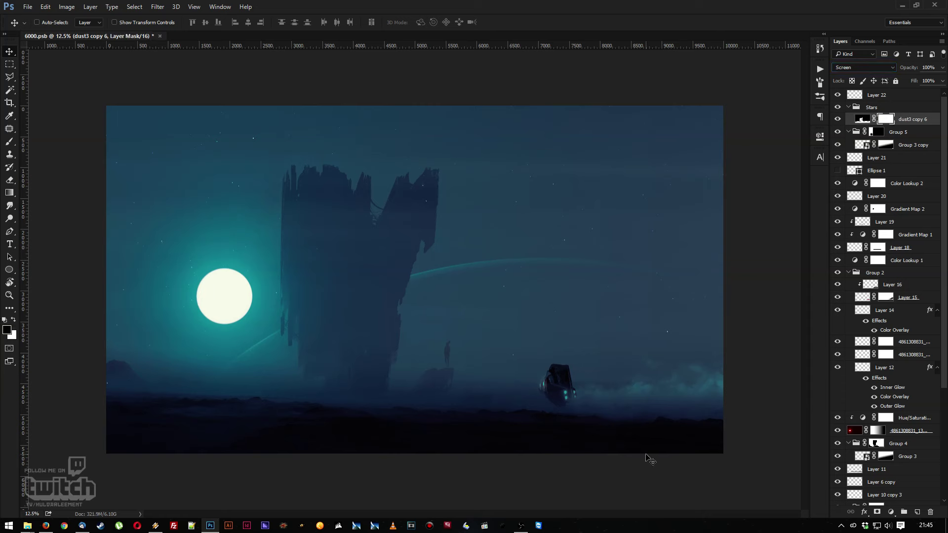
key("b")
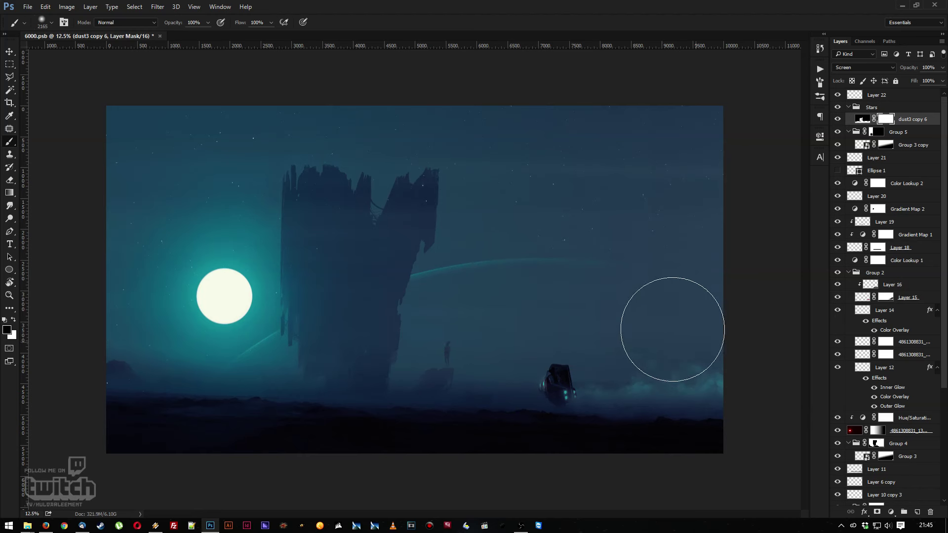
mouse_move(363, 340)
left_mouse_down()
mouse_move(398, 285)
mouse_move(476, 227)
left_mouse_up()
right_click(476, 227)
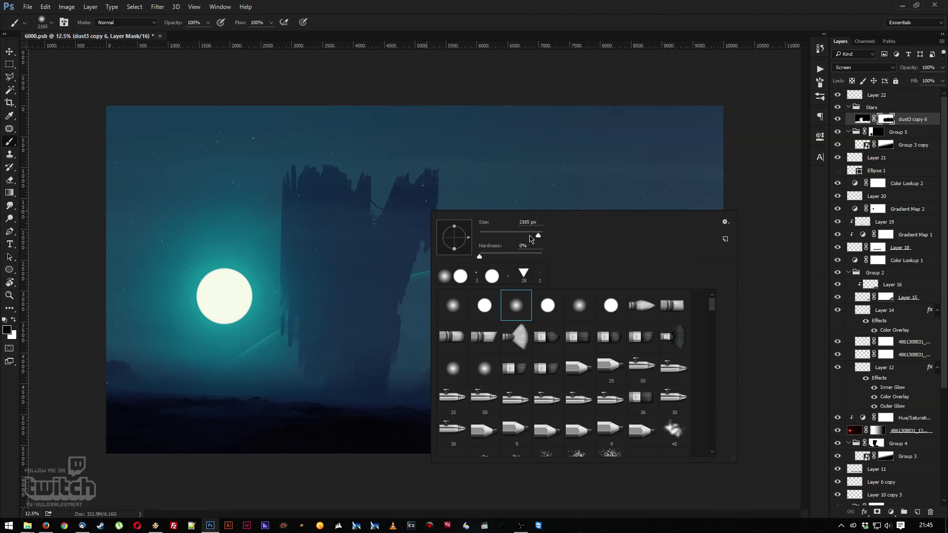
left_click_drag(530, 239, 387, 211)
left_click(387, 211)
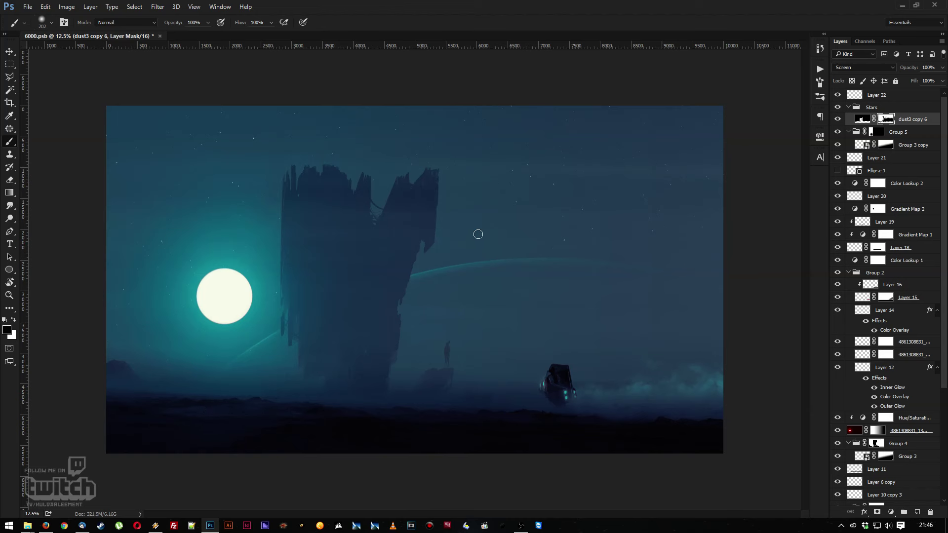
Add a new empty layer above Layer 22 for painting highlights on the landscape
key("z")
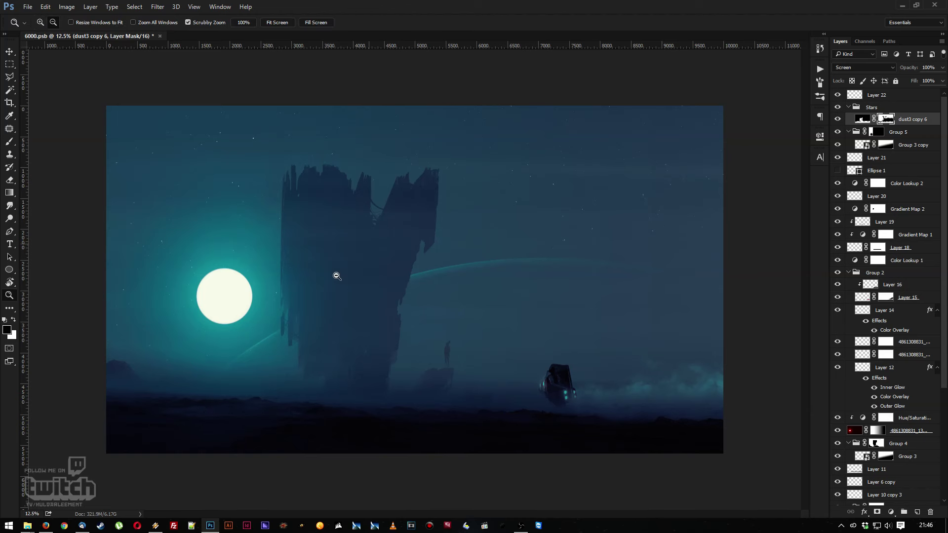
scroll(350, 365, "up", 5)
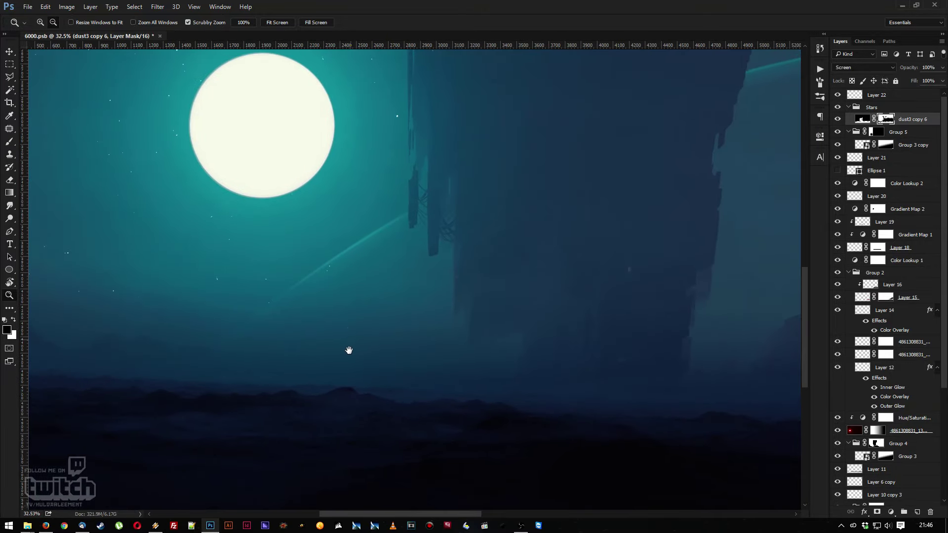
scroll(349, 348, "up", 2)
left_click(871, 100)
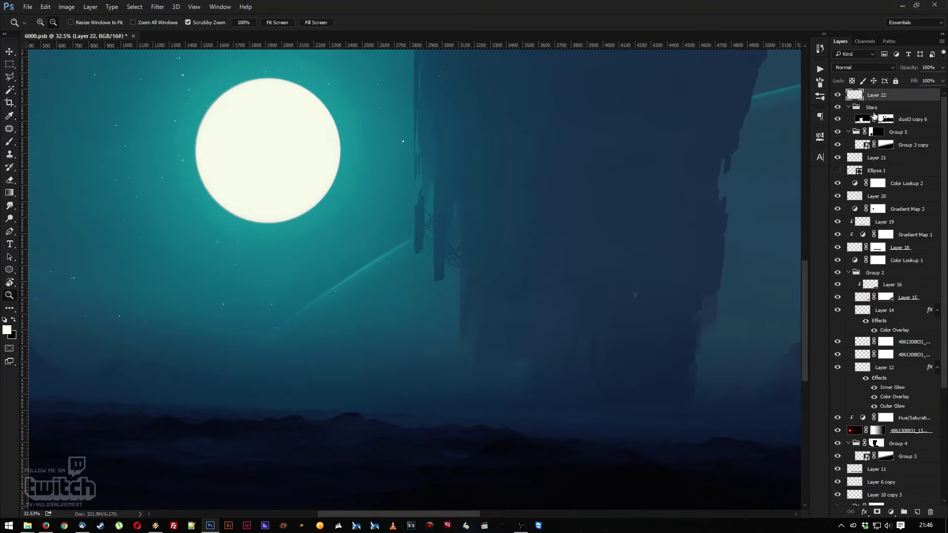
left_click(917, 512)
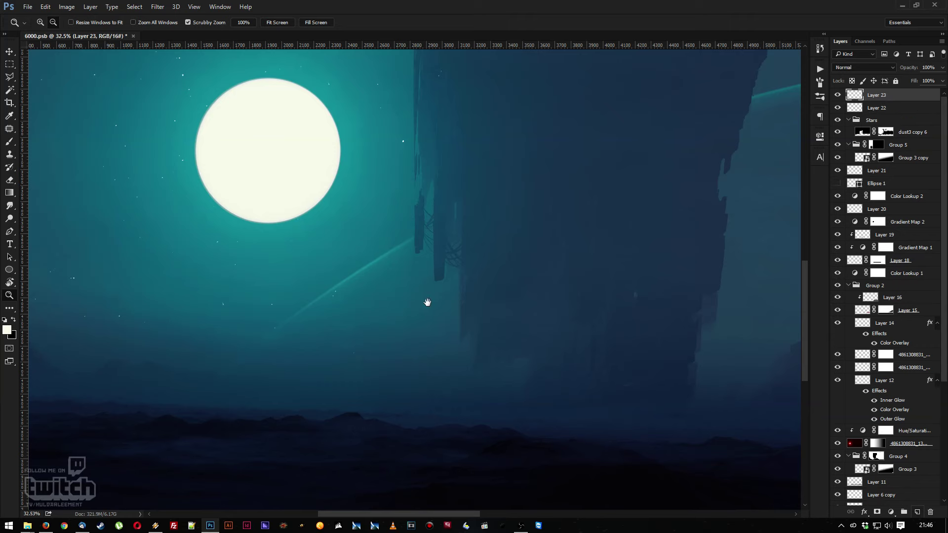
Sample the teal rim-light colour from the lit edge of the standing figure as the foreground colour
left_click_drag(436, 302, 262, 311)
left_click_drag(654, 258, 717, 334)
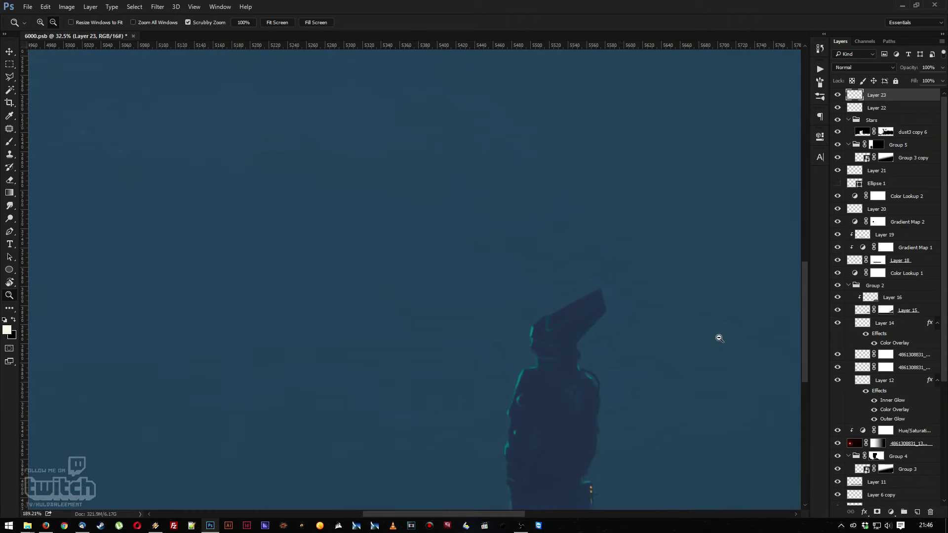
key("i")
left_click(533, 329)
key("z")
left_click_drag(533, 329, 457, 317)
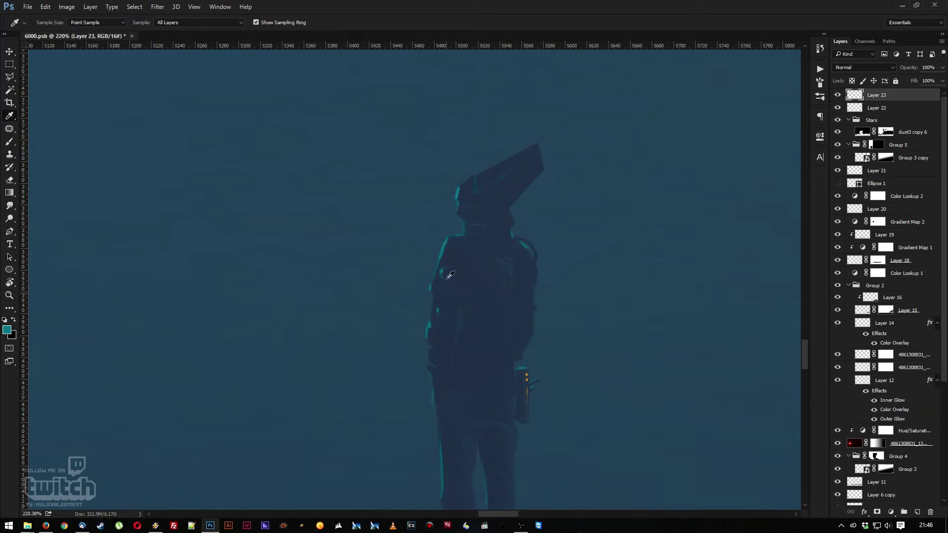
key("i")
left_click(447, 244)
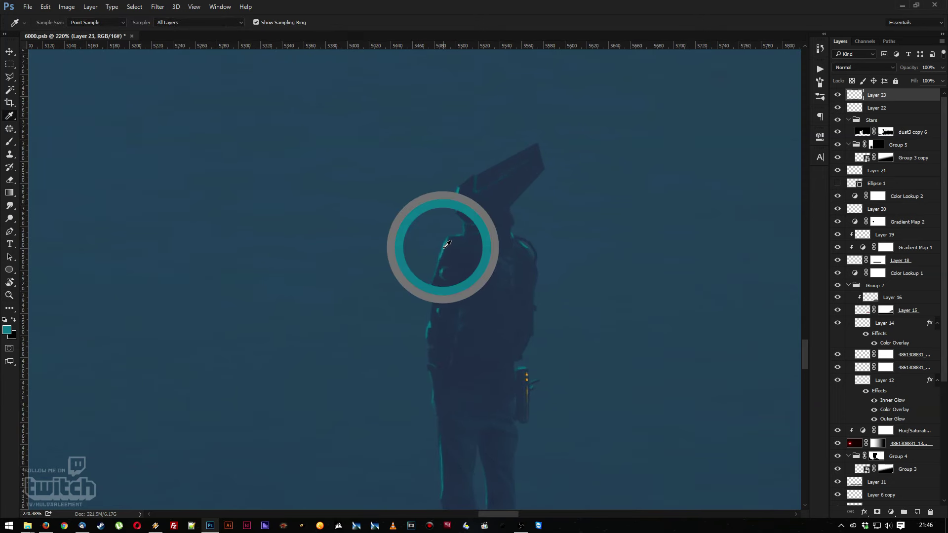
Choose the 3 px brush preset, set its size to 4 px, and paint the first teal highlights along the ridge below the sun
left_click_drag(472, 271, 623, 260)
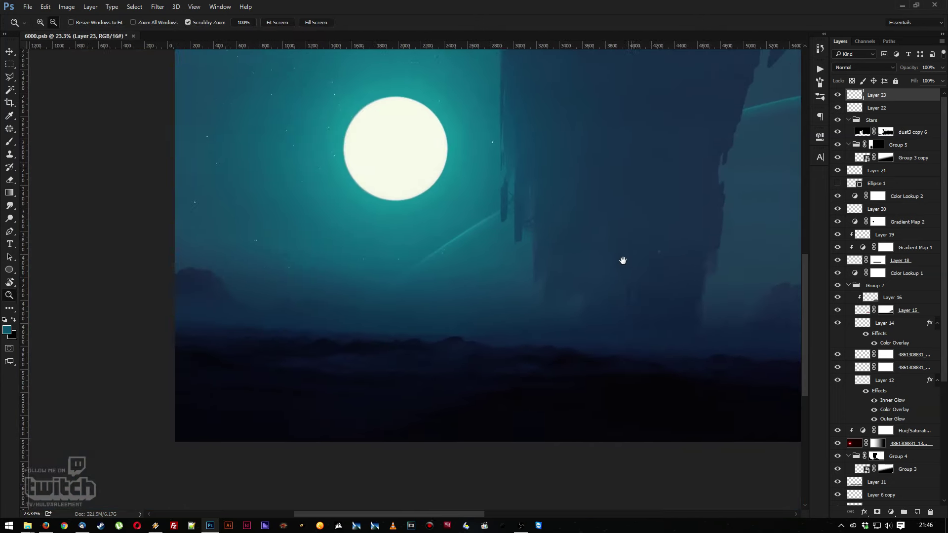
scroll(623, 260, "up", 2)
scroll(450, 332, "down", 3)
scroll(444, 319, "up", 3)
key("r")
left_click_drag(343, 254, 386, 229)
key("z")
left_click_drag(370, 366, 377, 373)
key("b")
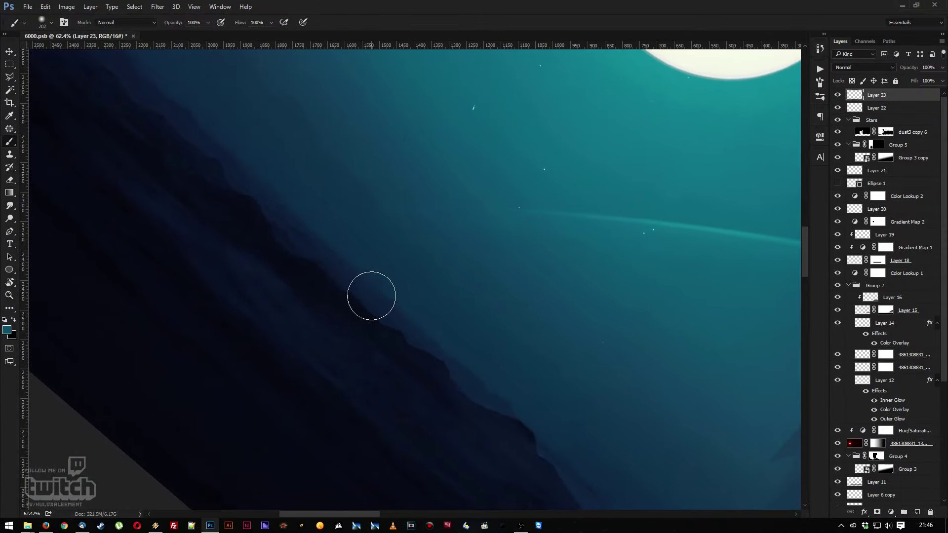
right_click(371, 298)
left_click(403, 330)
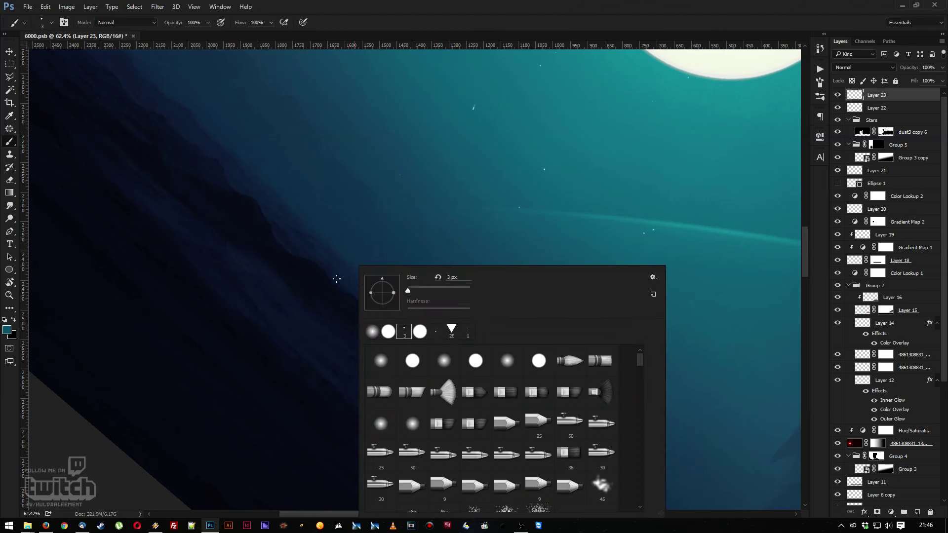
type("4")
key("Return")
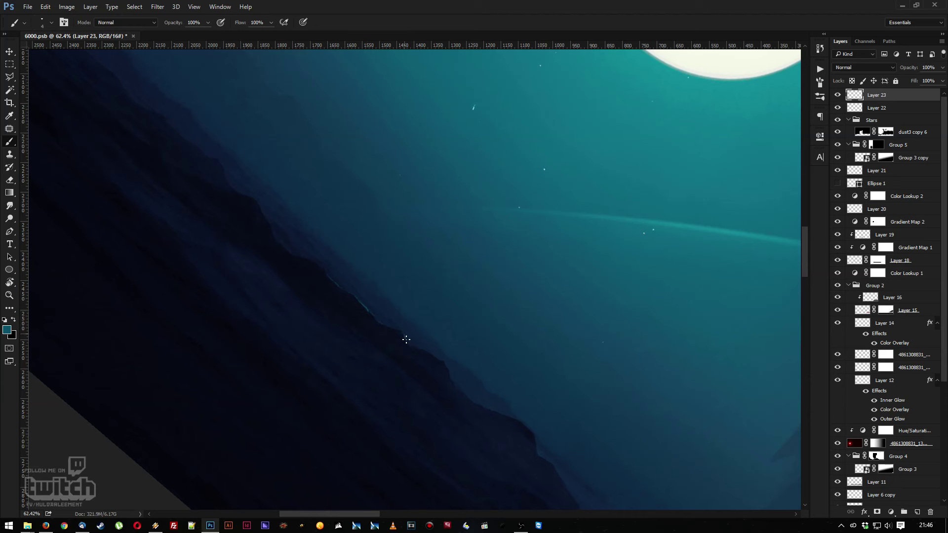
left_click_drag(403, 334, 414, 346)
left_click_drag(449, 349, 495, 318)
Paint thin teal edge highlights along the dark front ridge's crest and start similar strokes on the fainter ridge behind it
key("z")
mouse_move(432, 333)
left_mouse_down()
mouse_move(483, 330)
mouse_move(307, 303)
left_mouse_up()
key("b")
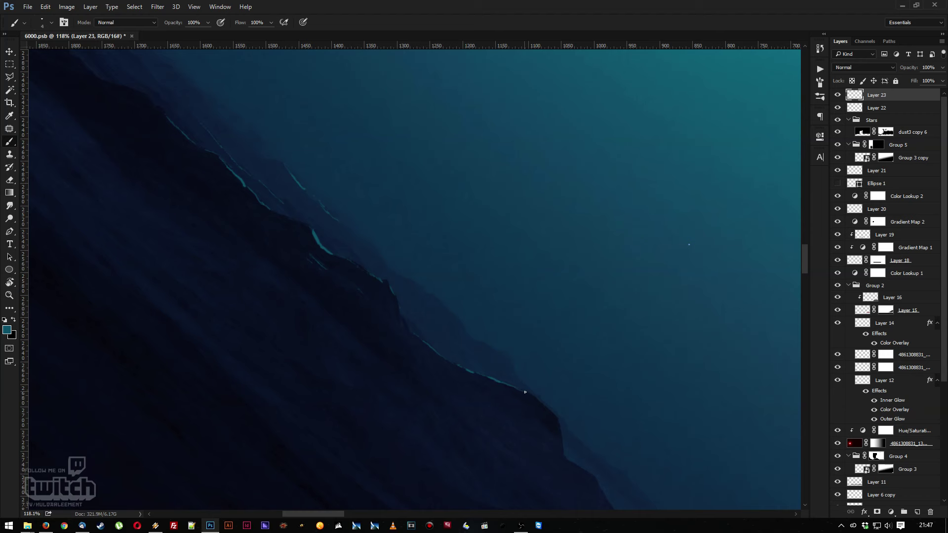
mouse_move(533, 394)
left_mouse_down()
mouse_move(427, 362)
mouse_move(453, 384)
left_mouse_up()
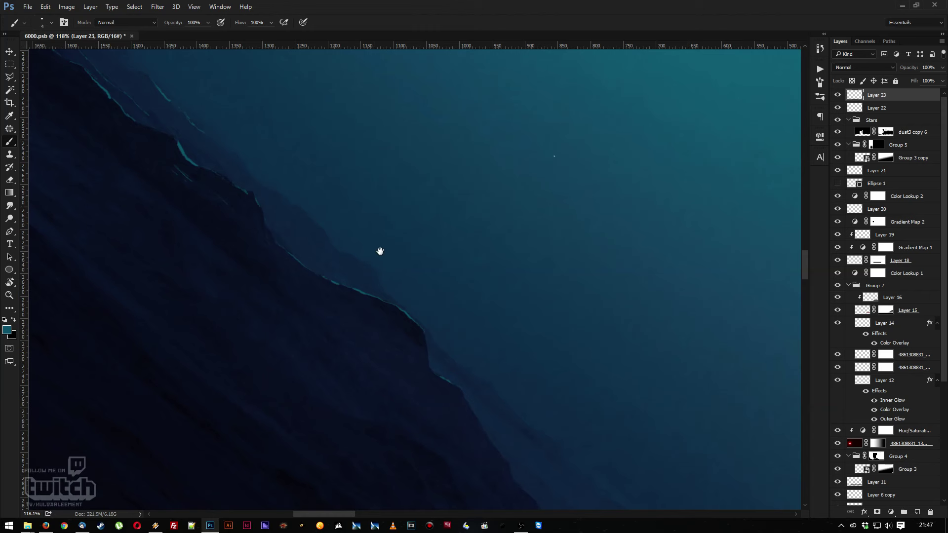
left_click_drag(366, 245, 410, 291)
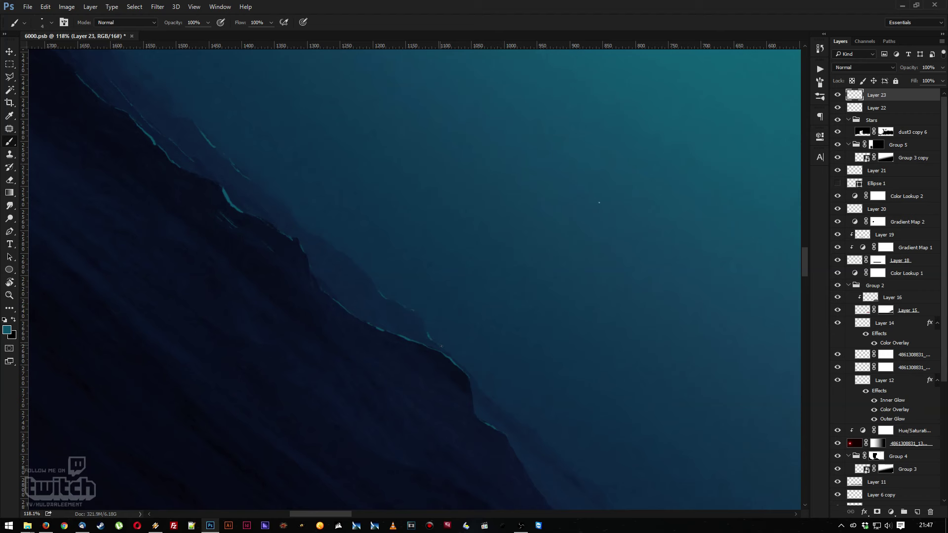
Add small teal highlights along the fainter back ridge and extend the front ridge's rim light toward the painting's left side
left_click_drag(338, 226, 437, 311)
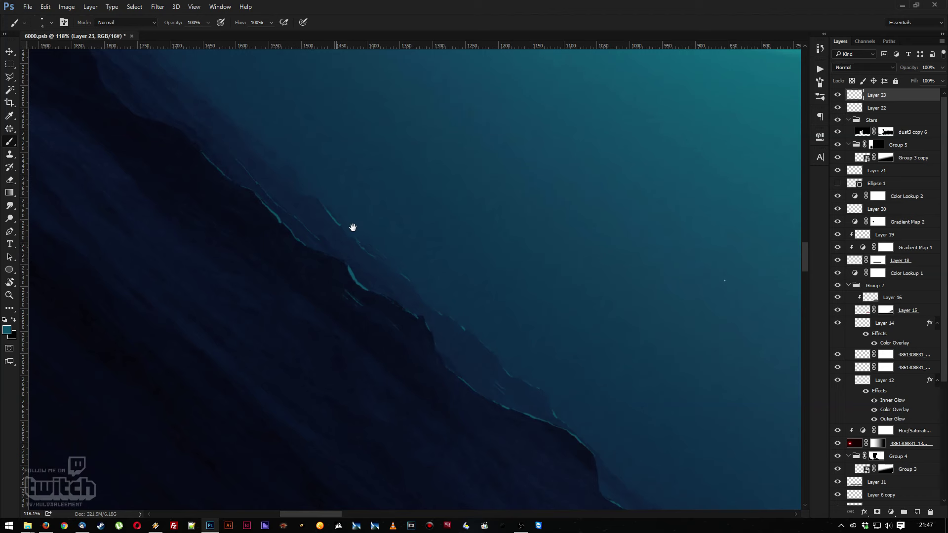
left_click_drag(354, 227, 366, 151)
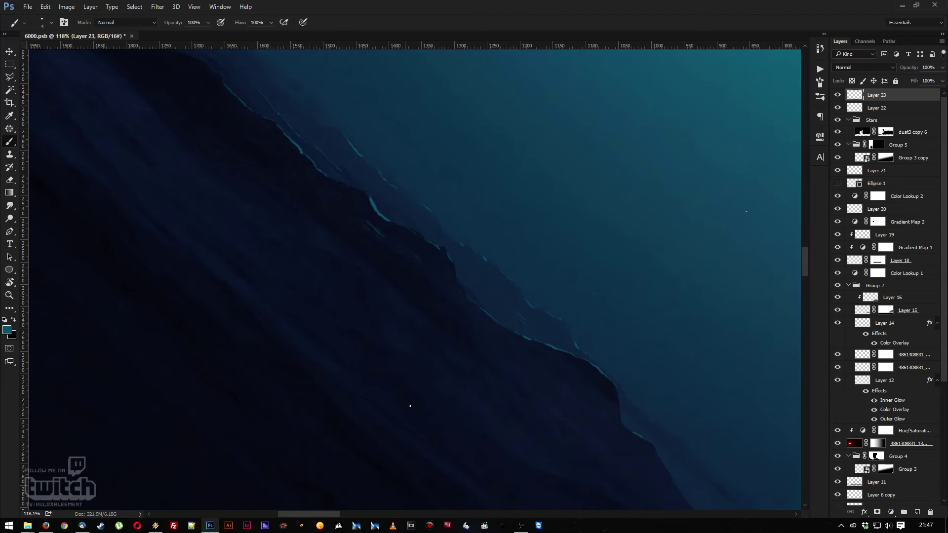
left_click_drag(408, 277, 489, 395)
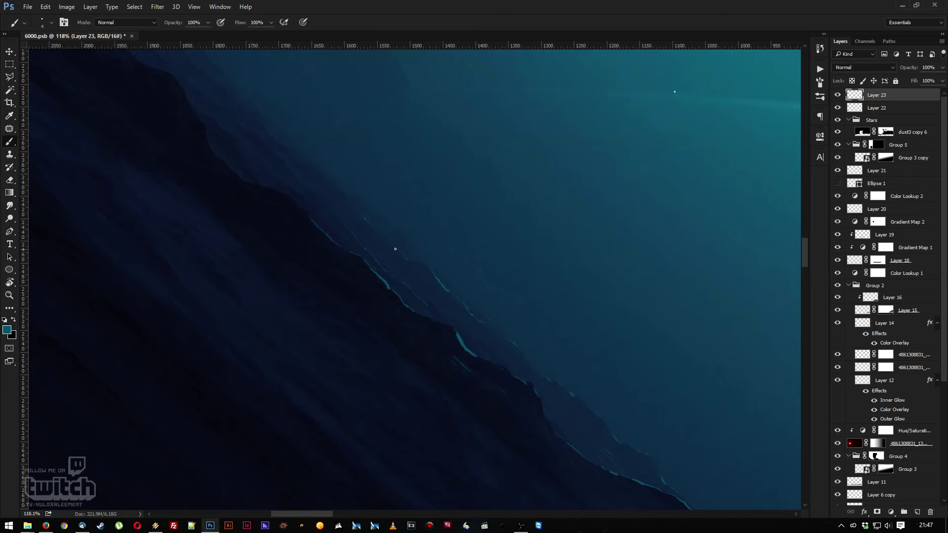
mouse_move(416, 299)
left_mouse_down()
mouse_move(356, 250)
mouse_move(390, 263)
mouse_move(363, 233)
mouse_move(448, 339)
mouse_move(413, 265)
mouse_move(349, 248)
left_mouse_up()
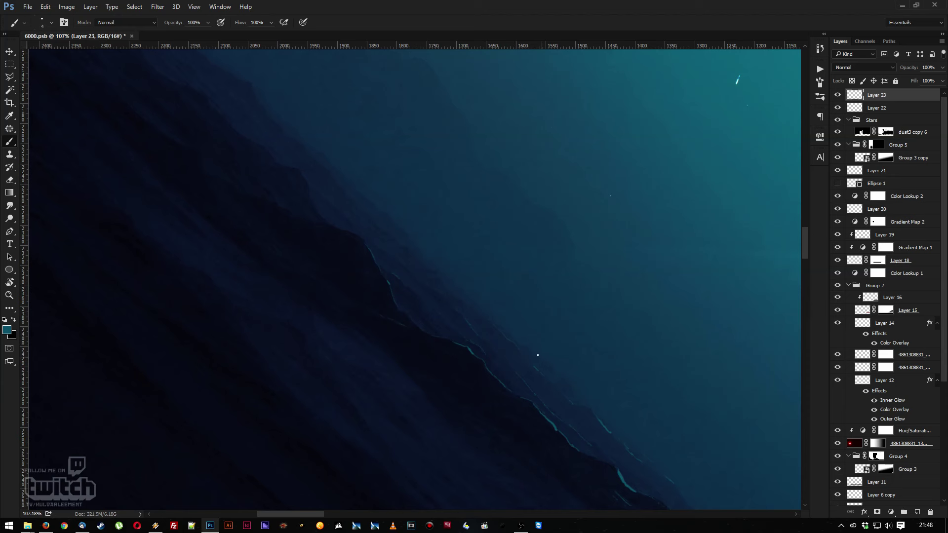
View the ridge at 100% and paint a short teal highlight on the next crest toward the painting's left edge
left_click_drag(519, 362, 559, 416)
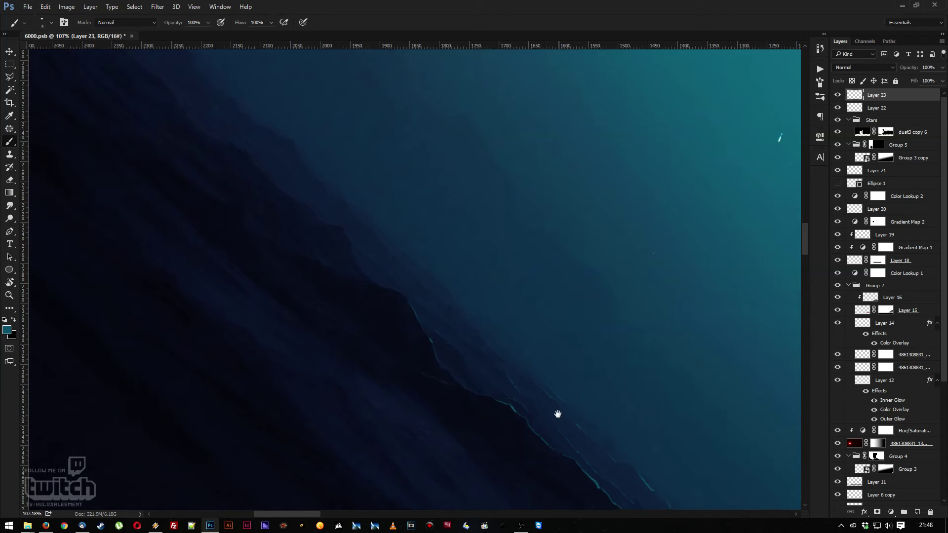
key("z")
mouse_move(437, 290)
left_mouse_down()
mouse_move(394, 261)
mouse_move(454, 290)
left_mouse_up()
key("ctrl+1")
key("b")
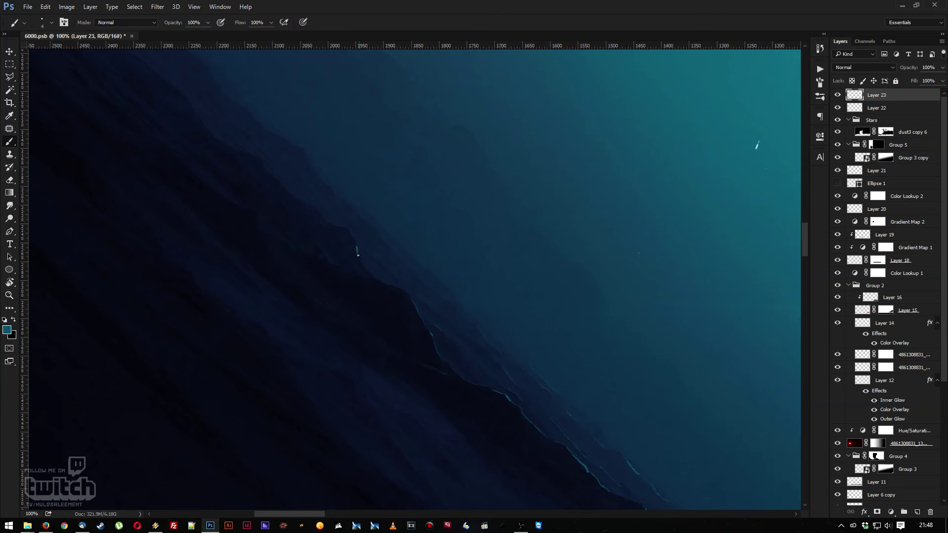
left_click_drag(354, 239, 355, 243)
Show the Histogram and switch to the Navigator for an overview of the whole painting
left_click(220, 7)
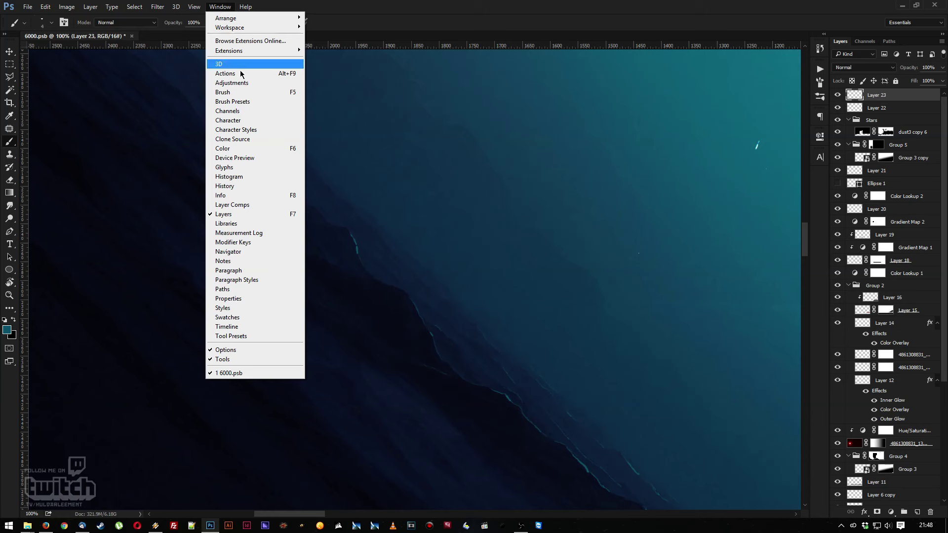
left_click(283, 177)
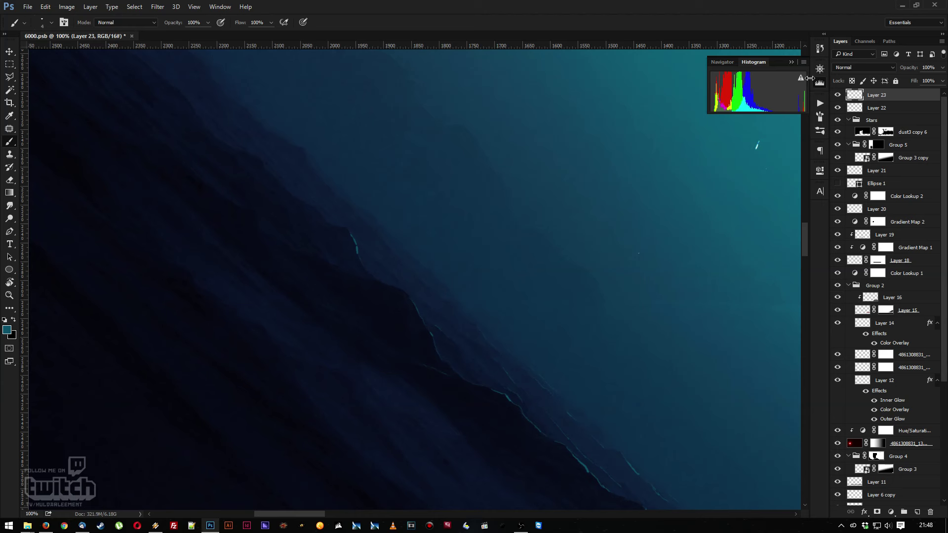
left_click(819, 83)
left_click(818, 69)
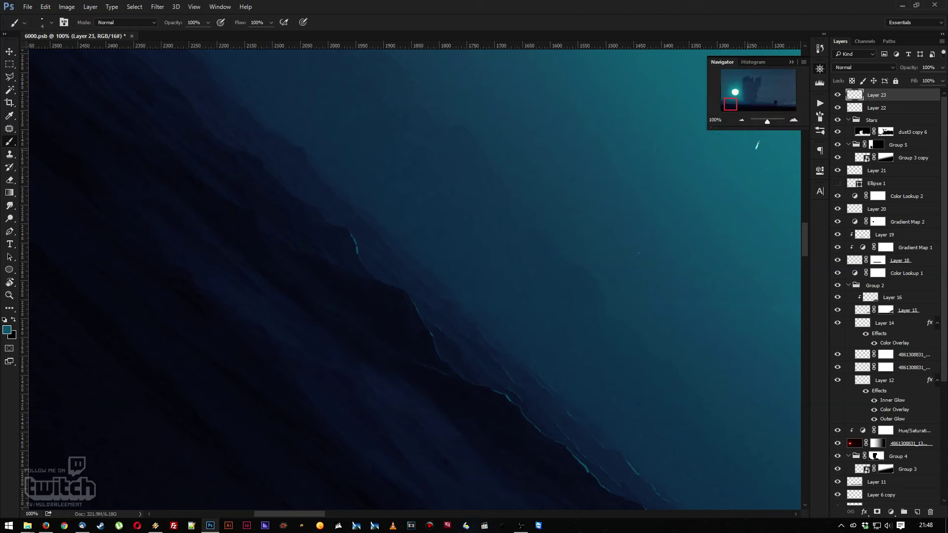
Enlarge the Navigator preview to show the whole painting while zoomed in to about 226% on the ridge crest
left_click_drag(766, 121, 760, 122)
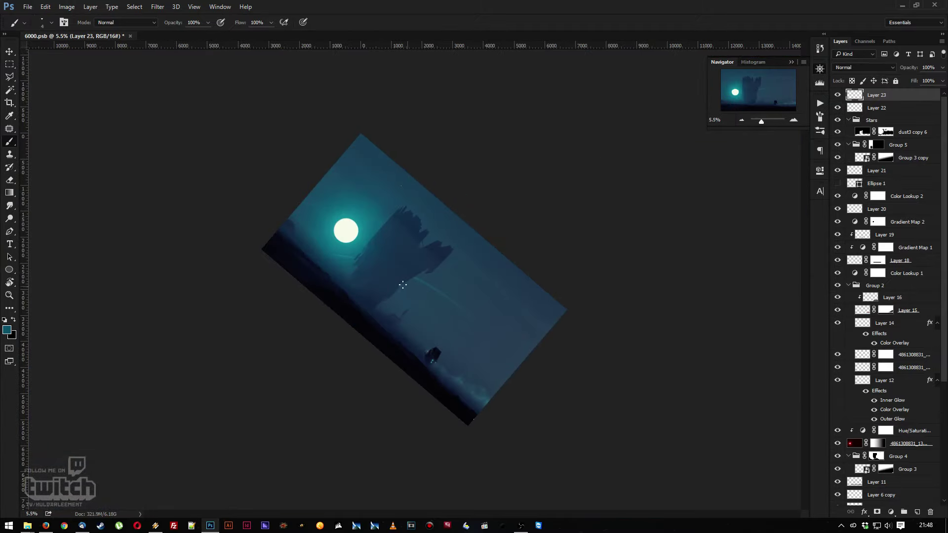
key("z")
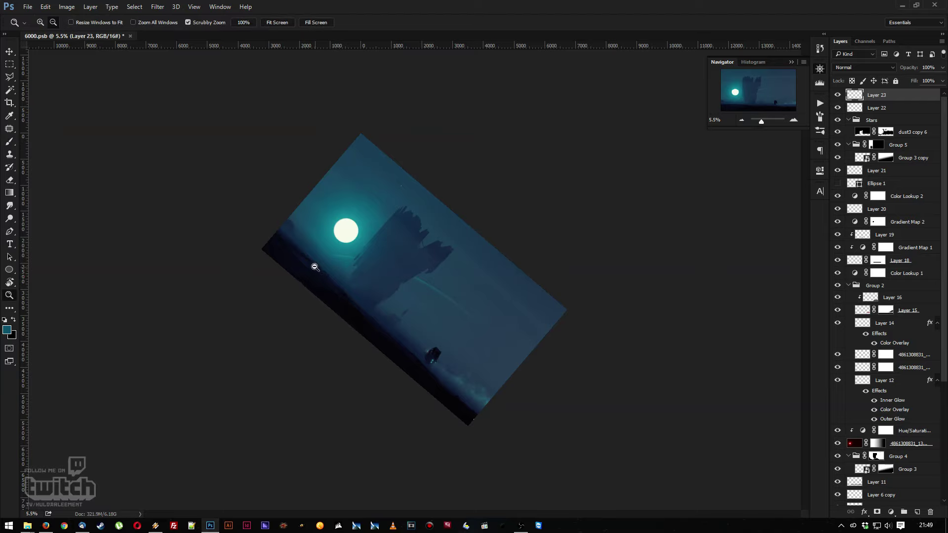
mouse_move(314, 271)
left_mouse_down()
mouse_move(389, 296)
mouse_move(309, 317)
mouse_move(345, 323)
left_mouse_up()
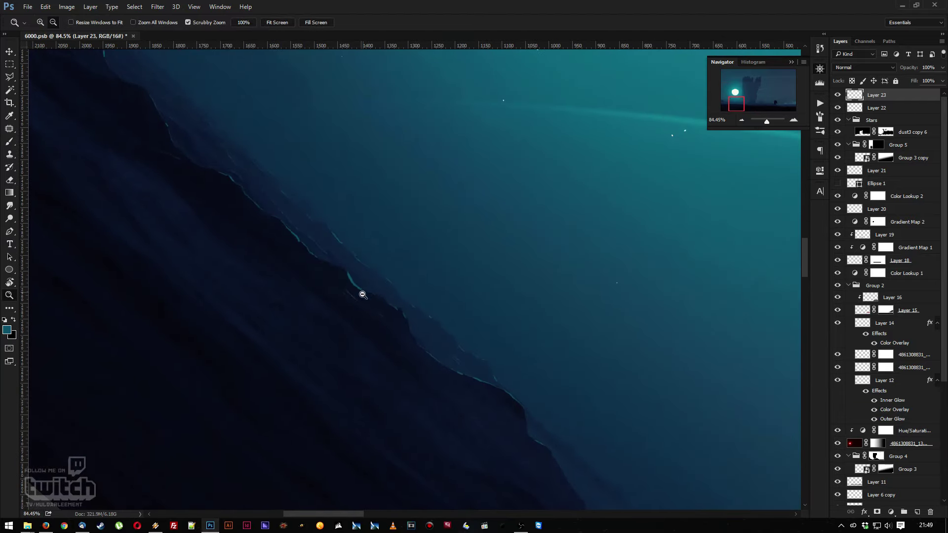
key("b")
left_click_drag(707, 130, 550, 230)
left_click_drag(317, 291, 358, 317)
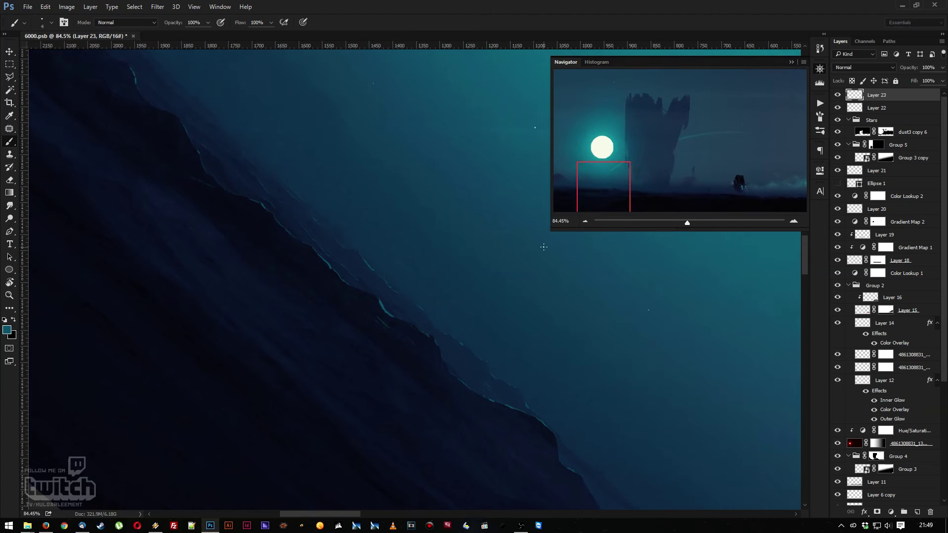
left_click_drag(549, 230, 449, 302)
left_click_drag(305, 256, 309, 311)
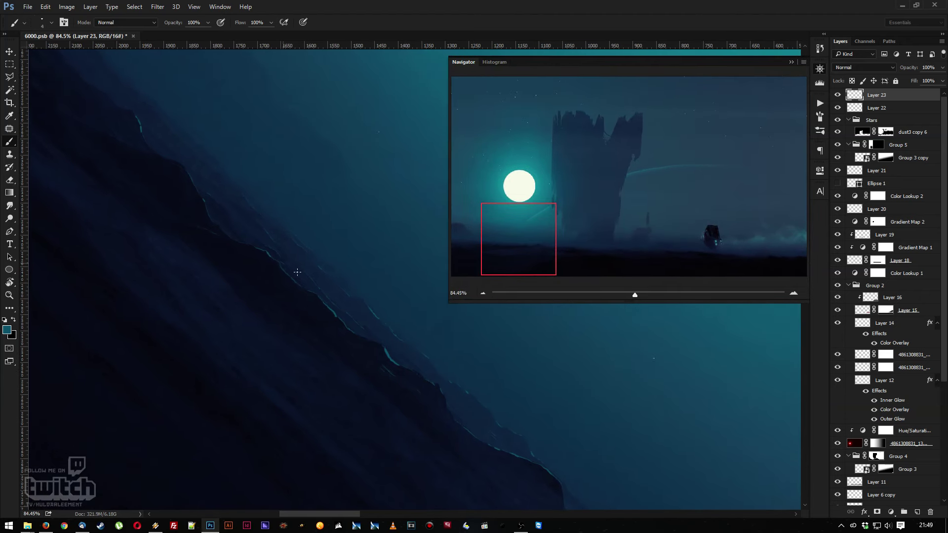
key("z")
left_click_drag(283, 266, 317, 334)
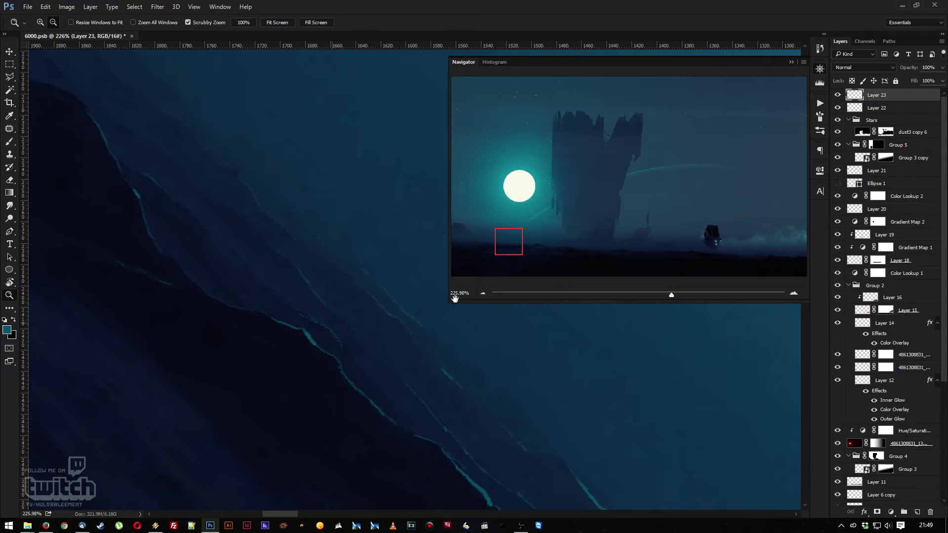
left_click_drag(448, 302, 408, 322)
Paint small, broken teal highlights along the fainter back ridge and the crest of the front ridge
left_click_drag(325, 318, 335, 301)
key("b")
left_click_drag(251, 249, 288, 287)
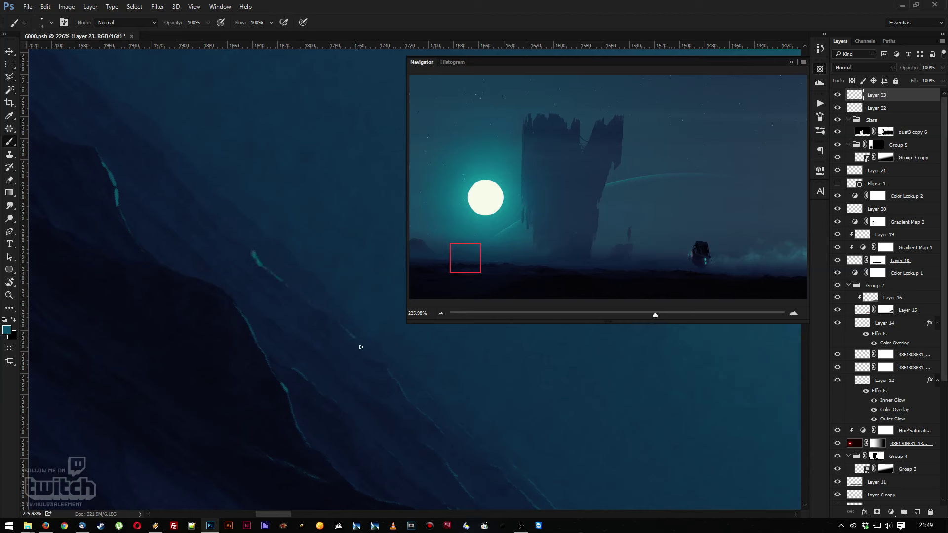
left_click_drag(361, 347, 378, 364)
mouse_move(260, 247)
left_mouse_down()
mouse_move(268, 302)
mouse_move(291, 306)
mouse_move(330, 338)
left_mouse_up()
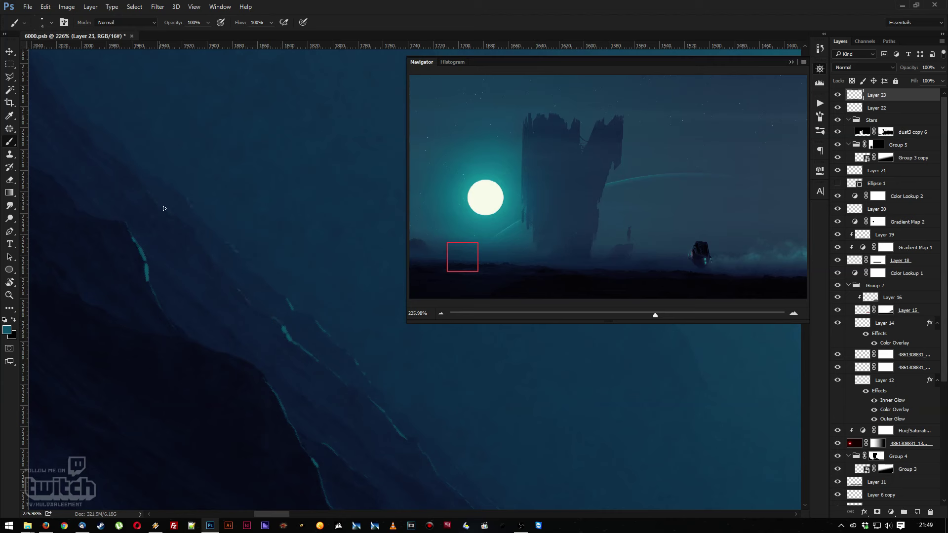
Add short teal highlights farther toward the ridge's left end and on the dark slope, trimming the slope highlight with the Eraser
left_click_drag(163, 207, 365, 301)
left_click_drag(273, 273, 290, 294)
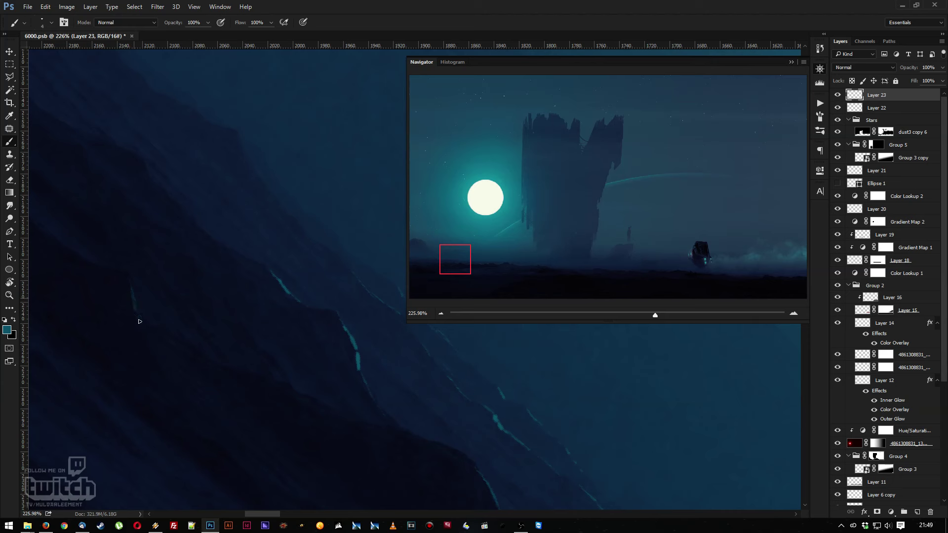
left_click_drag(139, 319, 143, 327)
mouse_move(124, 286)
left_mouse_down()
mouse_move(138, 318)
mouse_move(127, 292)
mouse_move(131, 318)
mouse_move(135, 294)
left_mouse_up()
key("space")
mouse_move(213, 290)
left_mouse_down()
mouse_move(235, 290)
mouse_move(213, 245)
mouse_move(249, 259)
left_mouse_up()
key("e")
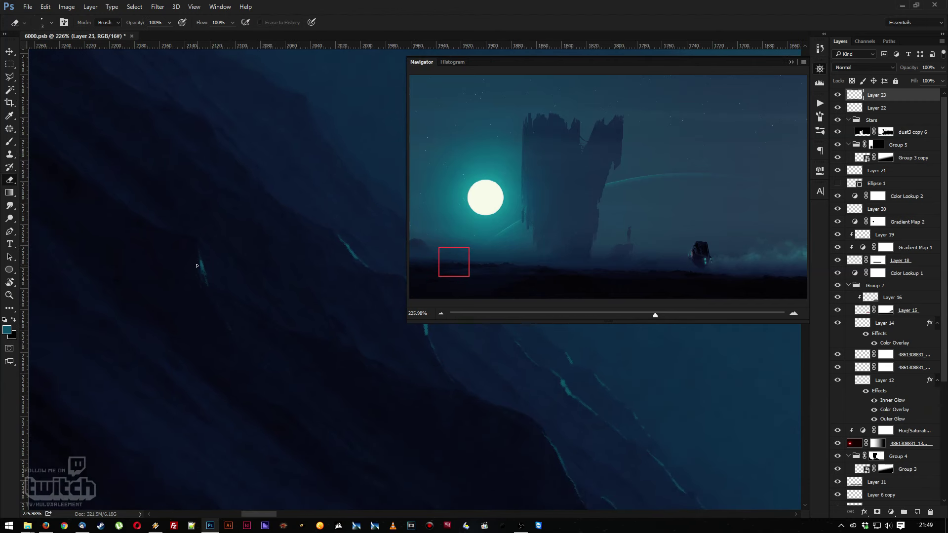
left_click_drag(198, 257, 202, 269)
Paint faint teal accents below the ridge crest and a thin highlight on a fold of the dark foreground slope
key("space")
left_click_drag(345, 339, 163, 265)
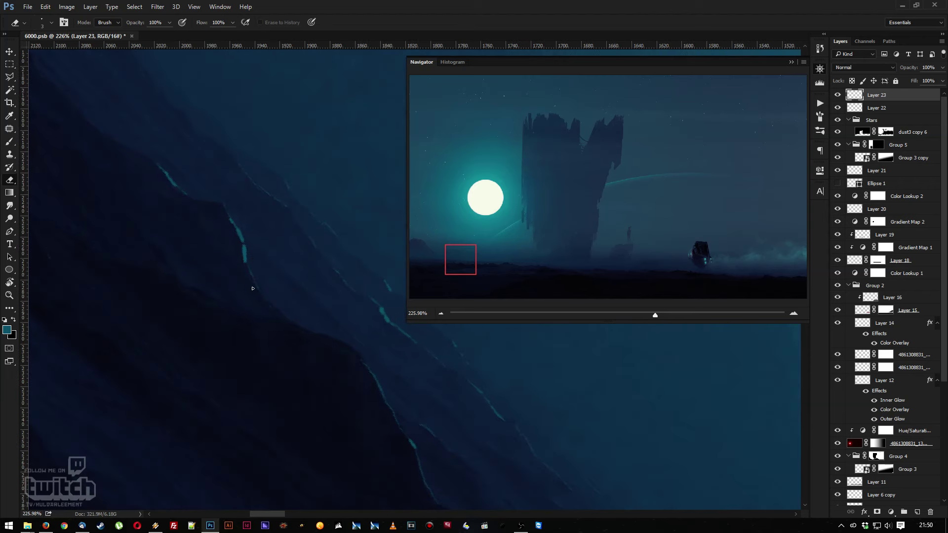
key("b")
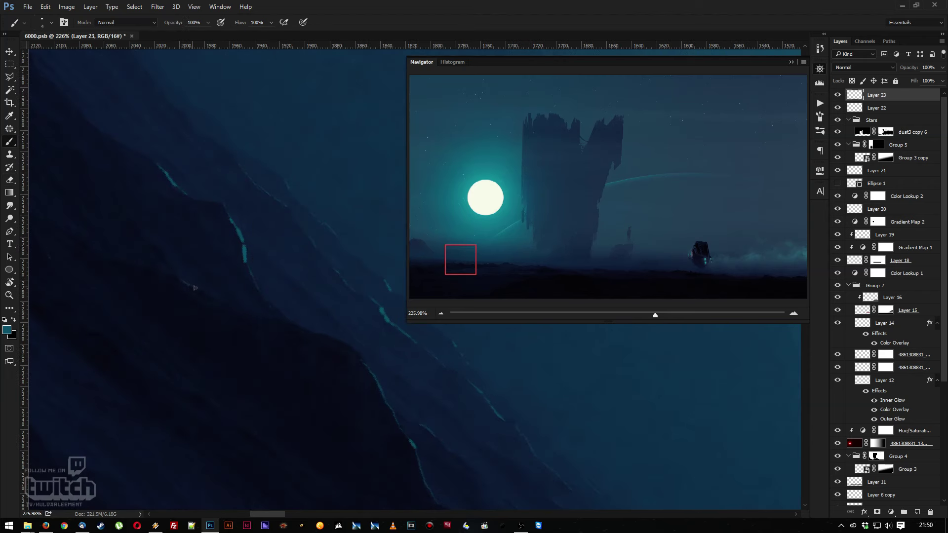
left_click_drag(212, 298, 228, 307)
left_click_drag(351, 348, 358, 353)
left_click_drag(314, 291, 120, 297)
left_click_drag(265, 337, 286, 355)
mouse_move(283, 428)
left_mouse_down()
mouse_move(261, 392)
mouse_move(262, 250)
mouse_move(245, 339)
mouse_move(224, 326)
mouse_move(258, 358)
mouse_move(255, 373)
mouse_move(242, 351)
mouse_move(206, 360)
mouse_move(289, 346)
mouse_move(327, 388)
mouse_move(294, 350)
mouse_move(316, 379)
left_mouse_up()
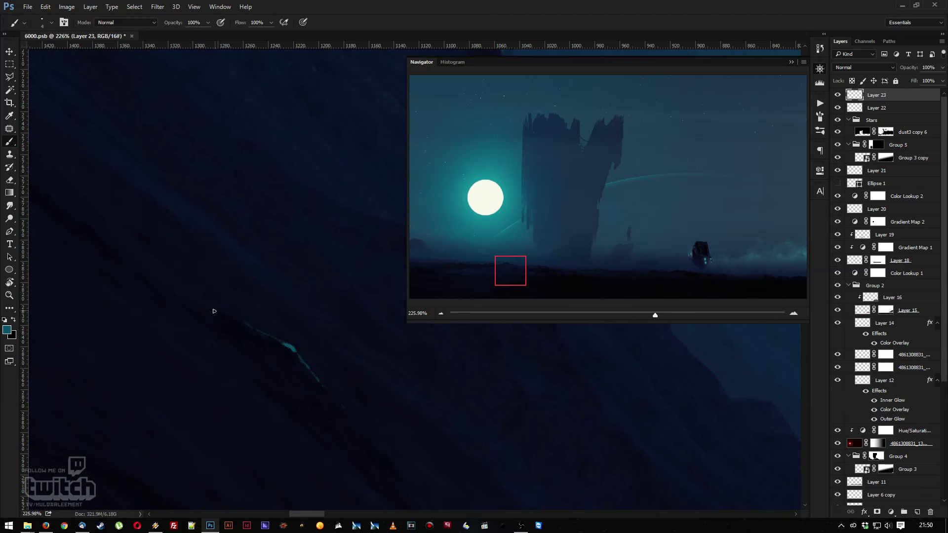
left_click_drag(313, 296, 164, 383)
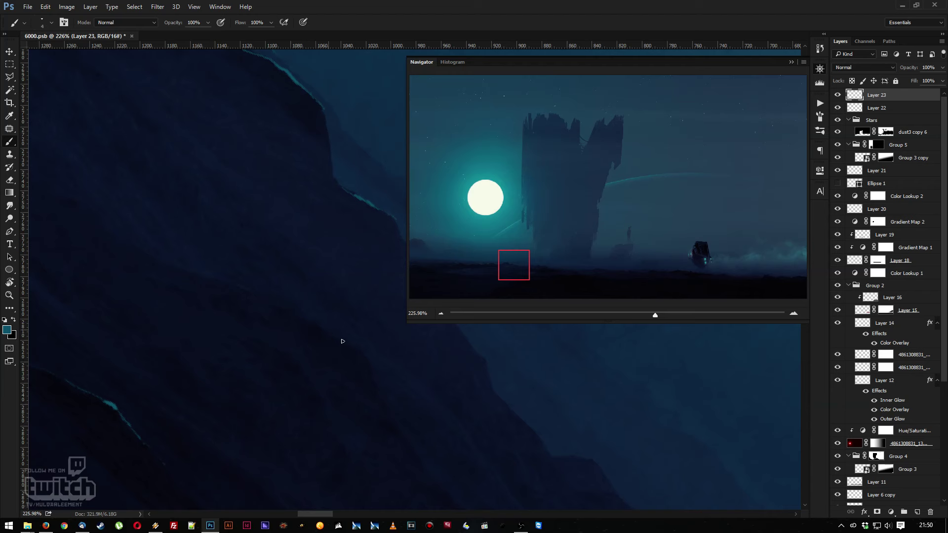
left_click_drag(317, 387, 321, 396)
Rotate the canvas view toward the tower's hanging fragments and sample a brighter teal from the glow beside the sun
key("z")
mouse_move(295, 328)
left_mouse_down()
mouse_move(214, 271)
mouse_move(254, 281)
mouse_move(311, 321)
left_mouse_up()
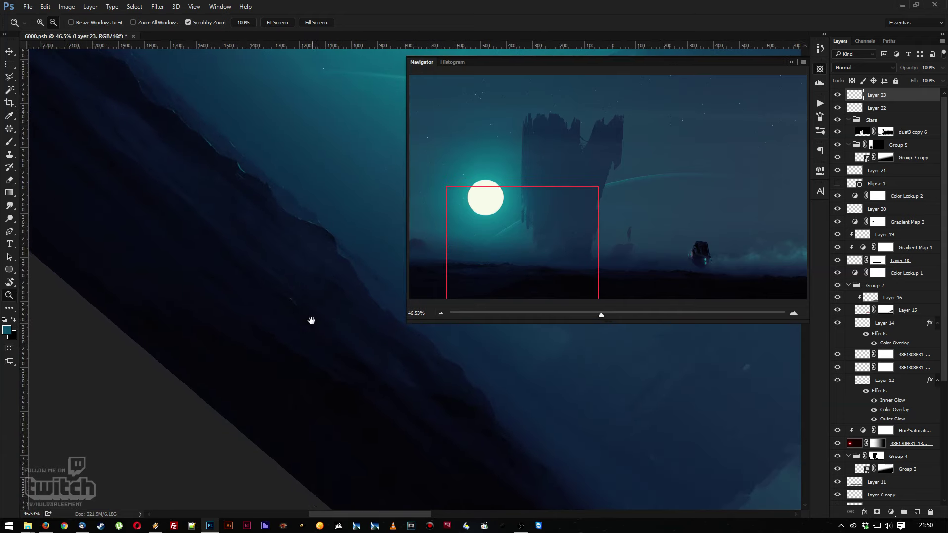
key("r")
mouse_move(150, 326)
left_mouse_down()
mouse_move(261, 452)
mouse_move(312, 384)
mouse_move(268, 342)
mouse_move(281, 349)
mouse_move(229, 328)
mouse_move(346, 370)
mouse_move(265, 322)
mouse_move(316, 341)
mouse_move(305, 359)
mouse_move(349, 375)
mouse_move(332, 385)
mouse_move(290, 341)
mouse_move(230, 306)
mouse_move(271, 393)
mouse_move(298, 332)
mouse_move(302, 368)
left_mouse_up()
key("z")
key("r")
scroll(296, 339, "down", 3)
key("z")
key("b")
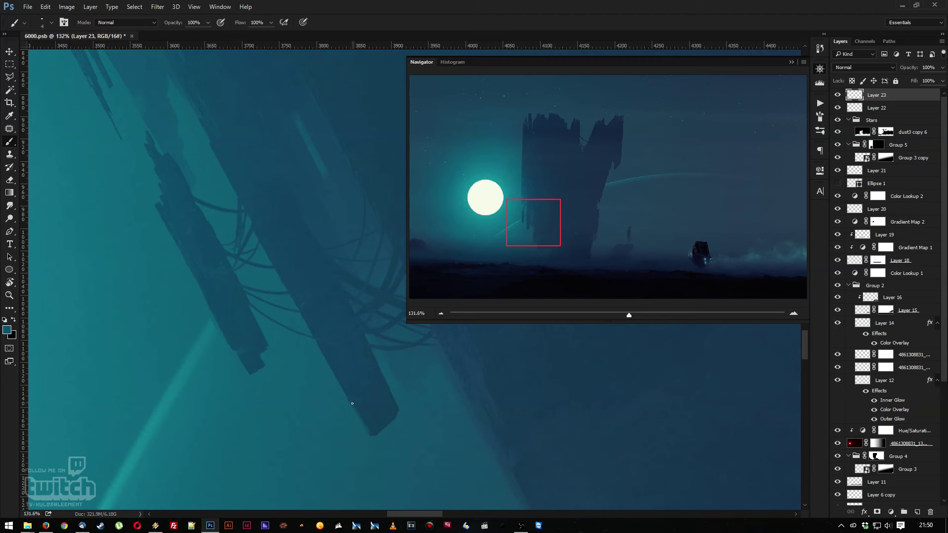
left_click_drag(191, 343, 383, 268)
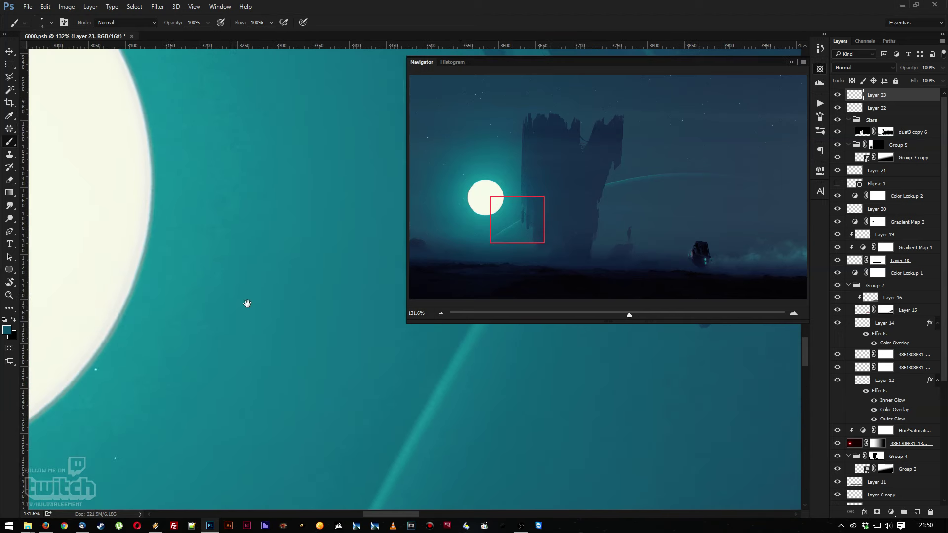
key("i")
left_click_drag(163, 296, 157, 289)
scroll(322, 417, "down", 5)
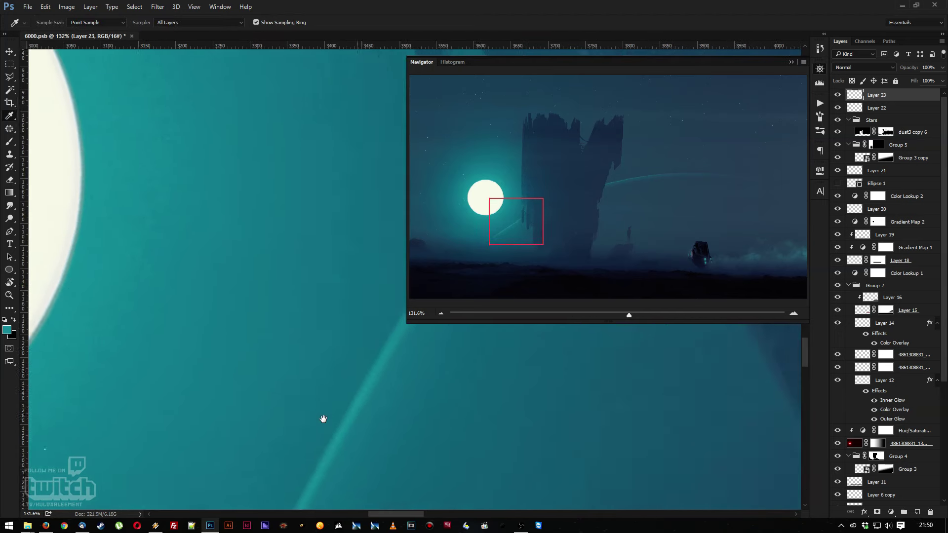
Paint a thin teal rim light along the sun-facing edge at the lower tip of the tower's long hanging slab
left_click_drag(347, 408, 349, 419)
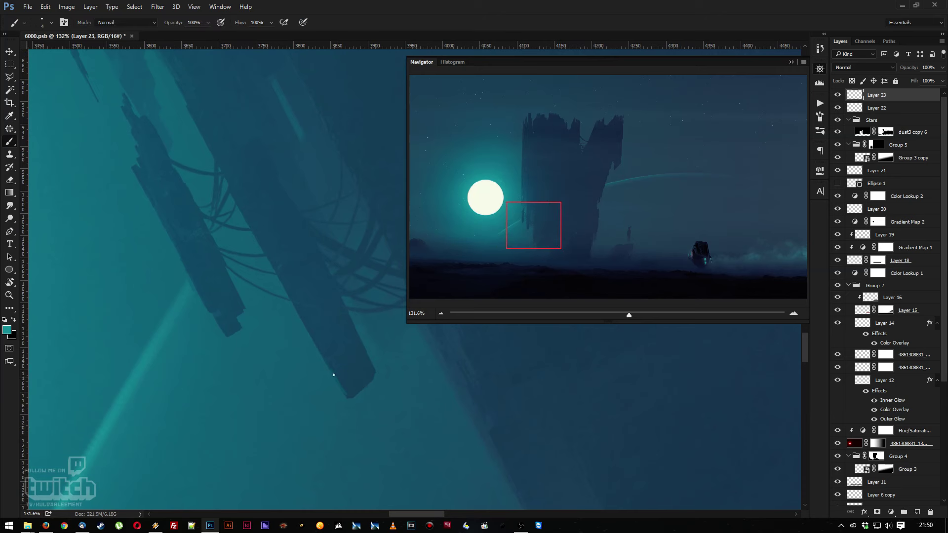
left_click_drag(334, 374, 341, 388)
mouse_move(225, 281)
left_mouse_down()
mouse_move(264, 318)
mouse_move(274, 310)
left_mouse_up()
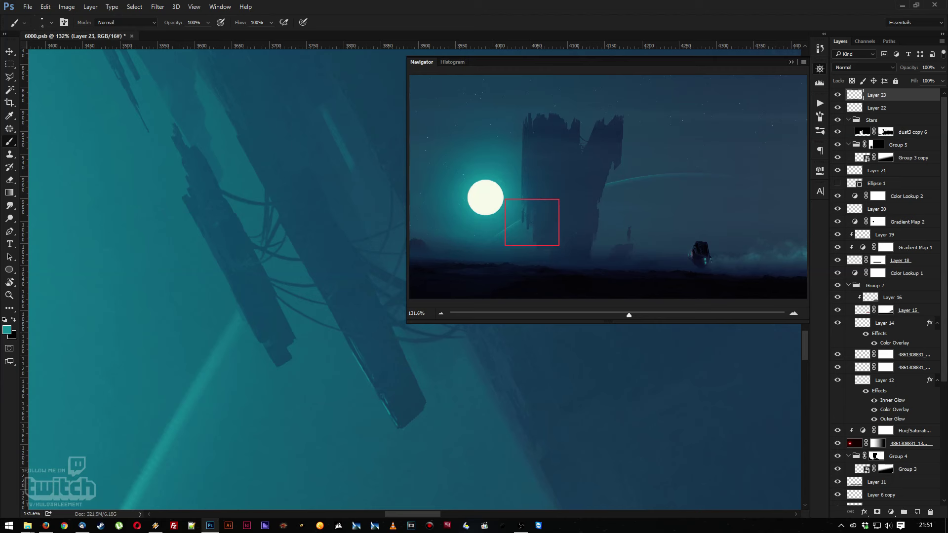
key("alt+Tab")
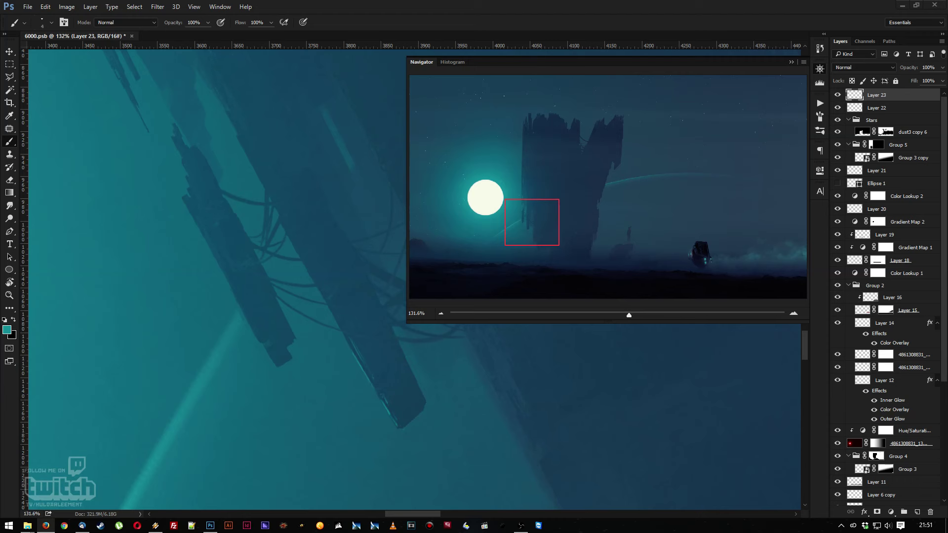
Paint teal rim light along the sun-facing edge of the smaller hanging fragment and add small highlight details on its surface
left_click(260, 300)
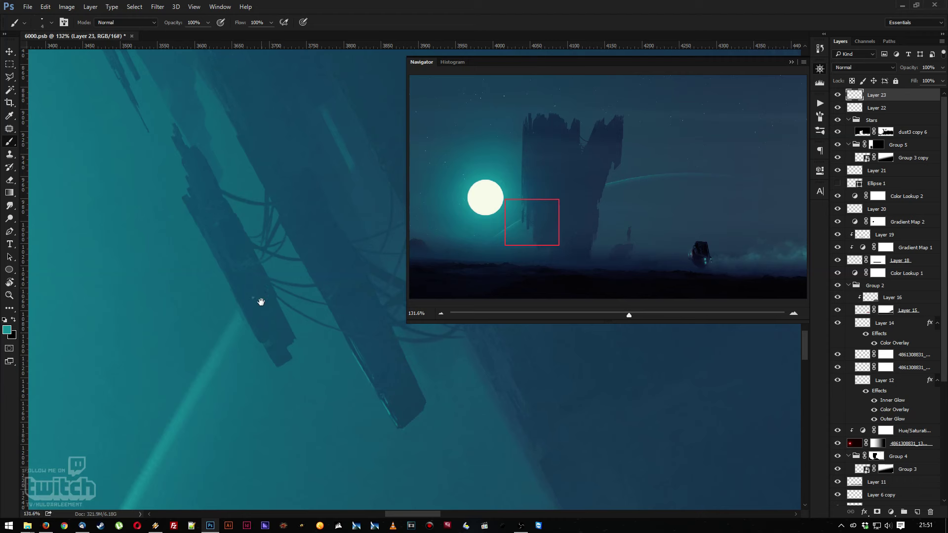
left_click_drag(261, 302, 318, 296)
key("e")
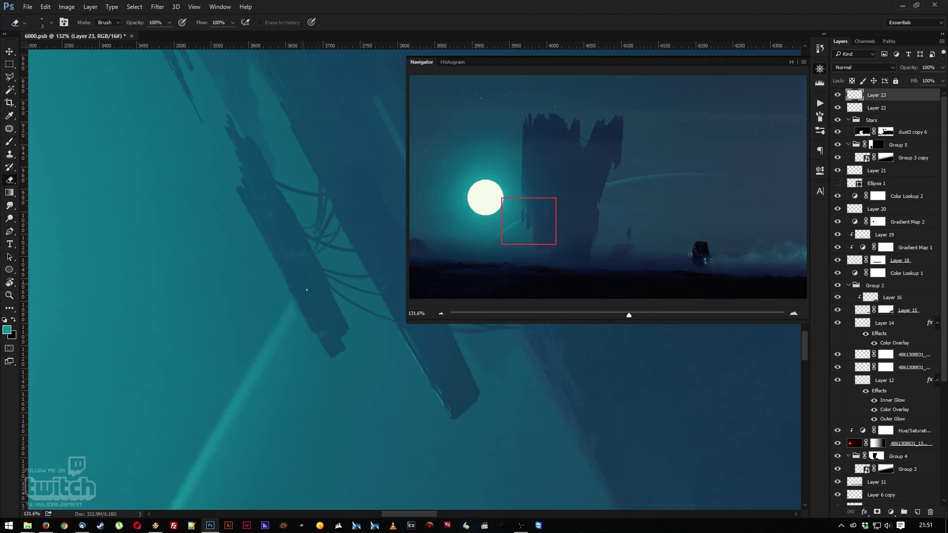
key("b")
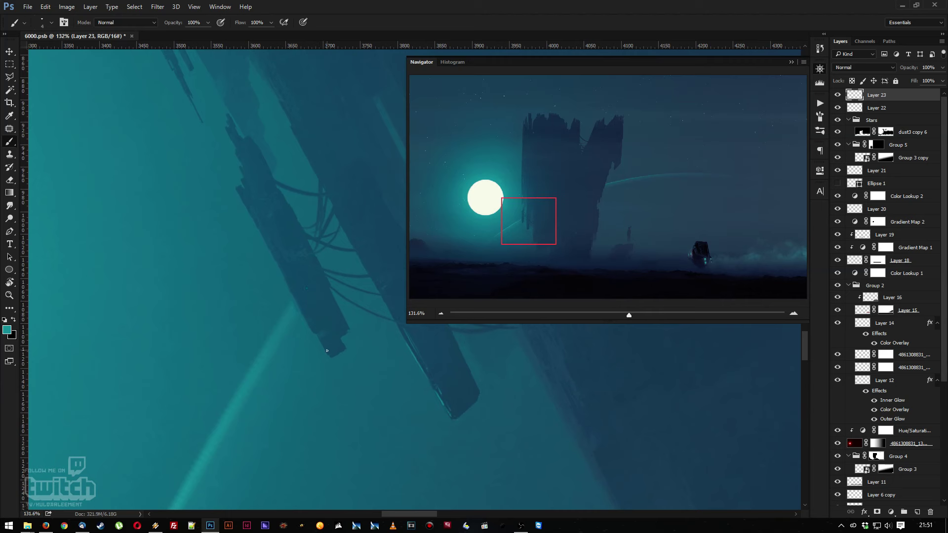
left_click_drag(321, 344, 322, 346)
left_click_drag(301, 311, 291, 294)
mouse_move(265, 242)
left_mouse_down()
mouse_move(249, 215)
mouse_move(289, 257)
left_mouse_up()
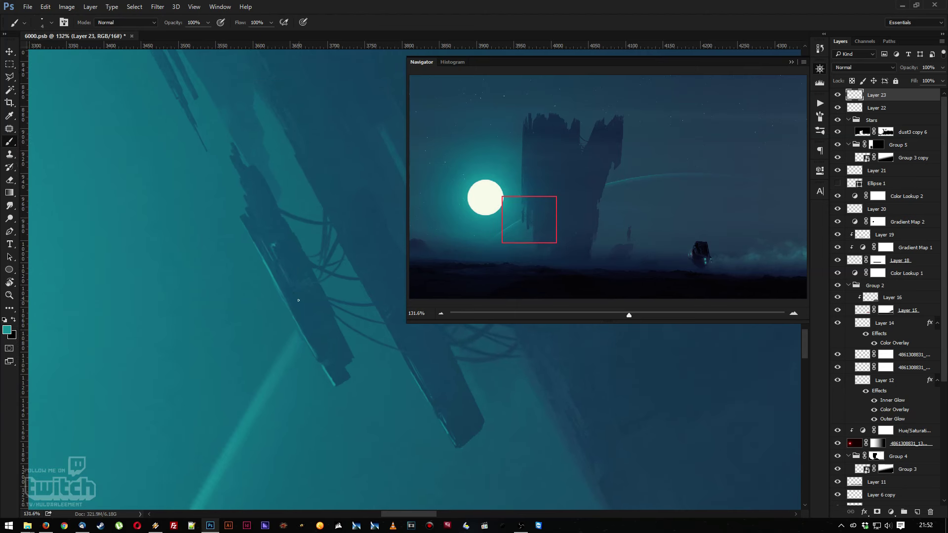
Extend the teal rim light up the long slab and add thin highlights to the splinters hanging above the smaller fragment
left_click_drag(360, 334, 309, 334)
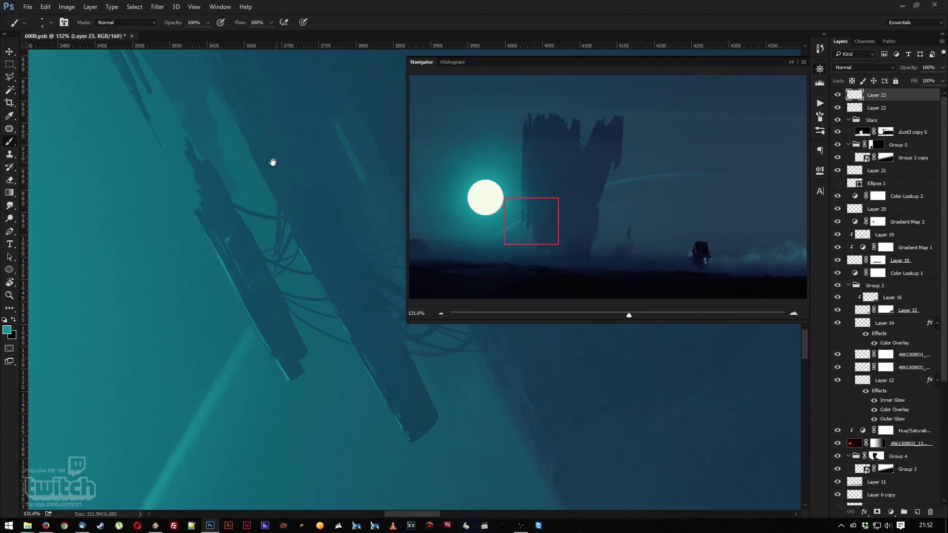
left_click_drag(281, 237, 362, 330)
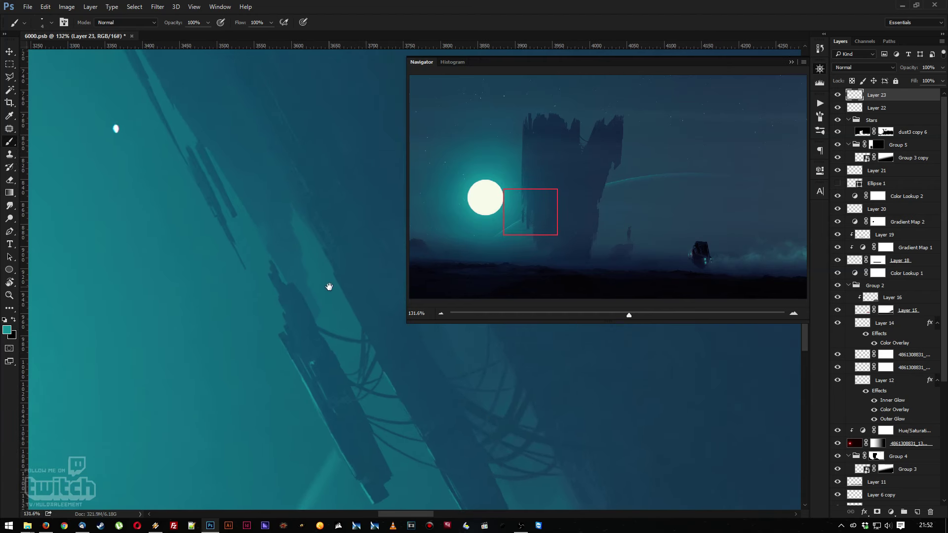
left_click_drag(229, 207, 305, 287)
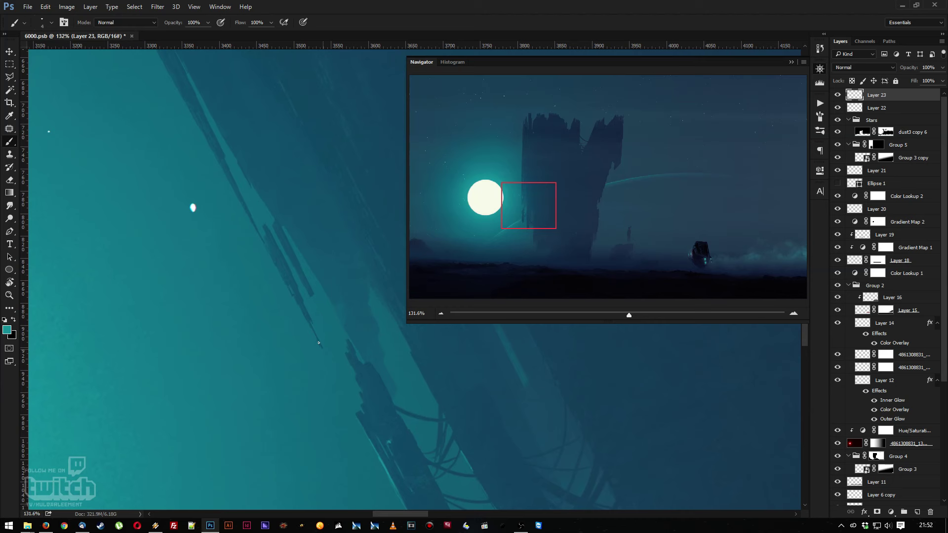
mouse_move(300, 310)
left_mouse_down()
mouse_move(299, 283)
mouse_move(308, 292)
mouse_move(294, 267)
left_mouse_up()
left_click_drag(323, 284, 276, 231)
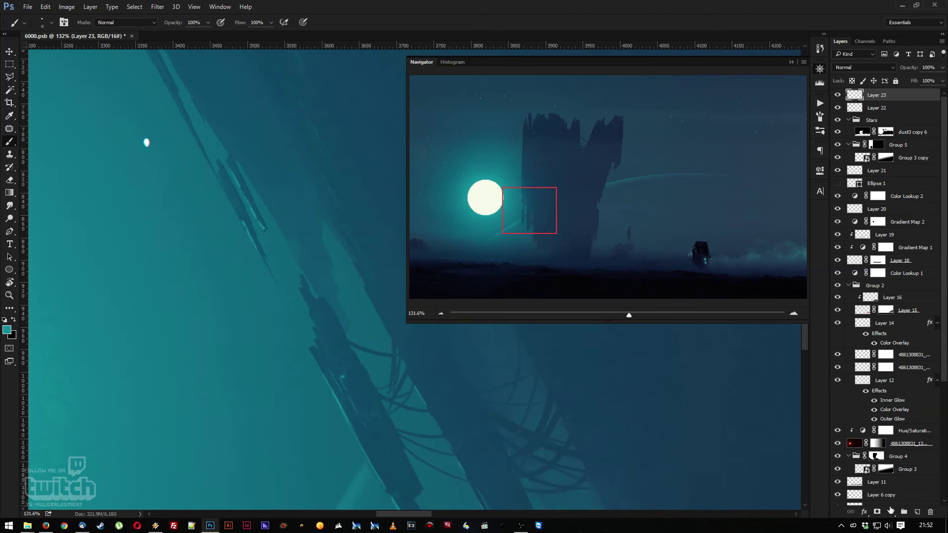
Add a new layer on top of the stack and set its blend mode to Color Dodge
left_click(916, 512)
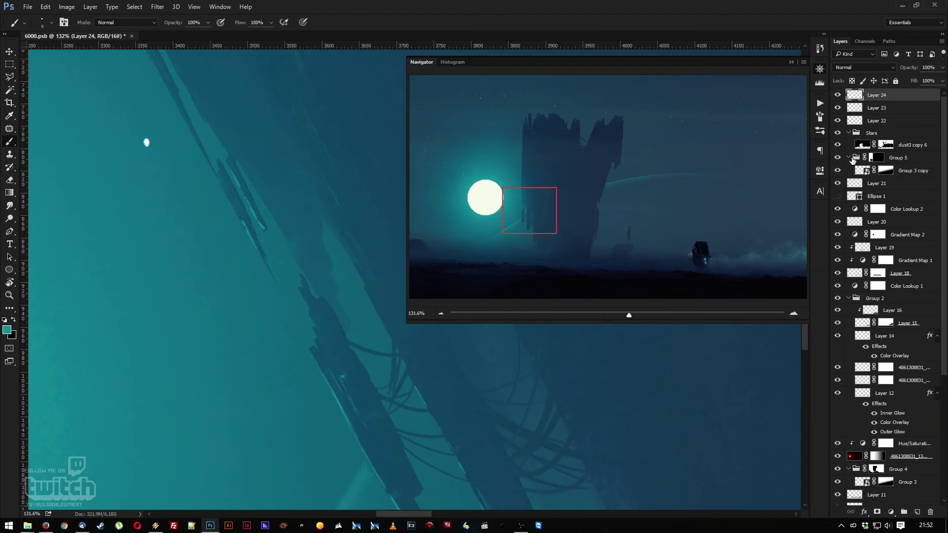
left_click(842, 67)
left_click(850, 148)
Paint brighter teal streaks along the tower's sun-facing edges and upper splinters on the Color Dodge layer
left_click_drag(371, 300, 388, 334)
scroll(317, 190, "up", 5)
scroll(364, 346, "left", 2)
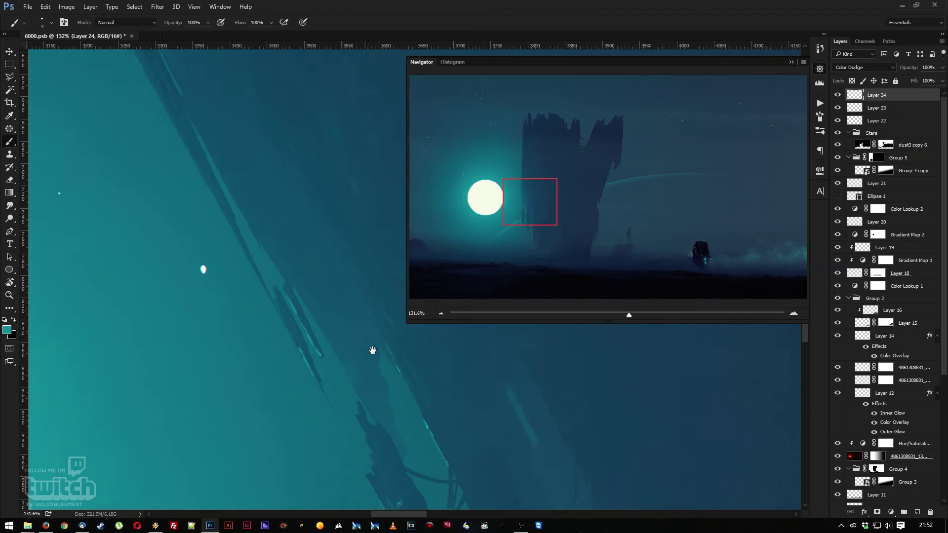
left_click(402, 393, "shift")
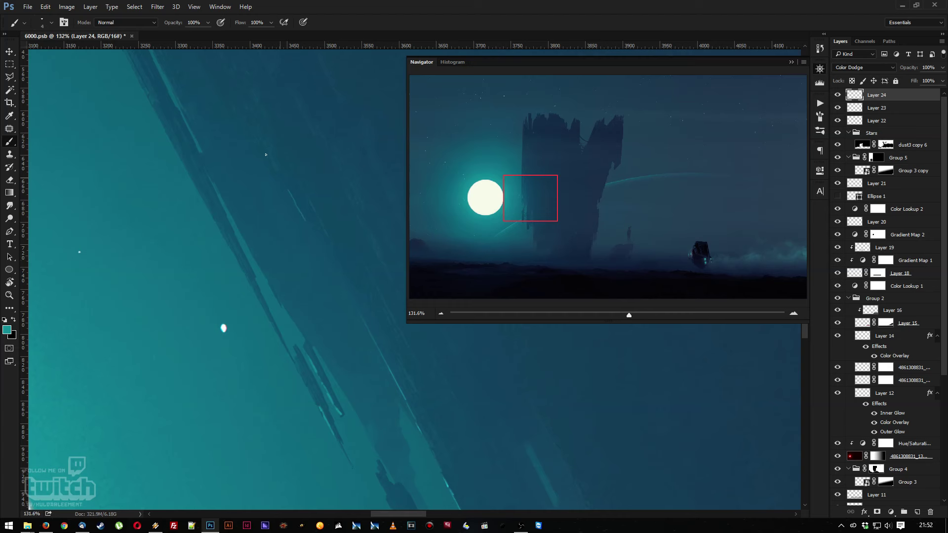
left_click_drag(266, 154, 320, 234)
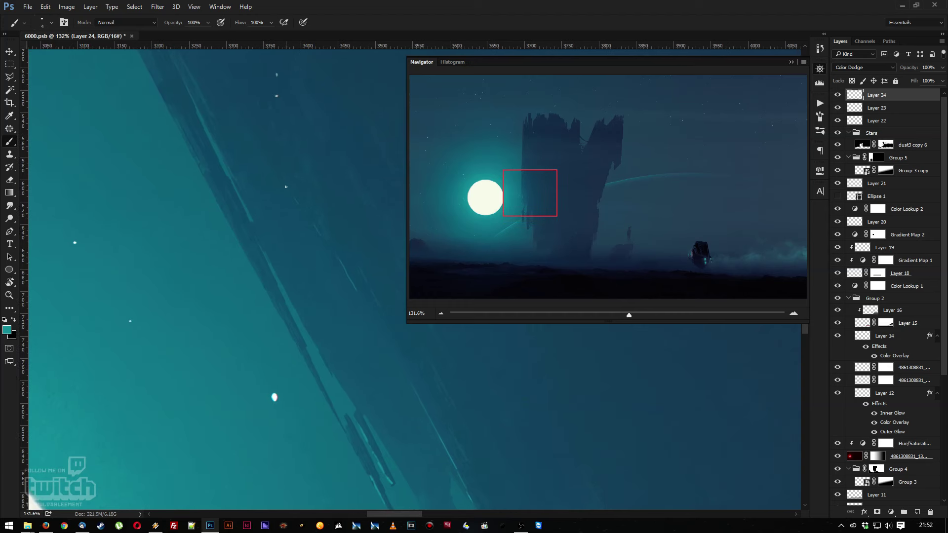
left_click_drag(269, 264, 285, 197)
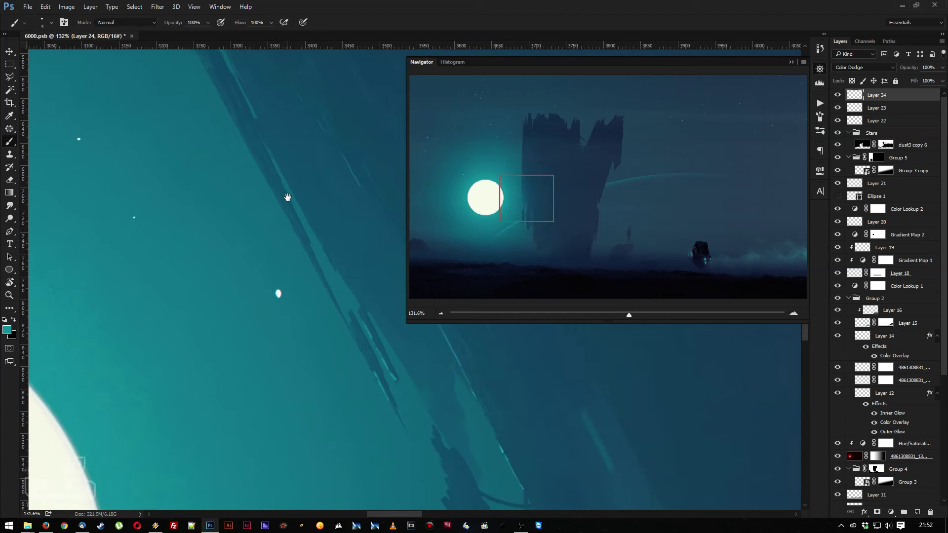
Set the Eraser to a soft round brush at 95 px with 0% hardness
key("e")
right_click(316, 175)
left_click(401, 269)
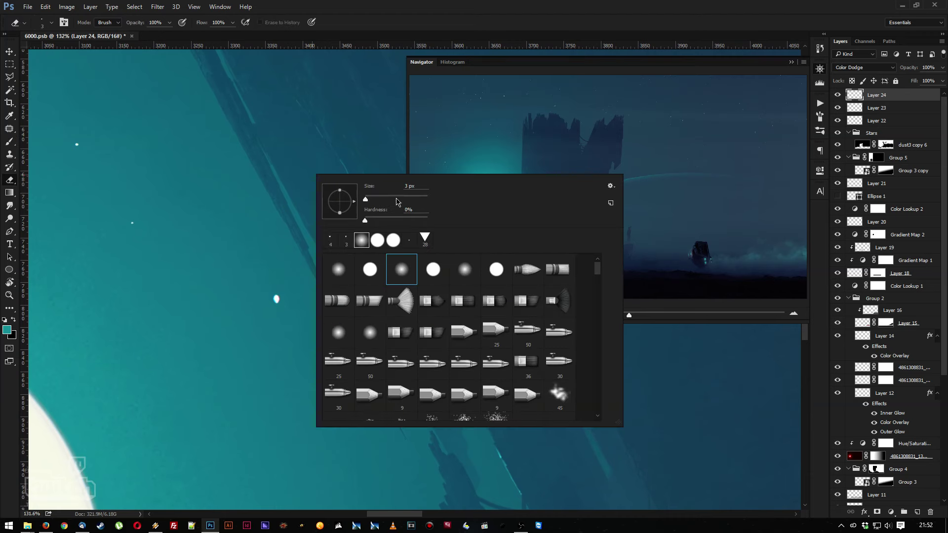
left_click(409, 185)
type("95")
key("Return")
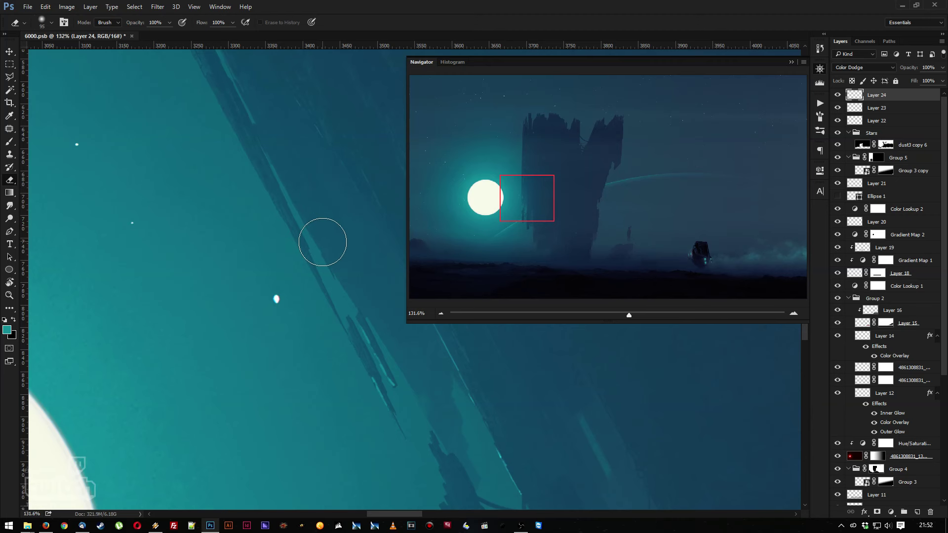
Paint thin bright teal highlights with the Brush along the tower's sun-facing splinters above the smaller hanging fragment
key("b")
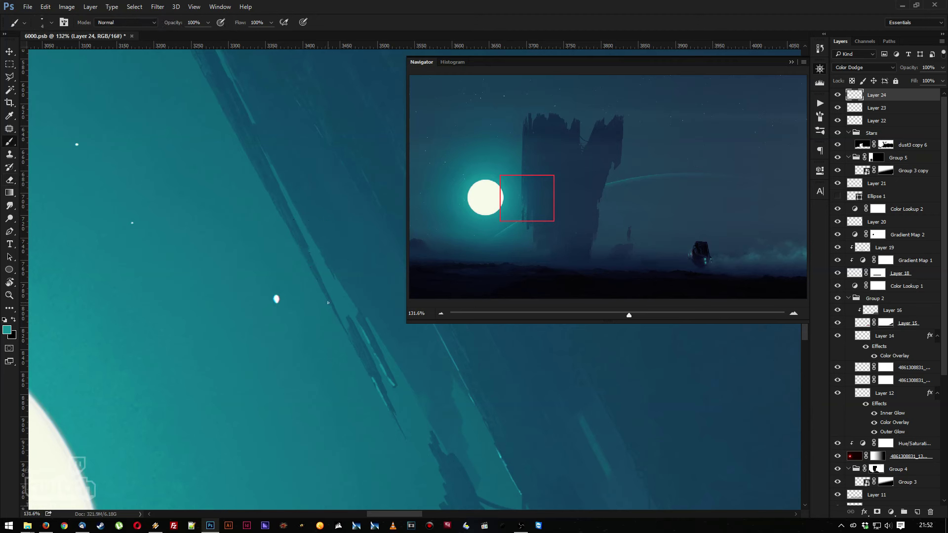
left_click_drag(312, 273, 305, 262)
left_click_drag(278, 214, 248, 160)
left_click_drag(427, 405, 334, 306)
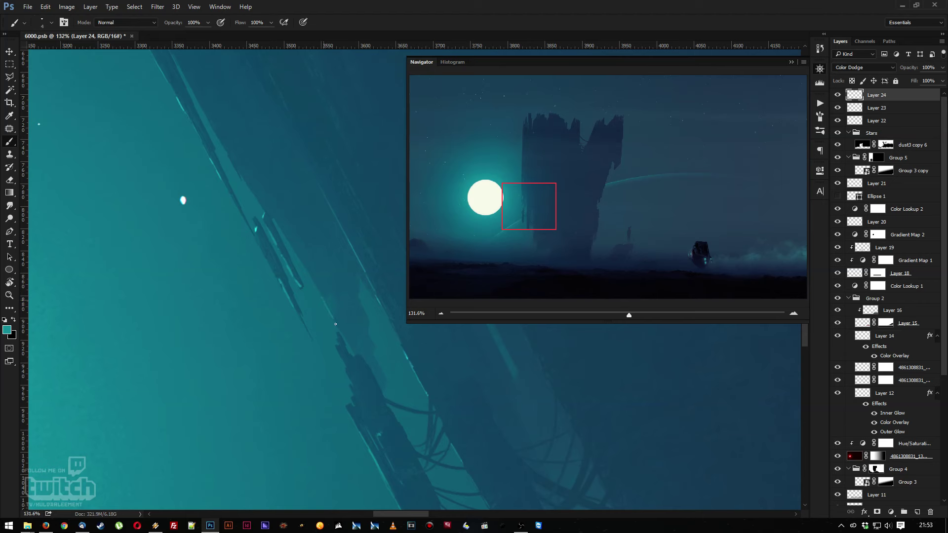
mouse_move(340, 333)
left_mouse_down()
mouse_move(349, 346)
mouse_move(176, 237)
mouse_move(448, 419)
mouse_move(434, 370)
mouse_move(252, 355)
mouse_move(349, 243)
left_mouse_up()
Rotate the canvas to about -170° and paint a fine teal highlight on the smaller hanging fragment's surface
key("r")
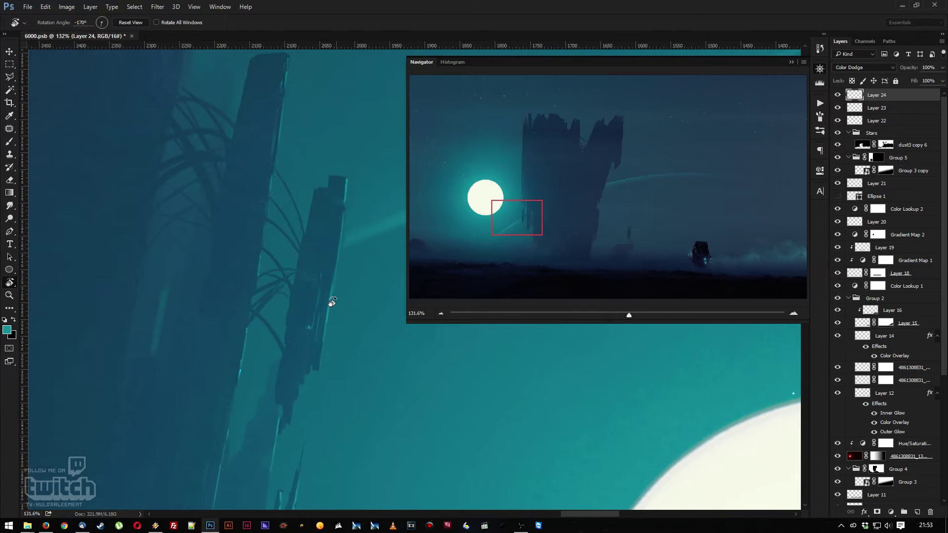
key("b")
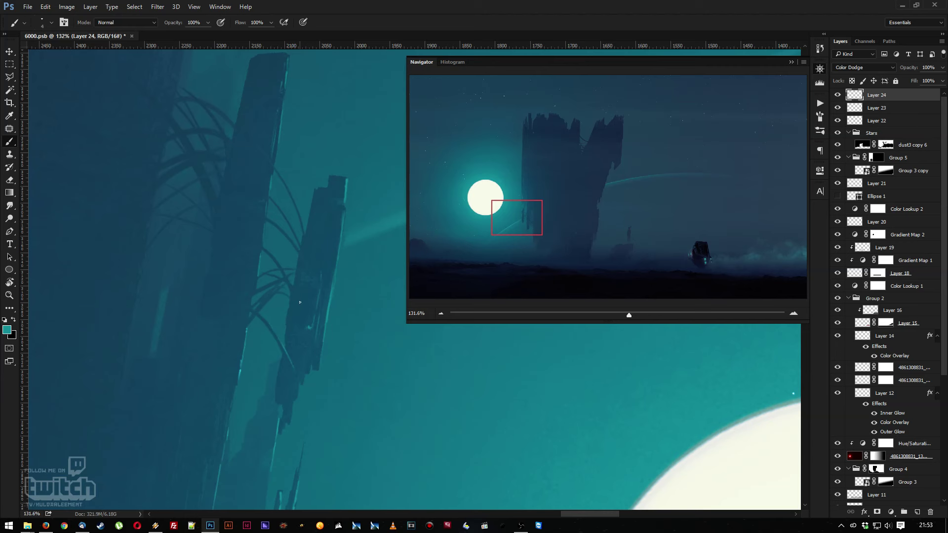
mouse_move(296, 294)
left_mouse_down()
mouse_move(283, 271)
mouse_move(298, 293)
mouse_move(316, 276)
mouse_move(319, 291)
mouse_move(291, 241)
left_mouse_up()
Return the canvas to upright and examine the tower's rim light both close up and within the whole composition
key("r")
left_click_drag(175, 138, 456, 289)
key("z")
scroll(266, 239, "down", 8)
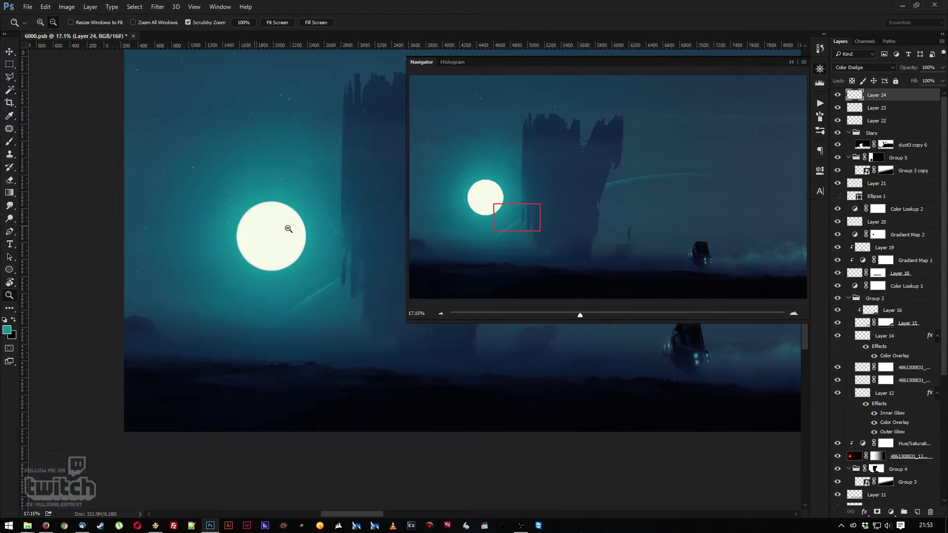
scroll(287, 290, "up", 8)
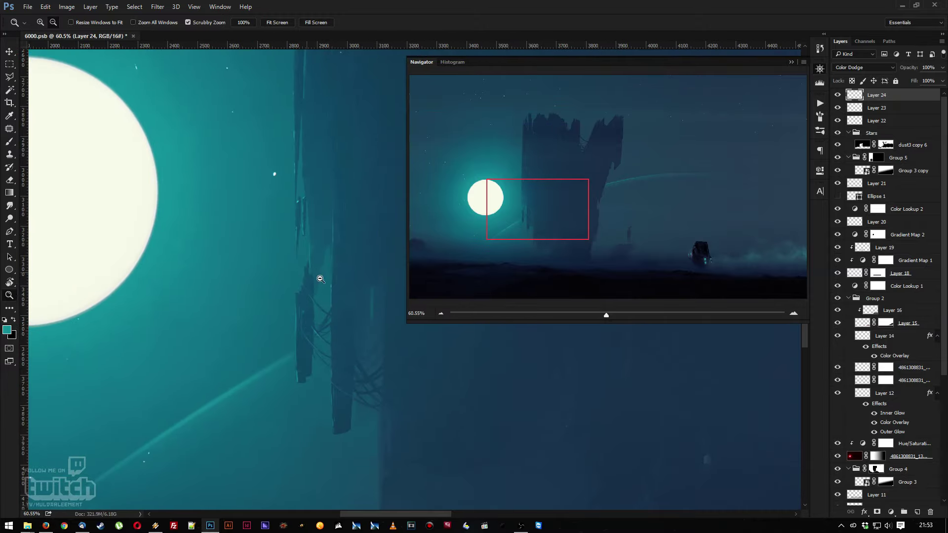
scroll(297, 276, "down", 4)
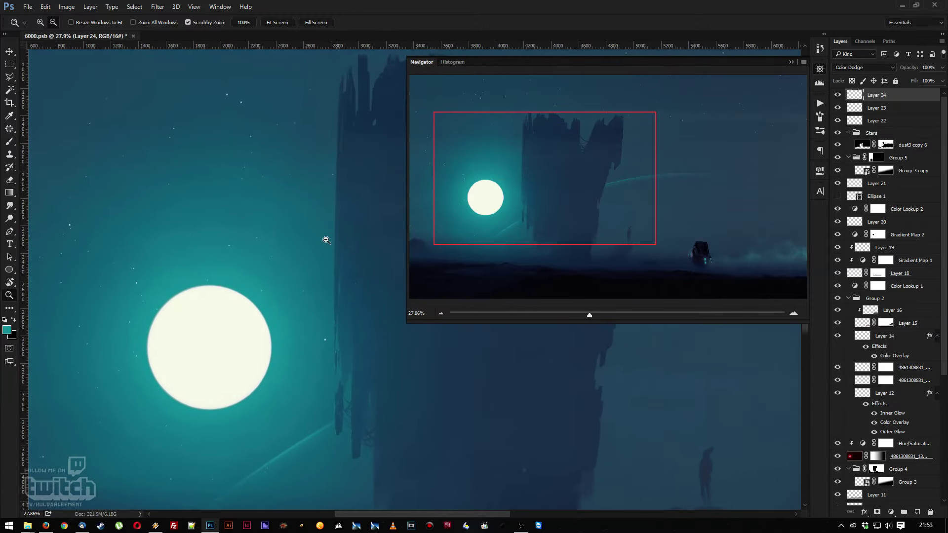
Paint a thin straight teal highlight along the tower's moon-facing edge on Layer 24
scroll(341, 256, "up", 4)
key("r")
left_click_drag(232, 243, 292, 308)
key("b")
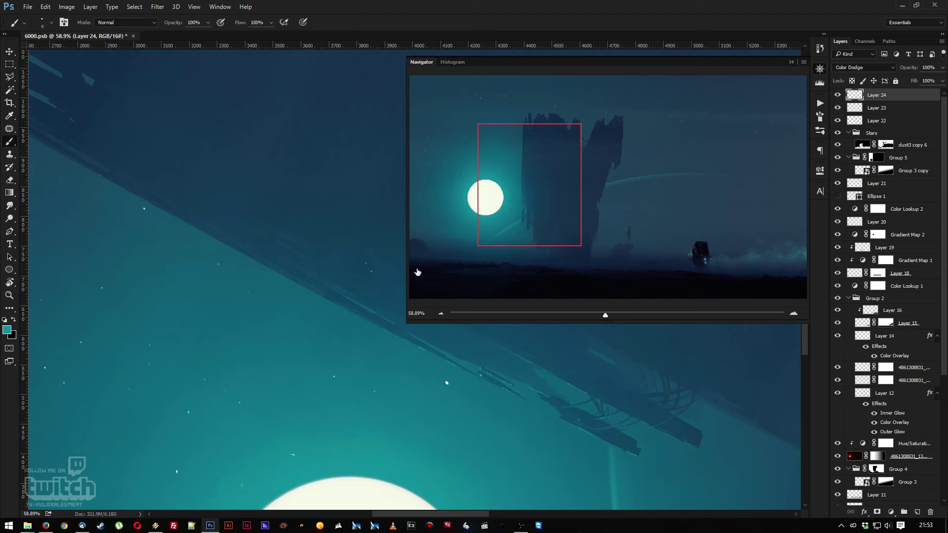
left_click(390, 334, "shift")
Fade the upper end of the tower's edge highlight on Layer 24 with the soft Eraser
key("e")
left_click(101, 171)
left_click_drag(101, 172, 174, 203)
key("z")
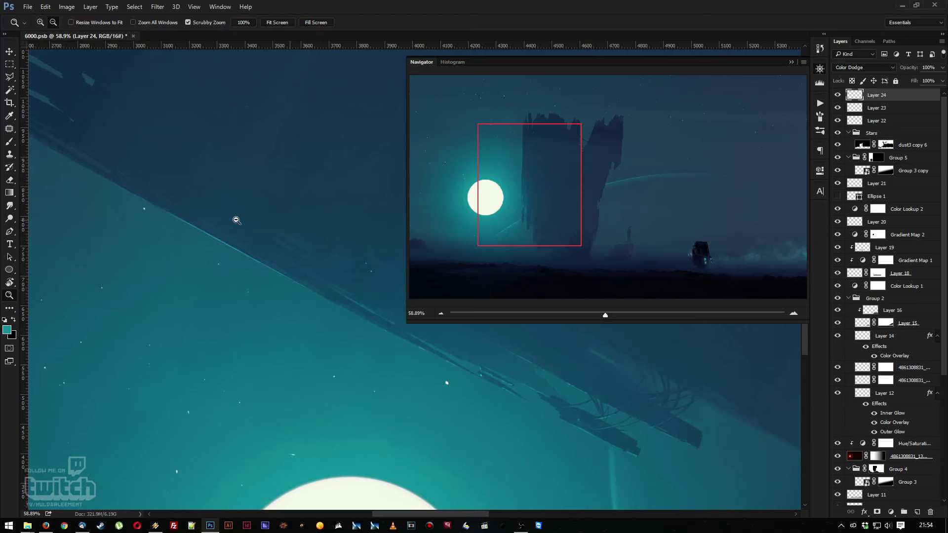
left_click_drag(236, 220, 212, 203)
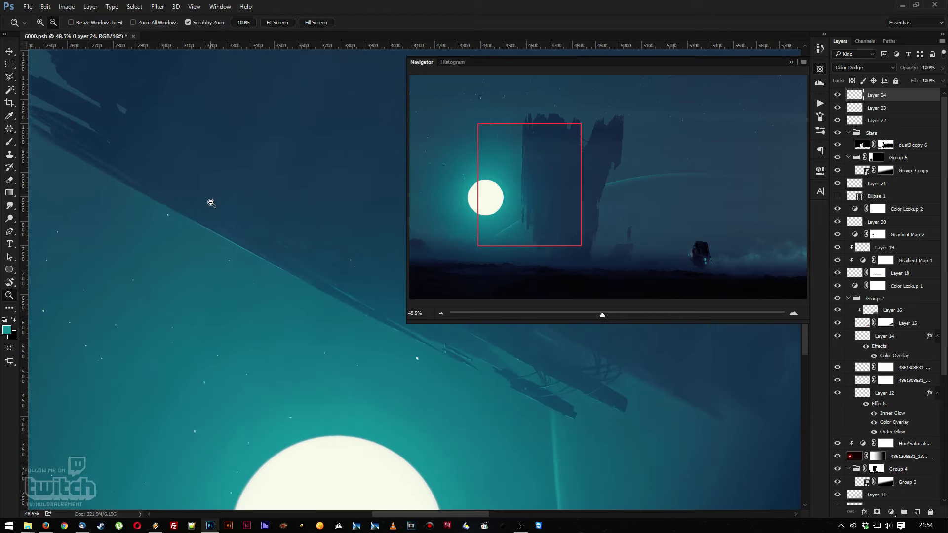
key("e")
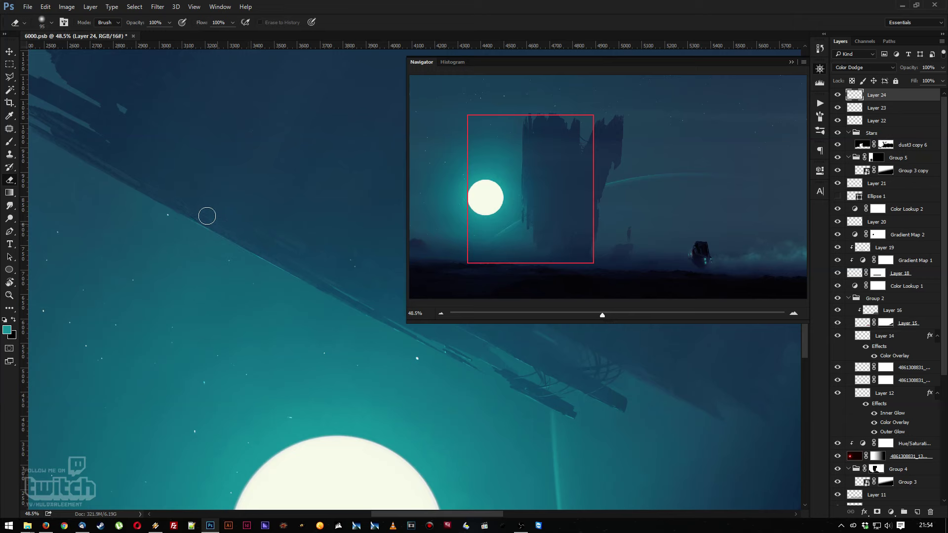
key("z")
mouse_move(327, 292)
left_mouse_down()
mouse_move(250, 342)
mouse_move(220, 260)
mouse_move(220, 208)
mouse_move(360, 153)
left_mouse_up()
key("r")
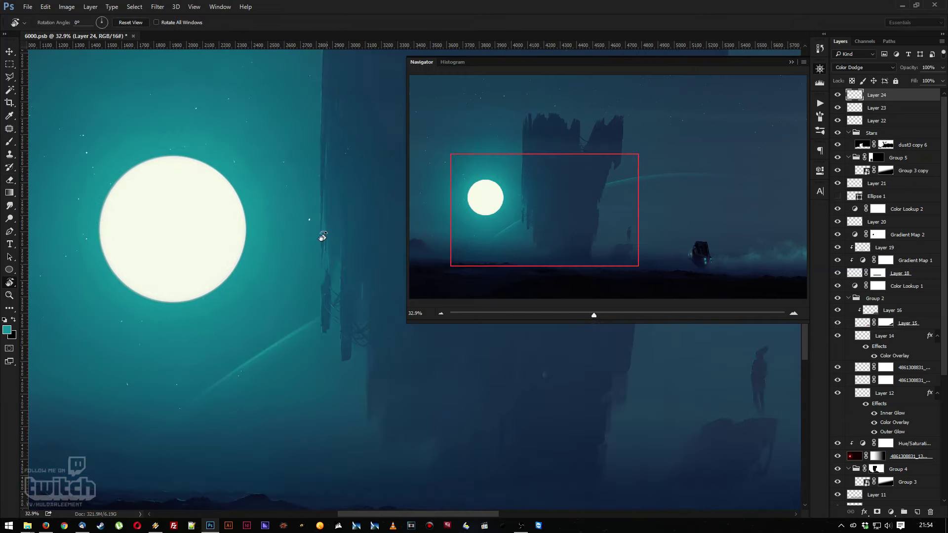
key("z")
left_click_drag(323, 236, 439, 321)
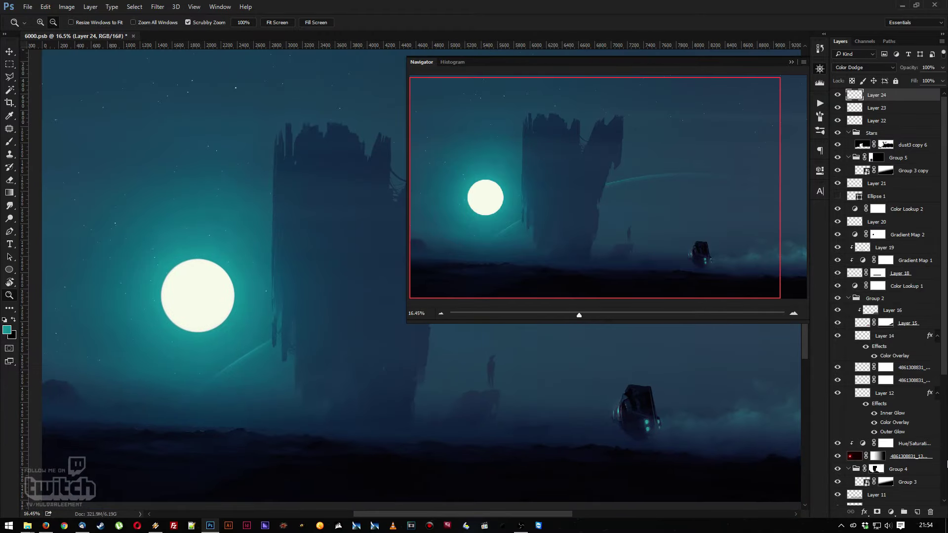
Duplicate the 67_3 layer inside Group 1
scroll(946, 454, "down", 5)
left_click(905, 437)
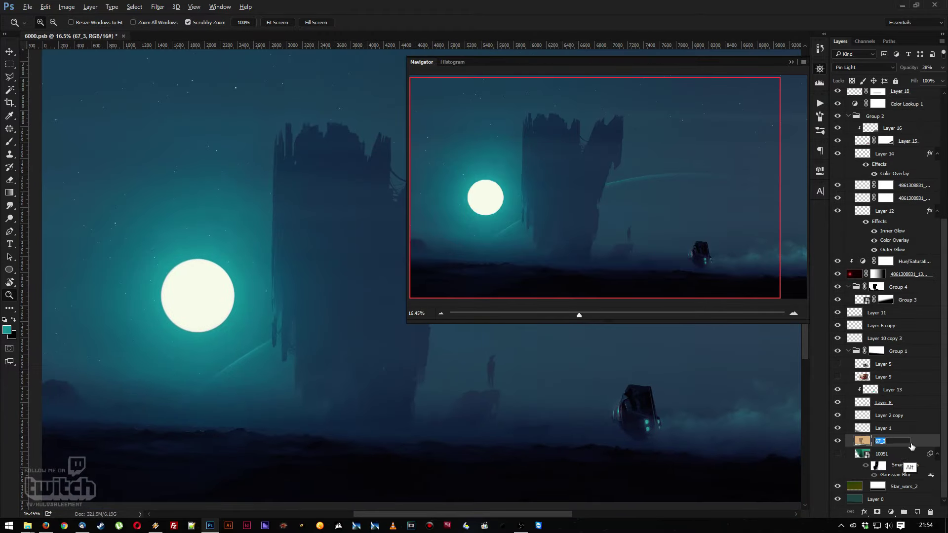
left_click(906, 433, "alt")
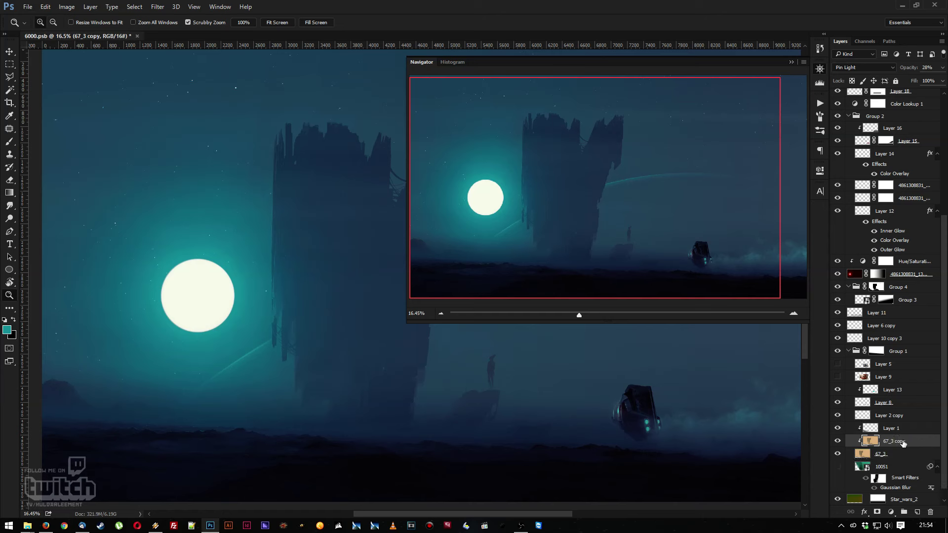
left_click(894, 442, "alt")
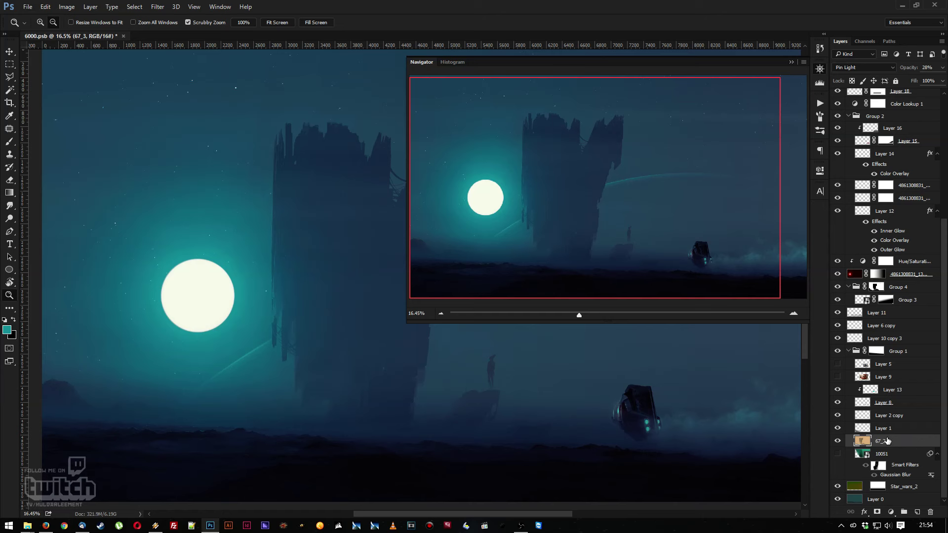
key("ctrl+j")
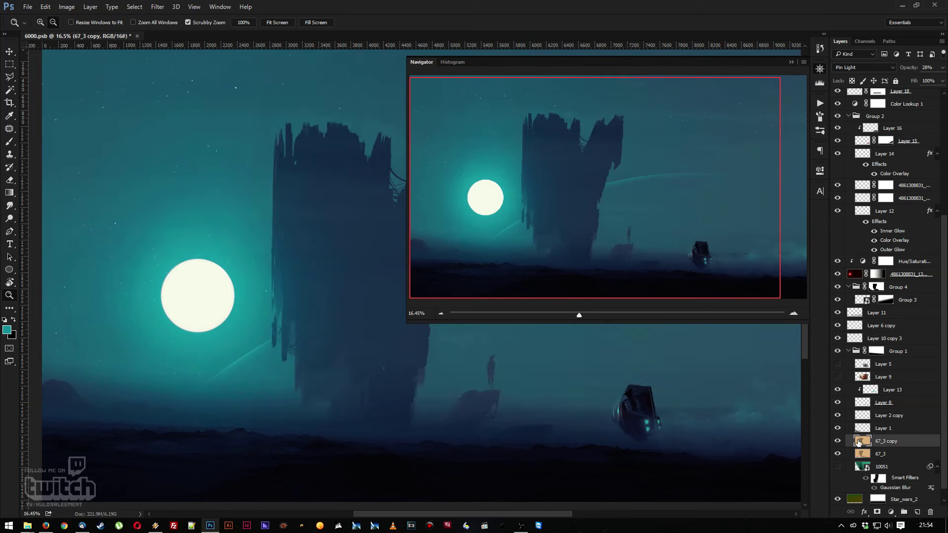
Brighten the 67_3 copy with Levels, setting the white input level to 194
key("ctrl+l")
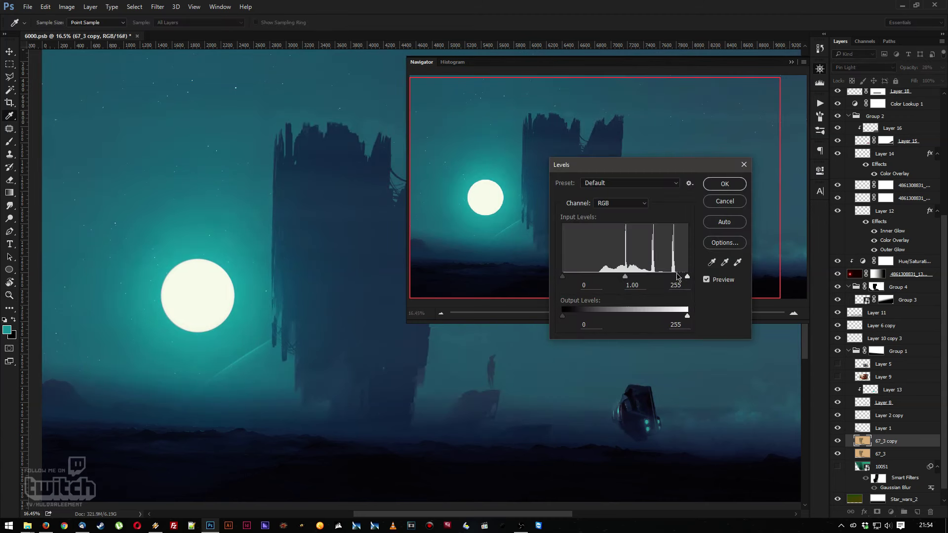
left_click_drag(686, 280, 658, 282)
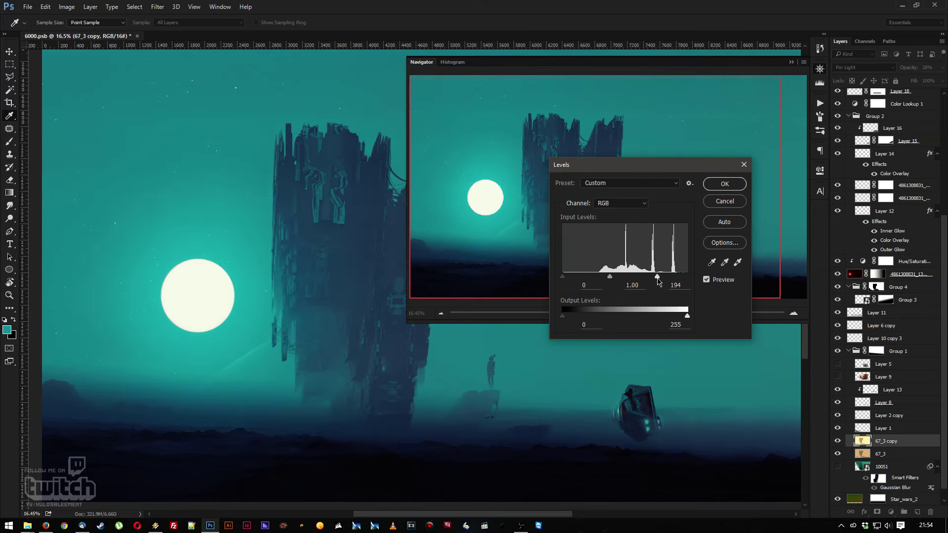
left_click(614, 278)
left_click(874, 477)
left_click(711, 185)
key("z")
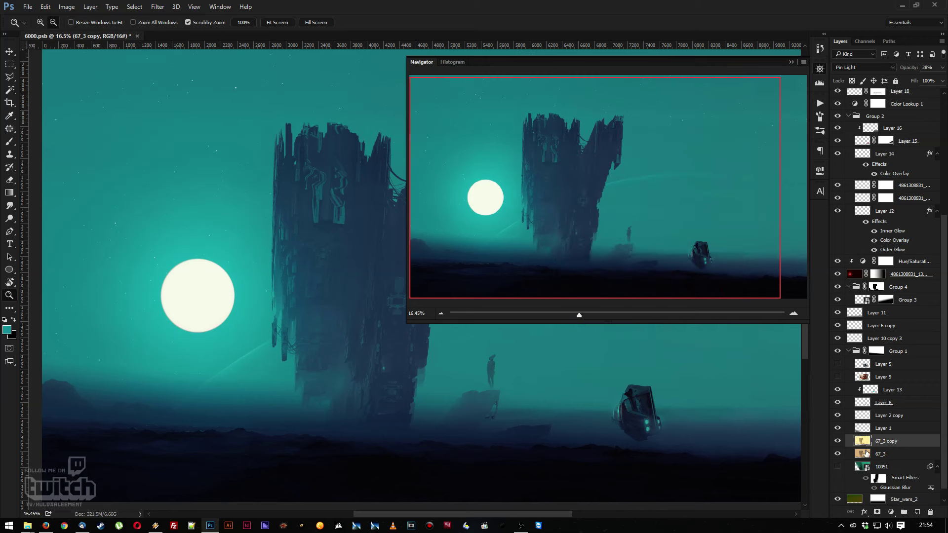
Add a black mask to the 67_3 copy and paint white with a large soft brush around the moon and the tower's lit side
left_click(876, 511)
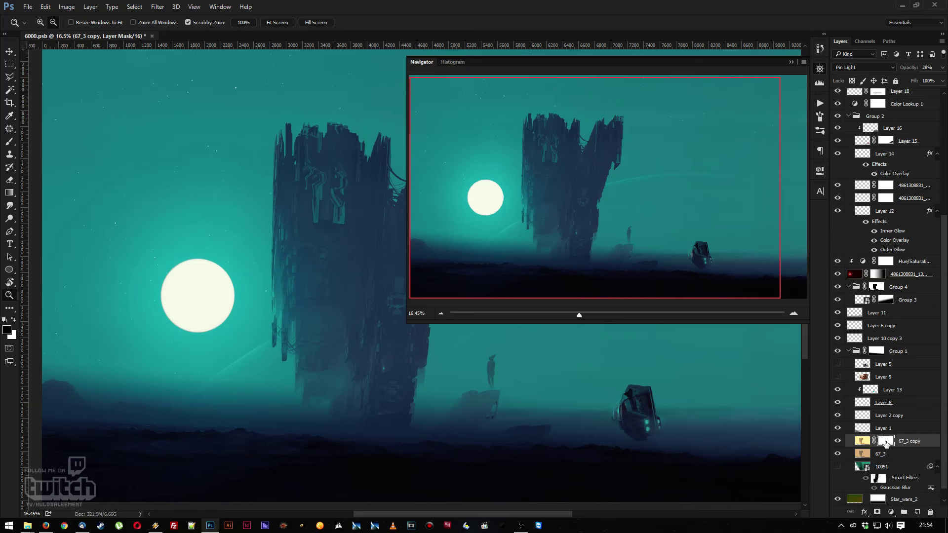
key("ctrl+i")
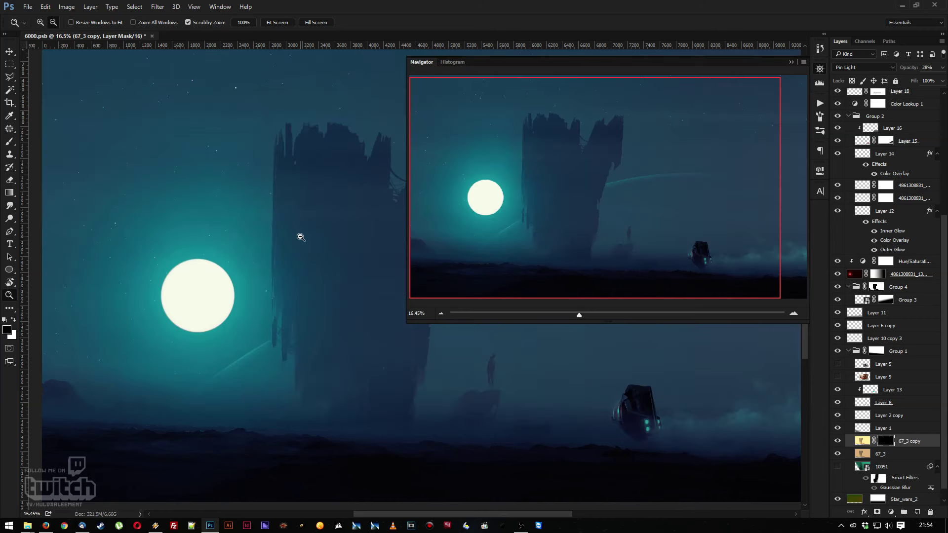
left_click_drag(300, 237, 309, 243)
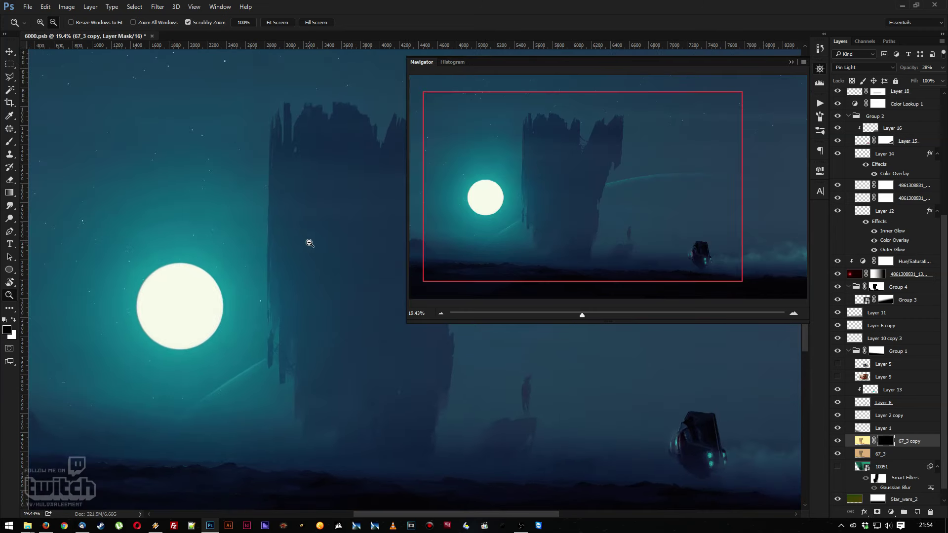
key("b")
right_click(323, 316)
left_click(407, 360)
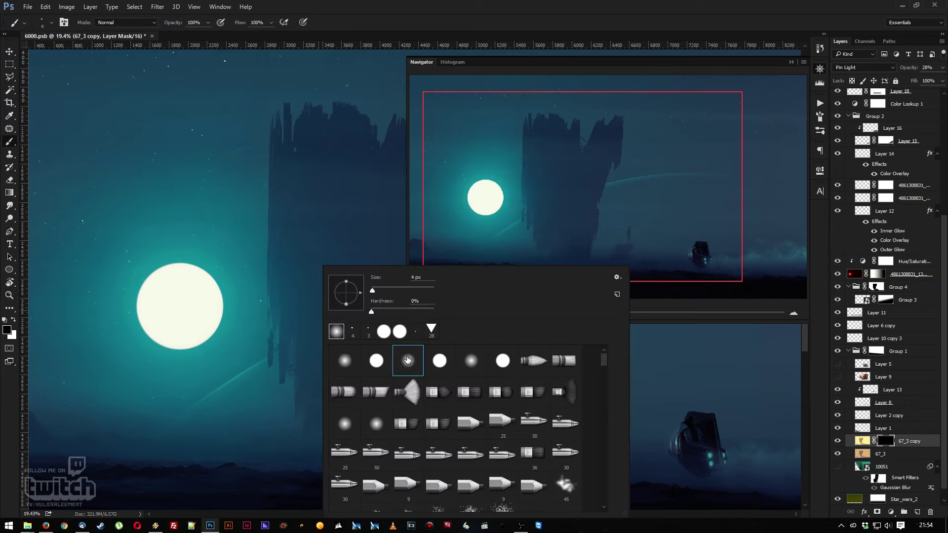
left_click(429, 290)
key("Return")
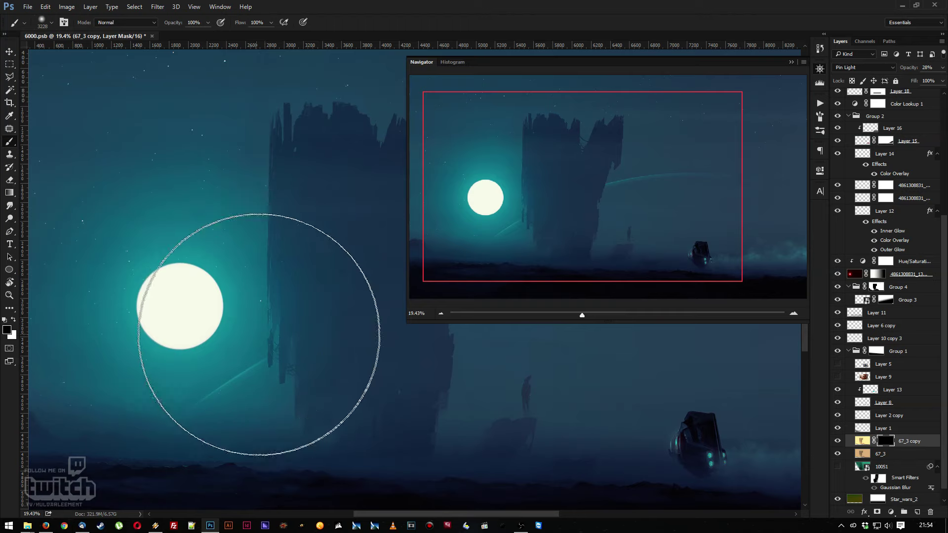
key("x")
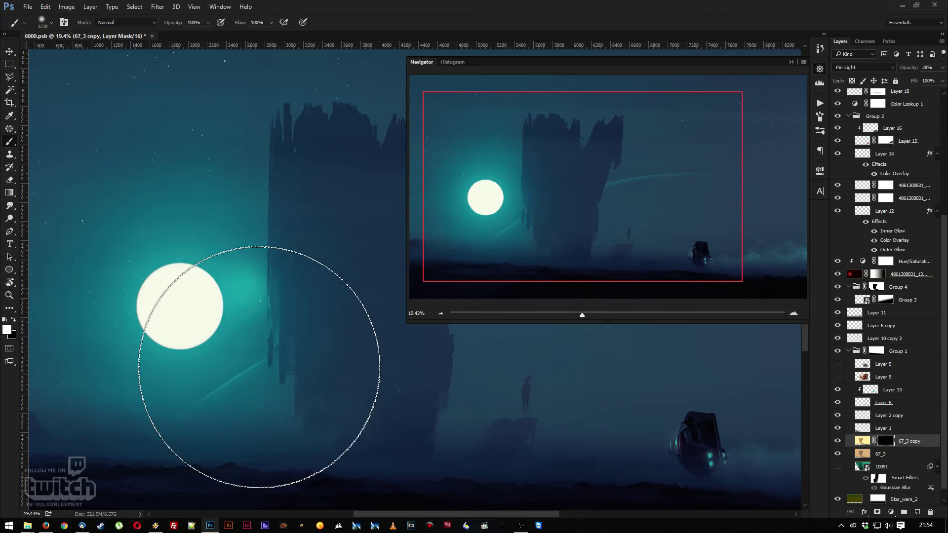
left_click(273, 331)
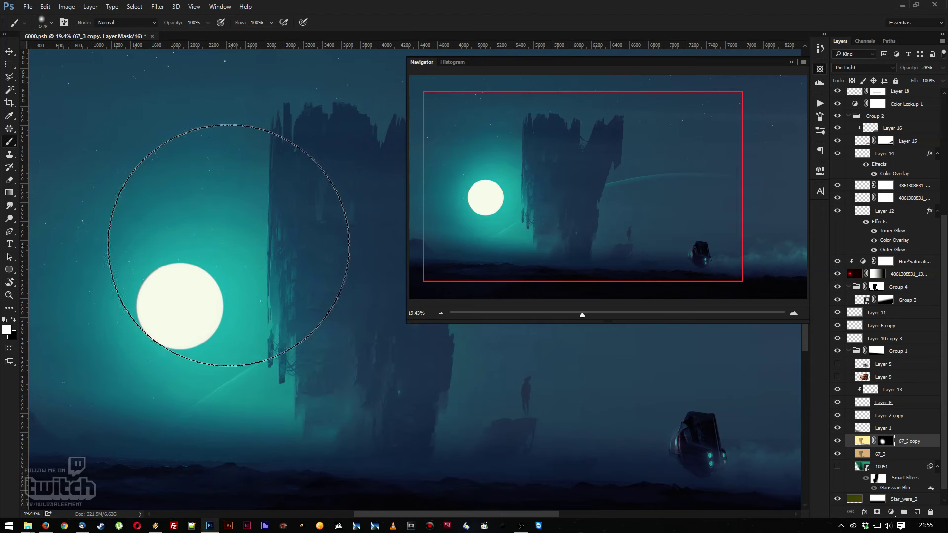
left_click_drag(221, 312, 236, 319)
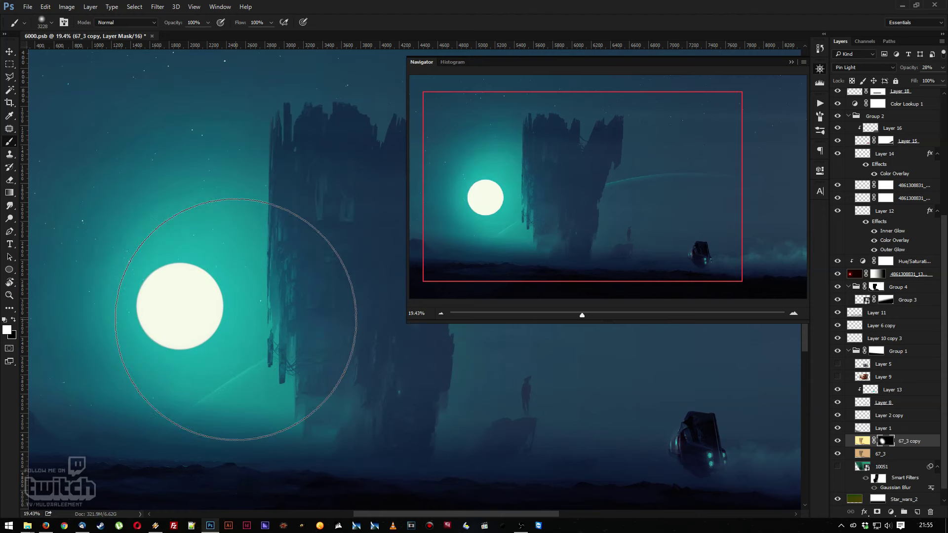
Put the 67_3 copy in a new group masked with an inverted copy of Group 4's layer mask
left_click(907, 444)
key("ctrl+g")
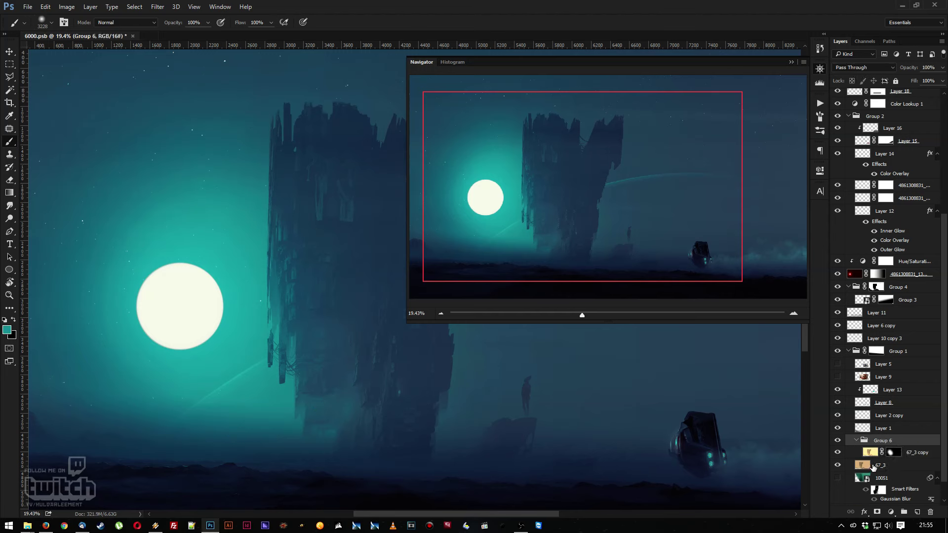
left_click_drag(876, 288, 879, 442)
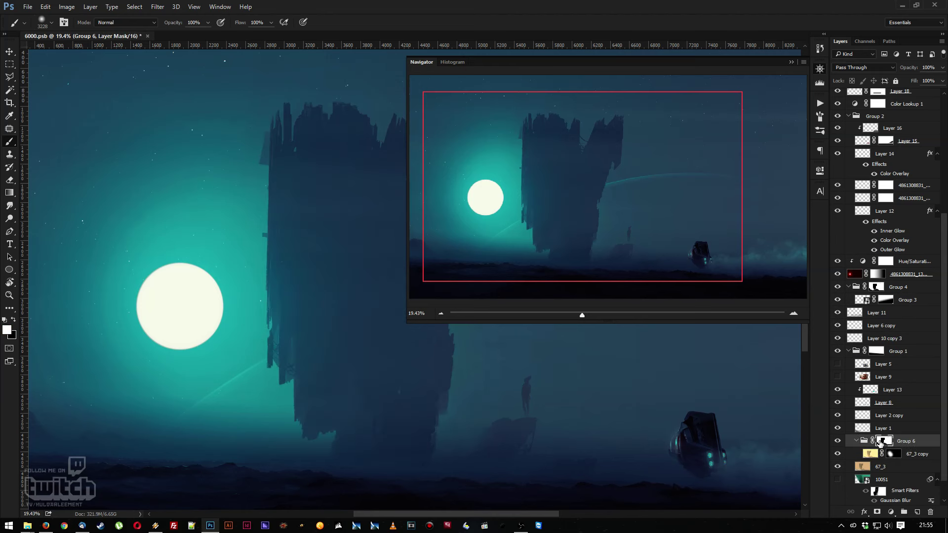
double_click(876, 447)
key("ctrl+i")
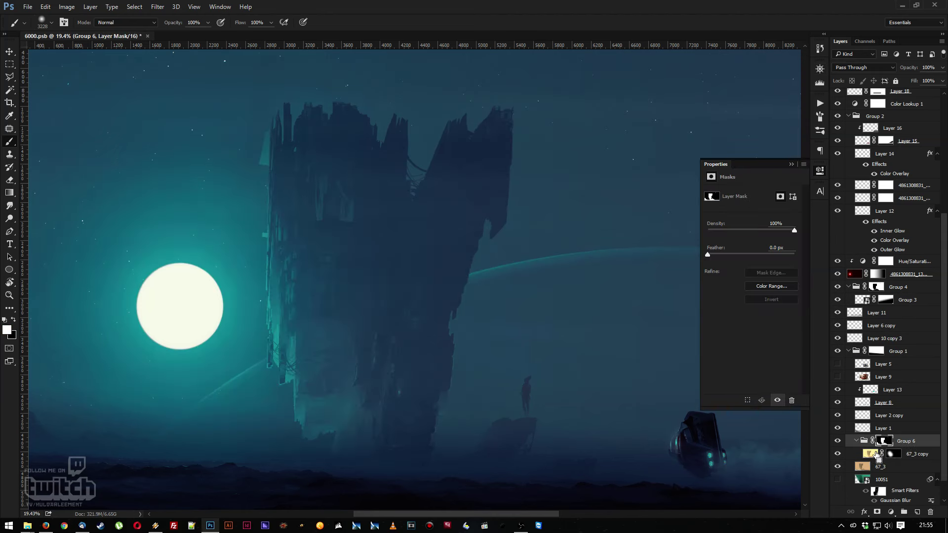
Merge Group 6 and move the merged layer directly below Layer 22, above the Stars group
key("z")
mouse_move(370, 340)
left_mouse_down()
mouse_move(332, 311)
mouse_move(379, 324)
left_mouse_up()
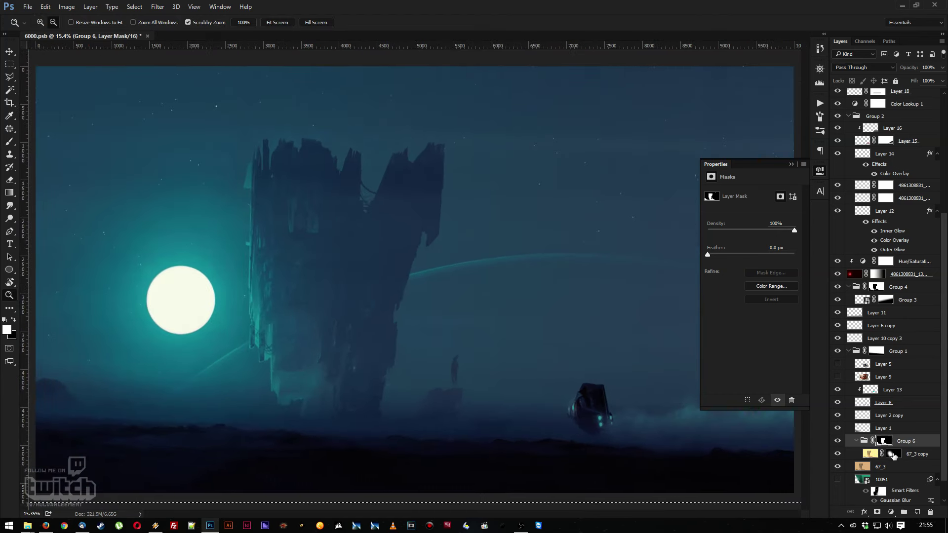
right_click(916, 444)
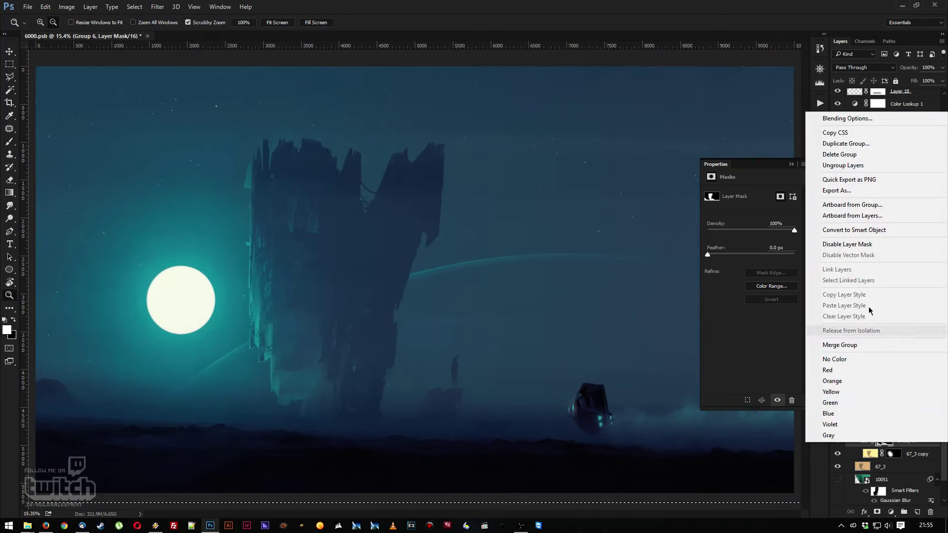
left_click(847, 351)
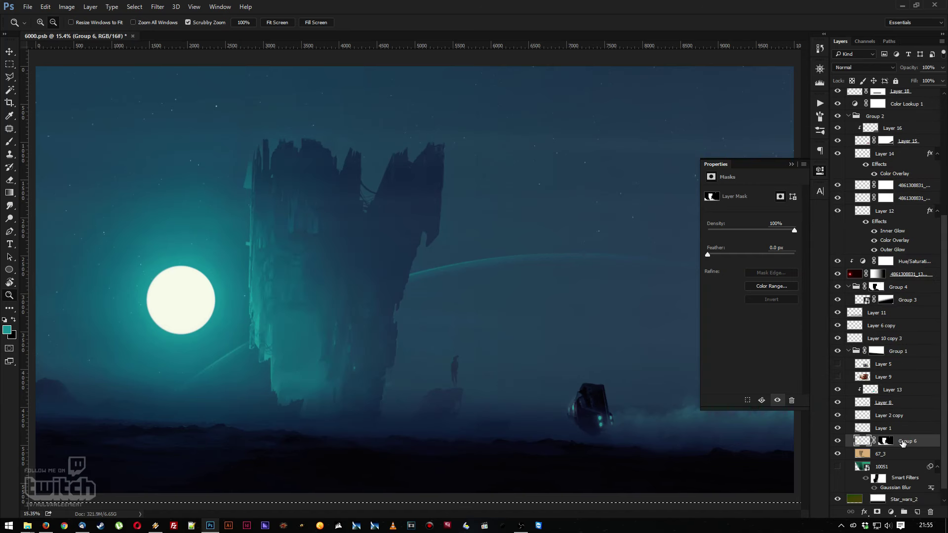
left_click_drag(902, 443, 914, 124)
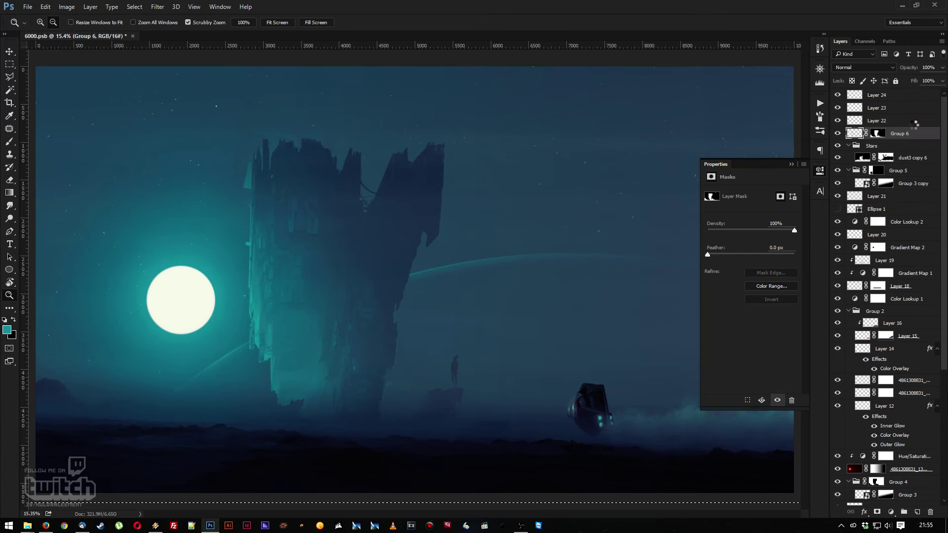
Try blend modes on the merged Group 6 layer, from Color Dodge through Hard Light and Vivid Light to Hard Mix
left_click(863, 67)
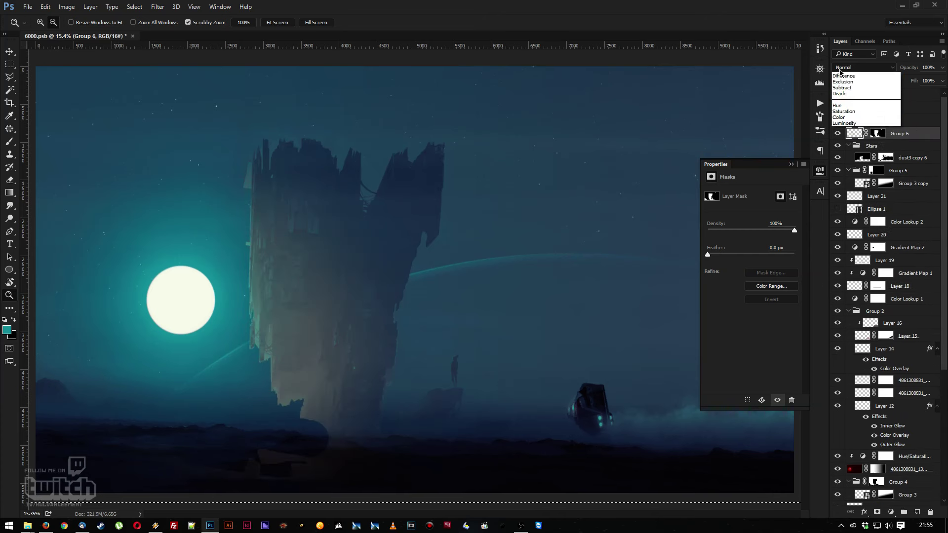
left_click(849, 142)
key("shift+plus")
key("shift+plus")
key("shift+plus")
key("shift+plus")
key("shift+plus")
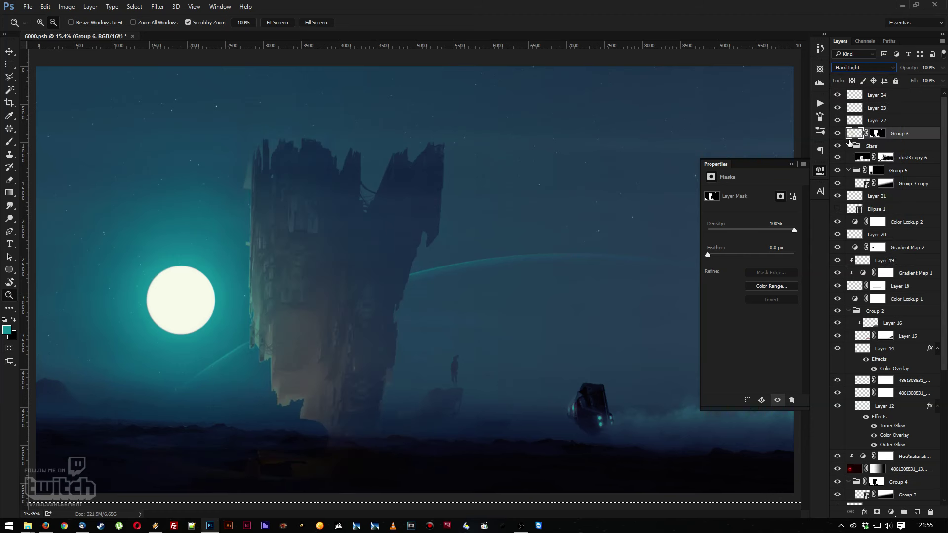
key("shift+plus")
key("shift+minus")
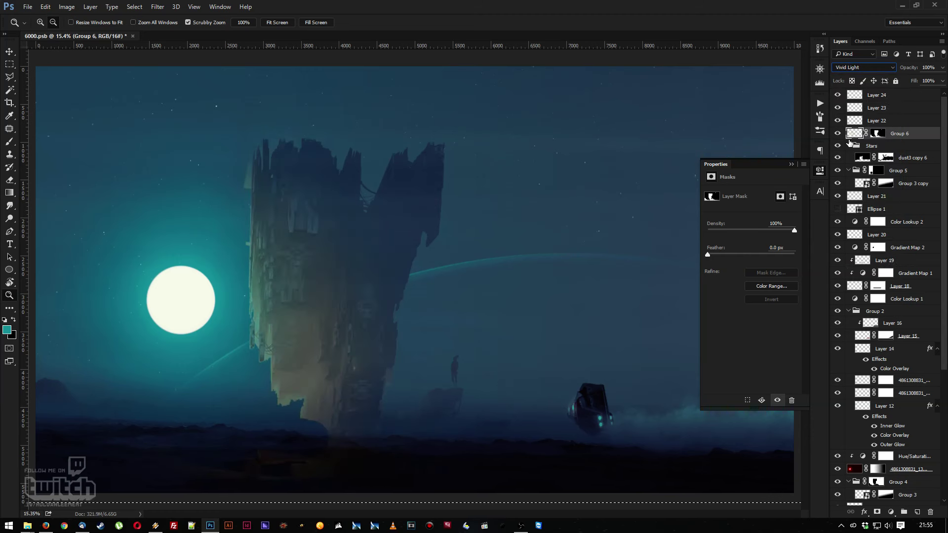
key("shift+plus")
key("shift+plus")
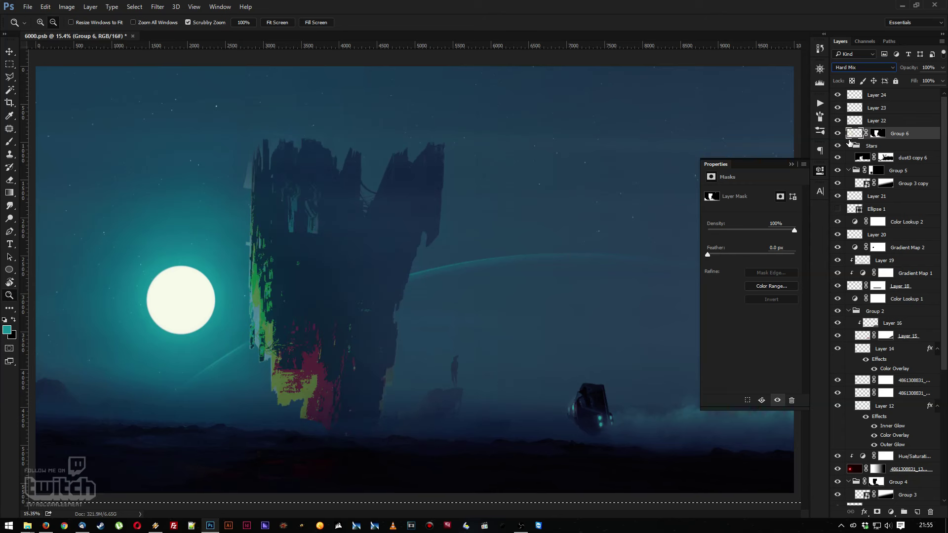
Try darkening blend modes on the Group 6 layer and settle on Overlay
left_click(847, 67)
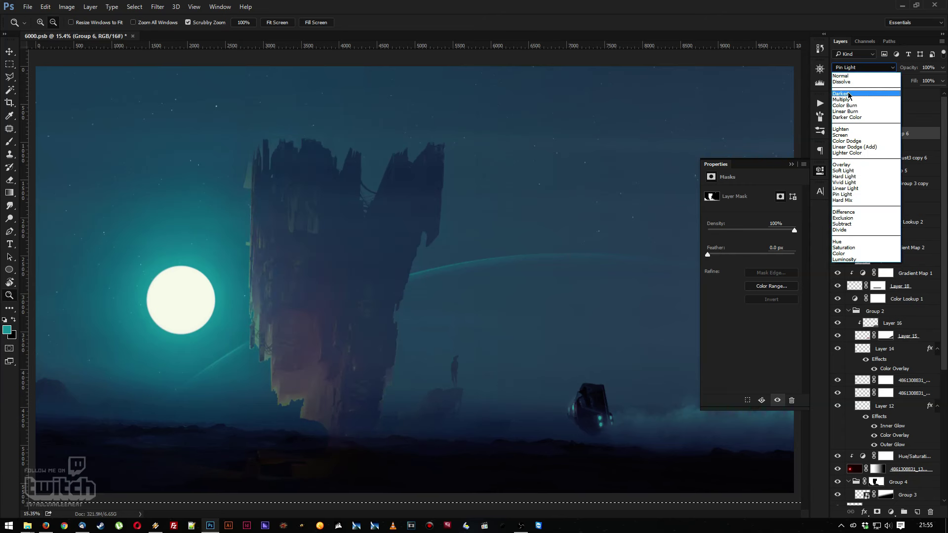
left_click(848, 94)
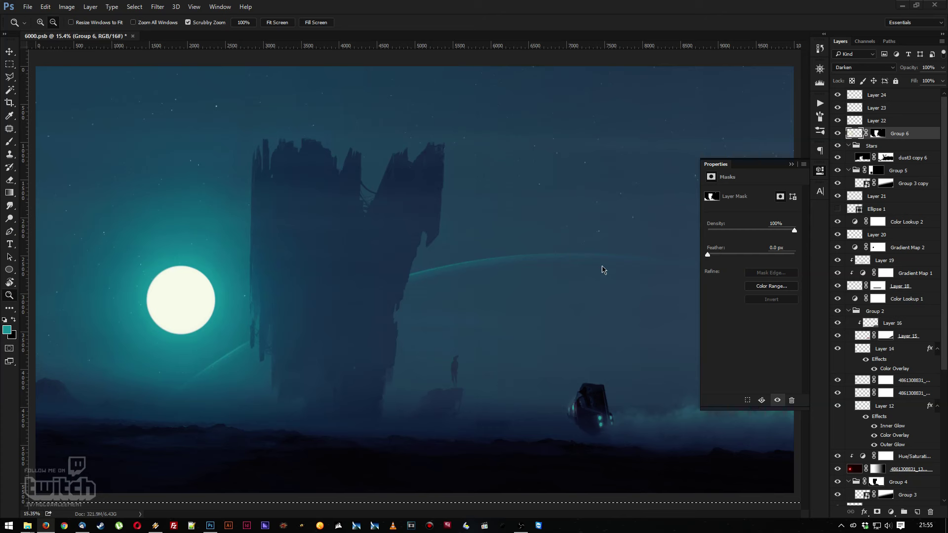
left_click(864, 67)
left_click(865, 67)
scroll(864, 67, "down", 1)
scroll(864, 67, "down", 5)
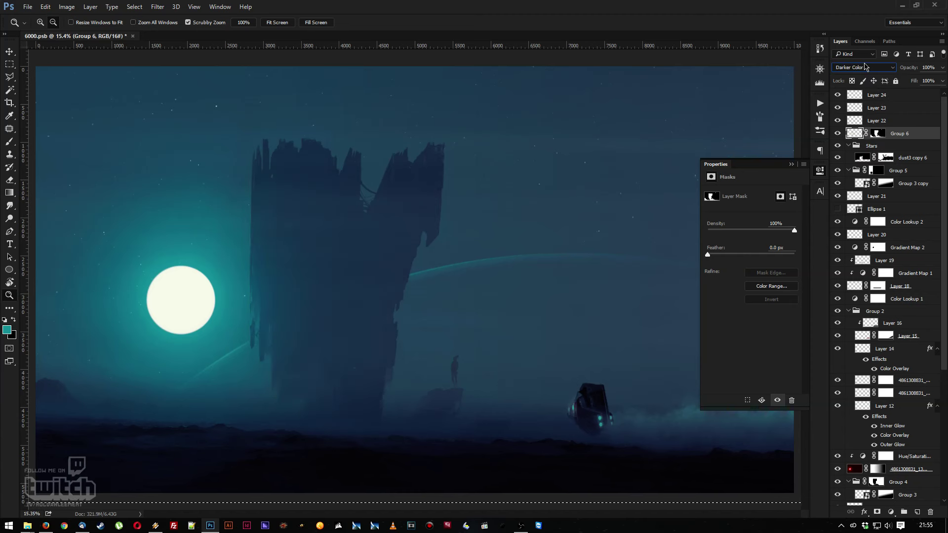
scroll(833, 75, "down", 2)
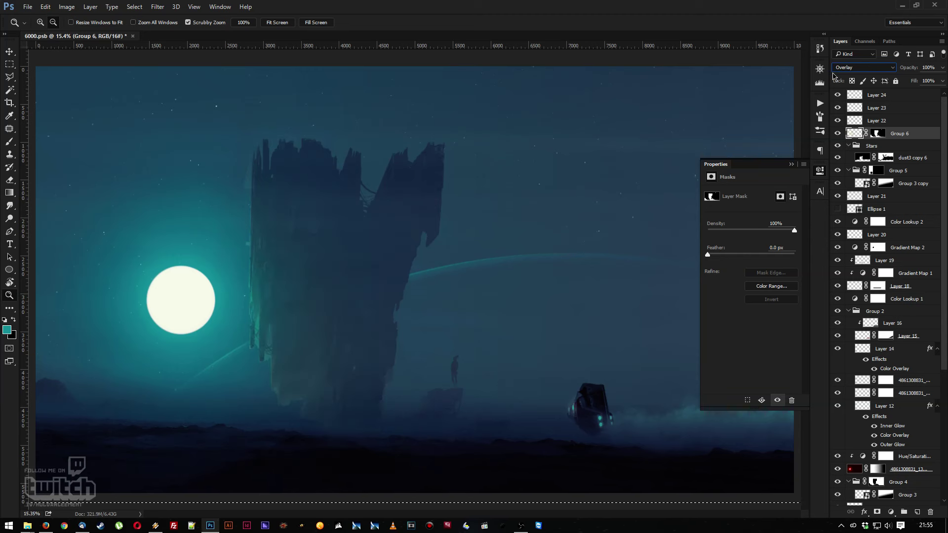
scroll(834, 75, "up", 1)
Move the Group 6 layer below Layer 12, directly above the Hue/Saturation adjustment, and inspect the tower's lit side
left_click_drag(897, 135, 912, 452)
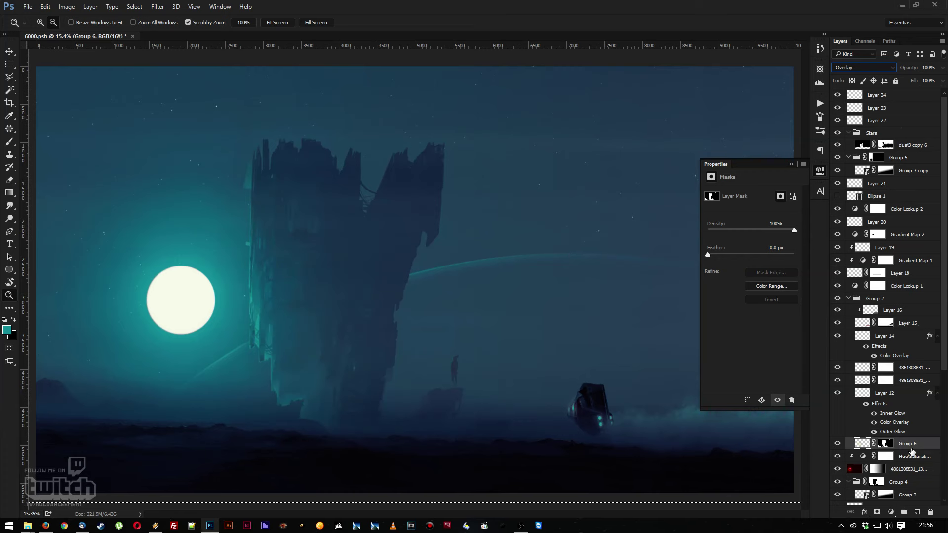
scroll(262, 355, "down", 2)
scroll(310, 358, "up", 3)
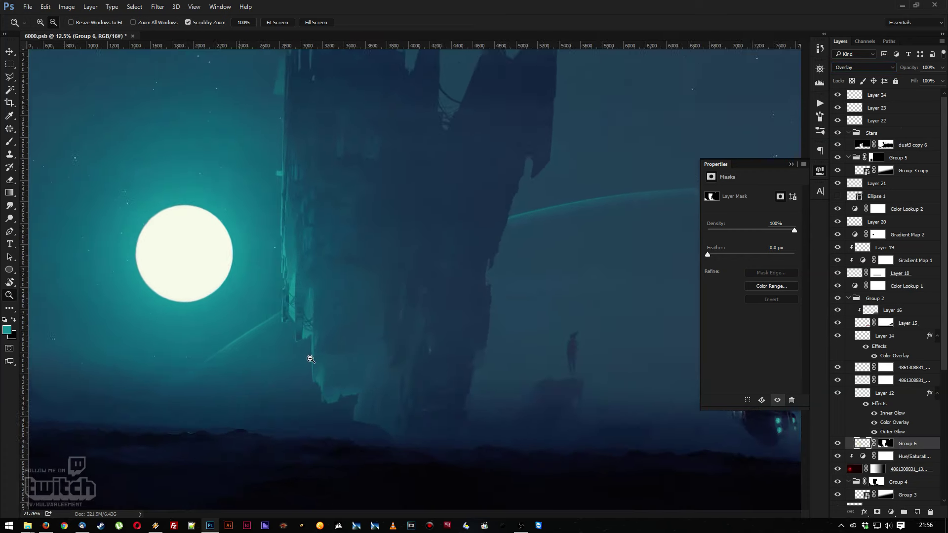
scroll(339, 386, "up", 1)
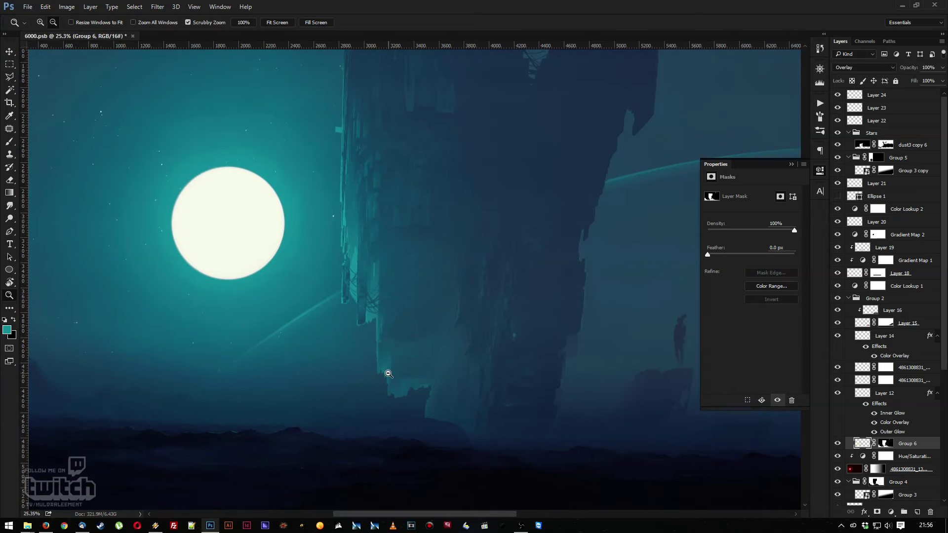
scroll(437, 338, "down", 1)
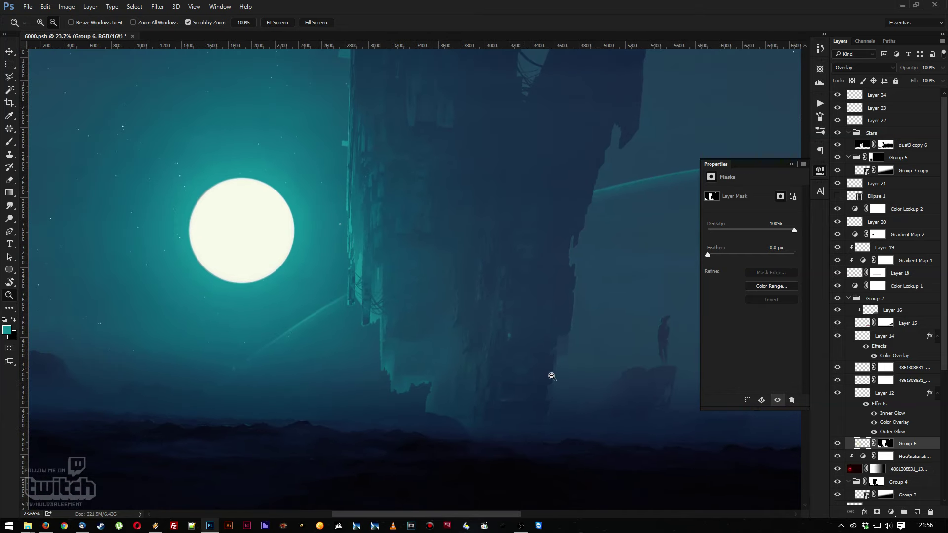
Place Group 6 in a new masked group and paint black along the tower's moonlit edge with a 1457 px soft brush
key("ctrl+g")
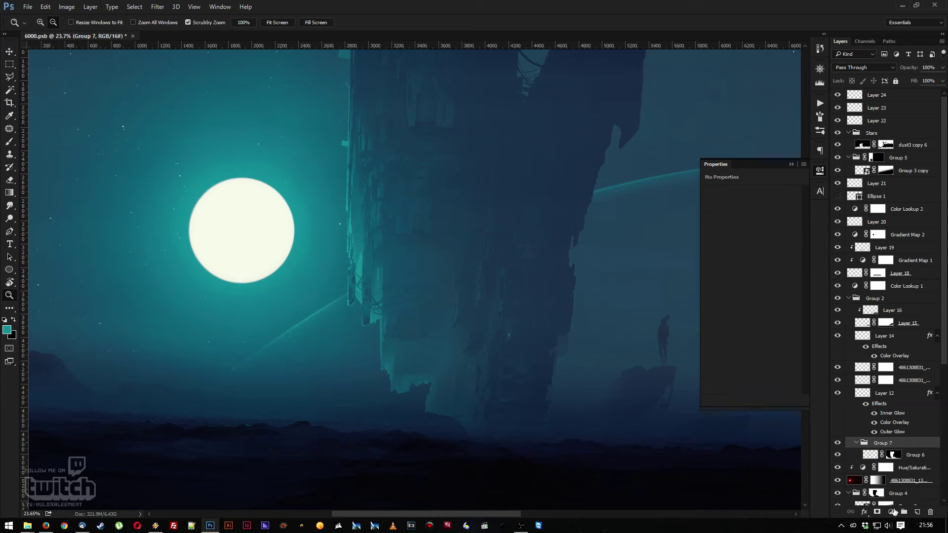
key("b")
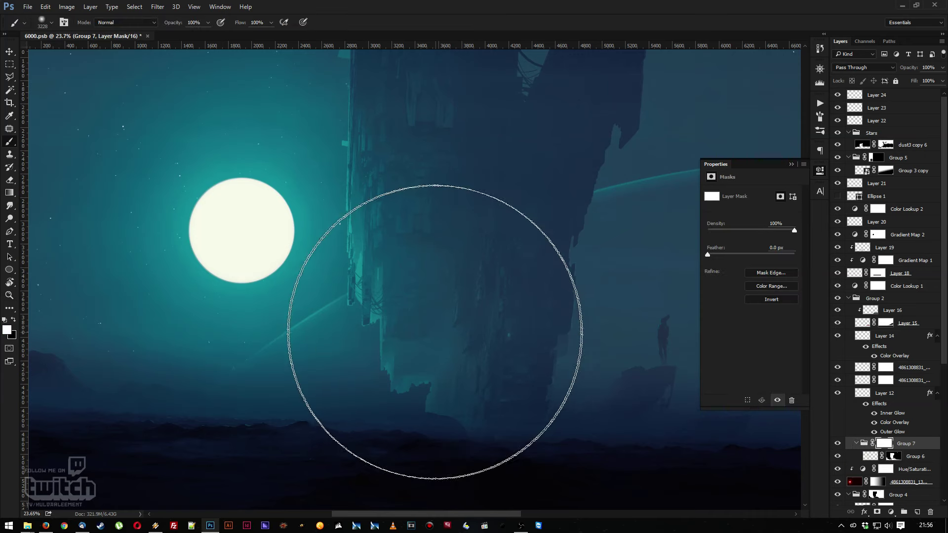
right_click(390, 366)
left_click_drag(496, 290, 456, 296)
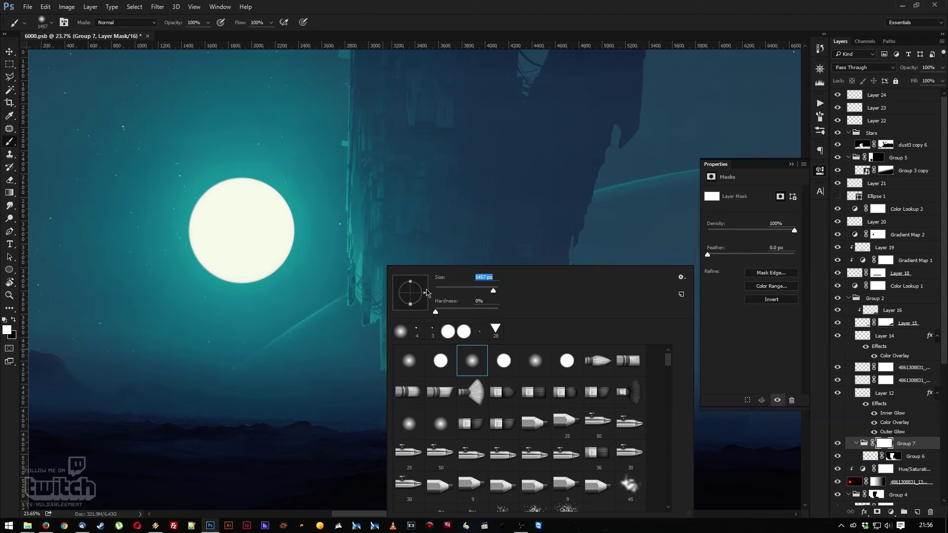
left_click(327, 286)
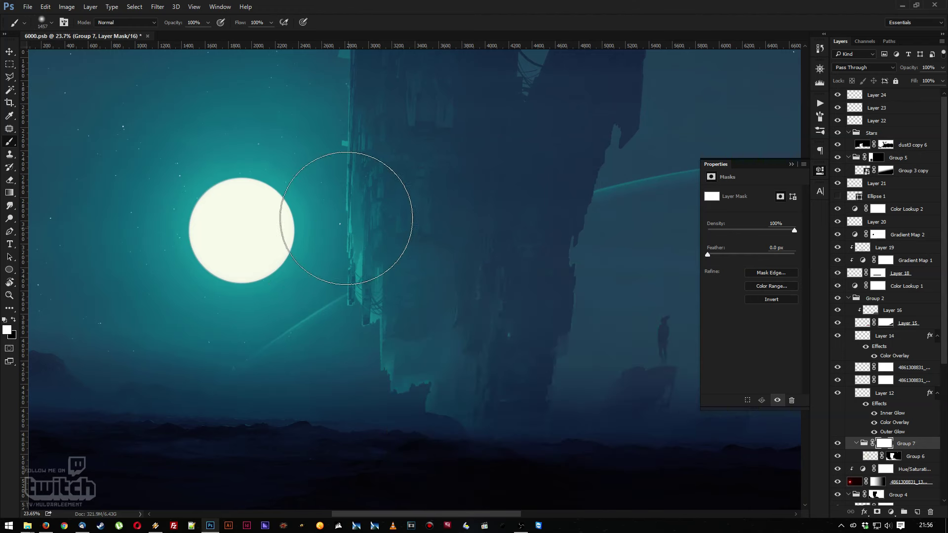
key("x")
mouse_move(351, 281)
left_mouse_down()
mouse_move(327, 64)
mouse_move(341, 268)
mouse_move(406, 405)
mouse_move(434, 439)
mouse_move(544, 461)
mouse_move(387, 449)
mouse_move(349, 422)
mouse_move(421, 327)
mouse_move(375, 212)
left_mouse_up()
Reduce the brush opacity to 29% and soften the lit texture on the tower's lower part in Group 7's mask
left_click_drag(208, 23, 180, 38)
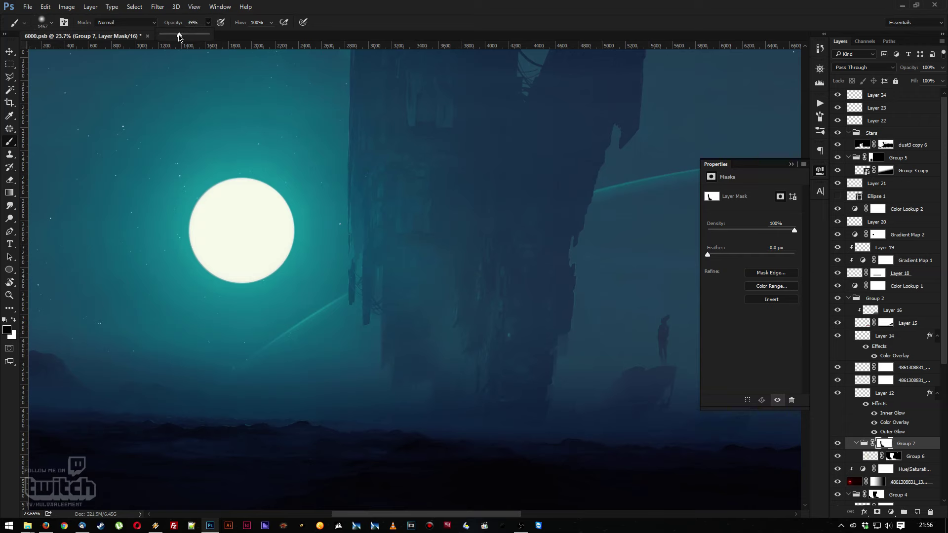
mouse_move(420, 295)
left_mouse_down()
mouse_move(420, 321)
mouse_move(412, 260)
mouse_move(427, 370)
mouse_move(416, 281)
mouse_move(411, 333)
left_mouse_up()
left_click_drag(405, 257, 423, 275)
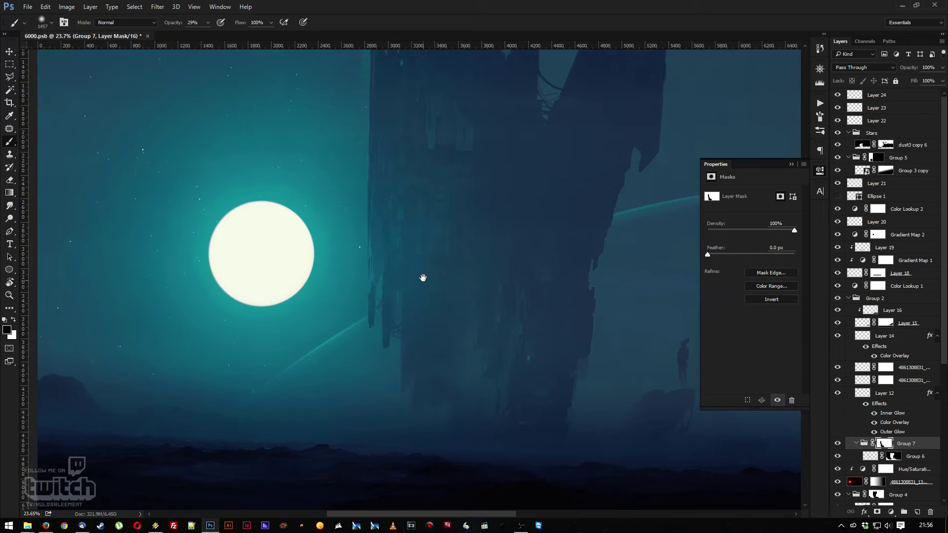
mouse_move(477, 454)
left_mouse_down()
mouse_move(501, 461)
mouse_move(510, 417)
mouse_move(457, 392)
mouse_move(487, 469)
mouse_move(452, 338)
mouse_move(460, 324)
mouse_move(465, 434)
left_mouse_up()
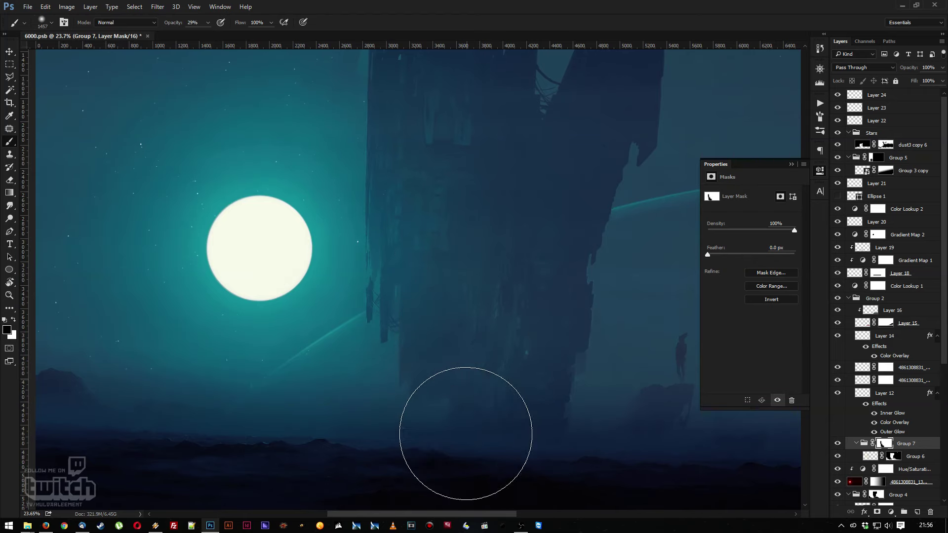
Retouch Group 7's mask around the tower's ragged lower edge with the 18 px triangular brush and a 146 px soft round brush
key("z")
left_click_drag(413, 247, 444, 329)
key("b")
right_click(425, 346)
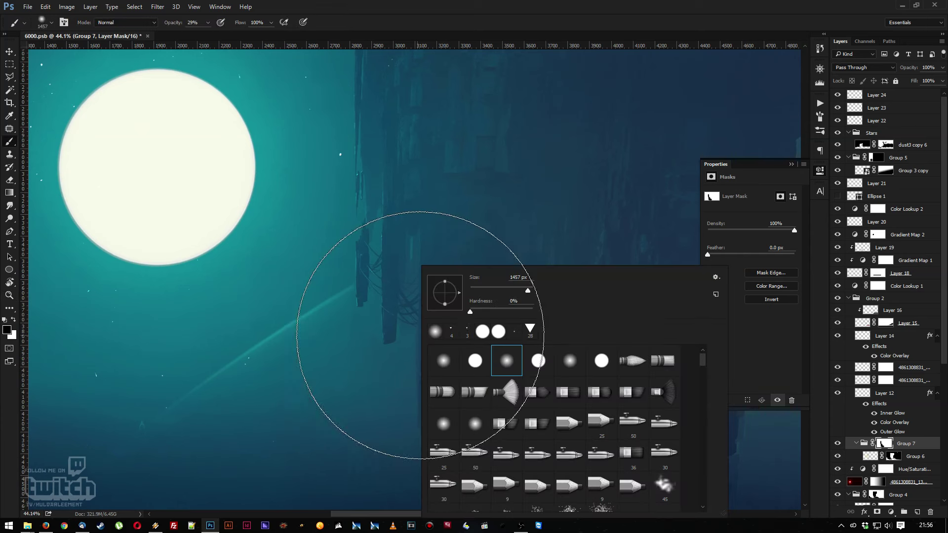
left_click(529, 331)
left_click_drag(477, 292, 475, 292)
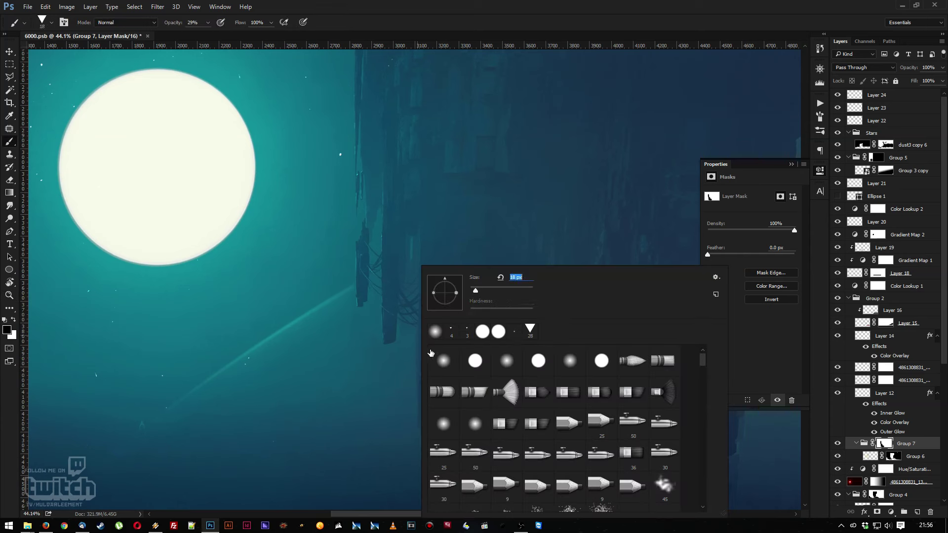
key("Return")
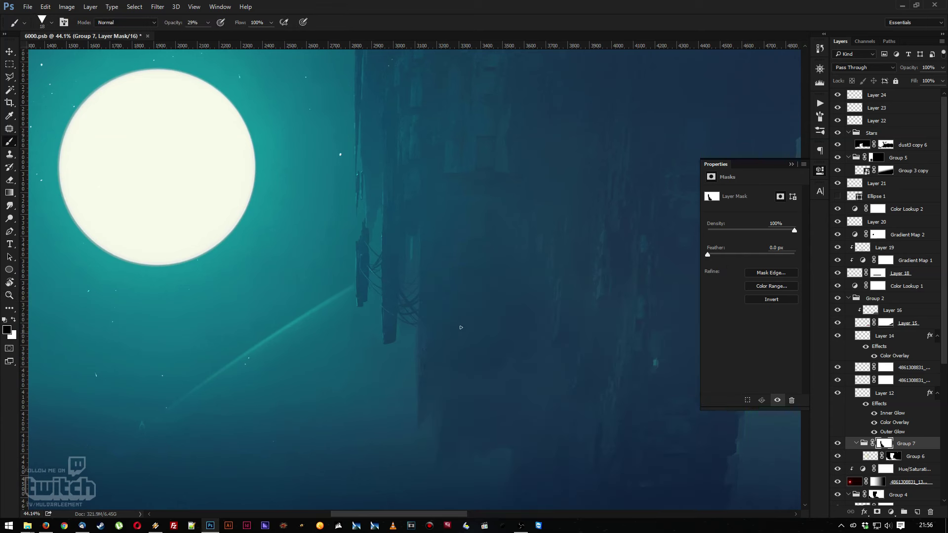
key("x")
right_click(458, 384)
left_click(542, 360)
left_click_drag(529, 291, 544, 294)
left_click(440, 398)
Smudge the lit texture vertically on the tower's upper part in the Group 6 layer, using a 133 px brush at 99% strength
left_click_drag(489, 418, 485, 258)
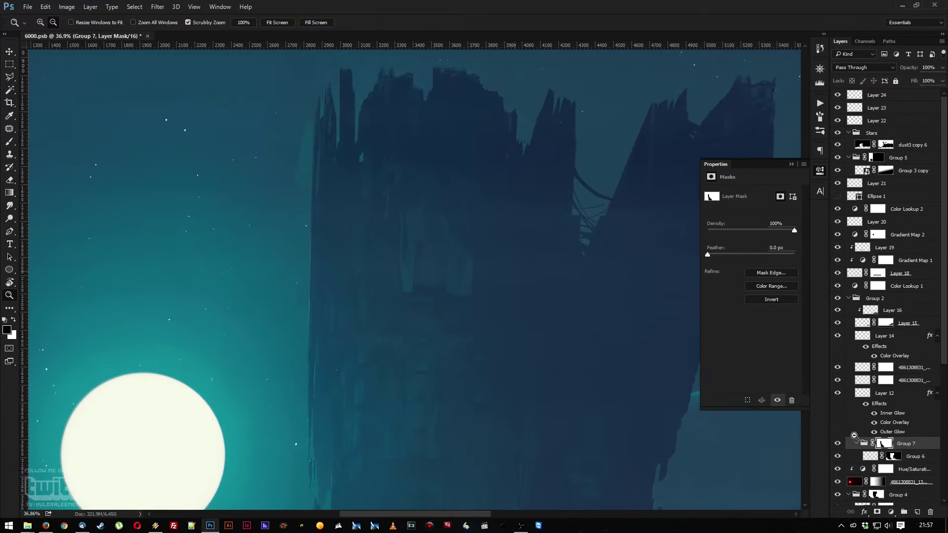
left_click(869, 457)
scroll(543, 297, "up", 2)
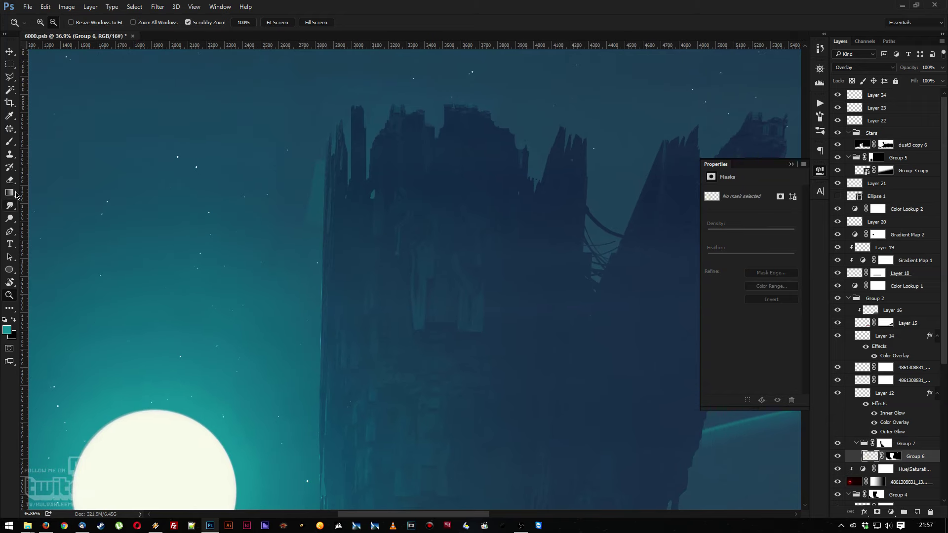
left_click(10, 206)
right_click(423, 240)
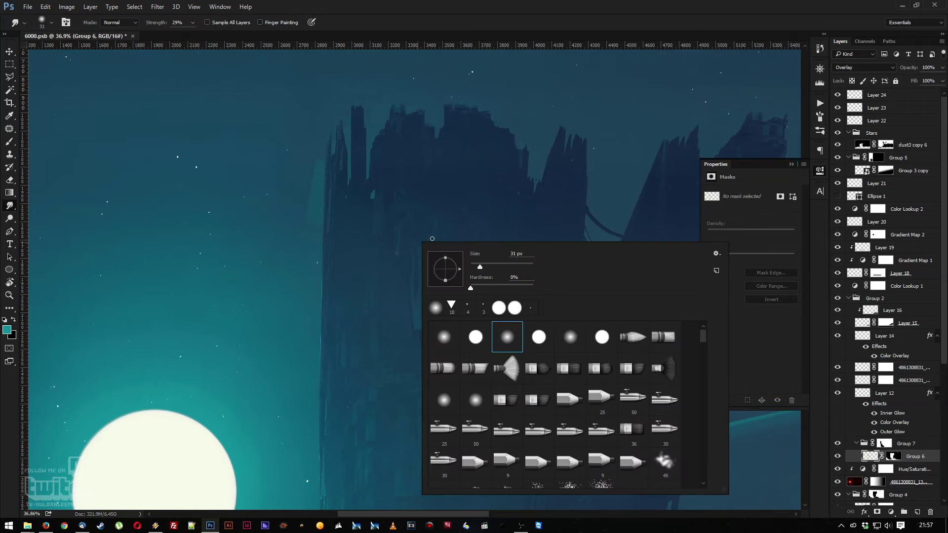
left_click(496, 267)
key("Return")
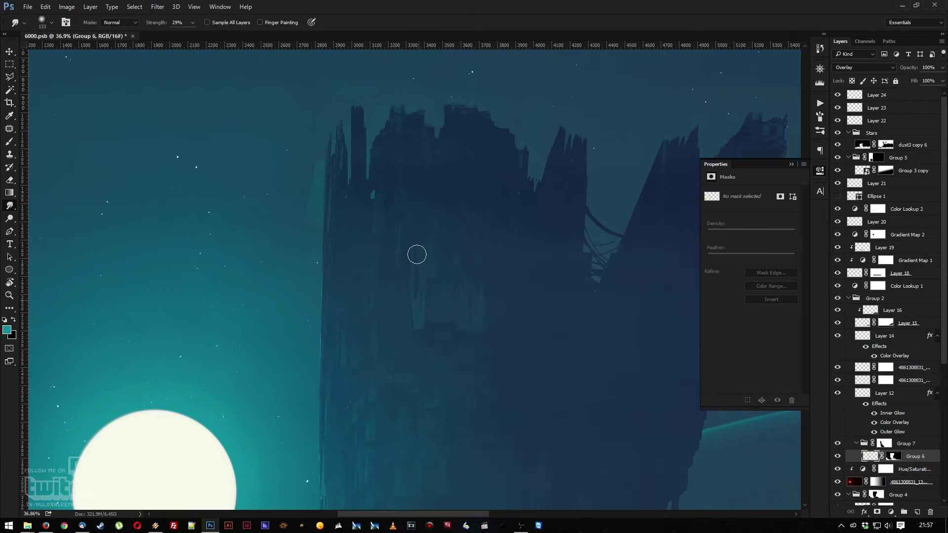
key("9")
key("9")
mouse_move(399, 301)
left_mouse_down()
mouse_move(416, 309)
mouse_move(421, 196)
left_mouse_up()
mouse_move(425, 254)
left_mouse_down()
mouse_move(417, 307)
mouse_move(419, 213)
mouse_move(467, 314)
mouse_move(469, 194)
mouse_move(446, 296)
mouse_move(452, 306)
mouse_move(453, 209)
mouse_move(478, 313)
mouse_move(481, 195)
mouse_move(482, 256)
mouse_move(406, 286)
mouse_move(400, 196)
mouse_move(398, 277)
mouse_move(398, 207)
mouse_move(406, 270)
mouse_move(404, 194)
mouse_move(423, 201)
left_mouse_up()
Paint black on Group 6's layer mask over the tower's upper part with an 1811 px soft brush at 29% opacity
left_click(892, 456)
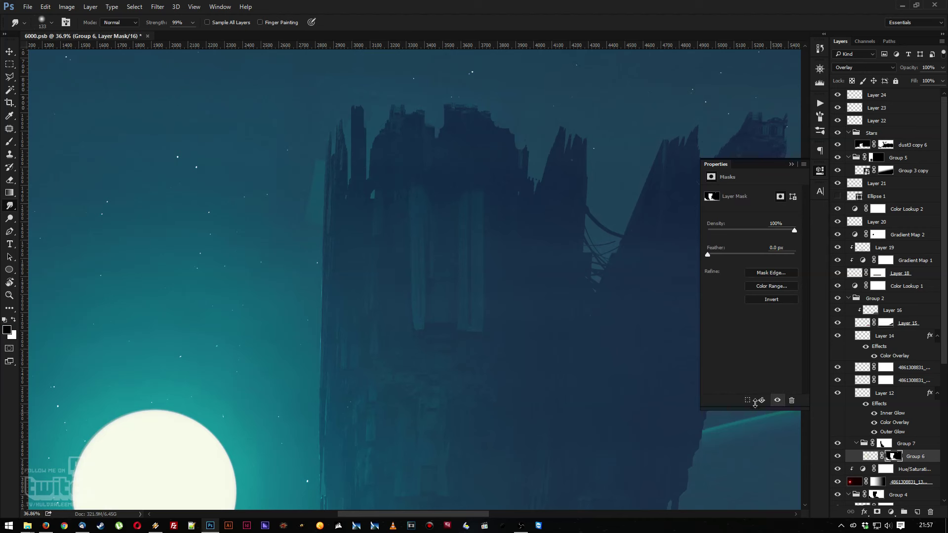
key("b")
right_click(433, 239)
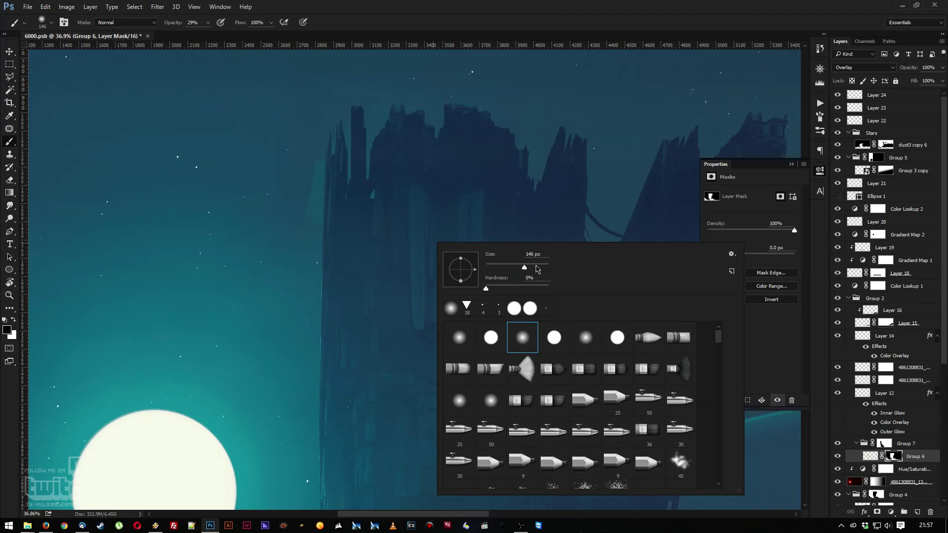
left_click_drag(524, 267, 544, 267)
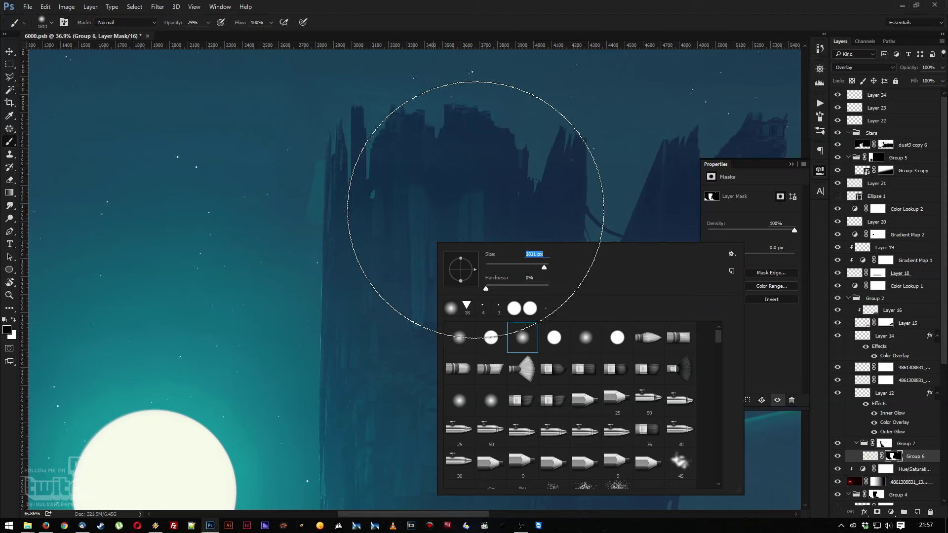
left_click(474, 209)
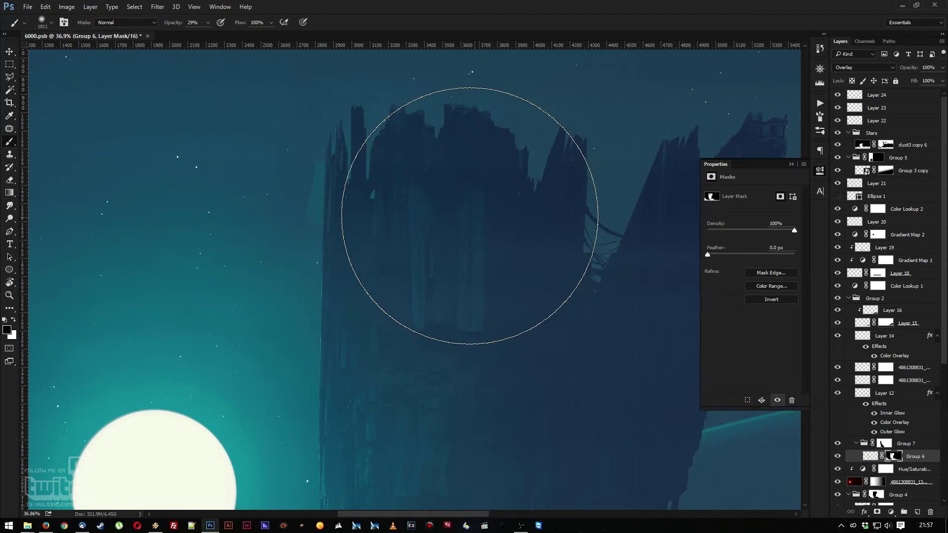
mouse_move(494, 268)
left_mouse_down()
mouse_move(417, 182)
mouse_move(415, 214)
mouse_move(455, 218)
mouse_move(480, 237)
mouse_move(389, 188)
mouse_move(464, 222)
mouse_move(527, 296)
mouse_move(550, 294)
left_mouse_up()
Mask out the light spill outside the tower's upper moonlit edge with a 183 px soft brush, raising the brush opacity
key("z")
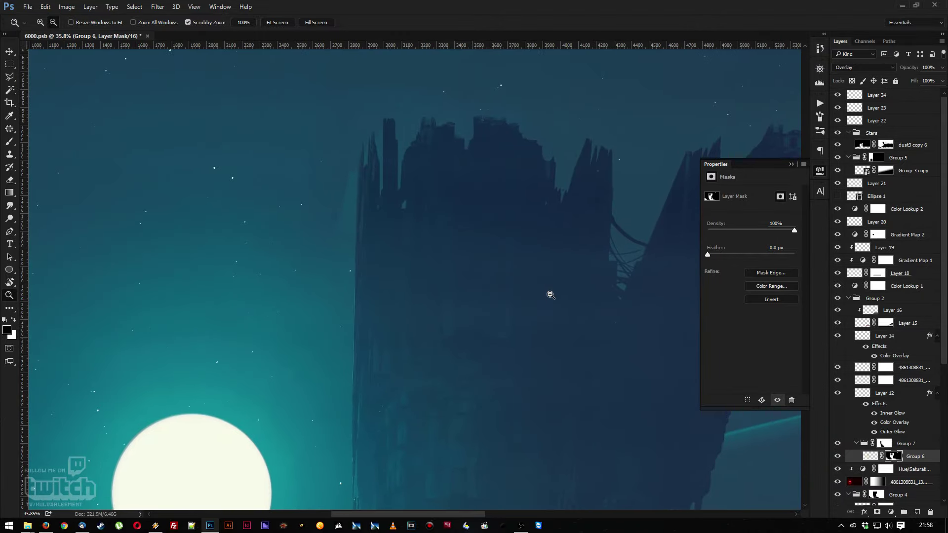
key("b")
right_click(393, 208)
left_click_drag(493, 230, 486, 232)
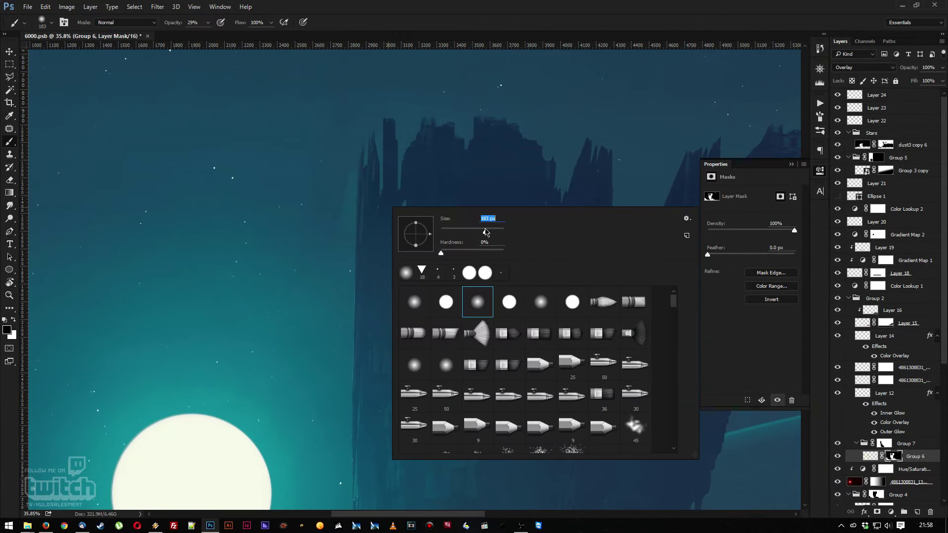
left_click(335, 254)
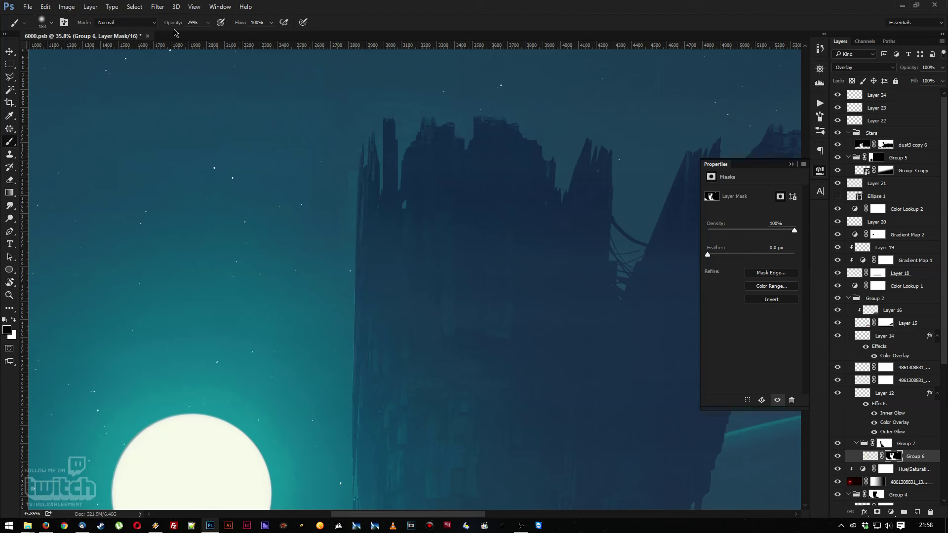
left_click(208, 23)
left_click_drag(234, 37, 234, 37)
left_click(338, 203)
Paint black on Group 6's mask around the tower's base and shadowed side with a 432 px soft brush at 100% opacity
key("z")
left_click_drag(343, 197, 360, 220)
left_click_drag(373, 291, 362, 257)
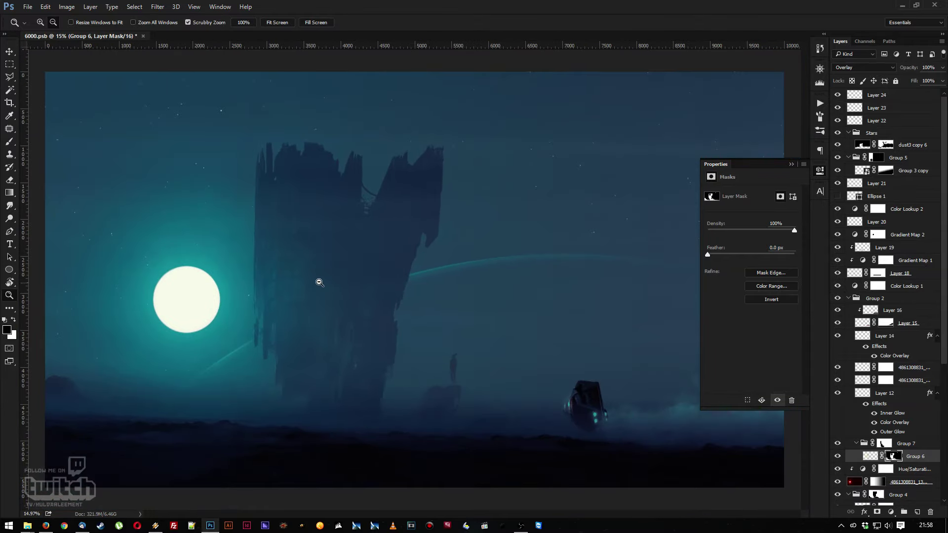
left_click_drag(307, 302, 313, 345)
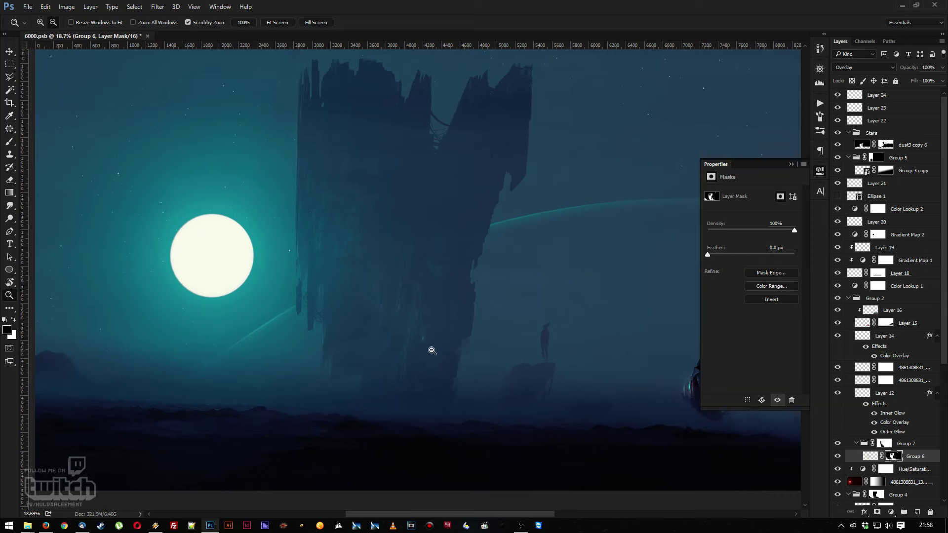
left_click_drag(431, 350, 468, 353)
key("b")
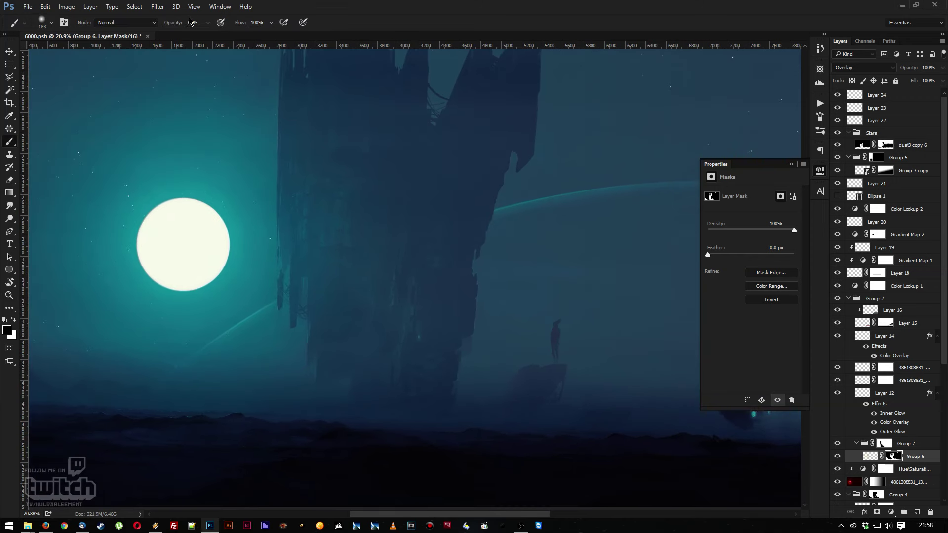
left_click_drag(208, 27, 220, 39)
right_click(507, 296)
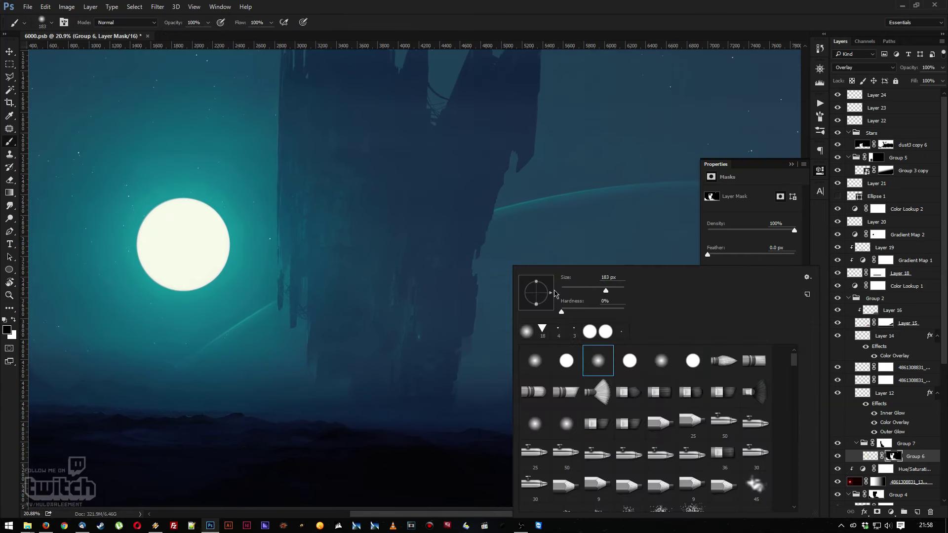
left_click(616, 292)
left_click(444, 389)
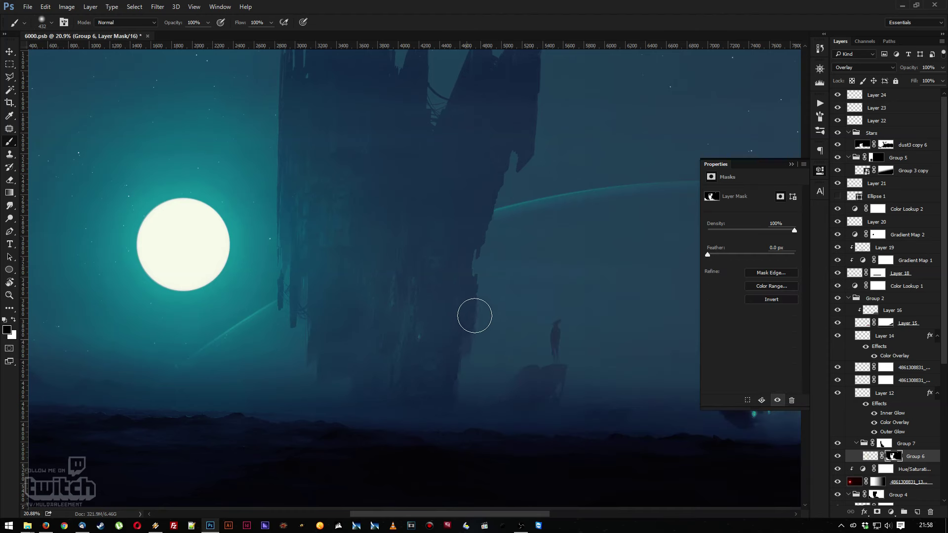
left_click_drag(540, 104, 495, 256)
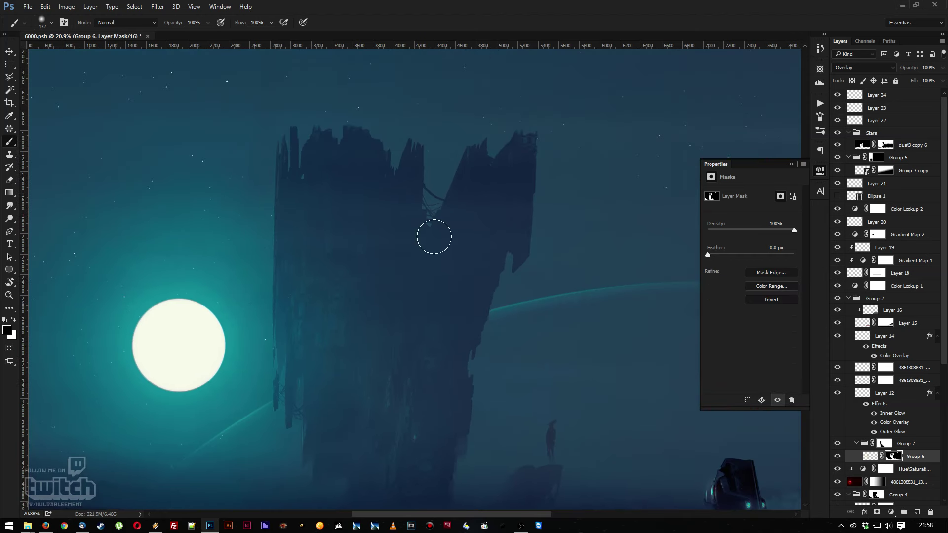
Compare the scene with the planet arc in the Group 3 layer hidden and shown
key("z")
left_click_drag(468, 313, 396, 339)
left_click_drag(476, 291, 513, 341)
scroll(874, 383, "down", 1)
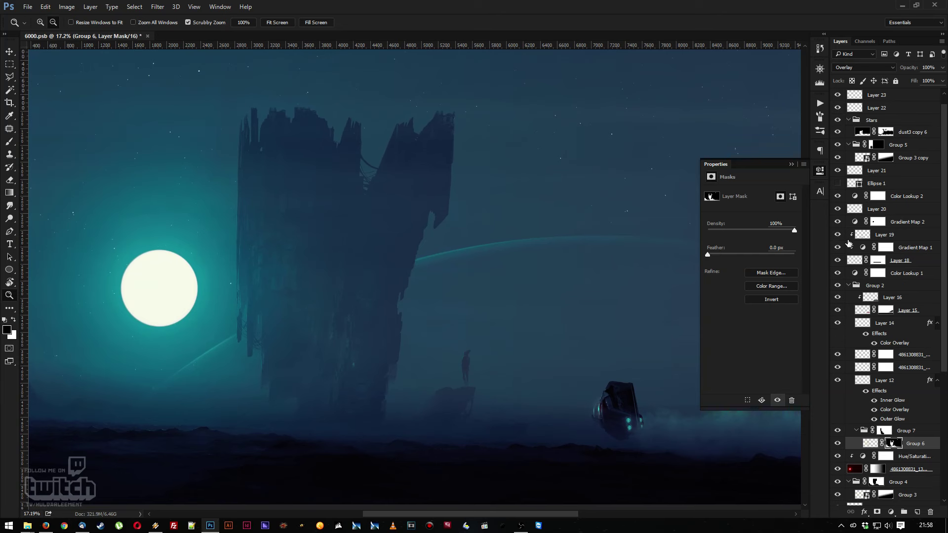
scroll(848, 243, "up", 1)
scroll(837, 337, "down", 3)
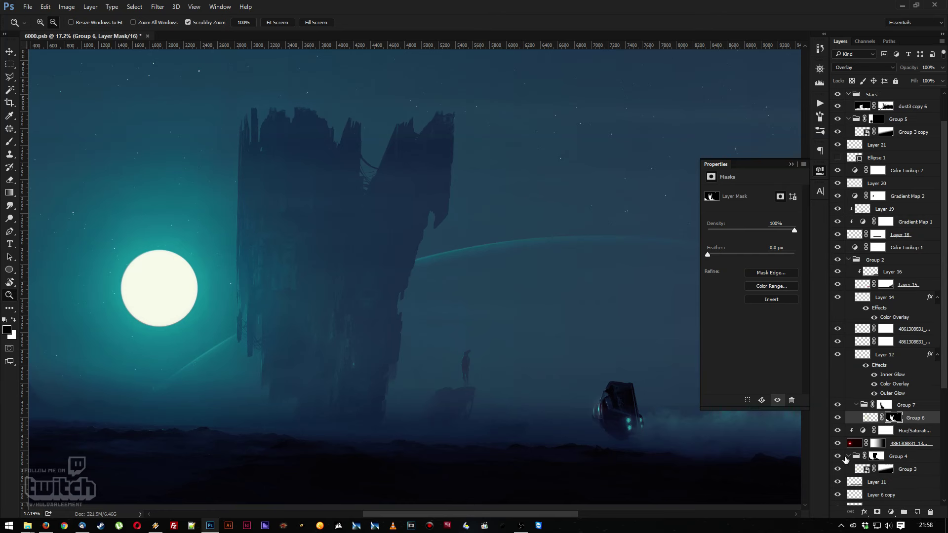
left_click(836, 473)
left_click(836, 473)
Move the Group 3 and Group 3 copy planet arc slightly down and to the right, and link the two layers
left_click(902, 472)
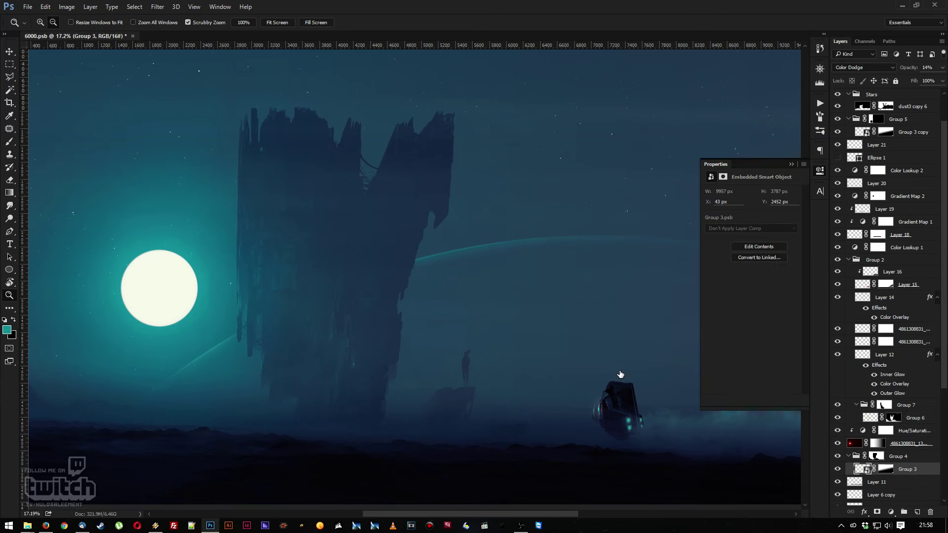
left_click(900, 134, "shift")
left_click(909, 135)
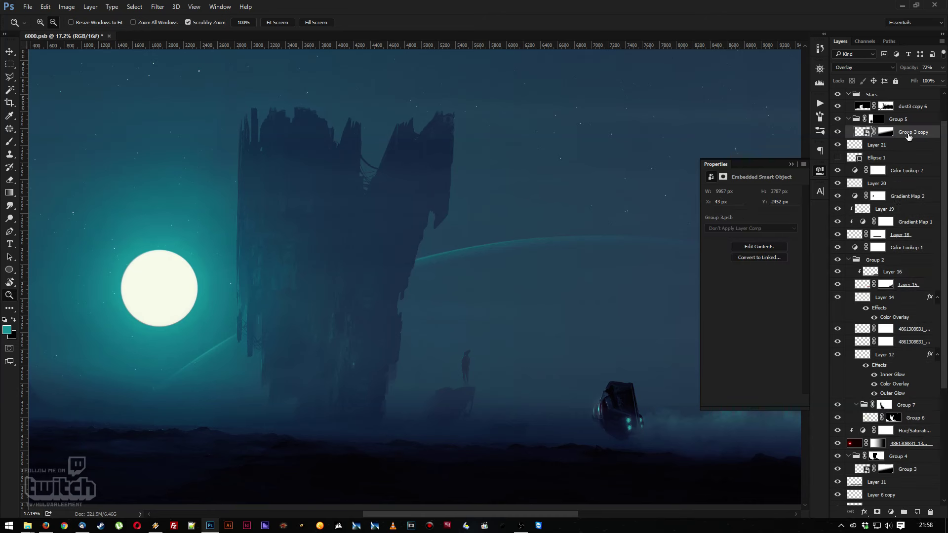
left_click(903, 471, "ctrl")
key("v")
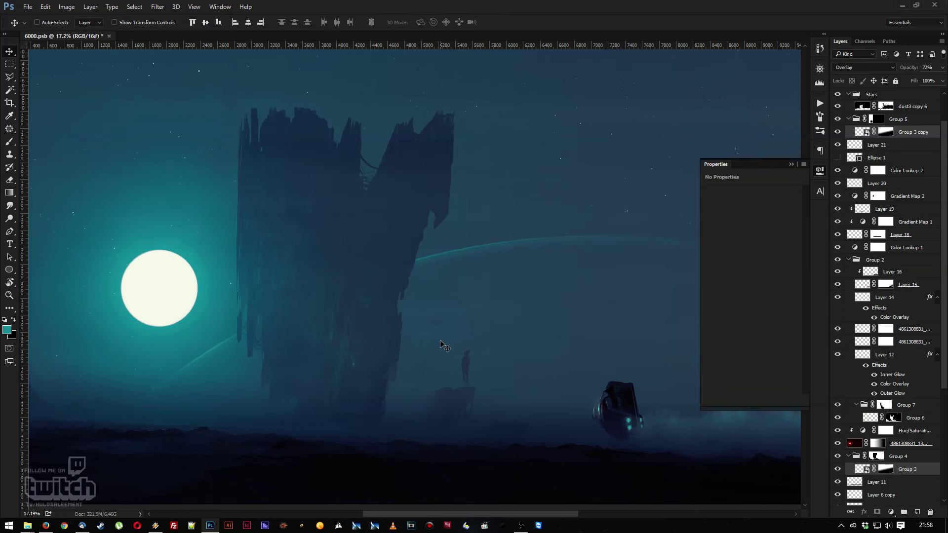
left_click_drag(473, 312, 494, 316)
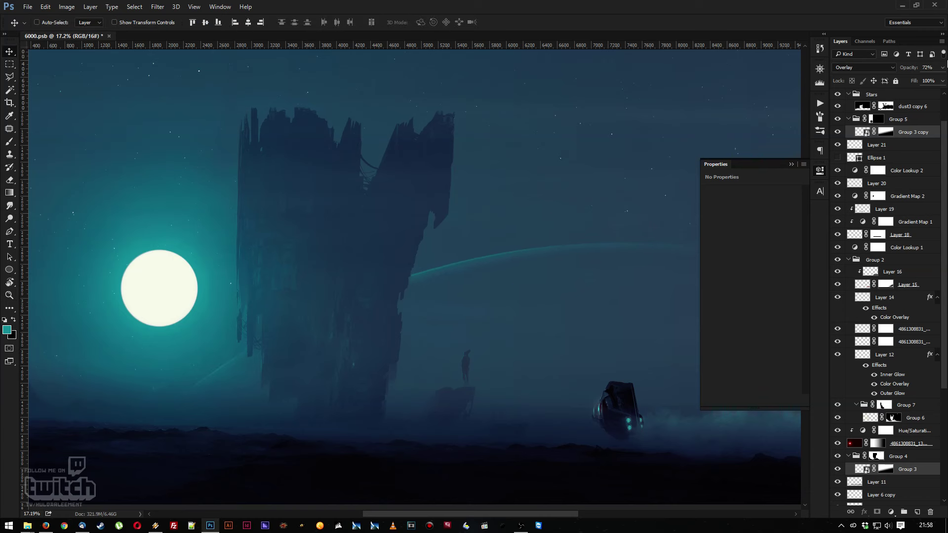
right_click(899, 137)
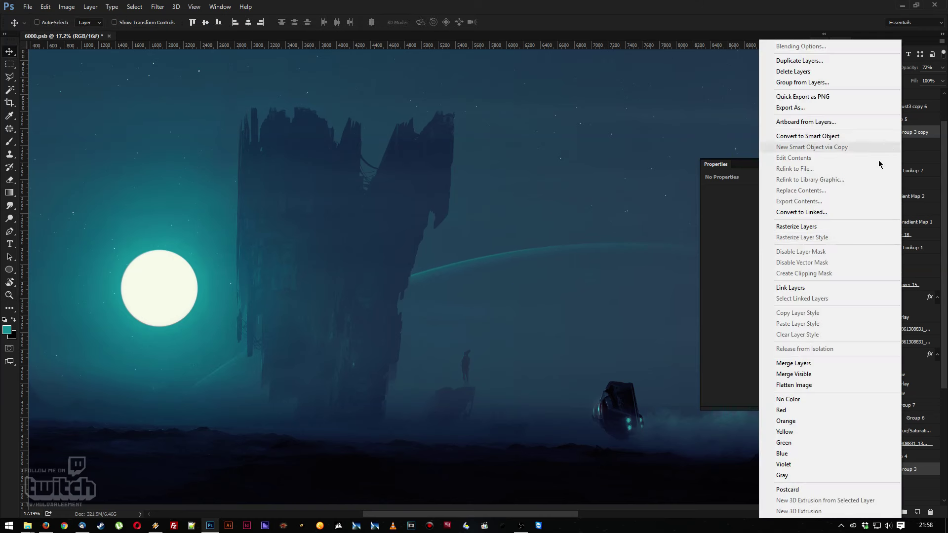
left_click(790, 289)
Scale down and rotate the linked planet arc so it stands nearly upright in the sky between the tower and the hovering vehicle
key("z")
mouse_move(499, 315)
left_mouse_down()
mouse_move(446, 288)
mouse_move(461, 288)
mouse_move(487, 313)
left_mouse_up()
left_click(902, 137)
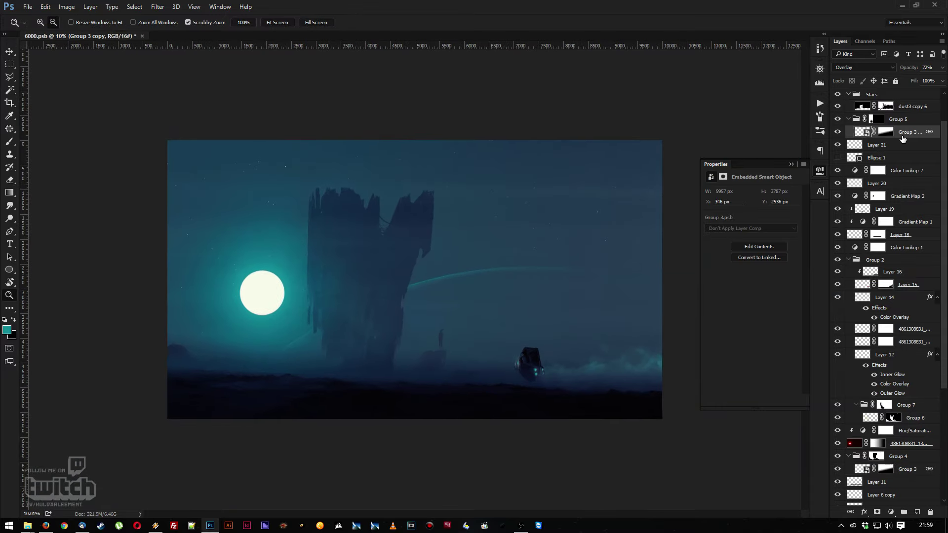
key("v")
left_click_drag(472, 302, 582, 301)
key("ctrl+t")
left_click_drag(444, 155, 390, 278)
left_click_drag(674, 90, 586, 276)
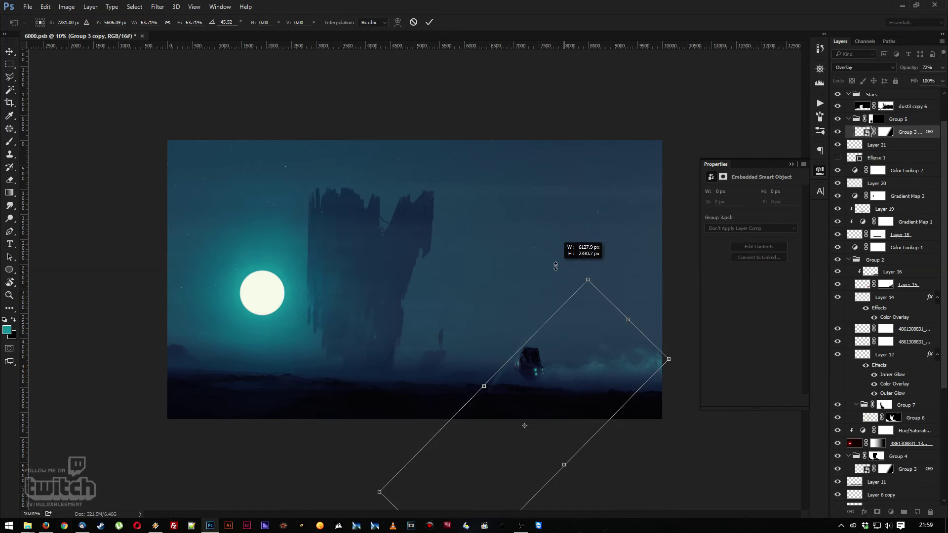
left_click_drag(571, 328, 568, 231)
left_click_drag(623, 207, 445, 265)
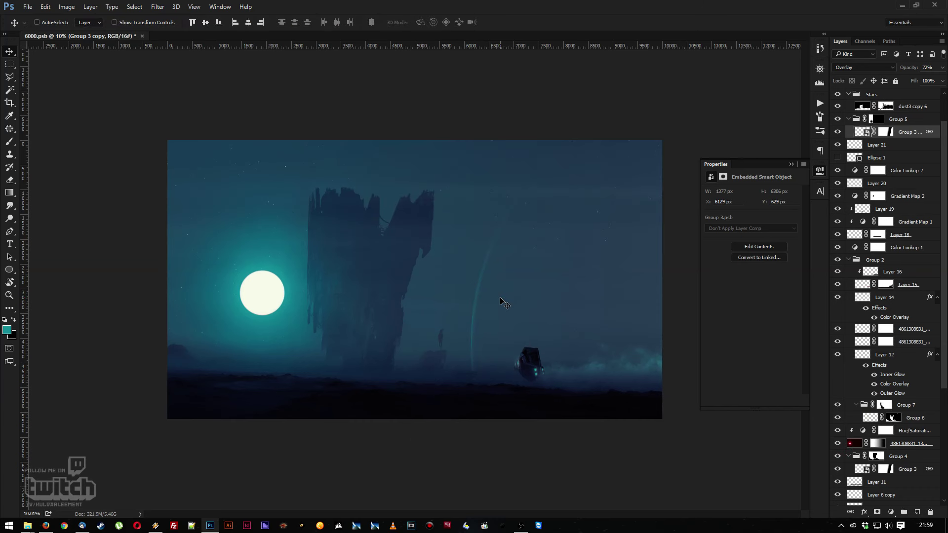
Hide both planet arc layers, Group 3 copy and Group 3
key("alt+Tab")
left_click(837, 134)
left_click(837, 132)
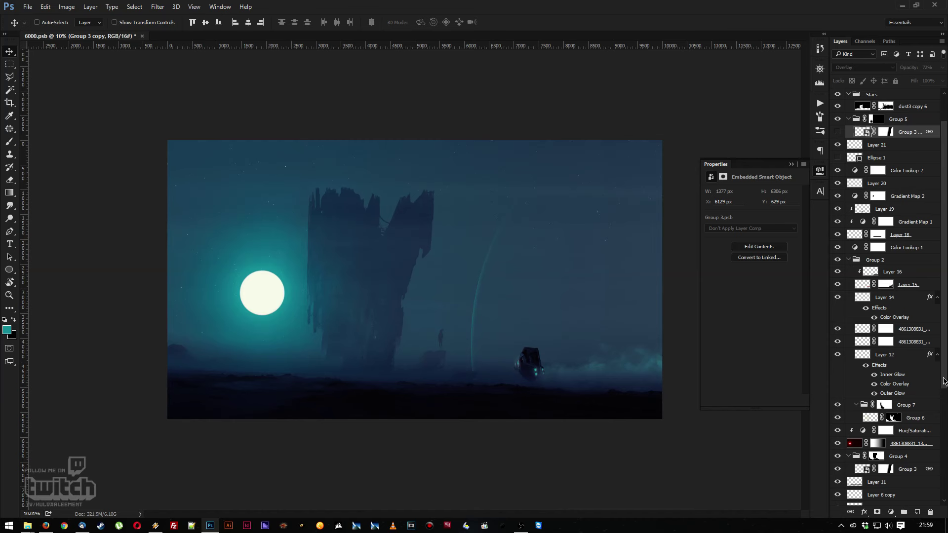
left_click_drag(943, 381, 936, 503)
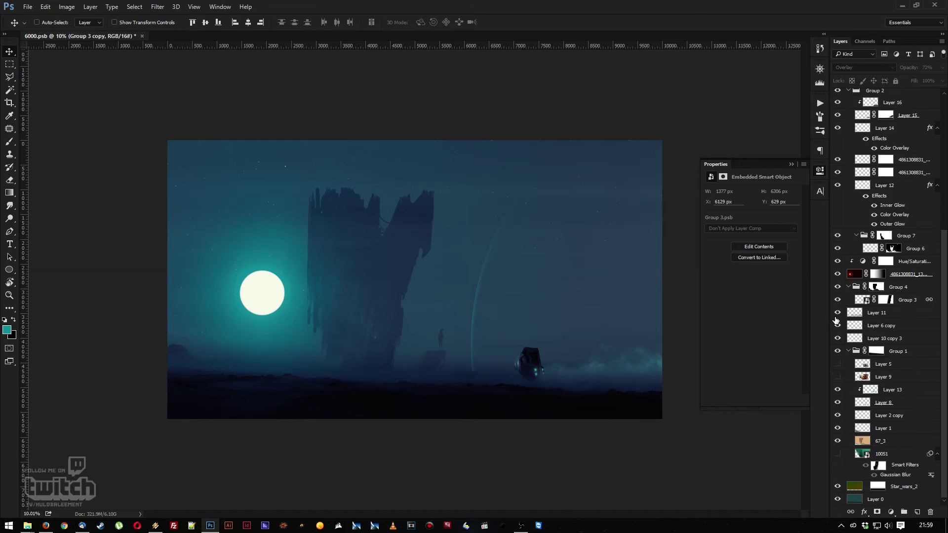
left_click(837, 300)
key("z")
left_click_drag(450, 296, 416, 279)
left_click(490, 307, "alt")
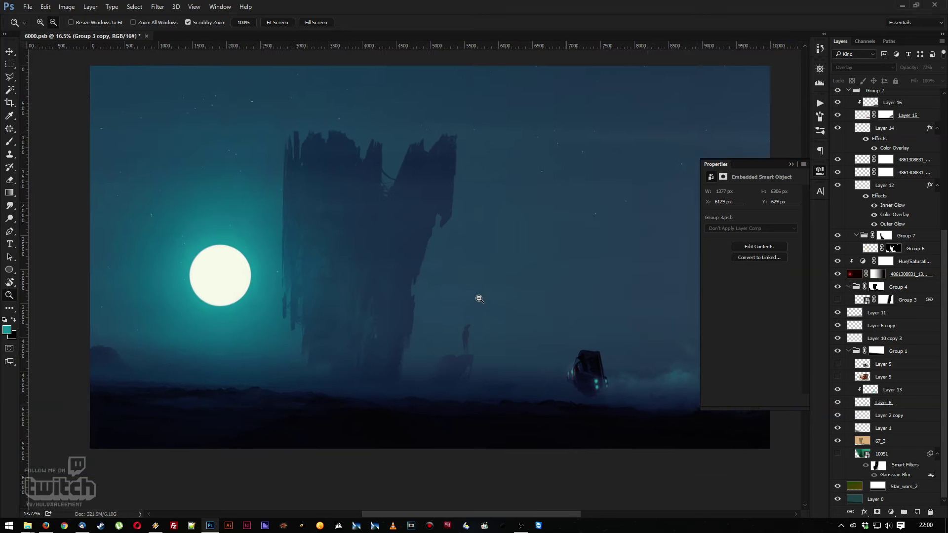
left_click(911, 278)
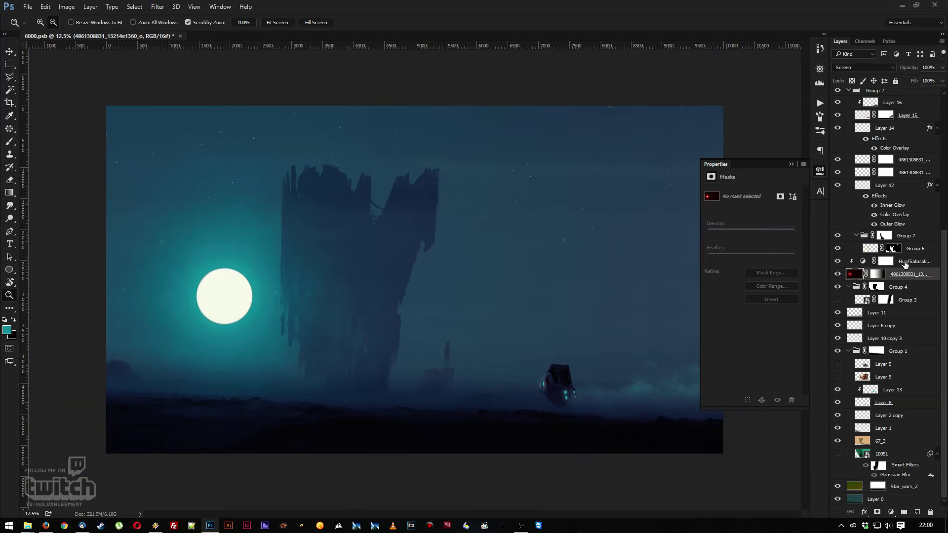
left_click(911, 267, "shift")
right_click(886, 253)
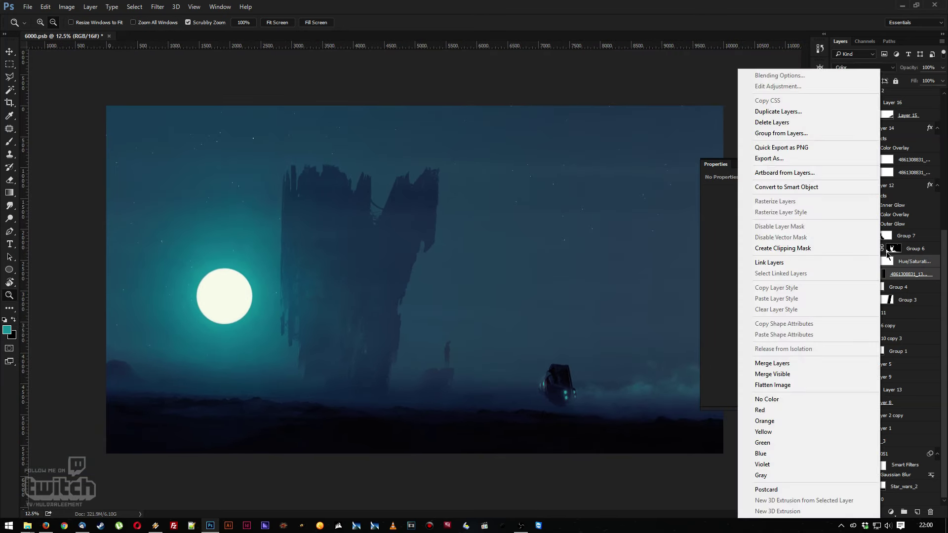
left_click(768, 112)
key("Return")
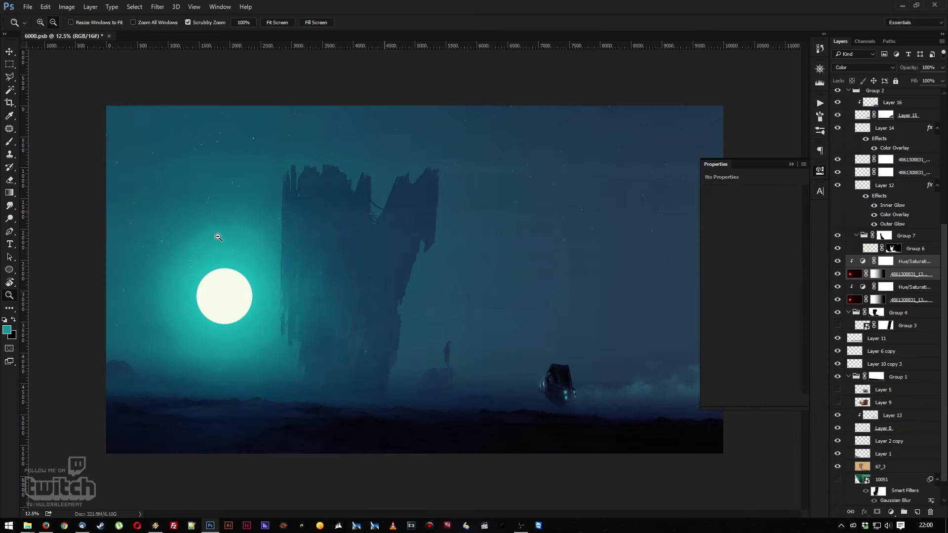
Scale the duplicate moon to 36.82%, rotate it -90° and place it beside the tower above the standing figure
key("ctrl+t")
left_click_drag(174, 205, 329, 206)
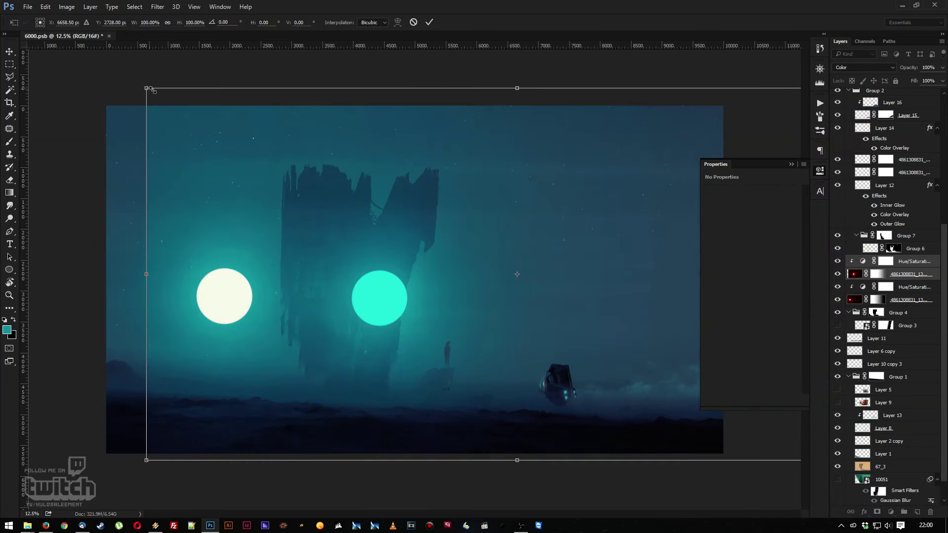
left_click_drag(148, 89, 615, 323)
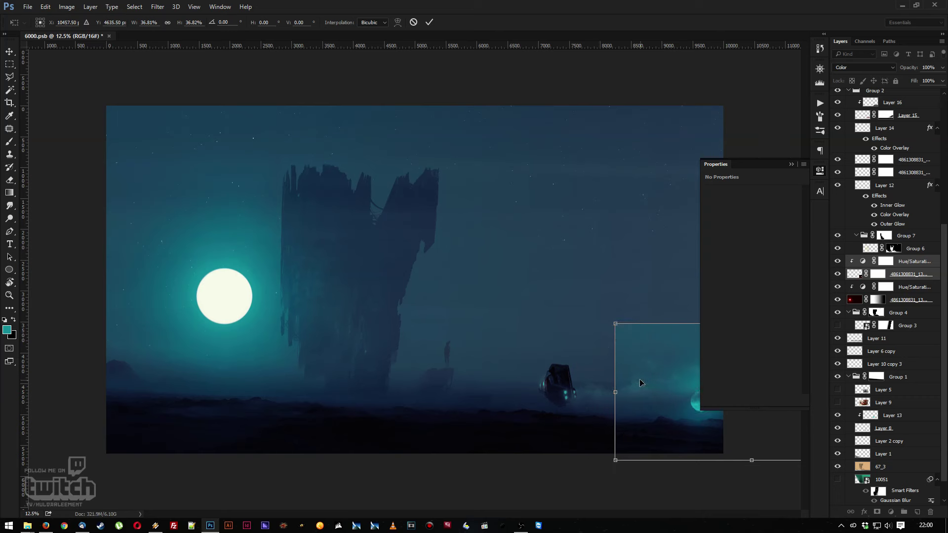
left_click_drag(639, 383, 424, 291)
left_click_drag(405, 229, 470, 417)
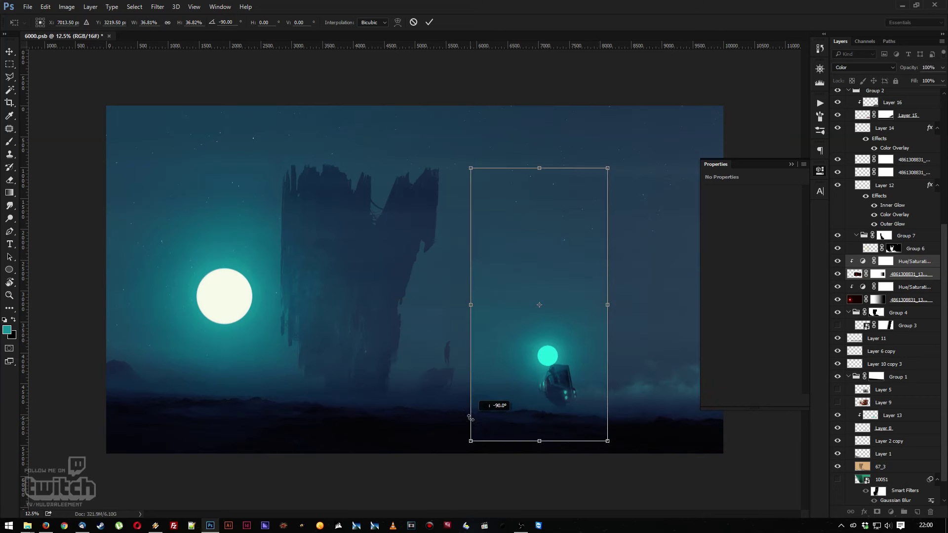
left_click_drag(526, 392, 435, 342)
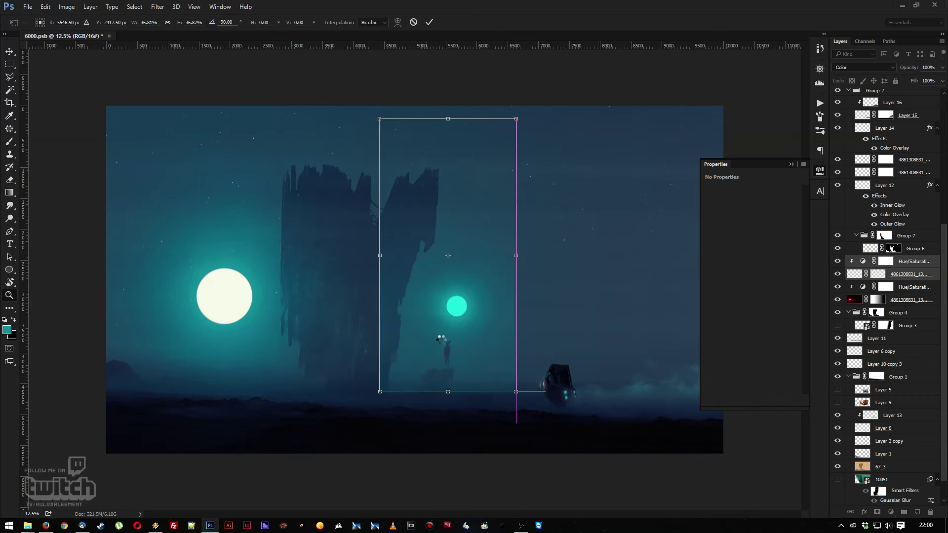
left_click(432, 301, "alt")
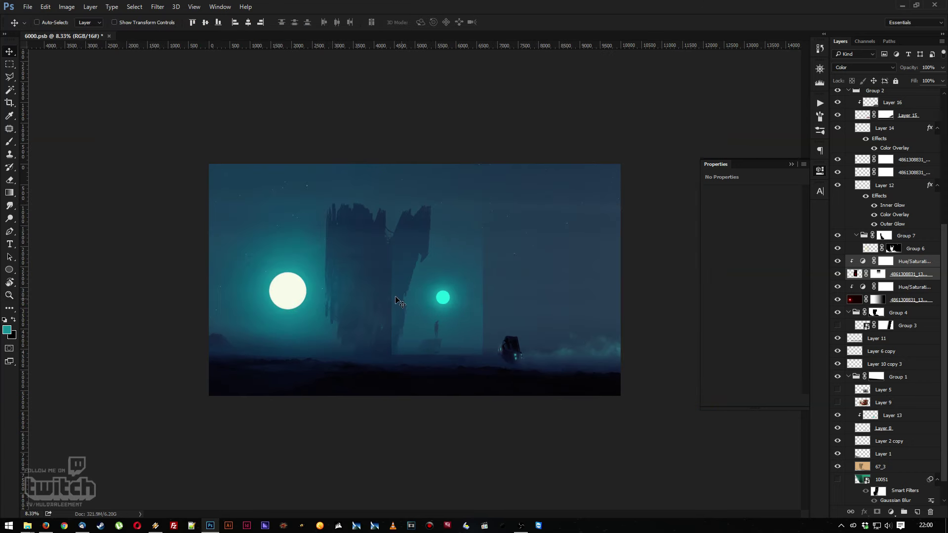
Shrink the duplicate moon further and place it low in the sky between the standing figure and the hovering vehicle
left_click_drag(433, 302, 227, 307)
key("ctrl+t")
left_click_drag(147, 82, 201, 179)
left_click_drag(235, 263, 509, 304)
key("Return")
key("z")
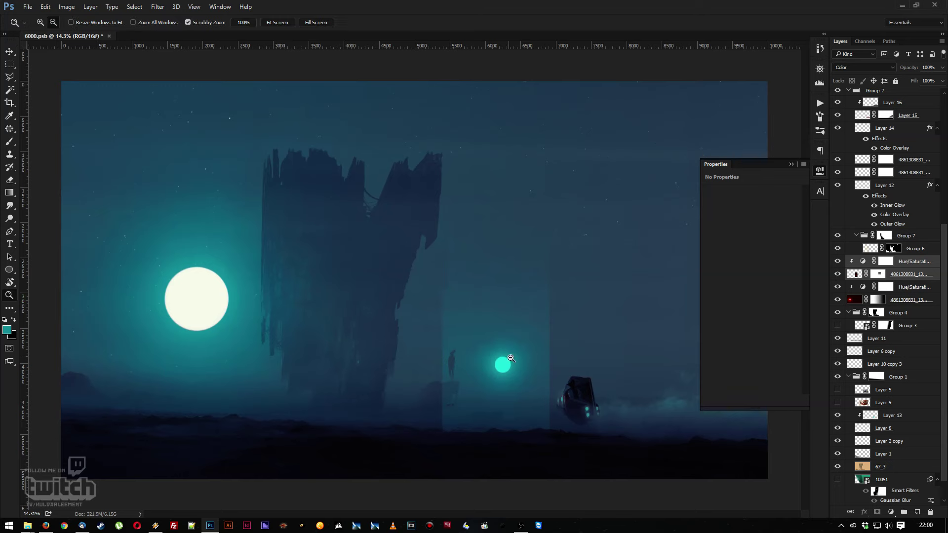
left_click_drag(501, 364, 543, 367)
Group the duplicate moon with its Hue/Saturation adjustment and add a layer mask to the group
left_click(897, 277)
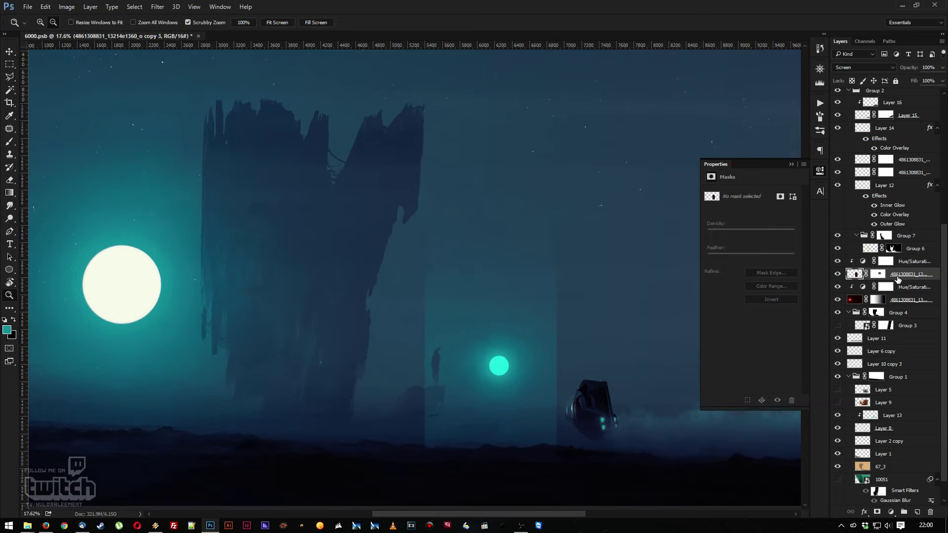
left_click(905, 265, "shift")
key("ctrl+g")
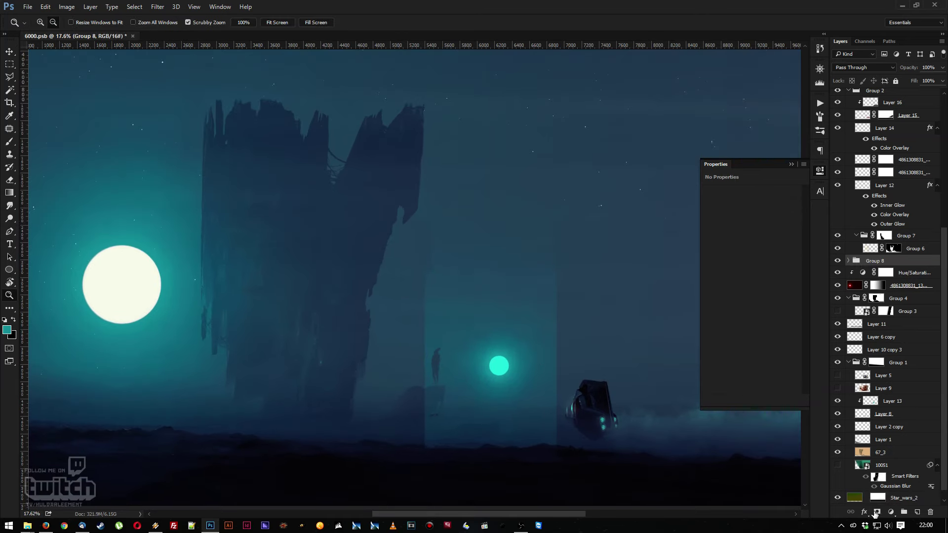
key("g")
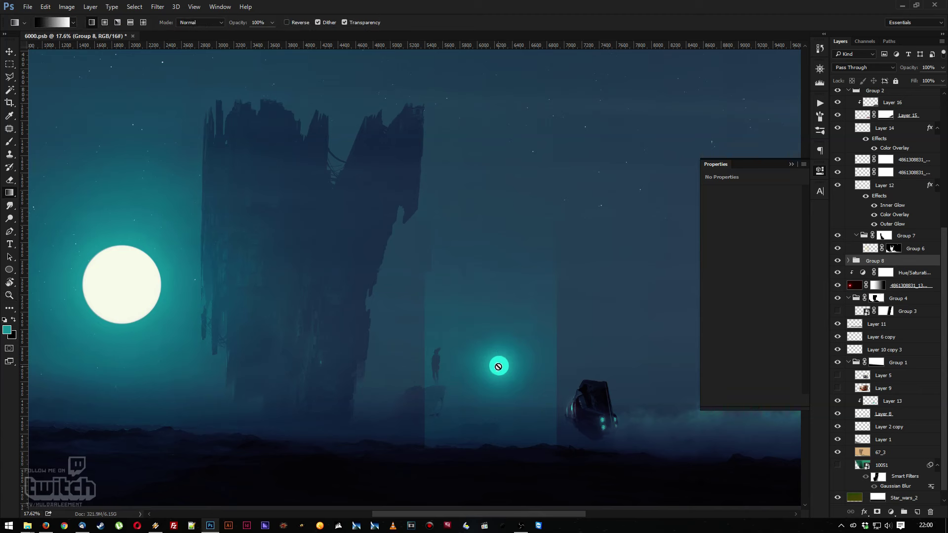
left_click(876, 512)
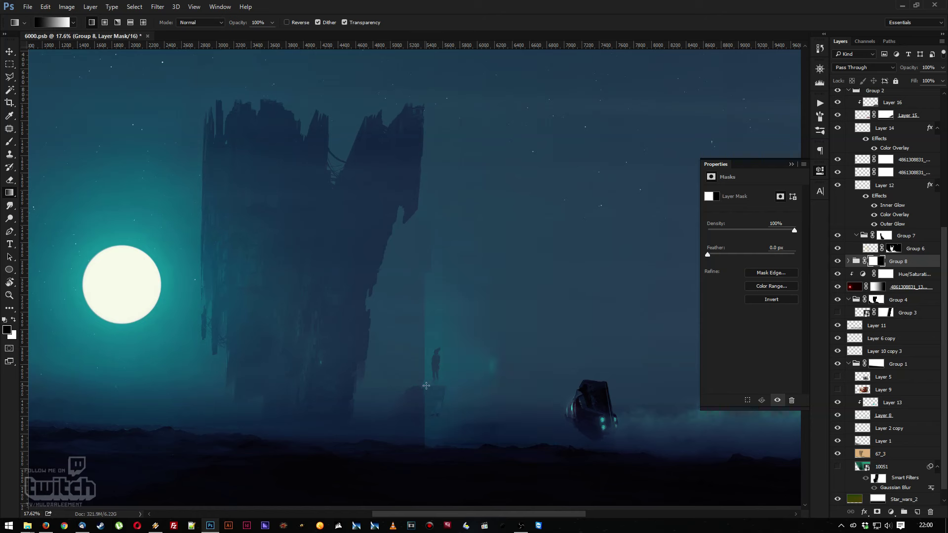
Undo the linear gradient, draw a radial gradient outward from the small moon on the group's mask, and invert the mask
key("ctrl+z")
left_click(109, 23)
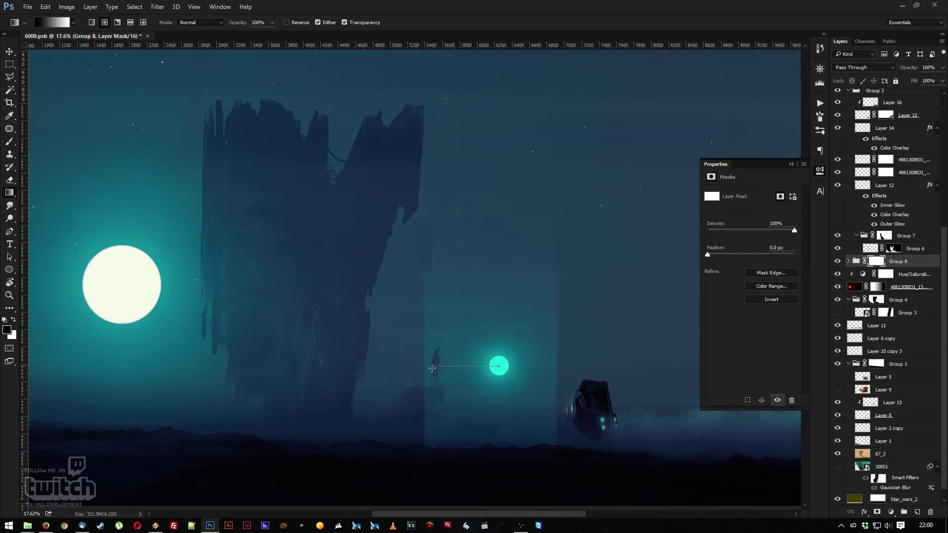
left_click_drag(427, 365, 428, 366)
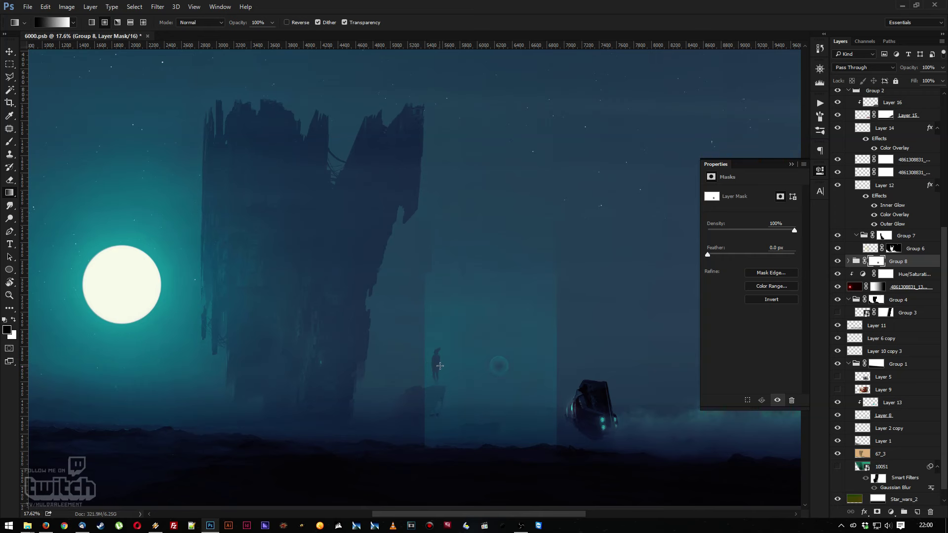
key("ctrl+i")
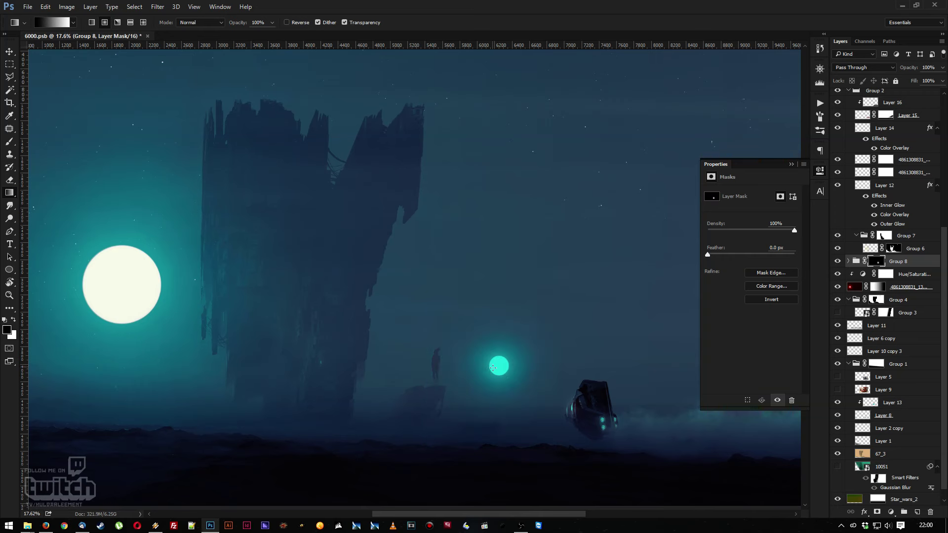
Set up a 432 px soft brush with 0% hardness and white foreground for the small moon group's mask
key("z")
left_click_drag(493, 367, 520, 350)
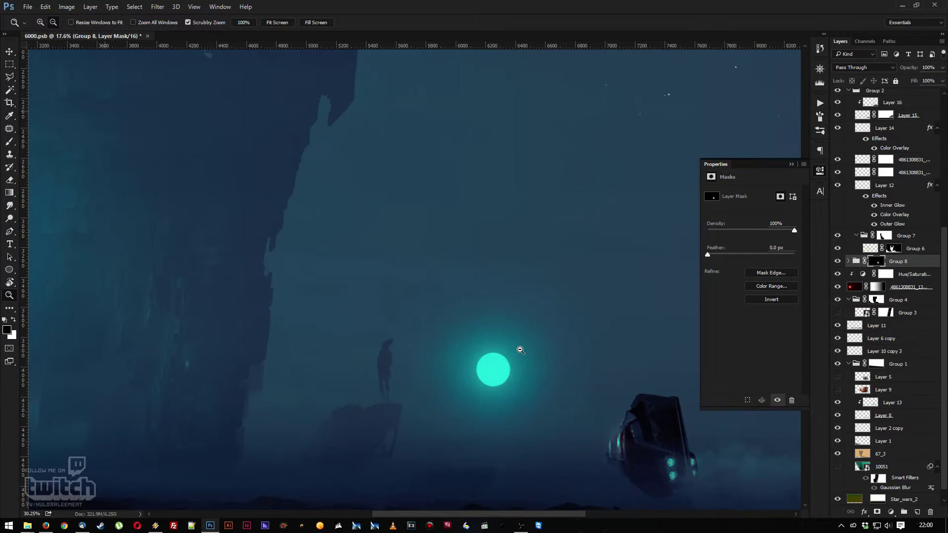
key("x")
key("b")
right_click(486, 364)
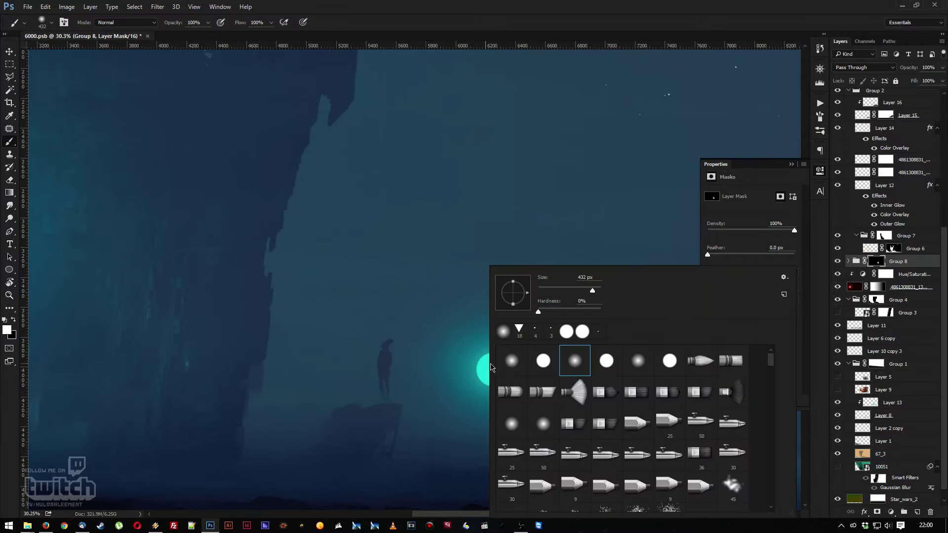
key("Return")
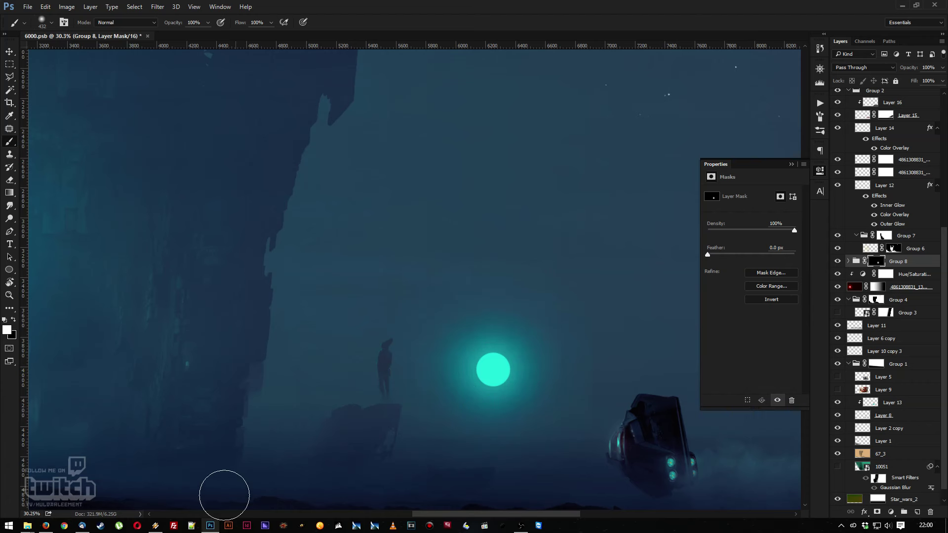
left_click(155, 525)
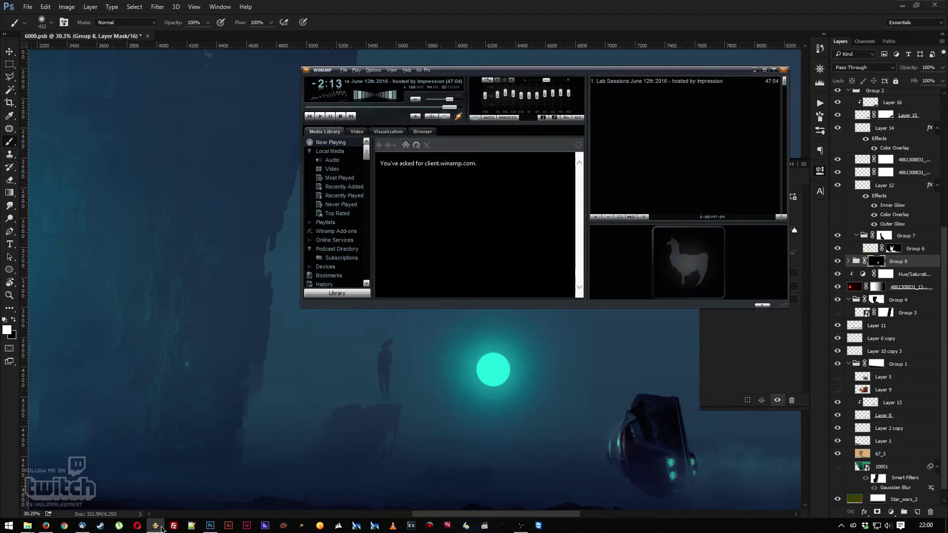
left_click(155, 525)
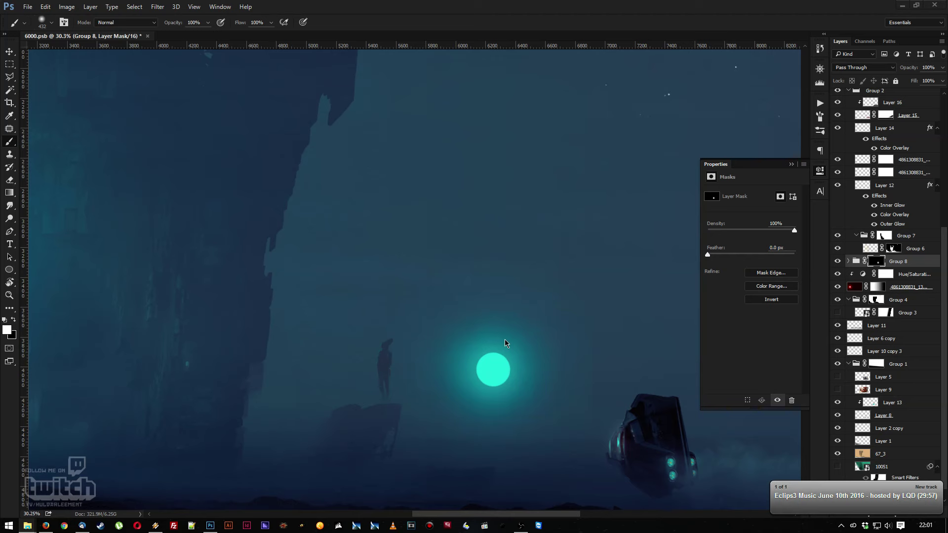
key("z")
left_click_drag(493, 370, 472, 344)
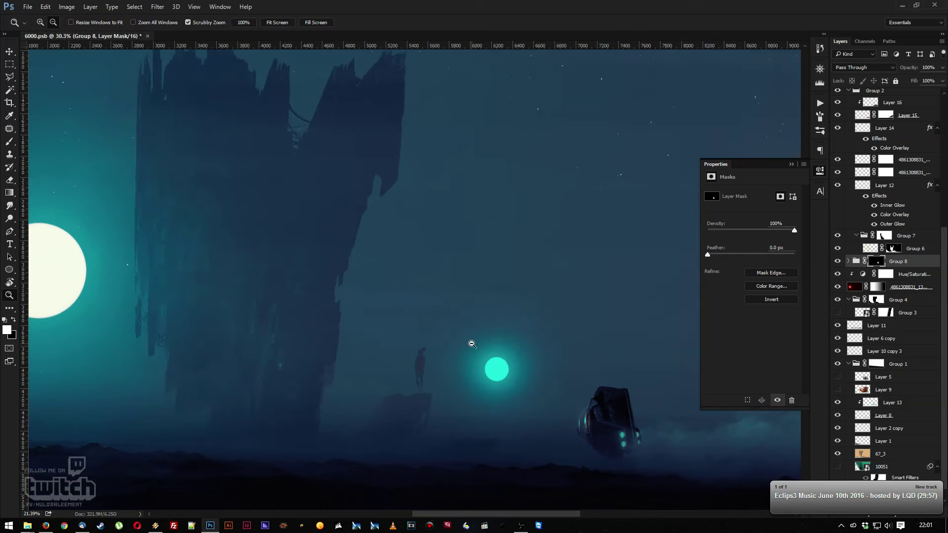
right_click(903, 267)
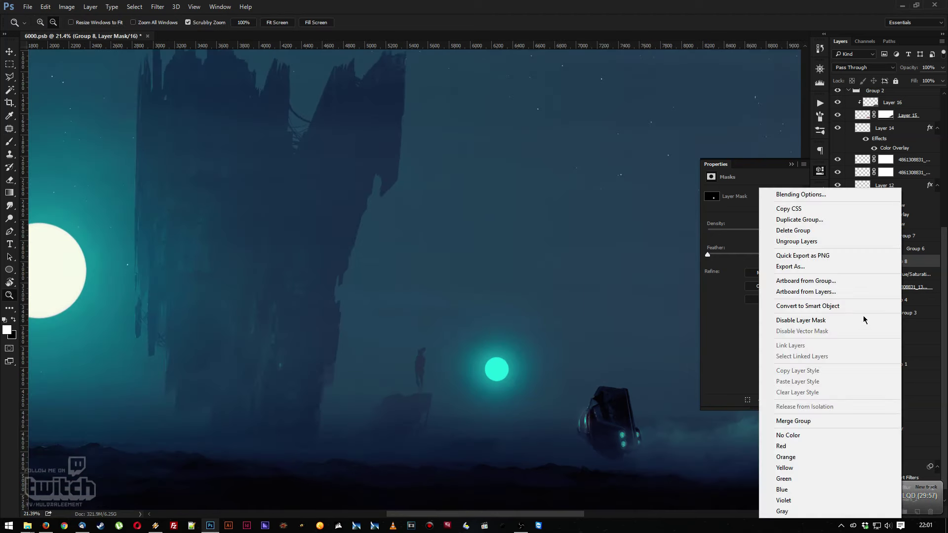
key("Escape")
key("ctrl+t")
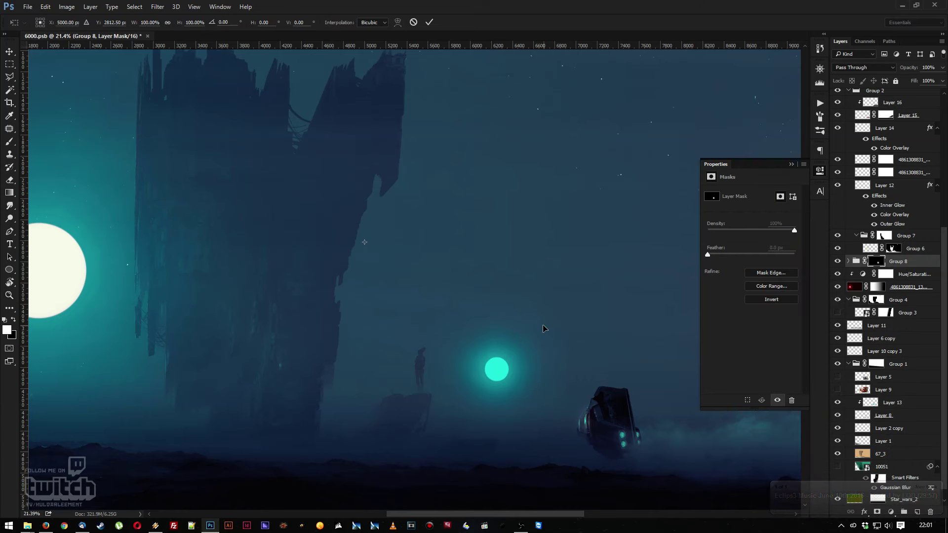
key("Escape")
Merge the small moon's group into a single layer and set its blend mode to Screen
right_click(899, 265)
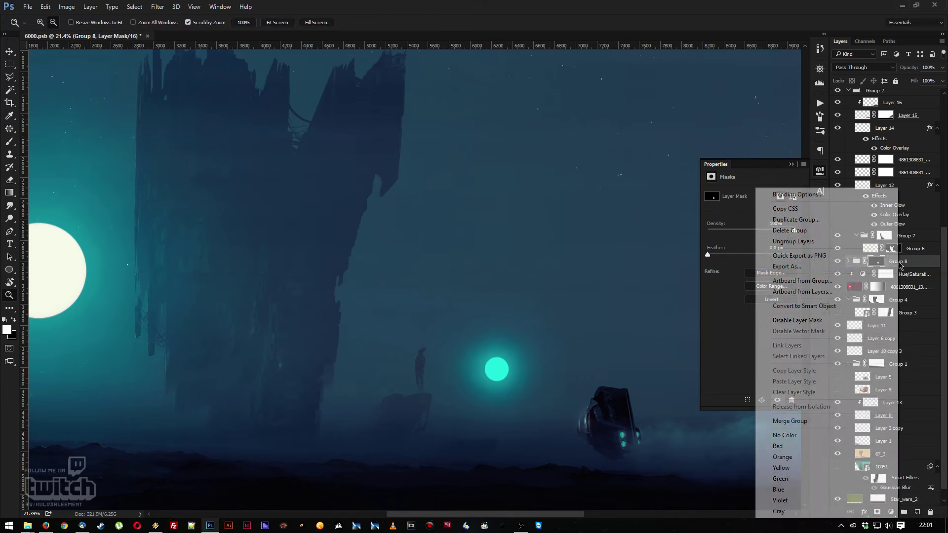
left_click(810, 422)
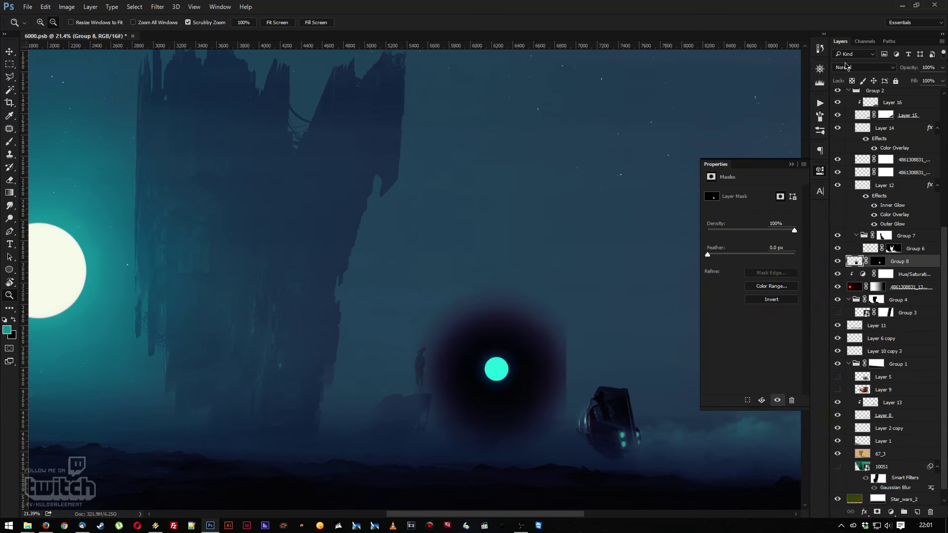
left_click(848, 69)
left_click(849, 136)
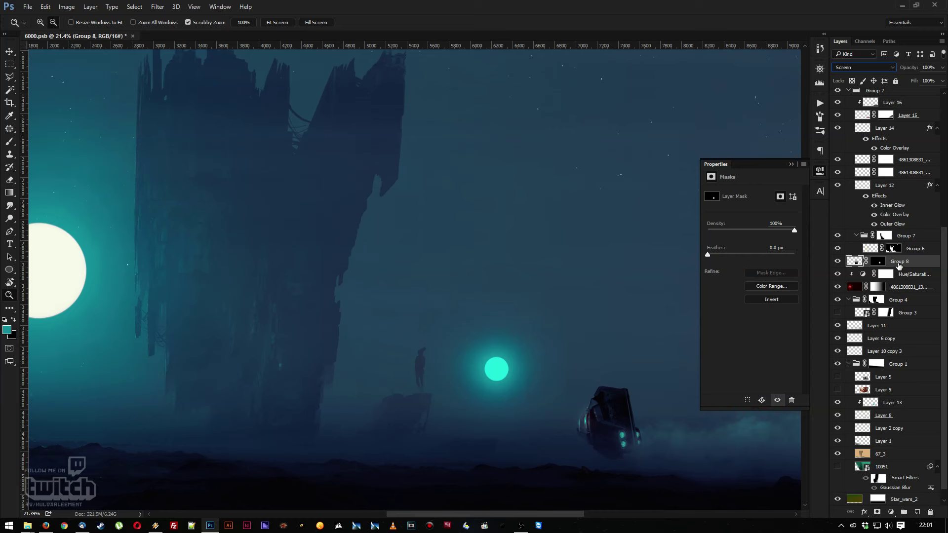
Convert the merged moon layer to a smart object and rasterize it so its mask is baked in
right_click(889, 261)
left_click(795, 187)
key("e")
left_click(481, 386)
key("Return")
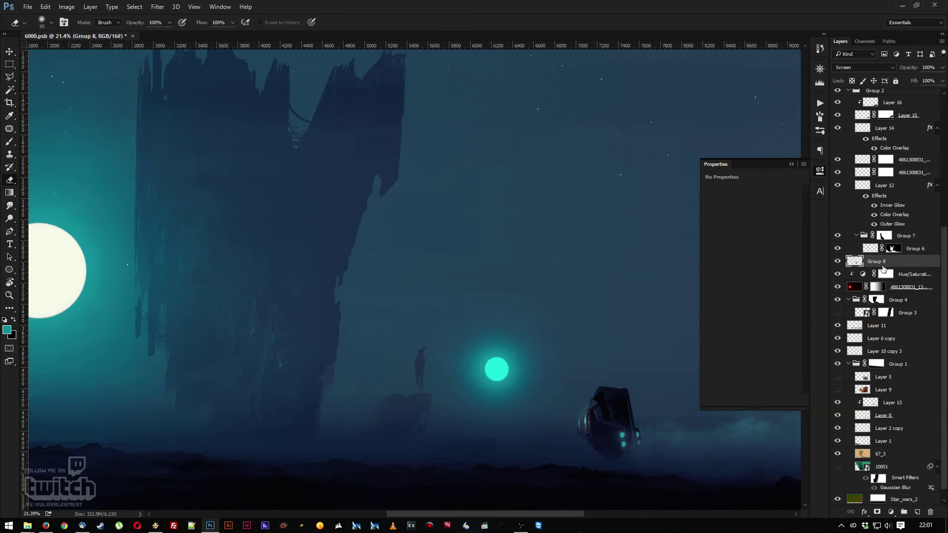
Convert the small moon layer to a smart object again and scale it down to about 1075 × 1629 px
right_click(893, 267)
left_click(800, 187)
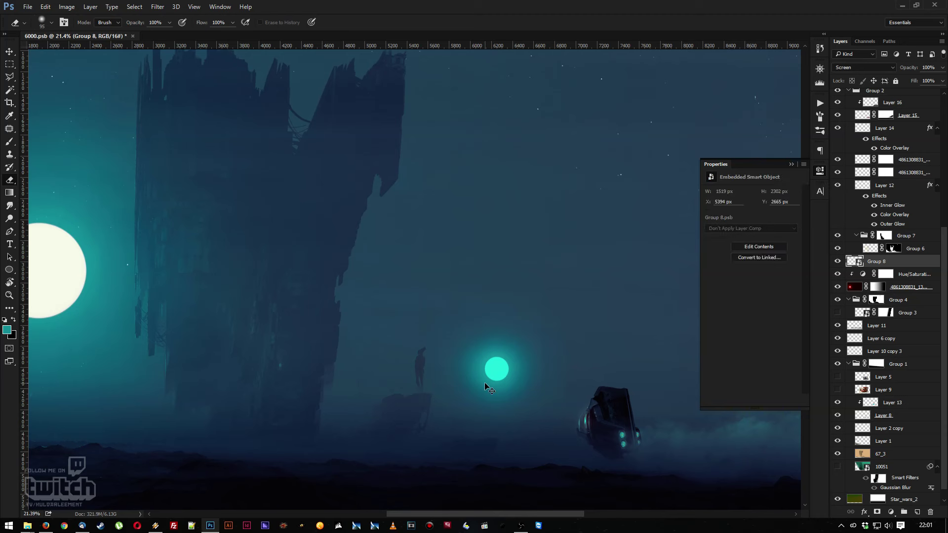
key("ctrl+t")
left_click_drag(567, 222, 504, 286)
left_click_drag(460, 345, 490, 319)
key("Return")
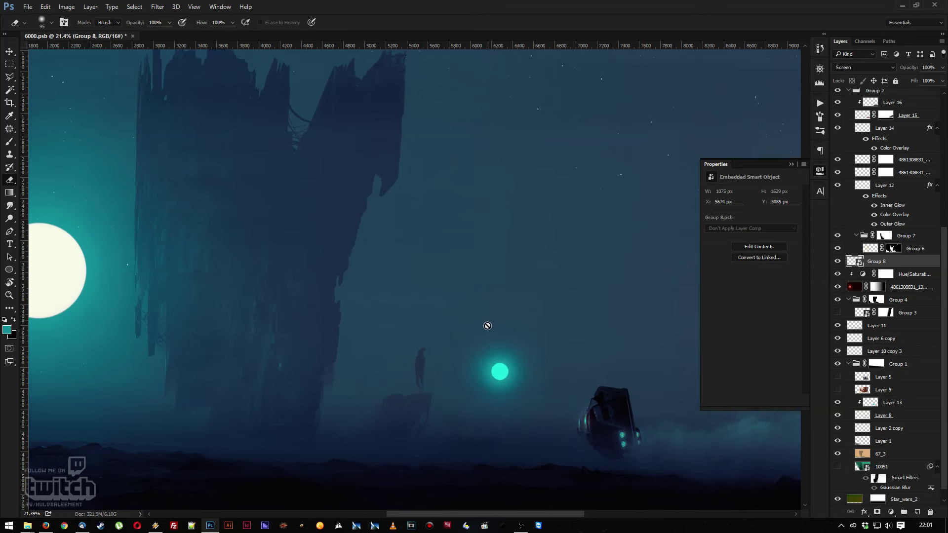
Move the small moon across the scene to just below and left of the large moon
scroll(498, 340, "down", 5)
left_click_drag(512, 357, 241, 421)
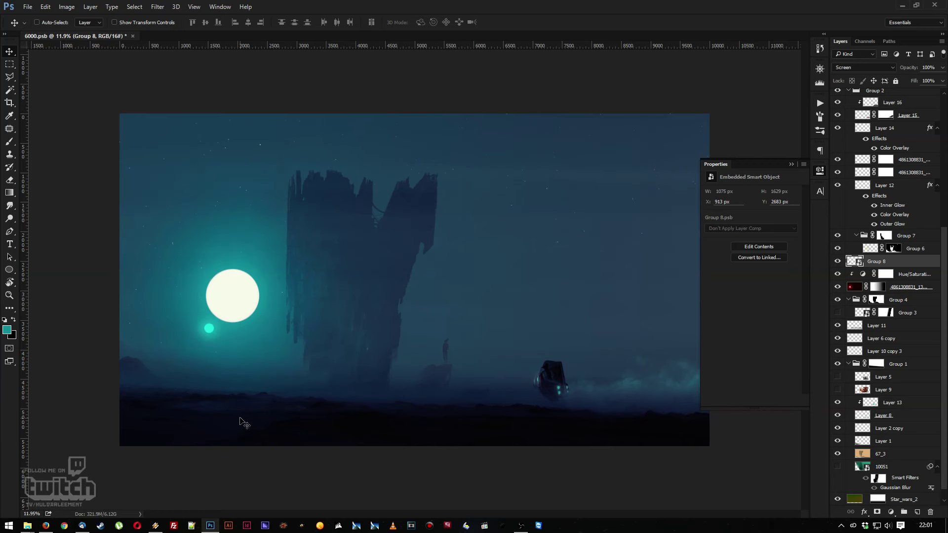
key("z")
left_click(240, 355)
left_click_drag(237, 328, 212, 366)
key("v")
Add two new empty layers above Layer 24 at the top of the layer stack for detailing the hovering vehicle
key("z")
left_click_drag(360, 301, 507, 370)
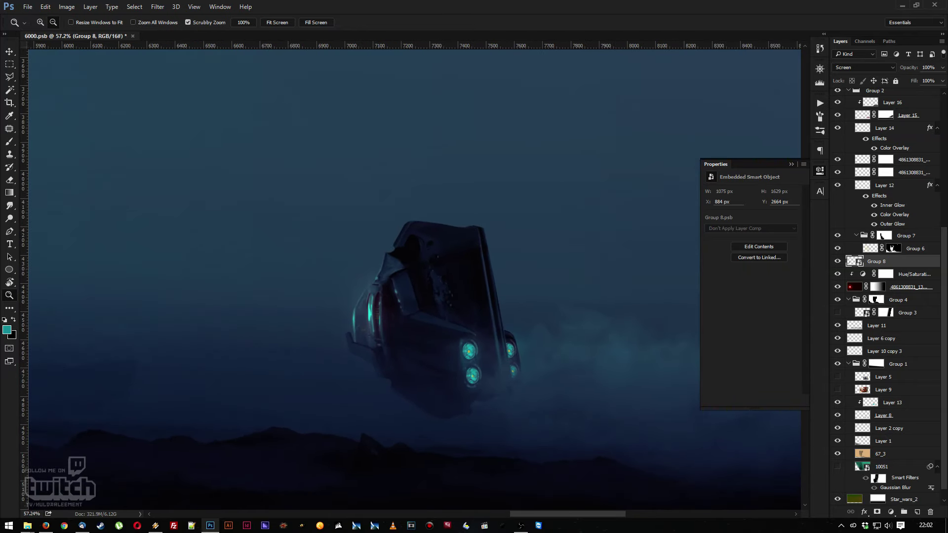
left_click(580, 381, "alt")
left_click_drag(492, 316, 569, 250)
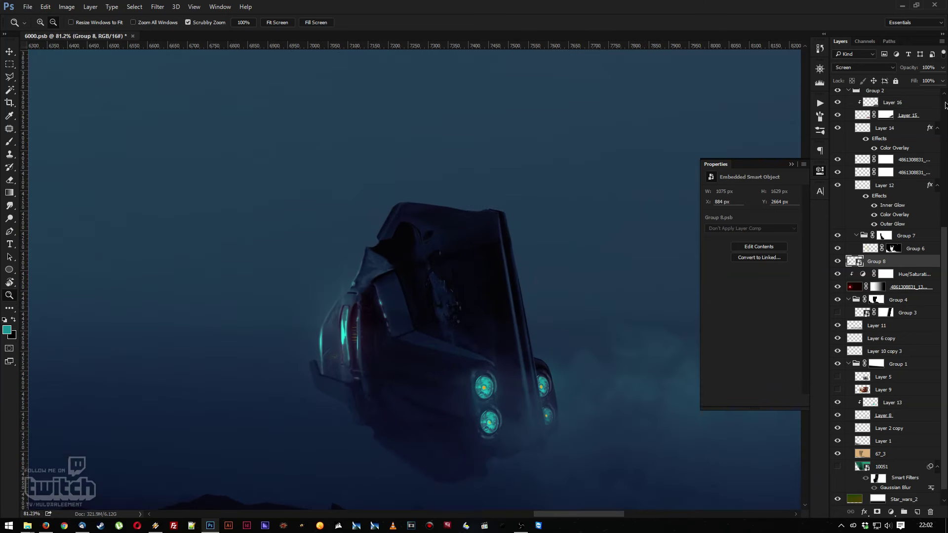
left_click(945, 105)
left_click(879, 99)
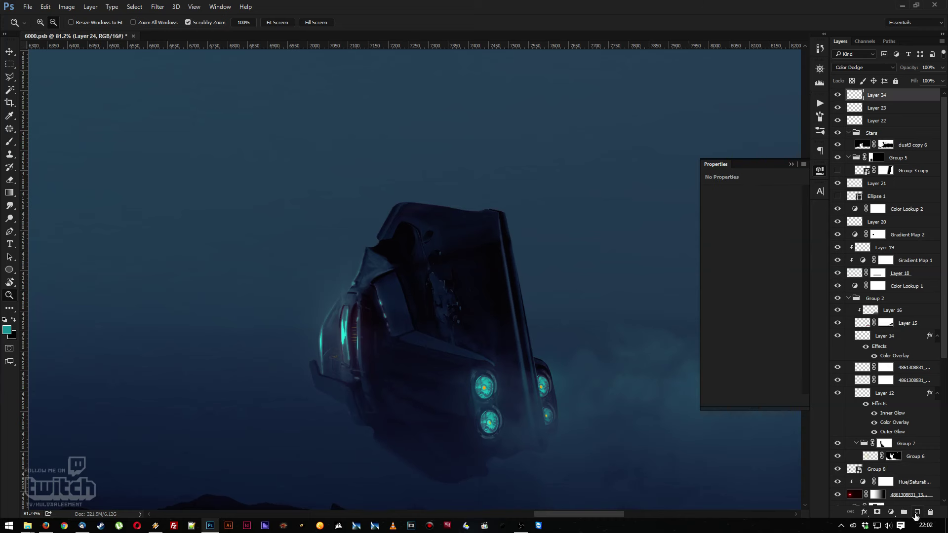
left_click(917, 514)
left_click(916, 514)
left_click(916, 514)
key("Delete")
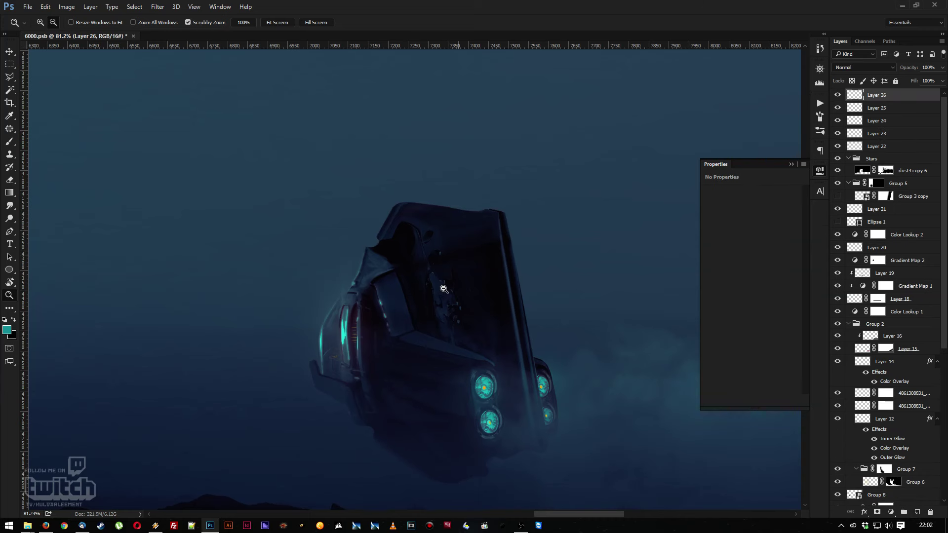
scroll(459, 257, "up", 3)
key("t")
left_click_drag(290, 148, 514, 169)
key("Escape")
Rotate the canvas view to 165°, sample black from the vehicle's body, and choose a small round brush with 100% hardness
key("r")
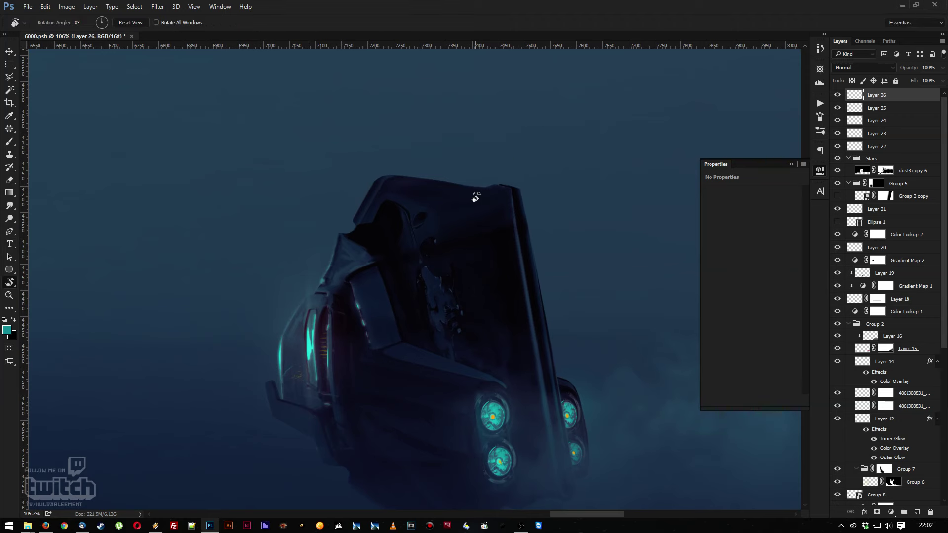
left_click_drag(473, 196, 360, 324)
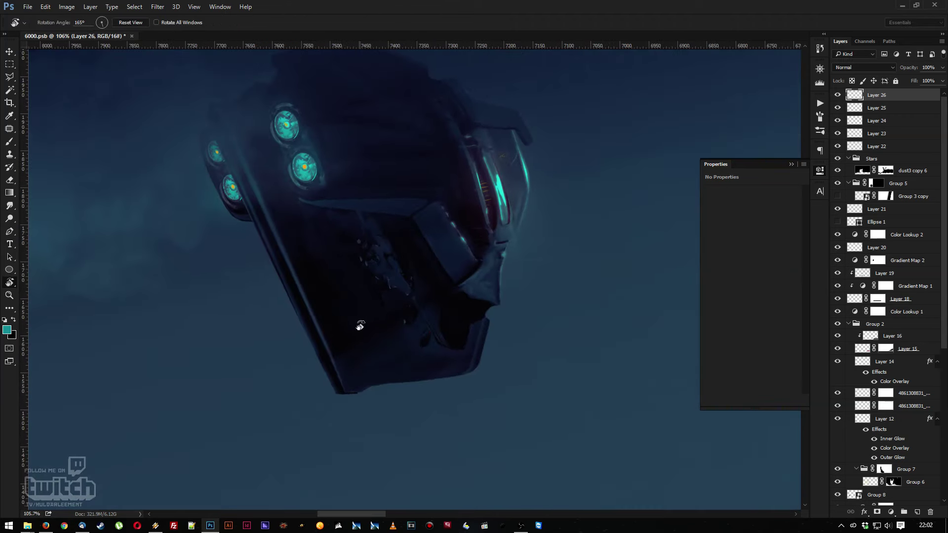
key("i")
left_click(340, 330)
key("b")
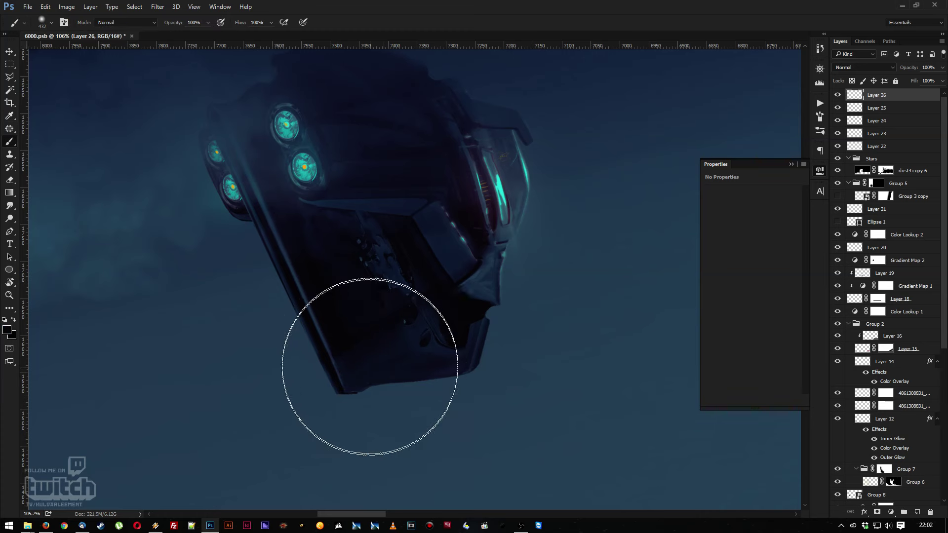
right_click(442, 336)
left_click(496, 362)
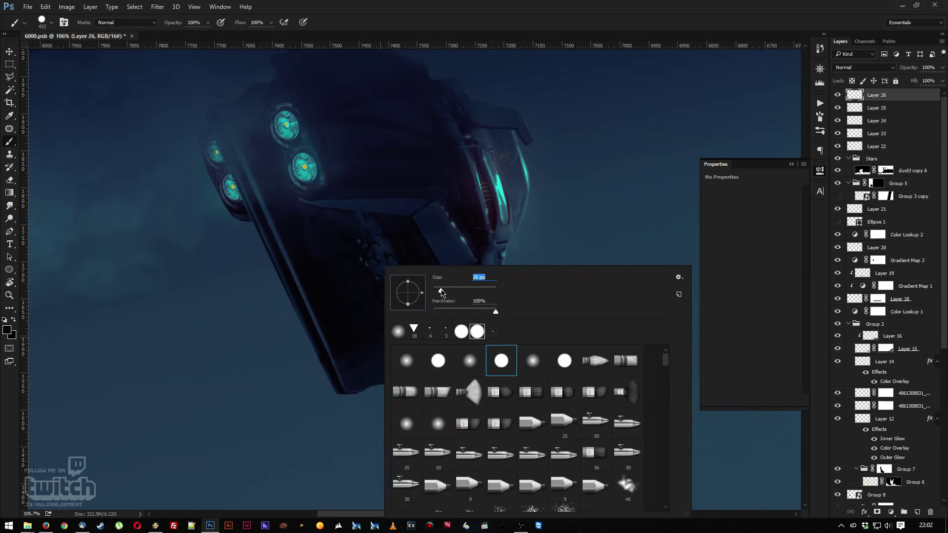
left_click_drag(436, 292, 435, 292)
left_click(375, 381)
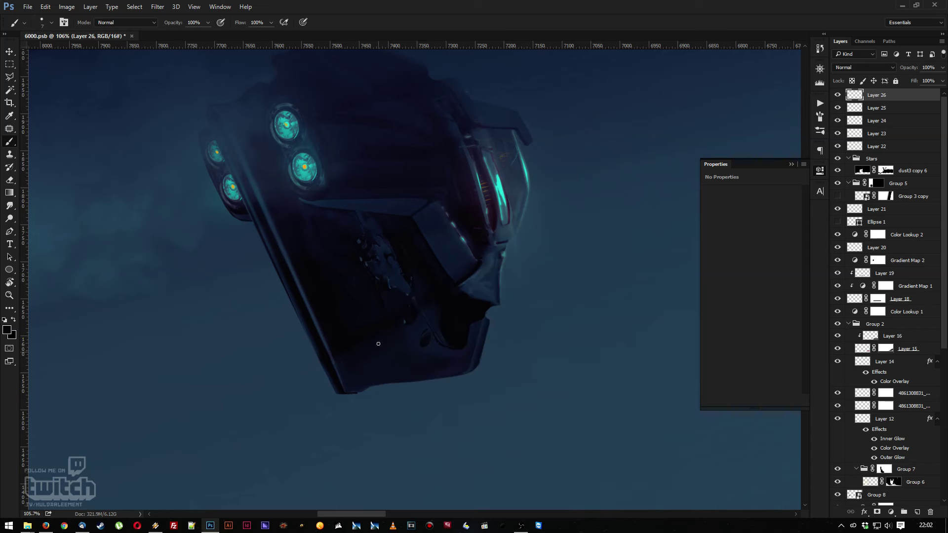
Switch to the 4 px brush preset and draw thin black seams on the vehicle's end panel on Layer 26
right_click(425, 293)
left_click(469, 329)
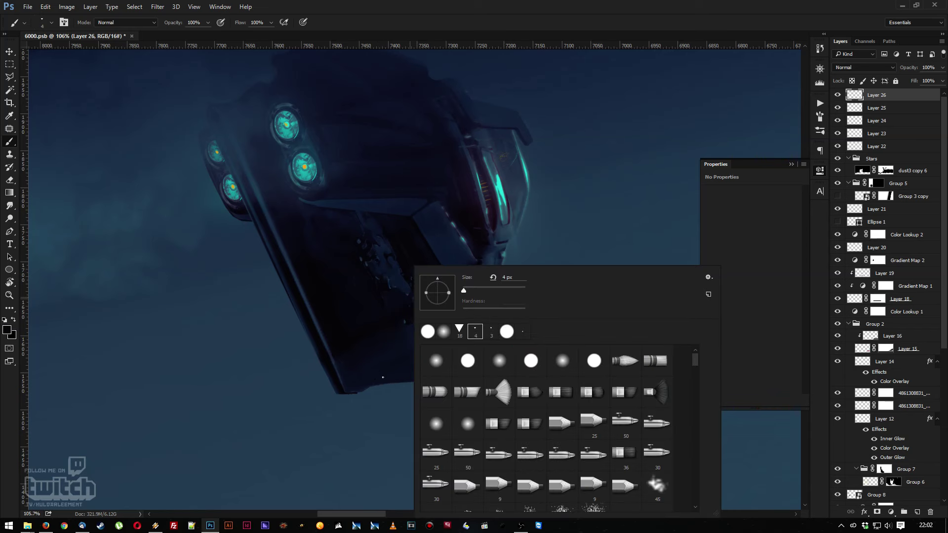
left_click(369, 385)
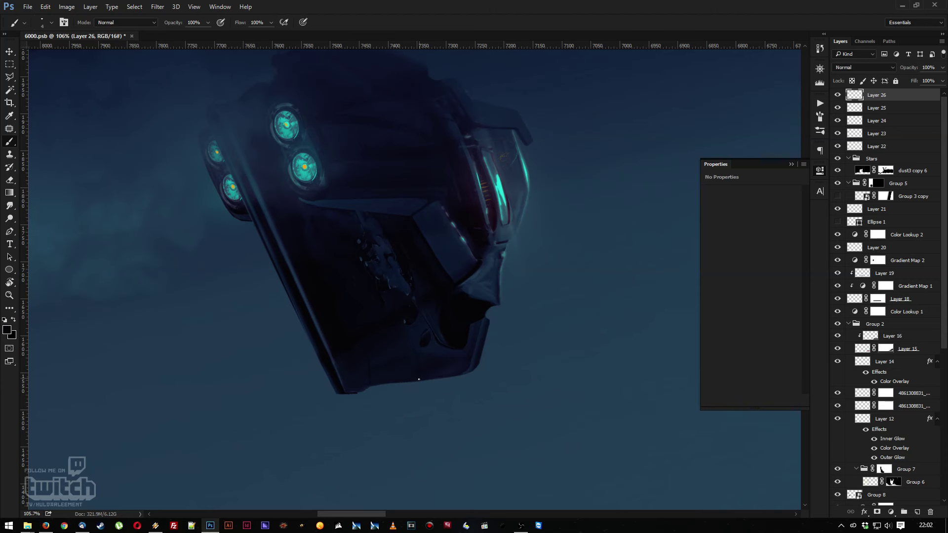
Turn the view back to 0° and continue drawing thin black panel seams across the vehicle's upper section
key("z")
mouse_move(339, 202)
left_mouse_down()
mouse_move(321, 191)
mouse_move(349, 205)
left_mouse_up()
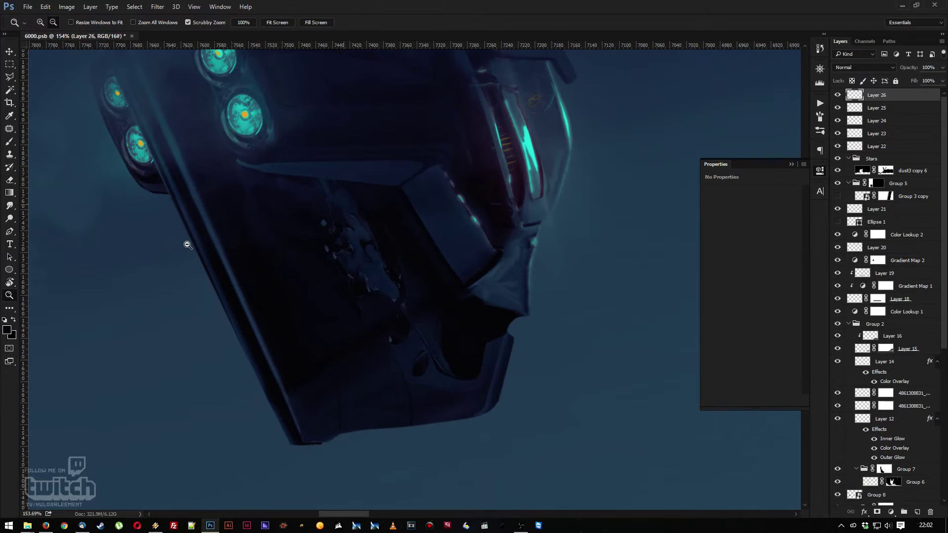
key("r")
left_click_drag(186, 244, 526, 177)
key("z")
key("b")
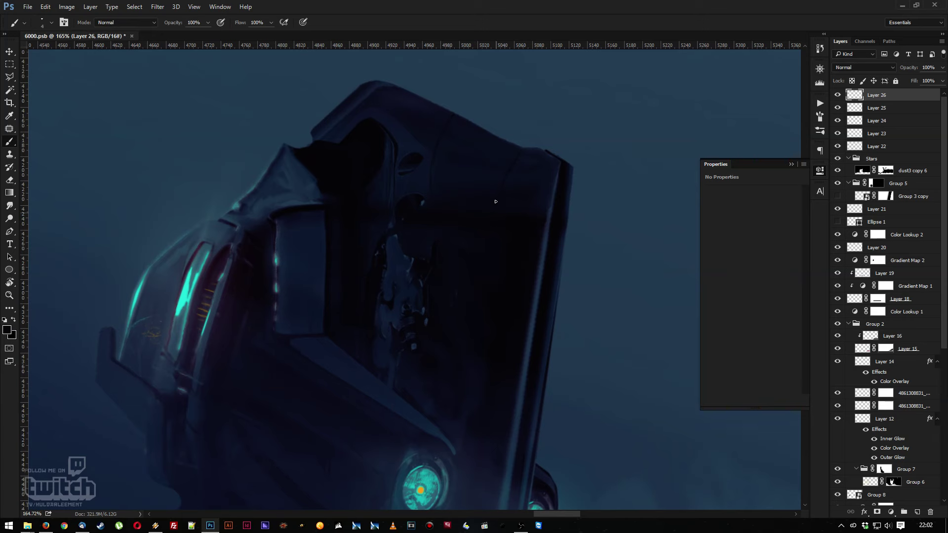
key("z")
mouse_move(488, 157)
left_mouse_down()
mouse_move(445, 118)
mouse_move(494, 154)
mouse_move(411, 142)
left_mouse_up()
key("r")
left_click_drag(302, 194, 501, 268)
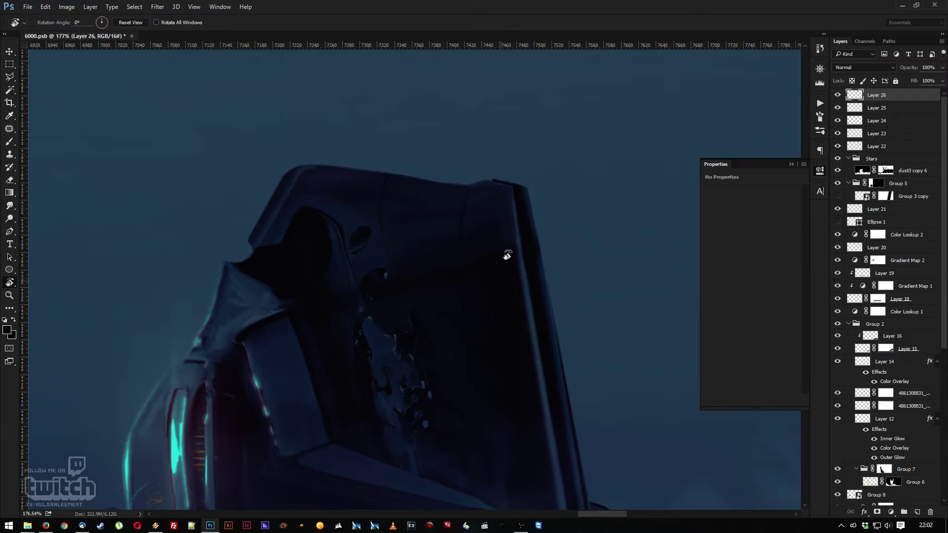
key("b")
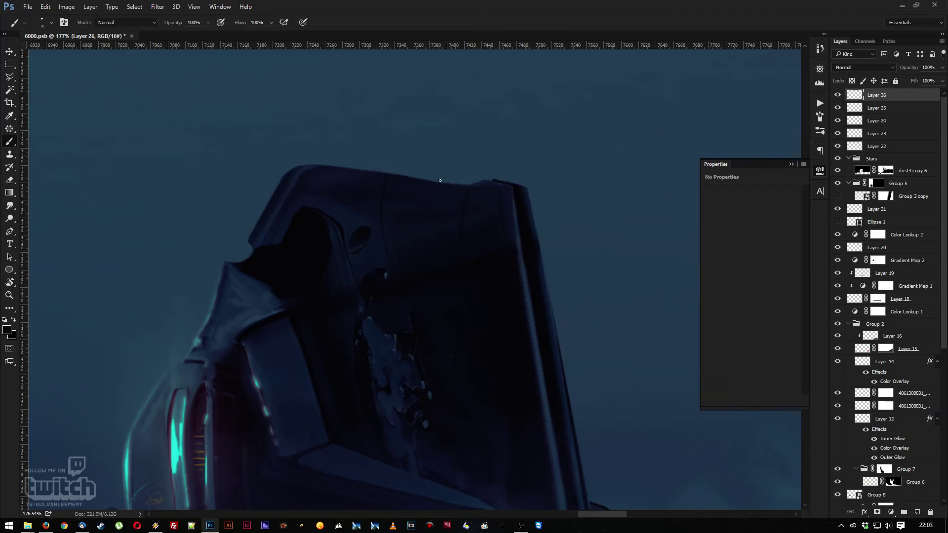
Draw a thin black seam across the pointed bodywork above the vehicle's glowing side lights
key("z")
mouse_move(519, 186)
left_mouse_down()
mouse_move(446, 143)
mouse_move(480, 163)
mouse_move(459, 207)
mouse_move(397, 274)
mouse_move(428, 245)
mouse_move(440, 213)
left_mouse_up()
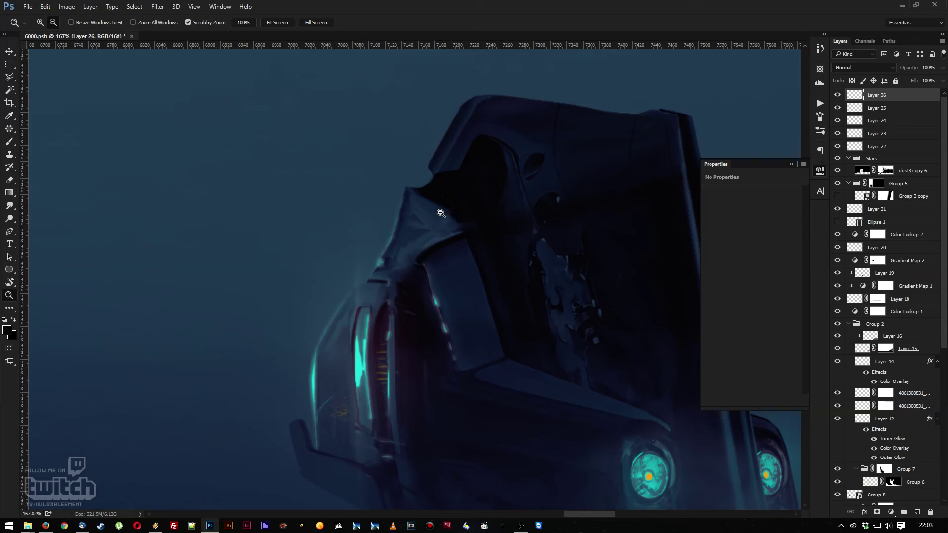
key("b")
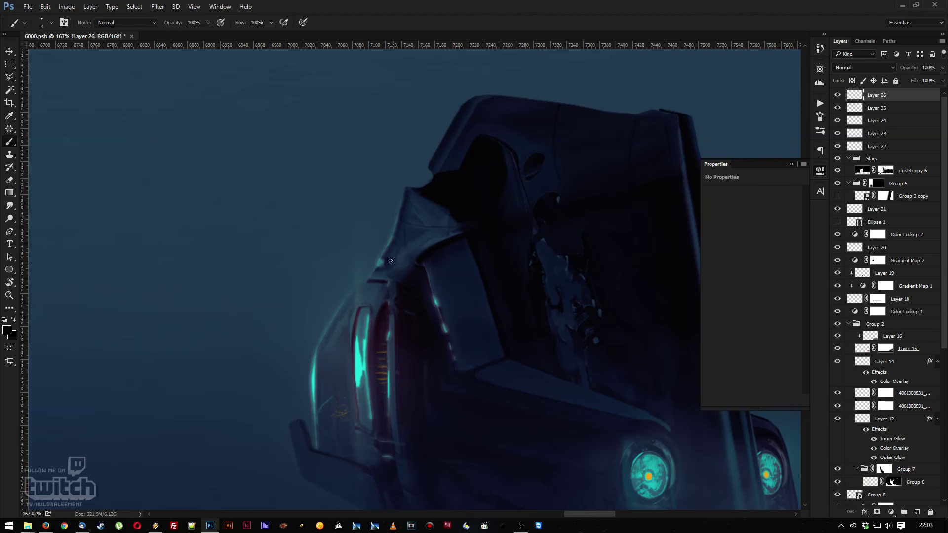
key("z")
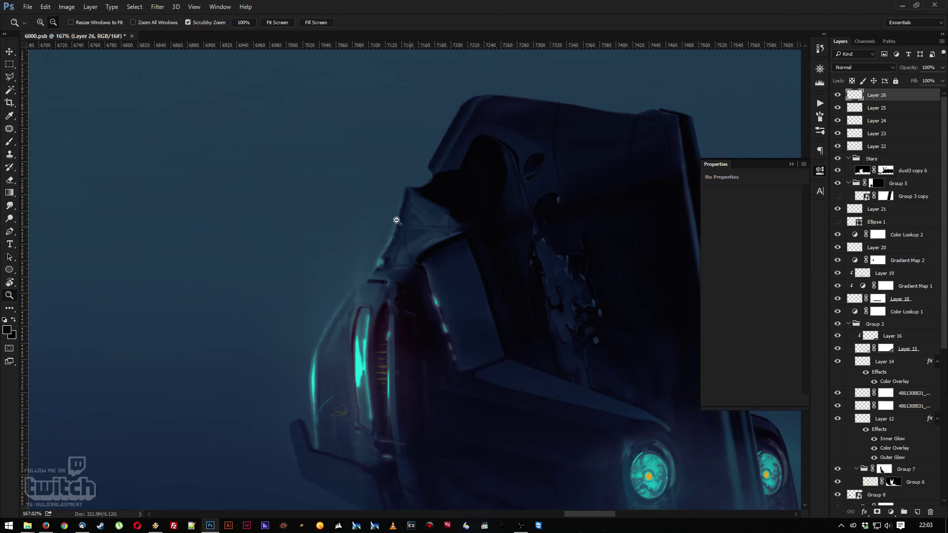
scroll(401, 212, "down", 3)
scroll(405, 238, "up", 1)
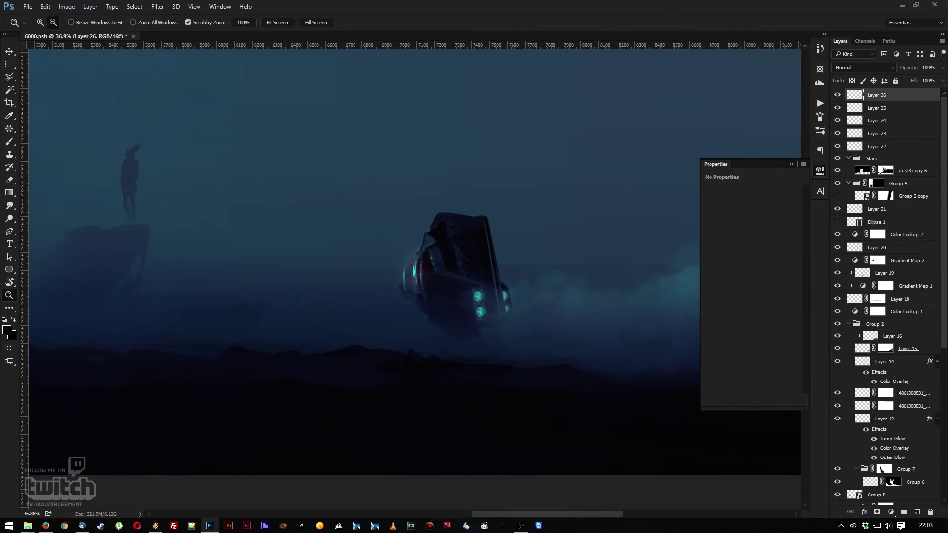
left_click(46, 526)
left_click_drag(517, 292, 554, 292)
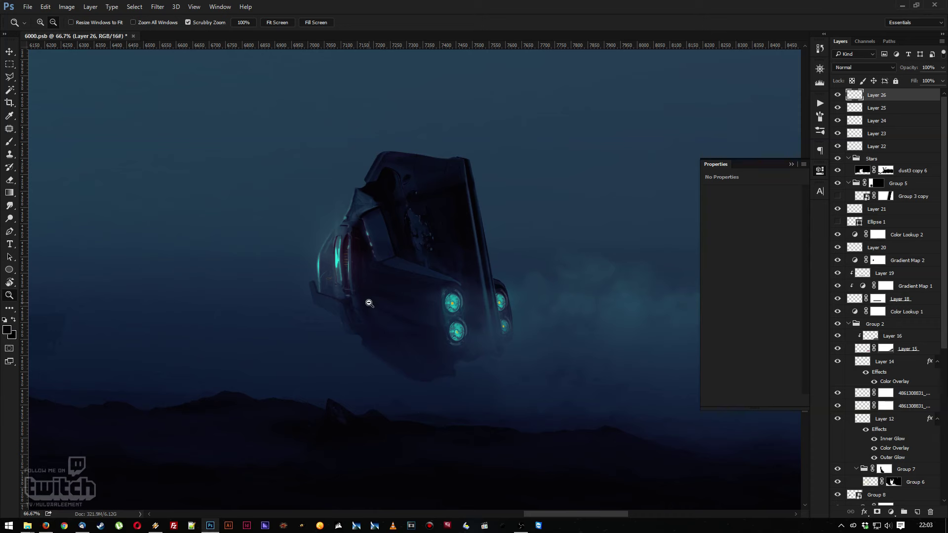
mouse_move(439, 208)
left_mouse_down()
mouse_move(419, 163)
mouse_move(403, 170)
mouse_move(451, 197)
left_mouse_up()
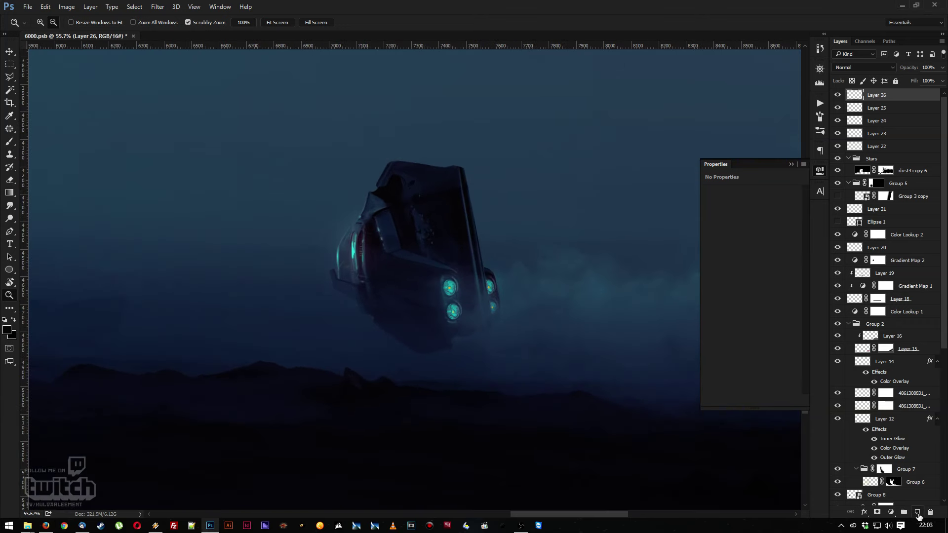
Add a new layer and paint a small black dot at the centre of the vehicle's near upper round light
left_click(917, 515)
left_click_drag(500, 303, 537, 327)
key("b")
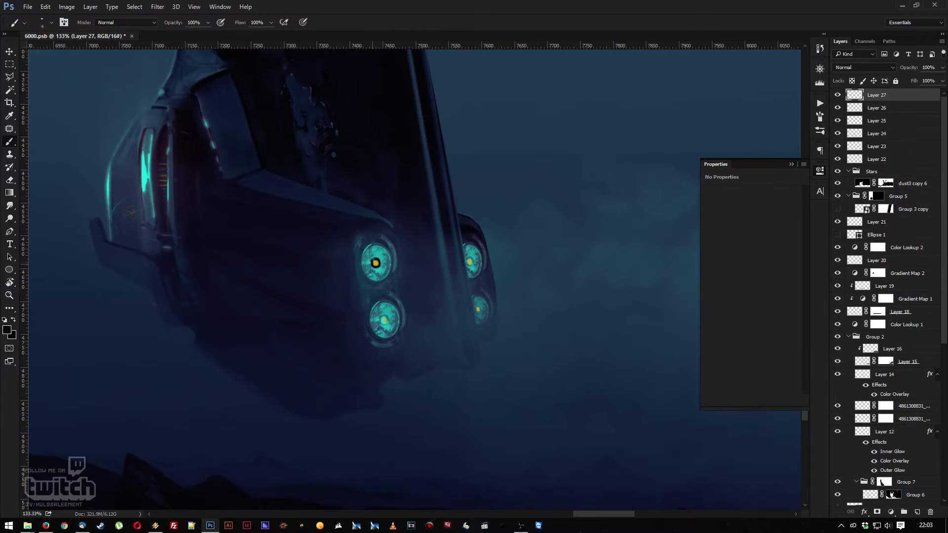
key("z")
mouse_move(409, 220)
left_mouse_down()
mouse_move(342, 173)
mouse_move(430, 195)
mouse_move(437, 240)
mouse_move(571, 182)
left_mouse_up()
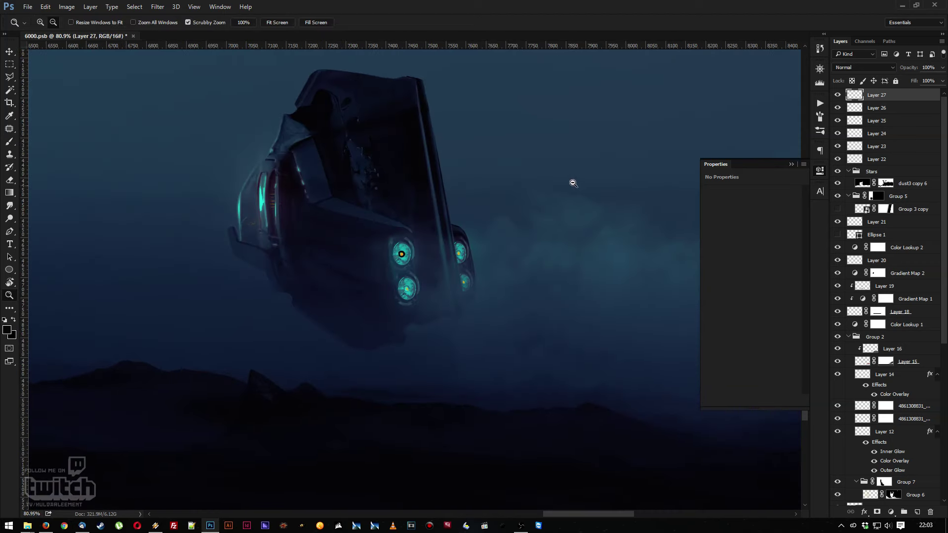
Lower Layer 27's fill opacity to the minimum and give the layer a white Color Overlay
double_click(911, 97)
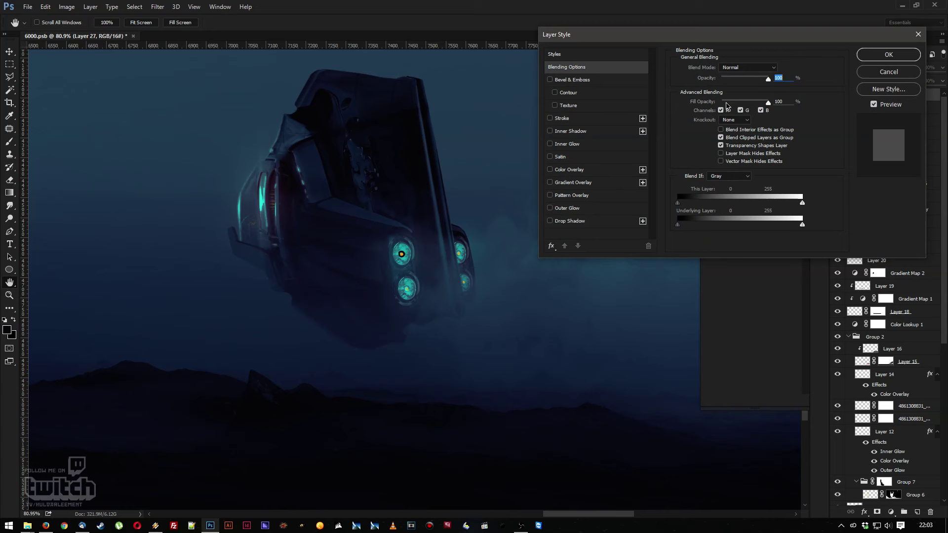
left_click_drag(726, 104, 712, 103)
left_click(574, 170)
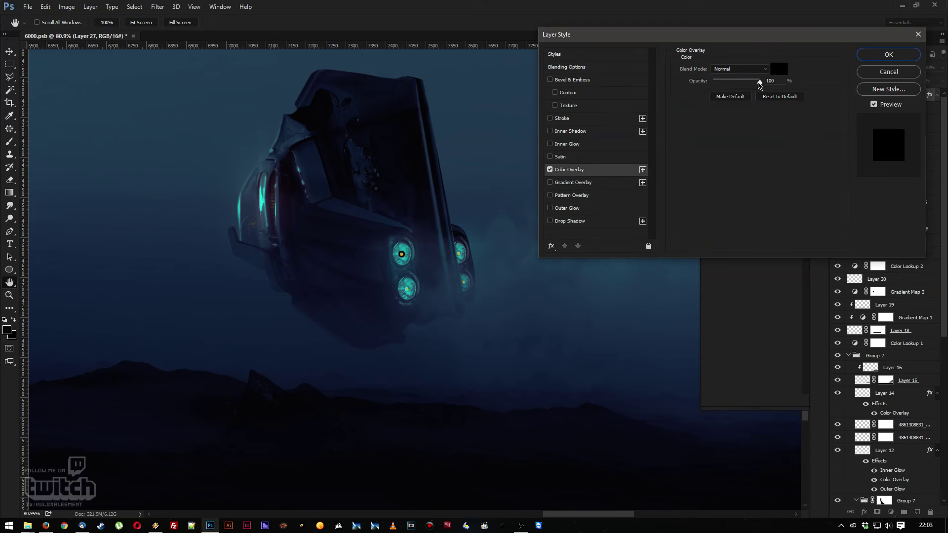
left_click(778, 68)
left_click(684, 155)
key("Return")
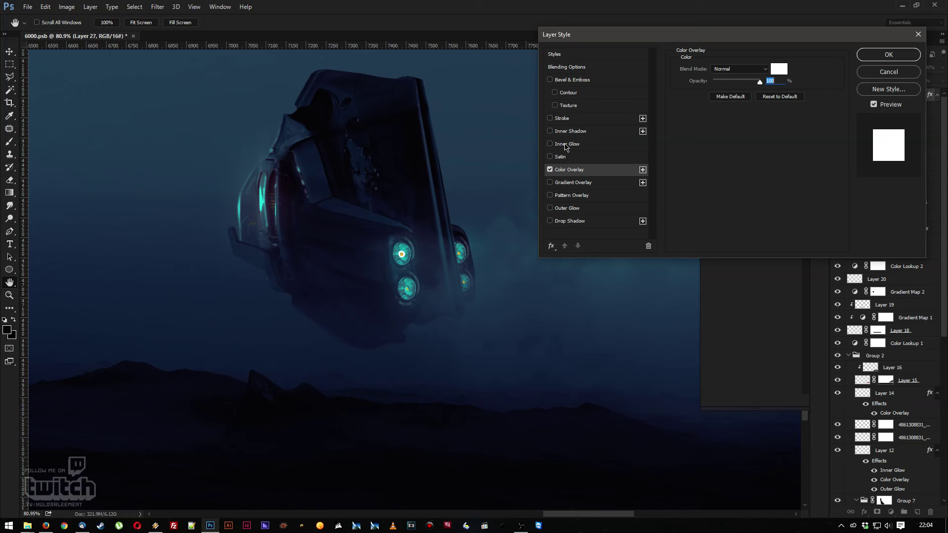
Add an Outer Glow to Layer 27 with 100% opacity, 18 px size and 30% range, and apply the style
left_click(567, 208)
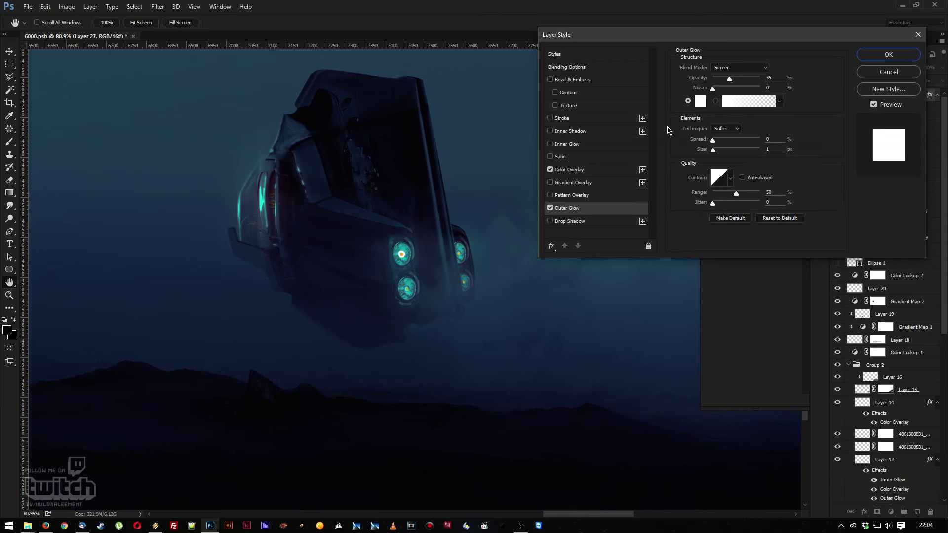
left_click_drag(732, 81, 762, 80)
left_click_drag(713, 152, 721, 154)
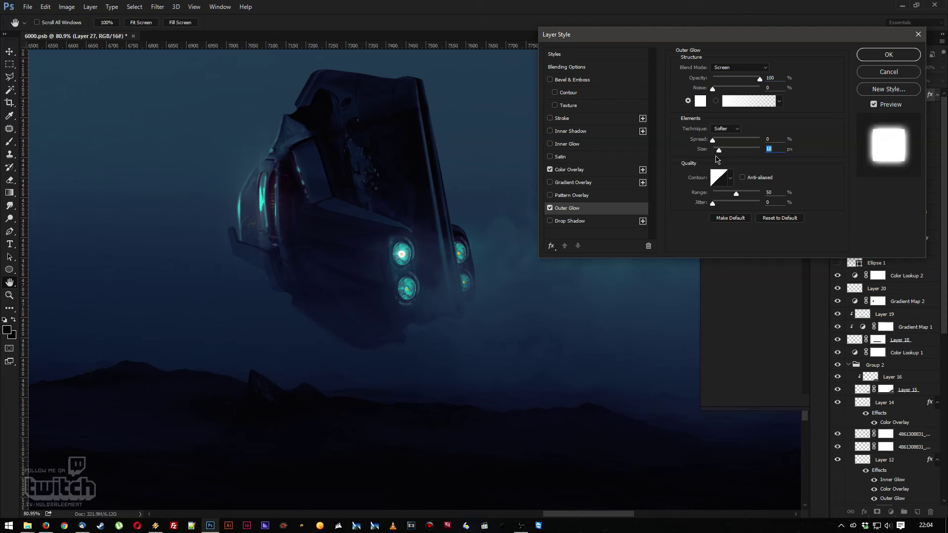
left_click_drag(736, 193, 727, 193)
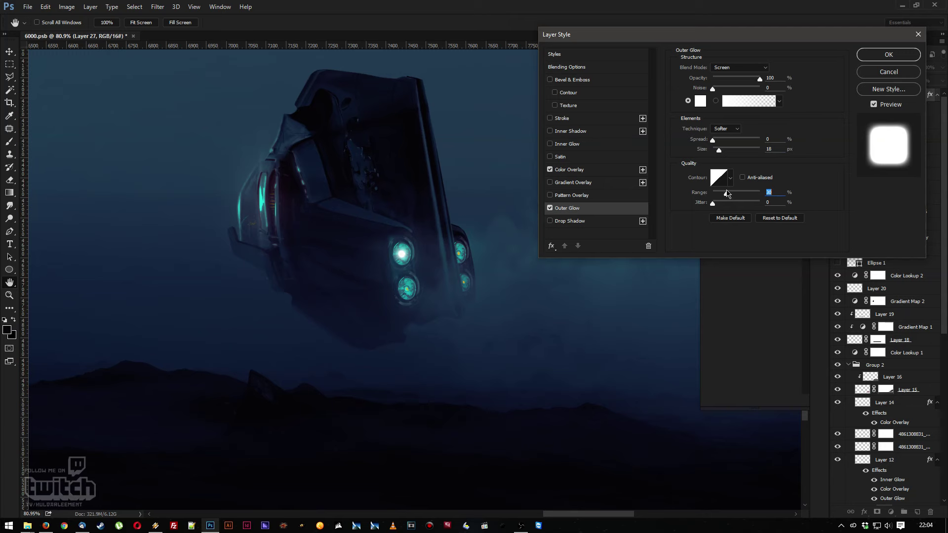
key("Return")
Paint small glowing dots at the centres of the near lower and both far round lights, and reinforce the near upper one
key("z")
left_click_drag(402, 288, 483, 304)
key("b")
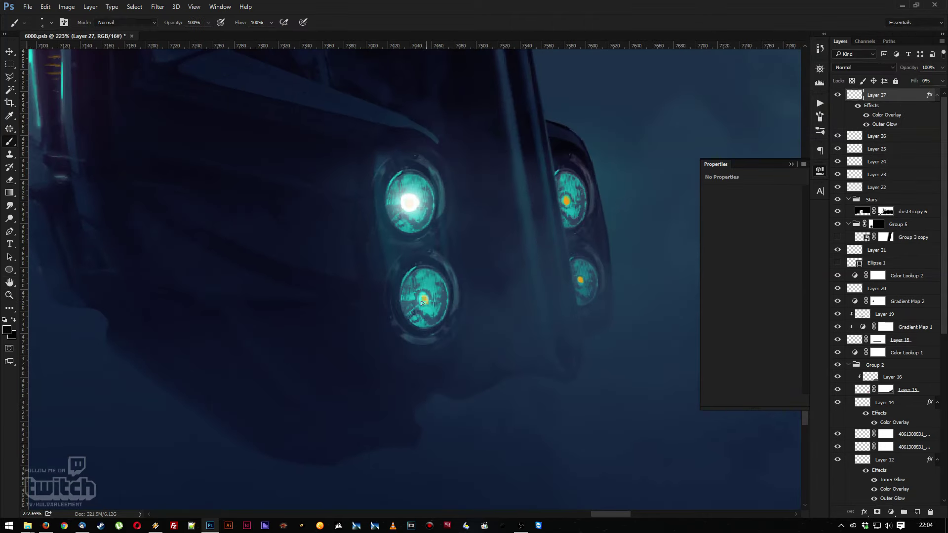
left_click_drag(422, 303, 425, 302)
left_click(410, 204)
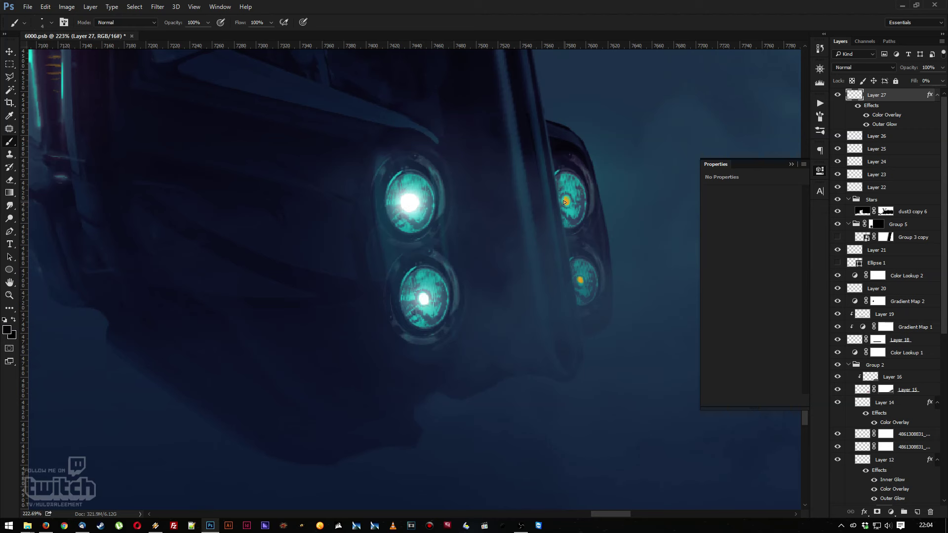
left_click_drag(565, 202, 567, 201)
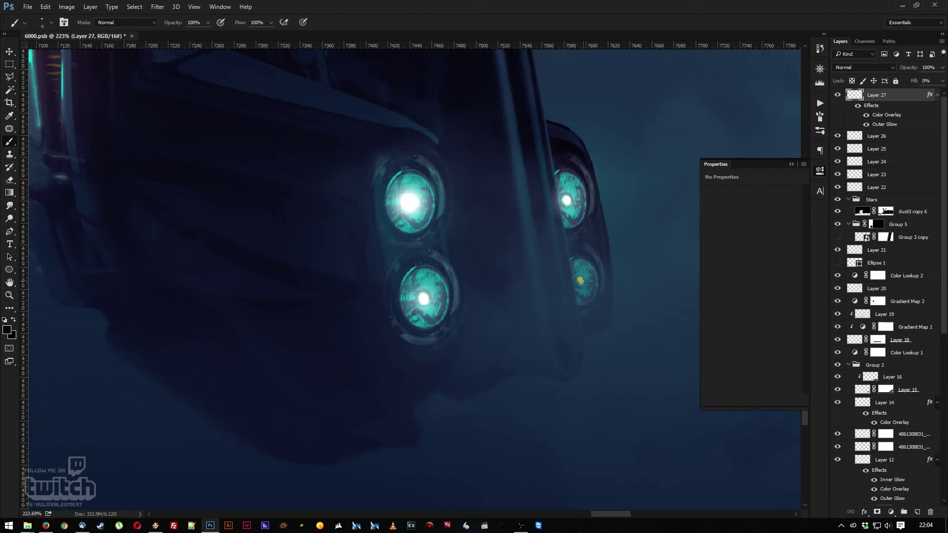
left_click_drag(581, 280, 580, 281)
key("z")
mouse_move(482, 209)
left_mouse_down()
mouse_move(360, 129)
mouse_move(385, 140)
mouse_move(413, 201)
mouse_move(457, 228)
left_mouse_up()
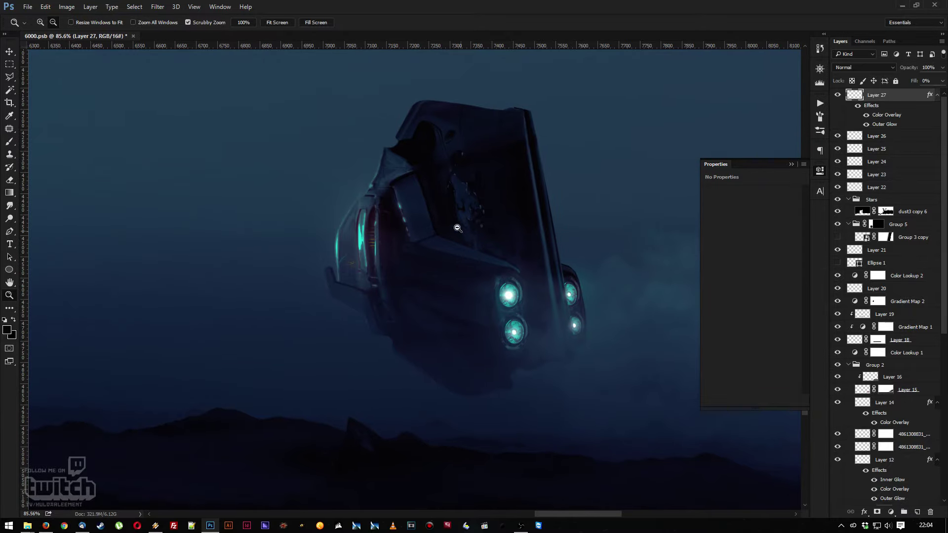
Paint a tiny glowing dot on the vehicle's side panel, just below and outside the tall teal light strips
key("ctrl+plus")
key("b")
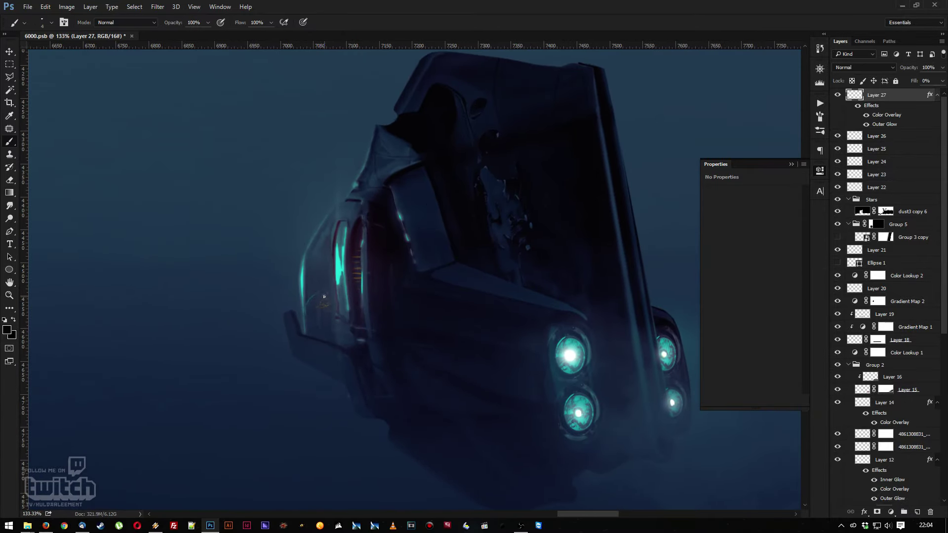
left_click(318, 303)
key("e")
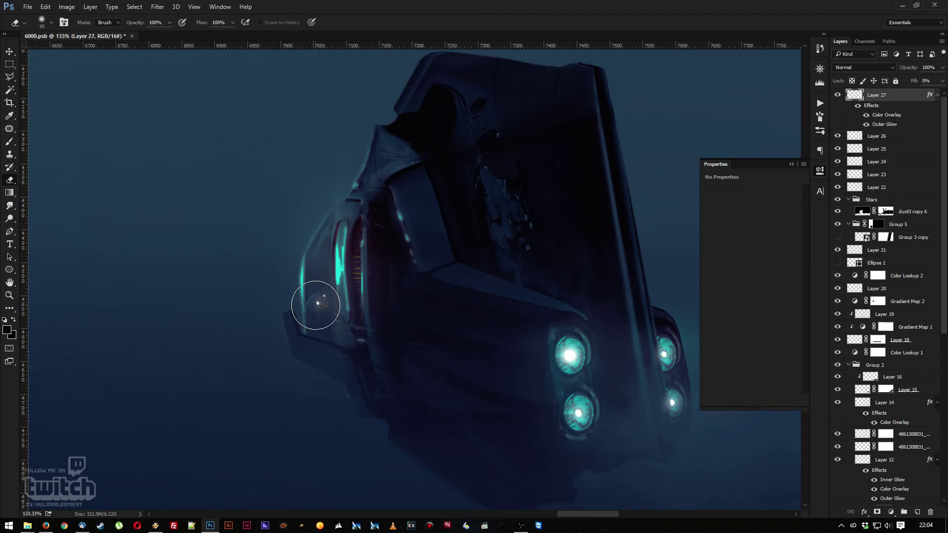
key("z")
scroll(318, 301, "down", 5)
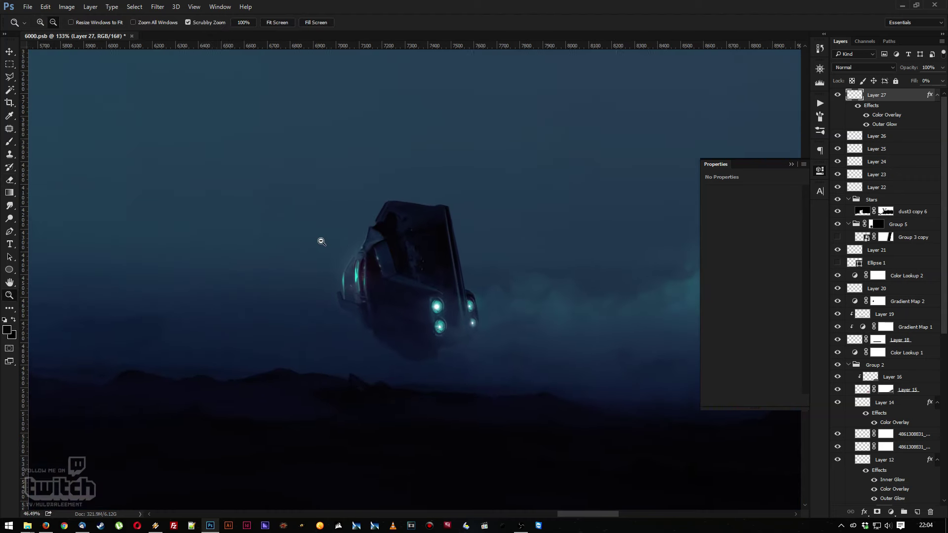
scroll(473, 364, "up", 5)
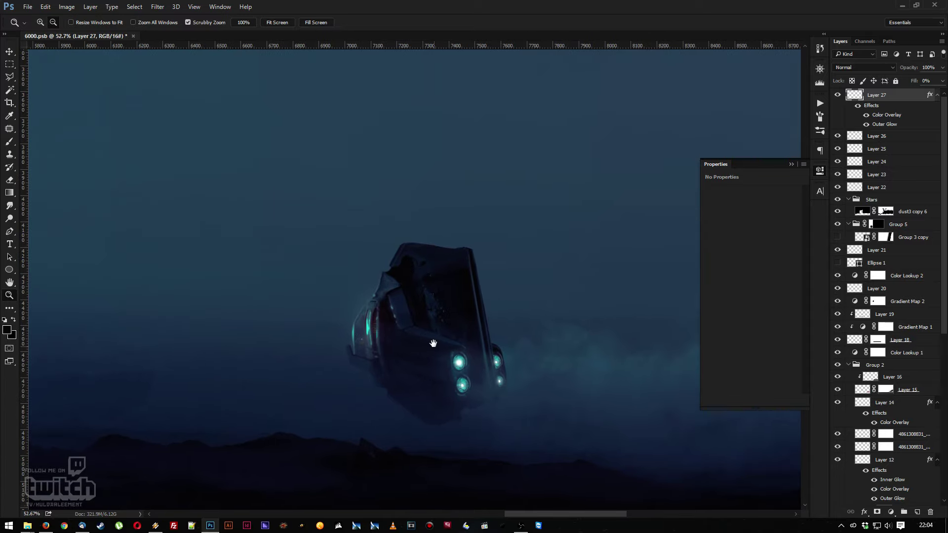
Rotate the view and paint thin glowing highlights along the rims of the four round lights, then straighten the view
key("r")
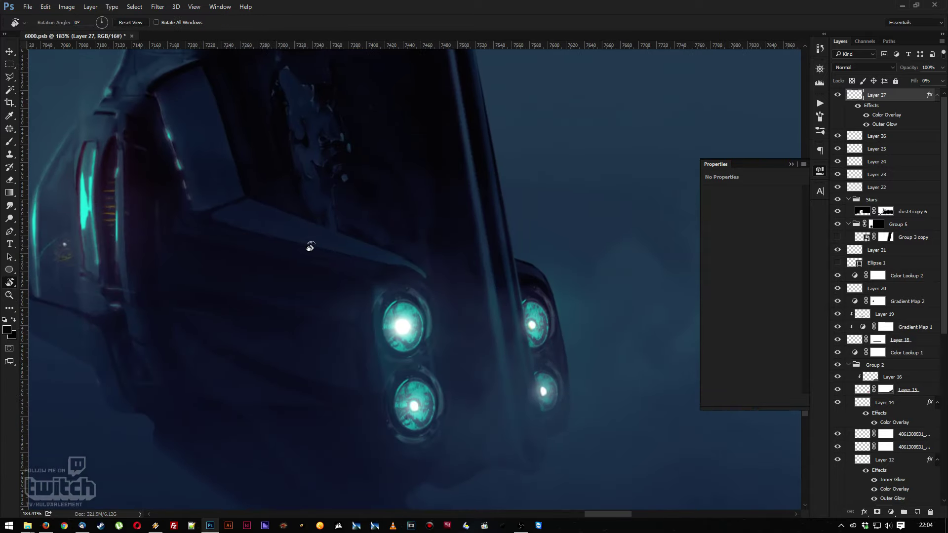
left_click_drag(311, 248, 356, 281)
key("b")
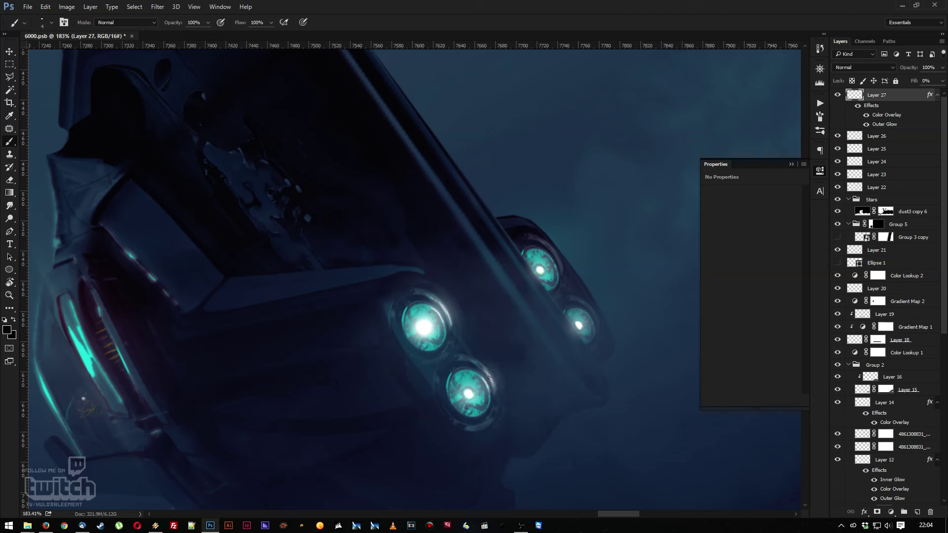
left_click_drag(535, 315, 492, 342)
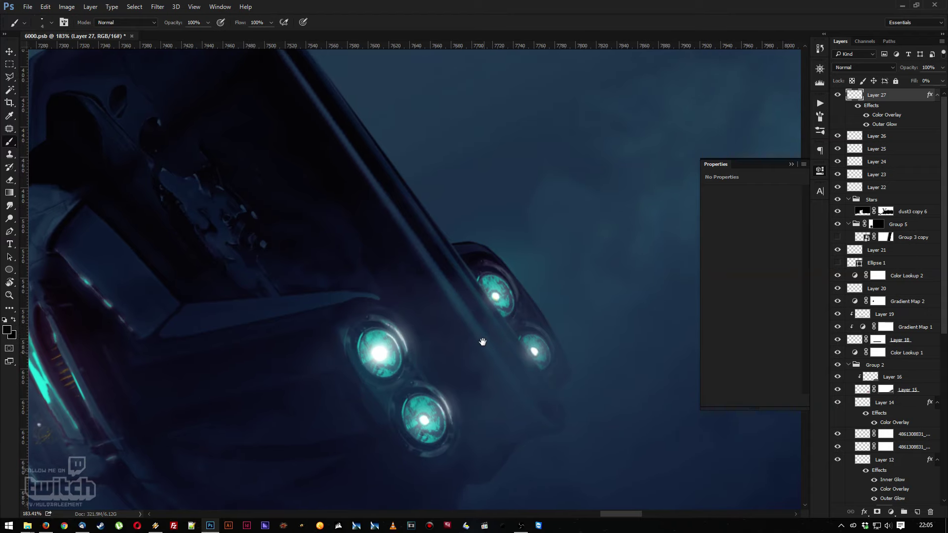
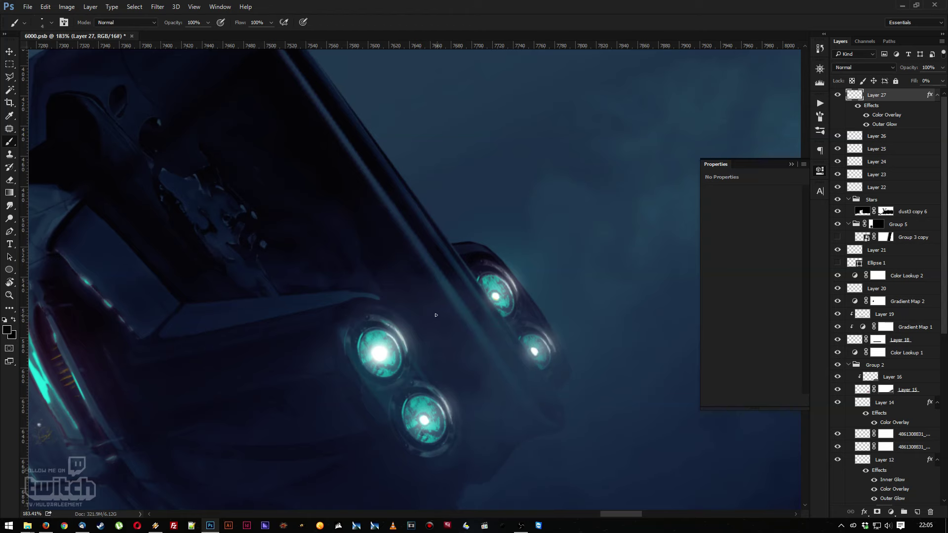
mouse_move(436, 315)
left_mouse_down()
mouse_move(303, 217)
mouse_move(328, 201)
mouse_move(342, 253)
mouse_move(306, 276)
mouse_move(439, 307)
left_mouse_up()
key("r")
key("z")
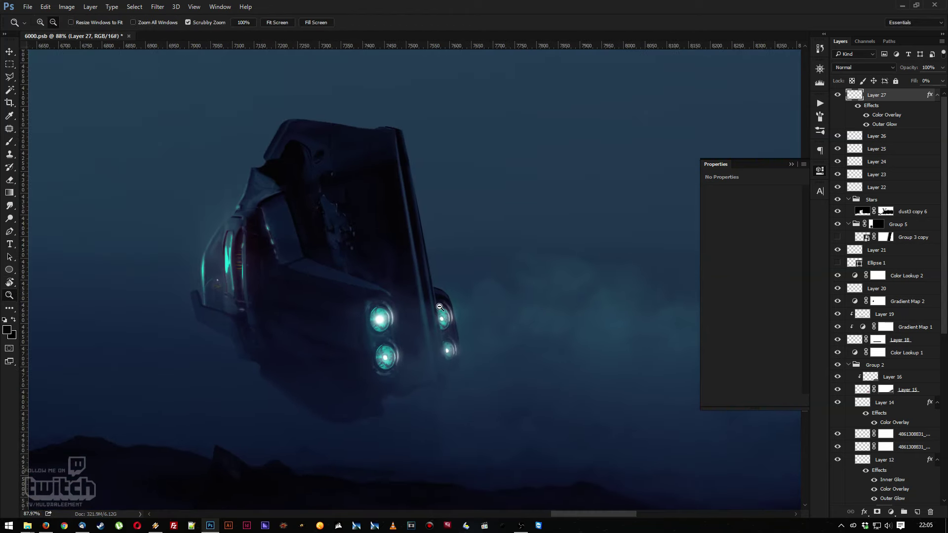
Add a new layer and stamp white speckle texture over the vehicle with the 1791 px scatter brush
left_click(916, 512)
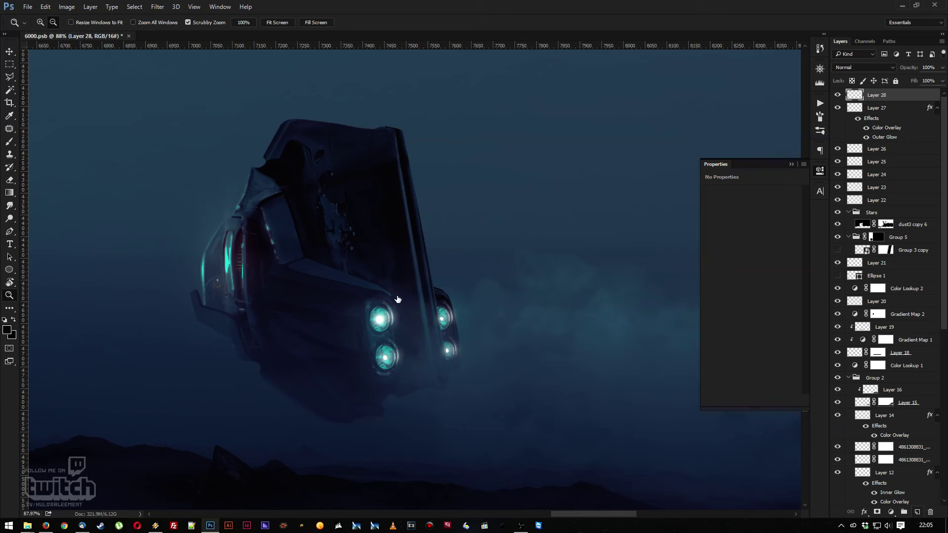
left_click(5, 321)
left_click(14, 321)
key("b")
right_click(469, 293)
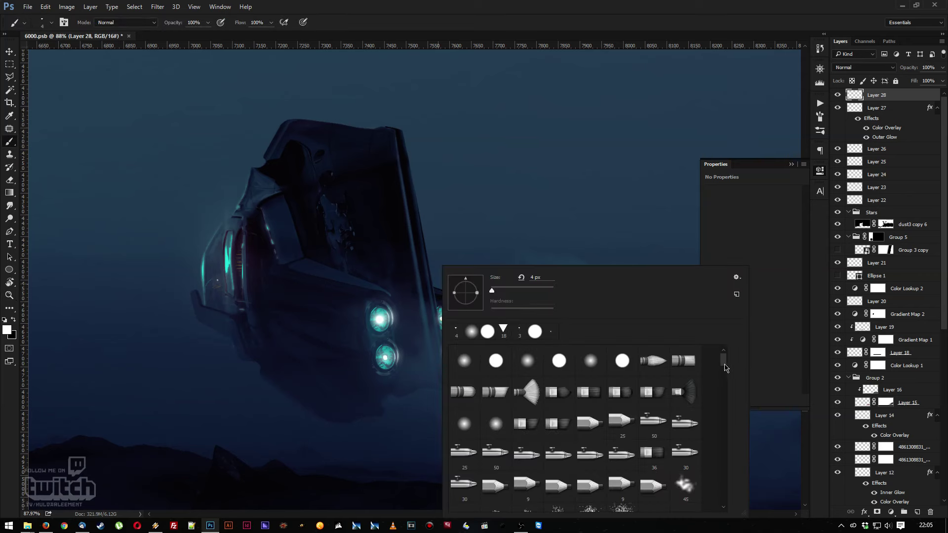
left_click_drag(723, 363, 727, 503)
left_click(655, 457)
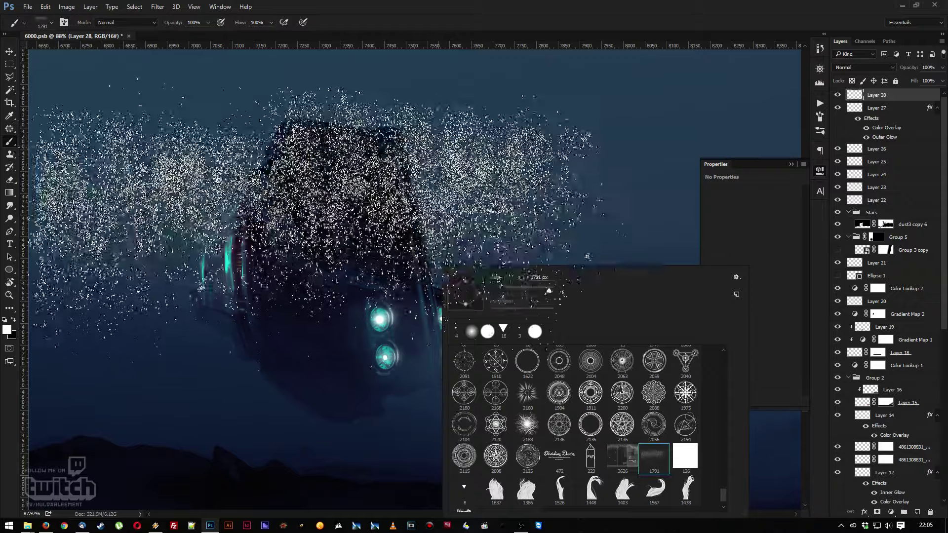
left_click(336, 207)
mouse_move(336, 207)
left_mouse_down()
mouse_move(346, 213)
mouse_move(360, 198)
left_mouse_up()
Select the speckles, shrink them to about 11% by 12%, rotate about -100°, and place them between the vehicle's two pairs of round lights
left_click(9, 64)
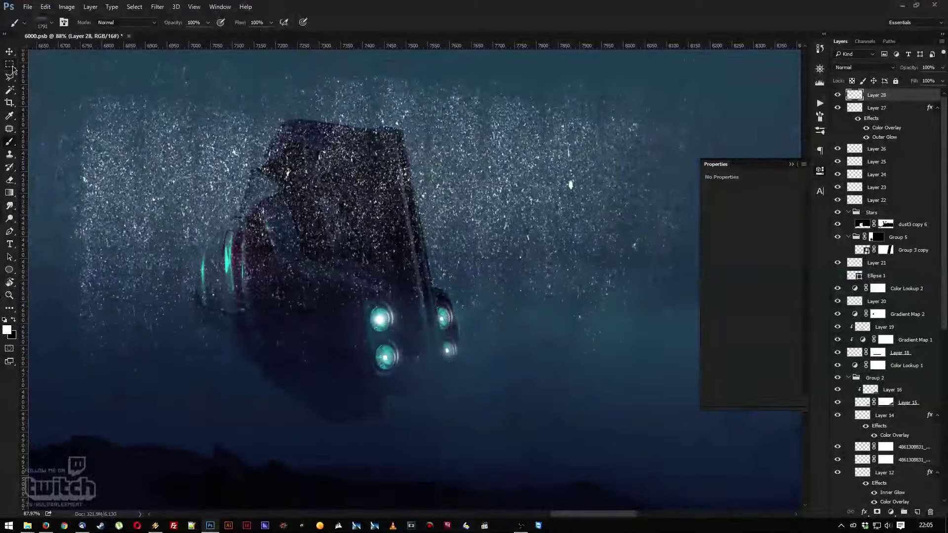
left_click_drag(28, 58, 785, 387)
key("ctrl+t")
mouse_move(74, 100)
left_mouse_down()
mouse_move(219, 147)
mouse_move(198, 148)
left_mouse_up()
left_click_drag(152, 107, 571, 275)
left_click_drag(606, 358, 312, 329)
left_click_drag(230, 238, 440, 395)
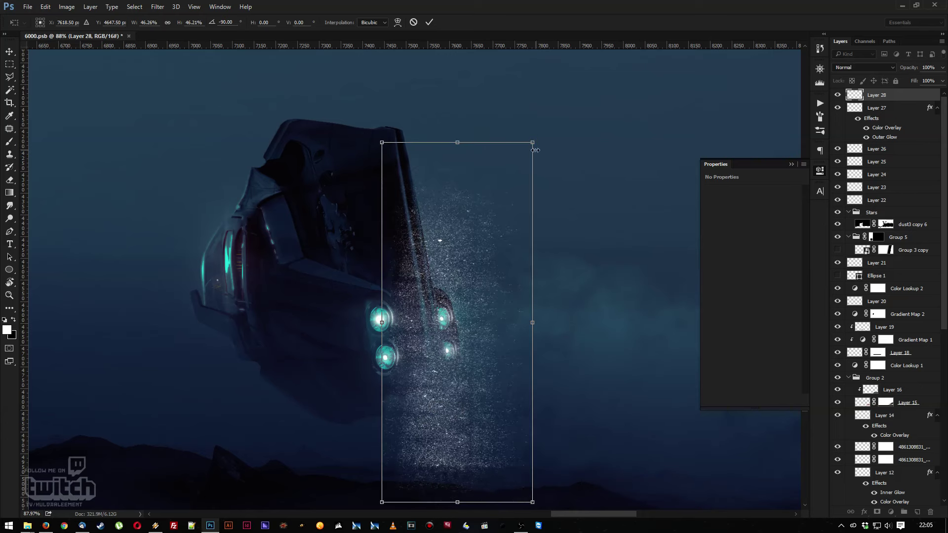
left_click_drag(534, 150, 411, 292)
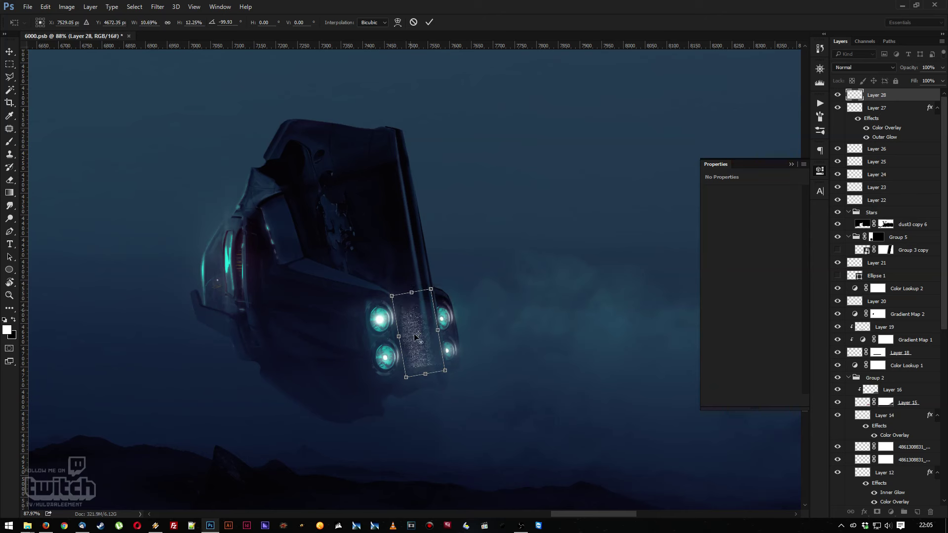
mouse_move(415, 337)
left_mouse_down()
mouse_move(417, 360)
mouse_move(388, 315)
mouse_move(423, 321)
left_mouse_up()
key("Return")
Try Color Dodge on the speckle layer, then set its blend mode to Overlay
key("z")
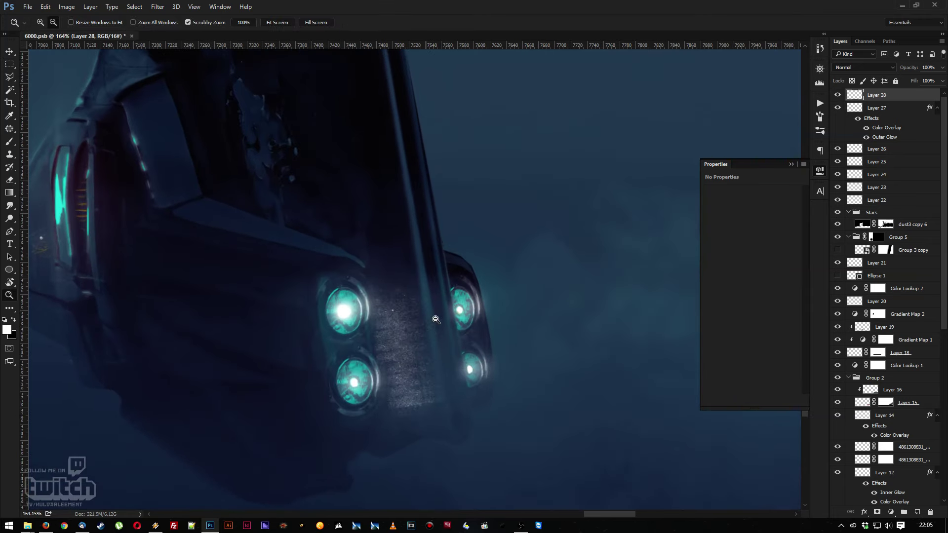
left_click(840, 68)
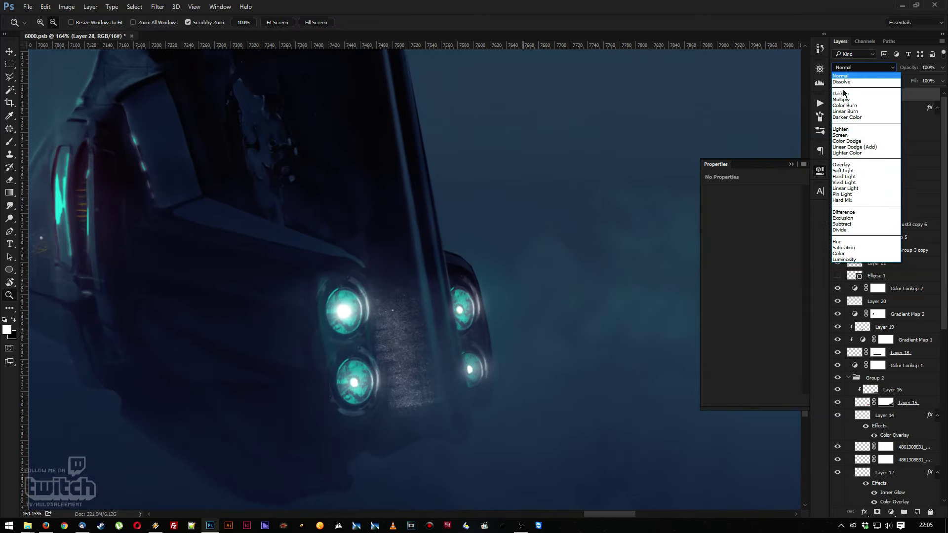
left_click(847, 141)
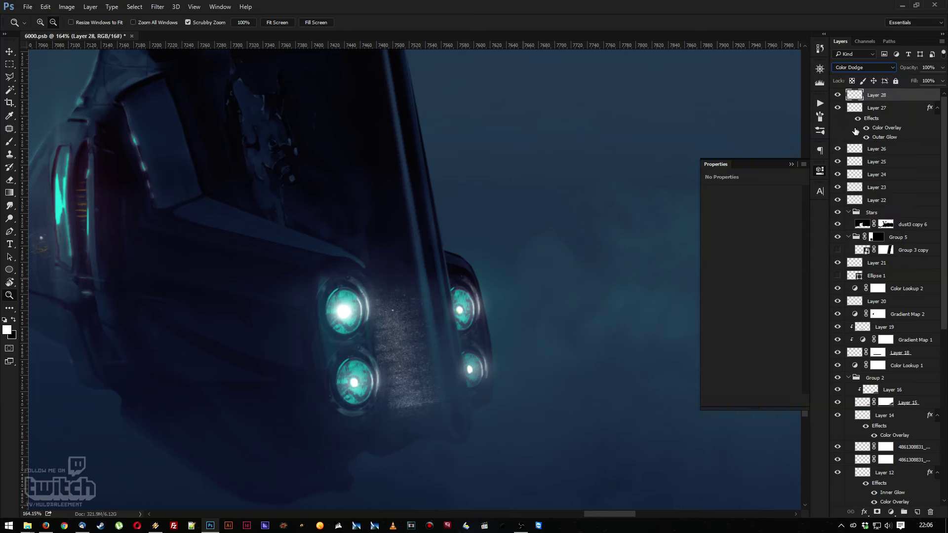
key("shift+plus")
key("shift+plus")
key("shift+plus")
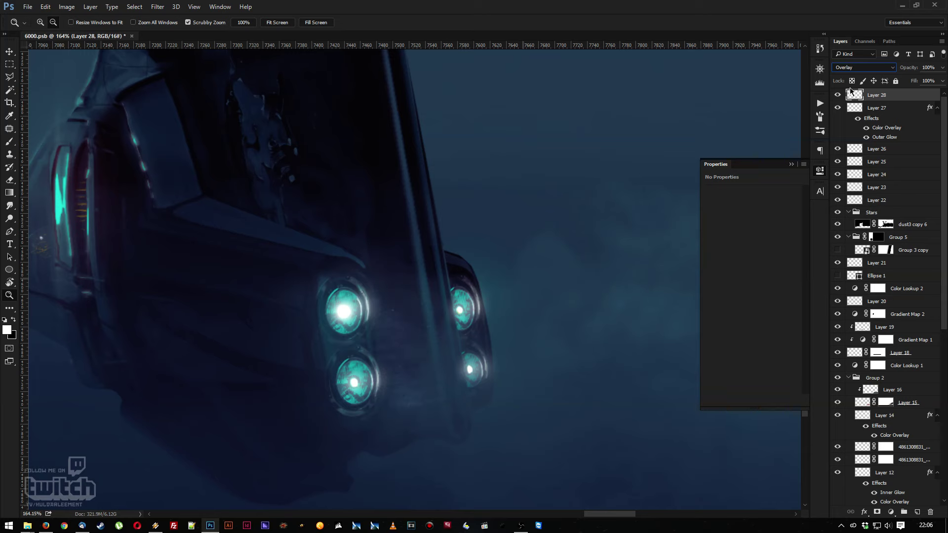
key("shift+minus")
Erase the edges of the speckle patch between the round lights with a 56 px soft eraser
left_click(402, 302, "alt")
left_click(416, 301)
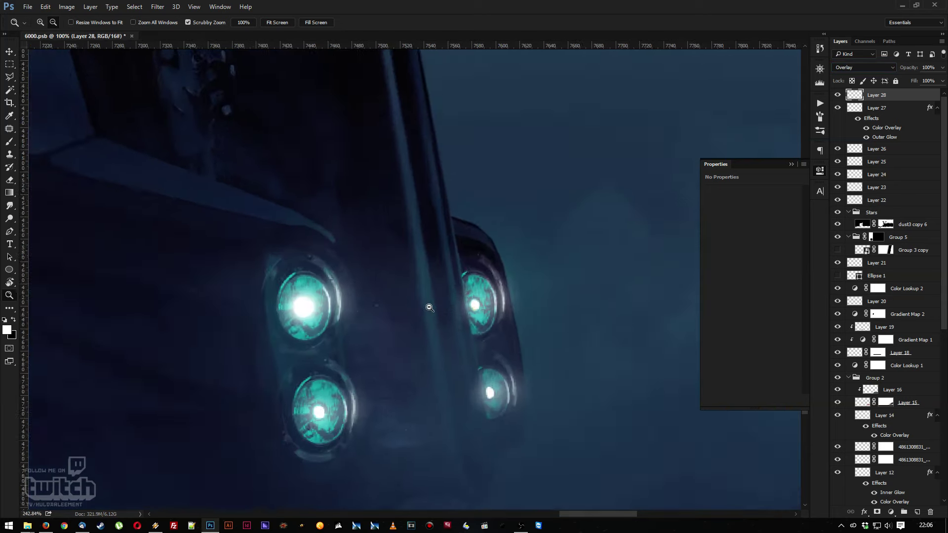
left_click(410, 308)
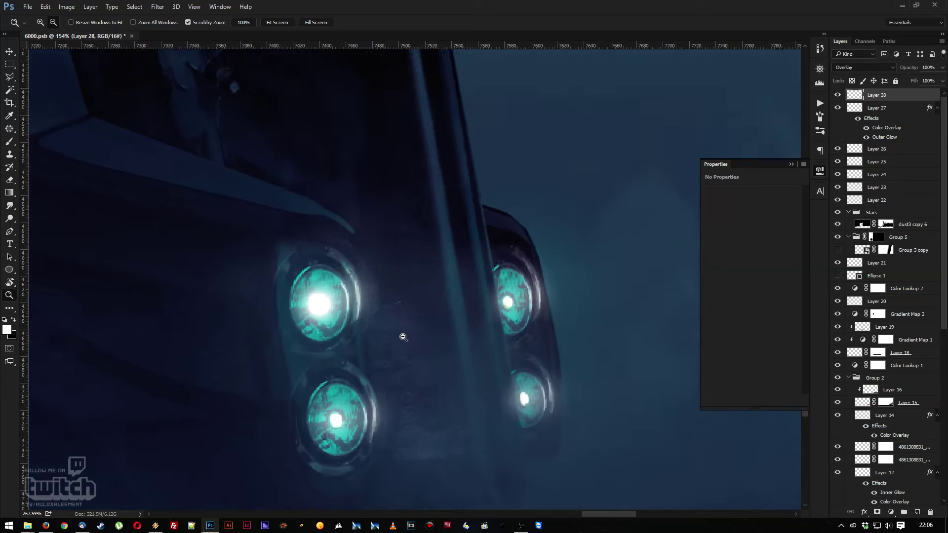
key("e")
right_click(383, 281)
left_click_drag(453, 290, 447, 292)
key("Return")
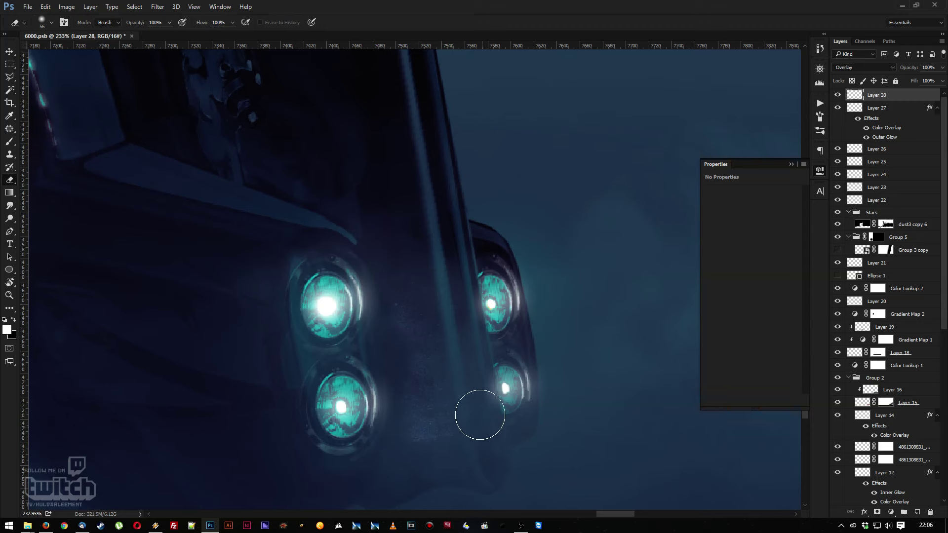
key("z")
left_click_drag(469, 333, 419, 333)
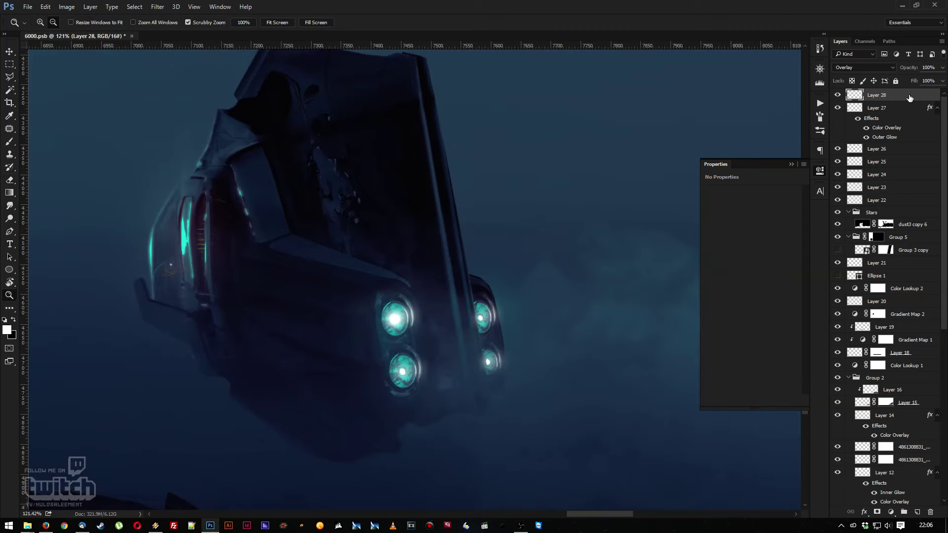
Duplicate Layer 28, shrink the copy to about 43% by 32%, turn it nearly upside down, and fit it between the upper round lights
right_click(910, 97)
left_click(805, 113)
key("Return")
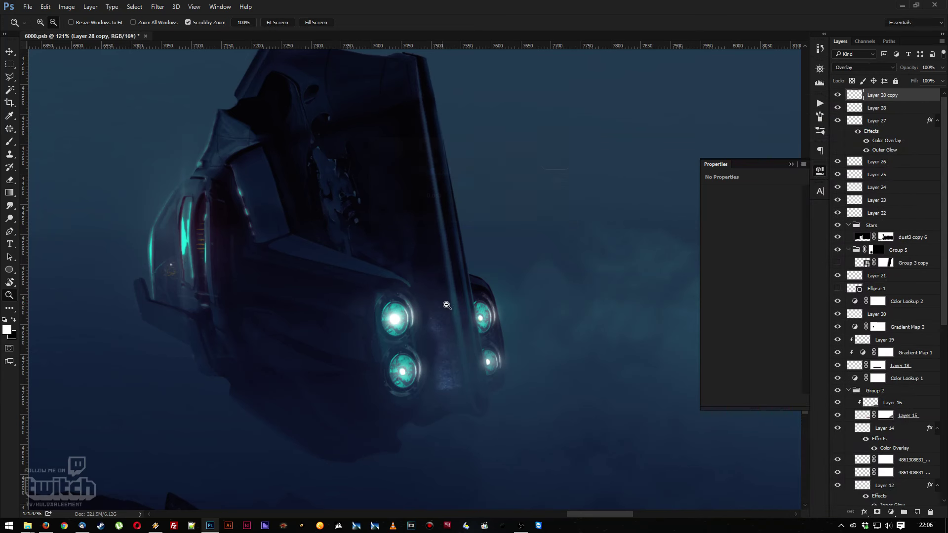
key("ctrl+t")
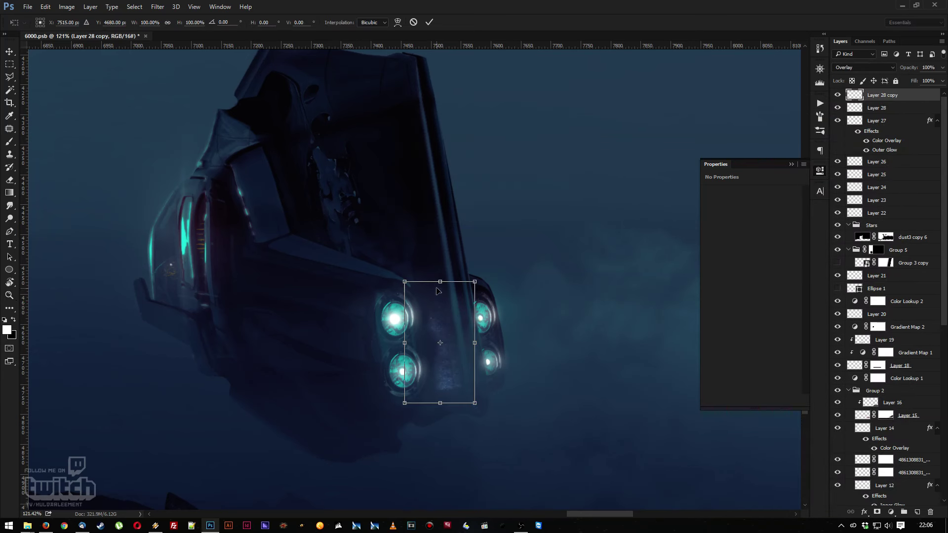
mouse_move(445, 315)
left_mouse_down()
mouse_move(452, 340)
mouse_move(434, 364)
mouse_move(442, 319)
left_mouse_up()
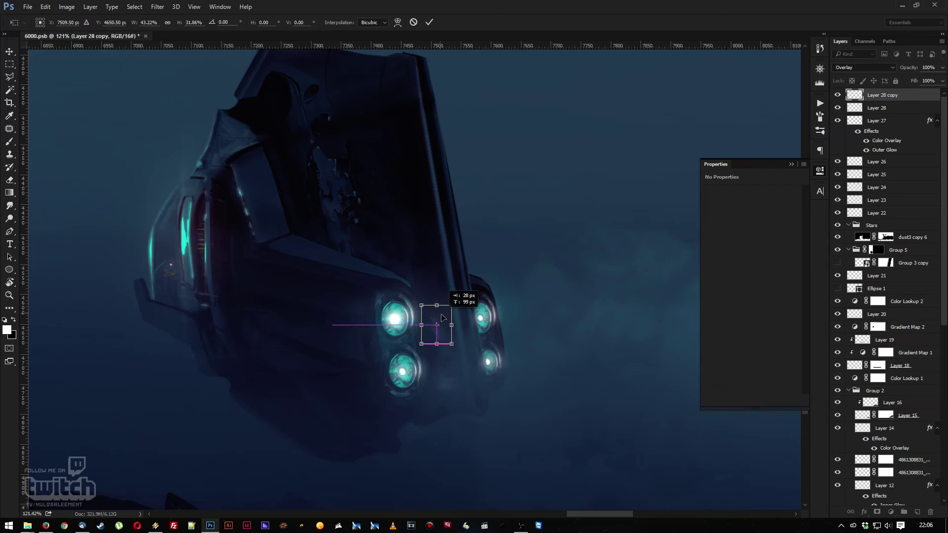
left_click_drag(435, 275, 444, 386)
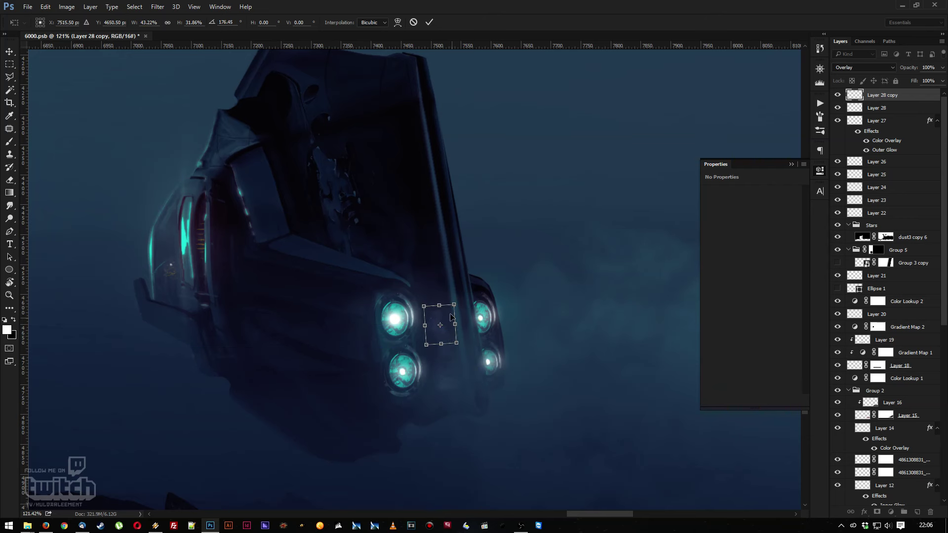
left_click_drag(454, 305, 468, 257)
right_click(439, 300)
left_click(469, 364)
key("Return")
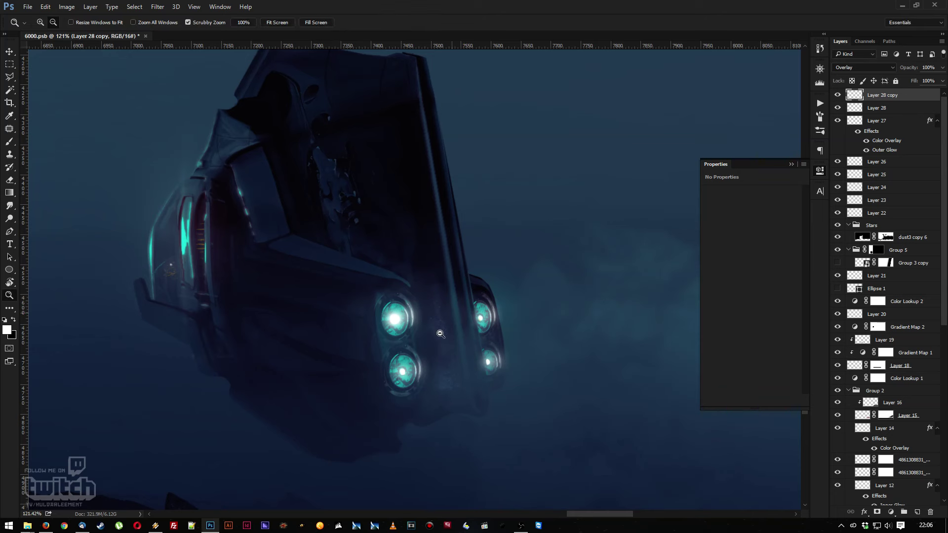
Nudge the Layer 28 copy speckle patch right and slightly up between the vehicle's two pairs of round lights
left_click_drag(439, 332, 448, 328)
left_click_drag(424, 313, 446, 318)
key("Return")
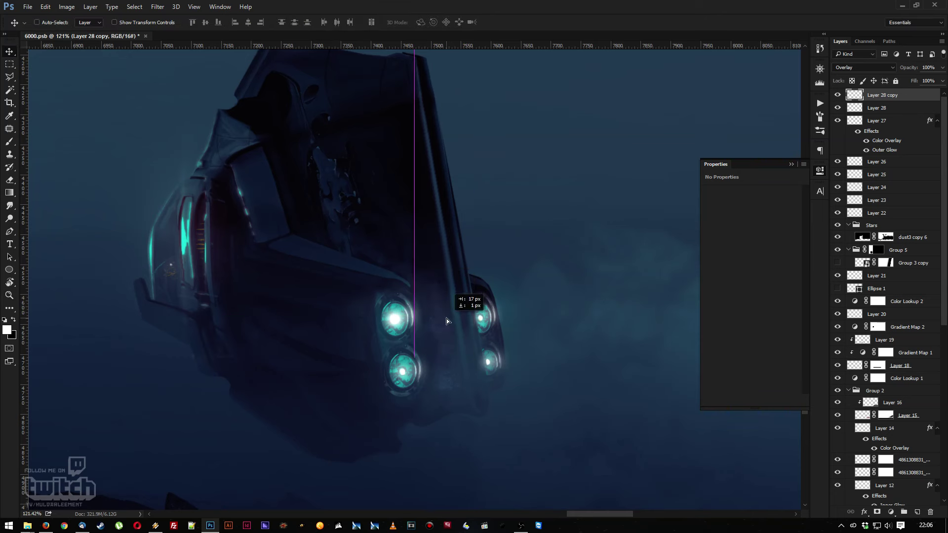
key("z")
left_click_drag(398, 254, 353, 211)
key("v")
left_click_drag(431, 308, 437, 303)
Soften the speckle copy's edges on the vehicle with a 190 px soft eraser
key("e")
right_click(431, 281)
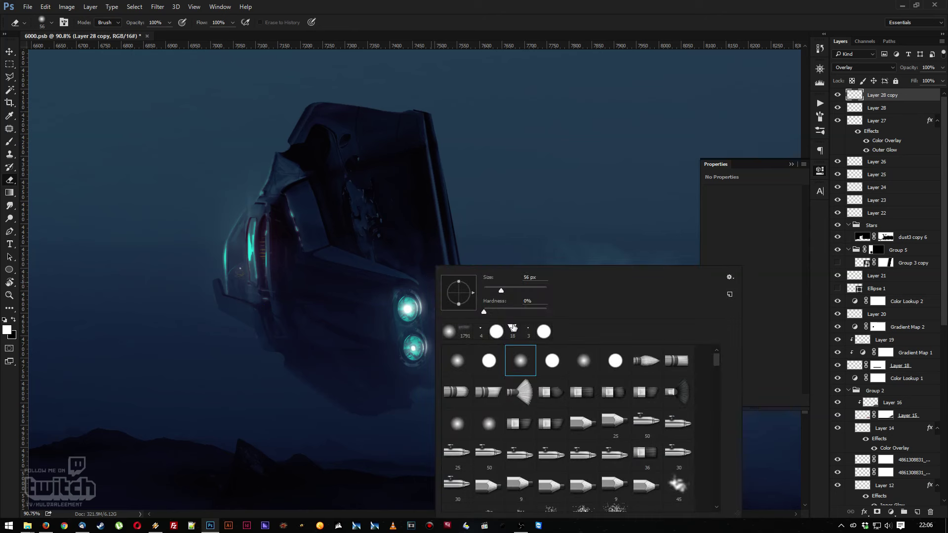
left_click_drag(501, 291, 534, 290)
left_click(418, 254)
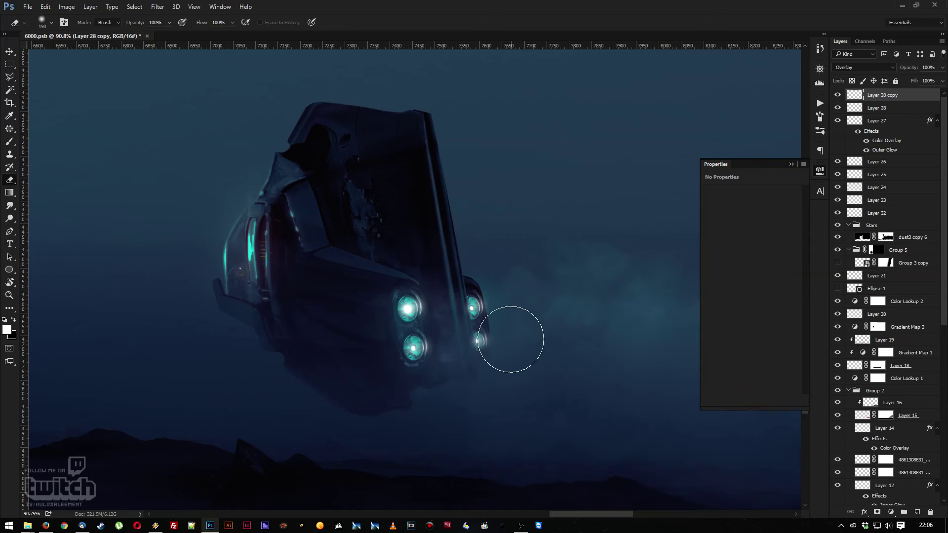
Sample the teal of the vehicle's lower round light as foreground color and add a new layer above Layer 28 copy
key("z")
mouse_move(404, 210)
left_mouse_down()
mouse_move(365, 212)
mouse_move(390, 212)
left_mouse_up()
left_click_drag(460, 298, 395, 344)
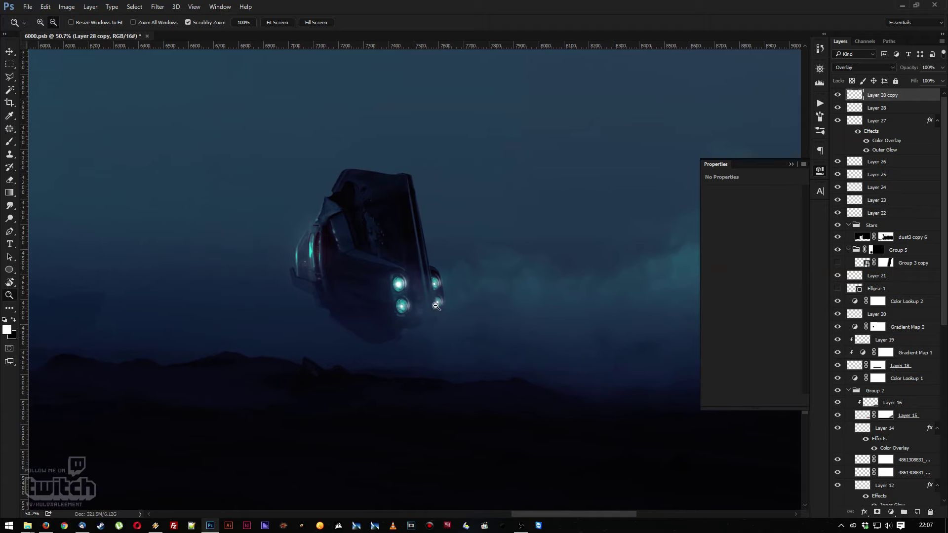
left_click_drag(405, 277, 504, 363)
key("r")
left_click_drag(229, 216, 402, 366)
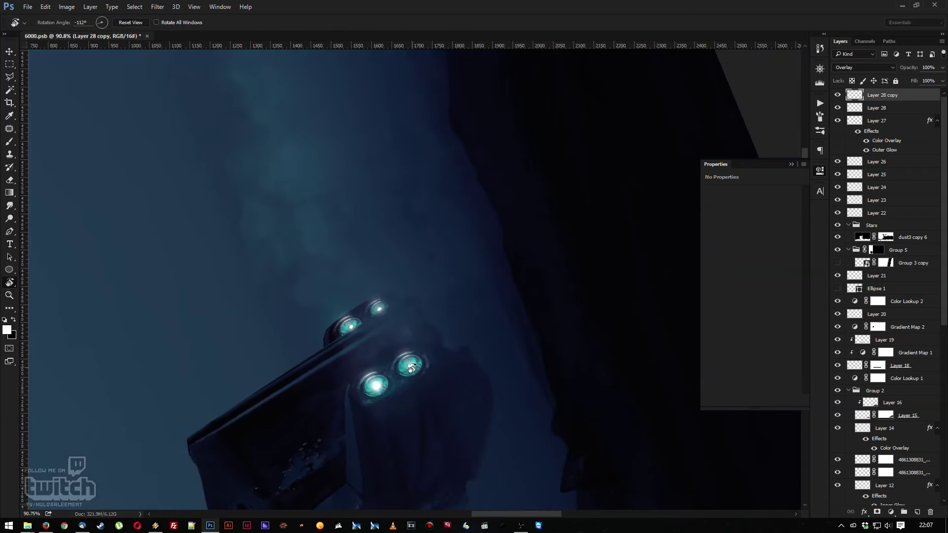
key("i")
left_click(408, 364)
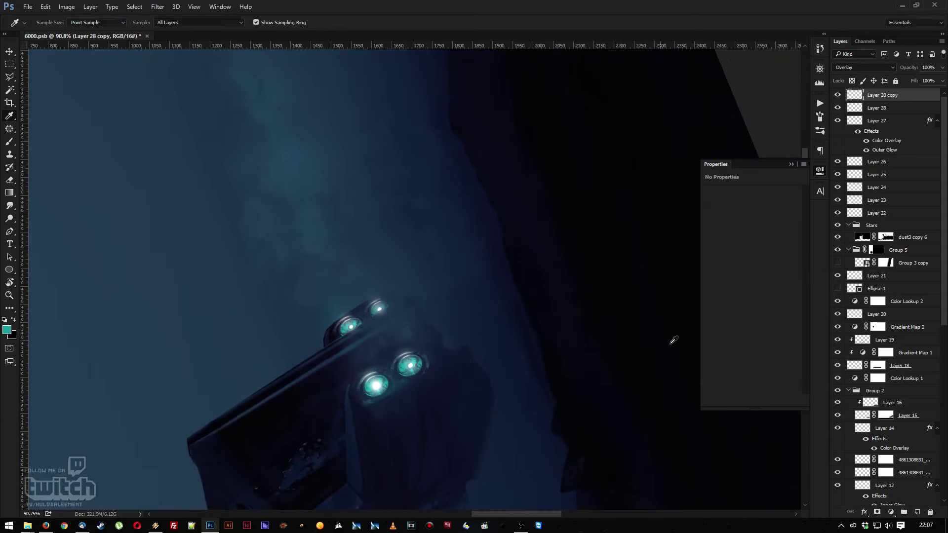
left_click(917, 512)
Paint a thin teal rim light with a 4 px brush along the ridge edge beneath the vehicle
key("z")
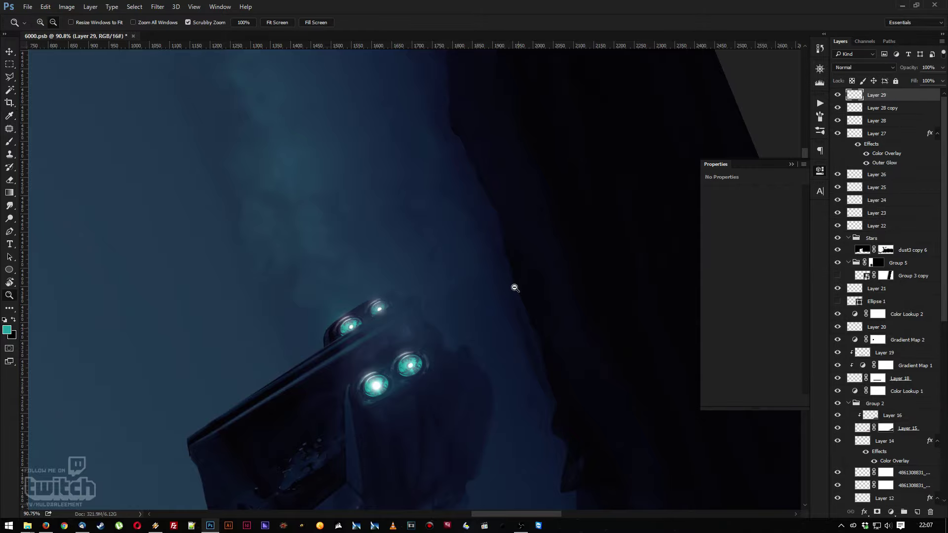
mouse_move(514, 281)
left_mouse_down()
mouse_move(501, 270)
mouse_move(541, 266)
left_mouse_up()
key("b")
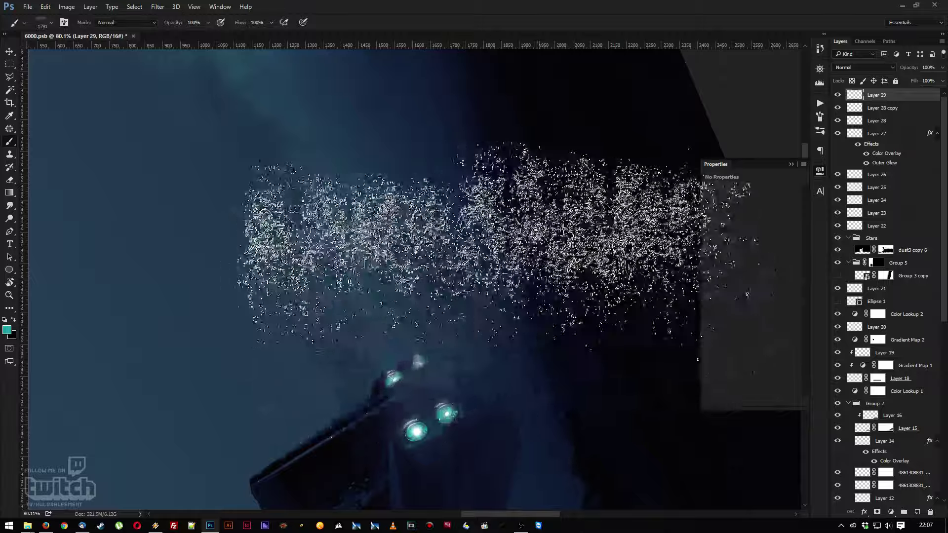
right_click(518, 266)
left_click(593, 336)
key("Return")
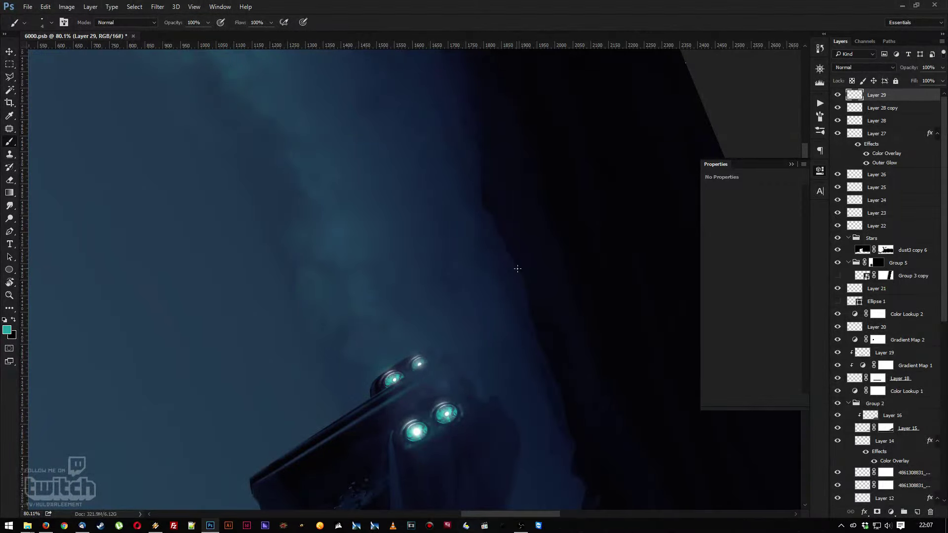
right_click(517, 269)
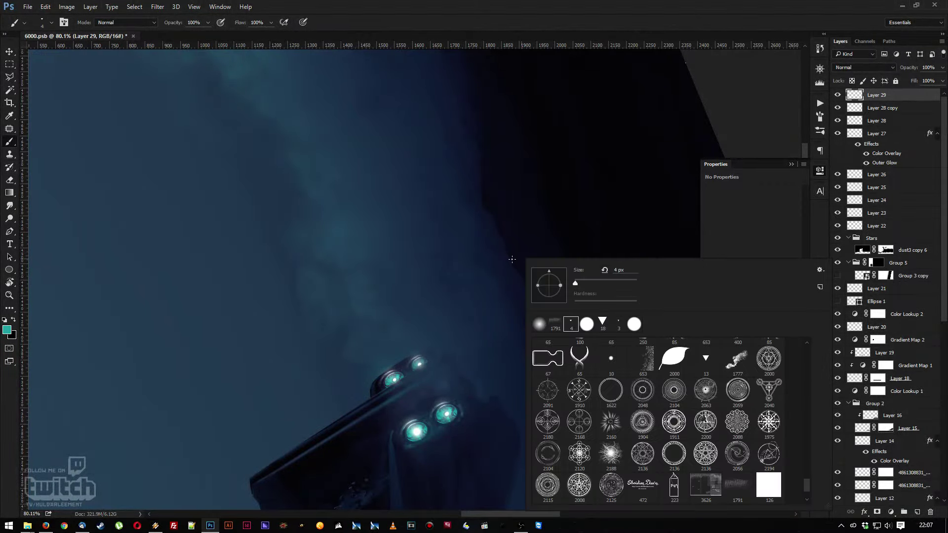
key("Return")
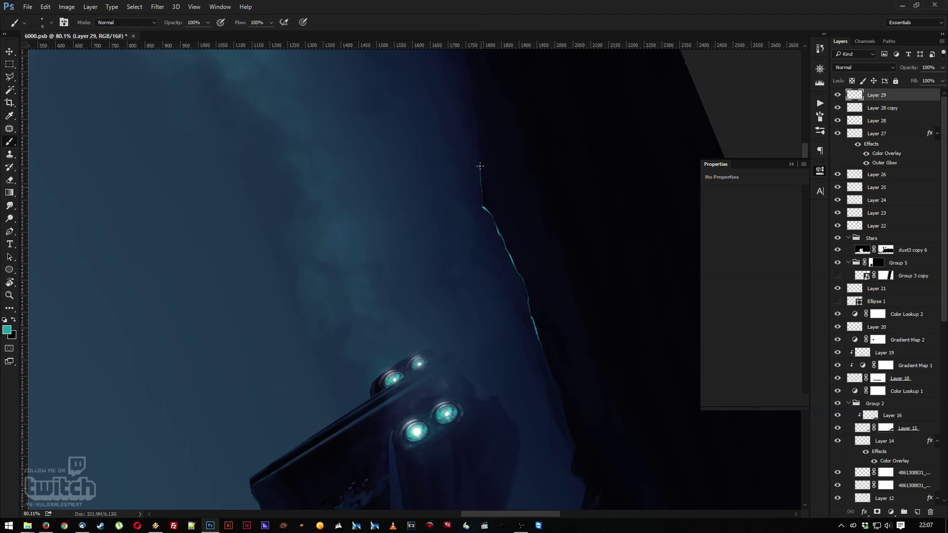
Extend the teal rim light along the rest of the ridge up to the jagged rock peak
key("r")
left_click_drag(349, 205, 375, 319)
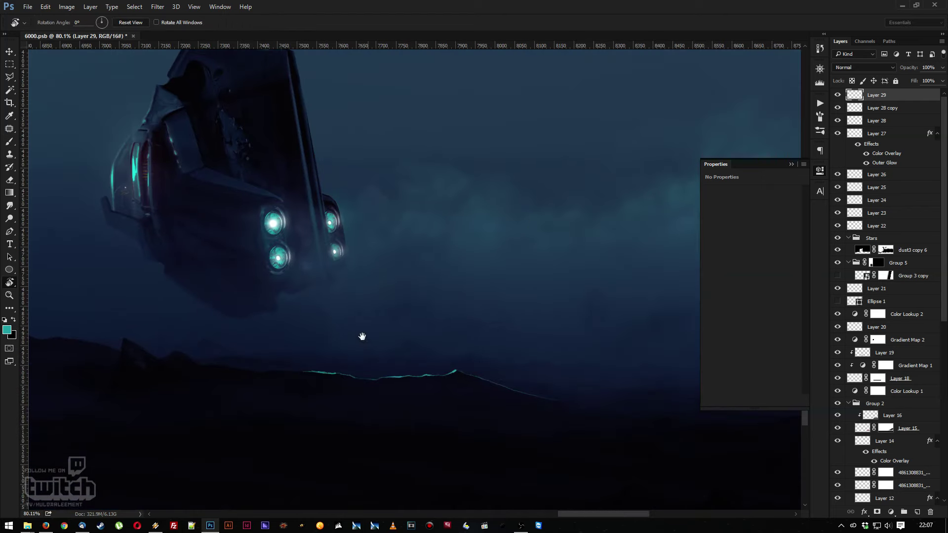
scroll(346, 318, "up", 3)
left_click_drag(220, 319, 371, 277)
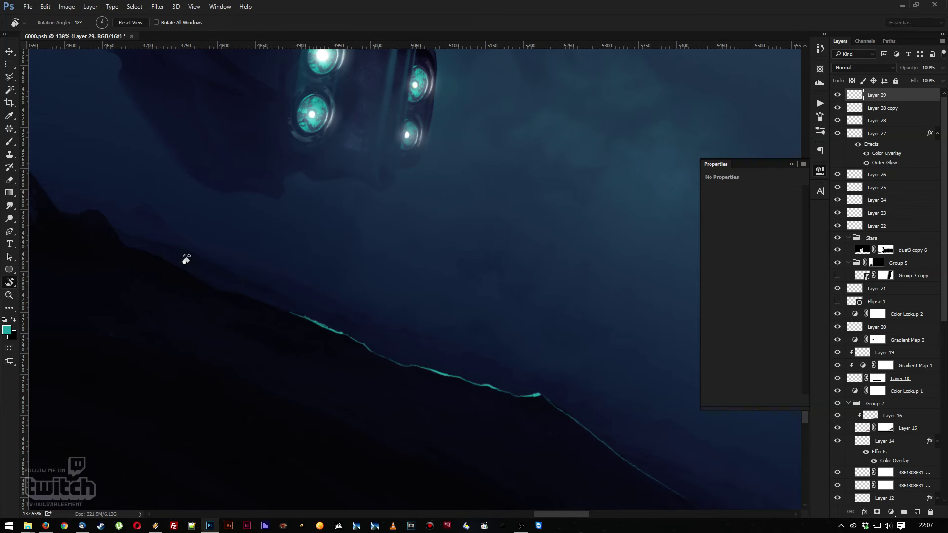
left_click_drag(185, 258, 311, 265)
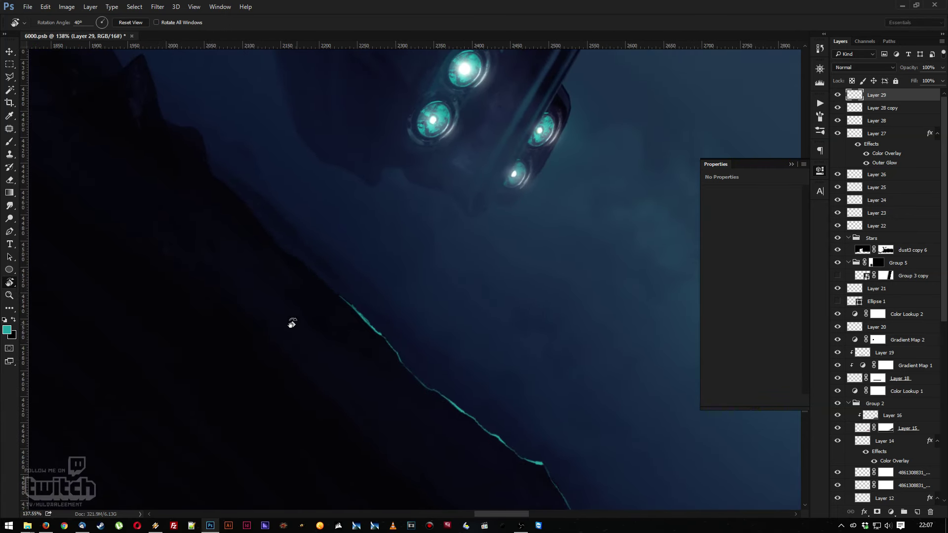
key("b")
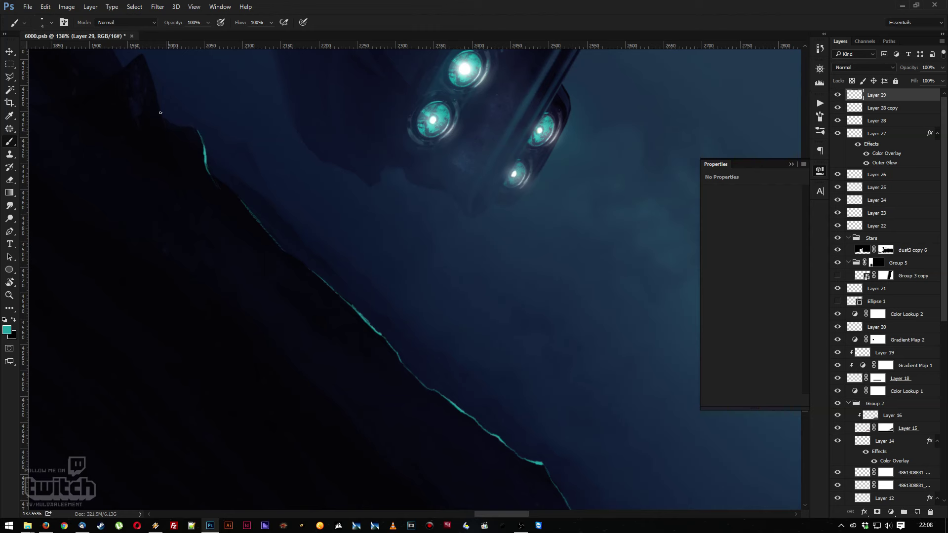
left_click_drag(162, 115, 249, 191)
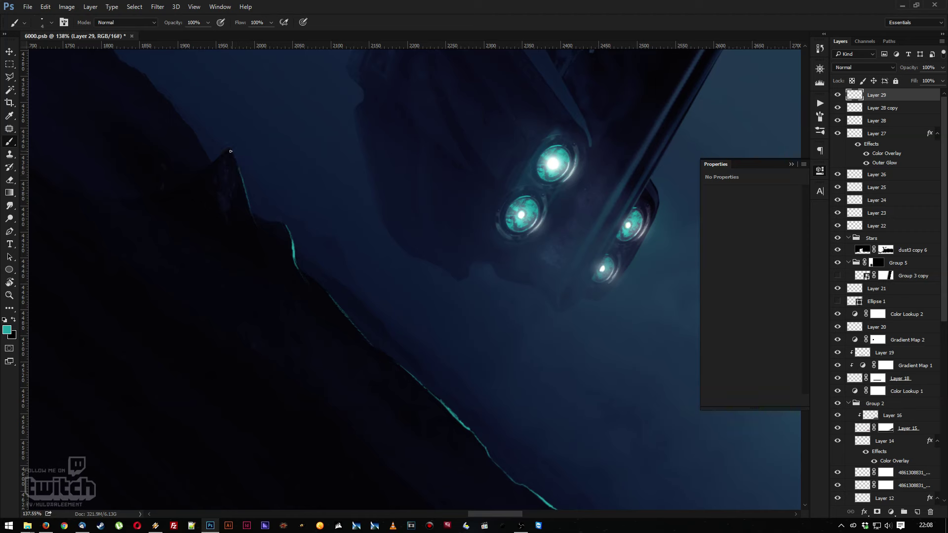
Thin the teal ridge line by trimming along its underside with a 58 px hard round eraser
key("z")
left_click_drag(345, 203, 335, 182)
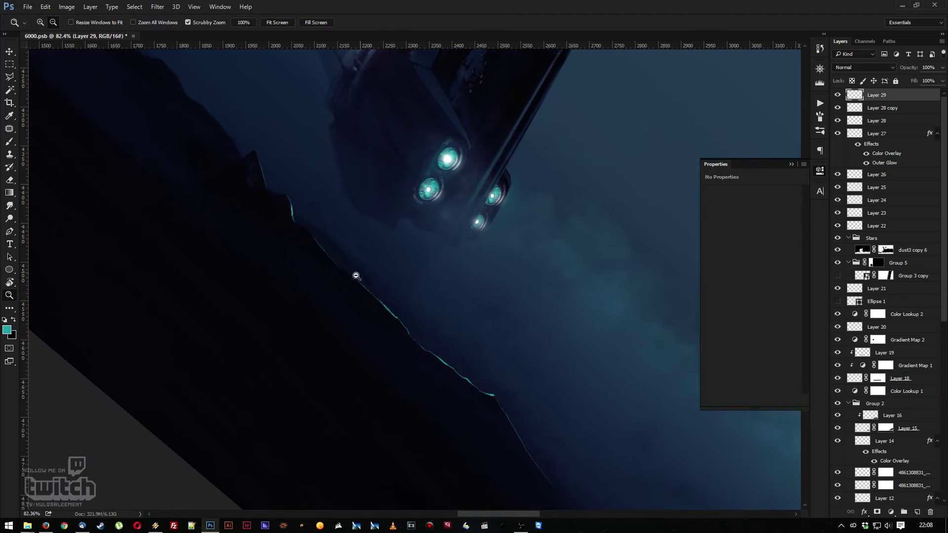
key("e")
right_click(399, 303)
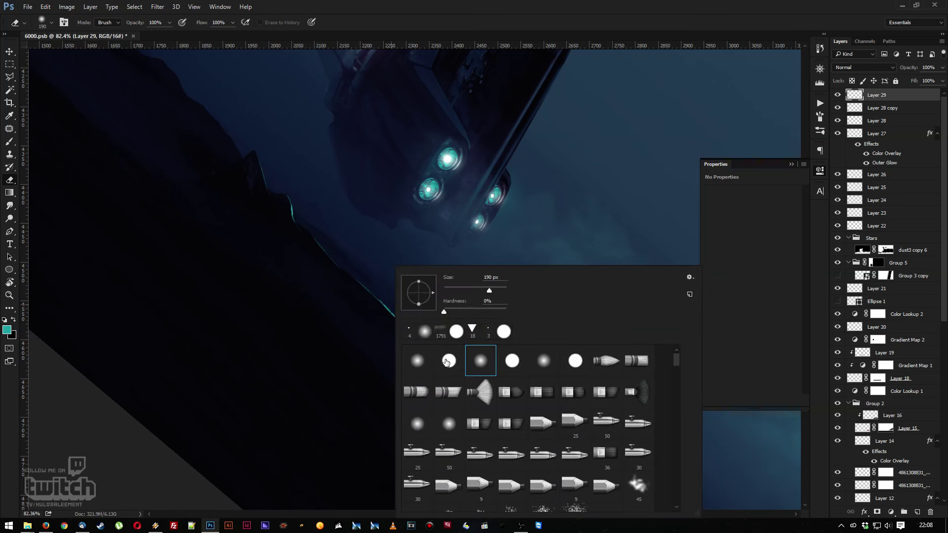
type("58")
key("Return")
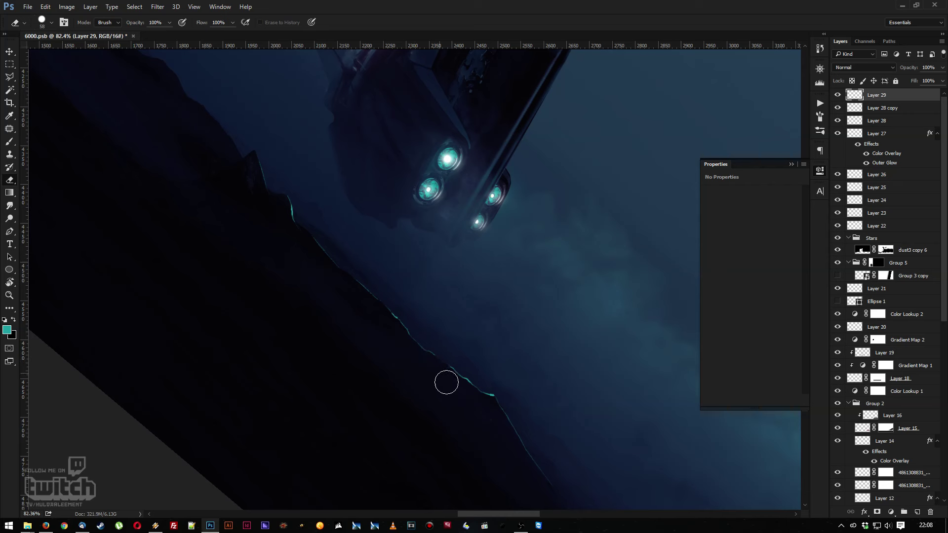
mouse_move(446, 382)
left_mouse_down()
mouse_move(490, 408)
mouse_move(462, 395)
left_mouse_up()
Undo the last erasing and trim the middle part of the teal ridge line again
key("ctrl+alt+z")
right_click(404, 294)
left_click(450, 362)
left_click(394, 332)
left_click_drag(391, 331, 356, 300)
Paint short, faint teal strokes on the ground just behind the ridge line to hint at reflected light
key("z")
left_click(385, 248, "alt")
left_click_drag(423, 269, 450, 289)
key("b")
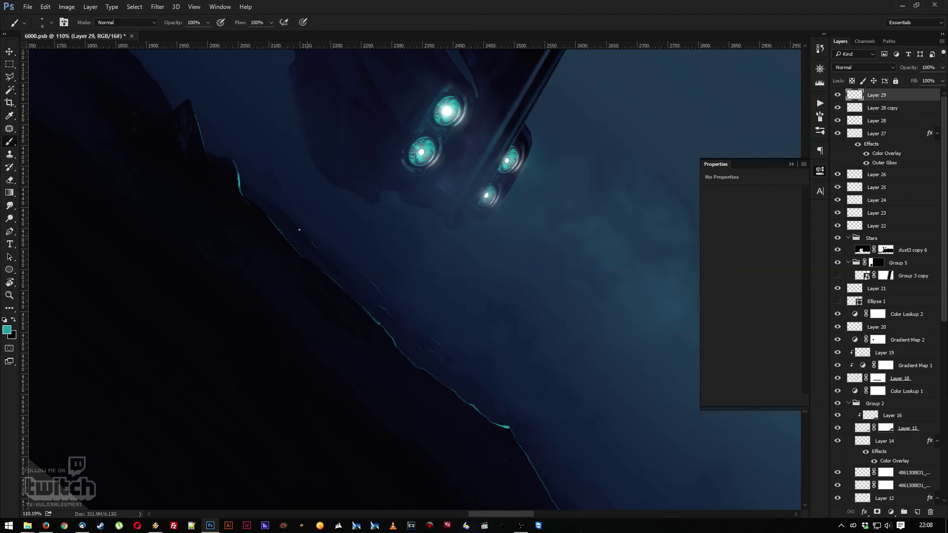
key("z")
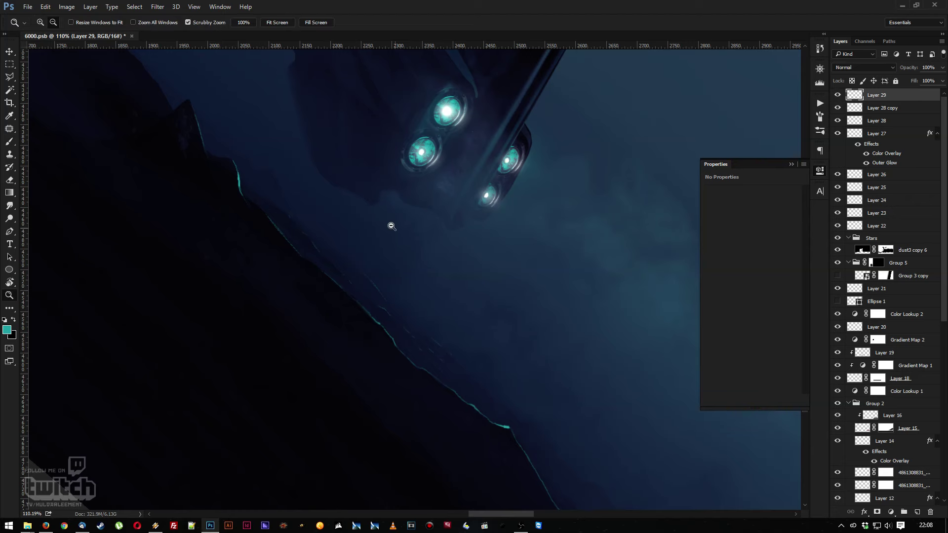
left_click_drag(389, 222, 365, 200)
key("r")
left_click_drag(163, 201, 488, 336)
key("z")
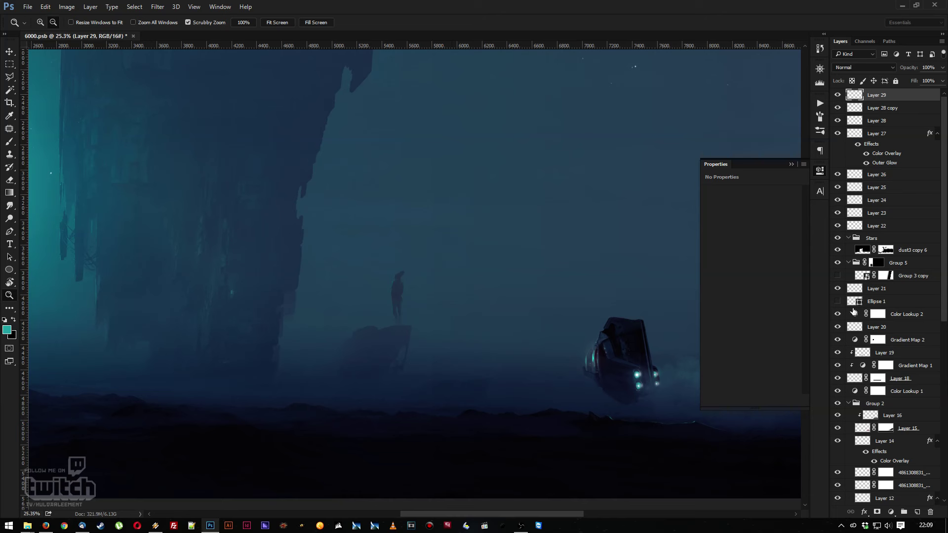
Identify the vehicle's base layer by toggling layer visibility, and duplicate Layer 8 above Layer 13 in Group 1
left_click(837, 378)
left_click(838, 380)
scroll(867, 351, "down", 5)
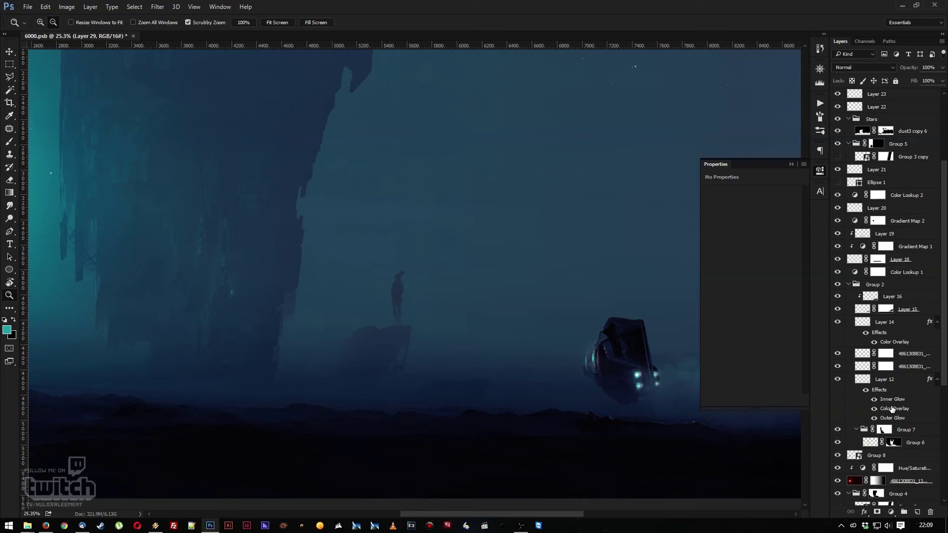
scroll(940, 365, "down", 3)
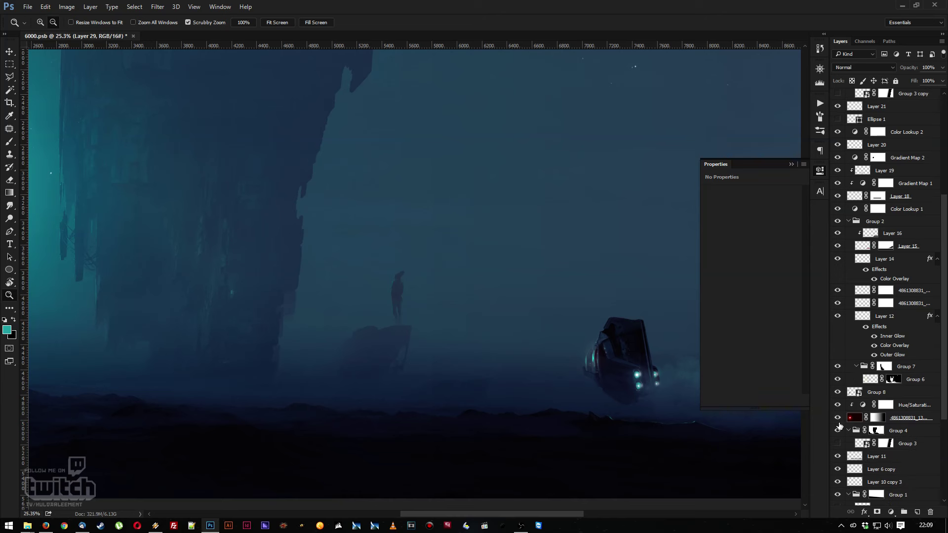
scroll(942, 402, "down", 3)
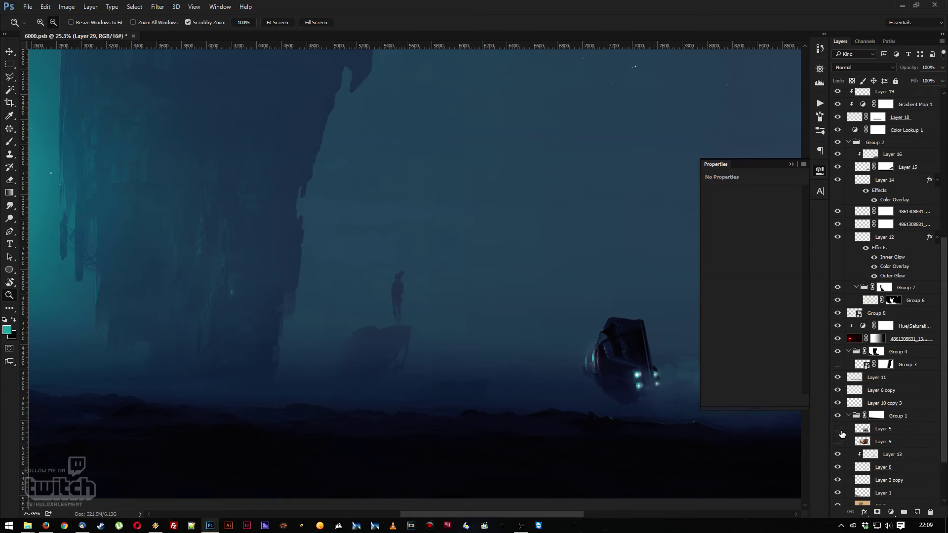
left_click(836, 467)
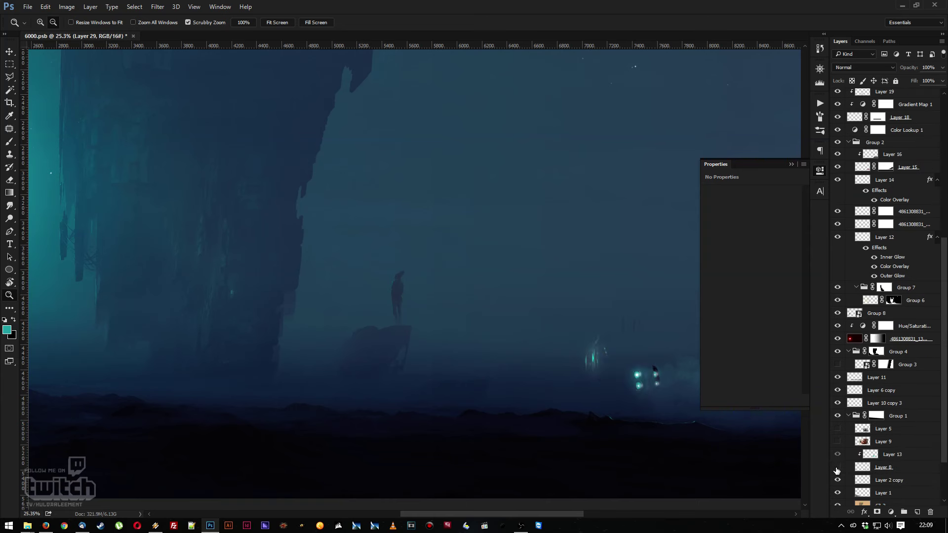
left_click(837, 467)
left_click_drag(885, 472, 868, 454)
Move the vehicle copy to the left of the original, rotate it 90°, and make it narrower and taller
key("v")
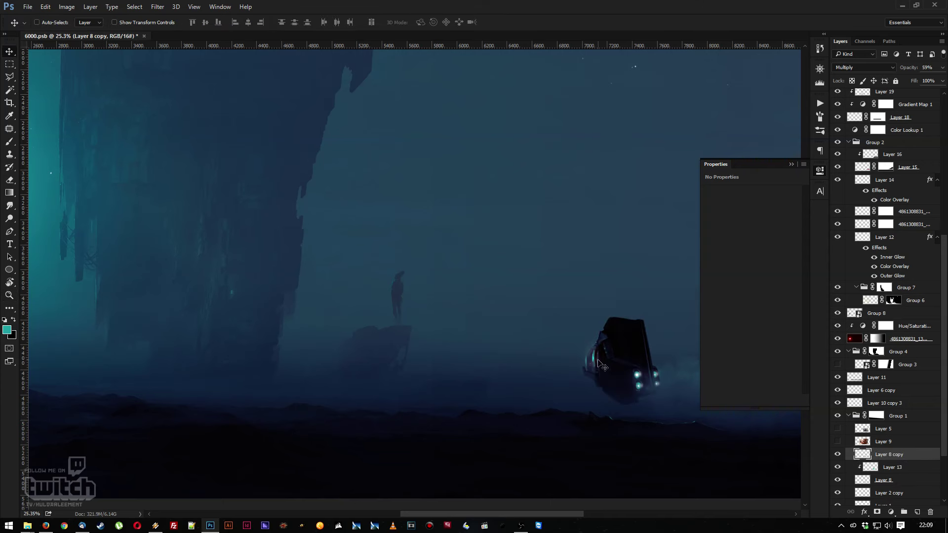
left_click_drag(612, 354, 331, 341)
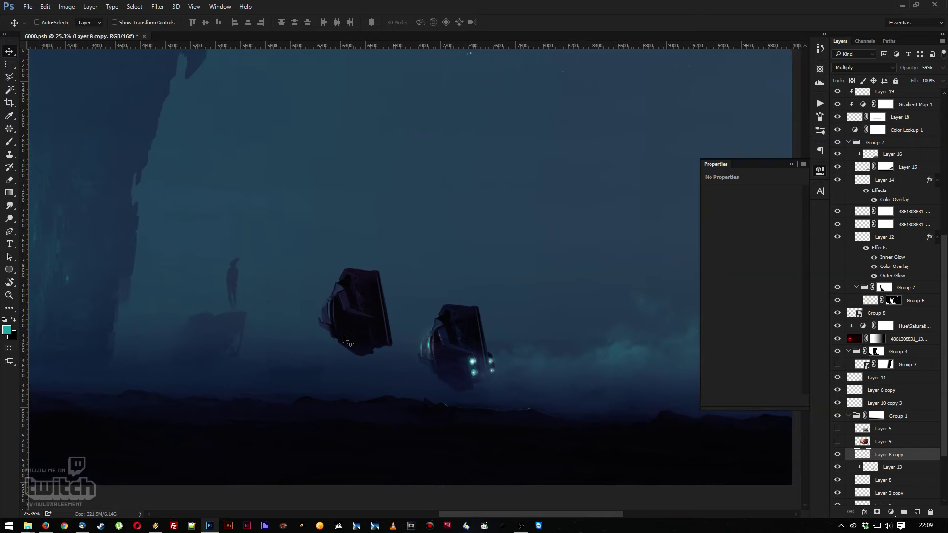
key("ctrl+t")
left_click_drag(390, 222, 428, 288)
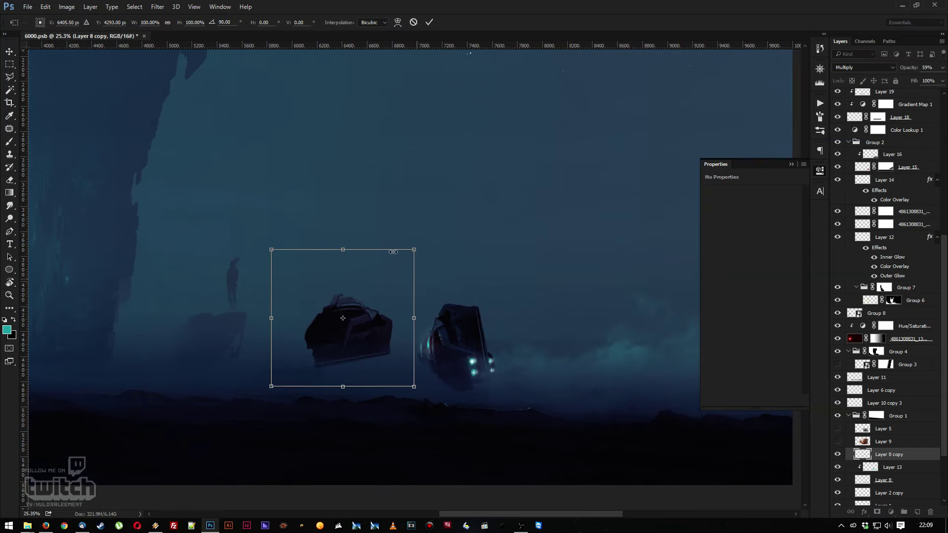
left_click_drag(413, 248, 345, 208)
key("Return")
Try the vehicle copy in the mist to the right of the original at 27% opacity
key("z")
mouse_move(364, 303)
left_mouse_down()
mouse_move(318, 269)
mouse_move(312, 316)
left_mouse_up()
key("v")
left_click_drag(506, 381, 498, 366)
left_click(940, 69)
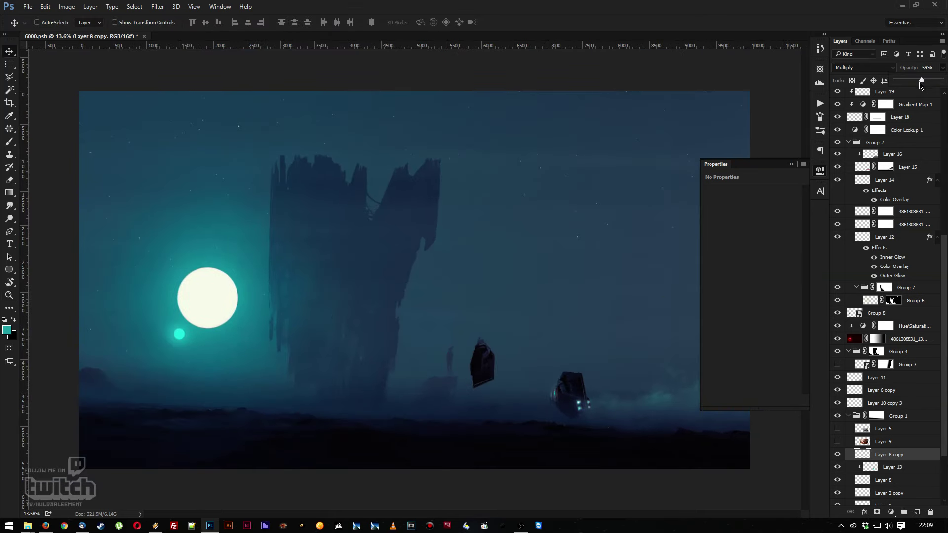
left_click_drag(909, 82, 908, 81)
left_click_drag(486, 358, 530, 389)
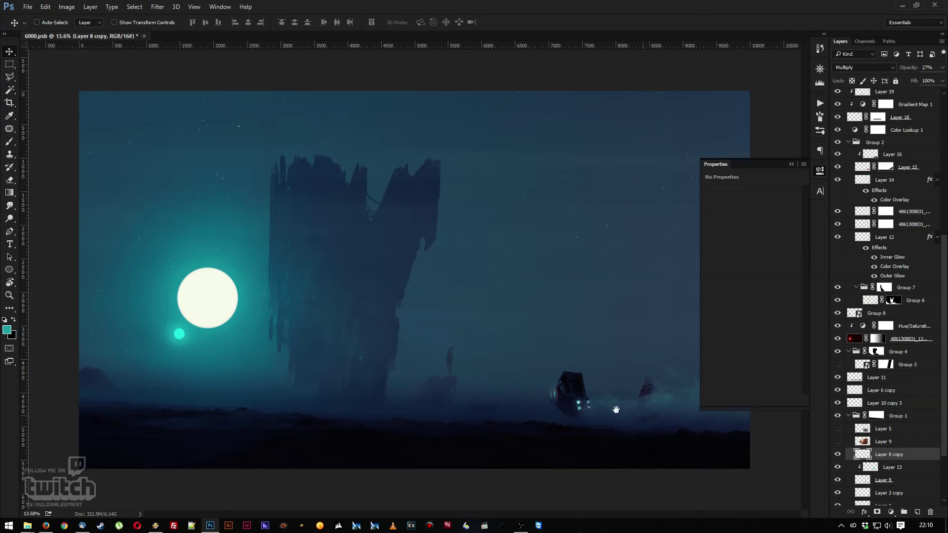
Stretch the vehicle copy wider and flatten it, placing it low in the mist
key("z")
left_click_drag(602, 379, 563, 295)
key("v")
key("ctrl+t")
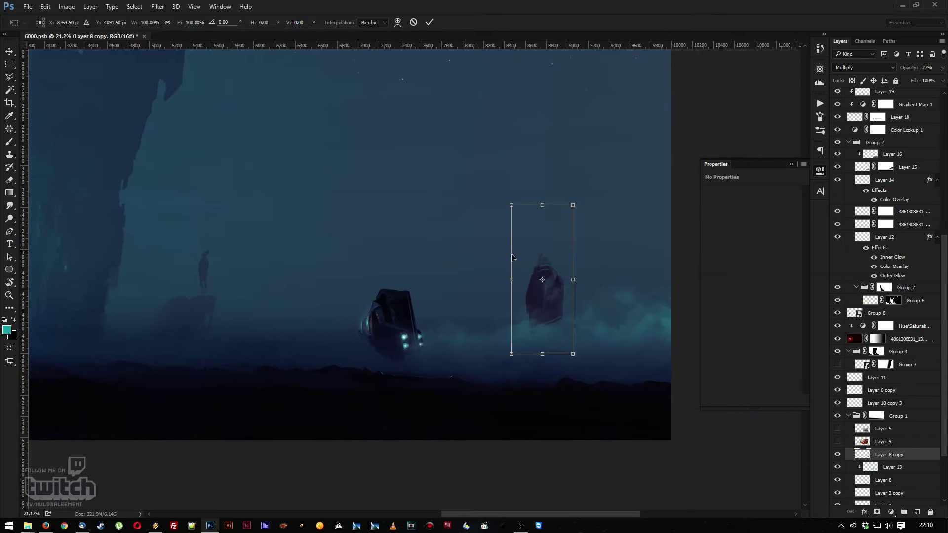
left_click_drag(510, 203, 462, 251)
left_click_drag(509, 282, 496, 306)
key("Return")
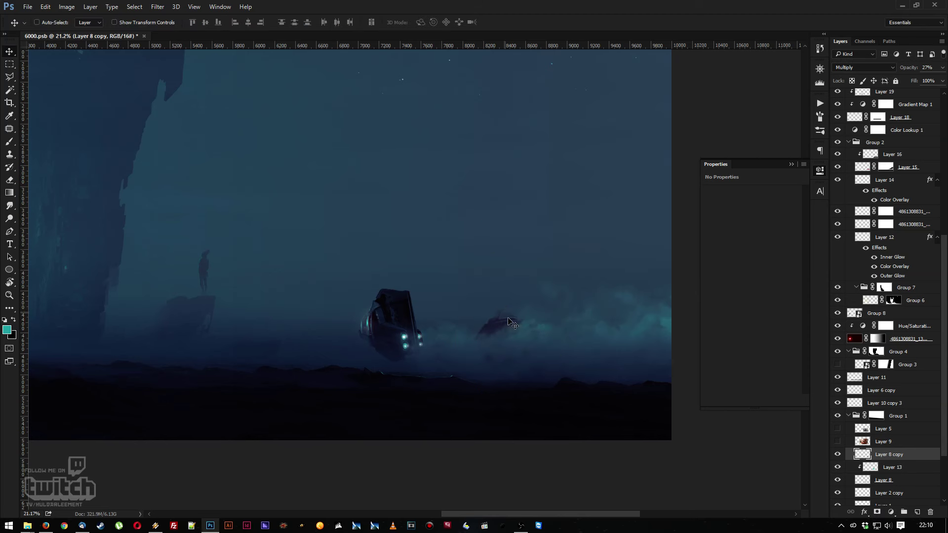
Move the vehicle copy between the distant standing figure and the original vehicle, and set its opacity to 73%
key("z")
key("v")
left_click_drag(507, 341, 295, 303)
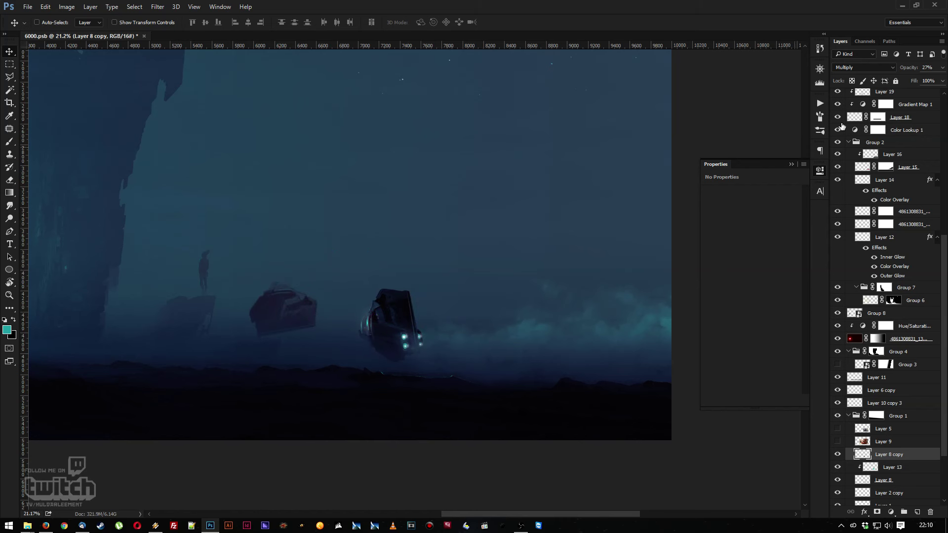
left_click(942, 68)
left_click_drag(928, 81, 928, 82)
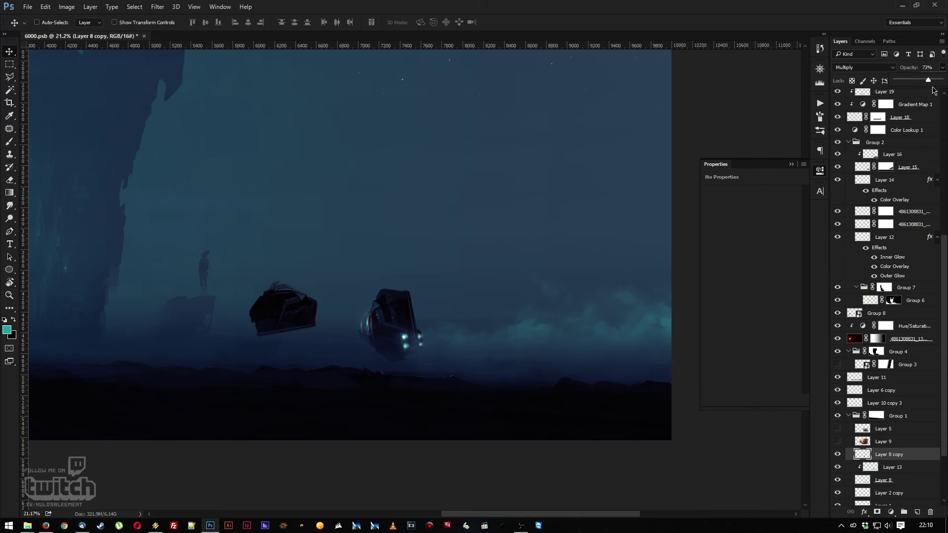
Move the vehicle copy's layer, Layer 8 copy, to the top of the layer stack
left_click_drag(897, 461, 878, 95)
key("z")
left_click_drag(245, 296, 378, 295)
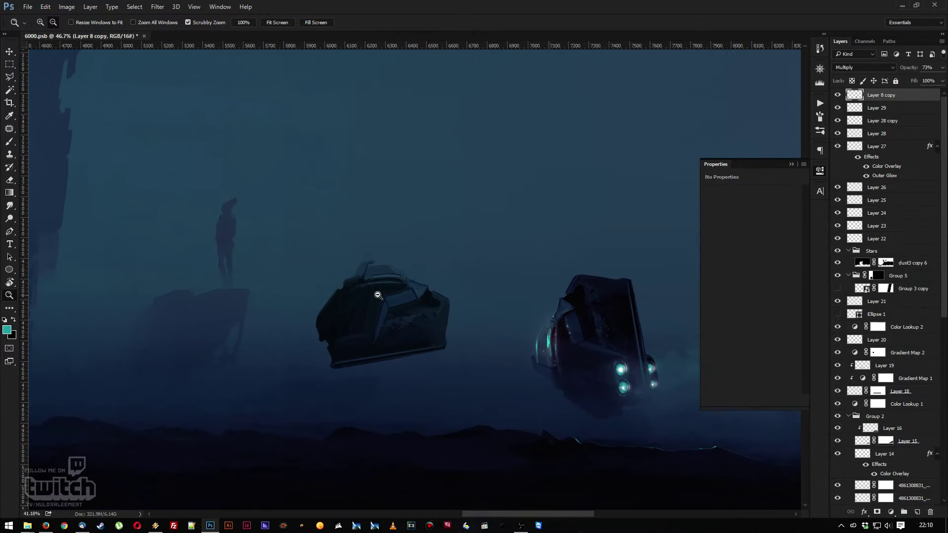
Smudge the vehicle copy's dark side panel smooth and carve away its lower front edge with a 61 px triangular brush at 99% strength
key("r")
left_click_drag(248, 245, 135, 205)
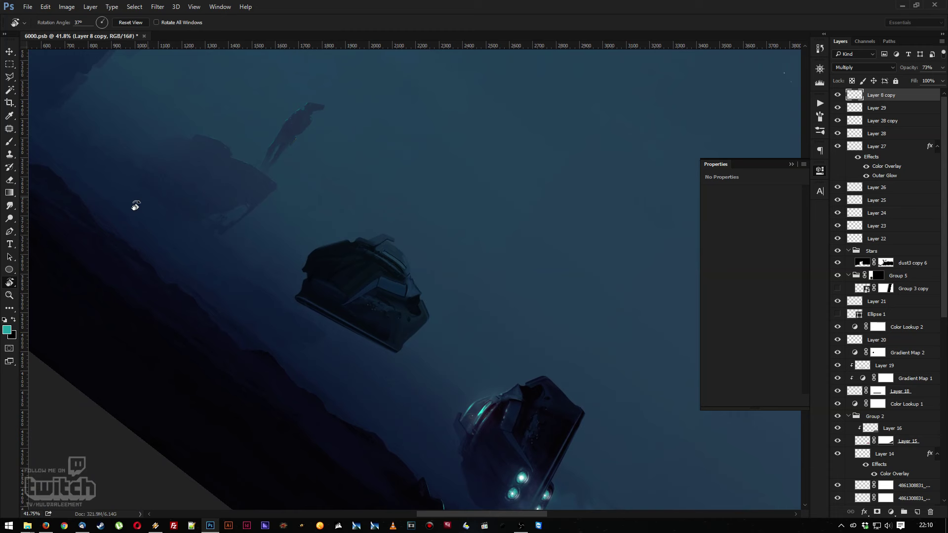
left_click(9, 206)
right_click(292, 237)
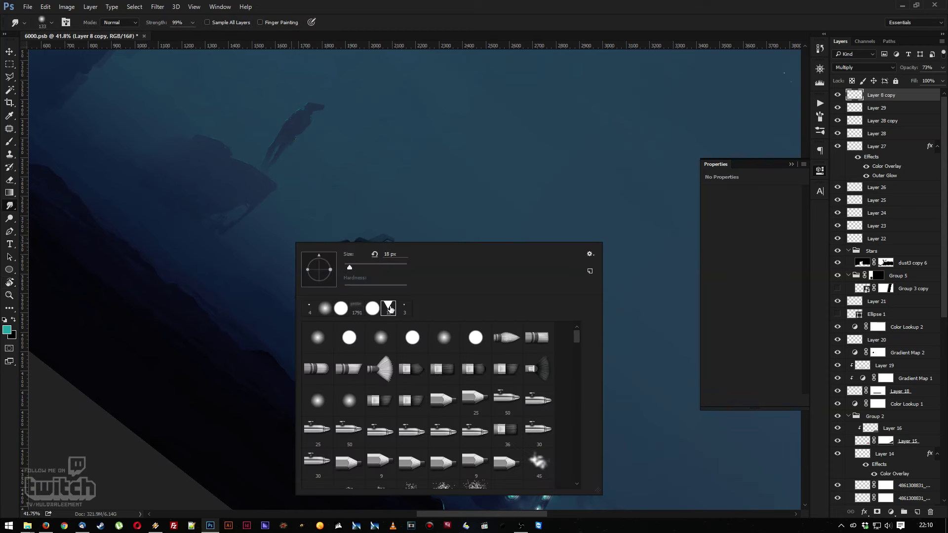
double_click(389, 309)
right_click(361, 206)
left_click(323, 206)
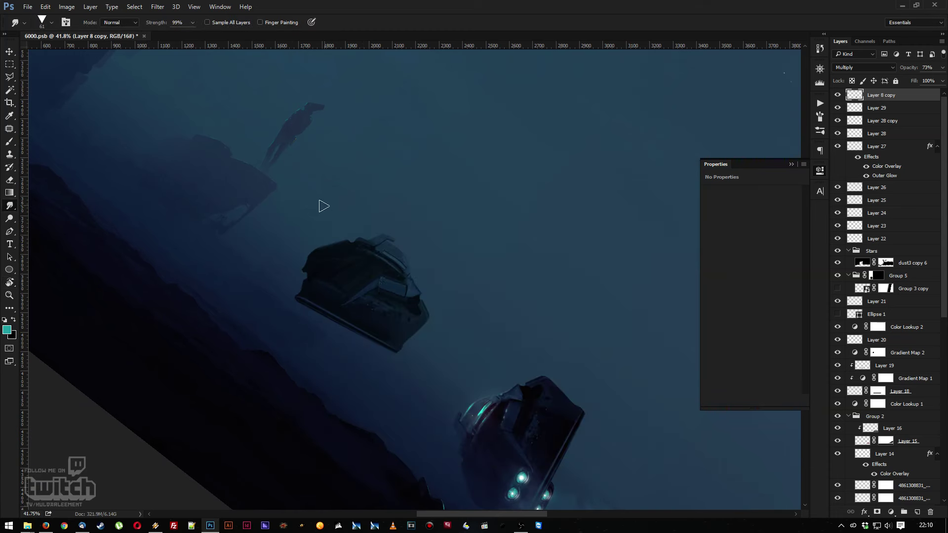
mouse_move(375, 282)
left_mouse_down()
mouse_move(327, 250)
mouse_move(369, 287)
mouse_move(327, 256)
mouse_move(359, 286)
mouse_move(337, 266)
mouse_move(332, 286)
left_mouse_up()
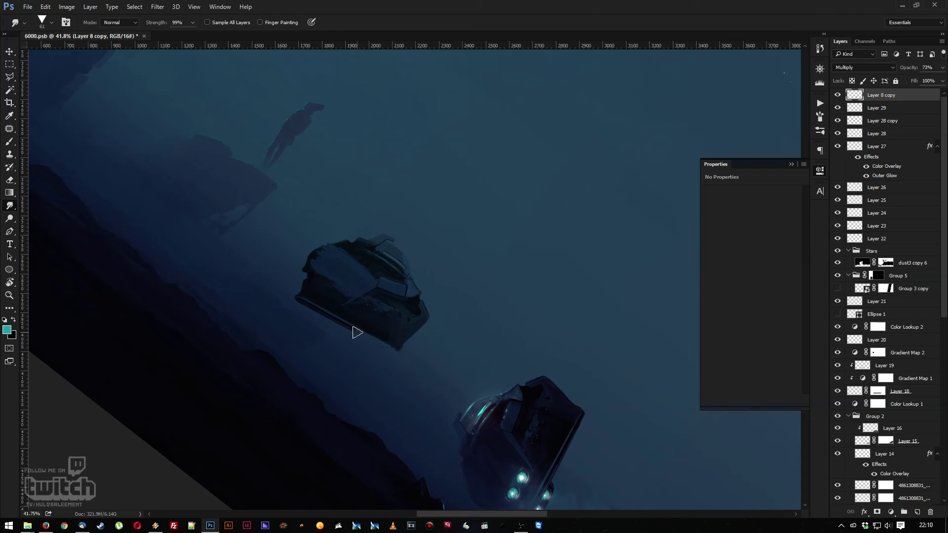
mouse_move(354, 332)
left_mouse_down()
mouse_move(376, 339)
mouse_move(365, 326)
mouse_move(380, 347)
mouse_move(375, 330)
mouse_move(339, 315)
mouse_move(363, 343)
mouse_move(321, 314)
mouse_move(332, 322)
mouse_move(324, 298)
mouse_move(319, 317)
mouse_move(318, 295)
mouse_move(311, 317)
mouse_move(314, 283)
left_mouse_up()
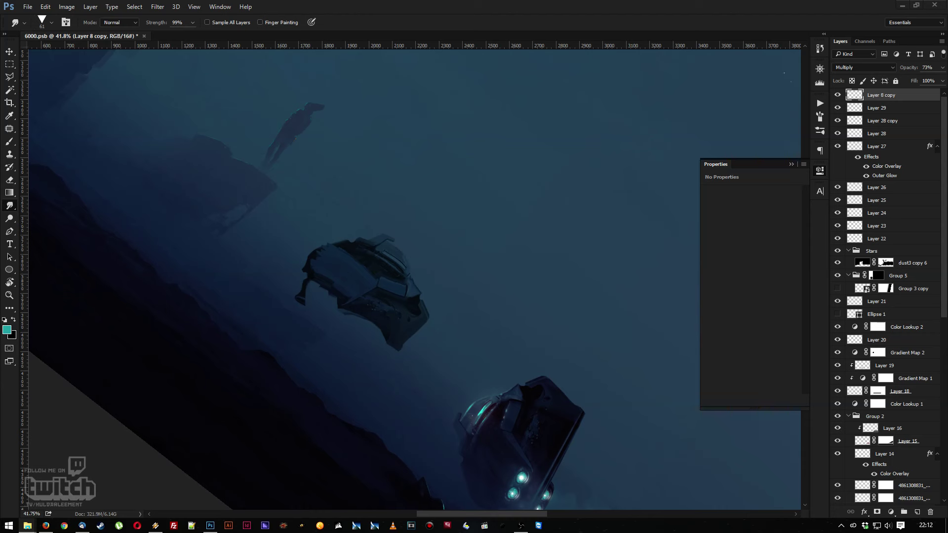
Switch to Winamp, move the playing track's position back near its beginning, and minimize the player
left_click_drag(156, 525, 517, 213)
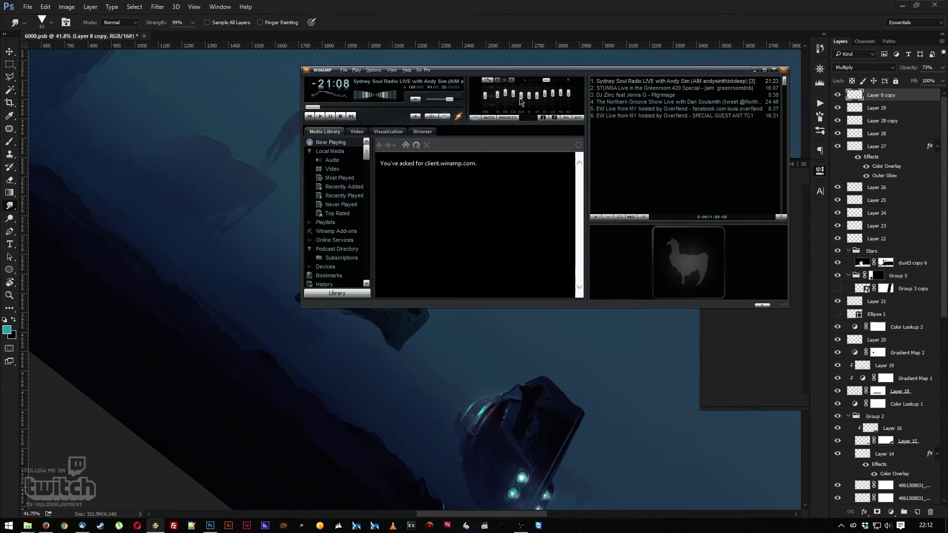
left_click(336, 107)
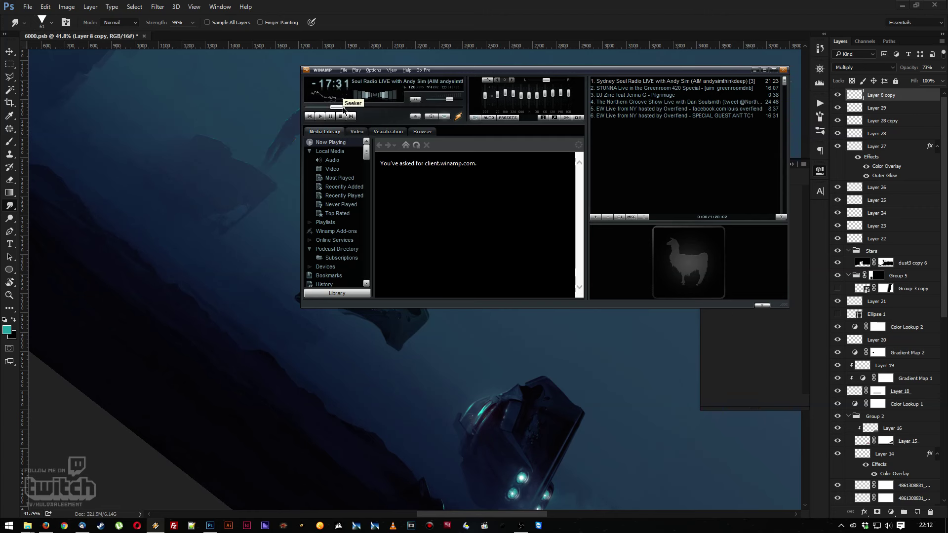
left_click_drag(337, 107, 318, 107)
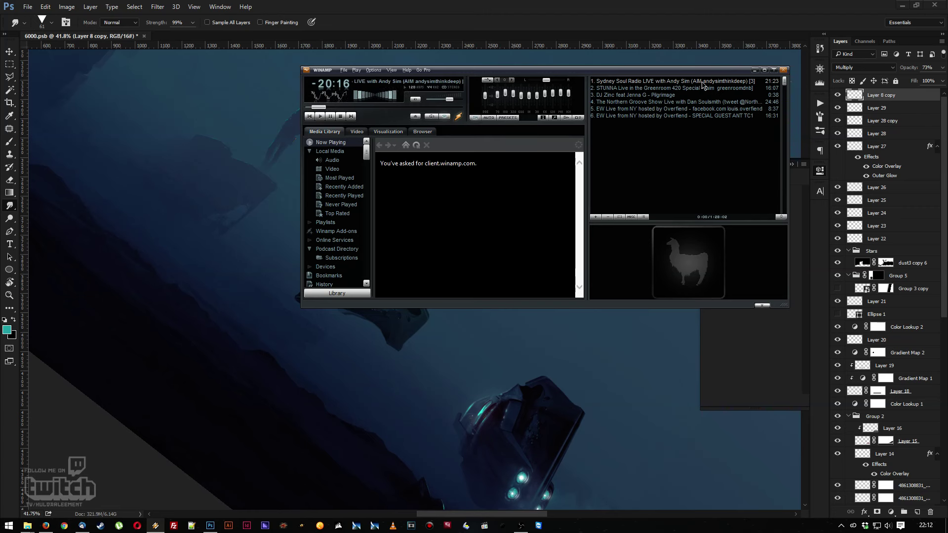
left_click(754, 70)
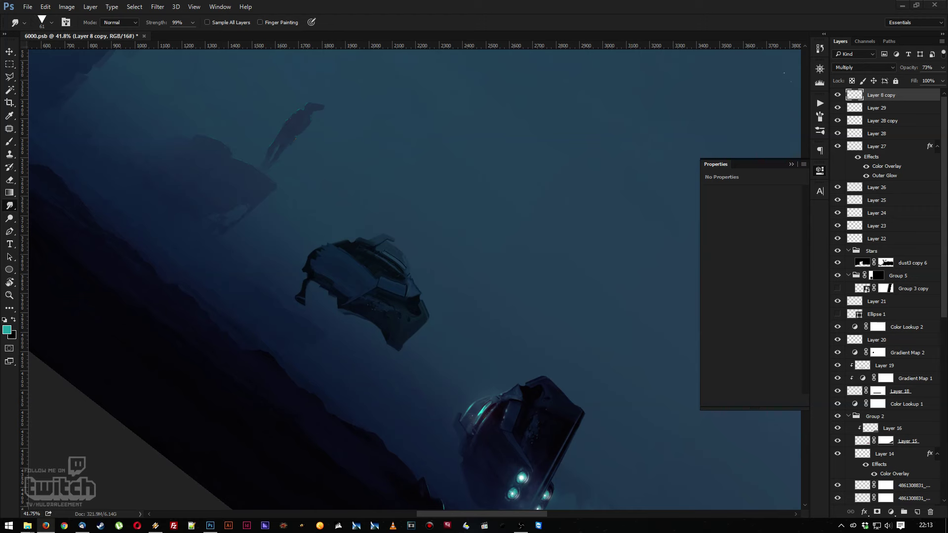
Smudge away the thin strut hanging below the vehicle copy's front end, tapering the front into a point
key("z")
mouse_move(402, 257)
left_mouse_down()
mouse_move(319, 183)
mouse_move(368, 205)
left_mouse_up()
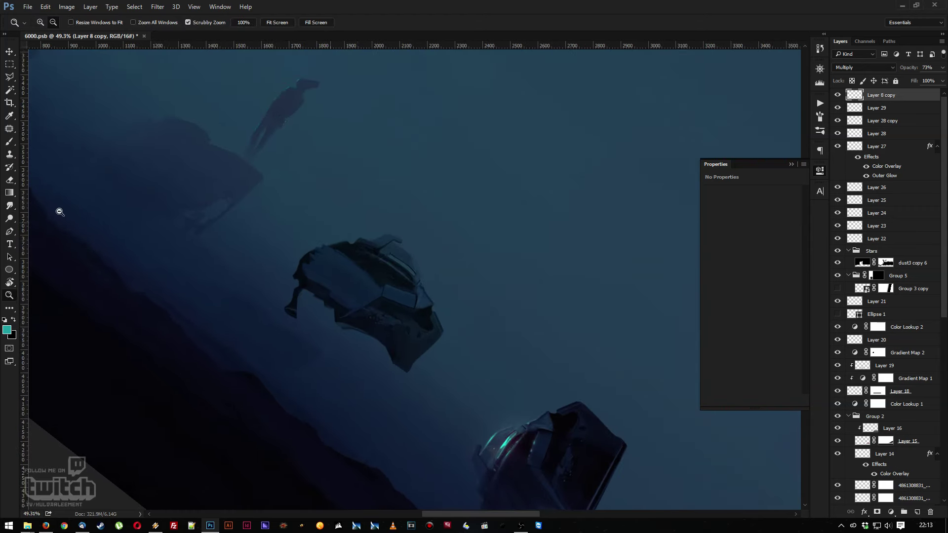
left_click(8, 208)
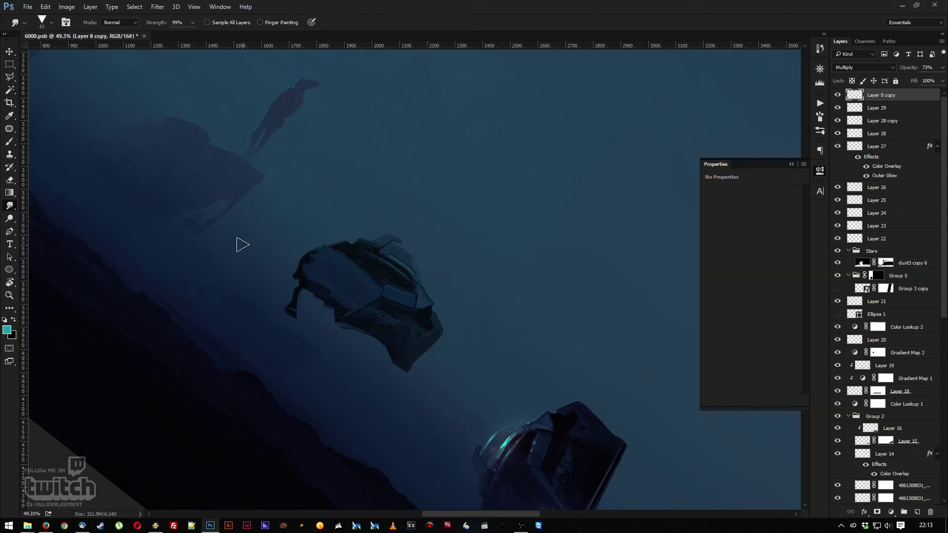
left_click_drag(287, 316, 294, 273)
mouse_move(326, 311)
left_mouse_down()
mouse_move(295, 260)
mouse_move(307, 307)
mouse_move(289, 257)
mouse_move(302, 288)
left_mouse_up()
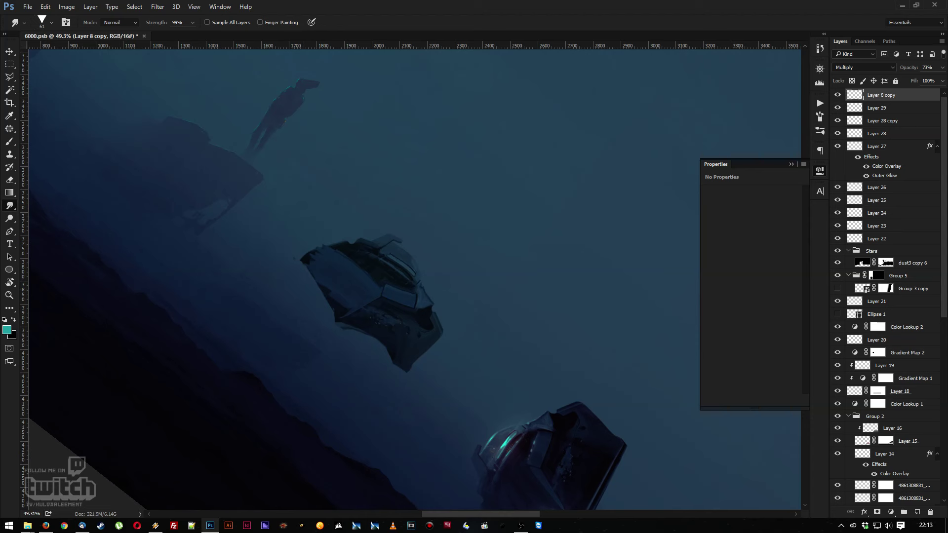
Set the Smudge brush size to 25 px and carve notches into the lower edge of the vehicle copy's front panel
key("alt+Tab")
key("z")
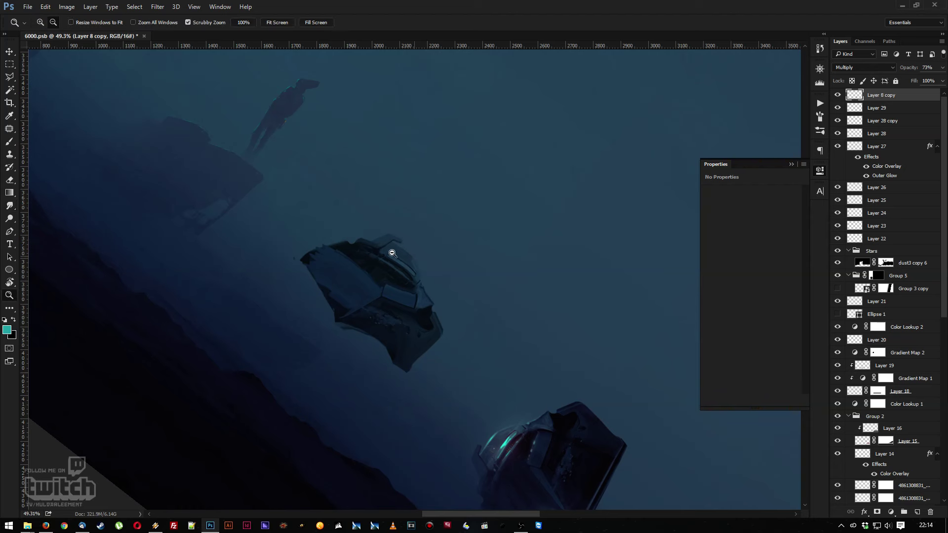
mouse_move(391, 254)
left_mouse_down()
mouse_move(404, 278)
mouse_move(383, 253)
mouse_move(298, 214)
left_mouse_up()
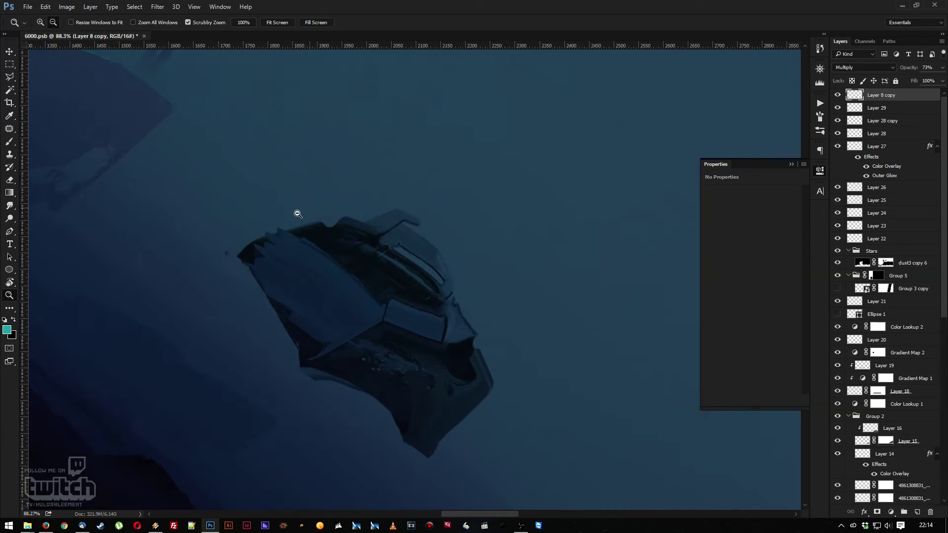
left_click(9, 205)
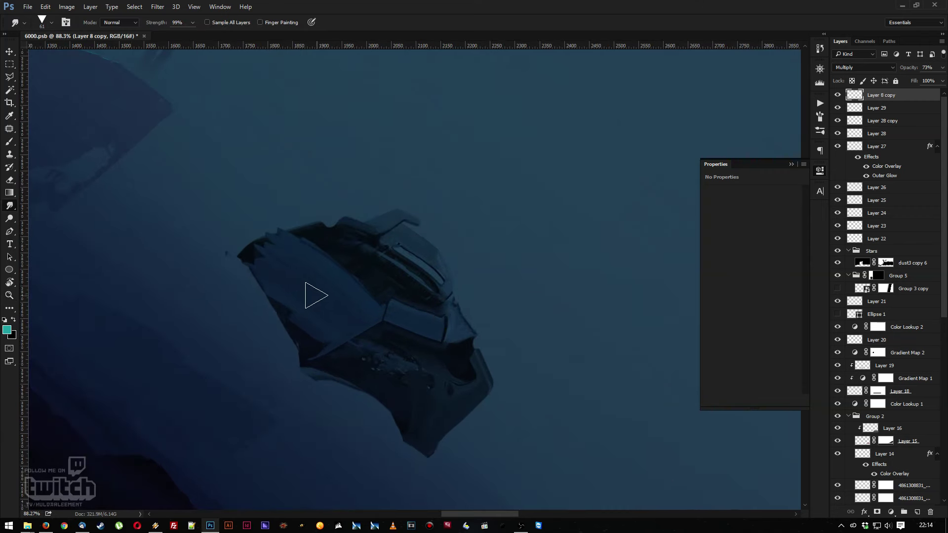
right_click(291, 284)
type("25")
key("Return")
mouse_move(288, 320)
left_mouse_down()
mouse_move(260, 317)
mouse_move(277, 309)
mouse_move(287, 328)
mouse_move(265, 324)
mouse_move(276, 313)
mouse_move(290, 323)
mouse_move(279, 337)
mouse_move(291, 325)
mouse_move(271, 284)
left_mouse_up()
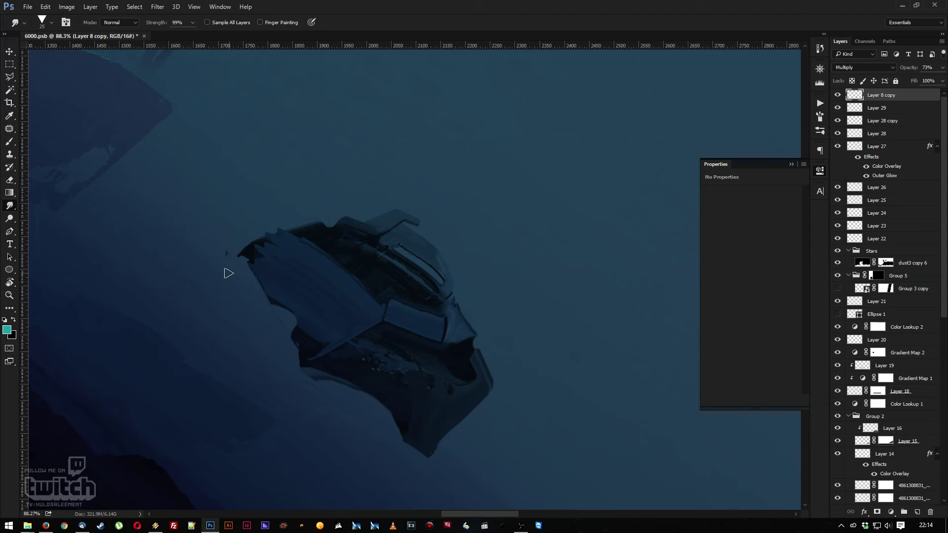
Smudge the vehicle copy's roof edge outward into a long fin reaching over the front
left_click(46, 525)
key("z")
mouse_move(342, 256)
left_mouse_down()
mouse_move(294, 201)
mouse_move(339, 216)
mouse_move(365, 248)
left_mouse_up()
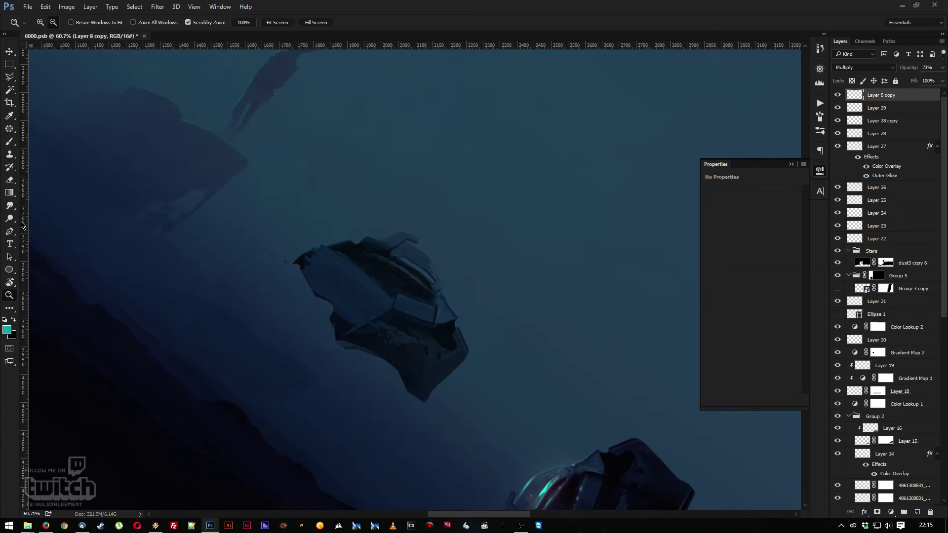
key("r")
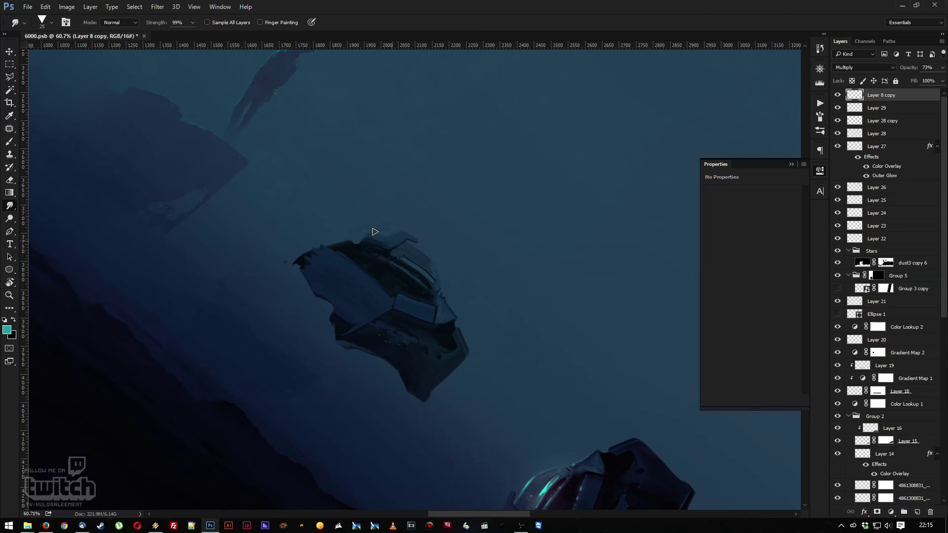
mouse_move(357, 230)
left_mouse_down()
mouse_move(401, 231)
mouse_move(338, 218)
mouse_move(388, 237)
mouse_move(348, 223)
mouse_move(365, 232)
mouse_move(358, 239)
mouse_move(337, 219)
mouse_move(349, 225)
mouse_move(321, 219)
mouse_move(347, 220)
left_mouse_up()
Return the canvas to level and reshape the vehicle copy's rear and underside into a tapered, jagged outline with a 55 px Smudge brush
key("z")
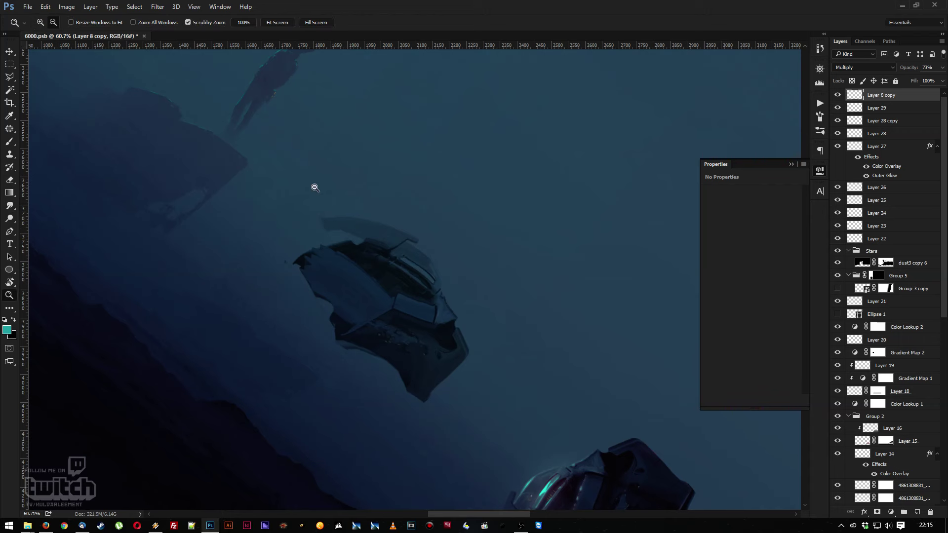
left_click_drag(313, 186, 299, 181)
key("r")
left_click_drag(194, 177, 354, 286)
key("z")
left_click(393, 260)
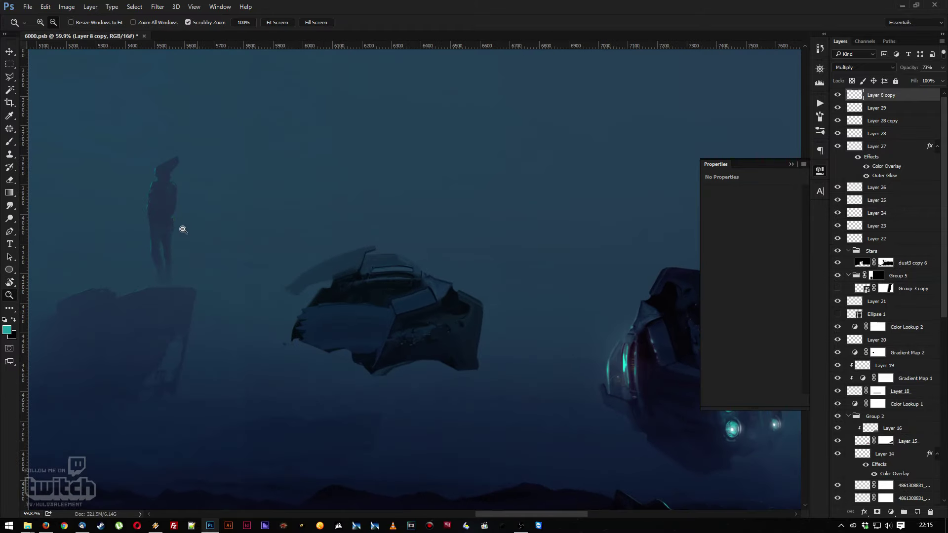
left_click(10, 205)
right_click(448, 344)
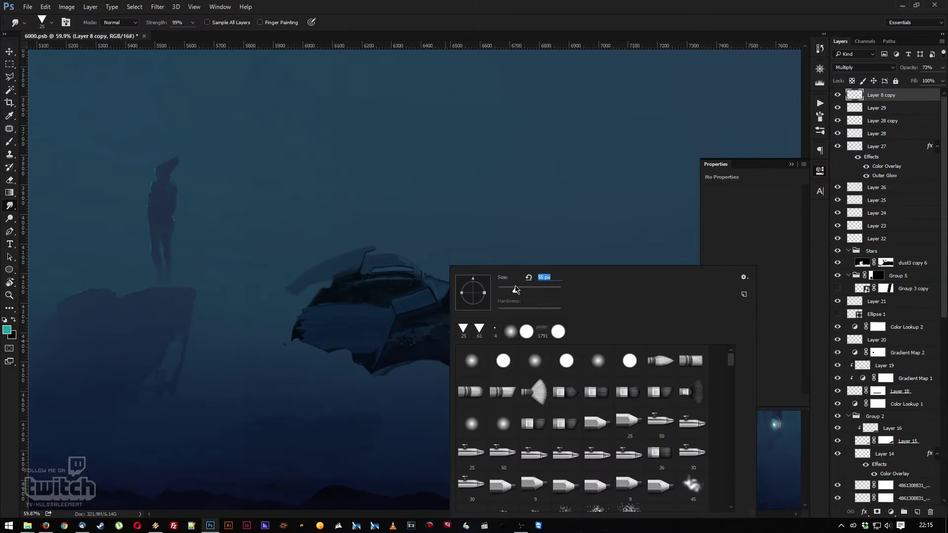
left_click(432, 378)
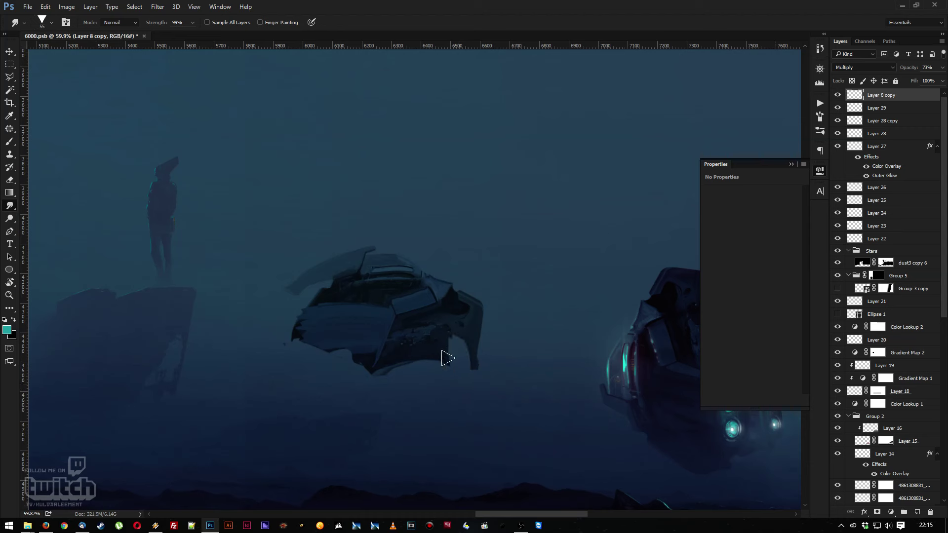
mouse_move(446, 344)
left_mouse_down()
mouse_move(473, 310)
mouse_move(462, 364)
mouse_move(482, 319)
mouse_move(468, 381)
mouse_move(497, 311)
mouse_move(488, 324)
mouse_move(483, 299)
mouse_move(490, 328)
mouse_move(484, 298)
mouse_move(489, 312)
mouse_move(476, 290)
mouse_move(466, 295)
mouse_move(476, 307)
mouse_move(469, 283)
mouse_move(480, 297)
mouse_move(466, 360)
left_mouse_up()
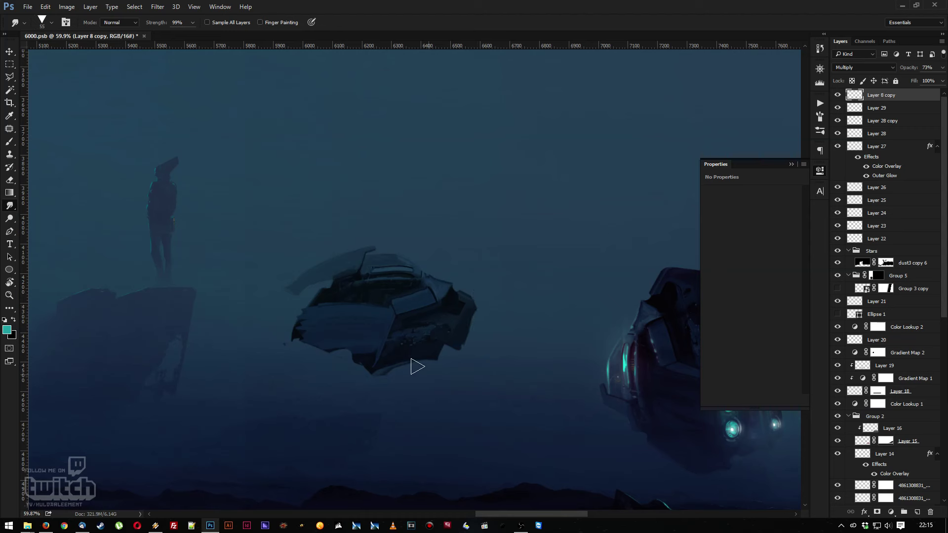
mouse_move(408, 375)
left_mouse_down()
mouse_move(408, 366)
mouse_move(368, 376)
mouse_move(390, 378)
mouse_move(343, 356)
mouse_move(344, 363)
mouse_move(363, 342)
mouse_move(340, 350)
mouse_move(286, 321)
mouse_move(324, 339)
mouse_move(313, 341)
mouse_move(306, 318)
mouse_move(293, 321)
mouse_move(340, 314)
mouse_move(292, 316)
mouse_move(300, 324)
left_mouse_up()
key("z")
mouse_move(499, 300)
left_mouse_down()
mouse_move(412, 262)
mouse_move(431, 271)
left_mouse_up()
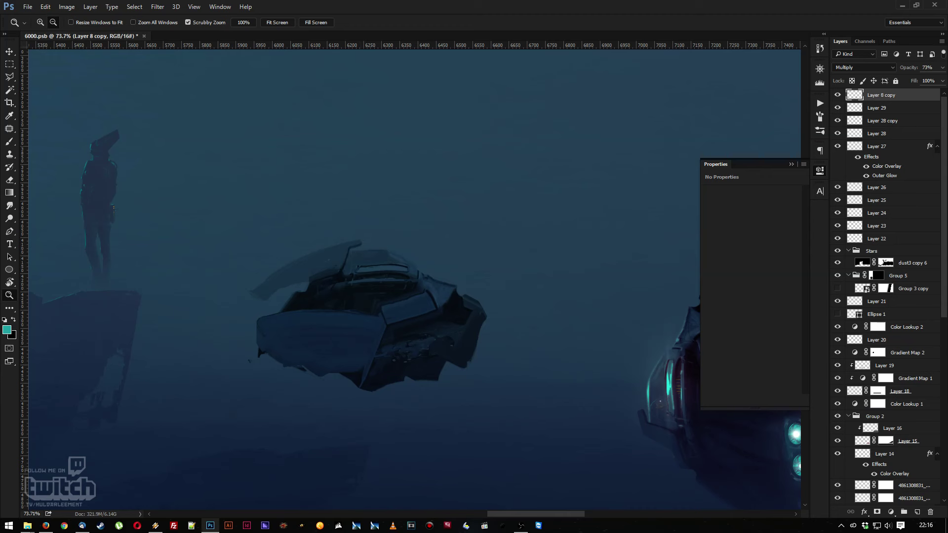
key("alt+Tab")
In Winamp, open the first playlist track's file info, select the track title in its file path, and close the info and the player
left_click(155, 526)
left_click_drag(584, 74, 445, 264)
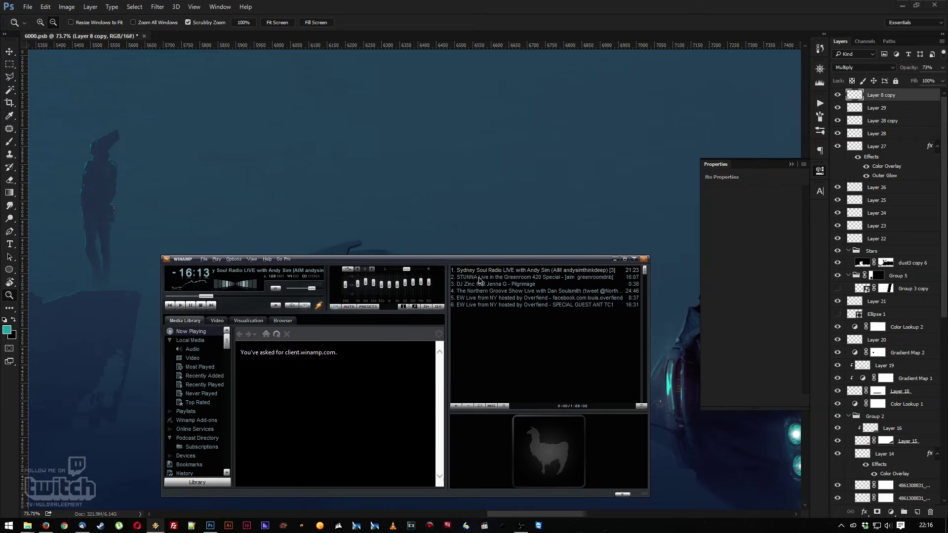
left_click(492, 271)
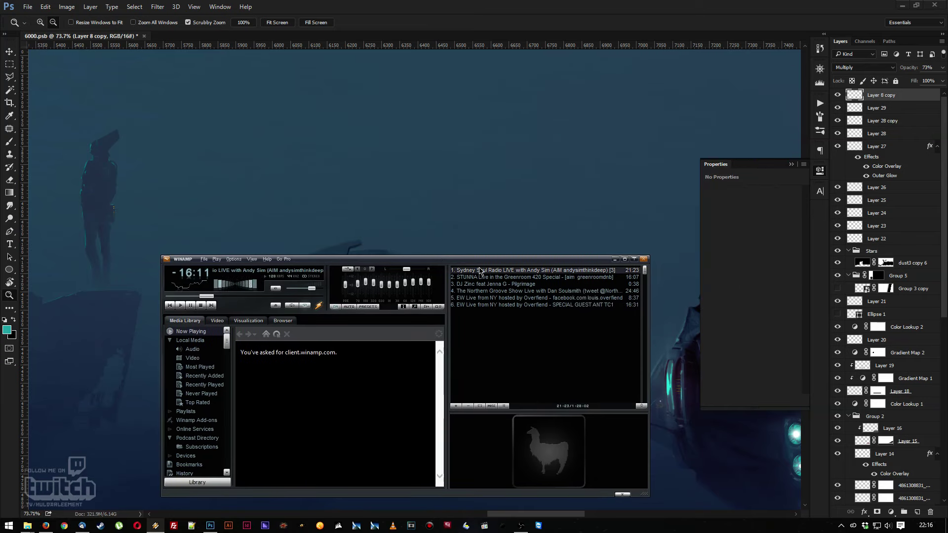
right_click(494, 273)
left_click(516, 354)
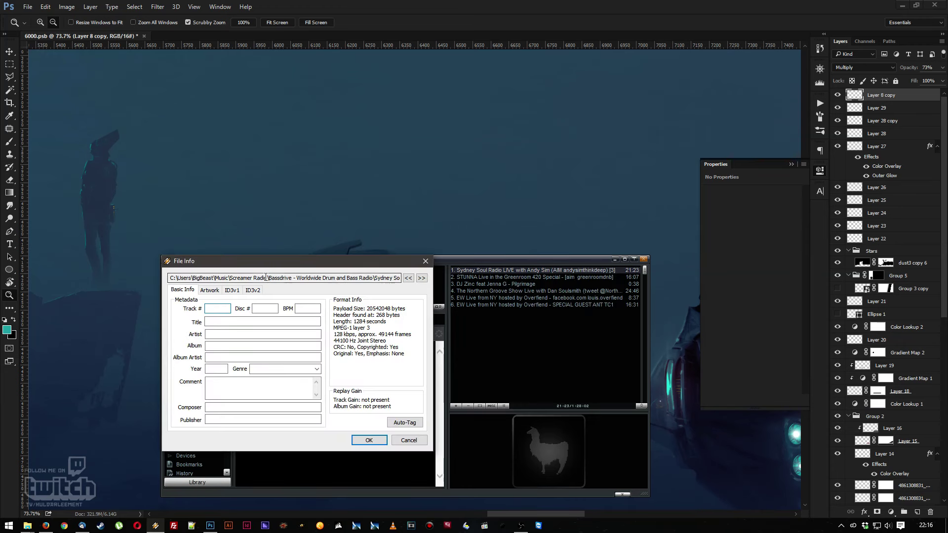
mouse_move(375, 278)
left_mouse_down()
mouse_move(402, 279)
mouse_move(379, 281)
left_mouse_up()
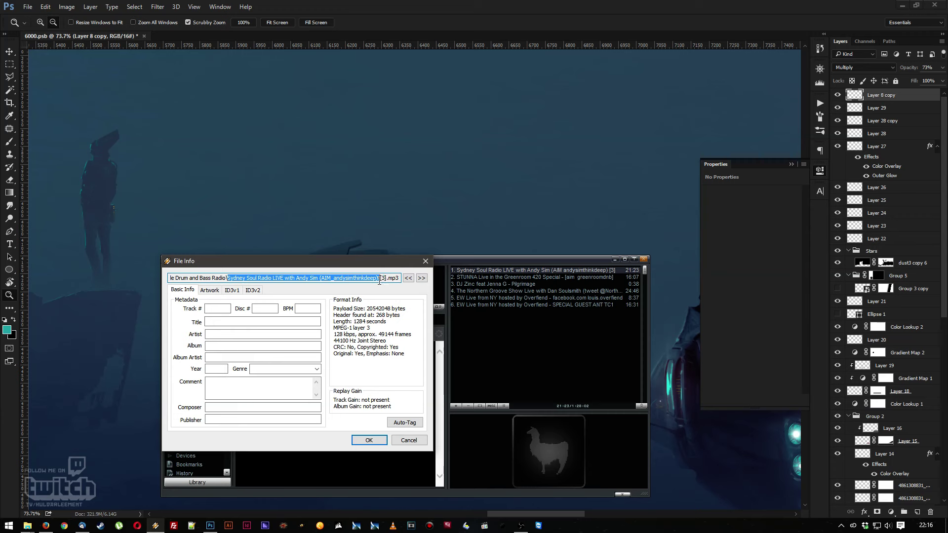
left_click(408, 440)
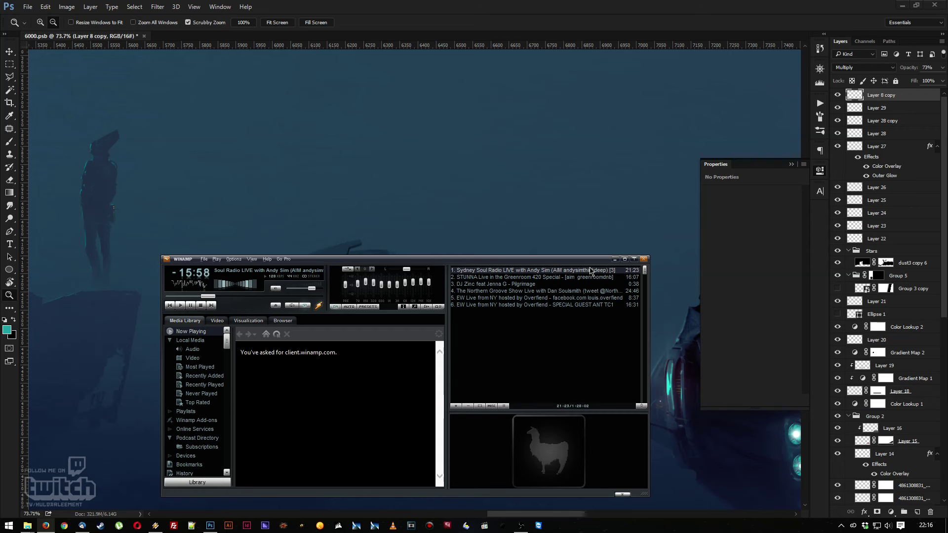
left_click(615, 259)
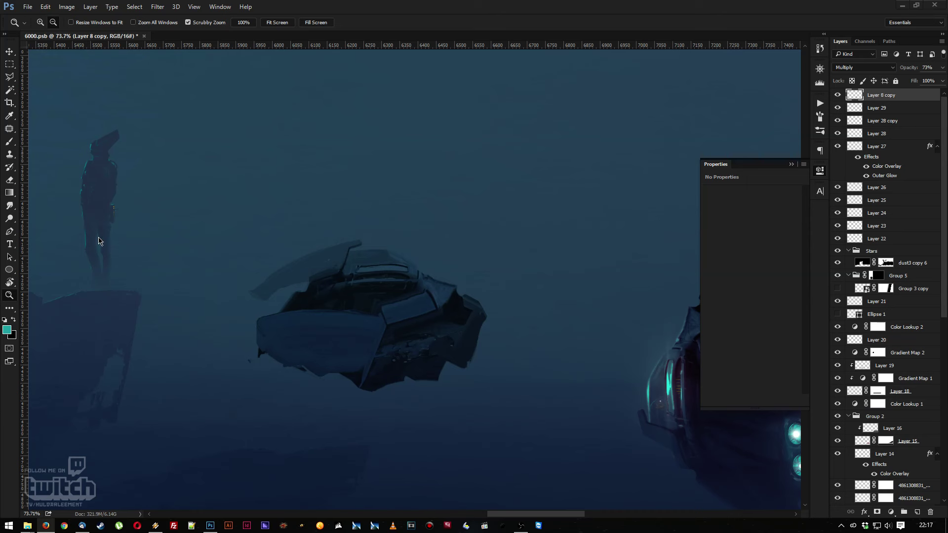
left_click(10, 206)
right_click(422, 259)
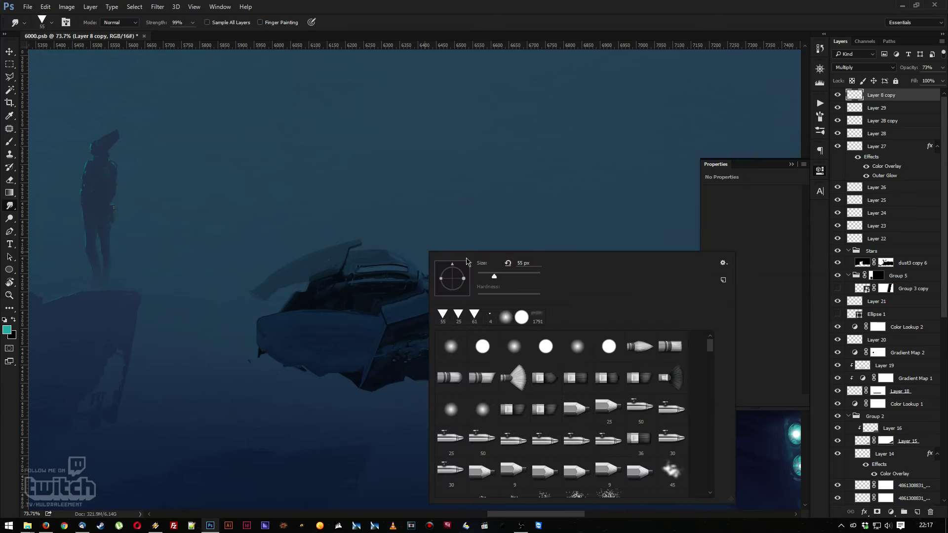
left_click(385, 253)
Scale the vehicle copy to 113.40% width and 62.92% height, and place it low beside the standing figure's rock
key("z")
mouse_move(440, 247)
left_mouse_down()
mouse_move(388, 222)
mouse_move(402, 228)
left_mouse_up()
key("ctrl+t")
left_click_drag(376, 146, 376, 257)
left_click_drag(391, 297, 302, 285)
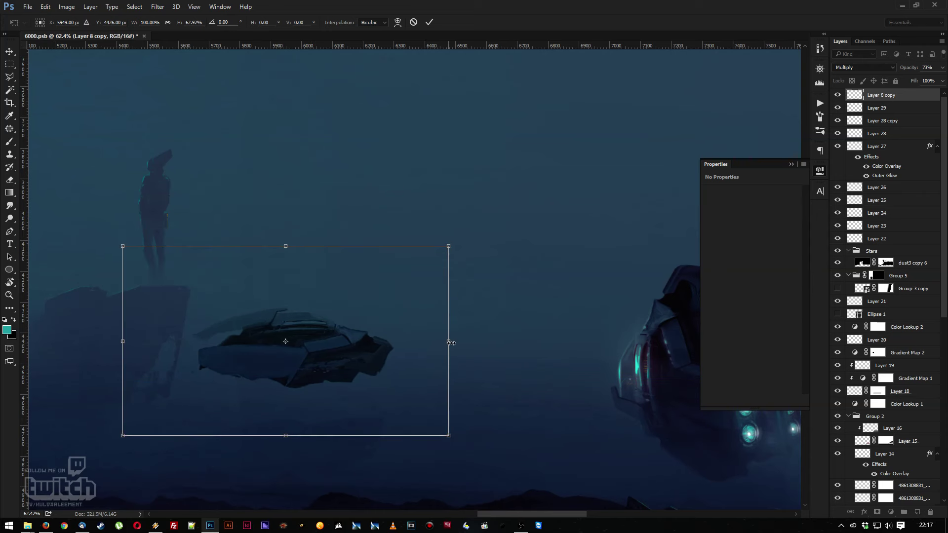
left_click_drag(449, 342, 491, 342)
left_click_drag(413, 318, 419, 328)
key("alt+space")
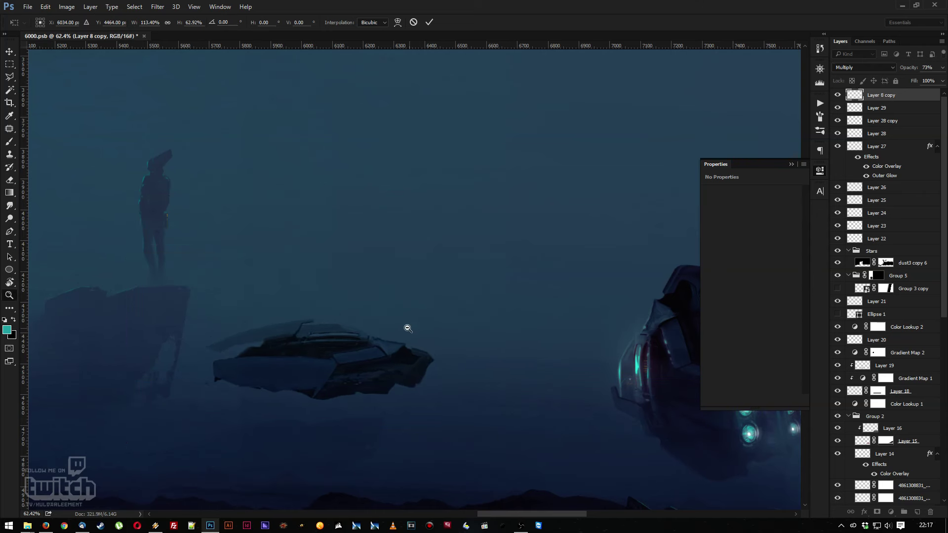
key("Return")
left_click_drag(339, 302, 332, 277)
left_click_drag(302, 336, 327, 360)
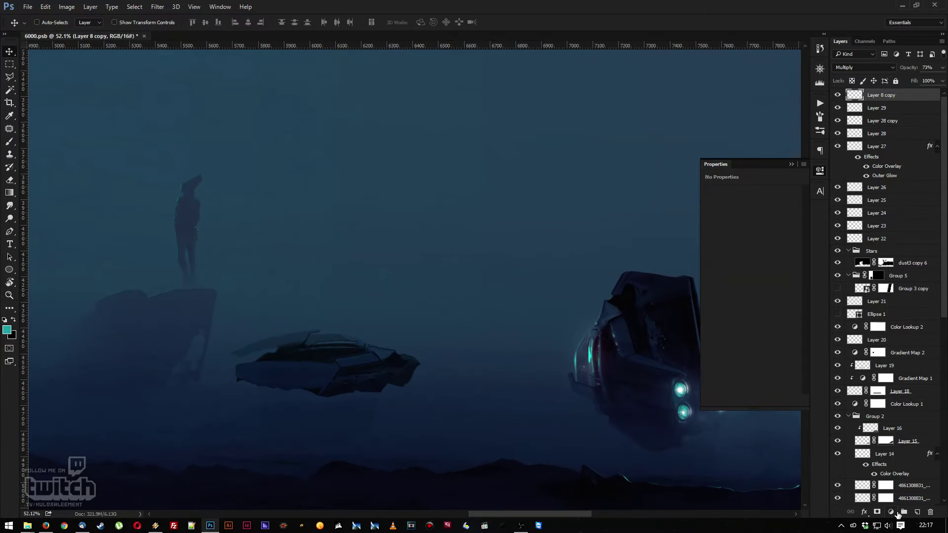
Add a new layer clipped to the vehicle copy and sample the blue haze colour beside the vehicle
left_click(917, 512)
key("ctrl+alt+g")
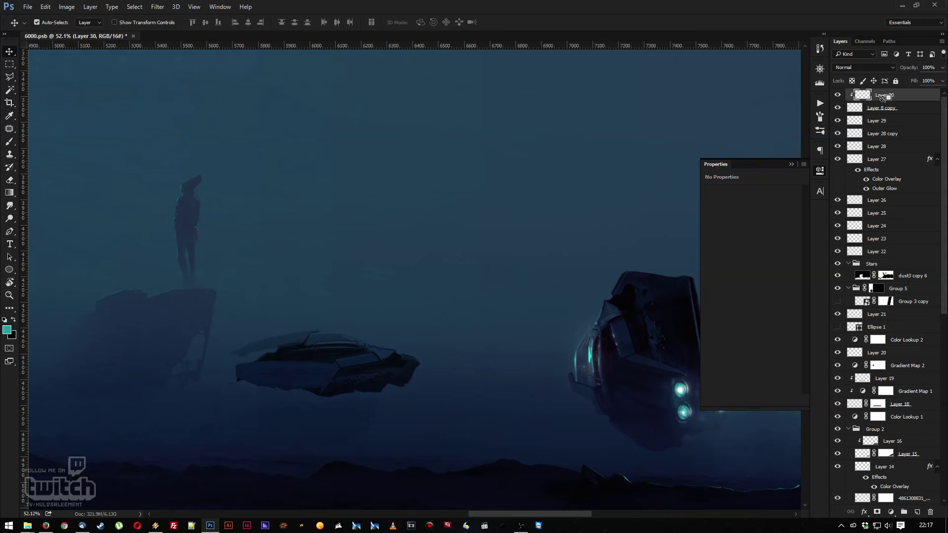
key("i")
scroll(434, 360, "down", 1)
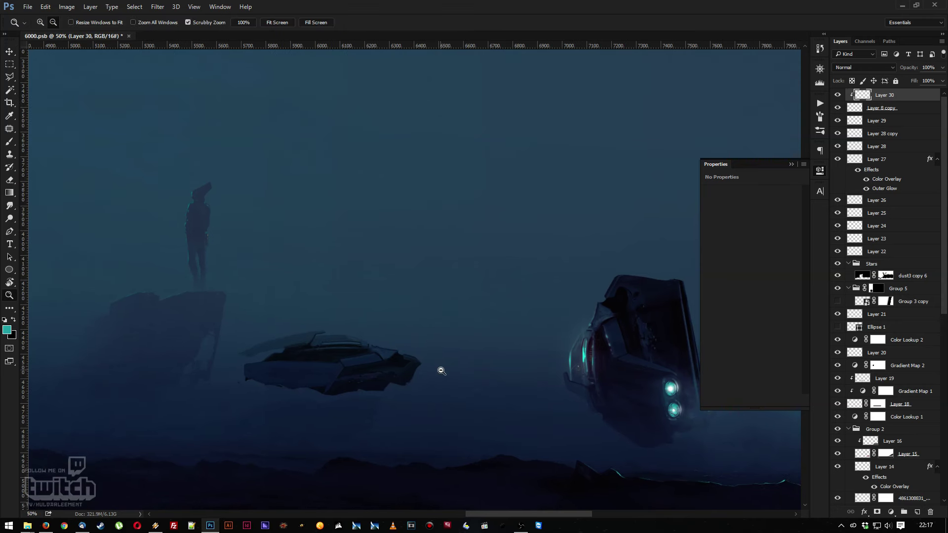
left_click(446, 367)
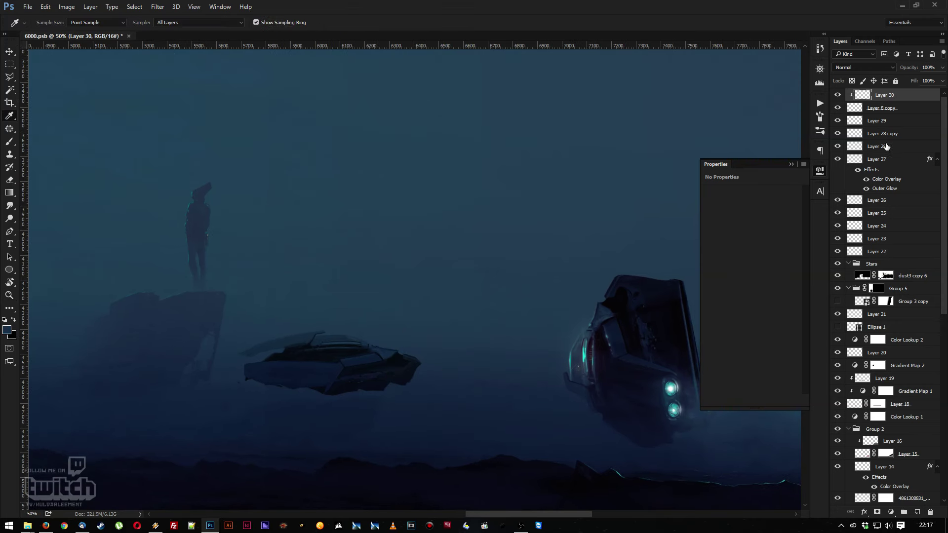
left_click(438, 370)
Paint haze over the vehicle copy on the clipped layer with the 1777 px smoke brush
key("b")
right_click(434, 371)
left_click_drag(666, 360, 670, 505)
left_click(594, 459)
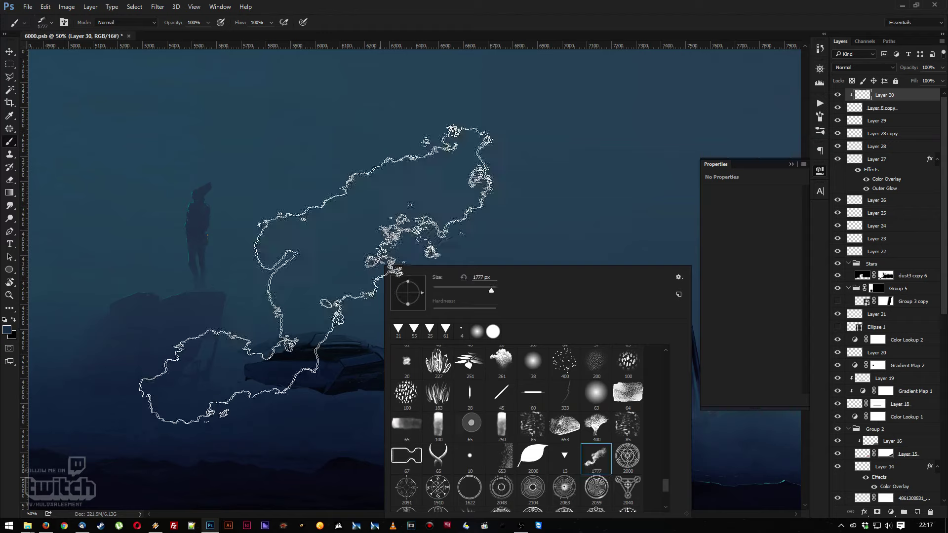
left_click(316, 264)
left_click(337, 298)
Resize and reposition the painted haze with Free Transform so it lies over the vehicle copy
key("ctrl+t")
mouse_move(348, 252)
left_mouse_down()
mouse_move(340, 244)
mouse_move(335, 260)
left_mouse_up()
mouse_move(131, 107)
left_mouse_down()
mouse_move(244, 211)
mouse_move(297, 166)
mouse_move(377, 184)
left_mouse_up()
key("Return")
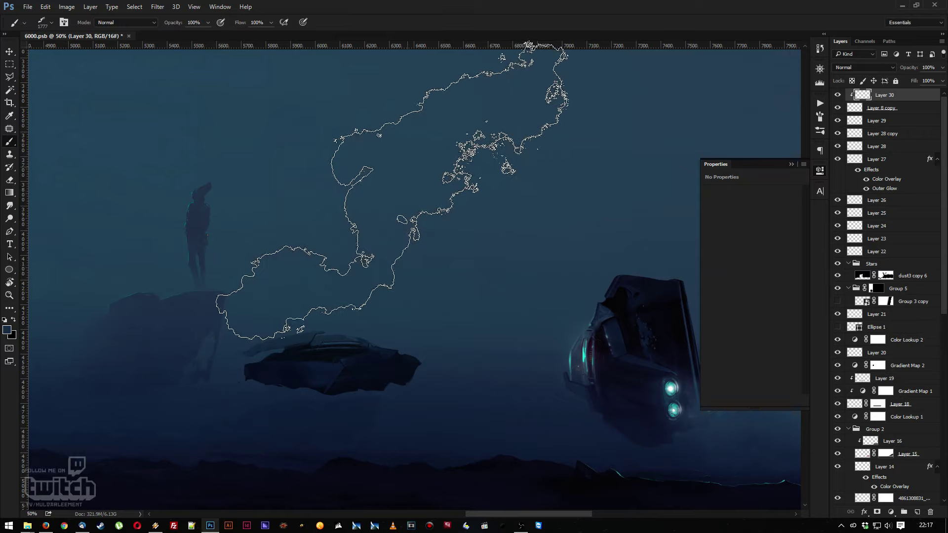
Try Normal blending on the vehicle copy's layer, lower its opacity to 27%, and return it to Multiply
key("v")
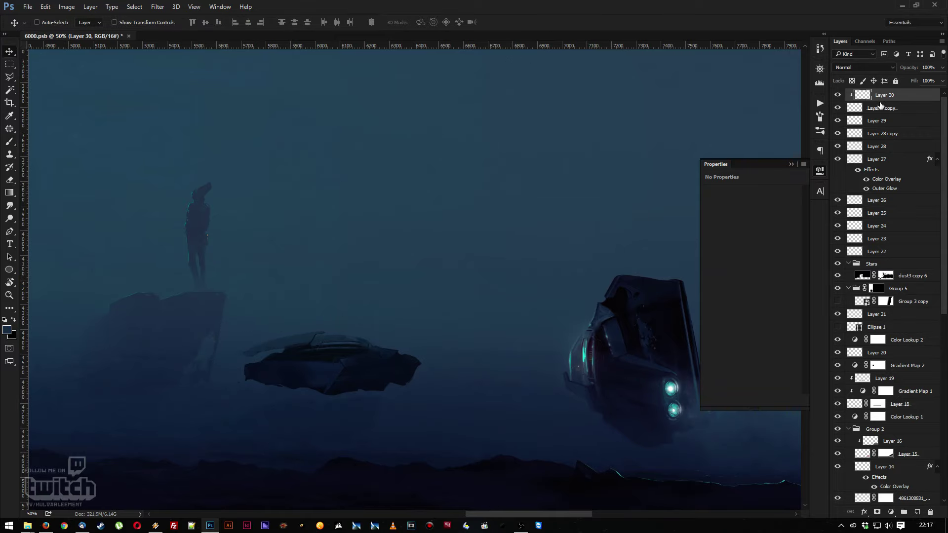
left_click(880, 105)
left_click(843, 69)
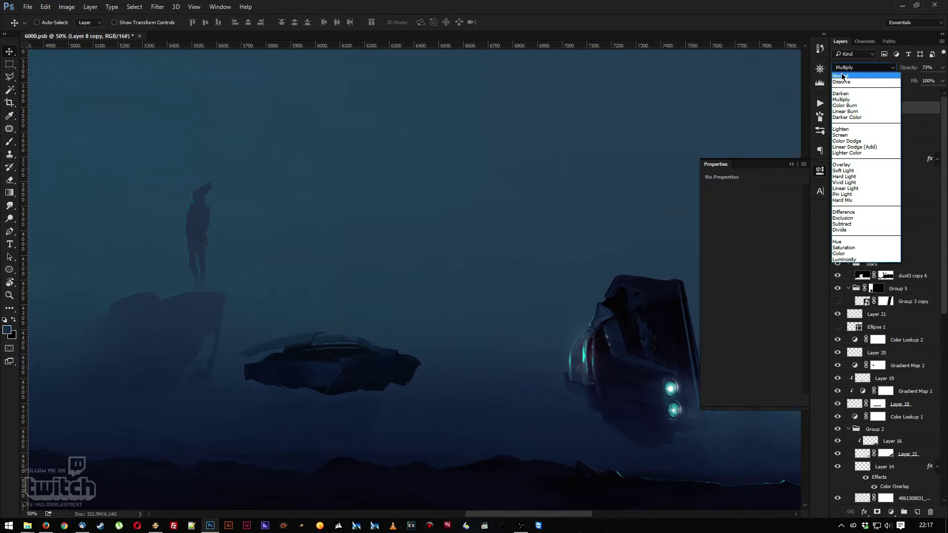
left_click(842, 75)
key("2")
key("7")
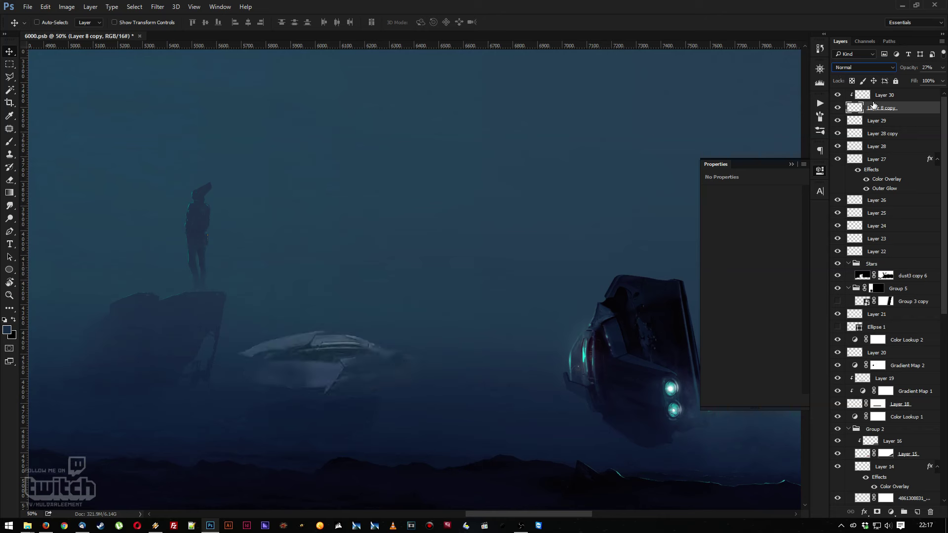
left_click(857, 69)
left_click(857, 104)
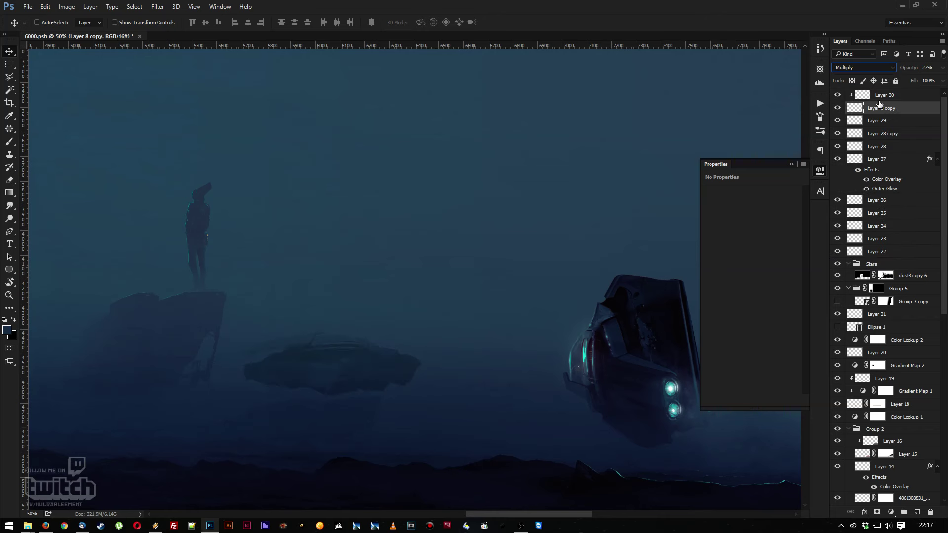
Release the haze layer's clipping mask and set its blend mode to Lighten
left_click(880, 98)
key("ctrl+alt+g")
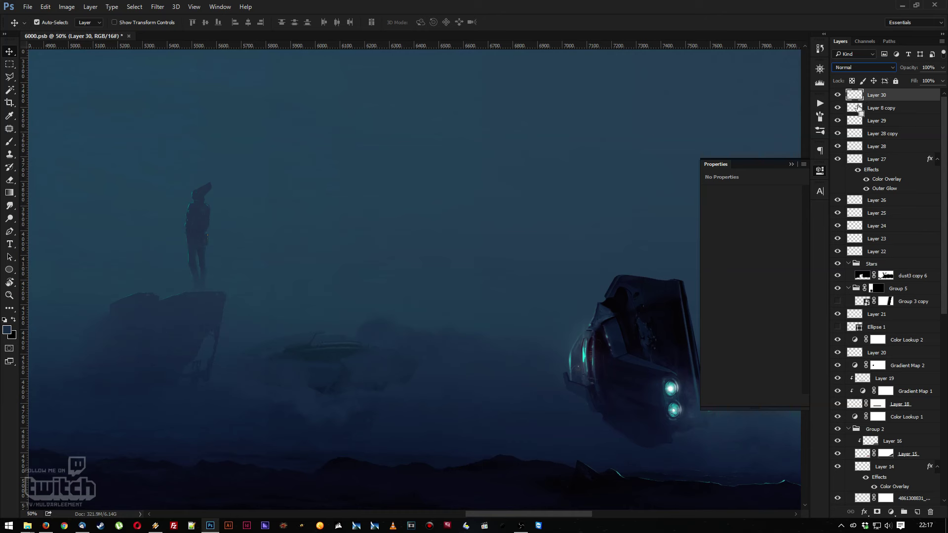
left_click_drag(857, 107, 877, 101)
left_click(845, 68)
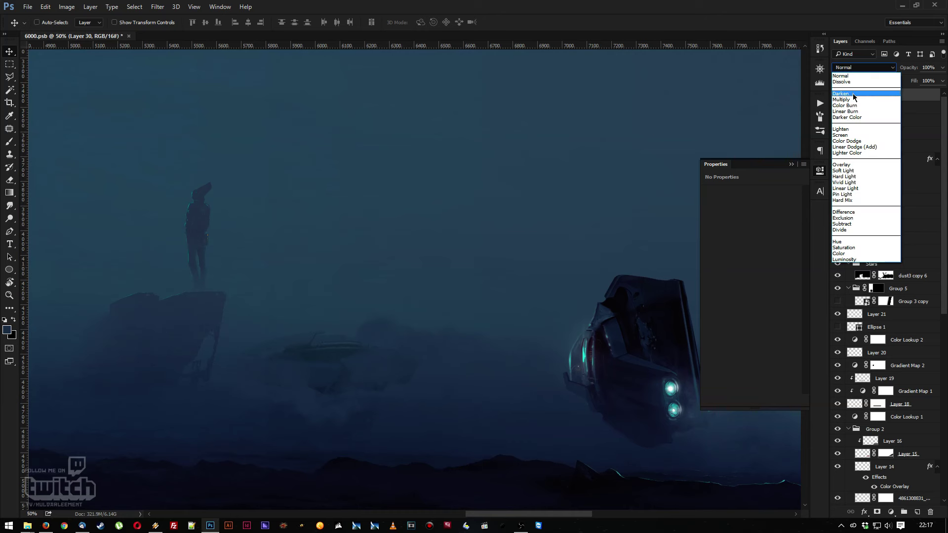
left_click(856, 129)
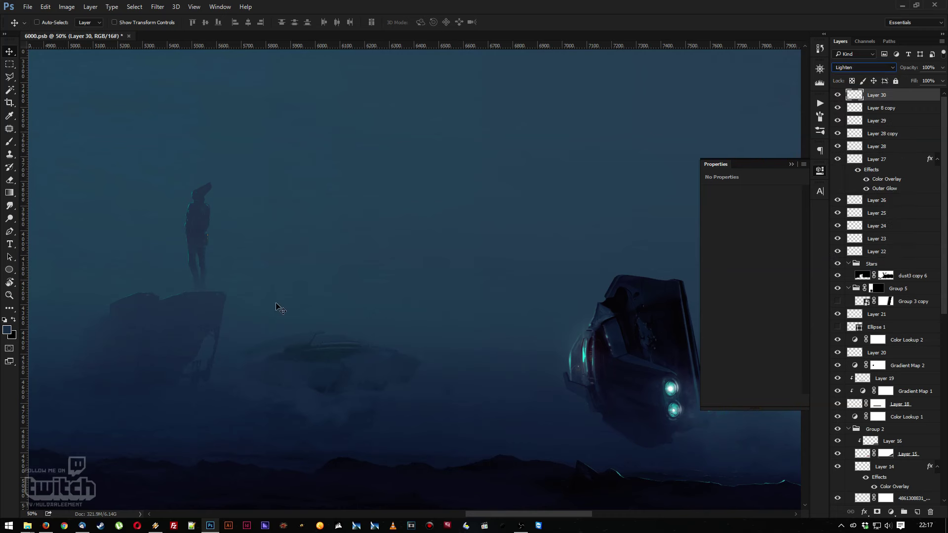
Scale the haze to 46.04% and place it over the vehicle copy
key("z")
left_click_drag(248, 321, 321, 376)
key("v")
key("ctrl+t")
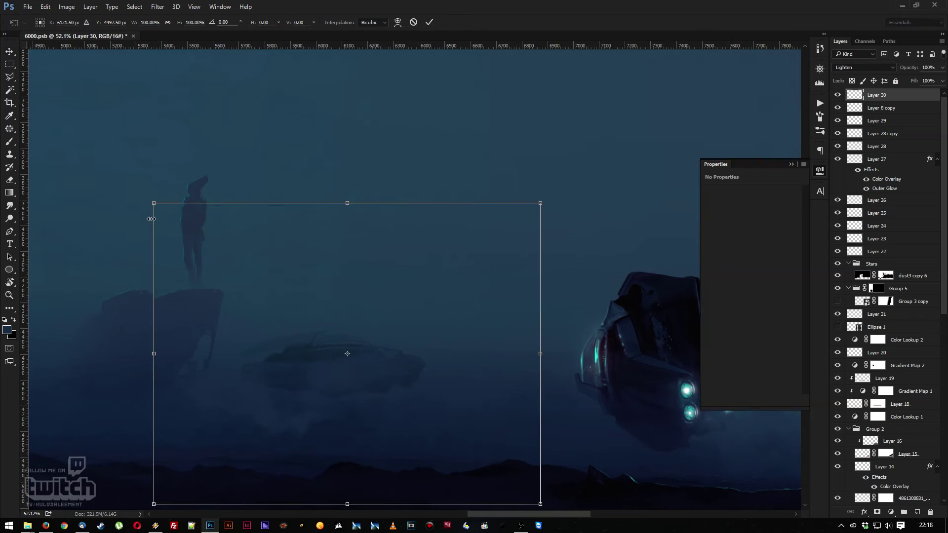
left_click_drag(153, 203, 305, 326)
left_click_drag(341, 374, 320, 347)
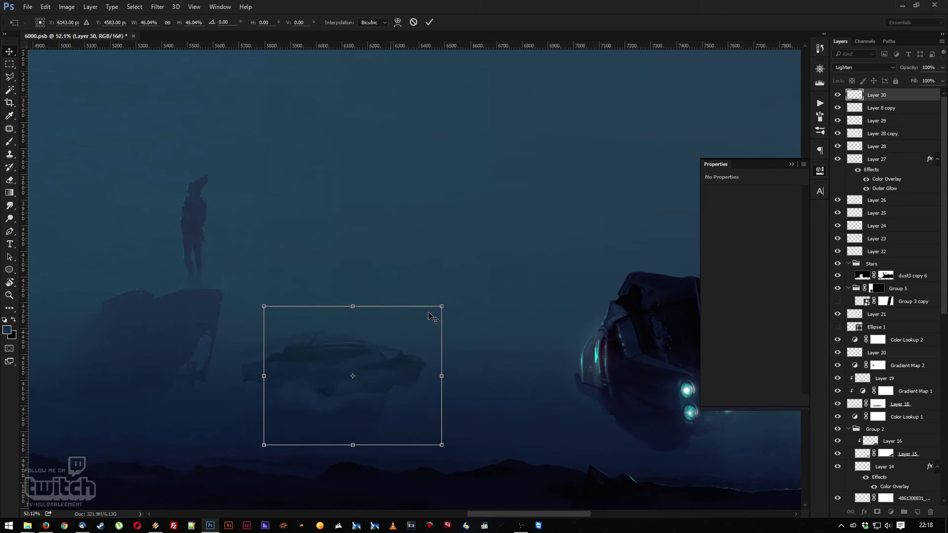
key("Return")
Set the vehicle copy layer's opacity to 36% and reselect the haze layer
left_click(918, 107)
left_click(943, 68)
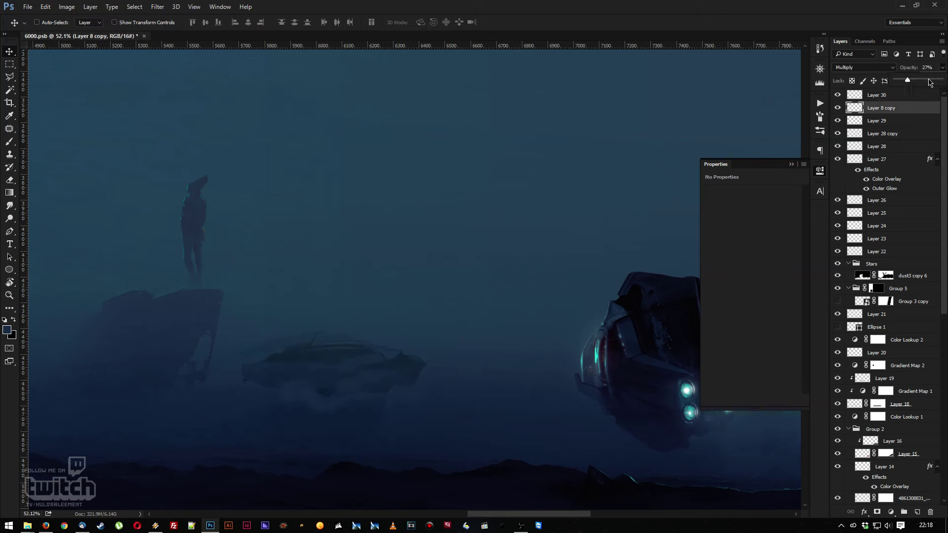
mouse_move(933, 82)
left_mouse_down()
mouse_move(942, 83)
mouse_move(914, 82)
left_mouse_up()
double_click(879, 95)
key("Return")
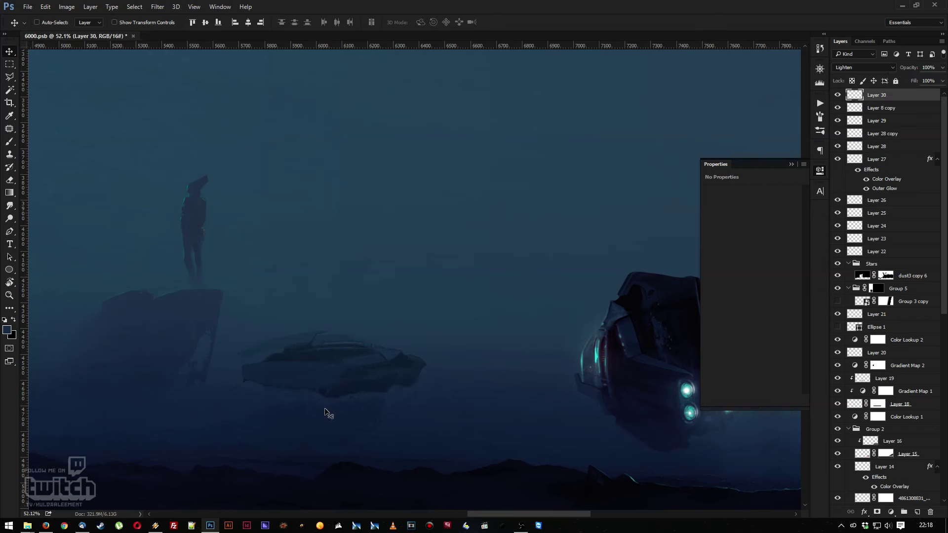
Delete the haze layer above the vehicle copy
key("b")
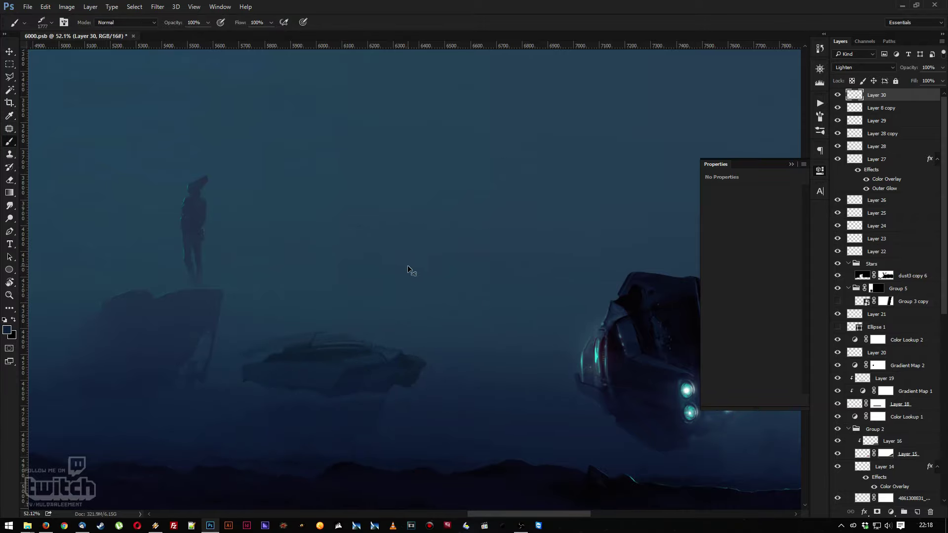
key("ctrl+t")
key("Escape")
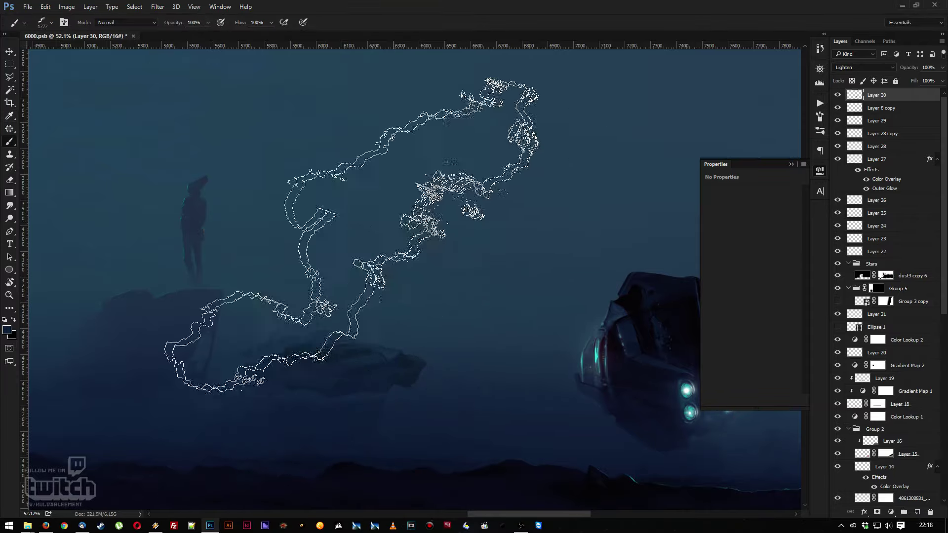
left_click(10, 64)
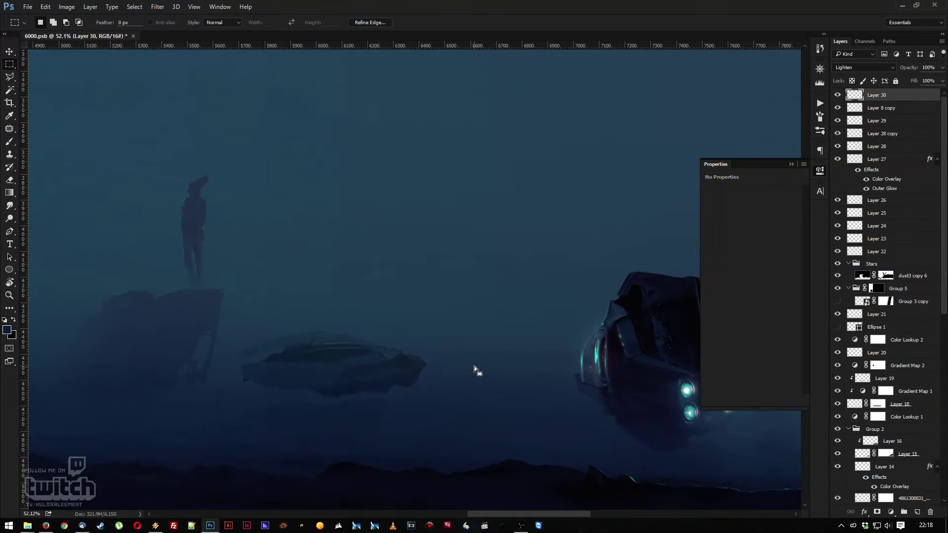
left_click(930, 515)
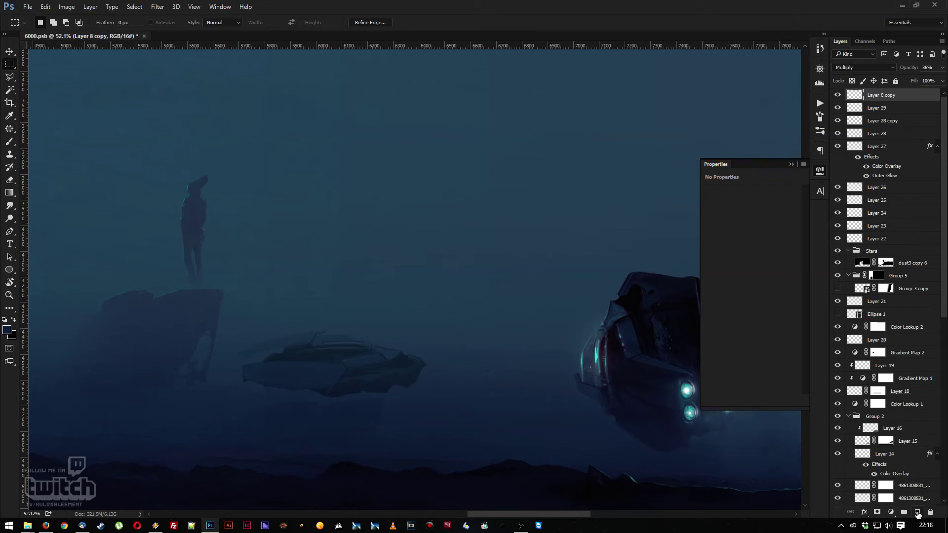
Add a new empty layer above the vehicle copy's layer
left_click(917, 512)
key("z")
scroll(334, 380, "down", 5)
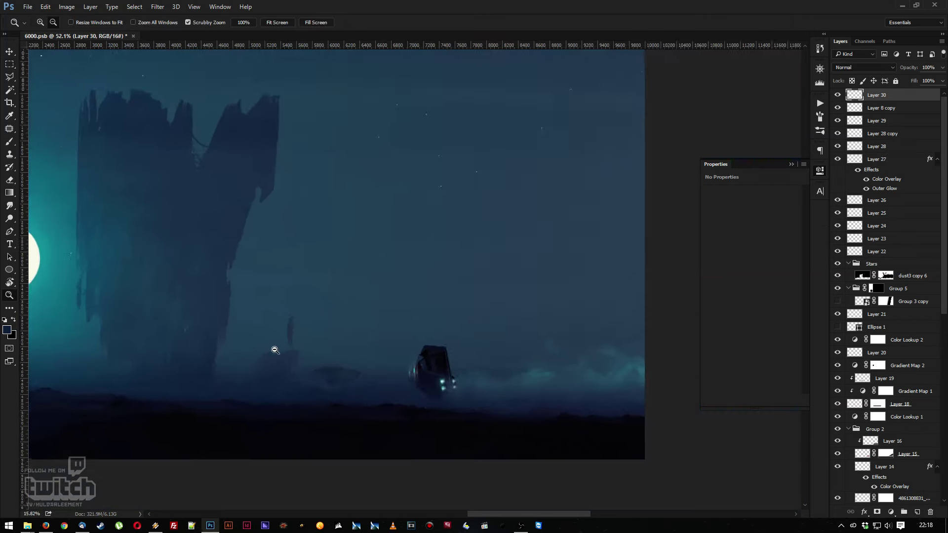
left_click_drag(275, 349, 304, 354)
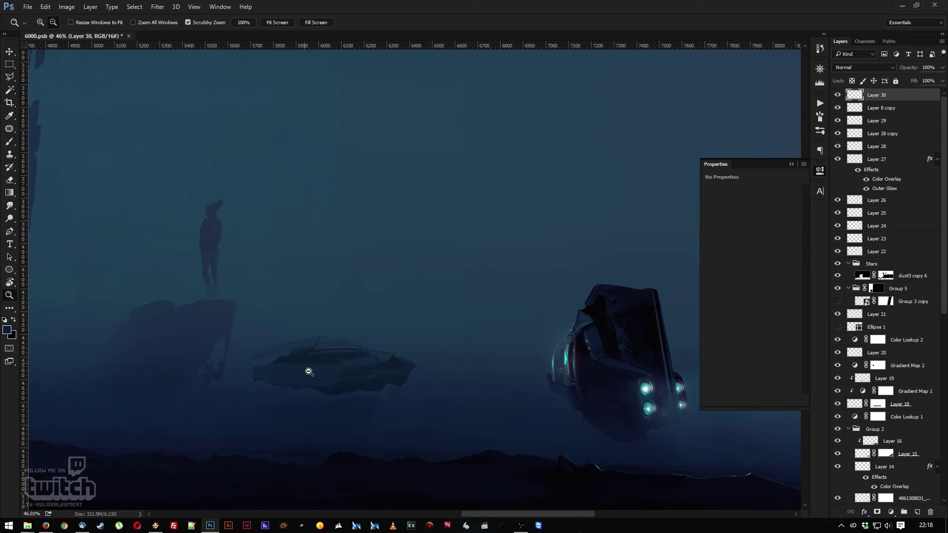
key("v")
left_click(344, 383)
key("Return")
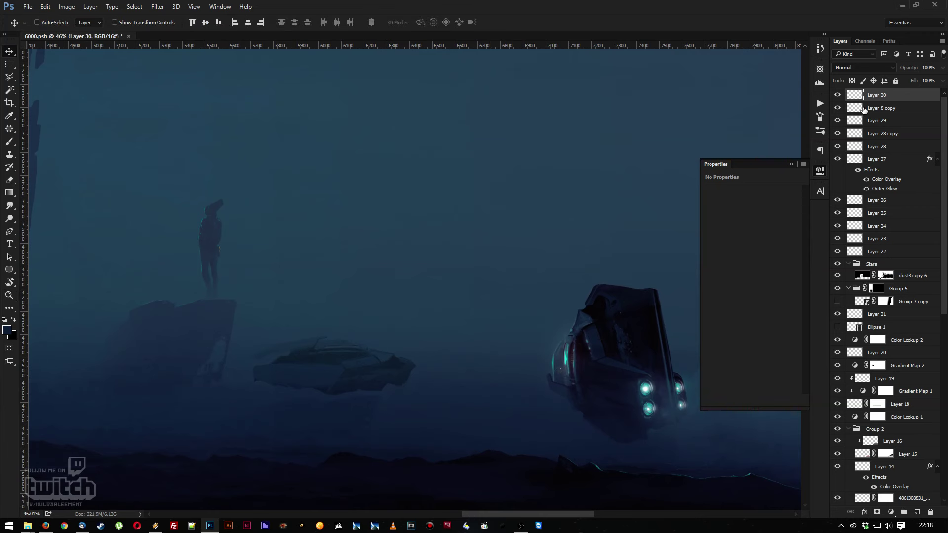
Load the vehicle copy's outline as a selection, shift the vehicle slightly towards the hovering vehicle, and deselect
left_click(863, 110)
left_click_drag(376, 281, 418, 262)
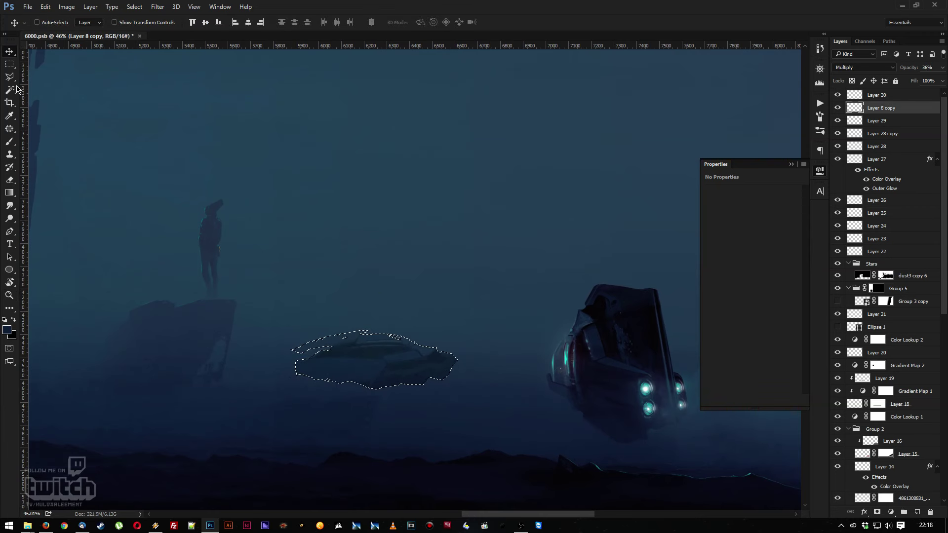
left_click(10, 65)
left_click(91, 139)
Move the vehicle copy low in front of the rock's base, between the standing figure and the ruined tower
key("z")
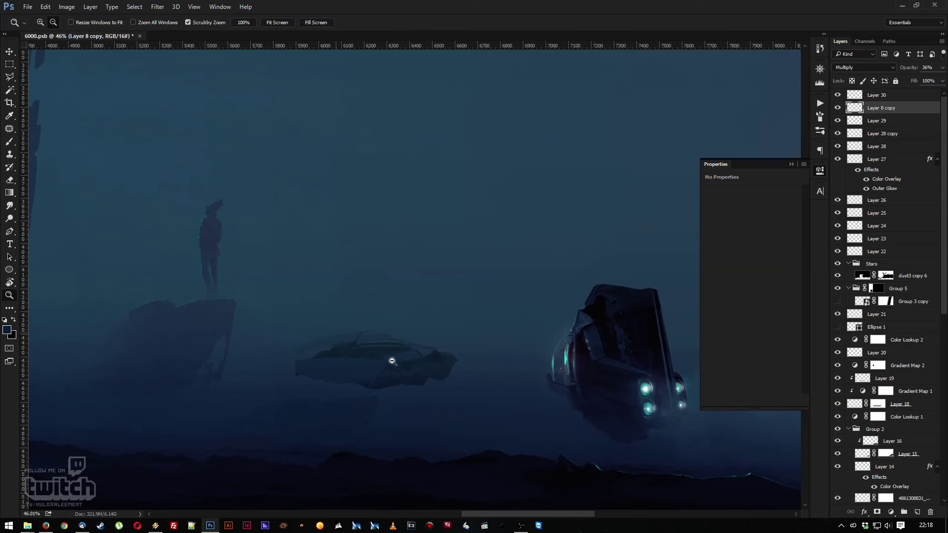
scroll(313, 332, "down", 5)
scroll(326, 334, "up", 5)
key("v")
left_click_drag(271, 345, 306, 397)
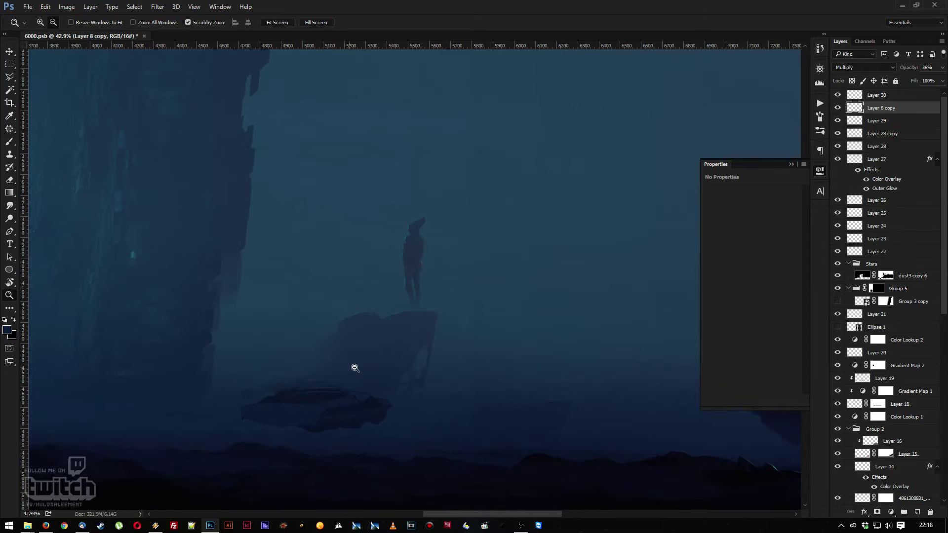
Flip the vehicle copy horizontally, keeping it upright, and reposition it between the tower and the figure's rock
key("z")
left_click(232, 319, "alt")
left_click(294, 334, "alt")
left_click(298, 336, "alt")
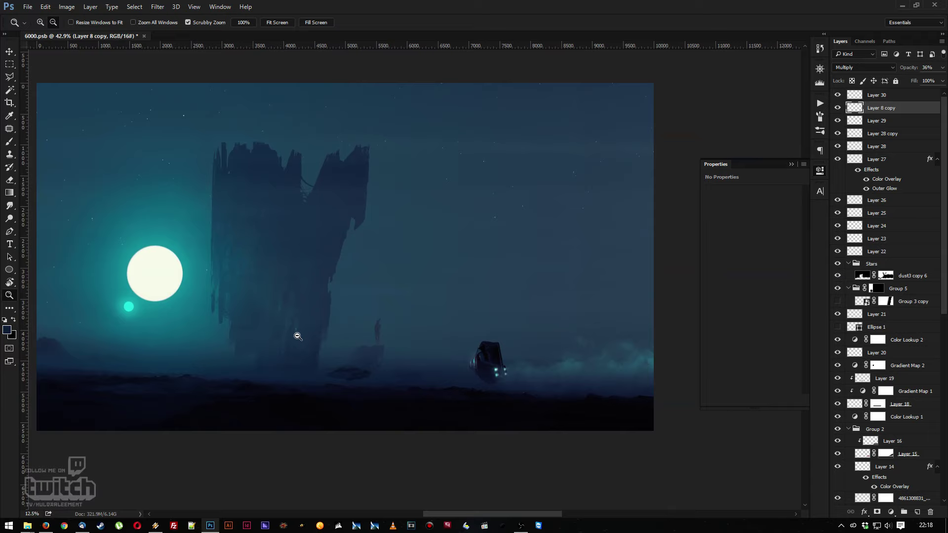
left_click_drag(297, 336, 339, 382)
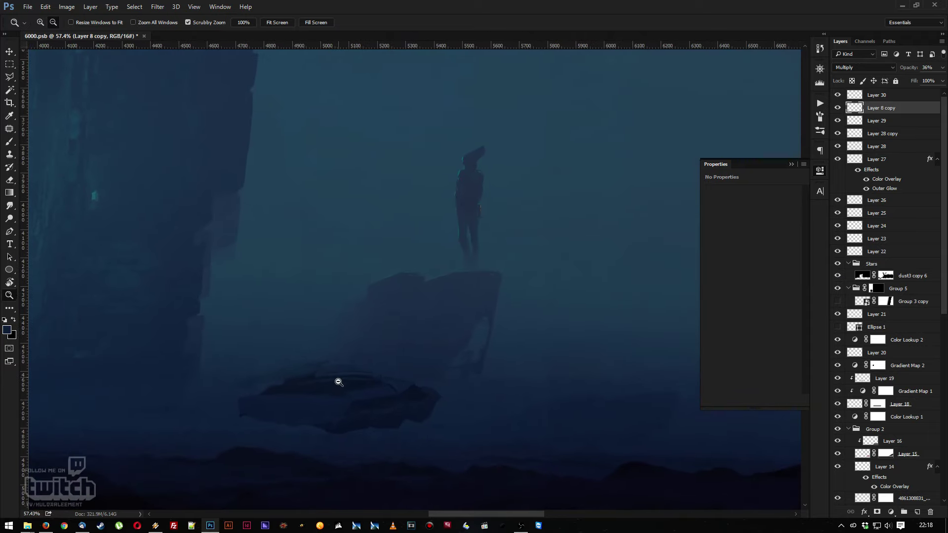
key("ctrl+t")
right_click(349, 393)
left_click(369, 380)
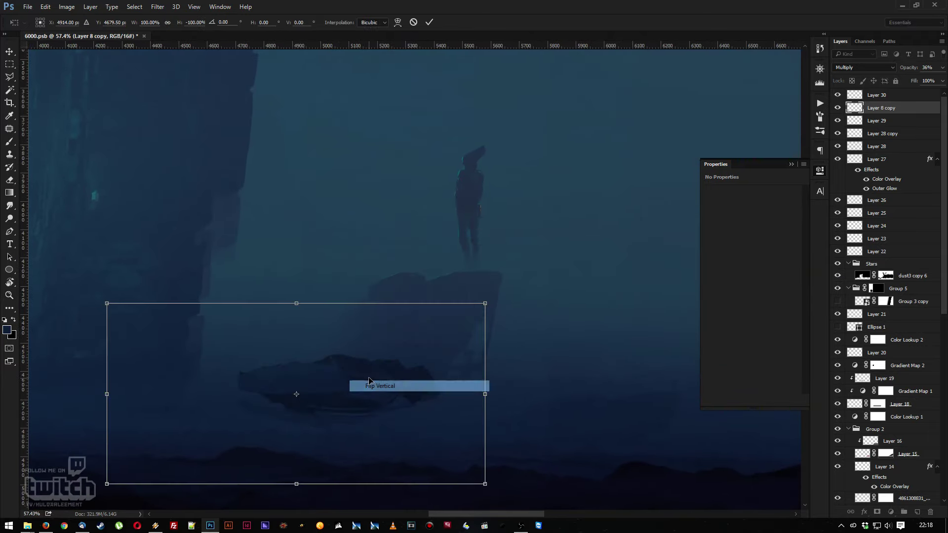
right_click(368, 384)
left_click(395, 359)
key("Return")
key("v")
left_click_drag(251, 410, 354, 391)
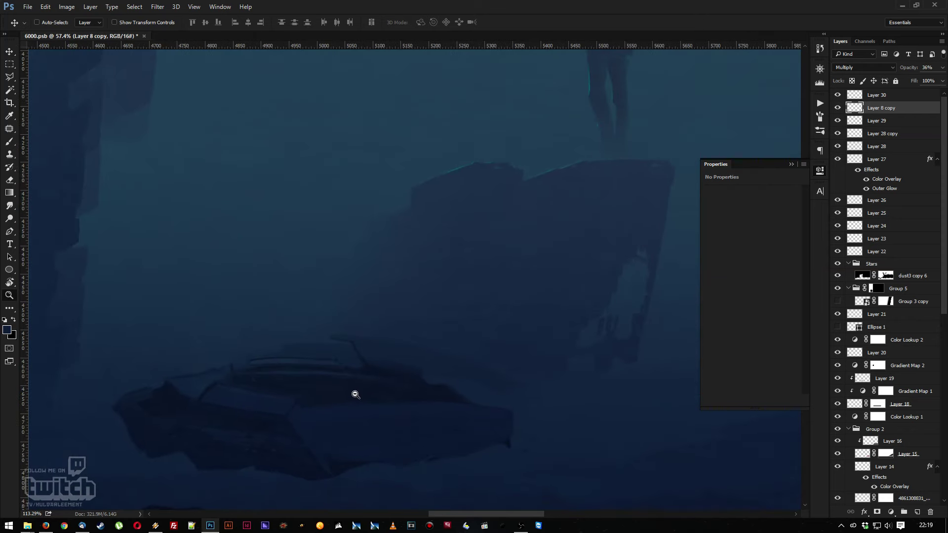
Smudge the flipped vehicle copy's upper edge beside the raised fin with a 21 px brush at 99% strength
key("z")
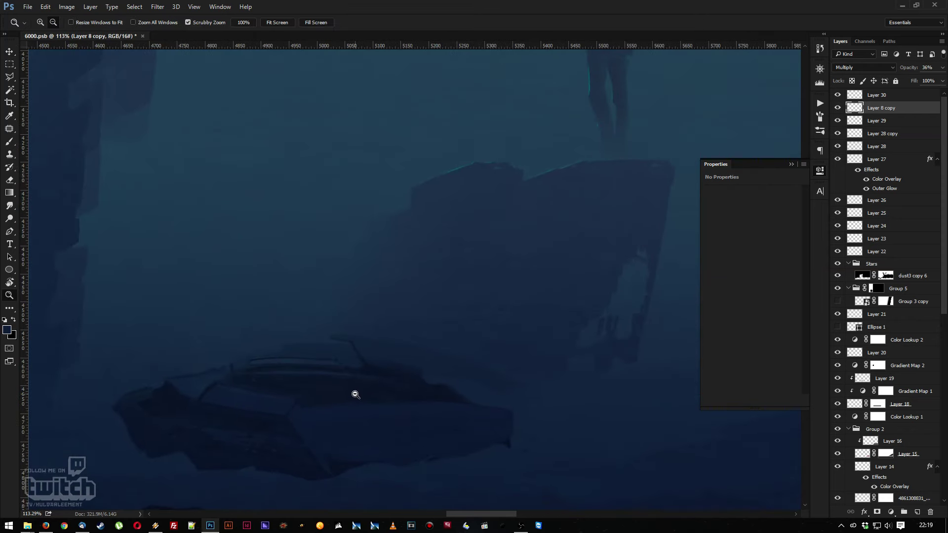
left_click(9, 205)
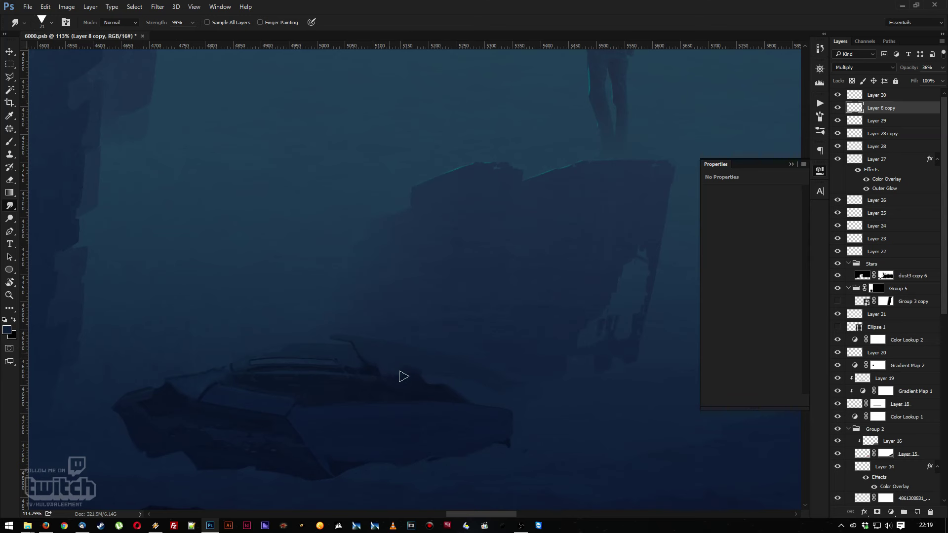
right_click(387, 368)
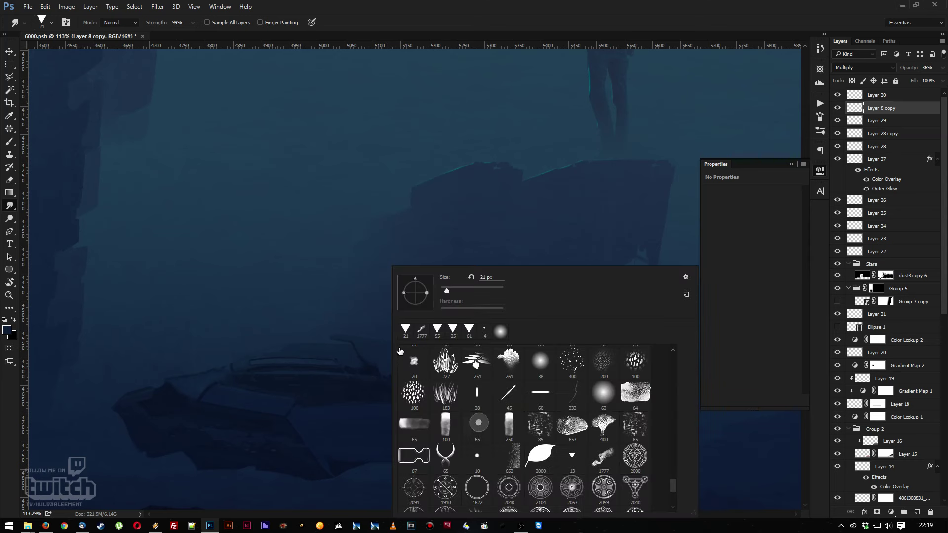
key("Escape")
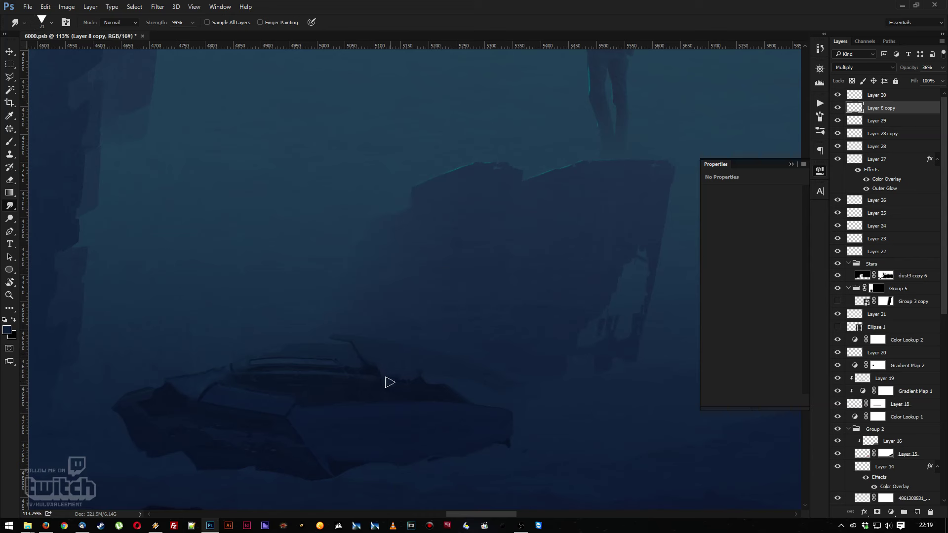
left_click_drag(445, 384, 379, 373)
mouse_move(483, 383)
left_mouse_down()
mouse_move(495, 387)
mouse_move(395, 377)
mouse_move(417, 369)
mouse_move(397, 363)
left_mouse_up()
key("z")
left_click_drag(567, 366, 410, 334)
scroll(503, 349, "up", 2)
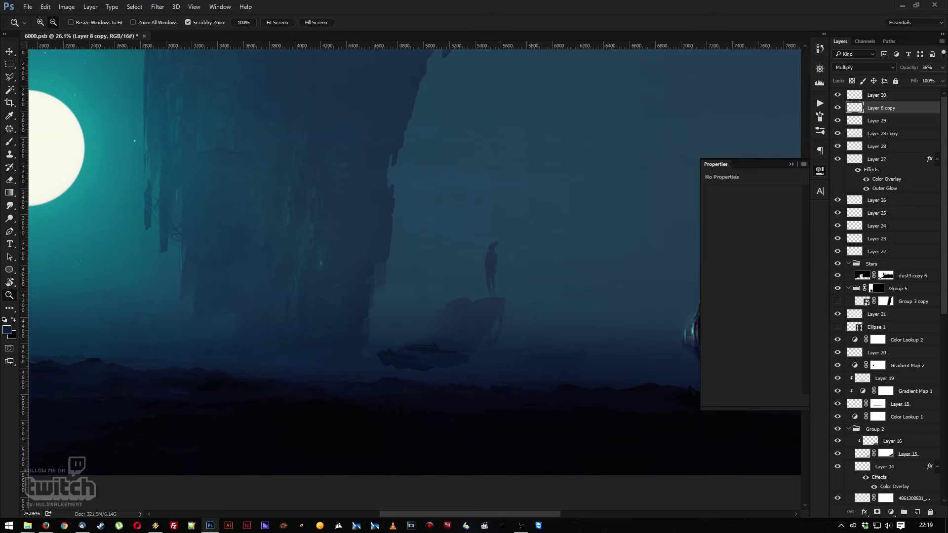
Smudge the vehicle copy's lower rear hull edge into shape with the 21 px brush, working in a rotated view
key("alt+Tab")
left_click_drag(431, 341, 416, 271)
key("r")
left_click(10, 205)
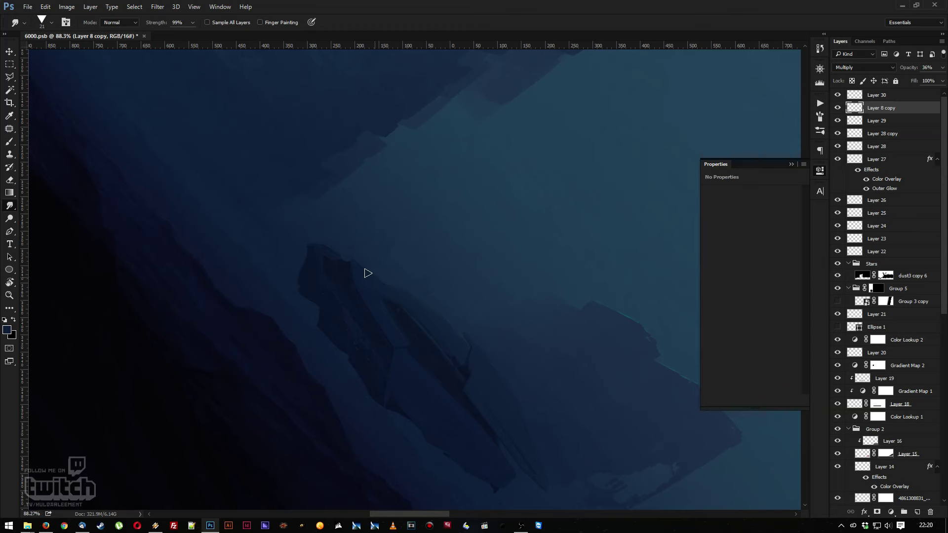
key("z")
left_click_drag(462, 294, 453, 332)
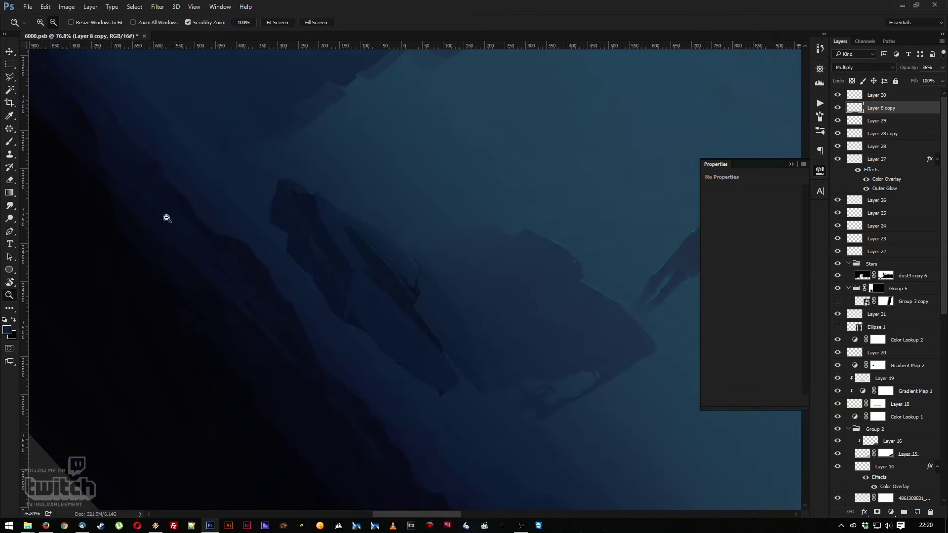
left_click(10, 208)
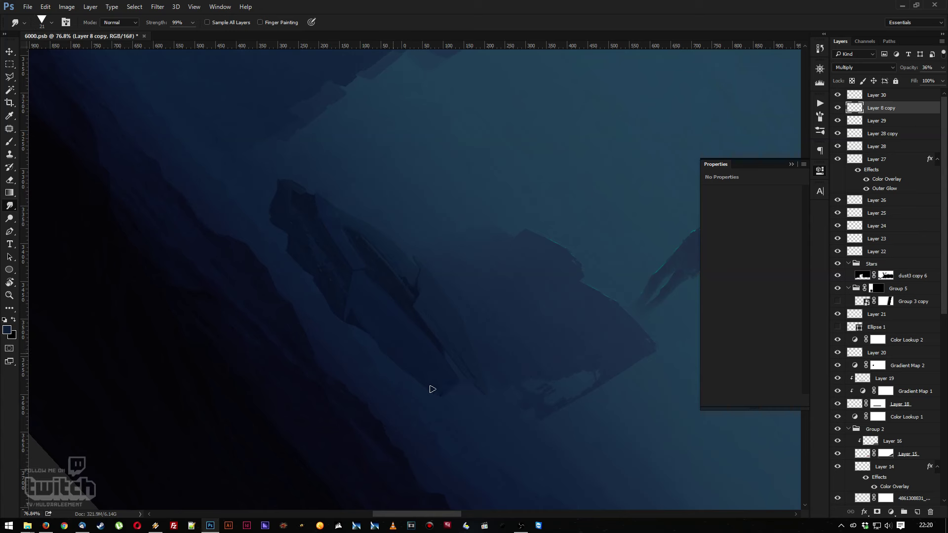
left_click_drag(427, 383, 455, 406)
Smudge a small downward fin out of the vehicle copy's underside at the middle of the hull
key("z")
mouse_move(442, 348)
left_mouse_down()
mouse_move(417, 335)
mouse_move(433, 338)
left_mouse_up()
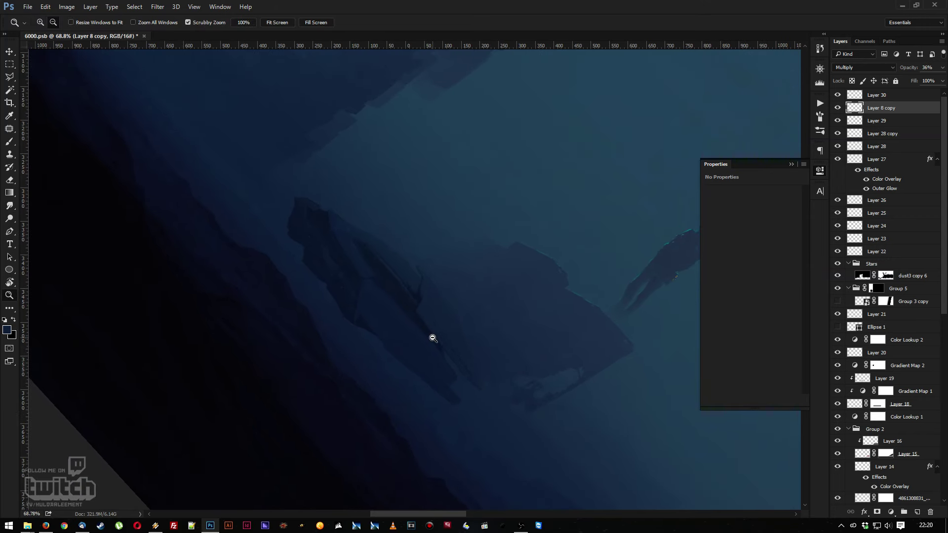
key("alt+Tab")
left_click_drag(359, 300, 310, 397)
key("r")
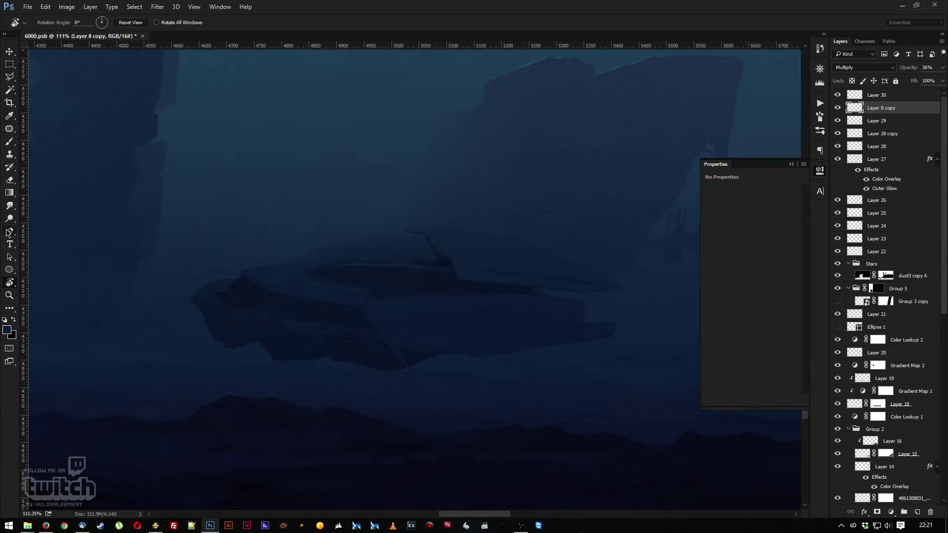
left_click(6, 207)
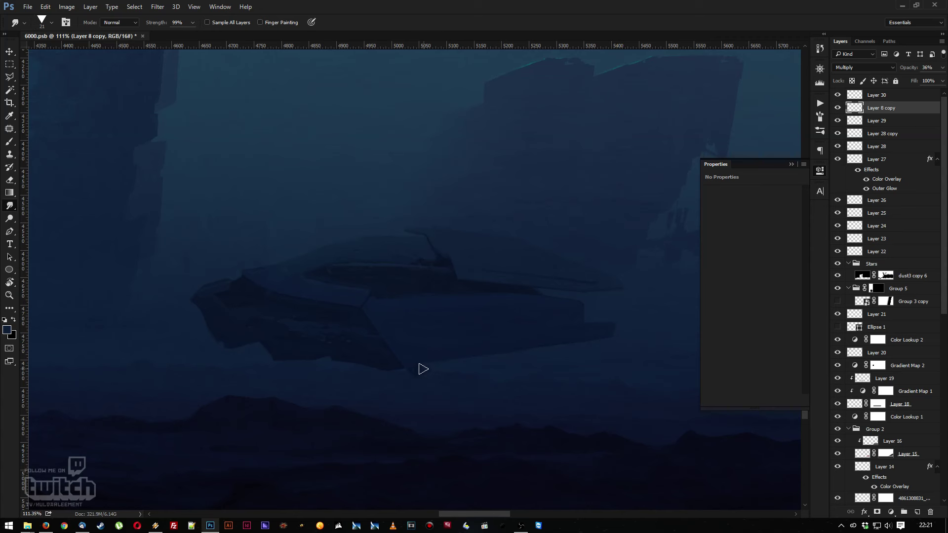
left_click_drag(408, 360, 417, 374)
mouse_move(399, 384)
left_mouse_down()
mouse_move(408, 370)
mouse_move(421, 378)
mouse_move(419, 360)
mouse_move(408, 385)
mouse_move(427, 380)
left_mouse_up()
Reduce the smudge brush to 18 px for finer work on the vehicle copy's front hull
key("alt+Tab")
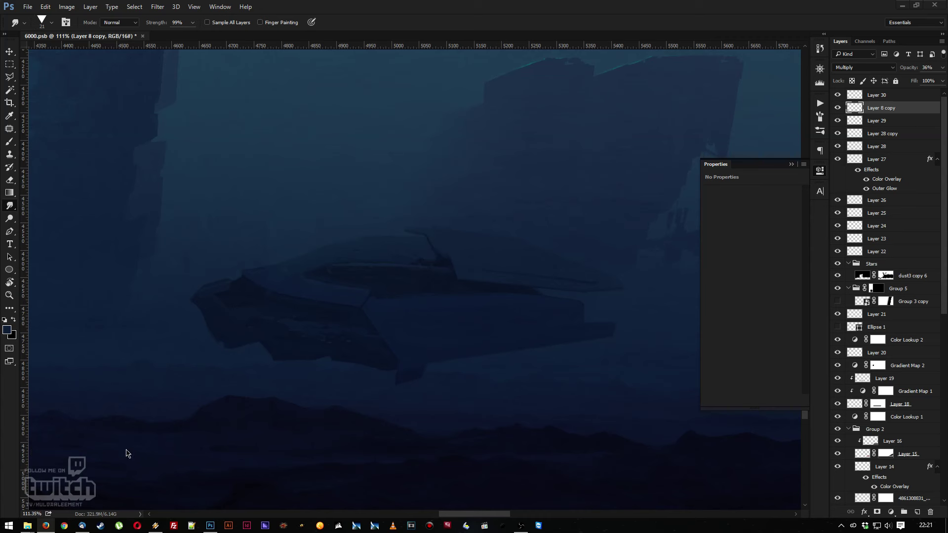
mouse_move(158, 525)
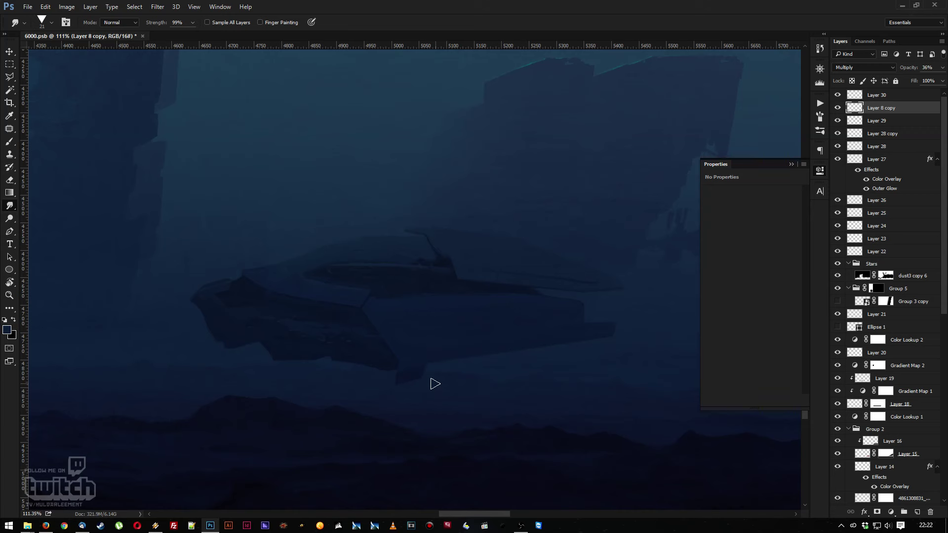
key("z")
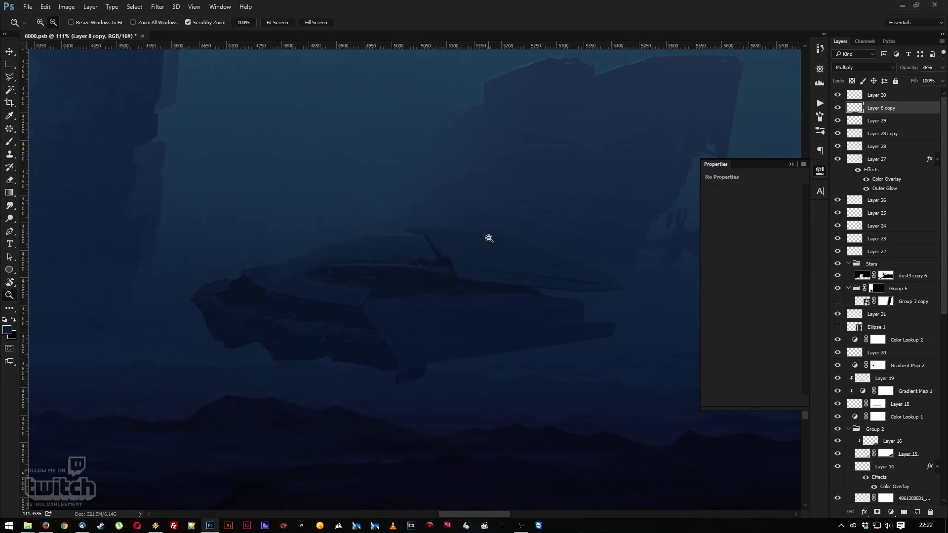
left_click_drag(481, 245, 470, 233)
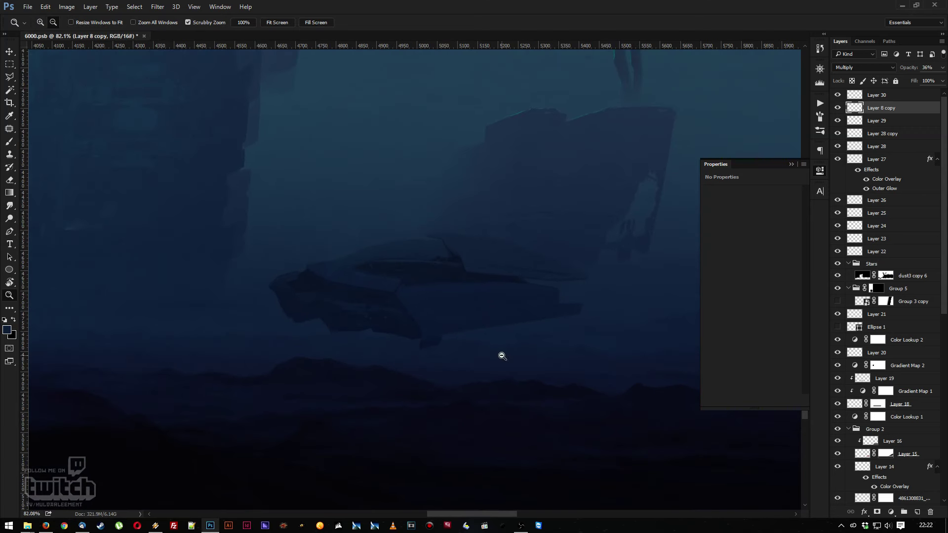
left_click_drag(466, 280, 466, 277)
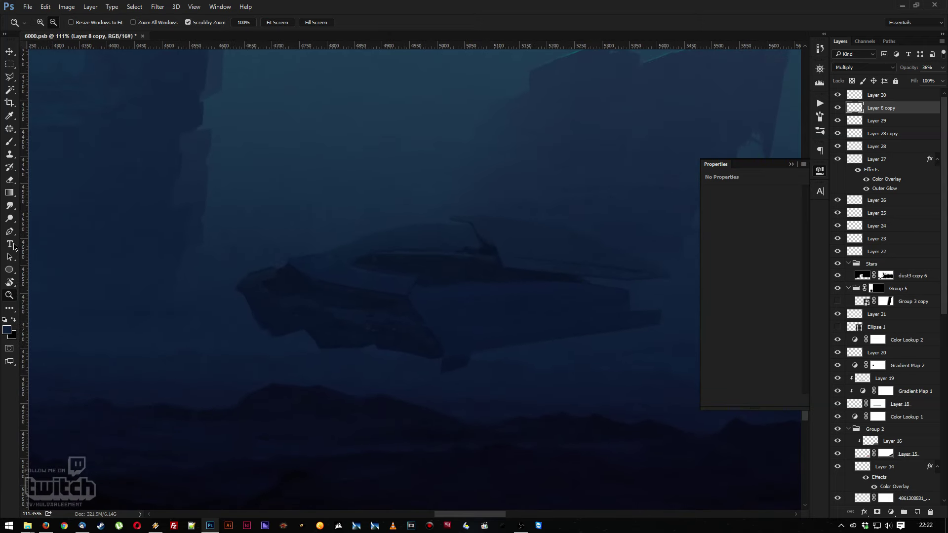
left_click(9, 205)
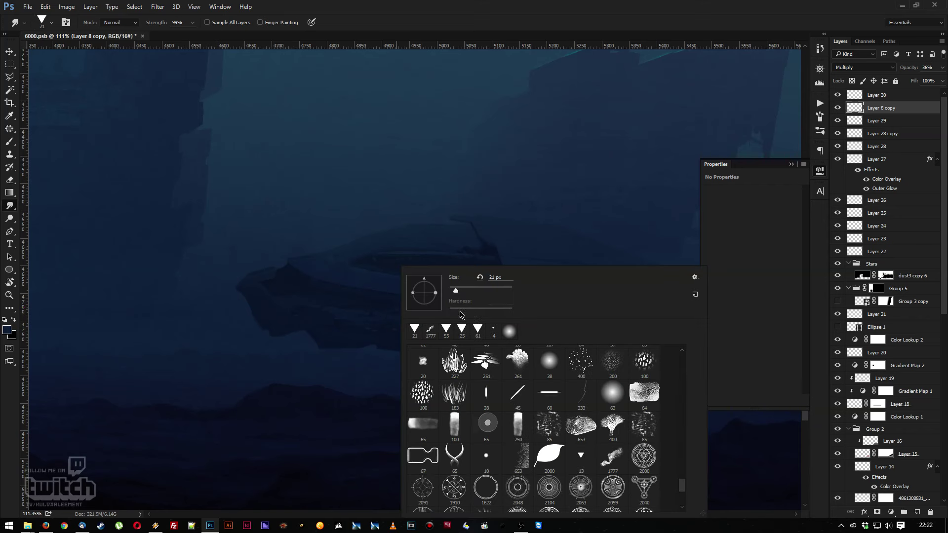
right_click(397, 311)
left_click_drag(456, 290, 452, 290)
left_click(365, 313)
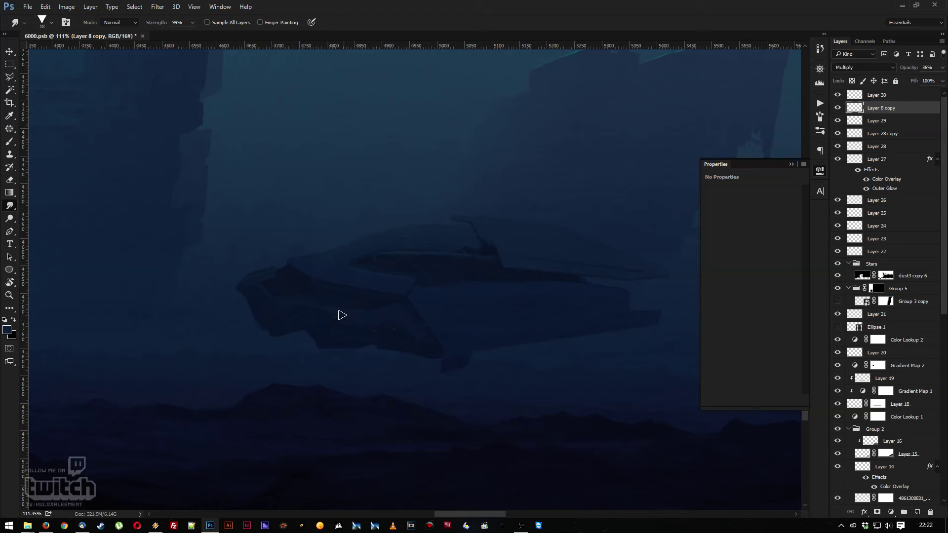
Refine the vehicle copy's nose and its underside with the 18 px smudge brush at 99% strength
key("z")
mouse_move(329, 312)
left_mouse_down()
mouse_move(366, 273)
mouse_move(343, 264)
mouse_move(366, 269)
mouse_move(315, 250)
mouse_move(372, 260)
mouse_move(330, 286)
left_mouse_up()
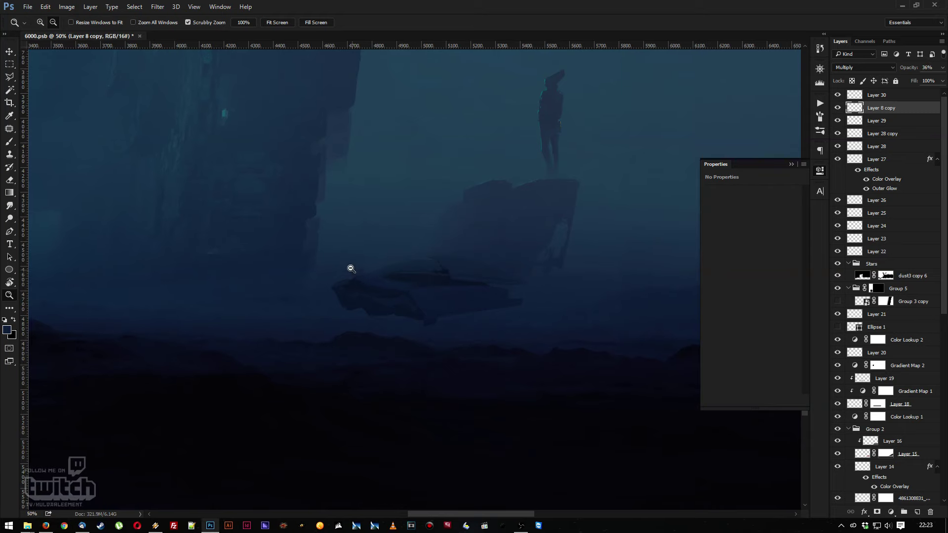
left_click_drag(348, 269, 359, 304)
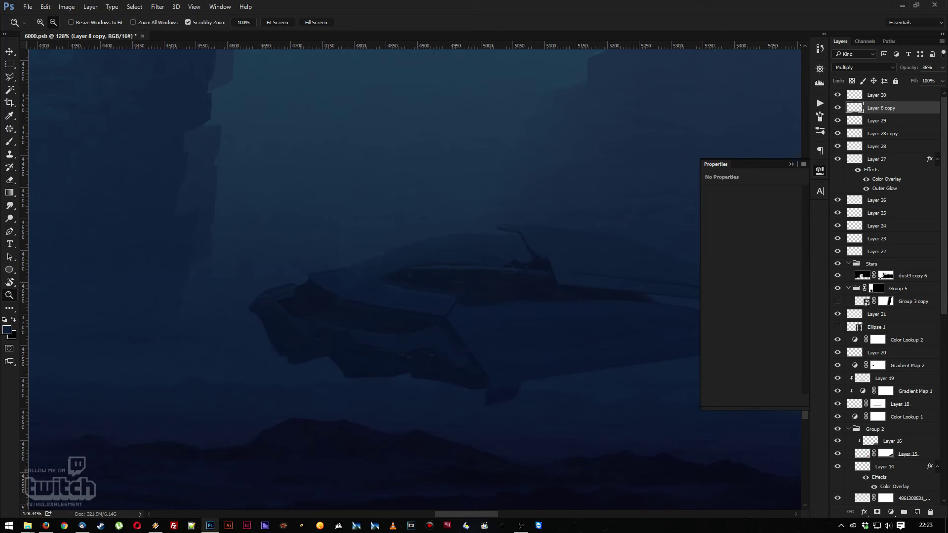
key("alt+Tab")
left_click_drag(425, 315, 360, 290)
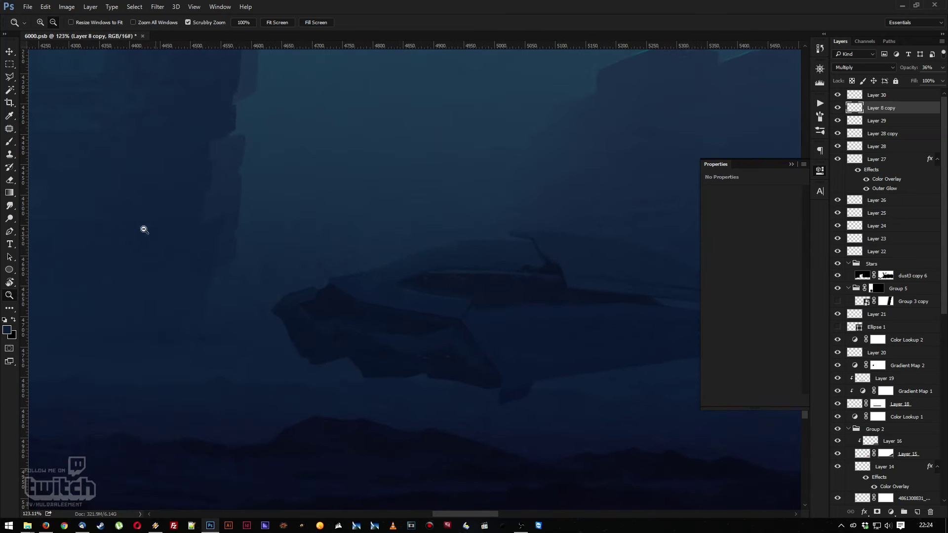
left_click(10, 205)
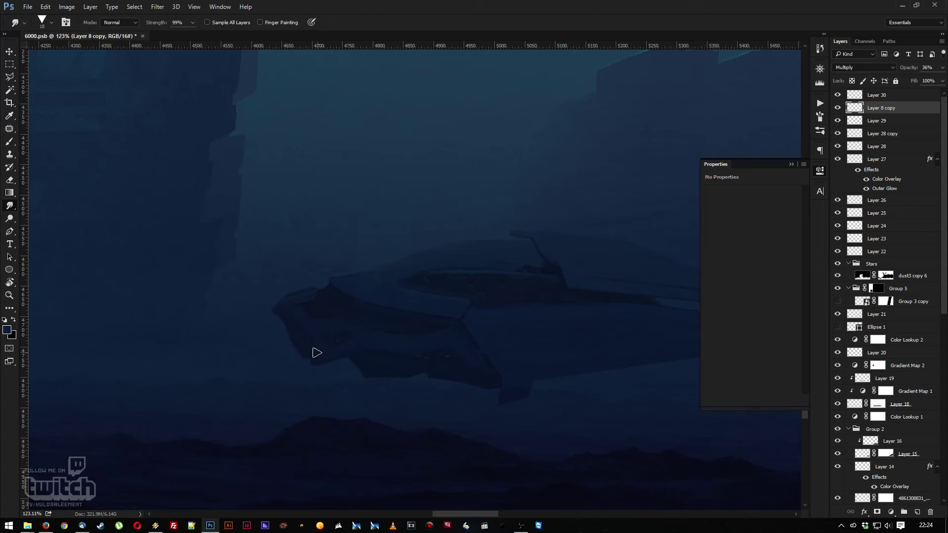
left_click(45, 525)
Smudge the raised fin on top of the vehicle copy into a rounded cockpit hump
key("z")
left_click_drag(409, 219, 232, 142)
key("r")
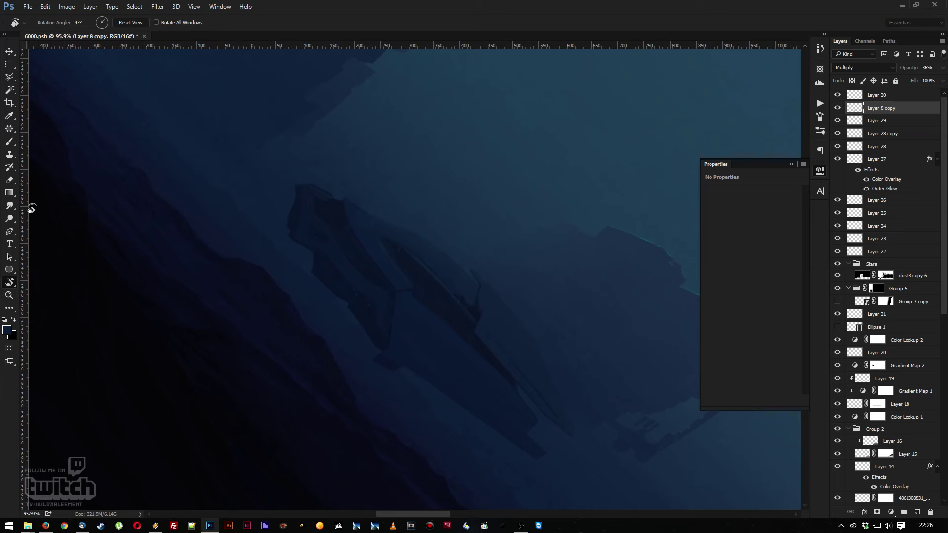
left_click(9, 206)
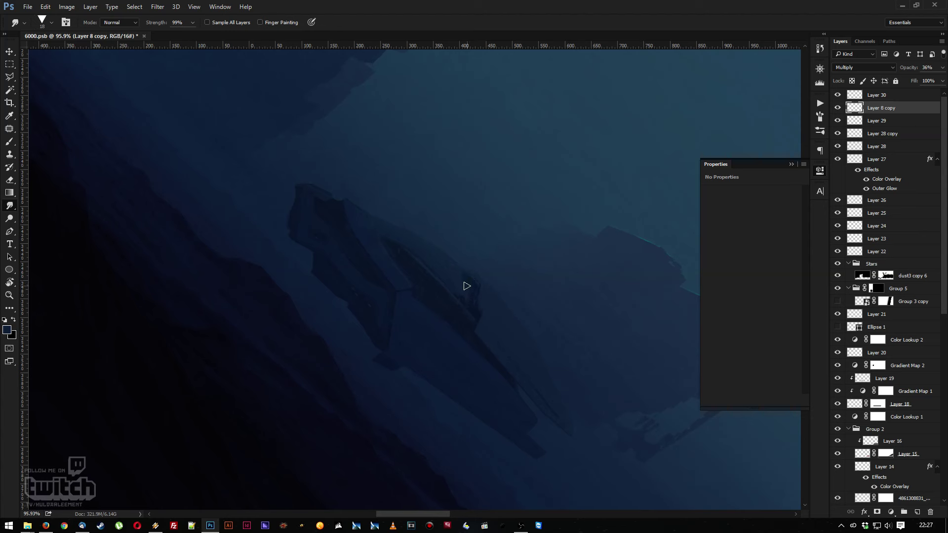
mouse_move(459, 280)
left_mouse_down()
mouse_move(455, 288)
mouse_move(467, 290)
mouse_move(428, 267)
mouse_move(446, 281)
mouse_move(409, 237)
mouse_move(436, 265)
mouse_move(449, 258)
mouse_move(425, 262)
mouse_move(452, 274)
left_mouse_up()
key("z")
key("r")
left_click_drag(502, 262, 345, 306)
left_click(11, 206)
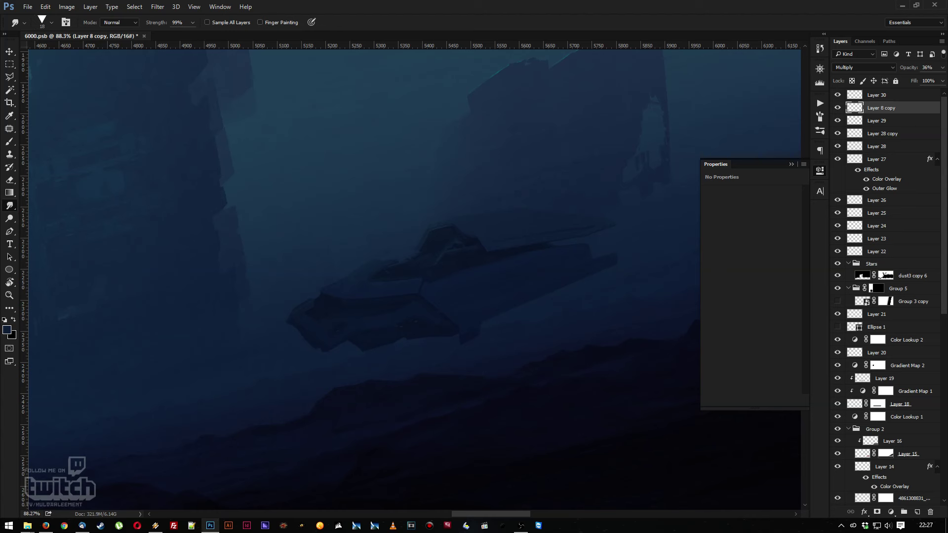
Rotate the view and smudge the upper edge of the vehicle copy's nose
key("alt+Tab")
key("z")
mouse_move(345, 277)
left_mouse_down()
mouse_move(339, 244)
mouse_move(365, 245)
mouse_move(337, 228)
left_mouse_up()
key("r")
left_click_drag(262, 214, 440, 197)
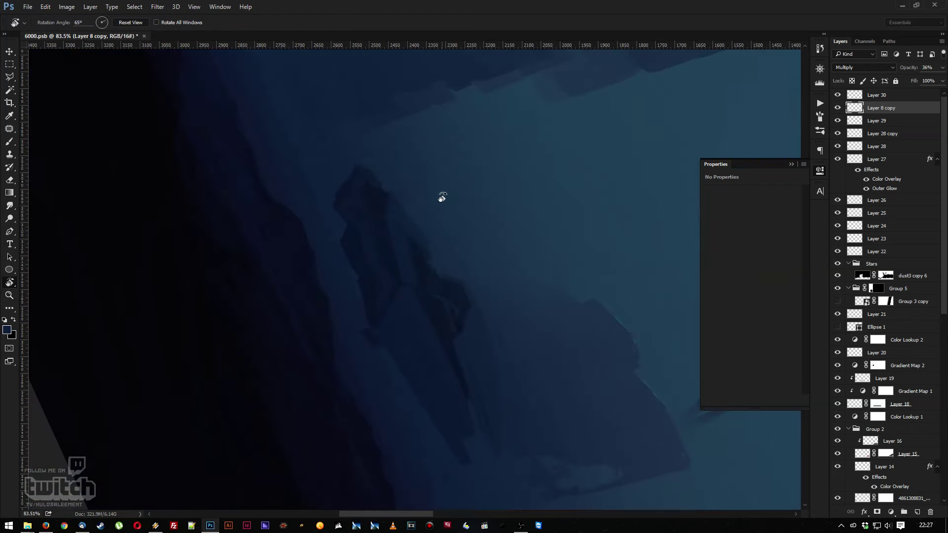
left_click(10, 205)
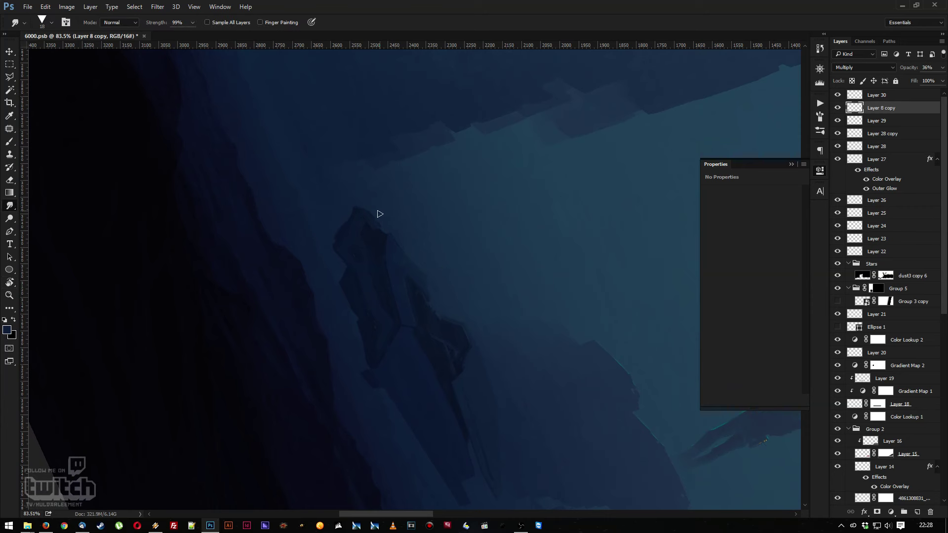
Smudge the vehicle copy's thin rear wing outward past the rock's base with the 18 px brush, in an upright view
key("z")
mouse_move(408, 260)
left_mouse_down()
mouse_move(393, 237)
mouse_move(279, 182)
mouse_move(314, 323)
mouse_move(355, 321)
mouse_move(372, 230)
mouse_move(405, 245)
mouse_move(414, 277)
mouse_move(229, 220)
left_mouse_up()
key("r")
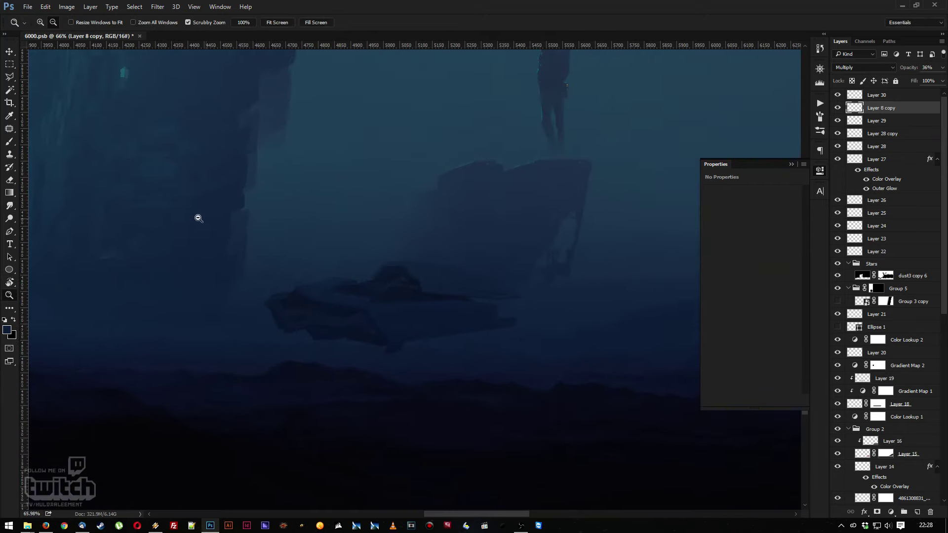
left_click(10, 205)
right_click(477, 291)
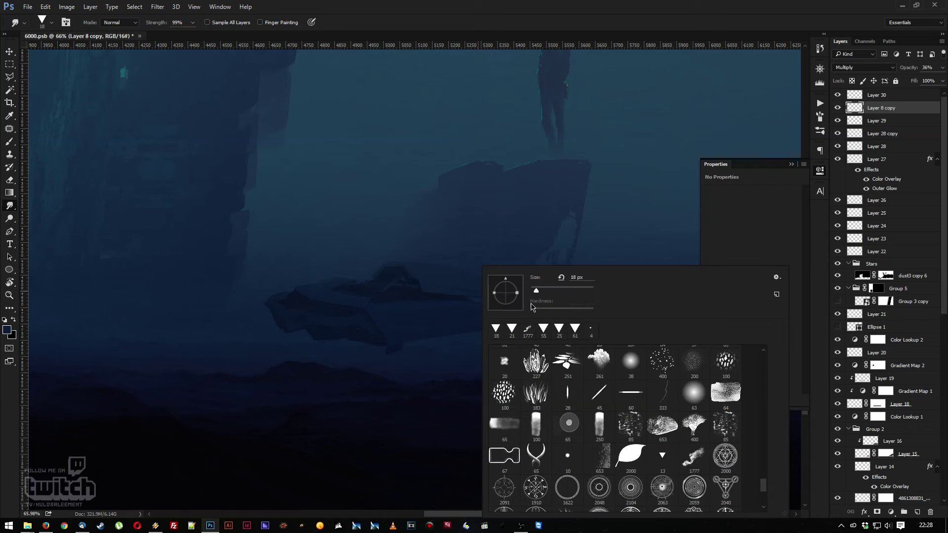
key("Escape")
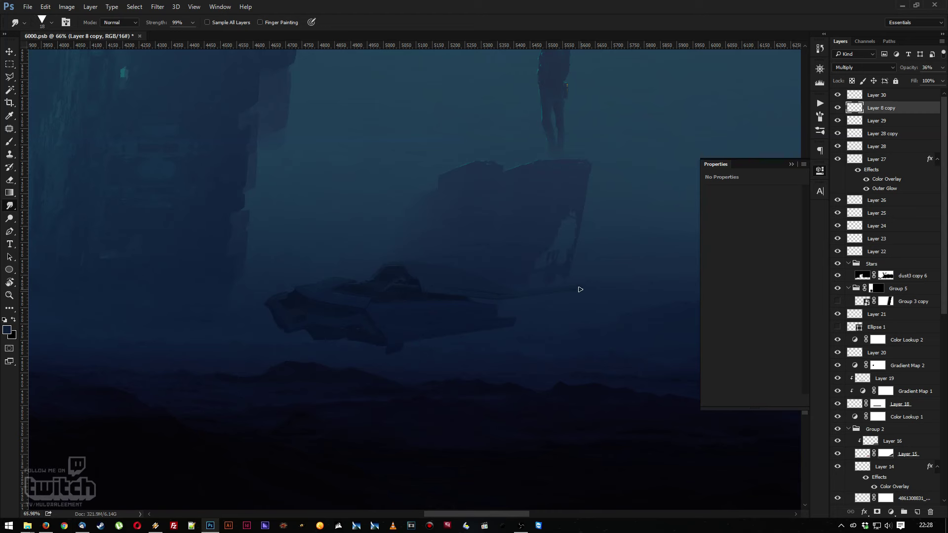
key("z")
mouse_move(551, 273)
left_mouse_down()
mouse_move(495, 247)
mouse_move(555, 262)
left_mouse_up()
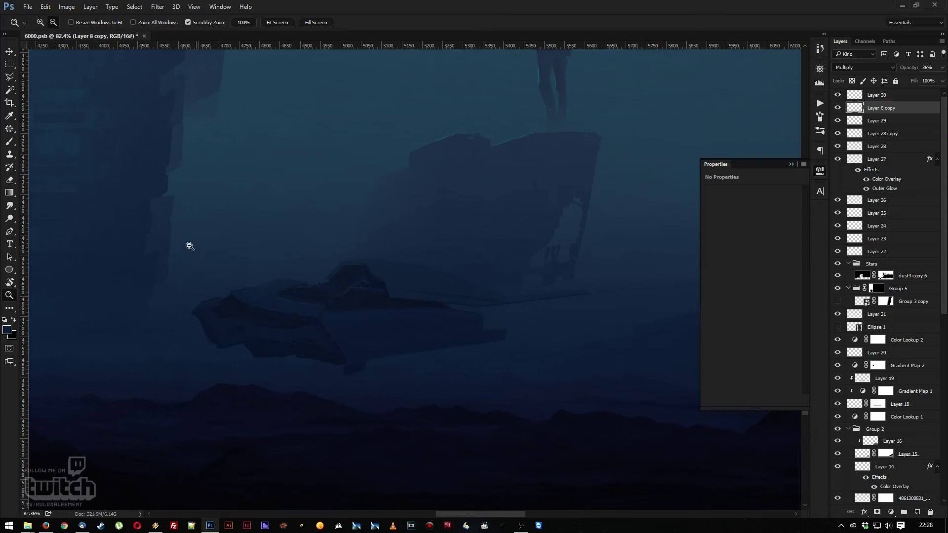
left_click(10, 205)
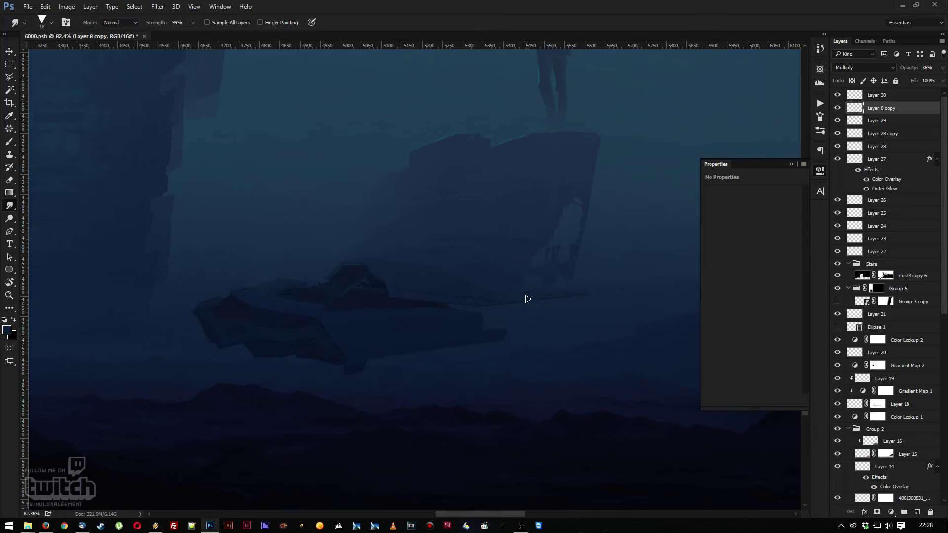
Duplicate the vehicle copy's layer beneath itself and move the duplicate just above the original vehicle
left_click_drag(887, 109, 891, 120)
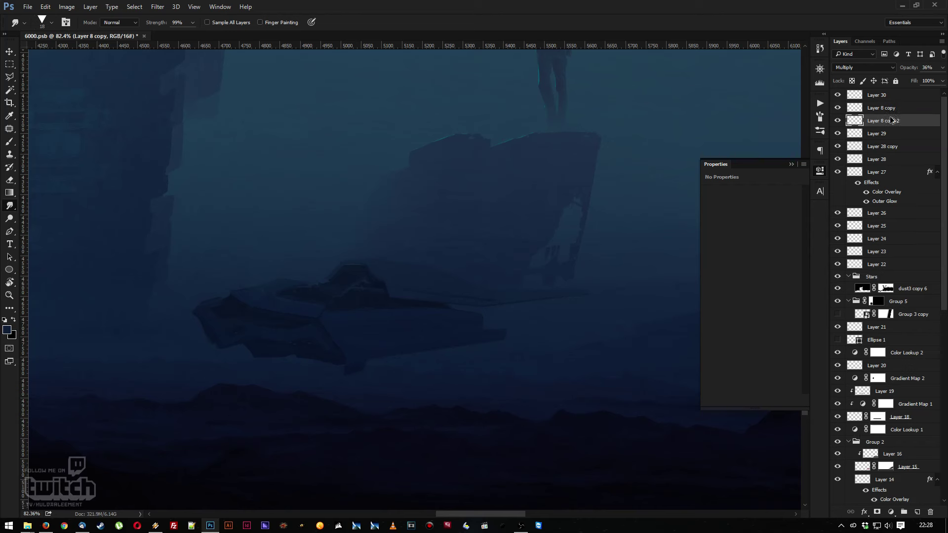
key("v")
left_click_drag(561, 323, 552, 256)
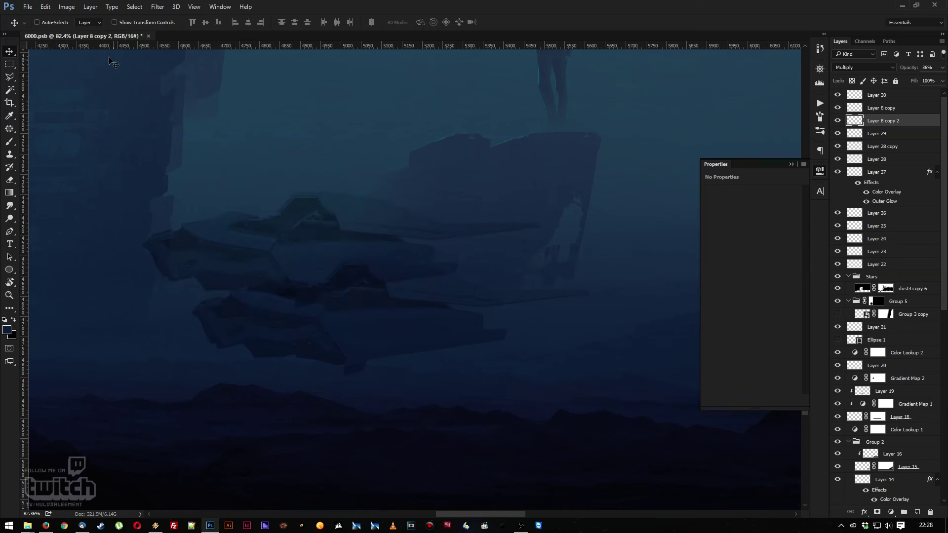
Copy the duplicate's rear wing from a rectangular selection onto a new layer, and delete the duplicate vehicle layer
left_click(10, 64)
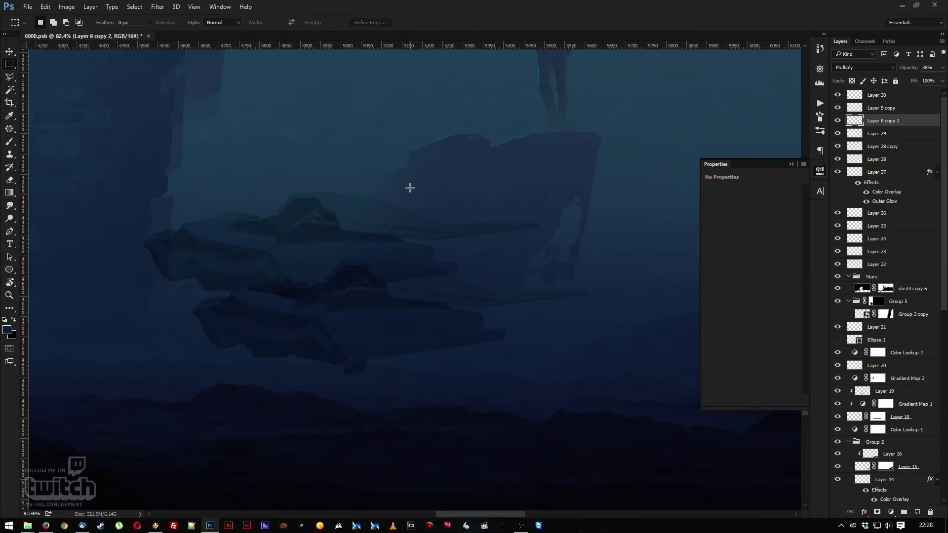
left_click_drag(412, 188, 561, 261)
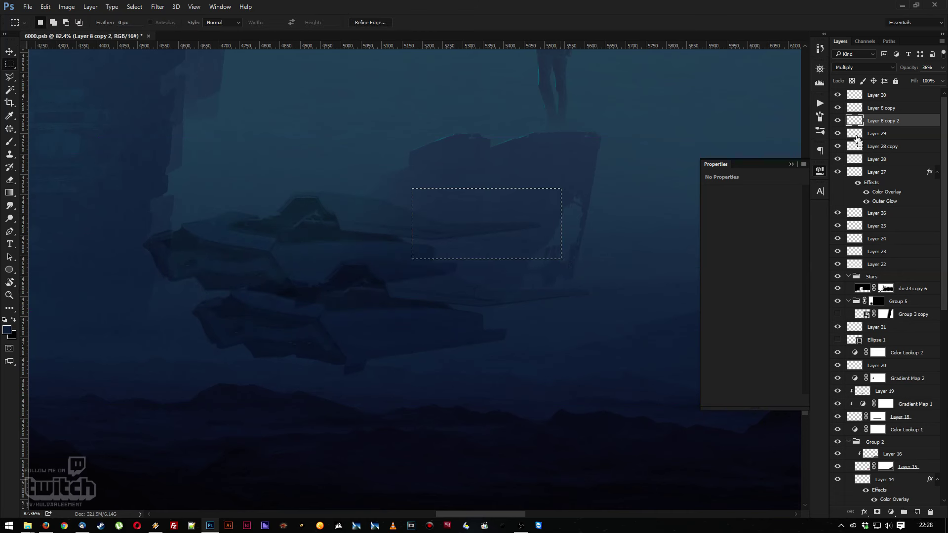
key("ctrl+j")
left_click(871, 128)
left_click(871, 122)
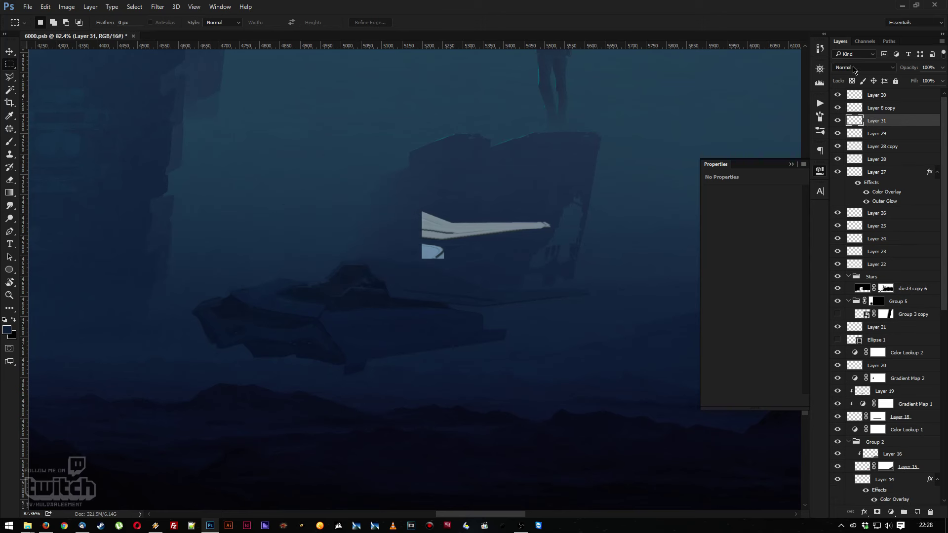
Set the wing fragment's blend mode to Multiply and move it onto the vehicle's rear deck
left_click(854, 67)
left_click(849, 102)
left_click_drag(503, 246, 505, 285)
key("v")
mouse_move(493, 250)
left_mouse_down()
mouse_move(499, 322)
mouse_move(501, 313)
mouse_move(524, 324)
mouse_move(495, 323)
mouse_move(503, 328)
left_mouse_up()
Erase the wing fragment's hard-cut inner end with a soft 58 px eraser, and switch the eraser to a hard round brush
key("e")
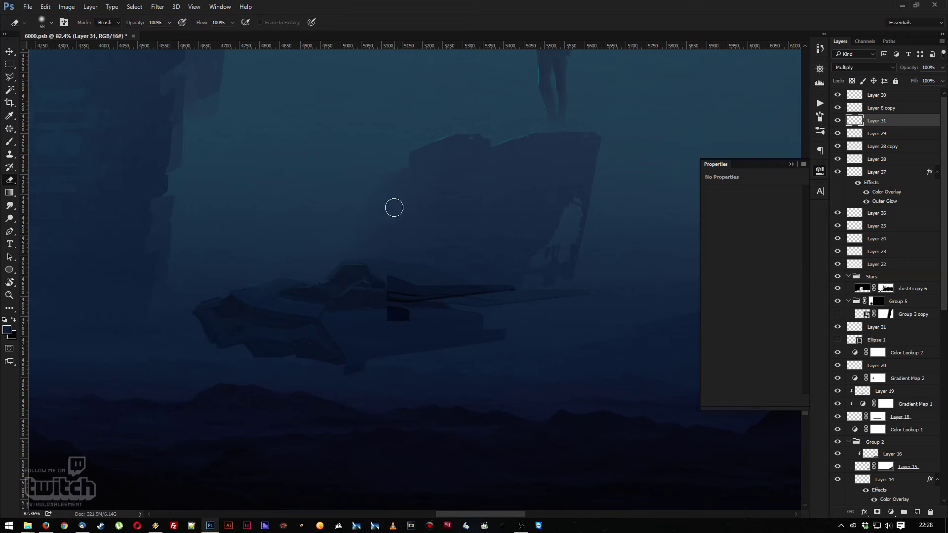
mouse_move(389, 314)
left_mouse_down()
mouse_move(401, 291)
mouse_move(448, 320)
mouse_move(465, 298)
mouse_move(478, 300)
left_mouse_up()
right_click(518, 254)
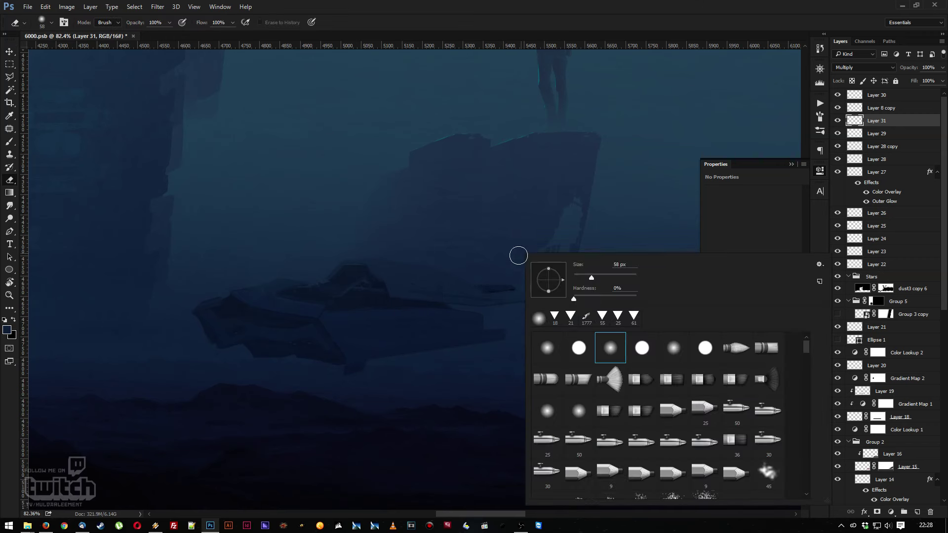
left_click(574, 343)
left_click(479, 300)
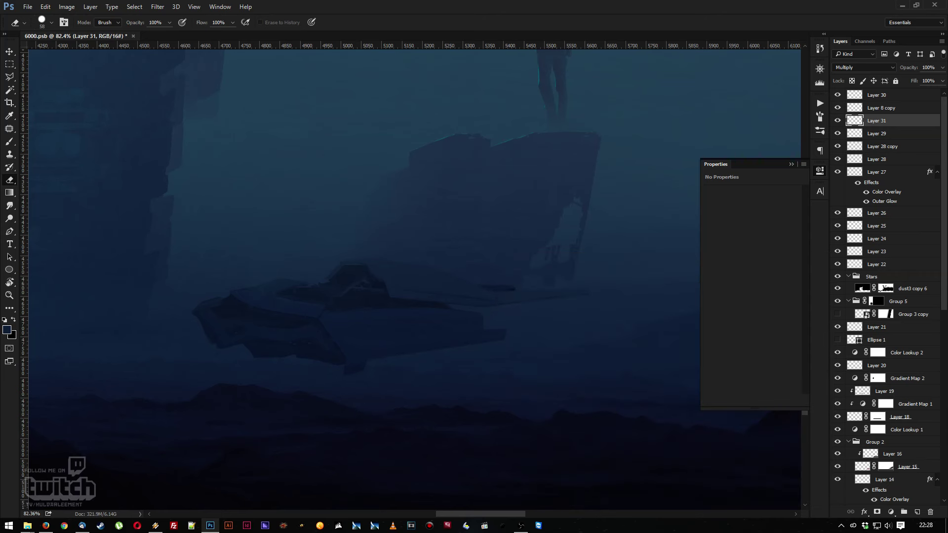
Lower the wing fragment layer's opacity to 38% and shift the fragment slightly on the vehicle's rear wing
left_click(46, 525)
key("z")
left_click_drag(506, 277, 518, 275)
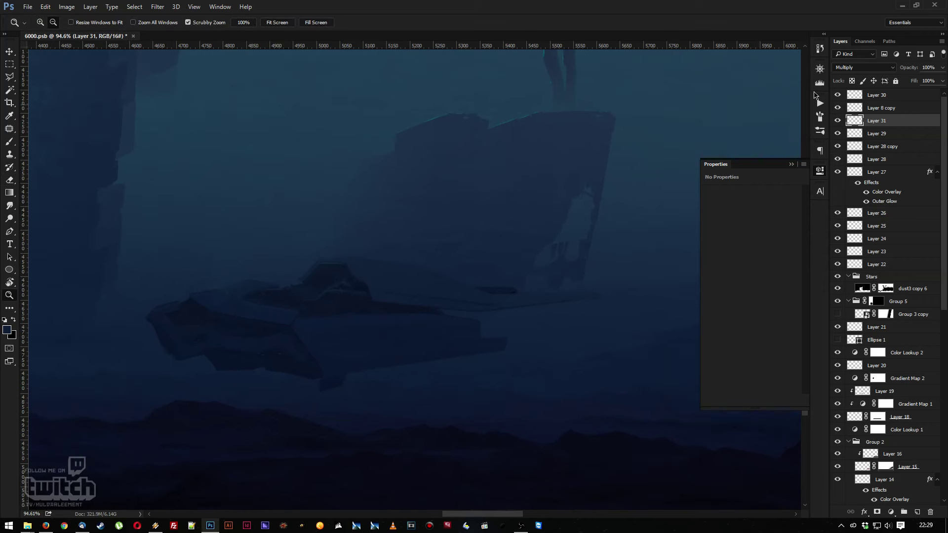
left_click(942, 68)
left_click_drag(920, 83, 912, 83)
key("v")
left_click_drag(575, 309, 573, 315)
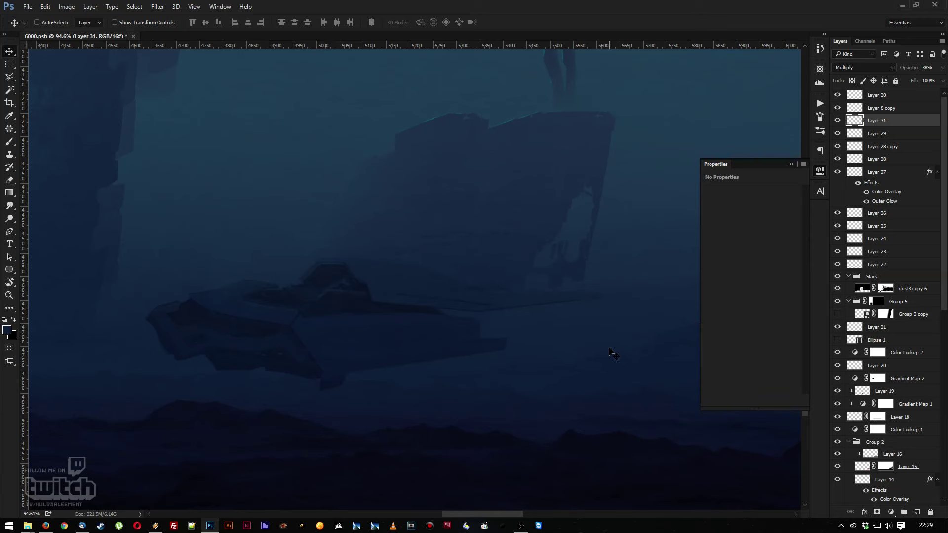
Toggle the upper layers' visibility to locate the small ship's hull and make Layer 8 copy the active layer
key("z")
left_click_drag(434, 244, 379, 311)
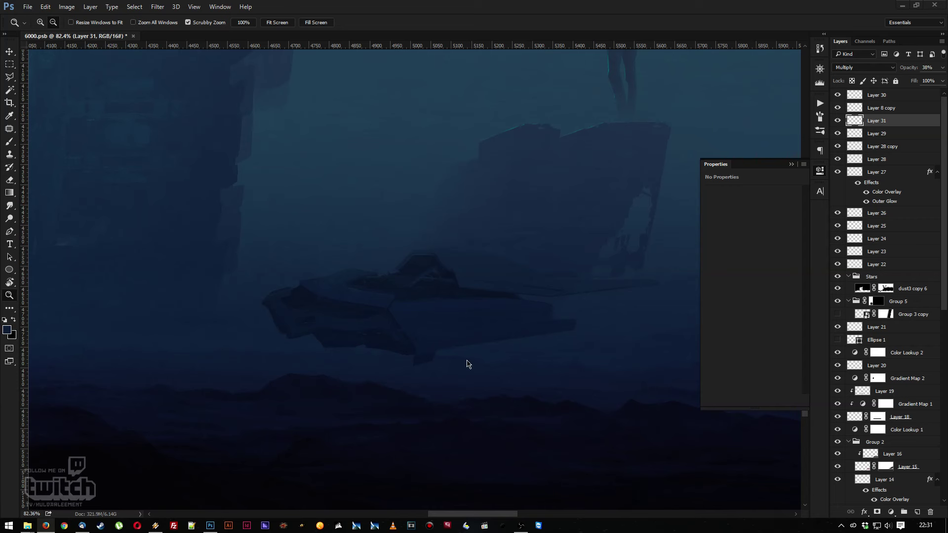
left_click_drag(468, 364, 461, 256)
key("r")
mouse_move(319, 252)
left_mouse_down()
mouse_move(336, 338)
mouse_move(389, 345)
left_mouse_up()
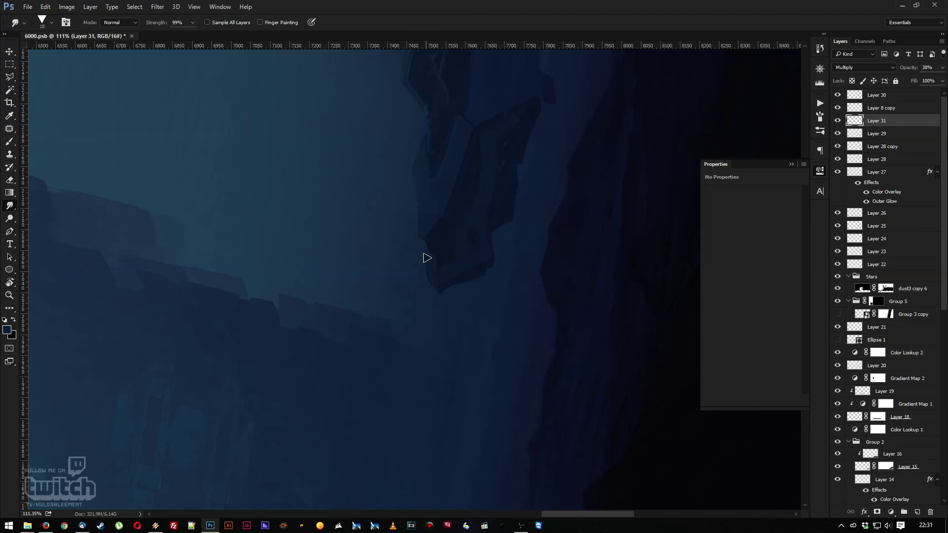
key("alt+bracketleft")
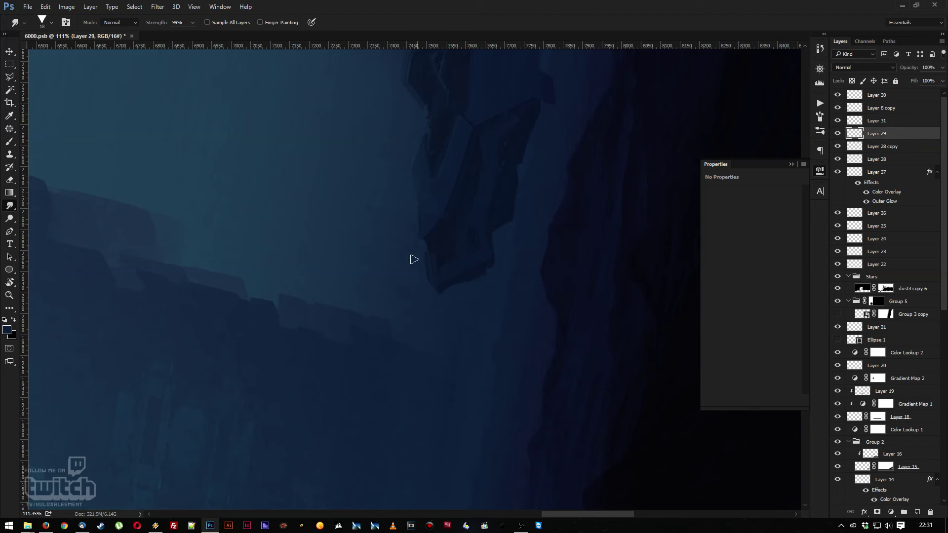
left_click(837, 147)
left_click(837, 132)
left_click(838, 108)
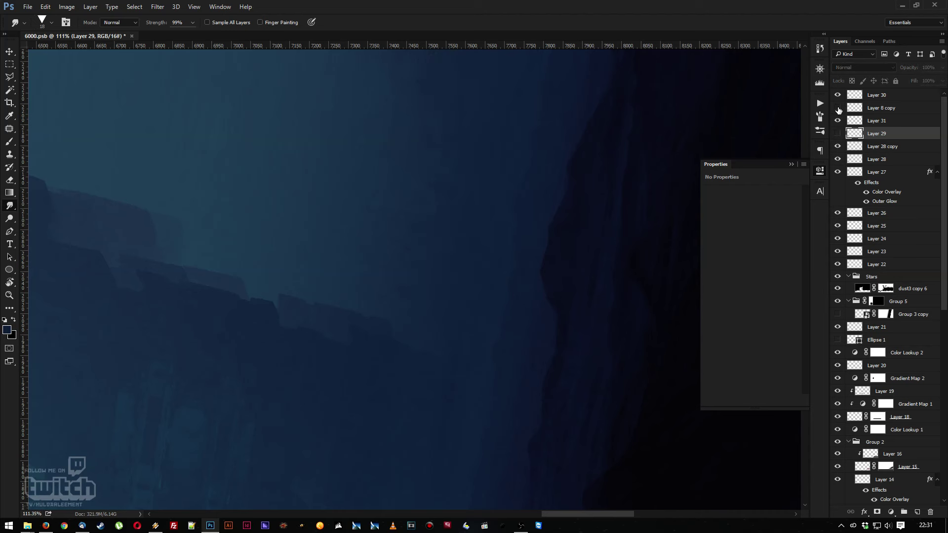
left_click(858, 108)
left_click(837, 134)
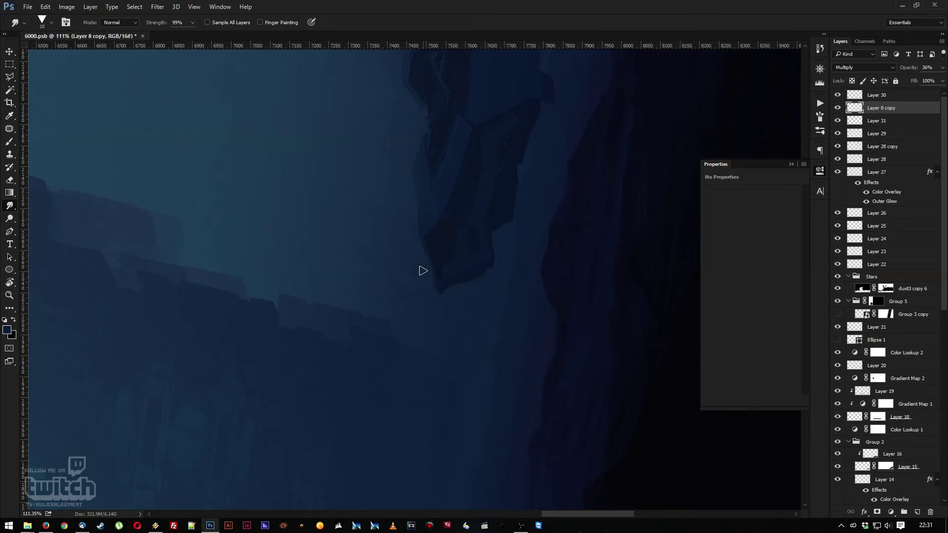
Smudge the edges of the small ship's hull around the nose on Layer 8 copy
key("r")
left_click_drag(357, 205, 486, 174)
left_click(9, 205)
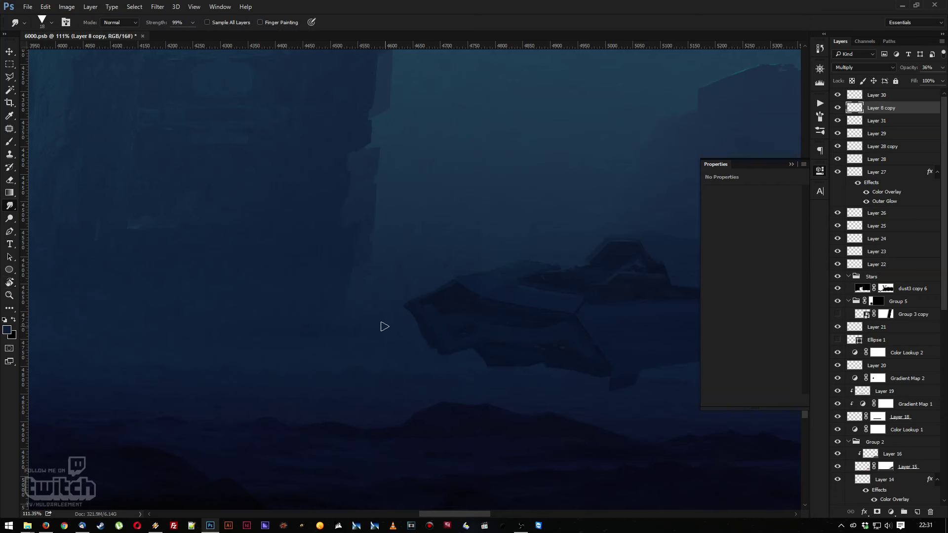
left_click(155, 526)
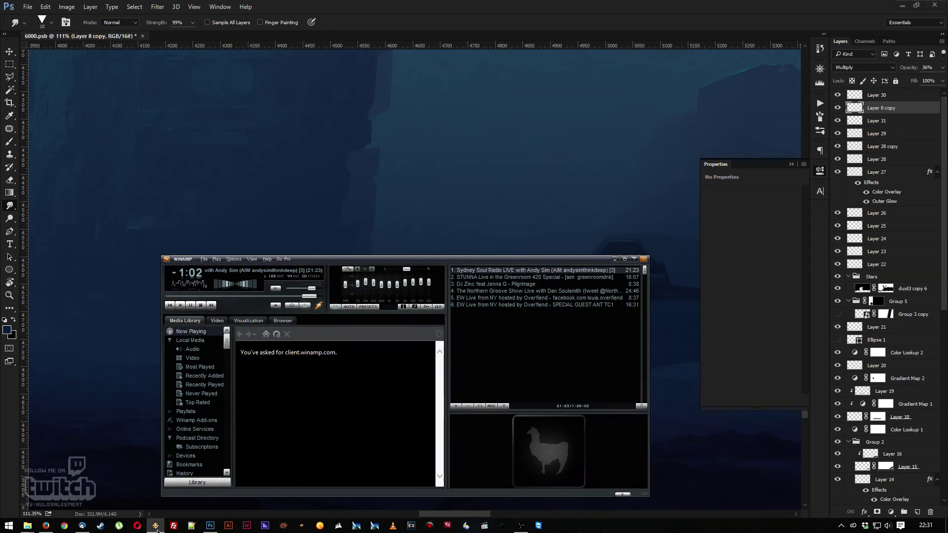
left_click(156, 526)
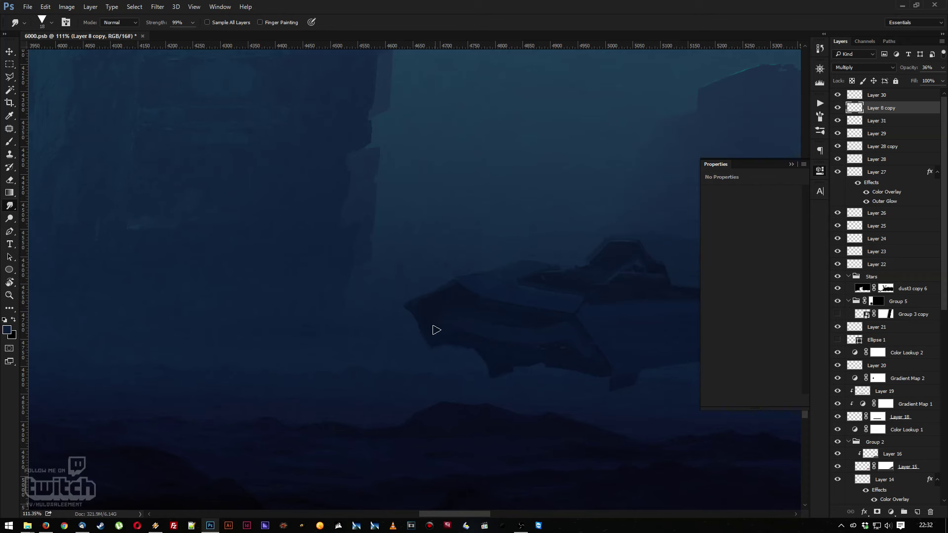
key("z")
left_click_drag(488, 281, 412, 327)
key("v")
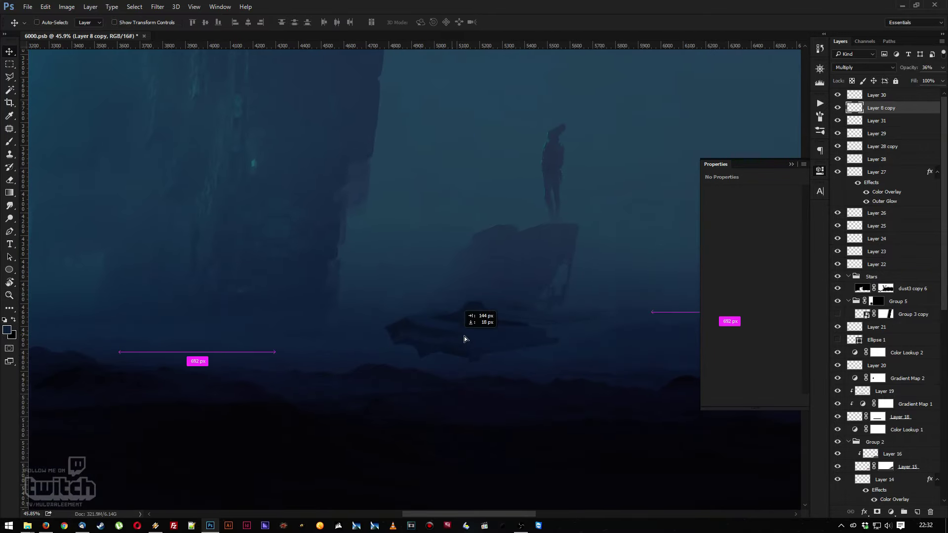
left_click(885, 96, "shift")
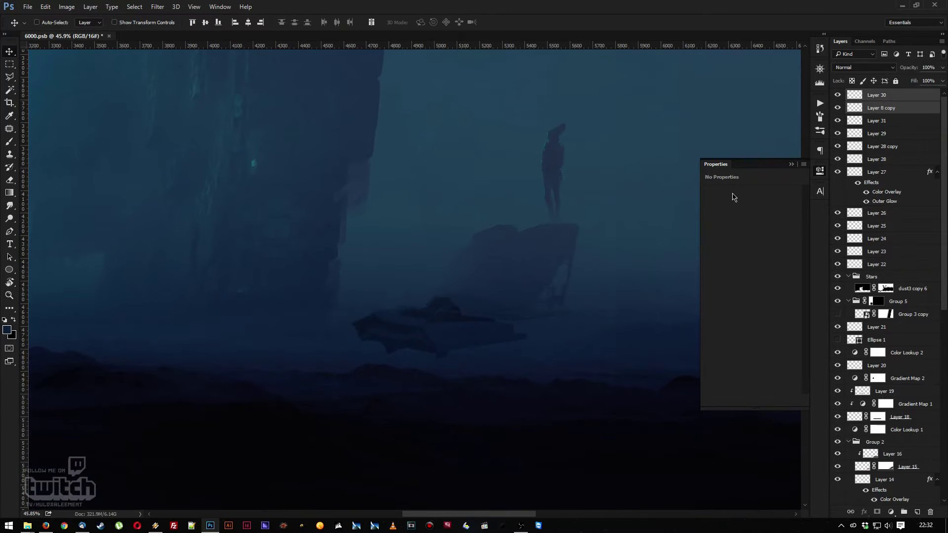
left_click_drag(555, 291, 675, 212)
Group Layer 8 copy with Layer 31 and move the grouped ship to the right of the rock
left_click(881, 108)
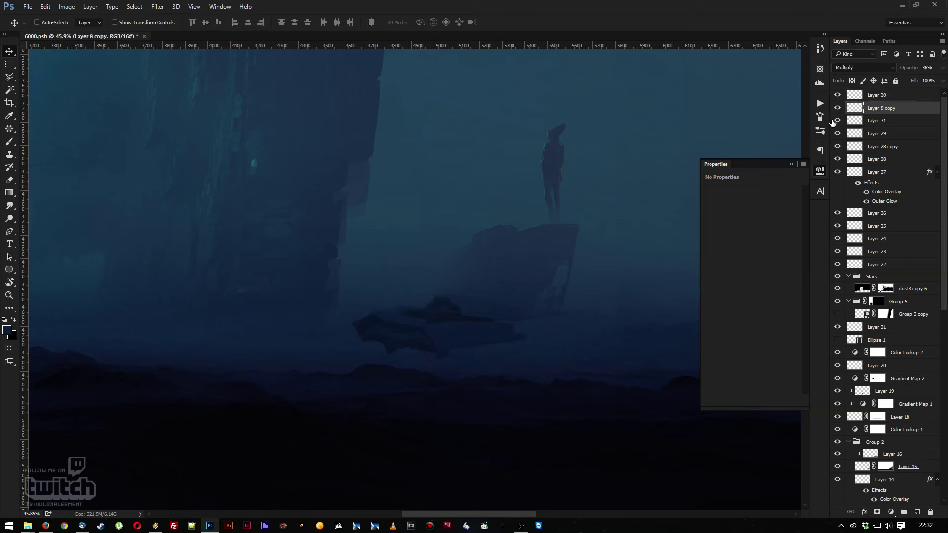
left_click(871, 121, "shift")
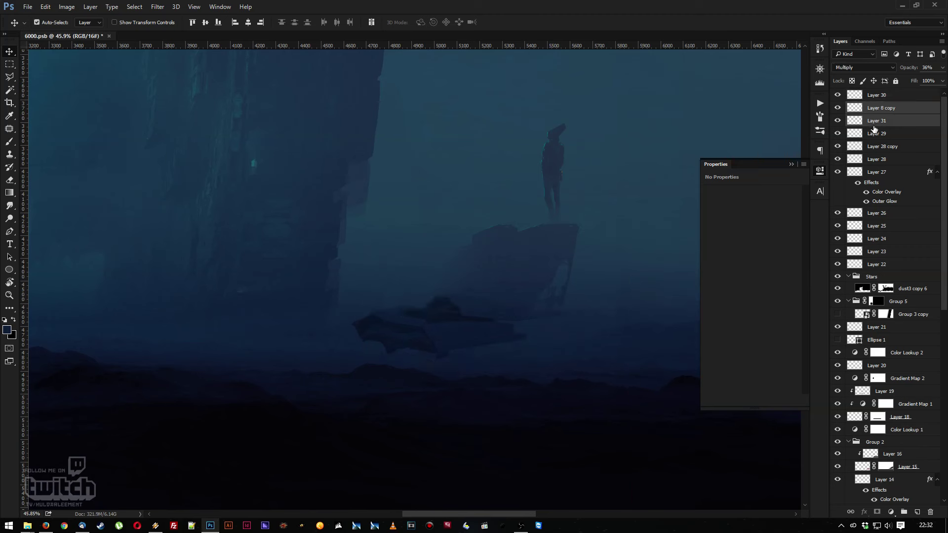
right_click(875, 123)
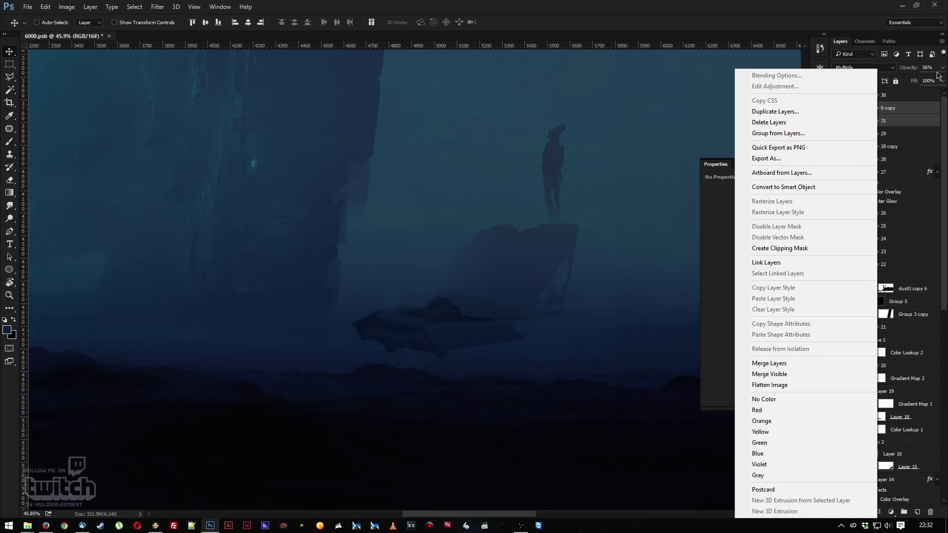
key("Escape")
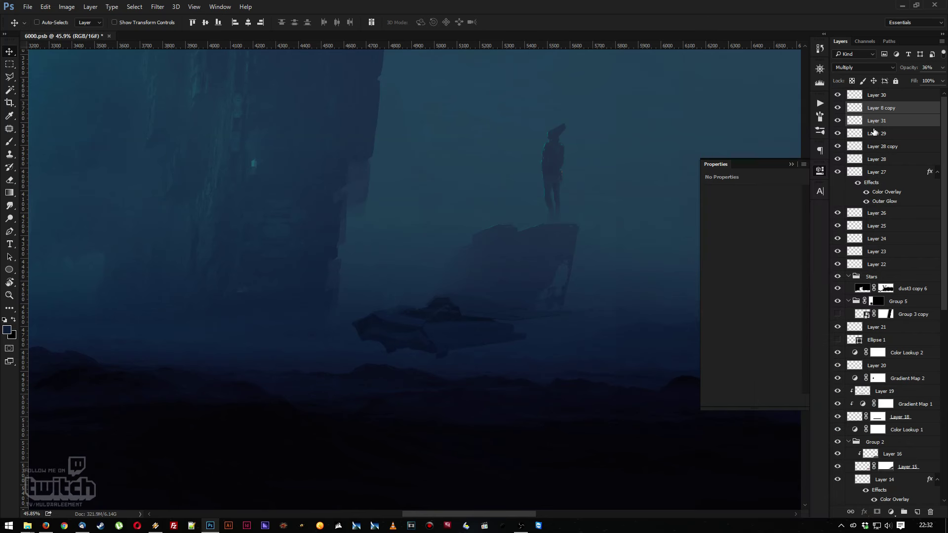
key("ctrl+g")
left_click_drag(422, 295, 624, 311)
Try raising the ship group slightly and flipping it horizontally
key("z")
scroll(402, 311, "down", 2)
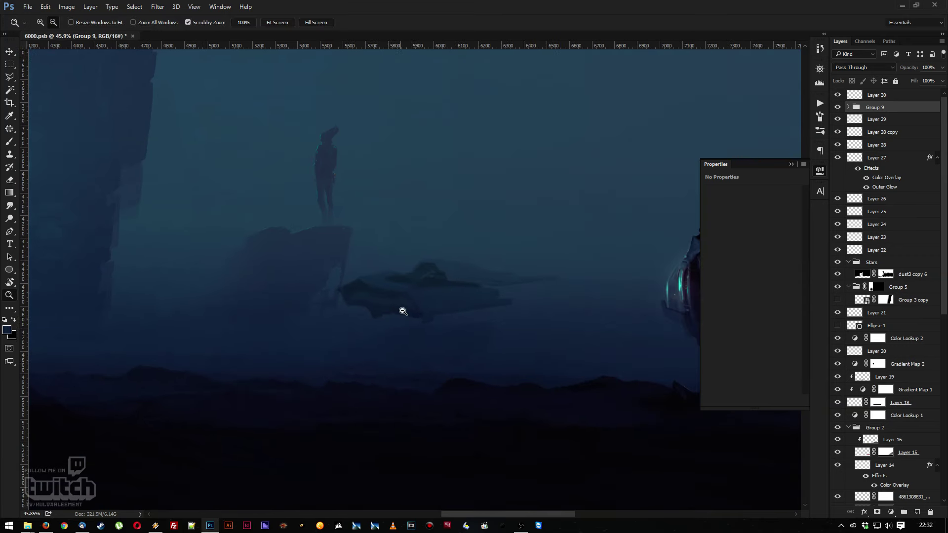
scroll(350, 254, "up", 2)
key("v")
left_click_drag(415, 317, 447, 288)
key("ctrl+t")
right_click(451, 251)
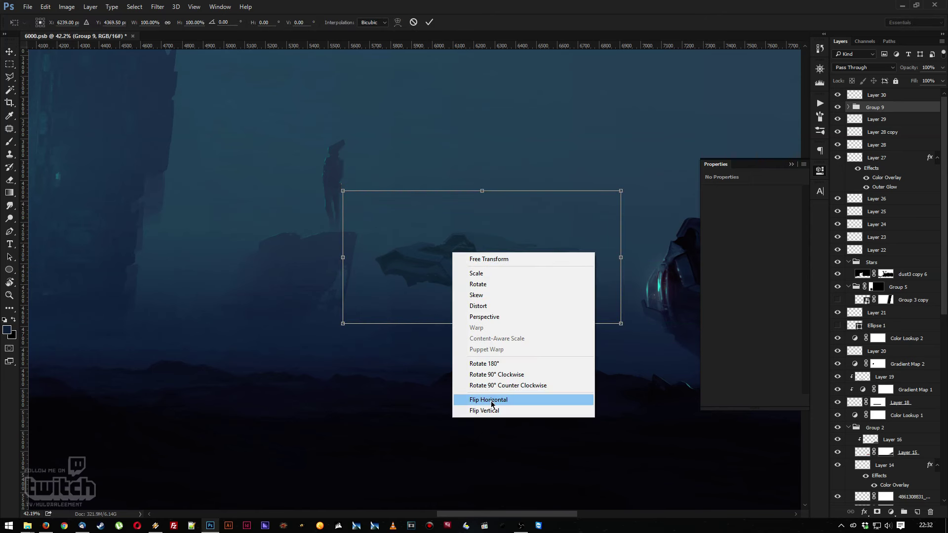
left_click(489, 399)
key("Return")
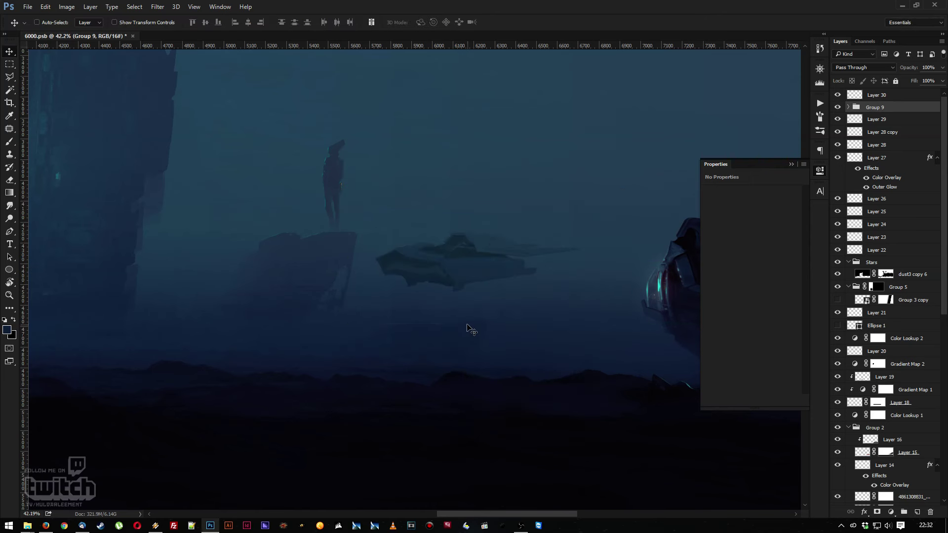
Move the ship group near the tower's base and scale it down to about 83%
left_click_drag(454, 301, 191, 364)
key("ctrl+t")
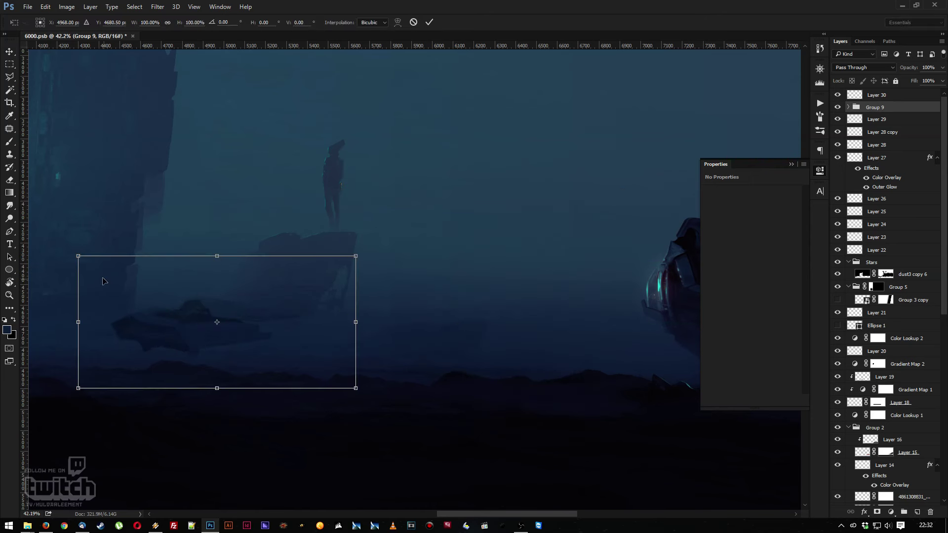
left_click_drag(75, 253, 125, 274)
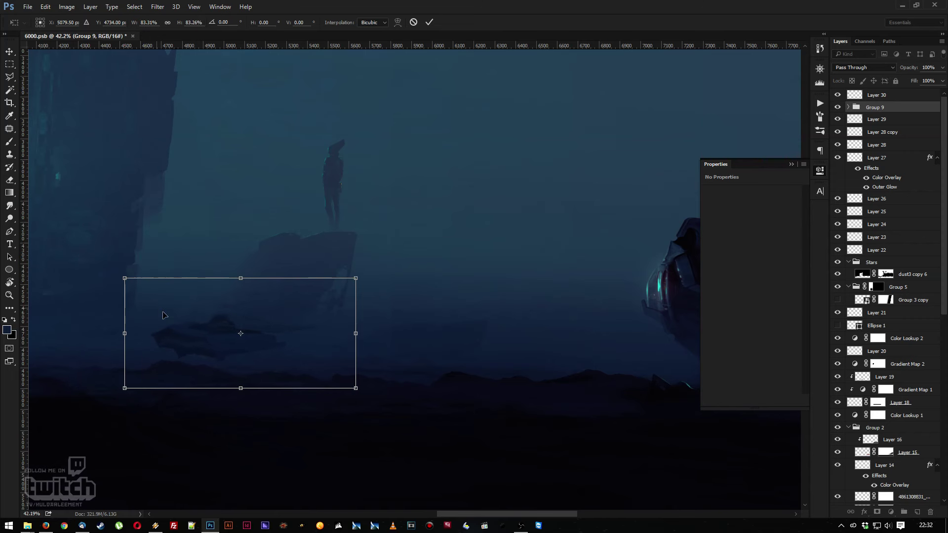
left_click_drag(158, 313, 450, 284)
key("Return")
Reposition the ship group in the gap between the figure's rock and the hovering vehicle
key("z")
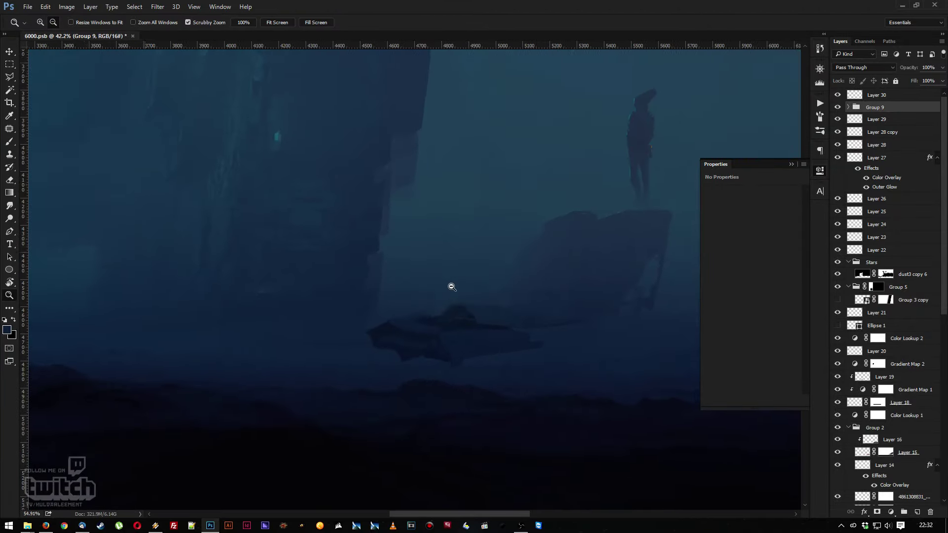
key("v")
left_click_drag(464, 323, 341, 233)
key("z")
key("v")
left_click_drag(382, 318, 467, 372)
key("ctrl+minus")
key("z")
left_click_drag(416, 391, 284, 352)
key("v")
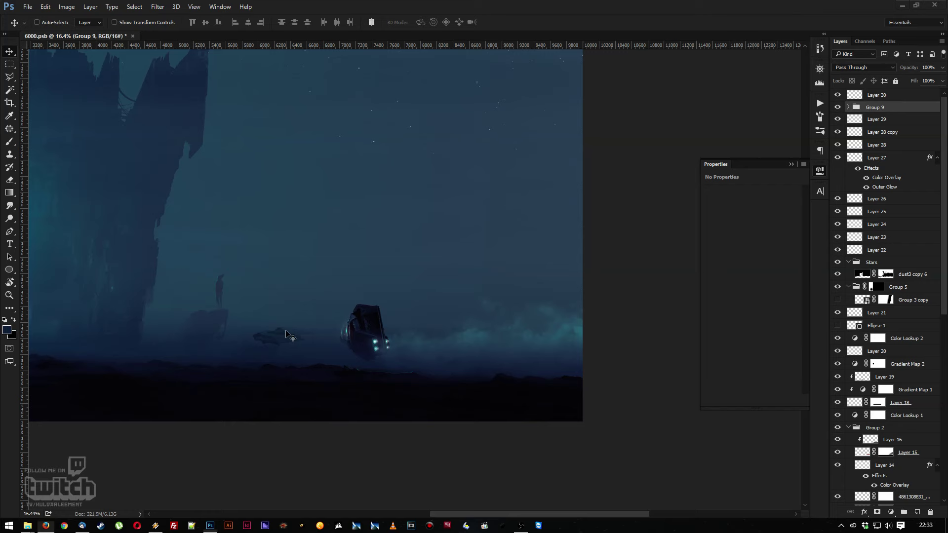
Shift the ship group left, closer to the rock under the standing figure
key("z")
left_click_drag(238, 328, 276, 297)
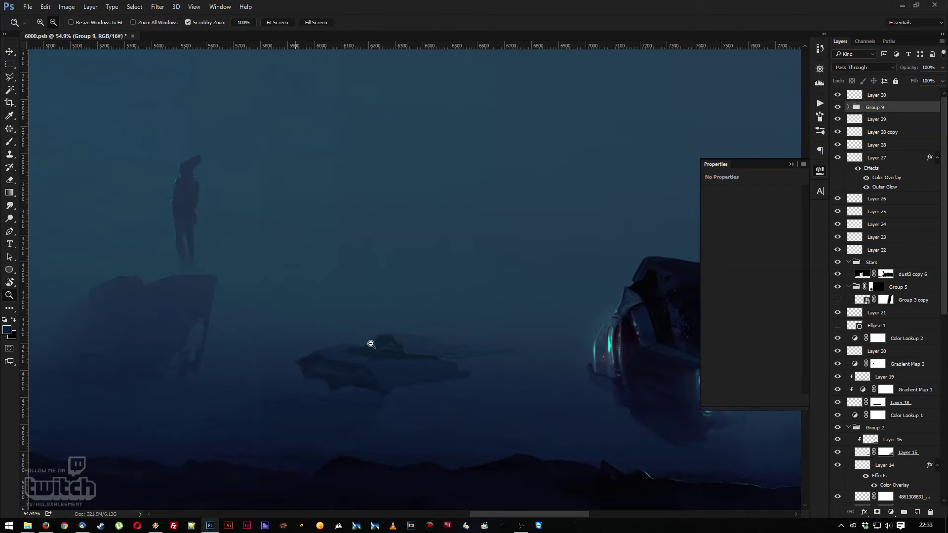
left_click_drag(372, 338, 386, 302)
key("v")
left_click_drag(513, 366, 452, 369)
key("z")
left_click_drag(431, 318, 444, 277)
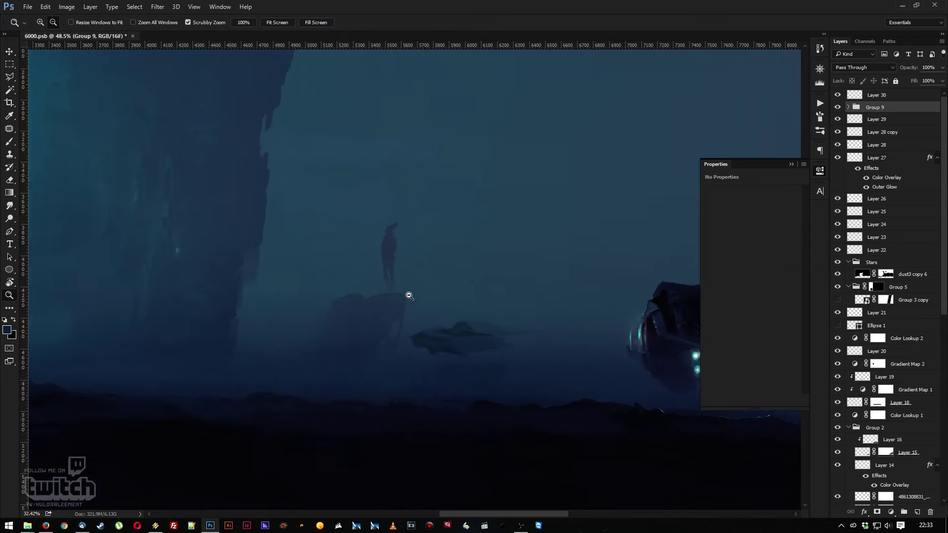
Try successive blend modes on the ship group, through Overlay, Vivid Light and Hard Mix
left_click(850, 68)
left_click(849, 69)
key("Down")
key("Down")
key("Down")
key("Down")
key("Down")
key("Down")
key("Down")
key("Down")
key("Down")
key("Down")
key("Down")
key("Down")
key("Down")
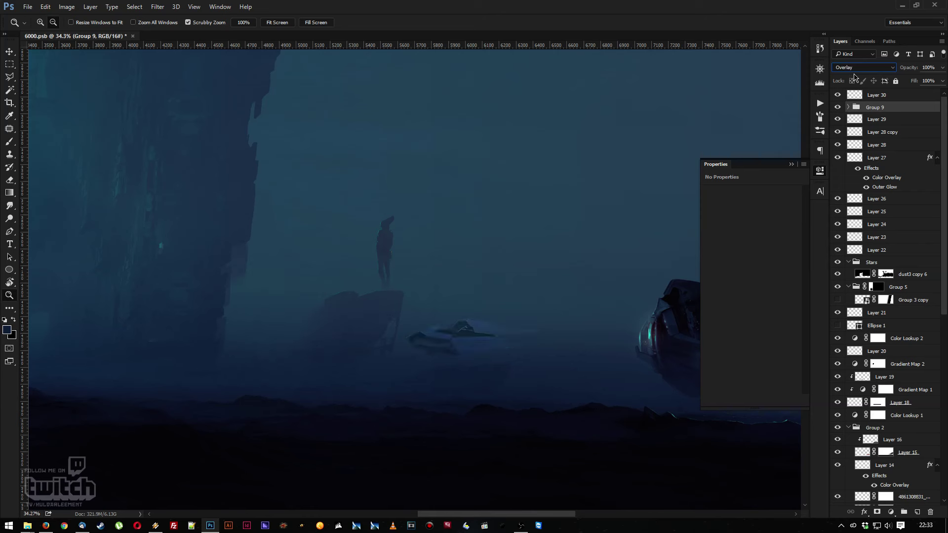
key("Down")
key("Down")
key("Down")
key("Down")
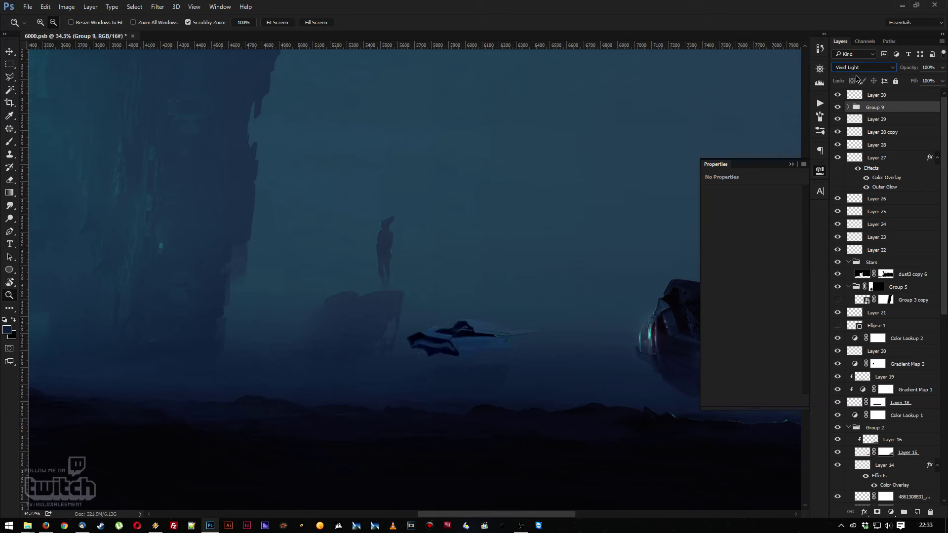
key("Down")
key("Down")
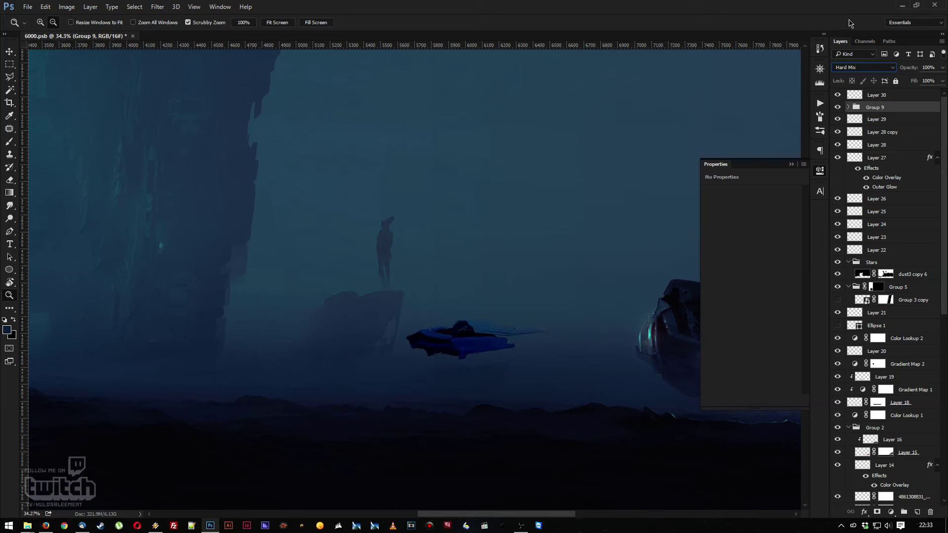
Set the ship group's blend mode to Multiply and reduce its fill
left_click(862, 69)
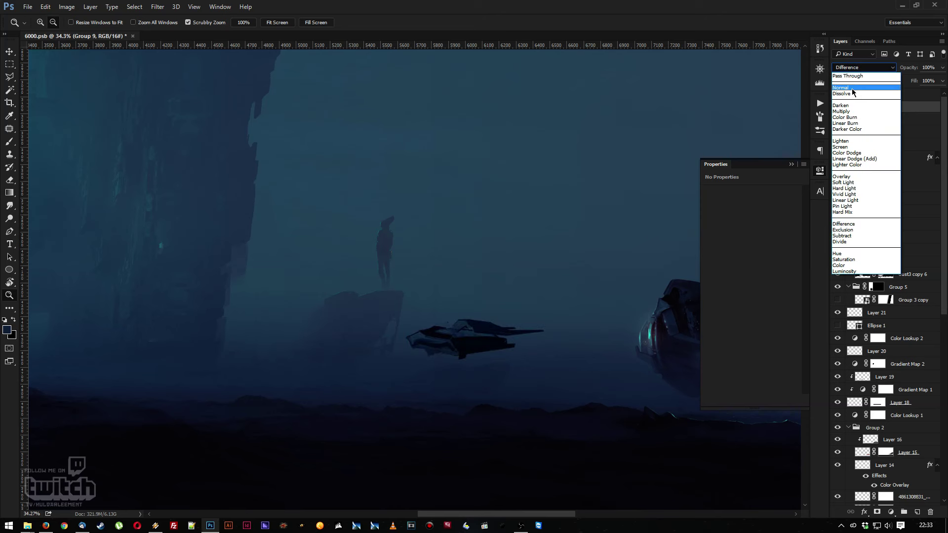
left_click(852, 88)
key("Down")
key("Down")
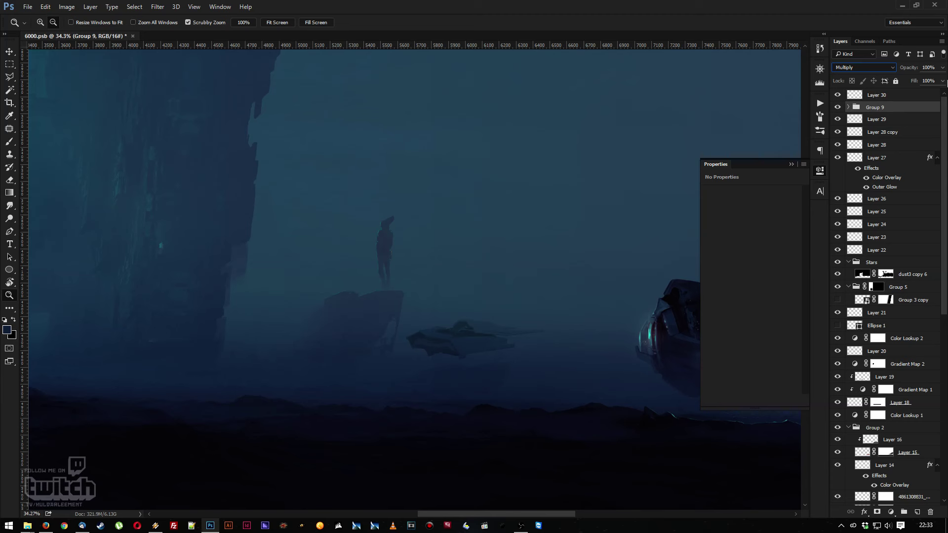
left_click(942, 81)
left_click_drag(914, 93, 913, 94)
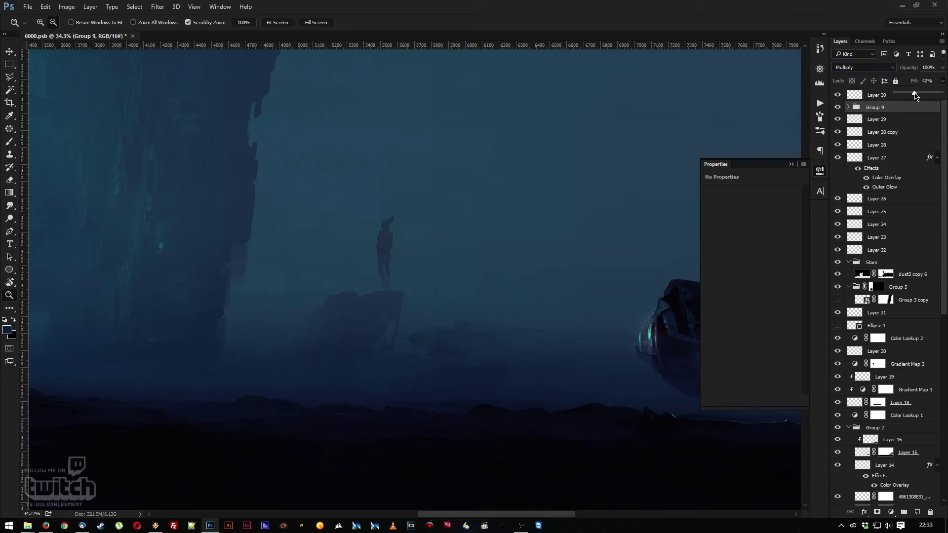
left_click_drag(920, 96, 934, 96)
Add a Hue/Saturation adjustment clipped to the ship group, with hue +8 and saturation +7
left_click(890, 512)
left_click(853, 393)
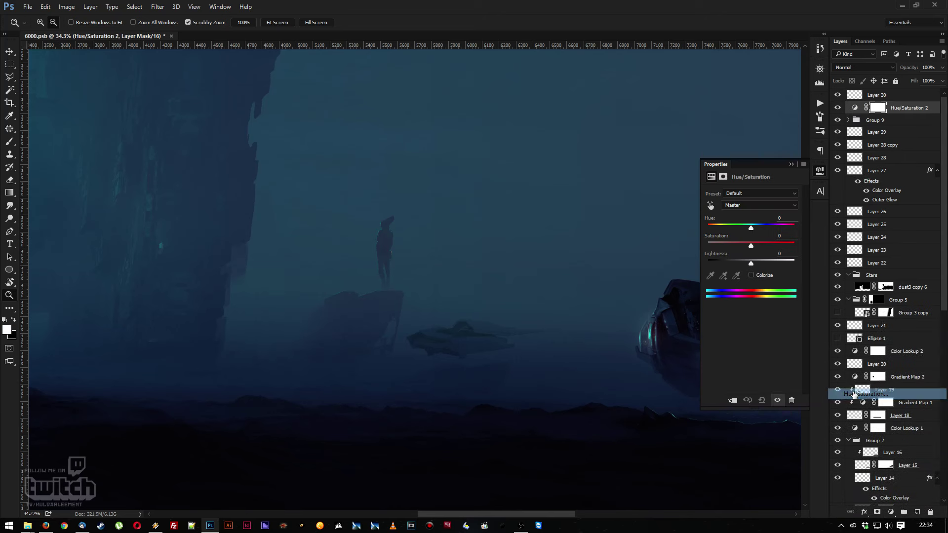
left_click(897, 114, "alt")
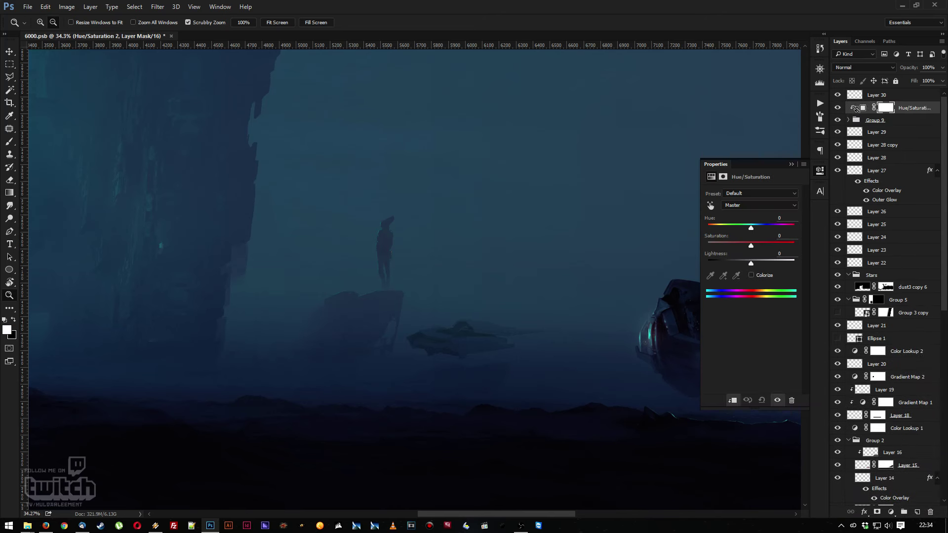
left_click(861, 108)
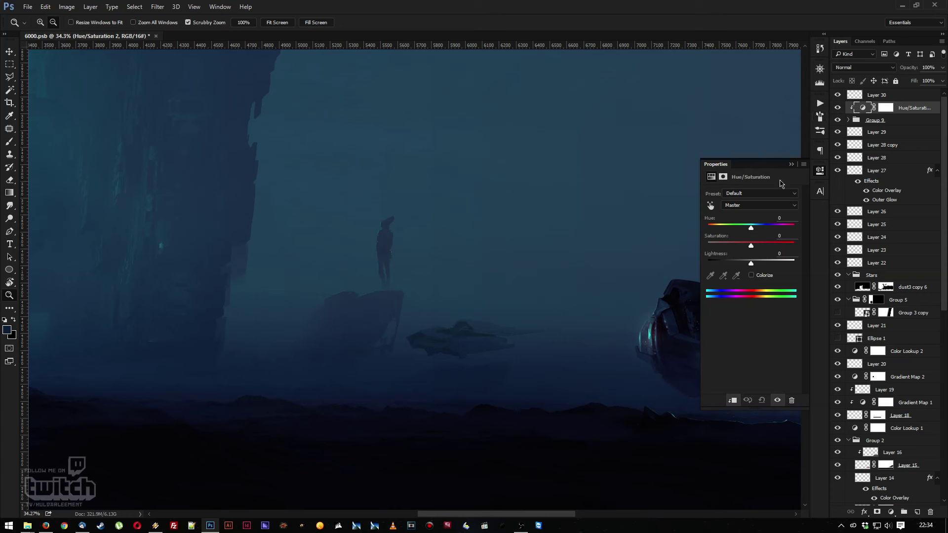
mouse_move(752, 230)
left_mouse_down()
mouse_move(718, 229)
mouse_move(766, 229)
mouse_move(754, 230)
mouse_move(764, 247)
mouse_move(789, 247)
mouse_move(728, 246)
mouse_move(748, 248)
left_mouse_up()
left_click_drag(470, 332, 490, 318)
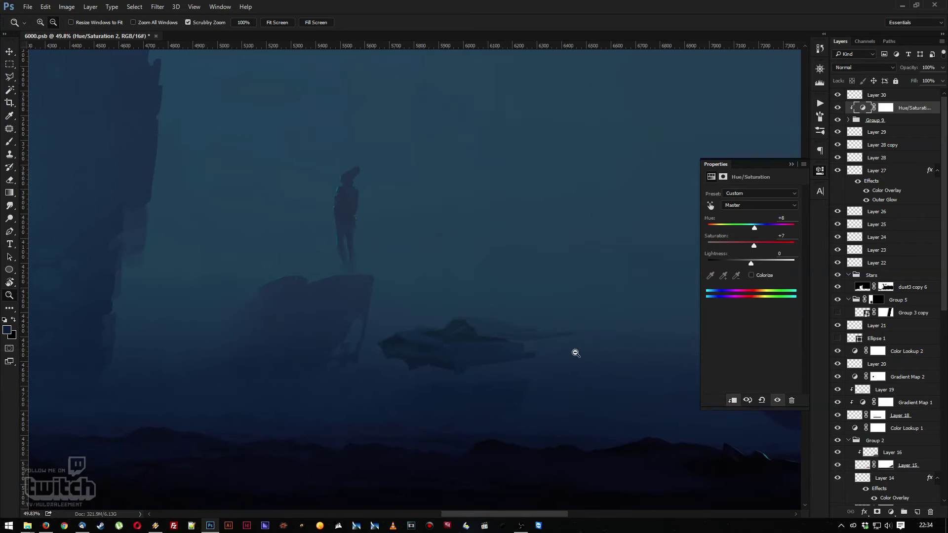
Add a new empty layer above the Hue/Saturation adjustment and clip it to the ship group
left_click(917, 512)
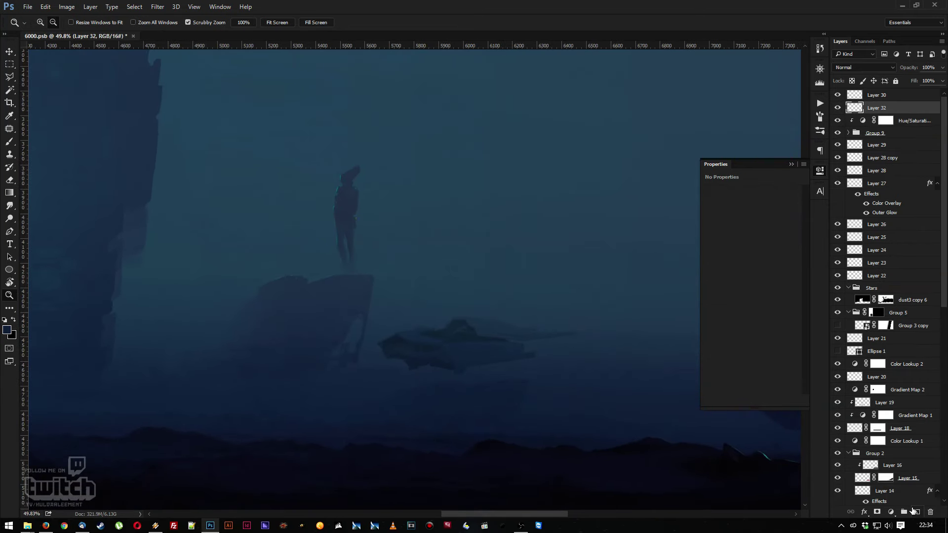
left_click(904, 114, "alt")
left_click_drag(496, 295, 520, 261)
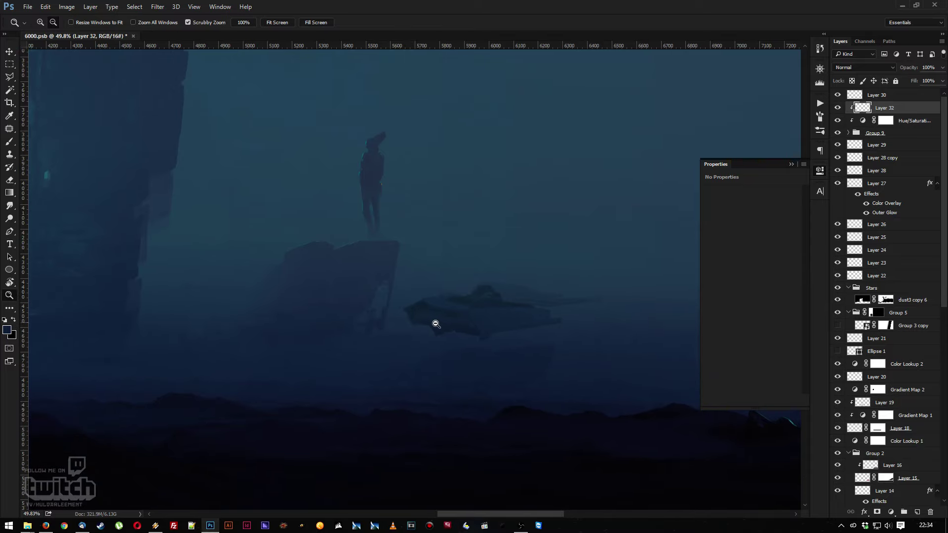
Sample a blue from the backdrop, stamp a smoke shape over the ship with the smoke brush, and release Layer 32 from its clipping mask
key("b")
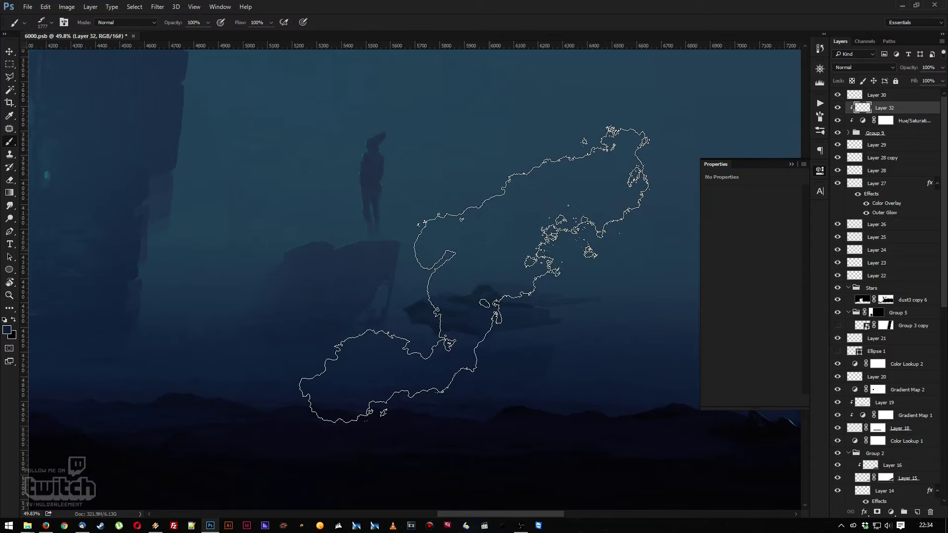
key("i")
left_click(594, 273)
key("b")
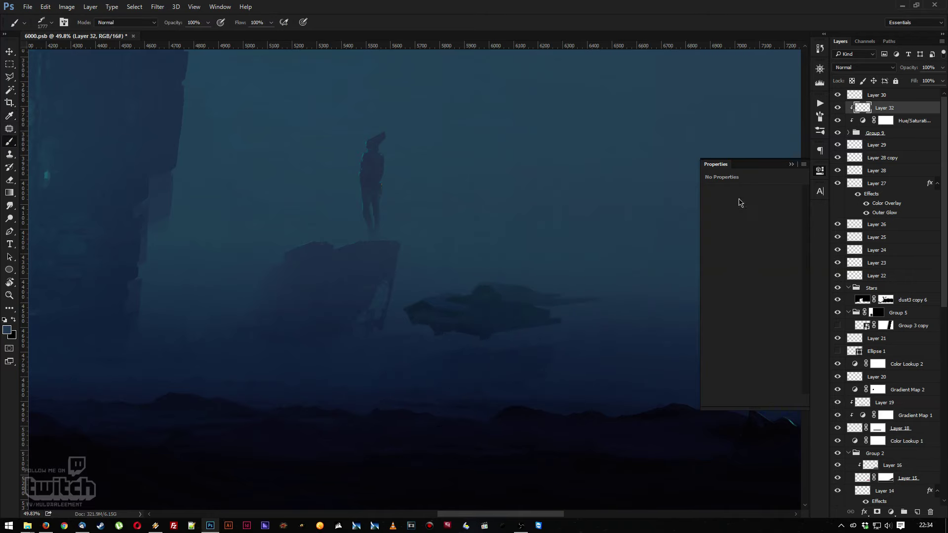
left_click(899, 112, "alt")
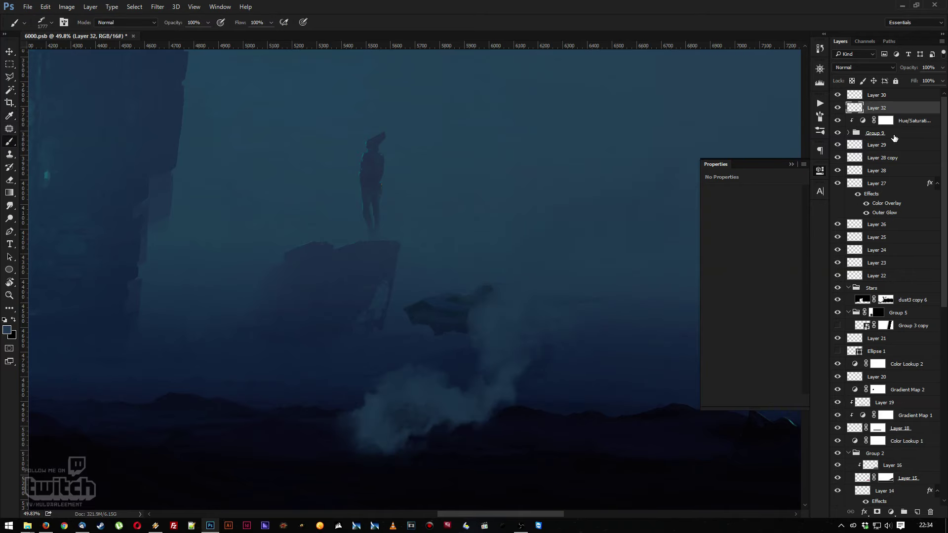
Scale the smoke down to about 44%, rotate it, and position it along the underside of the background ship
key("ctrl+t")
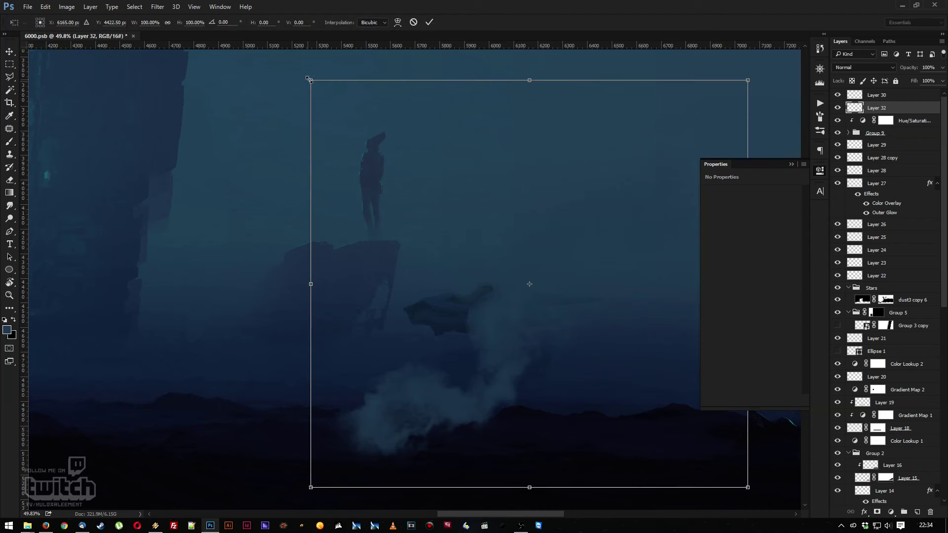
left_click_drag(307, 78, 552, 306)
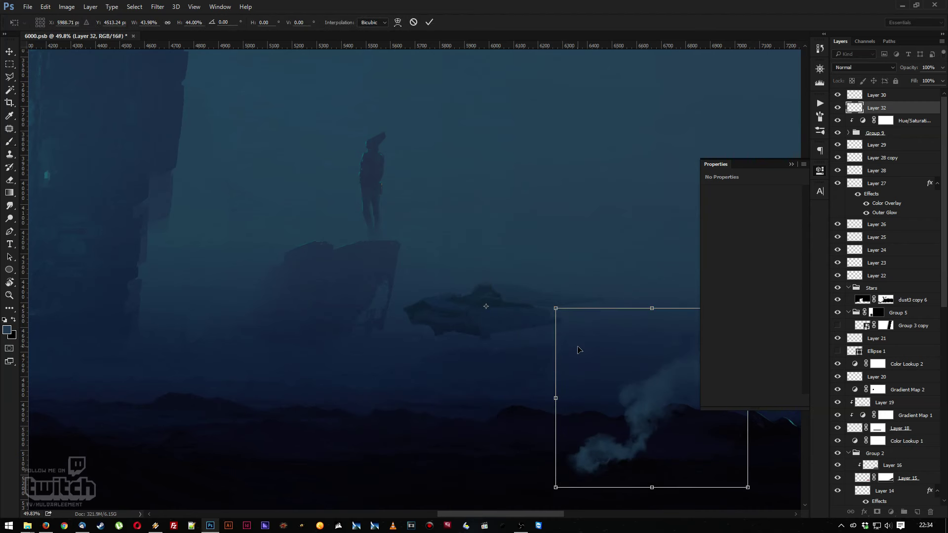
left_click_drag(579, 349, 396, 264)
left_click_drag(368, 219, 447, 172)
left_click_drag(462, 248, 493, 259)
key("Return")
key("b")
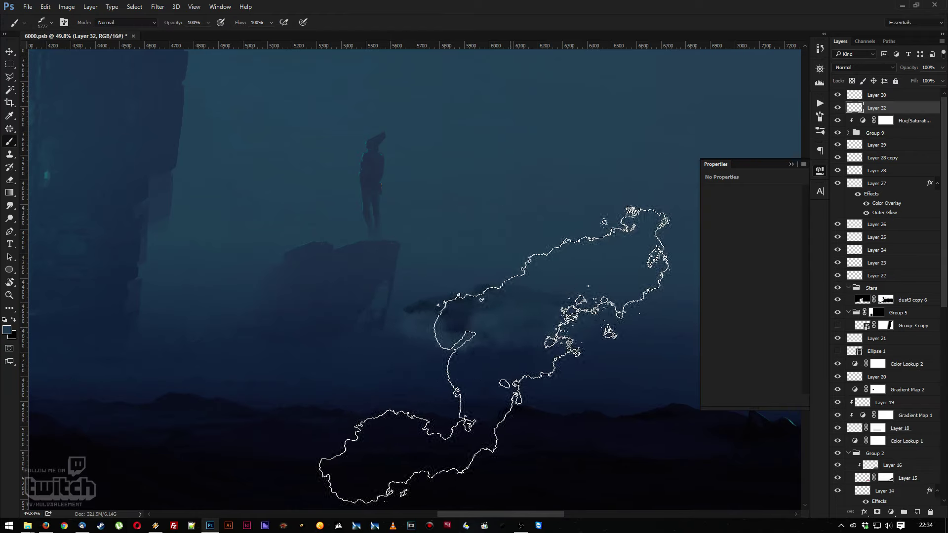
key("ctrl+d")
key("v")
left_click_drag(499, 350, 449, 342)
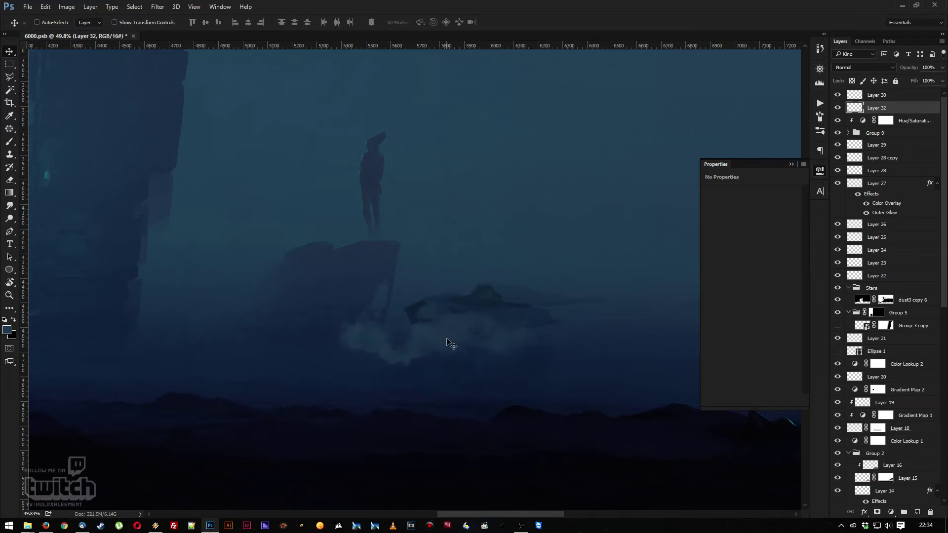
Erase the excess smoke around the ship with a soft round eraser at 338 px
key("e")
right_click(439, 332)
left_click(524, 354)
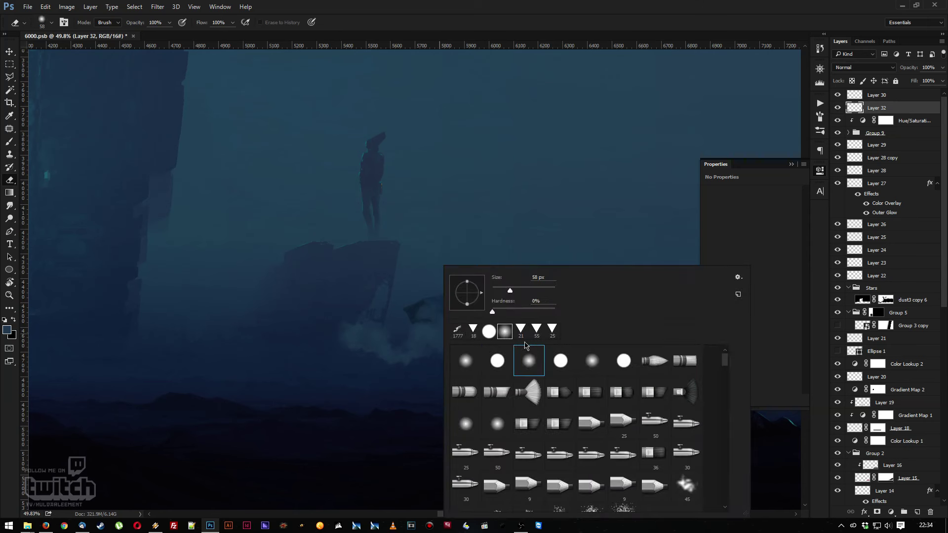
type("338")
key("Return")
left_click_drag(327, 354, 343, 360)
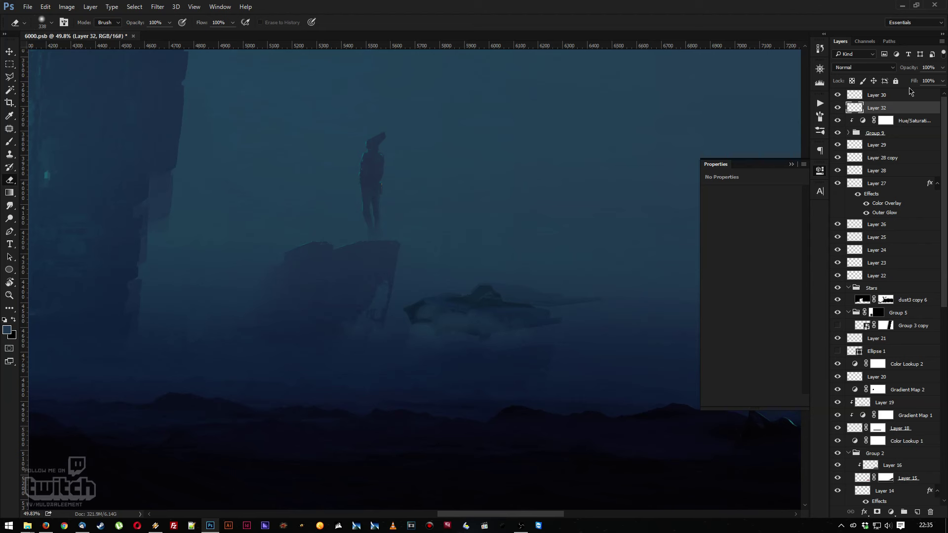
Shift the smoke layer's hue to +6, saturation to +2 and lightness to -13, and nudge the smoke slightly along the ship
key("ctrl+u")
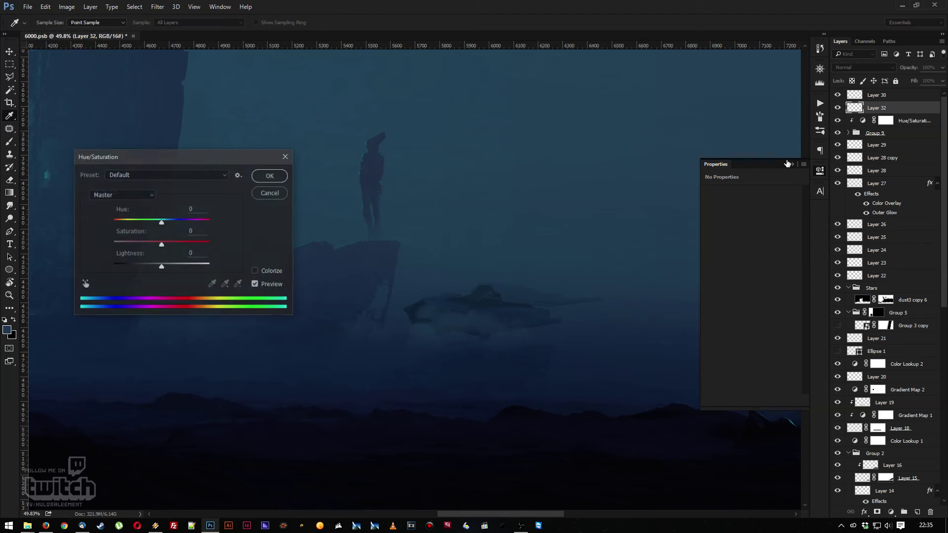
mouse_move(162, 244)
left_mouse_down()
mouse_move(176, 251)
mouse_move(163, 226)
mouse_move(164, 248)
left_mouse_up()
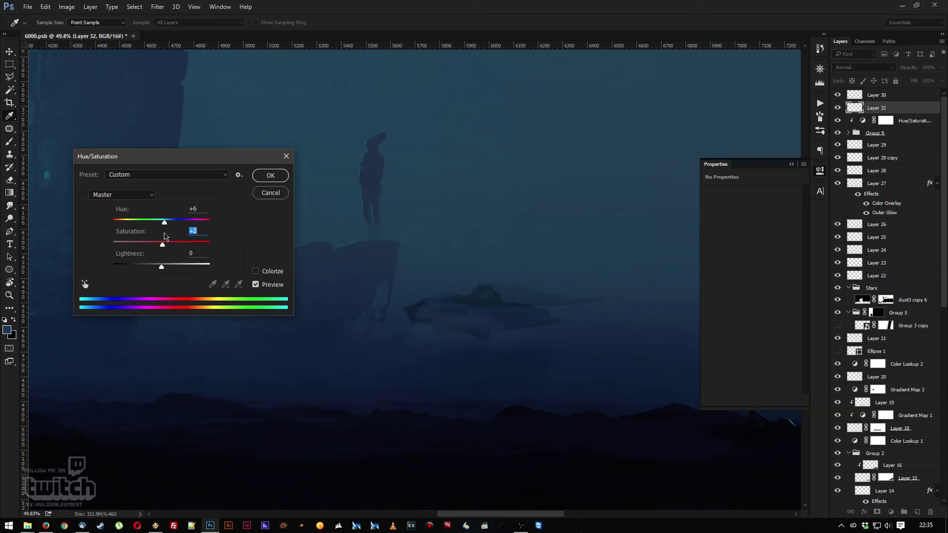
left_click_drag(160, 270, 156, 269)
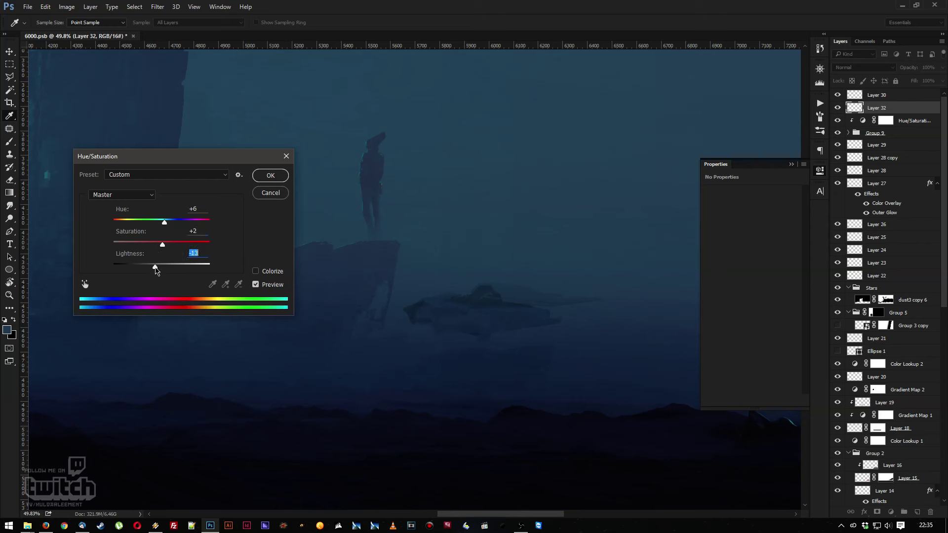
key("Return")
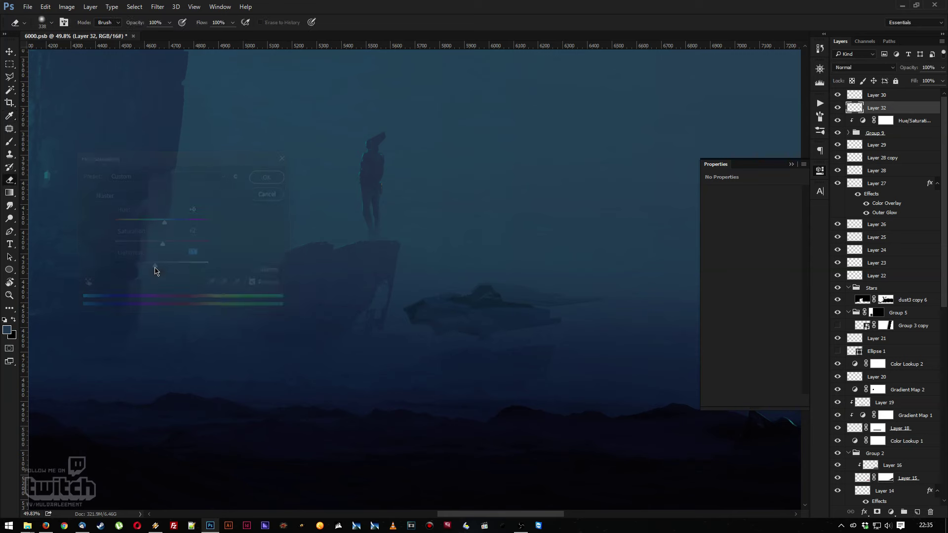
key("v")
left_click_drag(488, 328, 472, 331)
Duplicate the smoke layer, move the copy above the ship's rear, and reshape it with Free Transform
right_click(902, 112)
left_click(825, 99)
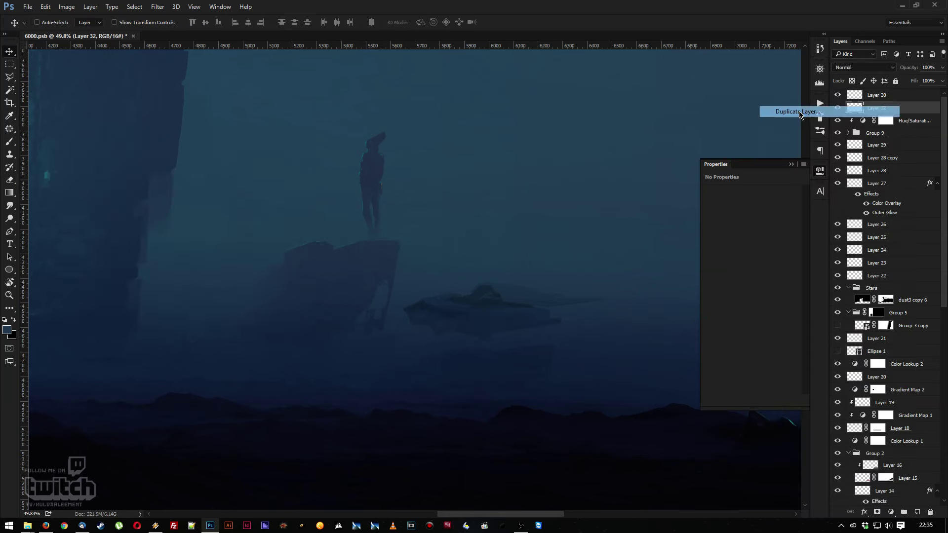
left_click_drag(454, 338, 628, 277)
key("ctrl+t")
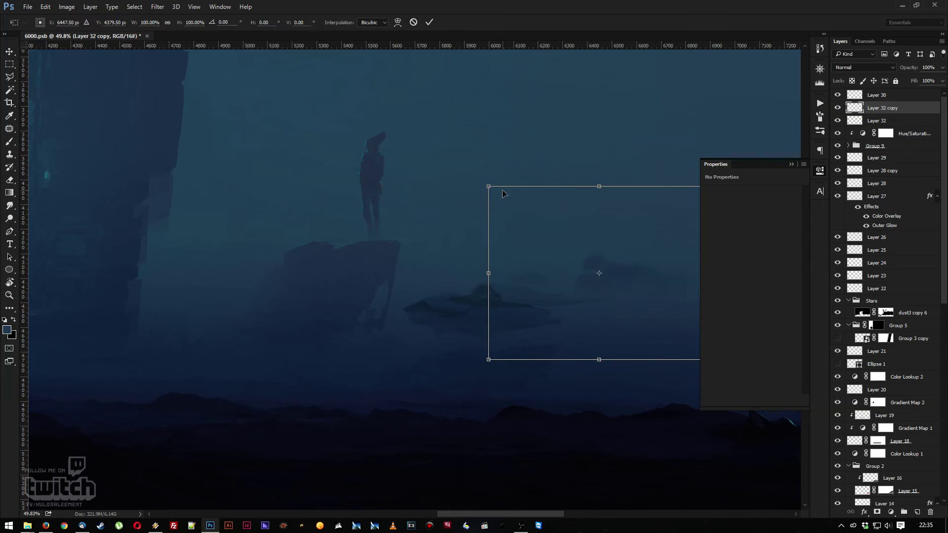
left_click_drag(484, 187, 466, 231)
key("Return")
Set the smoke copy's blend mode to Screen and its fill to 18%
left_click(863, 67)
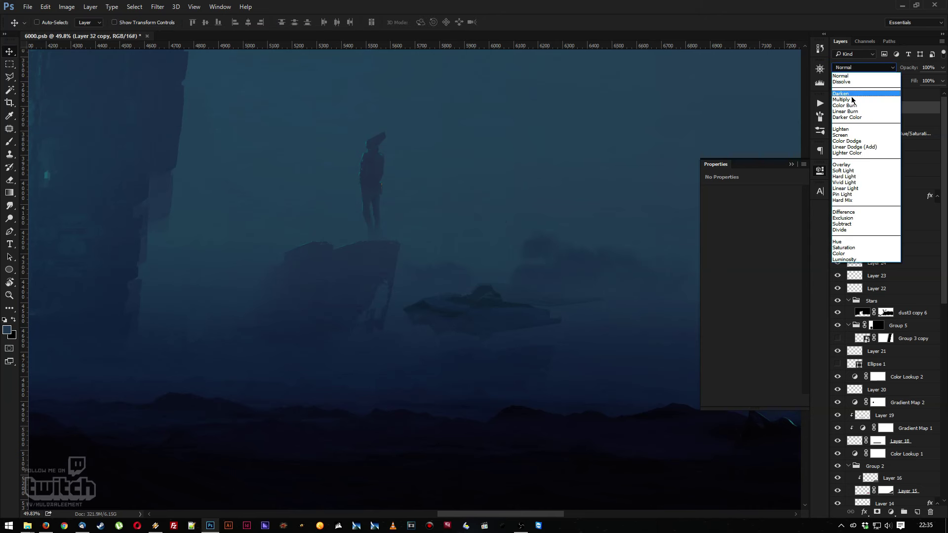
left_click(842, 130)
key("shift+plus")
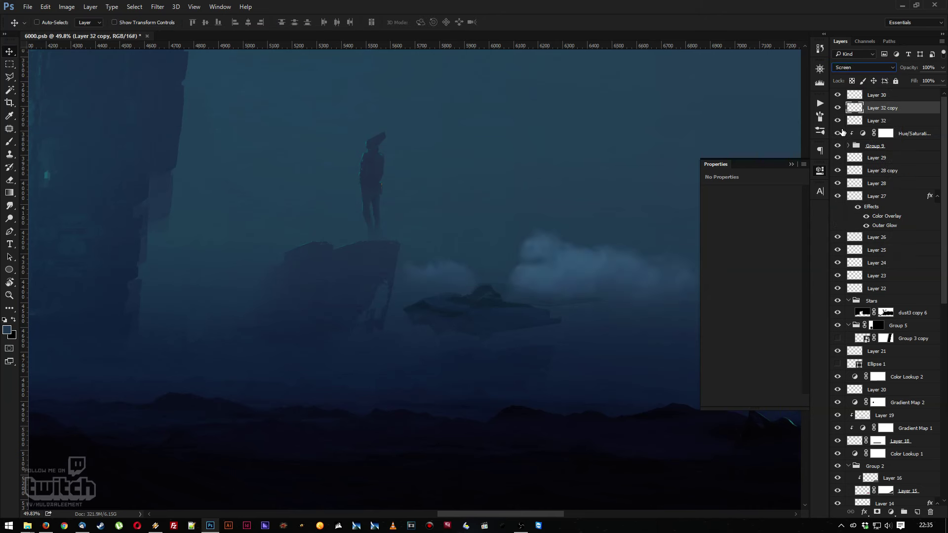
left_click(941, 80)
left_click_drag(896, 96, 901, 96)
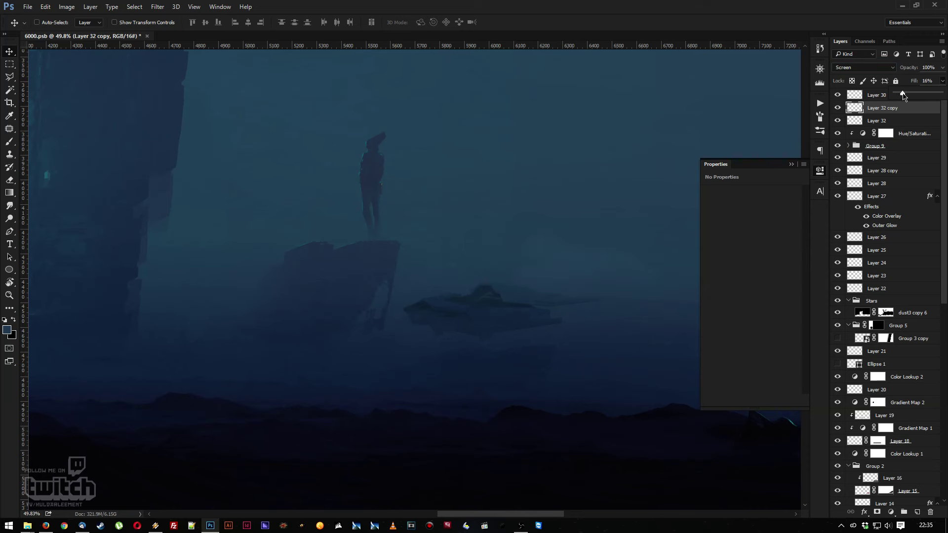
left_click(820, 171)
Stretch the smoke copy horizontally with Free Transform and move it left toward the background ship
key("z")
left_click_drag(656, 207, 444, 254)
key("ctrl+t")
left_click_drag(410, 292, 801, 292)
key("Return")
left_click_drag(527, 302, 379, 301)
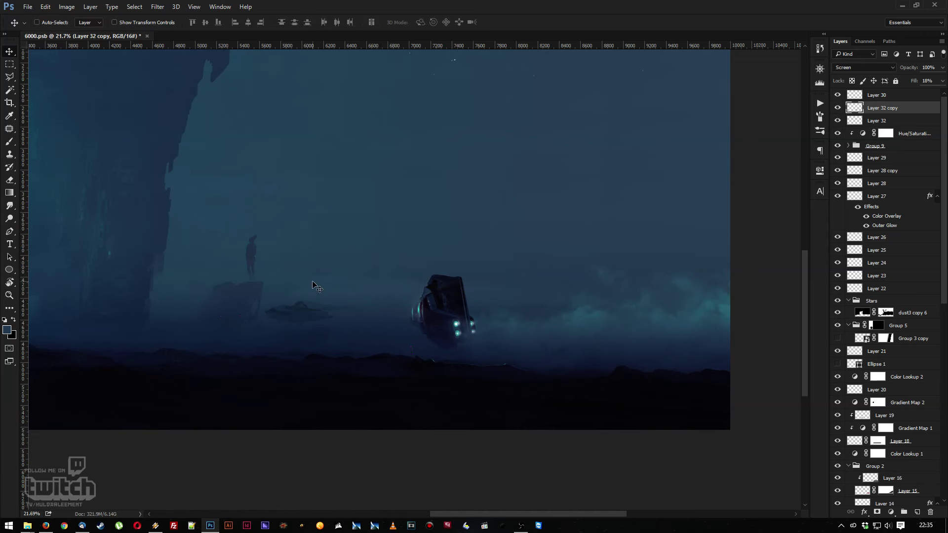
Break up the smoke copy using the eraser with the smoke brush, its tip rotated and enlarged to about 2520 px
key("z")
right_click(332, 269)
left_click(316, 265)
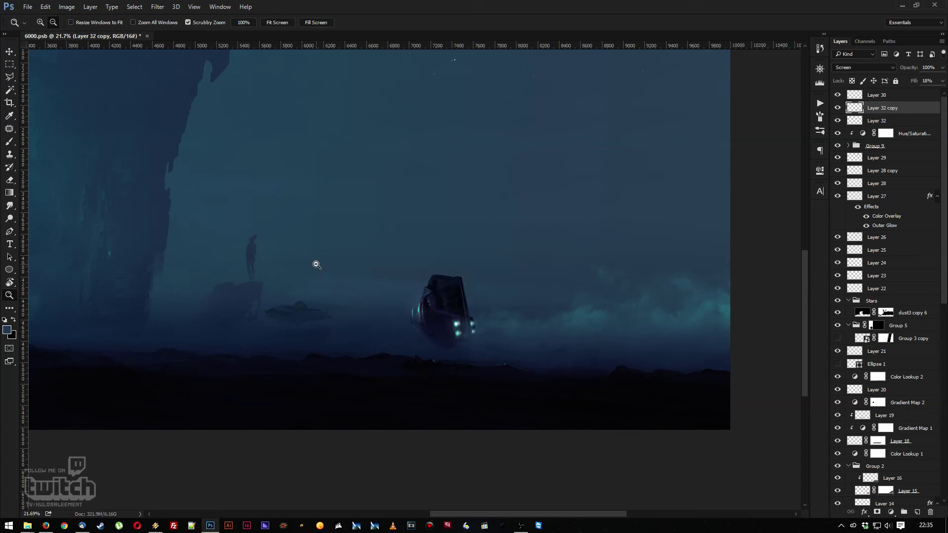
key("e")
right_click(326, 265)
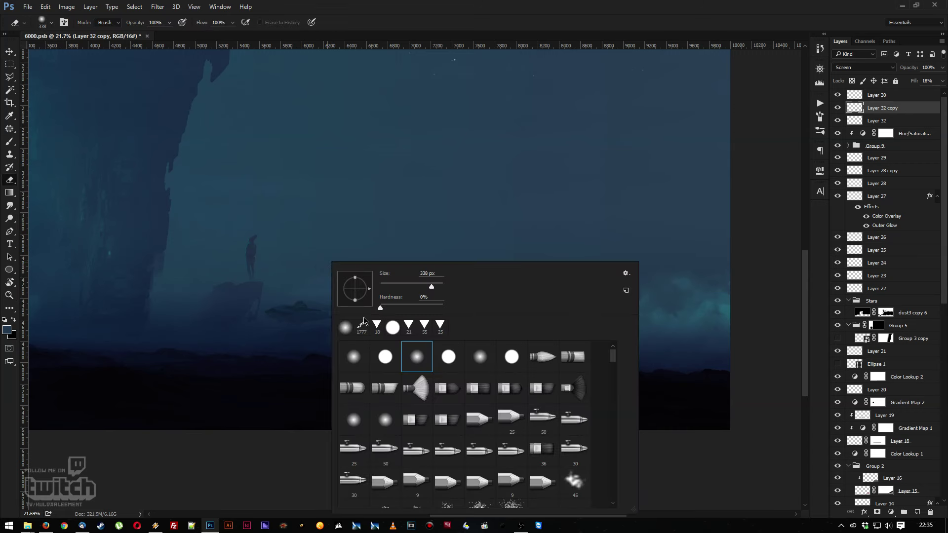
left_click(362, 325)
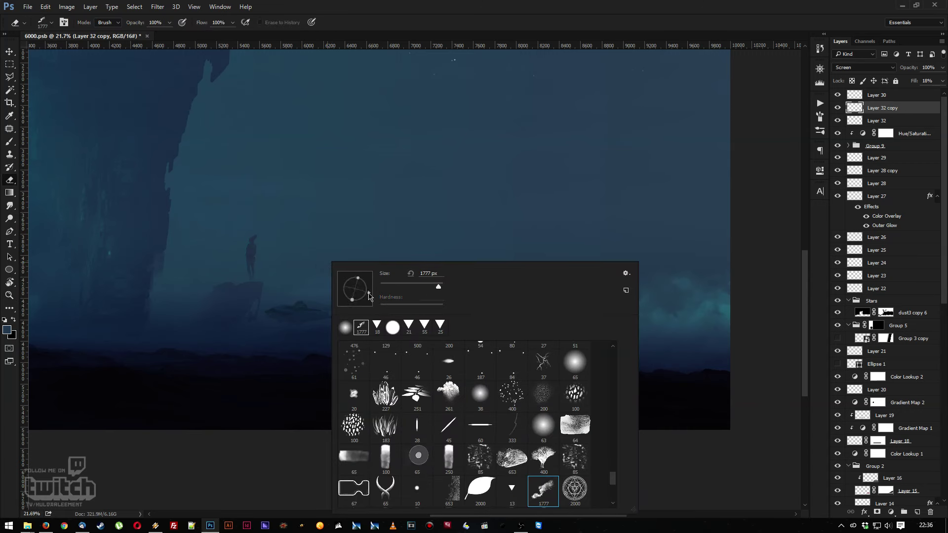
left_click_drag(368, 295, 400, 266)
left_click_drag(440, 292, 443, 291)
left_click(399, 236)
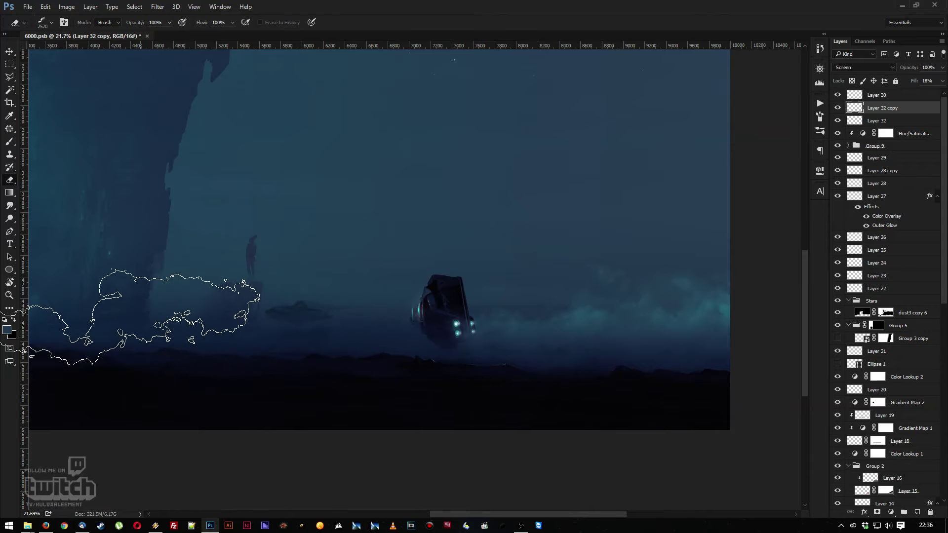
key("z")
mouse_move(324, 287)
left_mouse_down()
mouse_move(296, 285)
mouse_move(314, 283)
mouse_move(334, 311)
left_mouse_up()
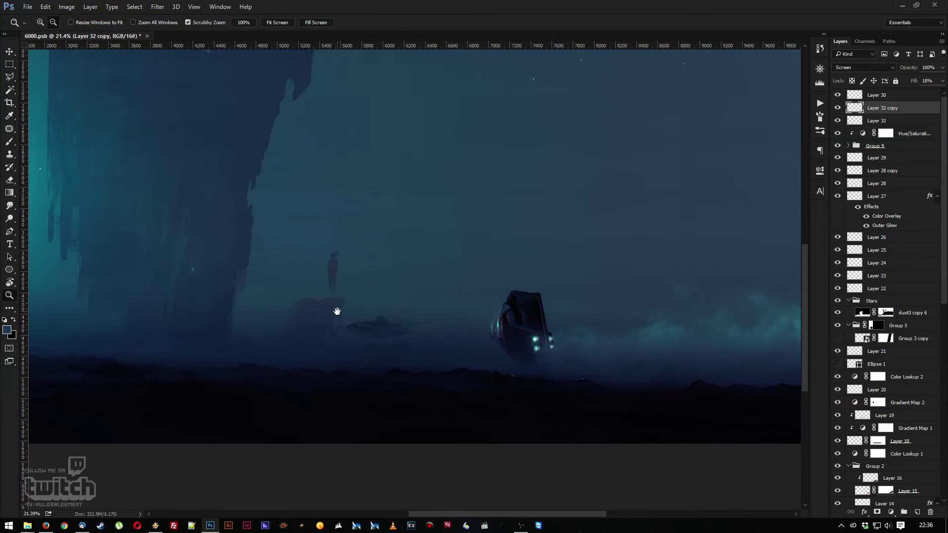
Switch to Winamp, skip ahead in the playlist, adjust the volume, and return to Photoshop
left_click(155, 526)
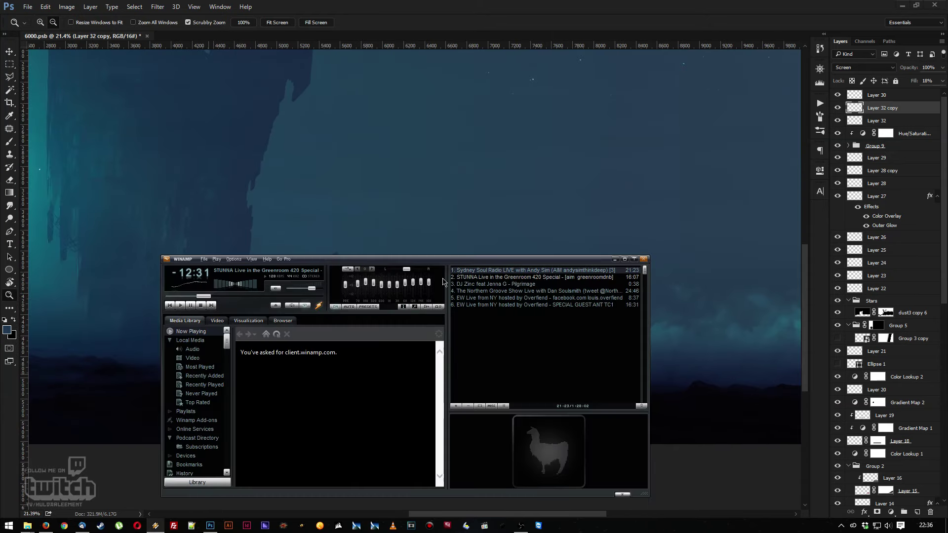
left_click(241, 296)
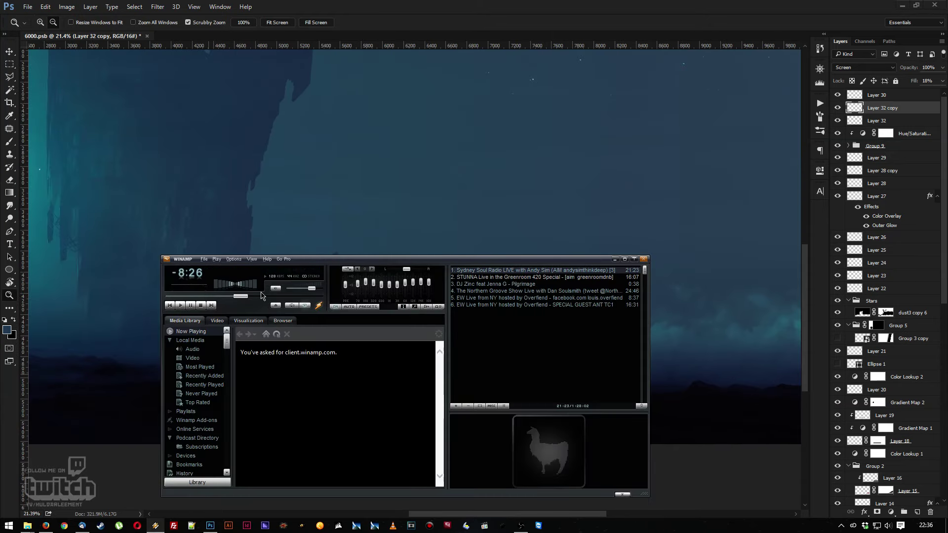
left_click_drag(265, 299, 269, 297)
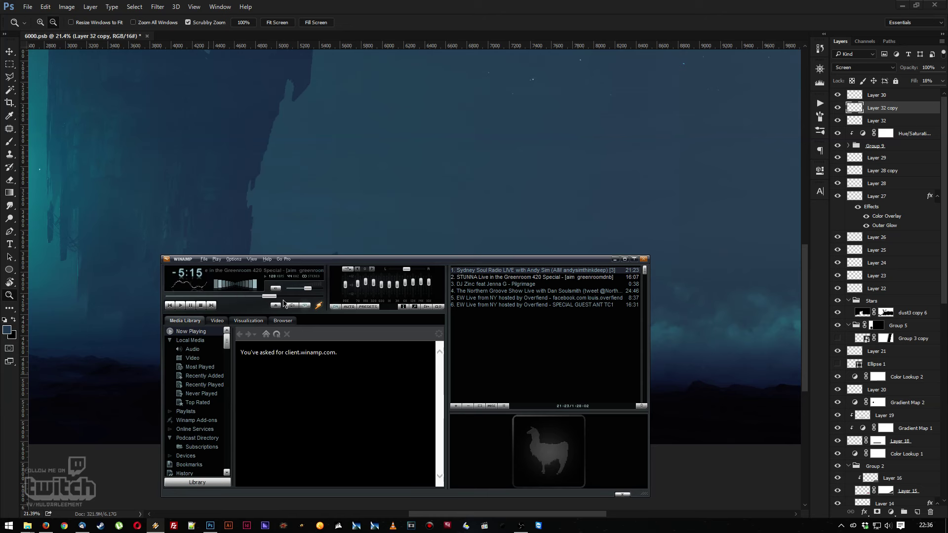
left_click(298, 296)
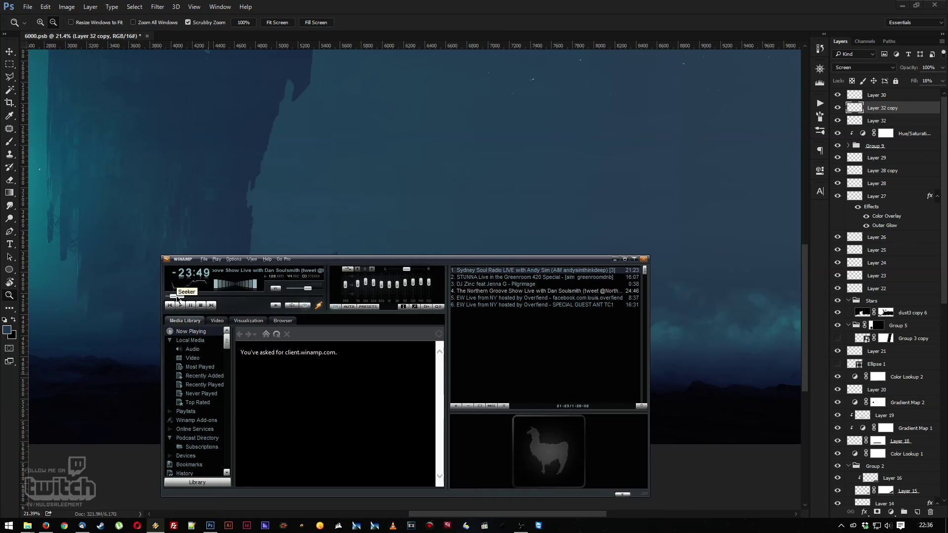
scroll(227, 246, "up", 1)
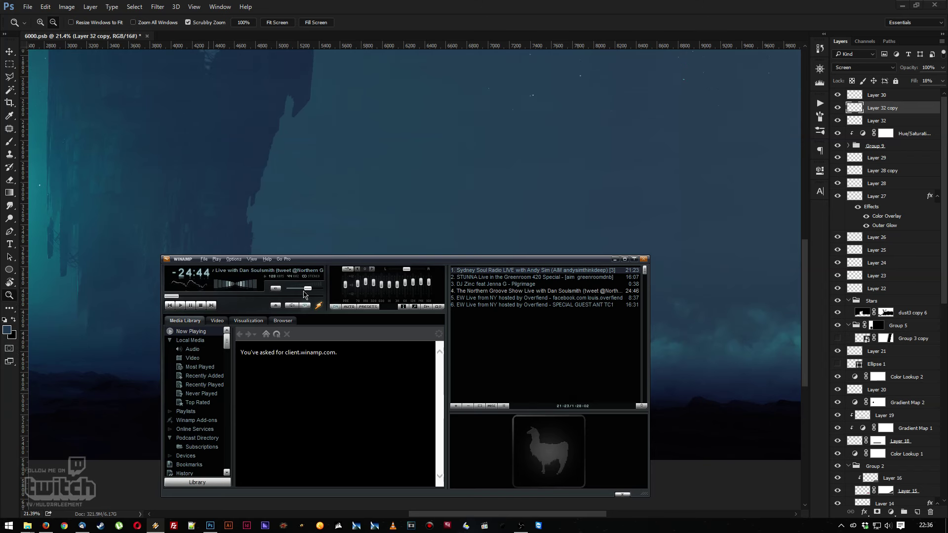
left_click_drag(308, 289, 311, 290)
key("alt+Tab")
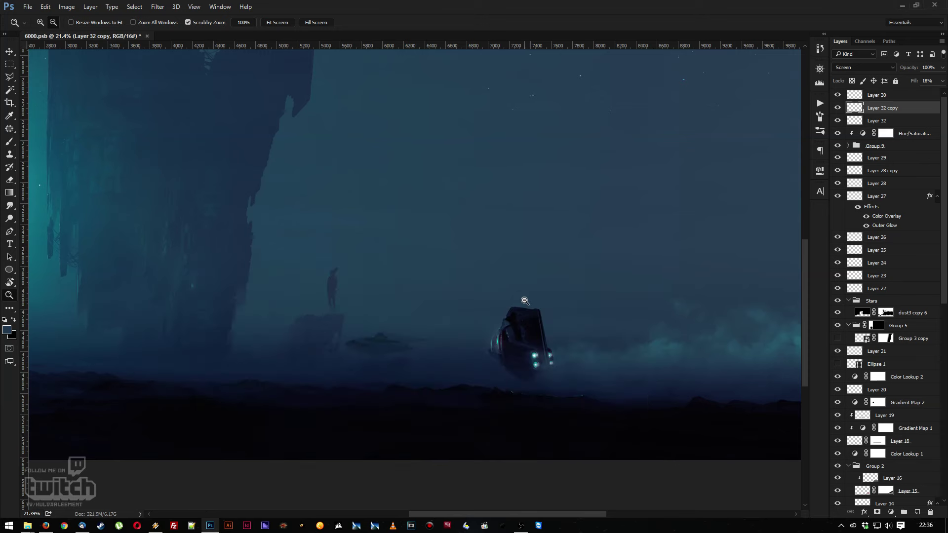
Move the ship group, Group 9, away from the rock and slightly lower, closer to the foreground vehicle
scroll(443, 339, "up", 3)
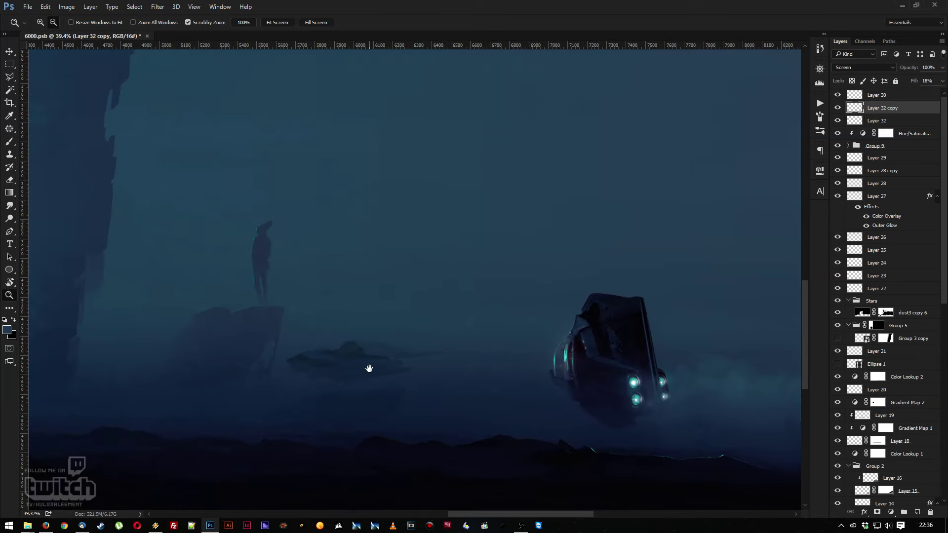
left_click_drag(370, 366, 467, 341)
scroll(462, 338, "down", 1)
scroll(452, 333, "up", 2)
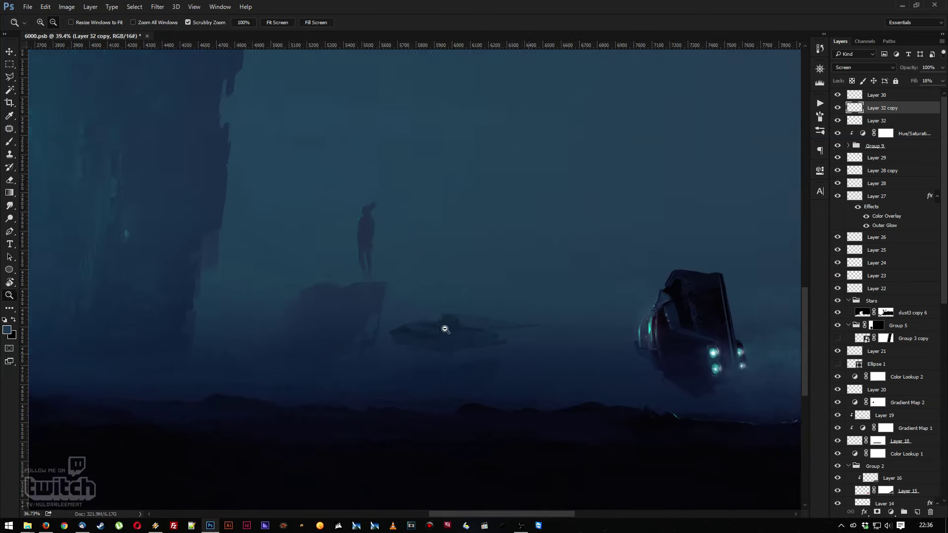
scroll(450, 332, "down", 2)
scroll(459, 324, "up", 1)
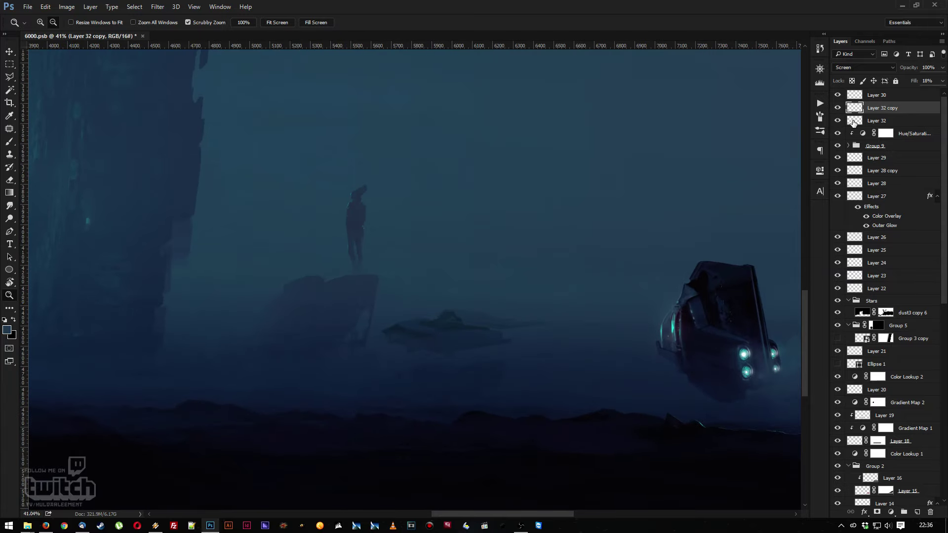
left_click(899, 146)
key("v")
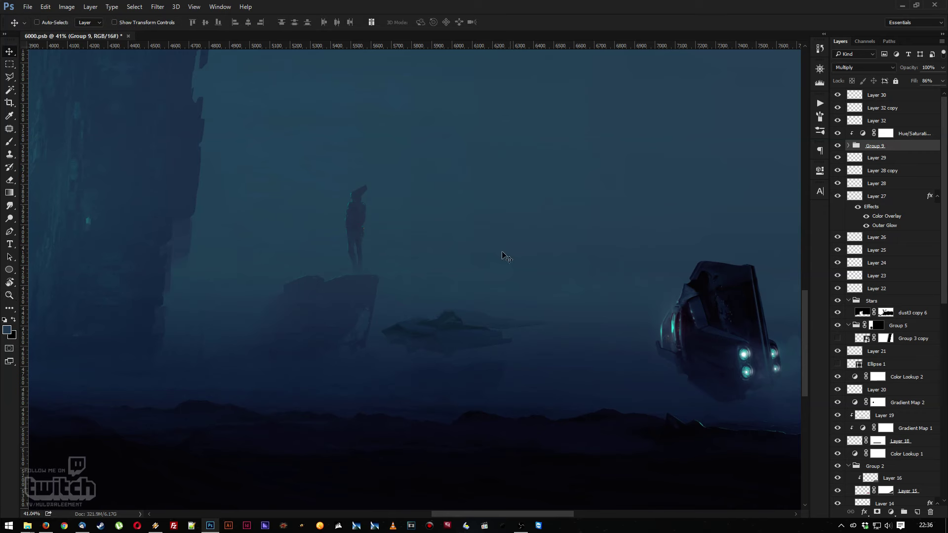
mouse_move(449, 352)
left_mouse_down()
mouse_move(474, 324)
mouse_move(546, 321)
mouse_move(552, 364)
mouse_move(597, 365)
mouse_move(583, 382)
mouse_move(484, 277)
mouse_move(561, 336)
mouse_move(449, 332)
left_mouse_up()
key("z")
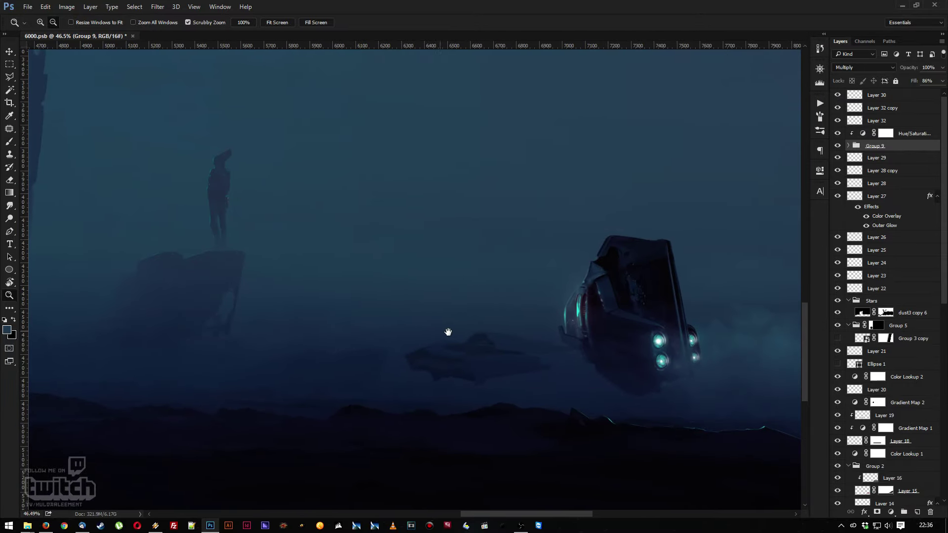
Nudge the Group 9 ship slightly down toward the ridge and set the group's opacity to 66%
key("v")
left_click_drag(508, 346, 498, 359)
left_click_drag(944, 70, 926, 82)
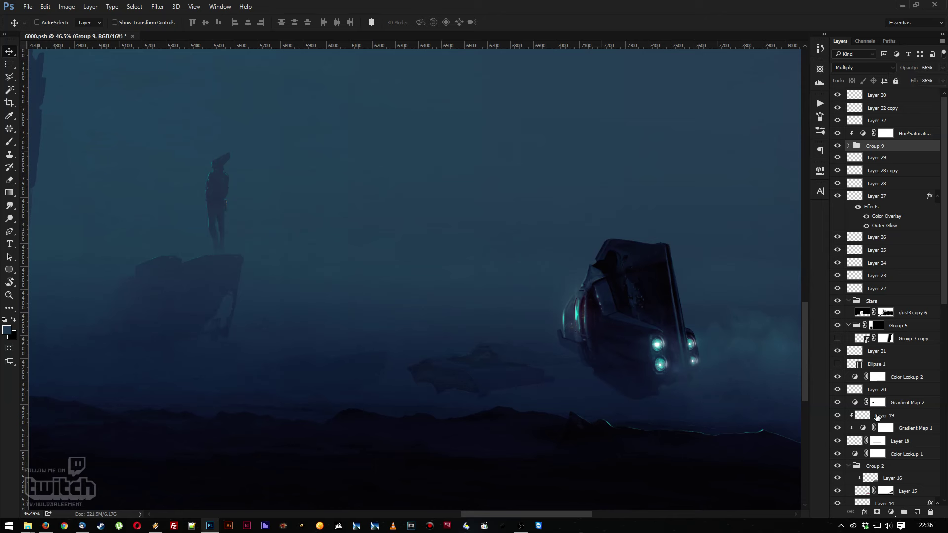
Add a layer mask to Group 9 and choose the 18 px triangular brush tip
left_click(877, 512)
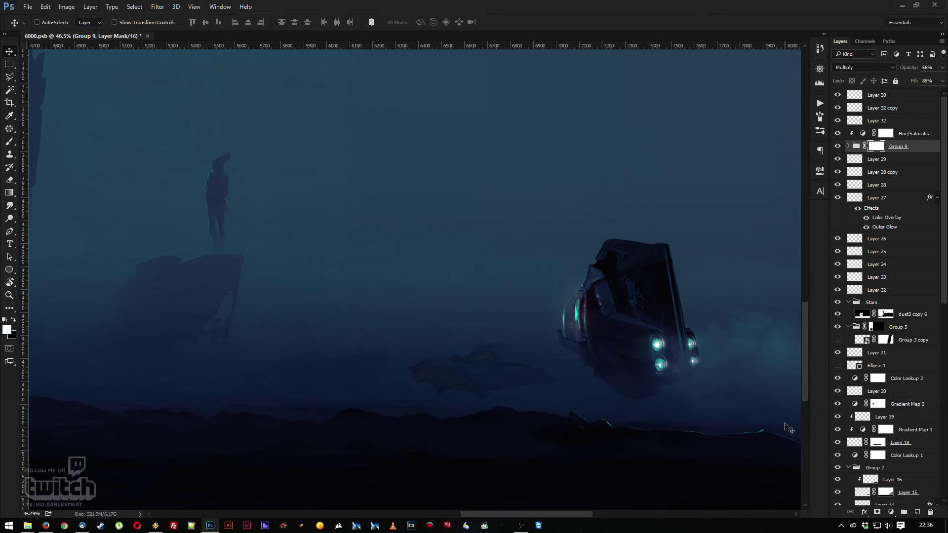
key("b")
right_click(543, 326)
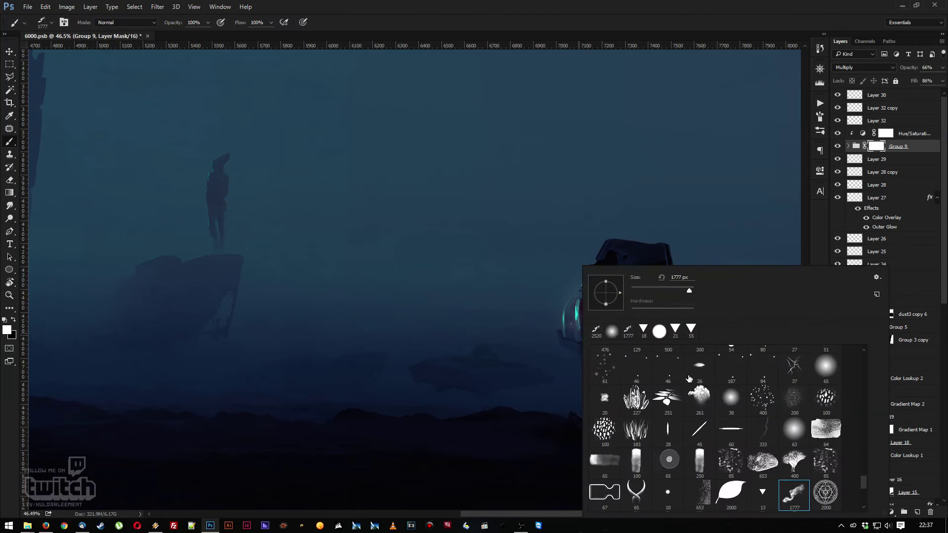
left_click(643, 330)
key("Return")
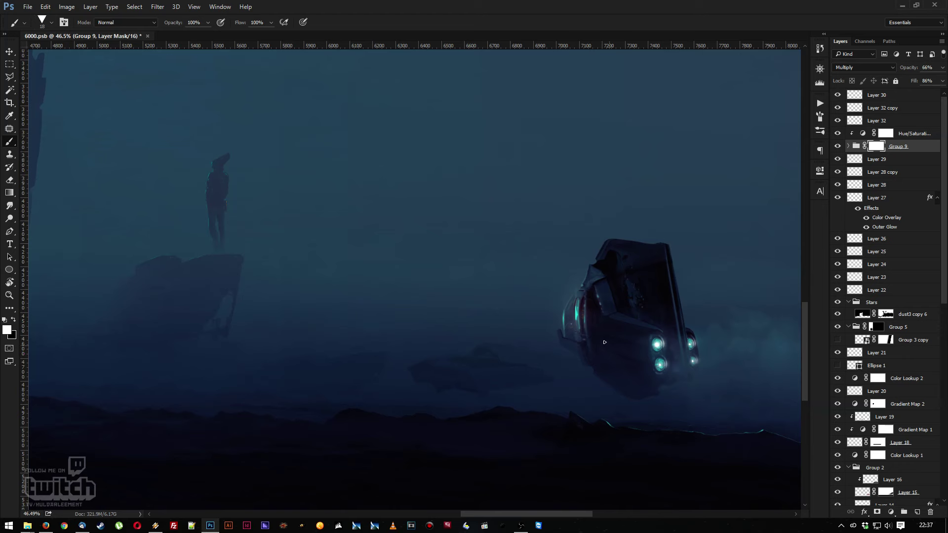
key("z")
left_click_drag(484, 283, 511, 258)
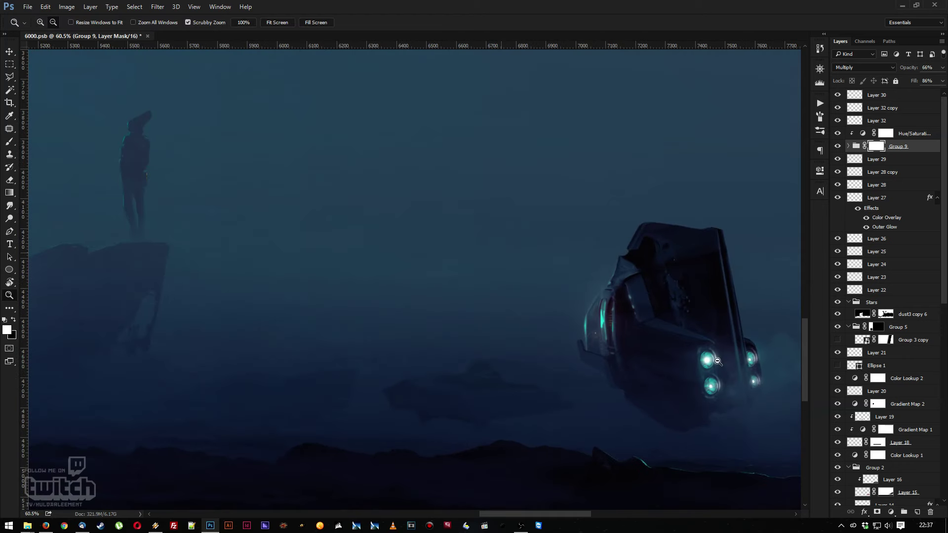
Create a new layer above the ship group's Hue/Saturation adjustment and save the document
left_click(912, 131)
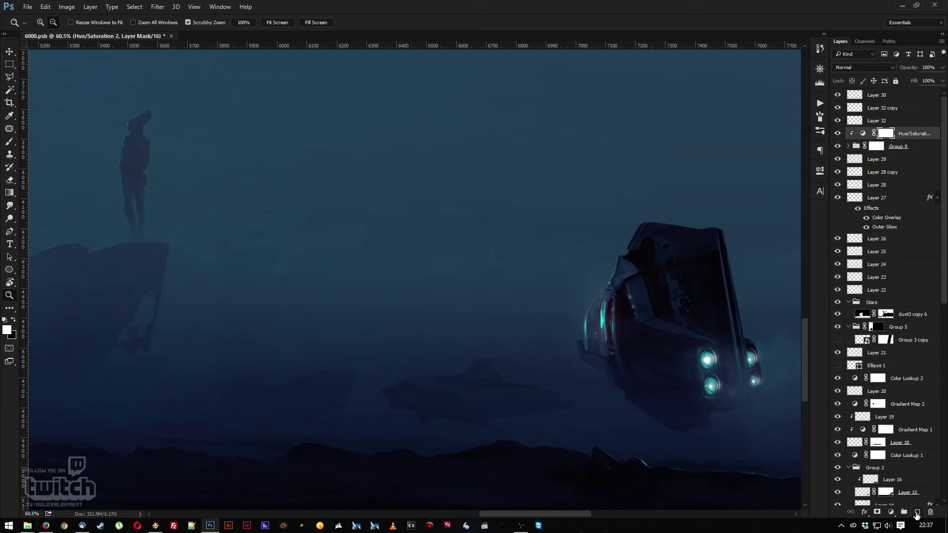
left_click(917, 513)
left_click(28, 6)
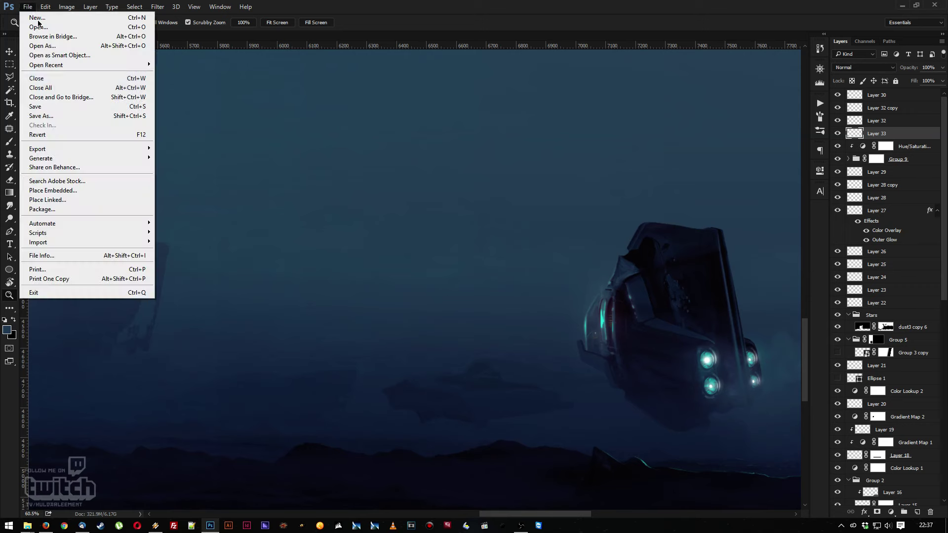
left_click(75, 107)
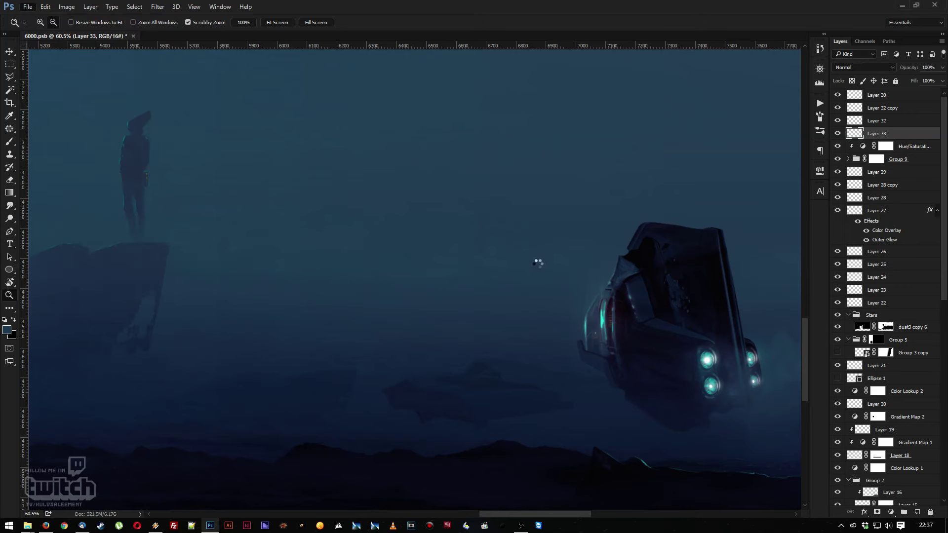
Sample bright teal from the large vehicle's glowing strip and choose a triangular brush tip shrunk to about 4 px
left_click_drag(553, 317, 516, 326)
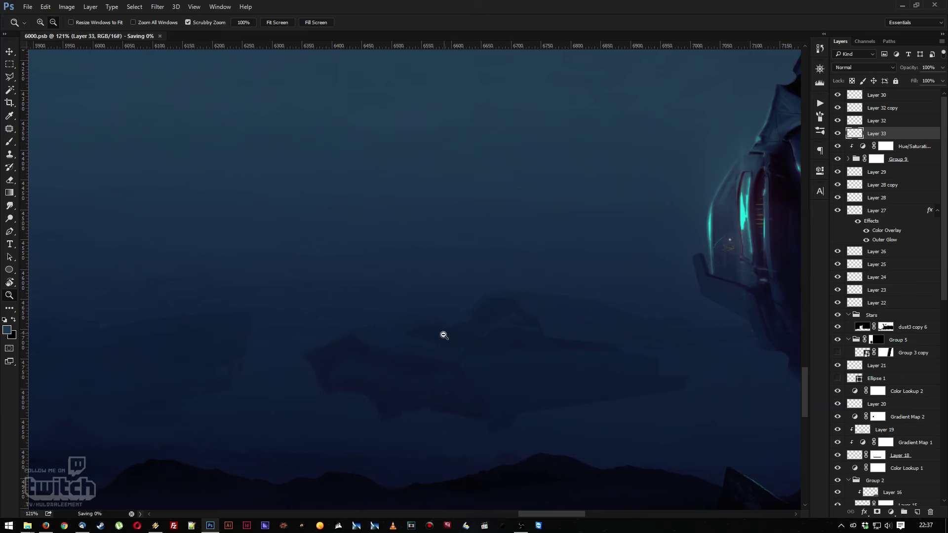
left_click(743, 212)
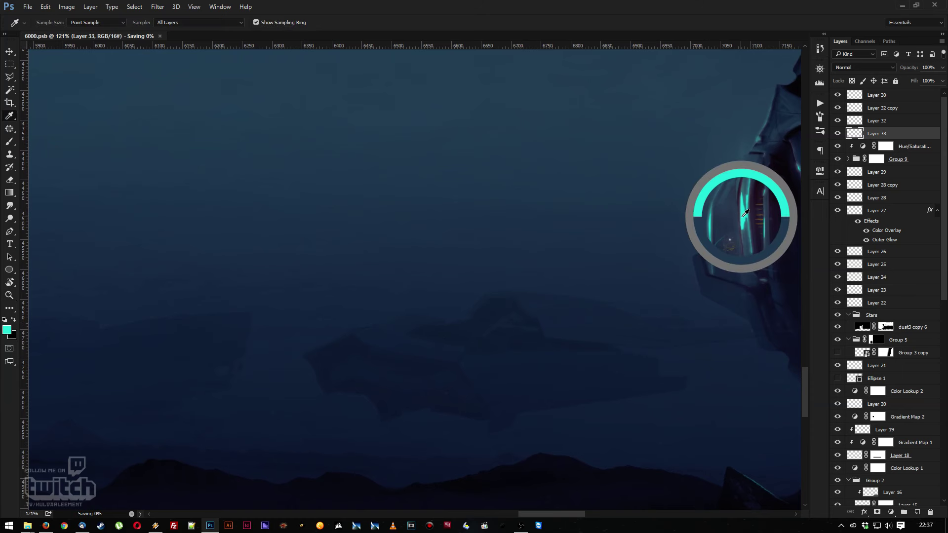
mouse_move(330, 354)
left_mouse_down()
mouse_move(351, 364)
mouse_move(362, 349)
left_mouse_up()
key("b")
right_click(326, 351)
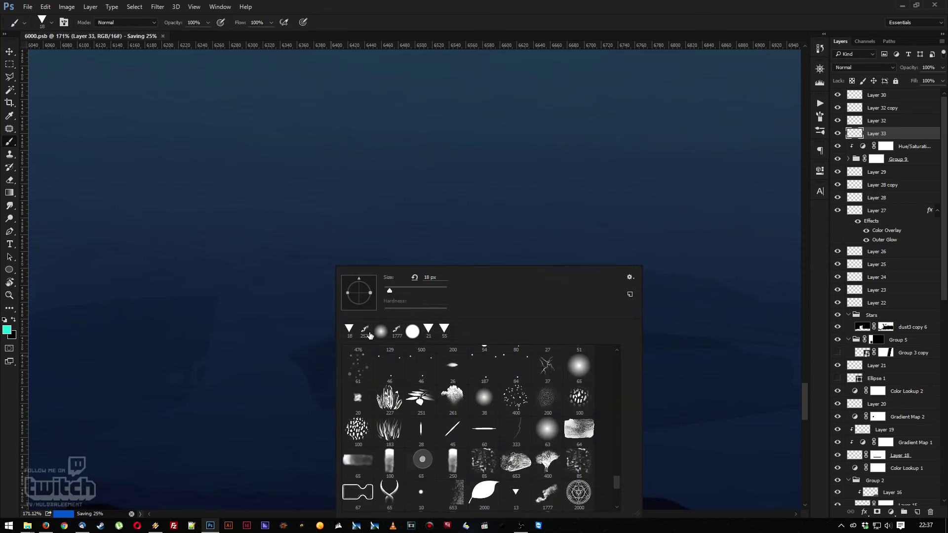
left_click(428, 330)
left_click_drag(386, 292, 377, 294)
key("Return")
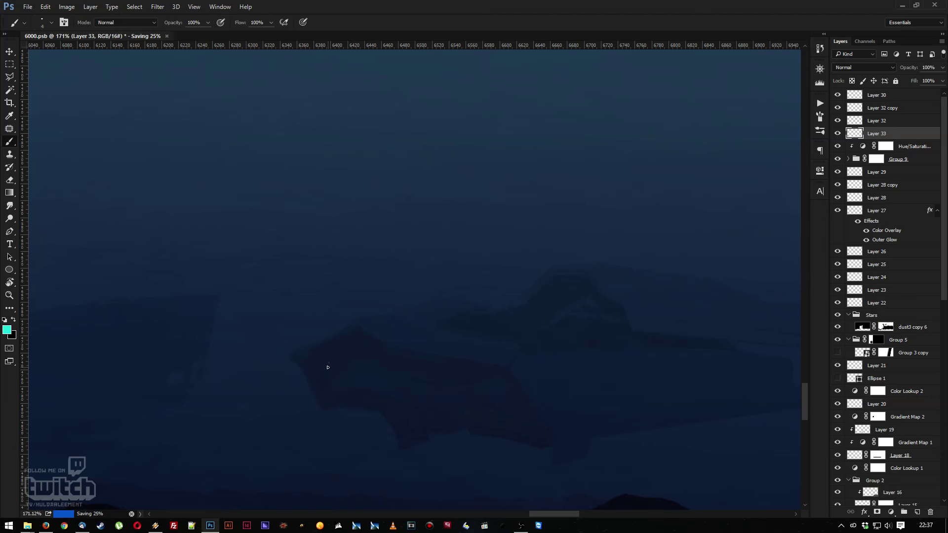
Paint two pairs of small teal oval lights on the front hull of the background ship
left_click_drag(326, 357, 338, 360)
mouse_move(408, 368)
left_mouse_down()
mouse_move(410, 360)
mouse_move(432, 373)
left_mouse_up()
key("z")
mouse_move(425, 313)
left_mouse_down()
mouse_move(326, 213)
mouse_move(445, 300)
left_mouse_up()
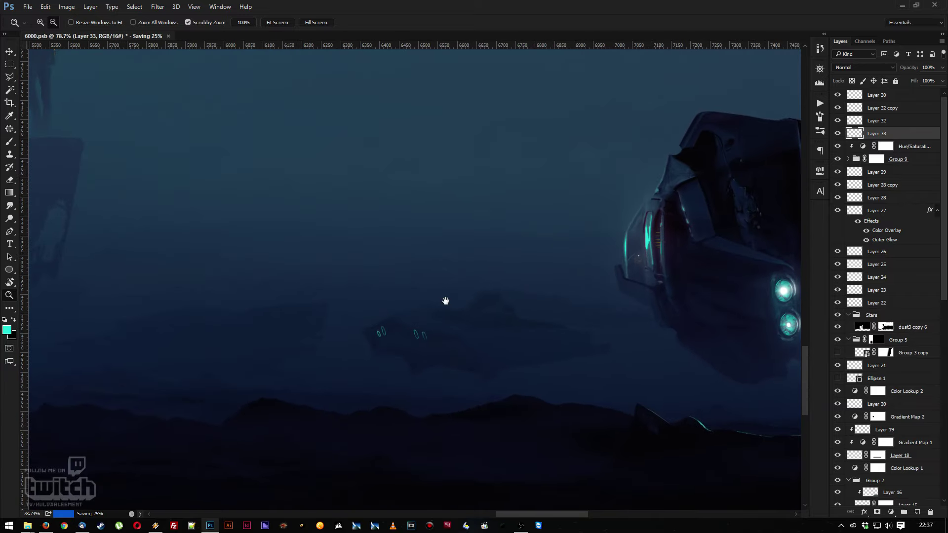
Paint tiny teal window lights on the background ship's raised tower
left_click_drag(423, 343, 465, 364)
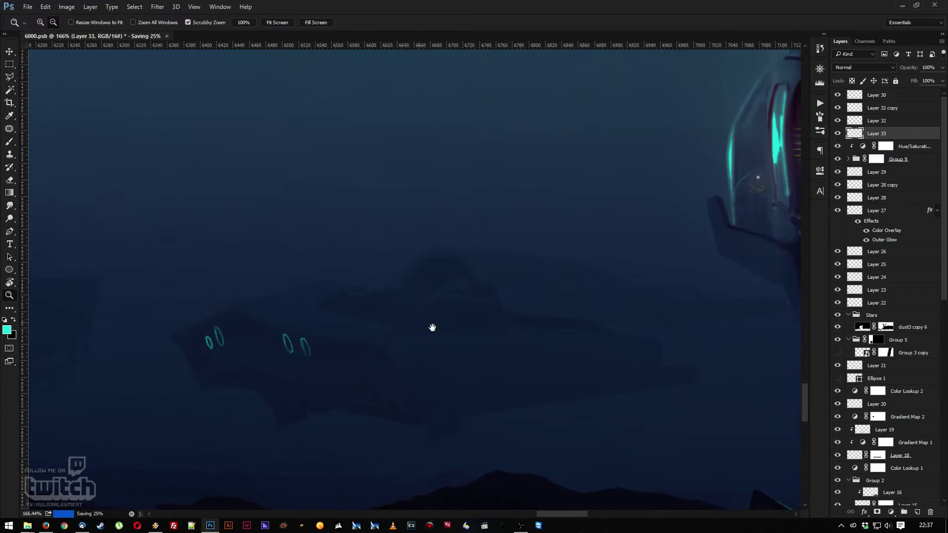
left_click_drag(433, 327, 455, 342)
key("b")
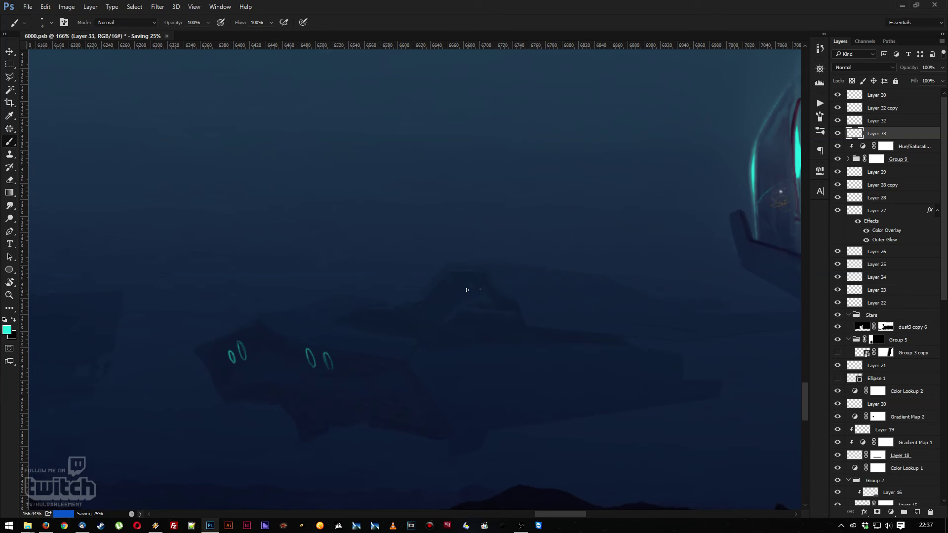
left_click_drag(461, 286, 466, 288)
On a new layer above the lights, paint thin teal rim-light lines along the ship's upper front edge
key("z")
left_click_drag(484, 284, 401, 202)
key("r")
left_click_drag(327, 163, 462, 244)
left_click(915, 513)
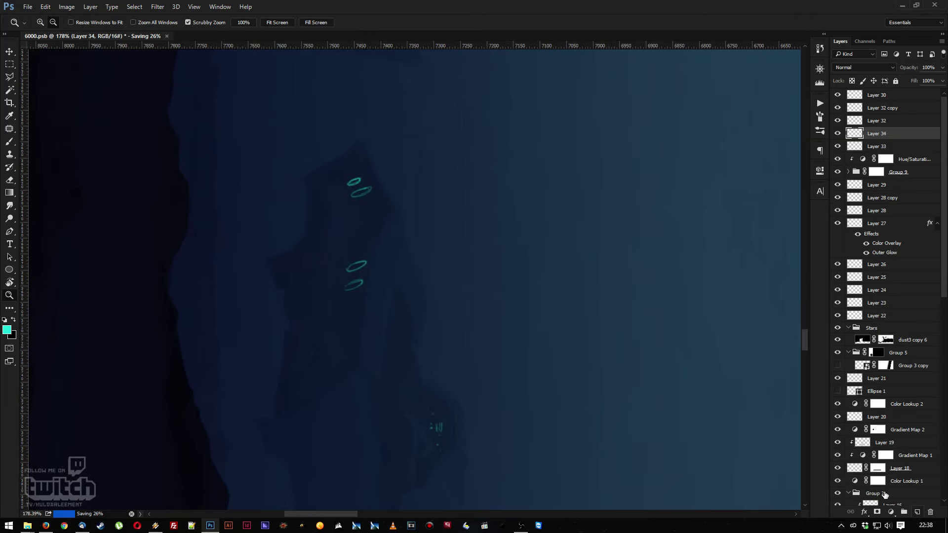
mouse_move(408, 268)
left_mouse_down()
mouse_move(444, 292)
mouse_move(461, 280)
left_mouse_up()
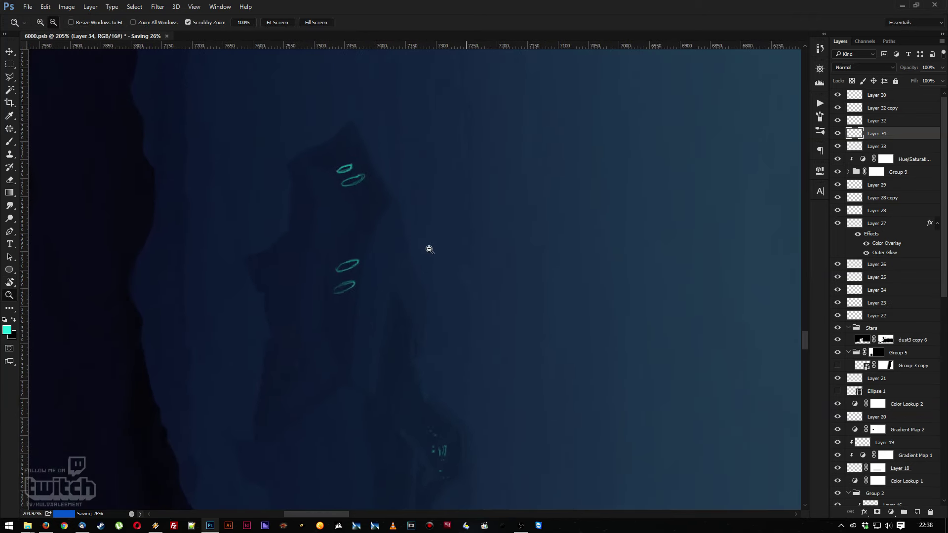
key("b")
left_click_drag(424, 288, 411, 258)
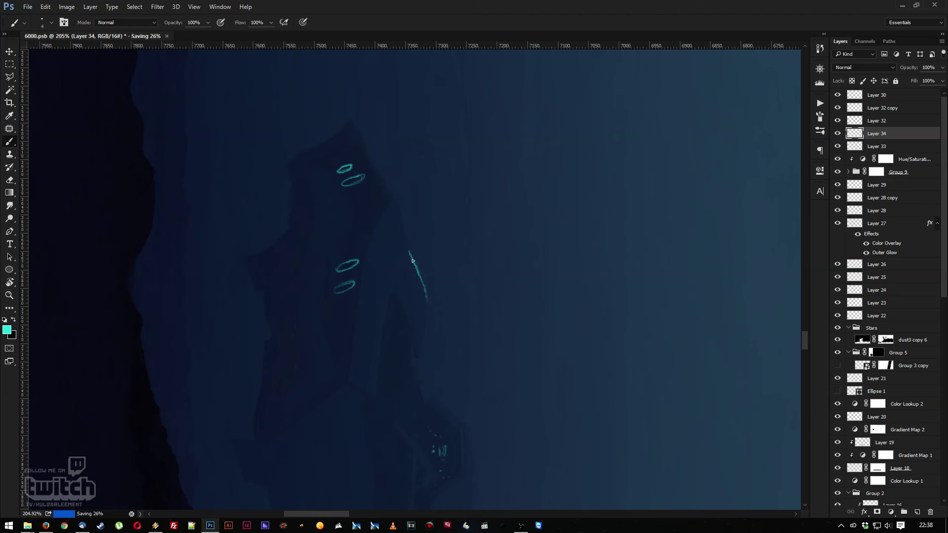
mouse_move(394, 195)
left_mouse_down()
mouse_move(368, 148)
mouse_move(378, 171)
mouse_move(364, 143)
left_mouse_up()
Set the rim-light layer, Layer 34, to Soft Light blending at 35% opacity
key("z")
mouse_move(423, 173)
left_mouse_down()
mouse_move(324, 88)
mouse_move(402, 165)
mouse_move(392, 156)
mouse_move(216, 194)
mouse_move(345, 377)
mouse_move(387, 362)
mouse_move(352, 233)
mouse_move(381, 243)
left_mouse_up()
key("r")
left_click(848, 69)
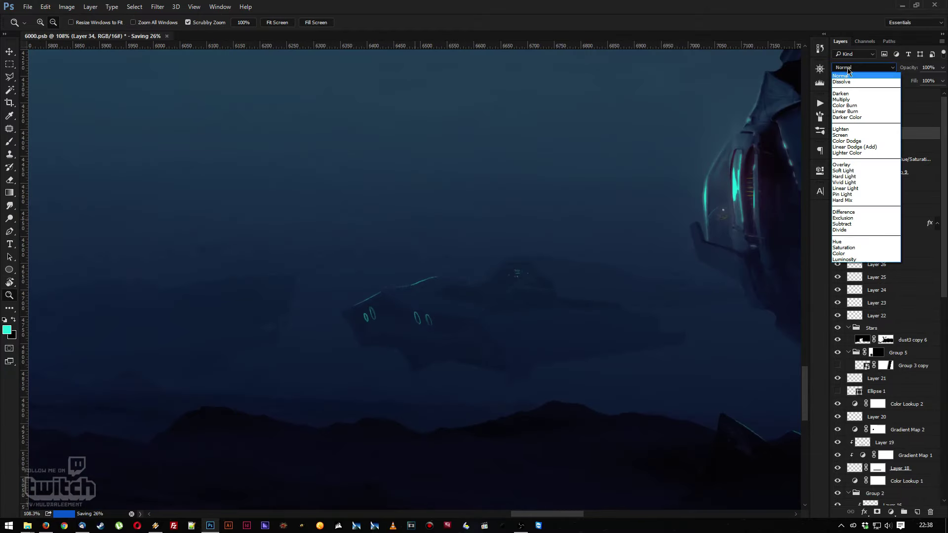
left_click(854, 147)
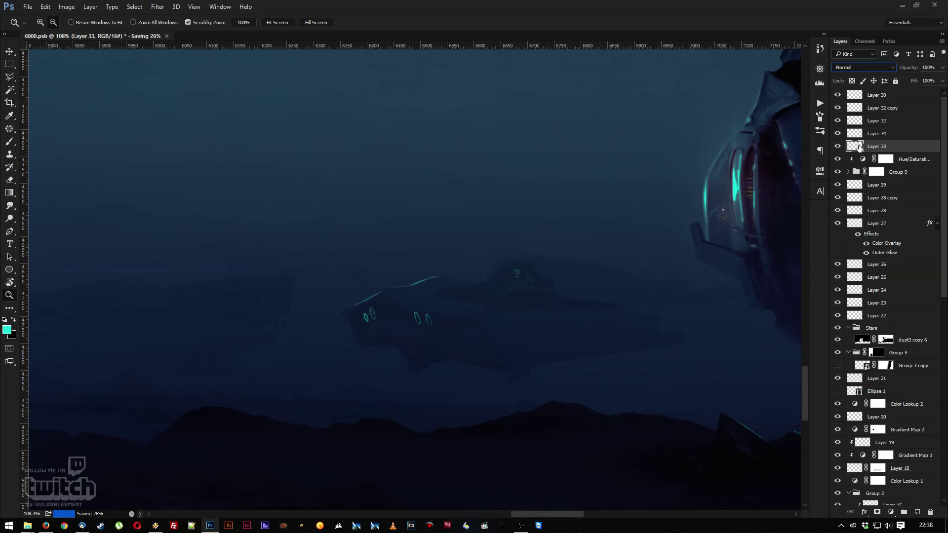
left_click(876, 135)
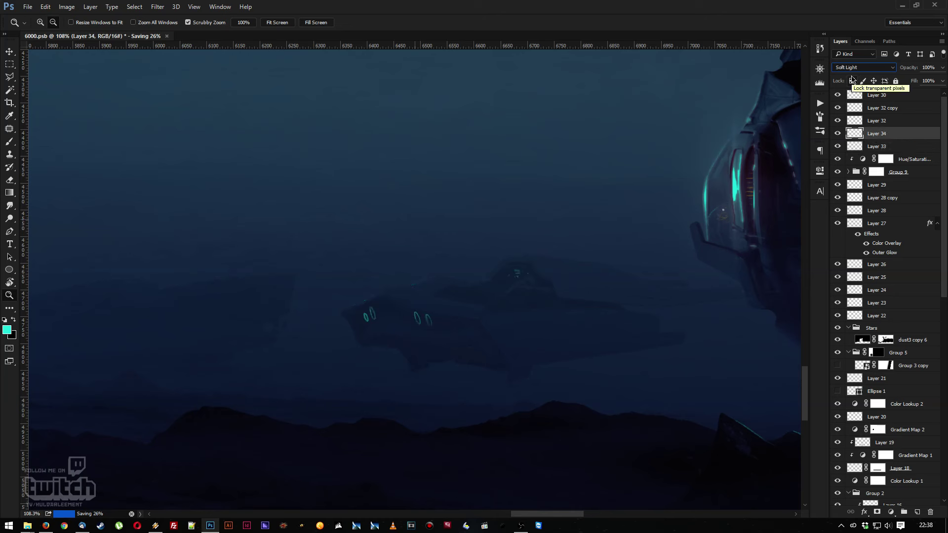
left_click(942, 80)
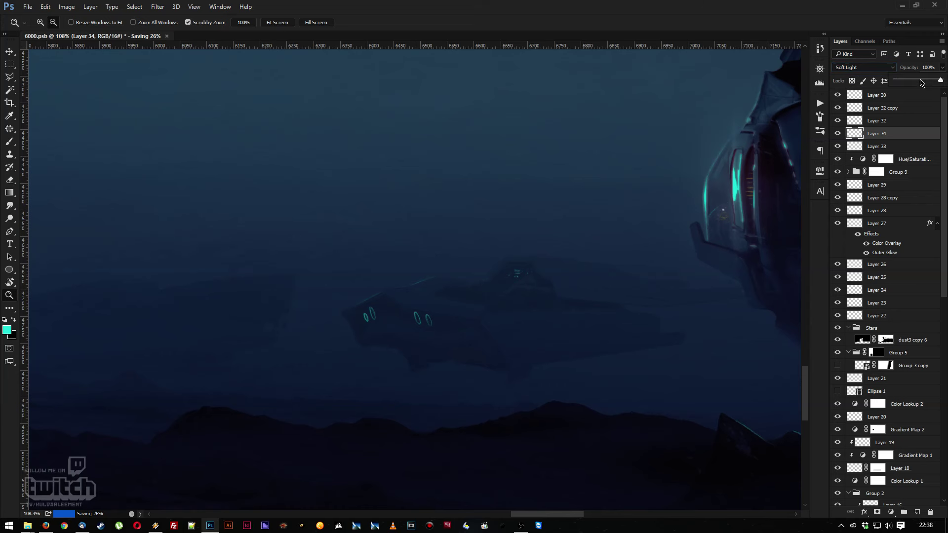
left_click_drag(921, 83, 912, 83)
Paint a faint teal highlight along the sloping front edge of the ship's tower on Layer 34
left_click_drag(494, 275, 520, 275)
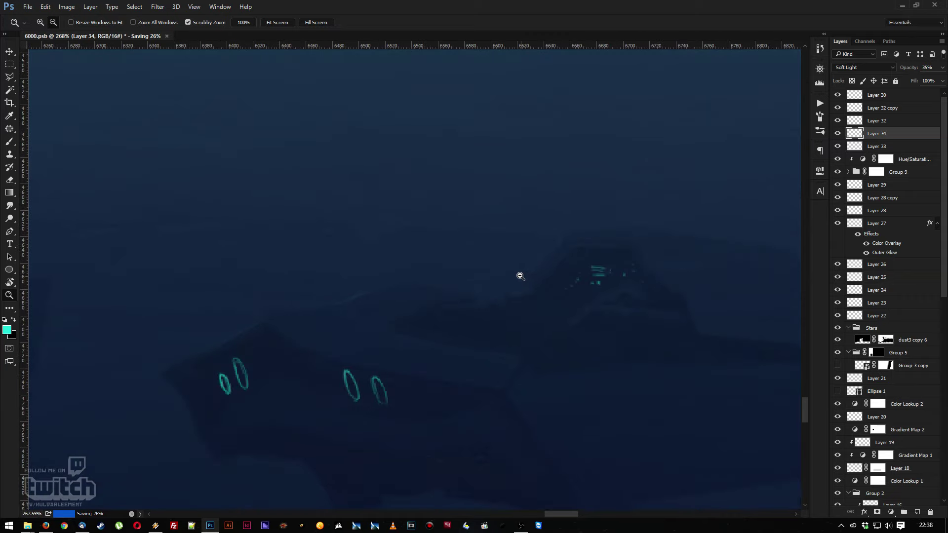
key("b")
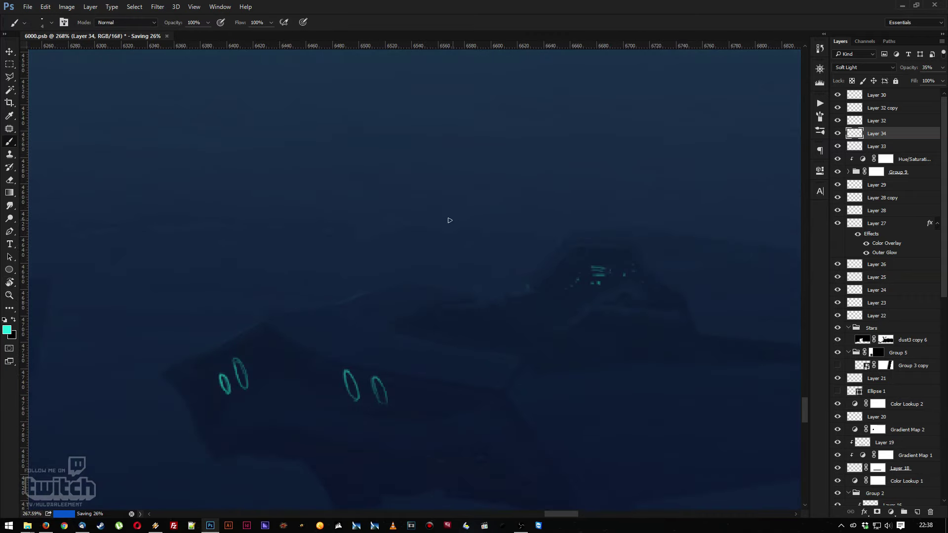
key("r")
mouse_move(449, 220)
left_mouse_down()
mouse_move(484, 257)
mouse_move(520, 339)
left_mouse_up()
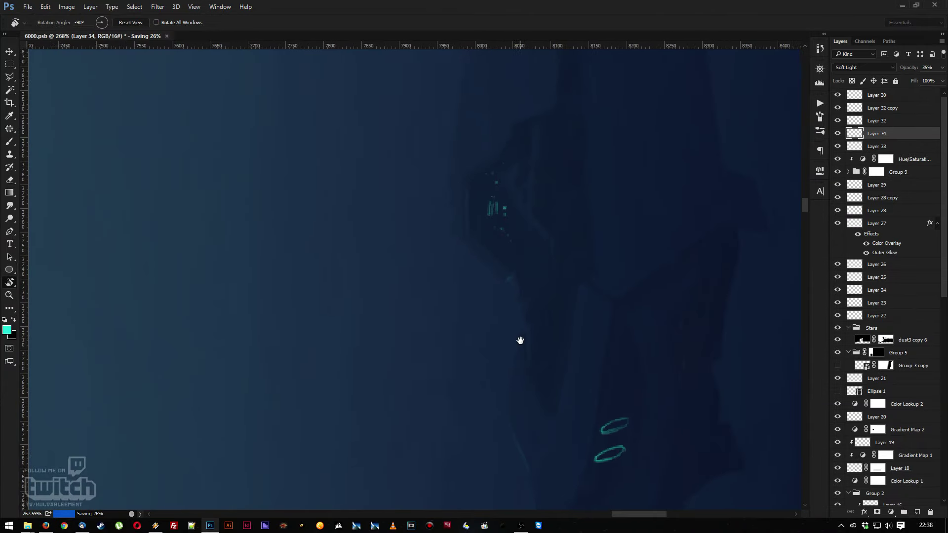
key("b")
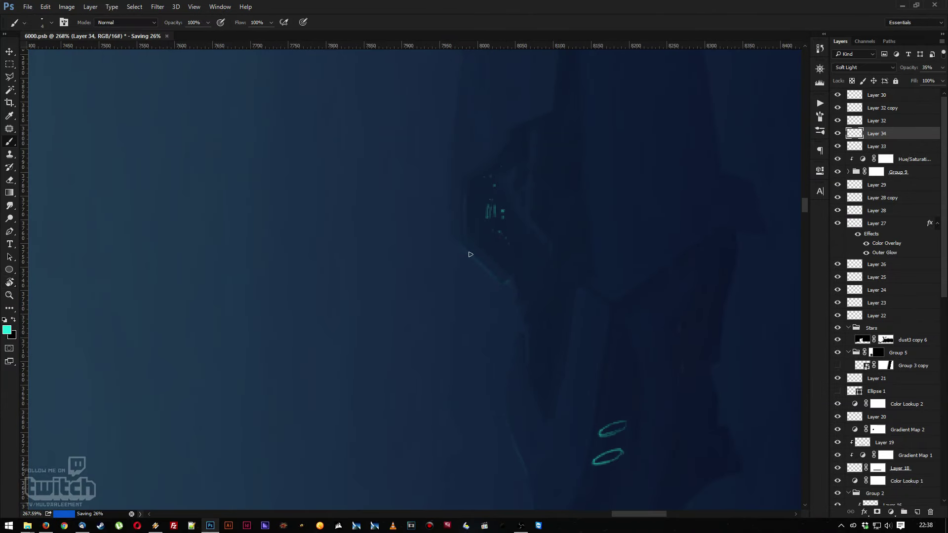
Extend the faint teal highlight along the top edge of the ship's tower
key("r")
mouse_move(360, 178)
left_mouse_down()
mouse_move(565, 194)
mouse_move(488, 296)
left_mouse_up()
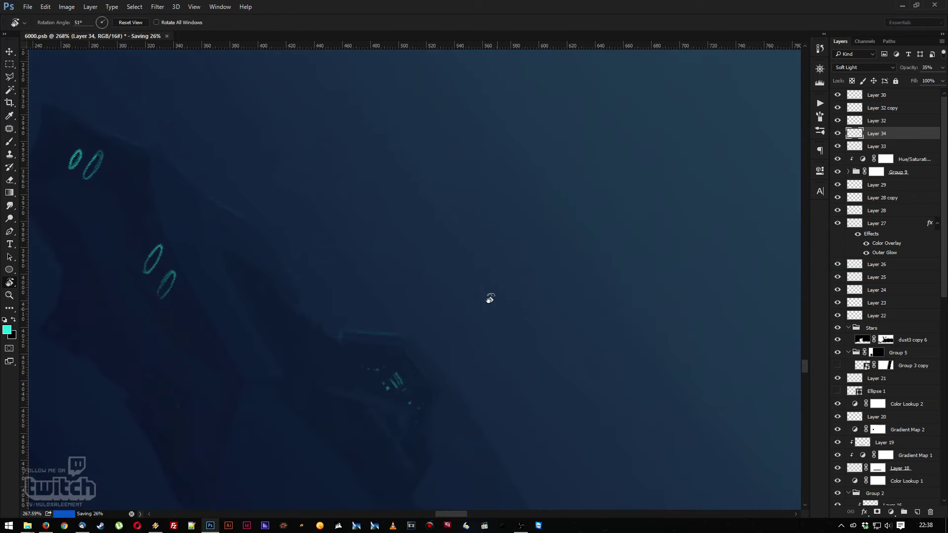
key("b")
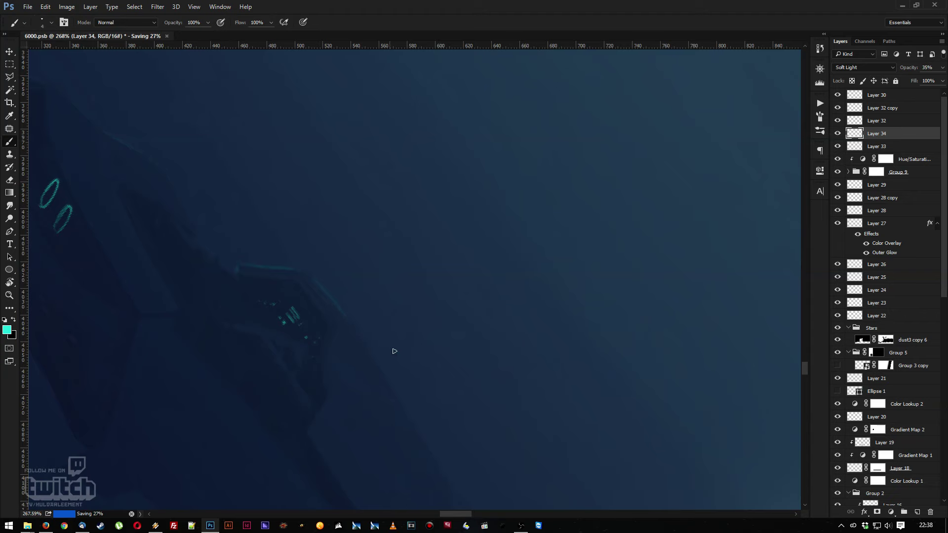
left_click_drag(394, 350, 498, 254)
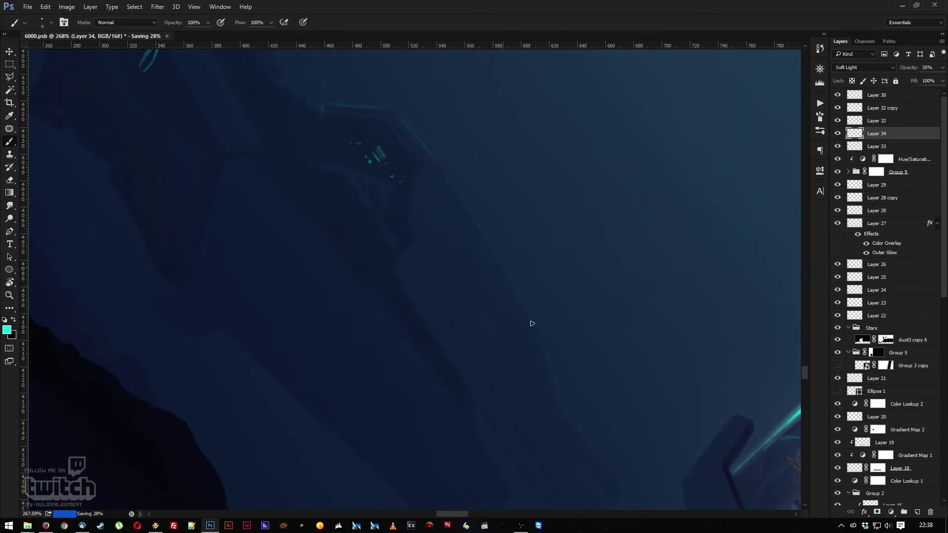
Add faint teal accent lines to the hull edges around the base of the ship's tower
key("z")
left_click_drag(567, 309, 553, 256)
key("b")
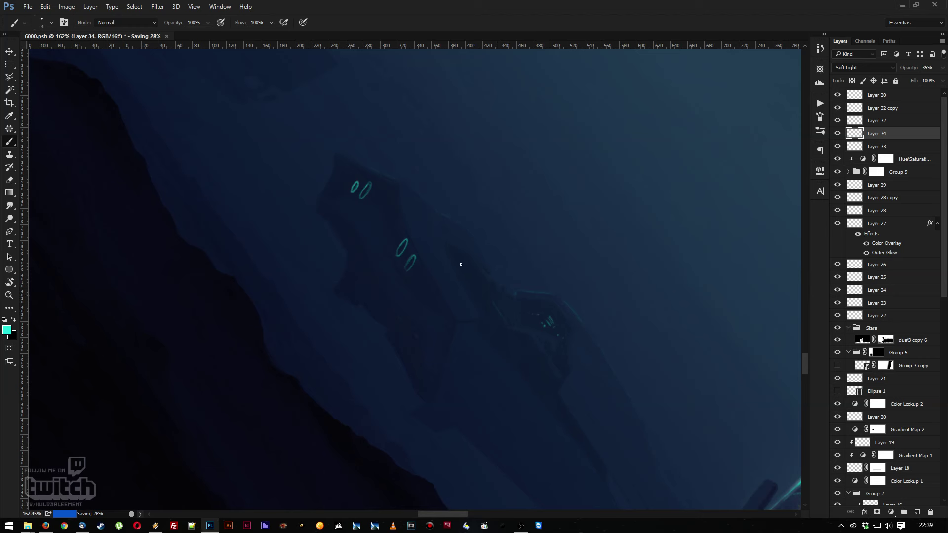
left_click_drag(490, 287, 351, 313)
Straighten the canvas view and examine how the background ship sits within the overall painting
key("r")
key("z")
left_click_drag(508, 185, 443, 232)
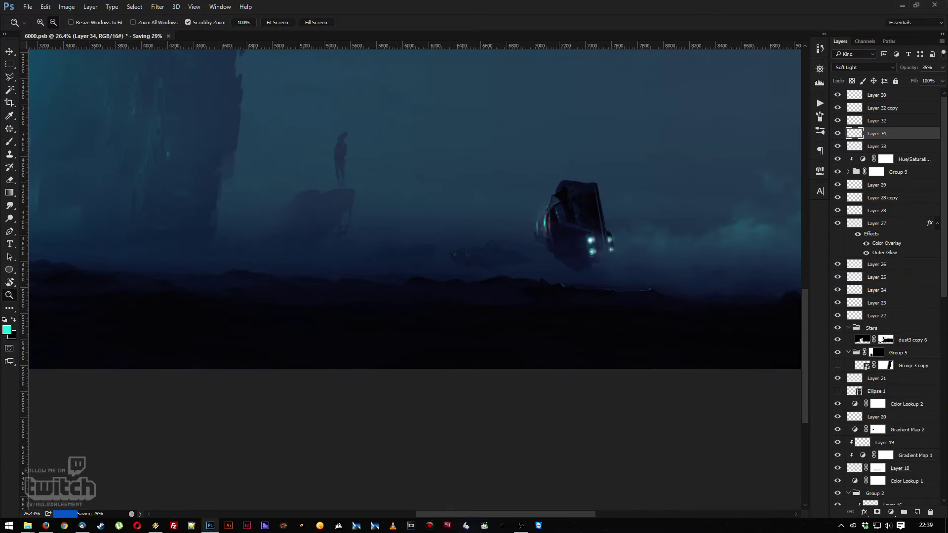
key("alt+Tab")
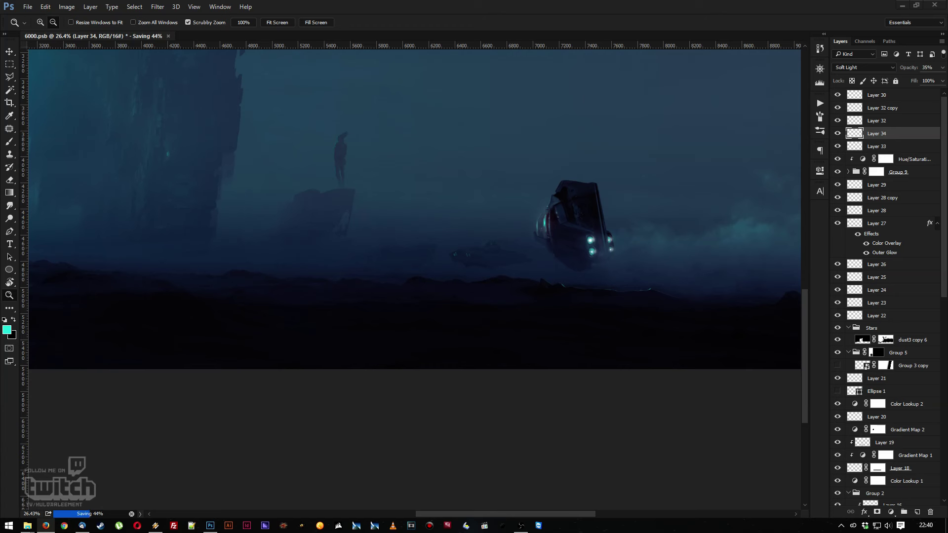
left_click(495, 328)
left_click(288, 342, "alt")
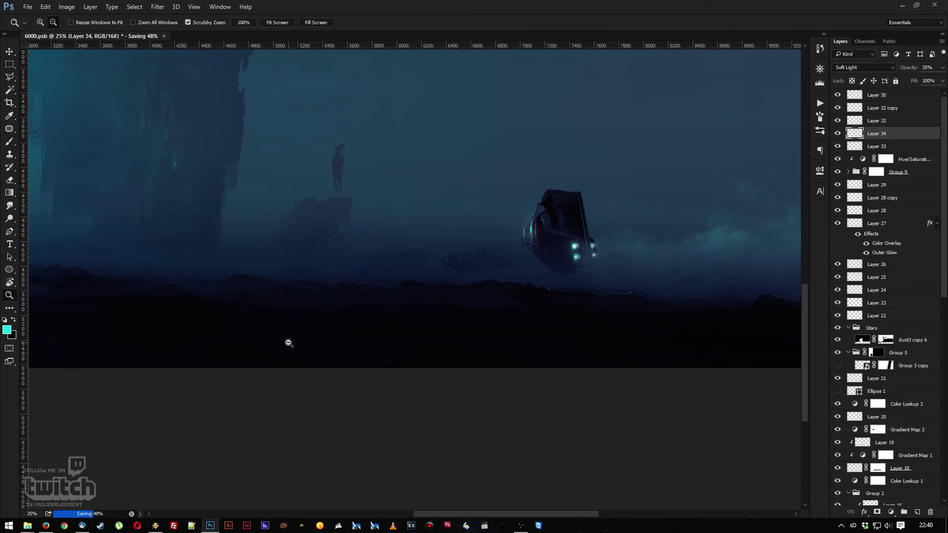
left_click_drag(472, 246, 466, 269)
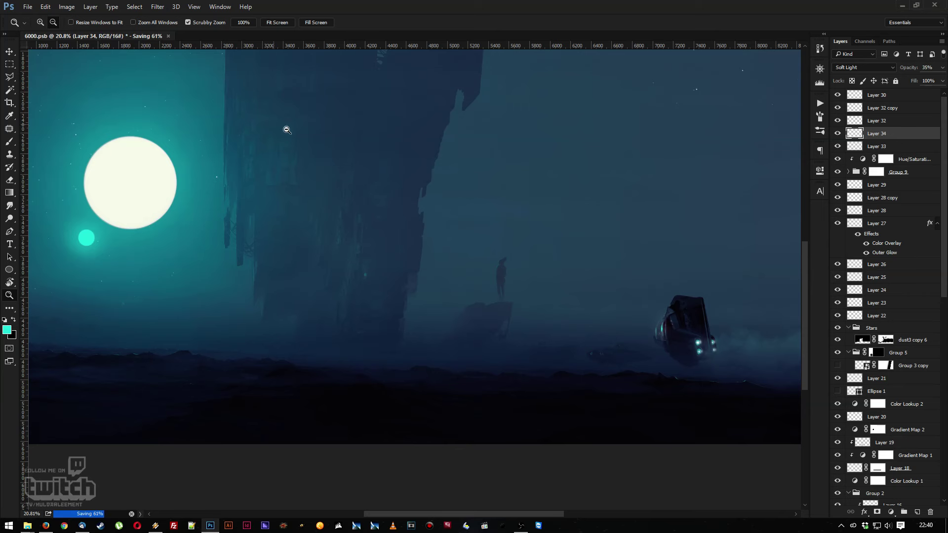
scroll(446, 172, "down", 3)
scroll(478, 186, "up", 4)
scroll(379, 167, "down", 4)
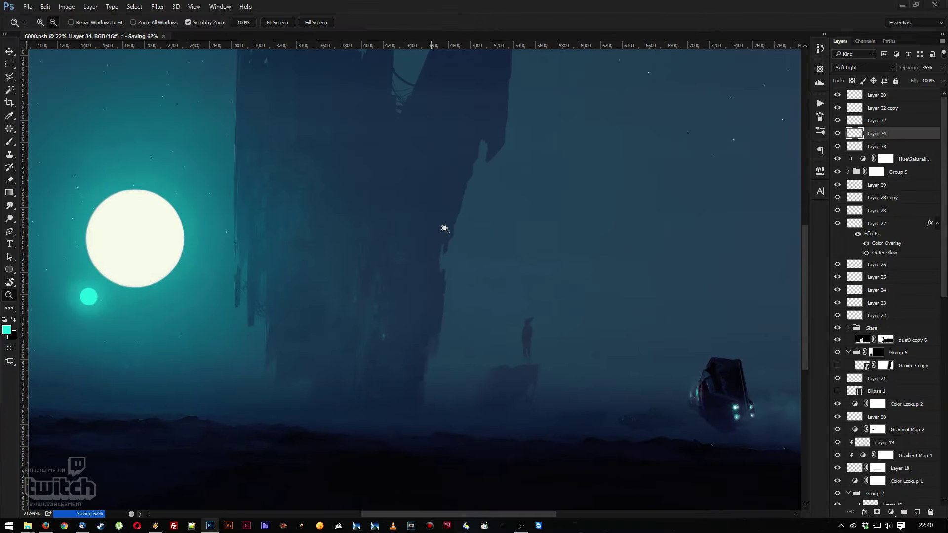
Place the 104_0021 image above layer 67_3, scale it to 106.27%, and shift it to cover the canvas's right part
scroll(417, 220, "up", 2)
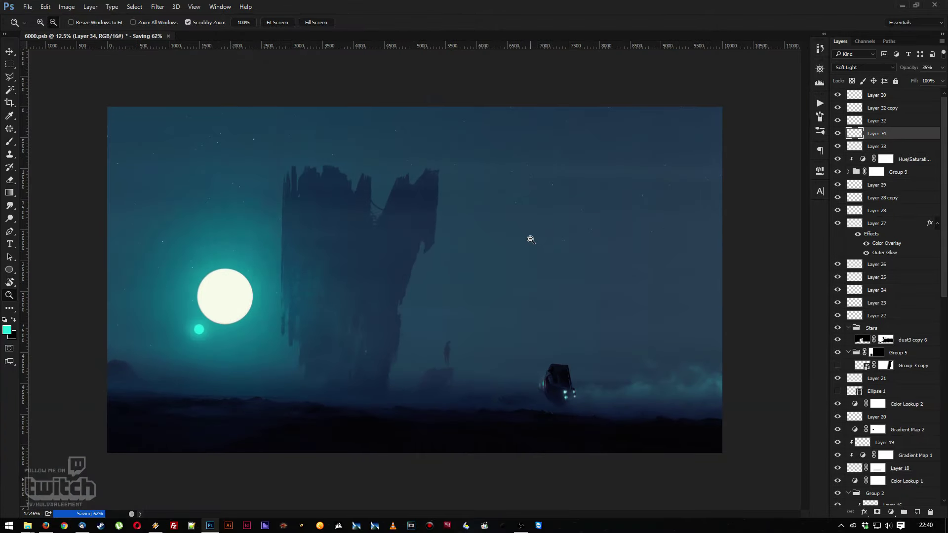
scroll(888, 297, "down", 10)
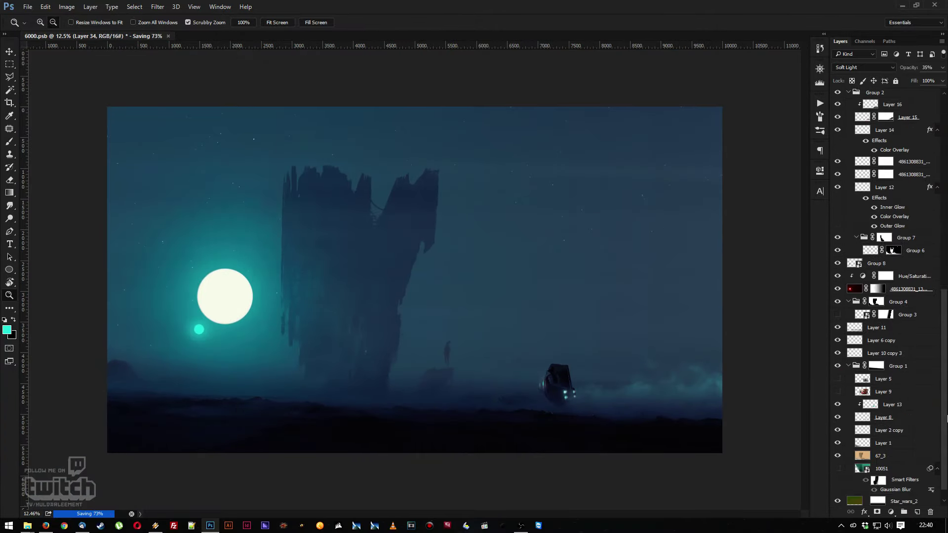
left_click(880, 441)
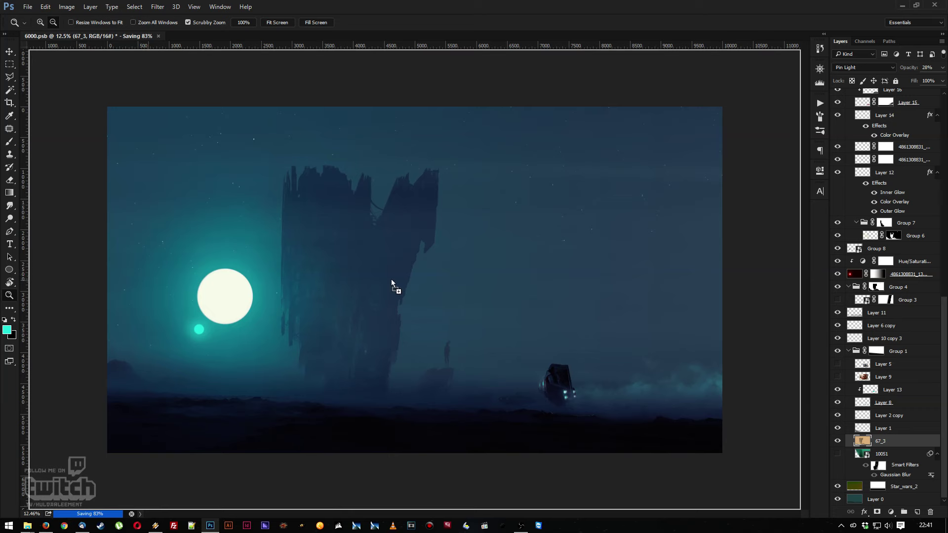
key("ctrl+t")
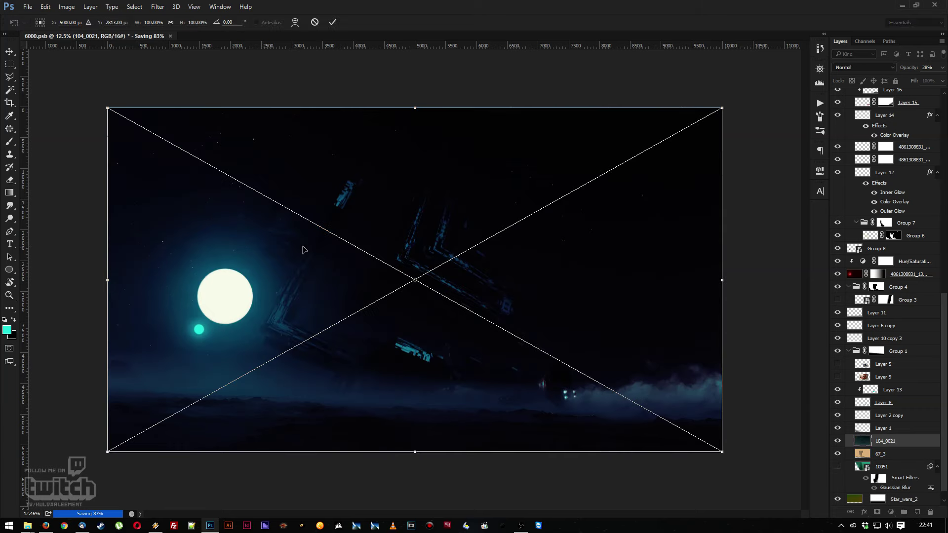
left_click_drag(276, 247, 255, 243)
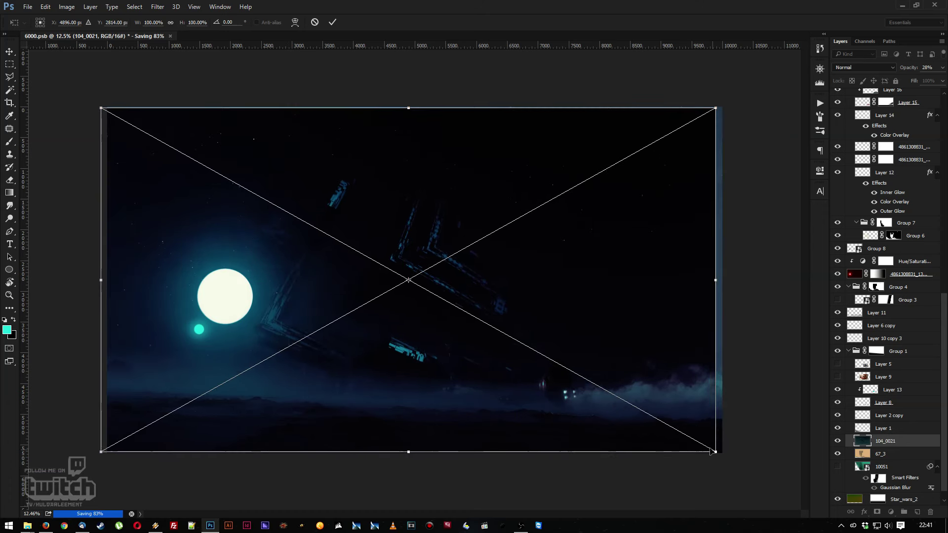
left_click_drag(715, 451, 750, 477)
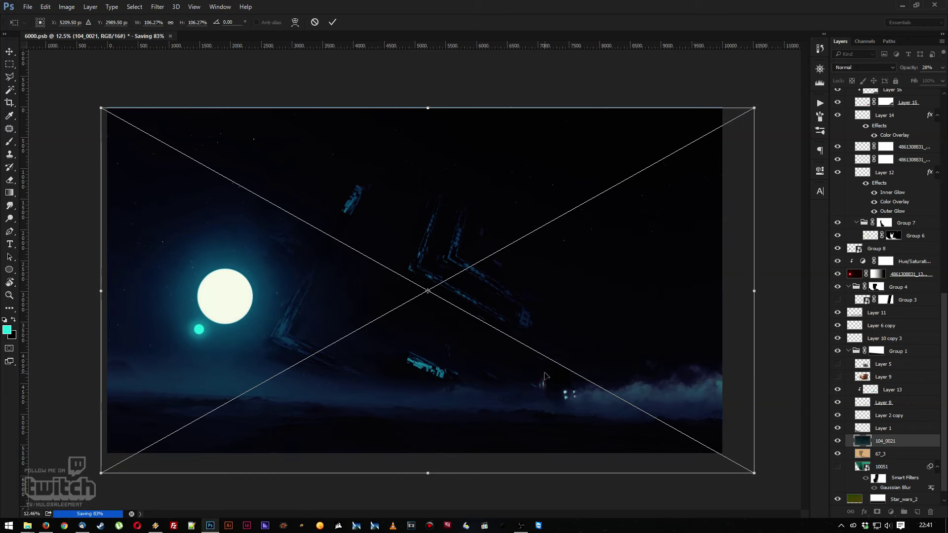
left_click_drag(326, 332, 571, 319)
key("alt+shift+z")
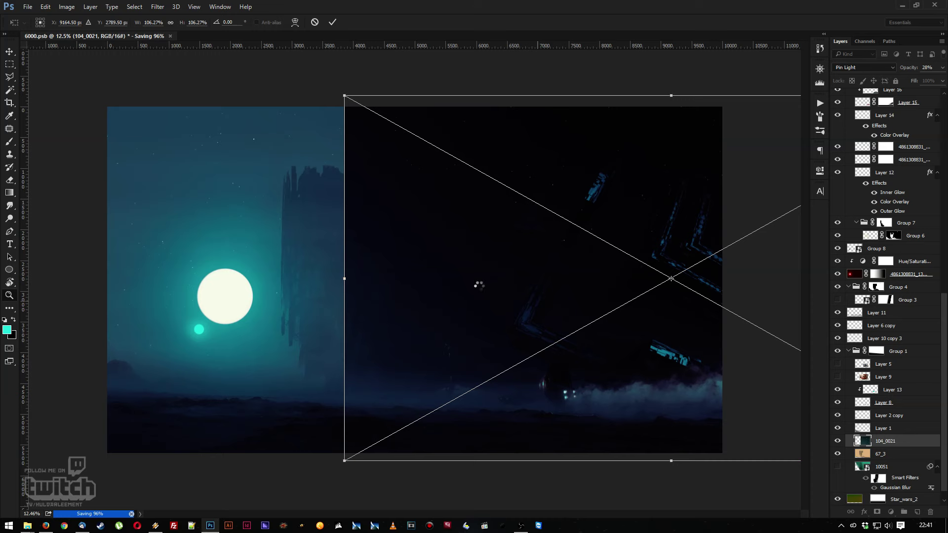
key("Return")
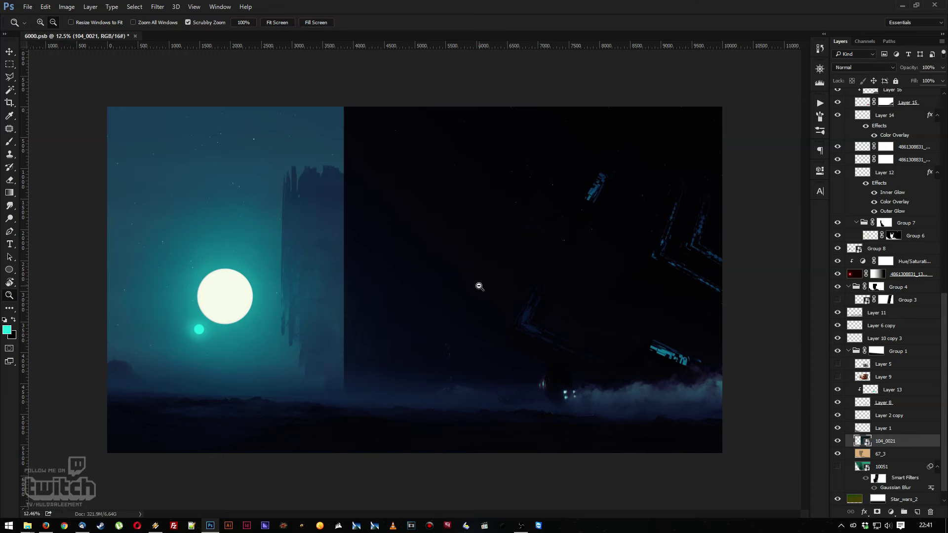
Rasterize the 104_0021 layer and stretch a strip of its left edge over the uncovered part of the canvas
key("ctrl+alt+2")
key("Return")
key("ctrl+d")
key("m")
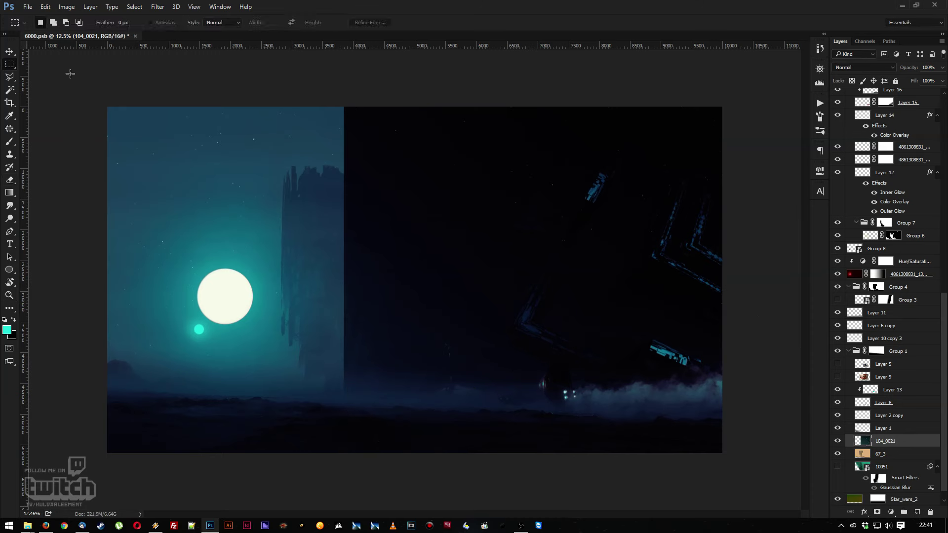
left_click_drag(332, 106, 406, 447)
key("ctrl+t")
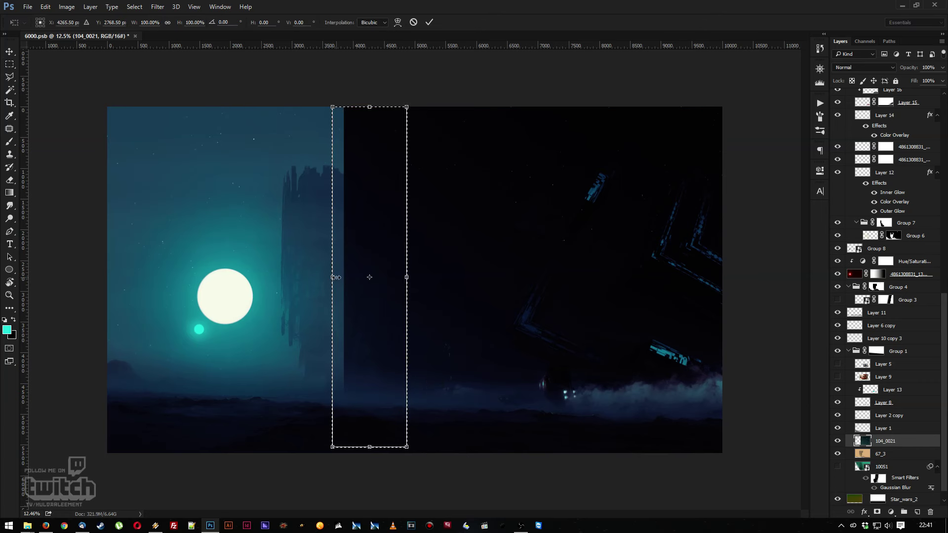
left_click_drag(335, 278, 30, 277)
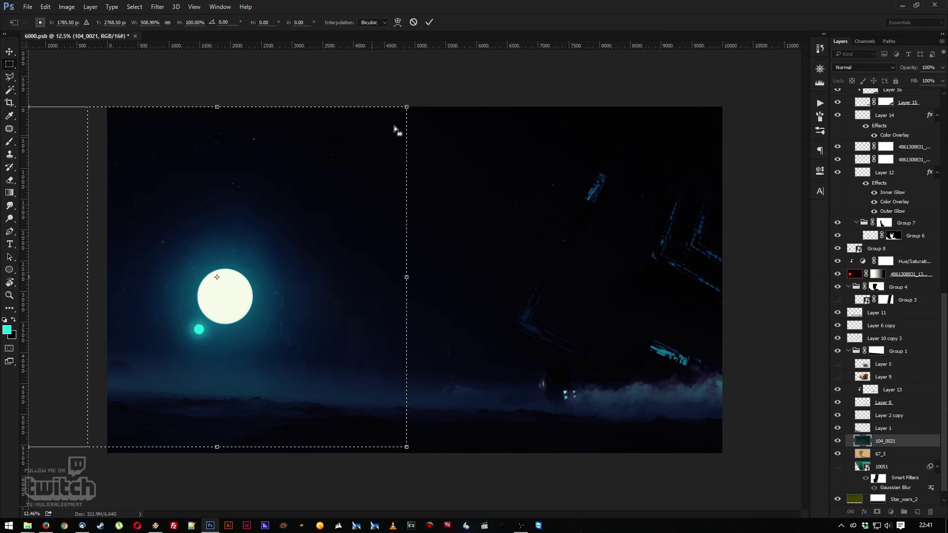
key("Return")
key("ctrl+d")
Try several blend modes on the 104_0021 layer and settle on Soft Light
left_click(843, 69)
scroll(843, 69, "down", 2)
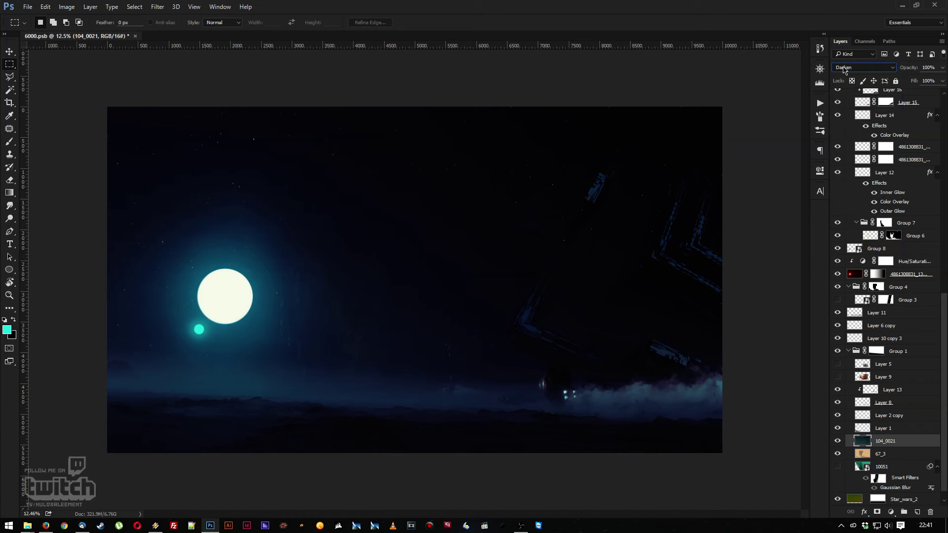
scroll(844, 69, "down", 3)
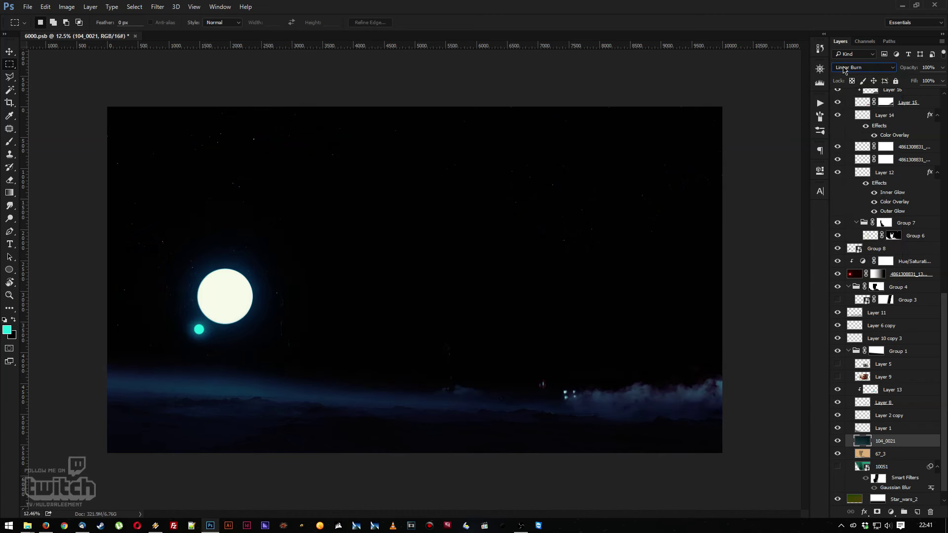
scroll(844, 70, "down", 3)
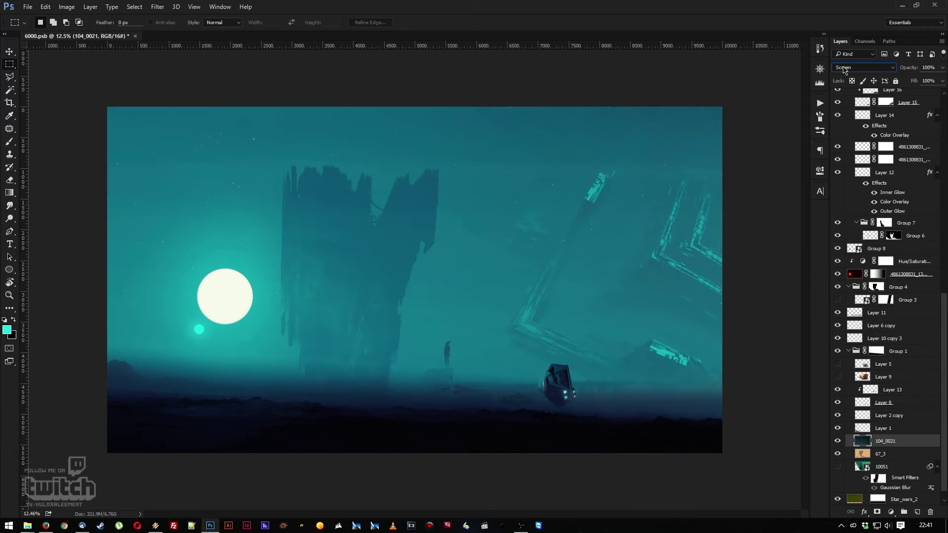
scroll(844, 70, "down", 6)
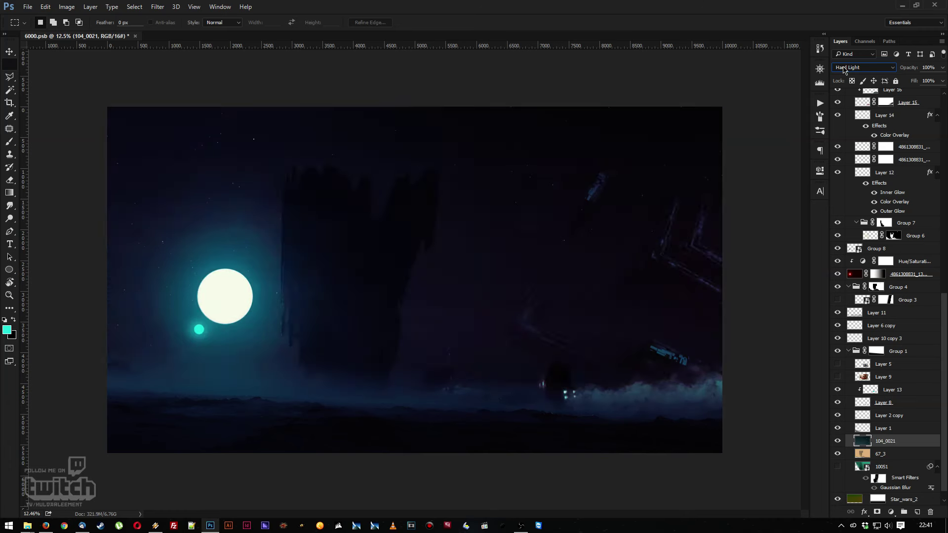
scroll(844, 70, "up", 1)
Open Levels for the 104_0021 layer, raise the midtone input to 1.74, and move the dialog clear of the artwork
key("i")
key("ctrl+l")
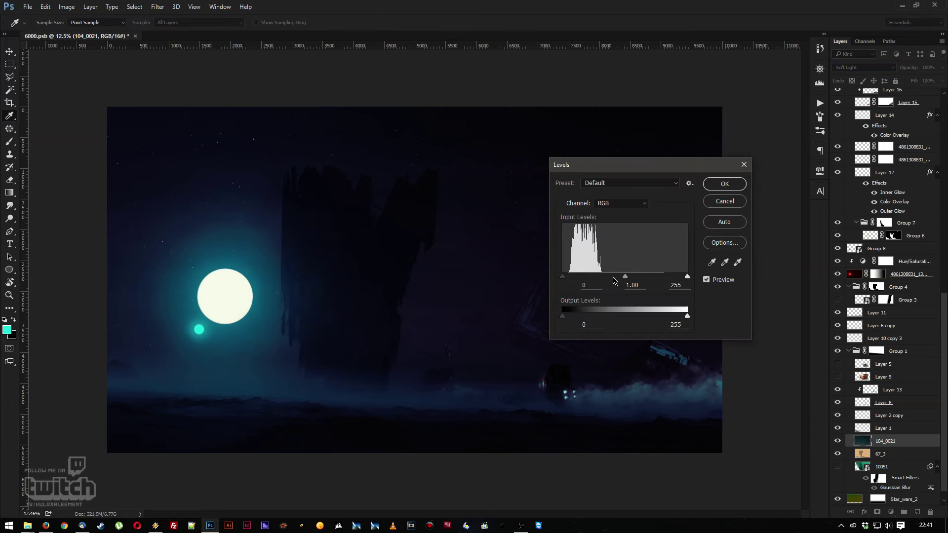
left_click_drag(624, 277, 600, 279)
left_click_drag(596, 163, 200, 79)
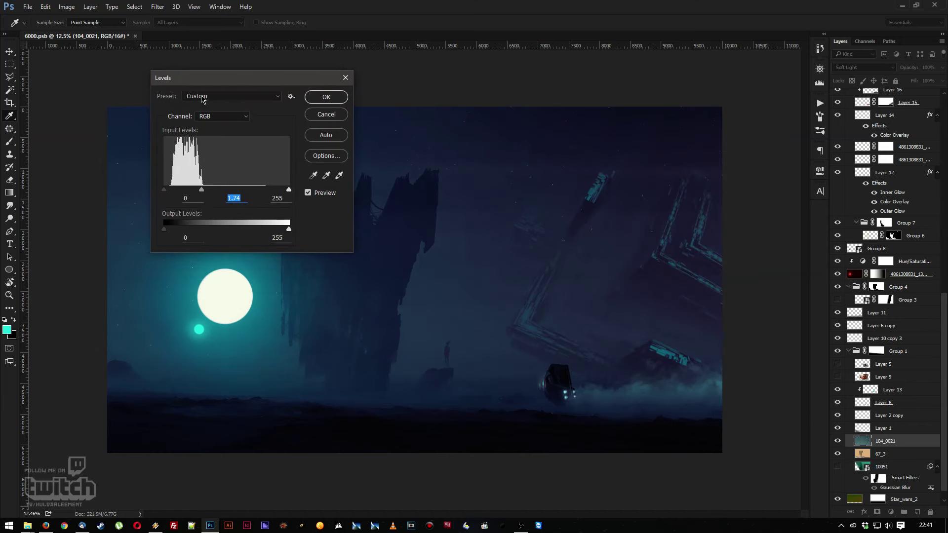
left_click(46, 525)
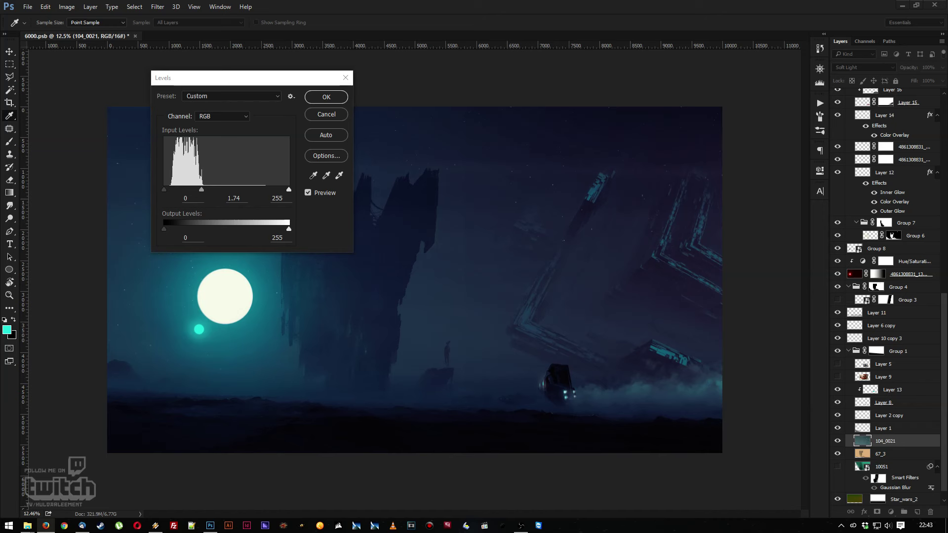
Brighten the 104_0021 layer by lowering the white input level in Levels and apply the adjustment
left_click(285, 189)
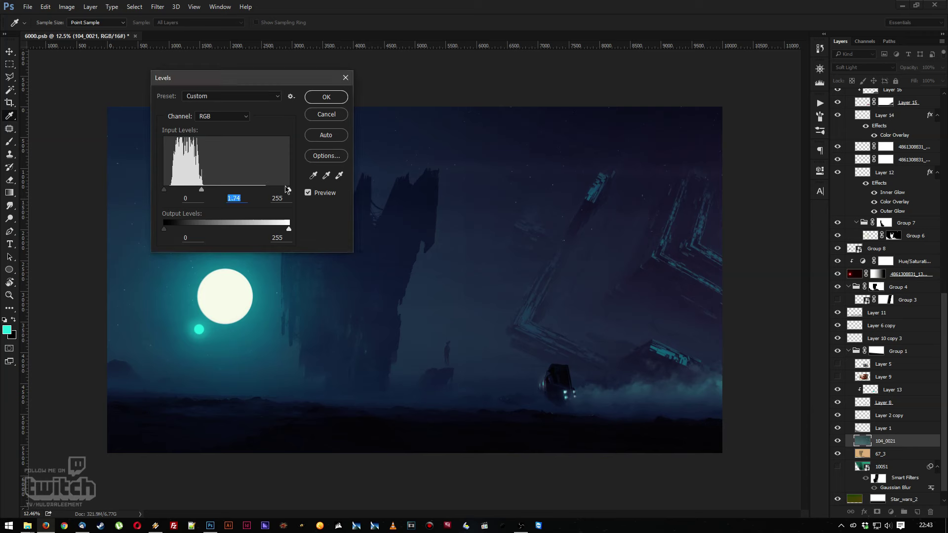
left_click_drag(286, 189, 202, 195)
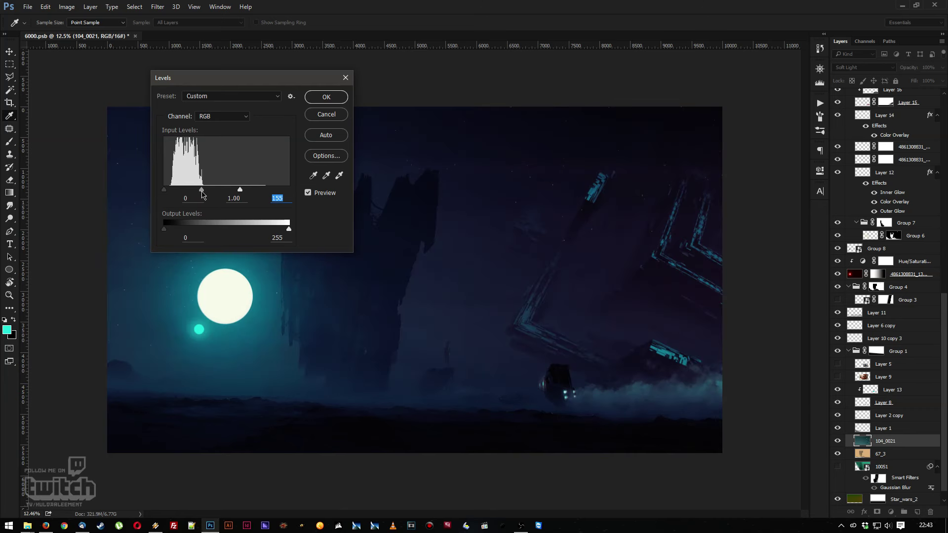
left_click_drag(240, 189, 216, 190)
key("Return")
key("m")
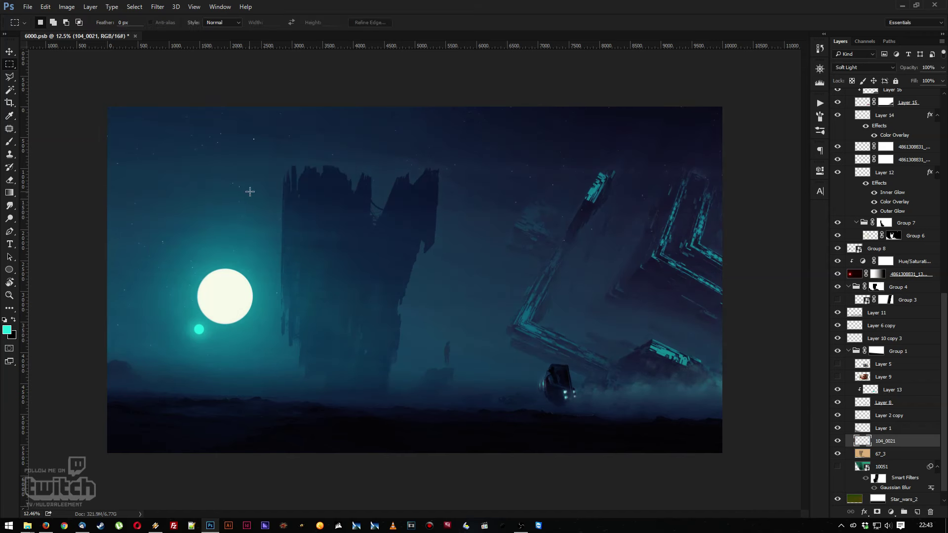
Shift the hue of the 104_0021 layer to -44 with Hue/Saturation
key("ctrl+u")
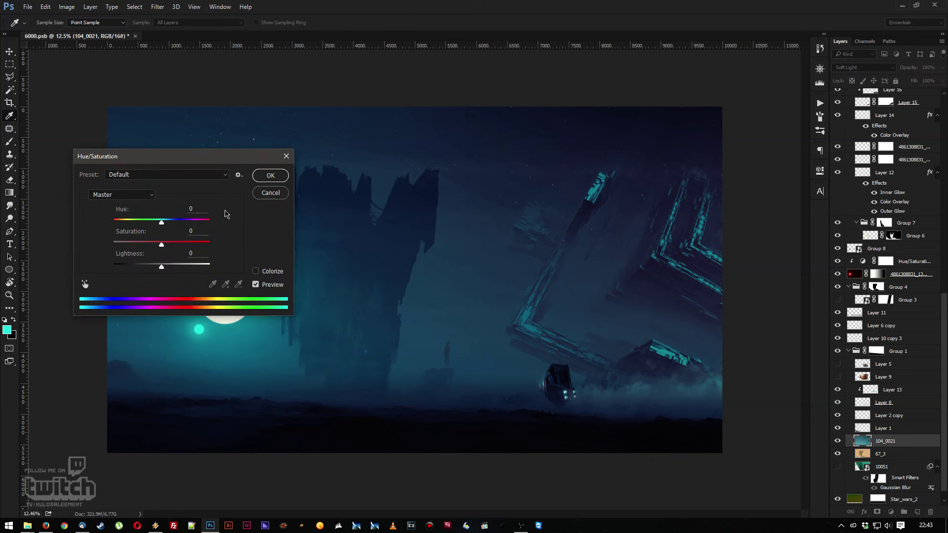
left_click_drag(162, 223, 141, 228)
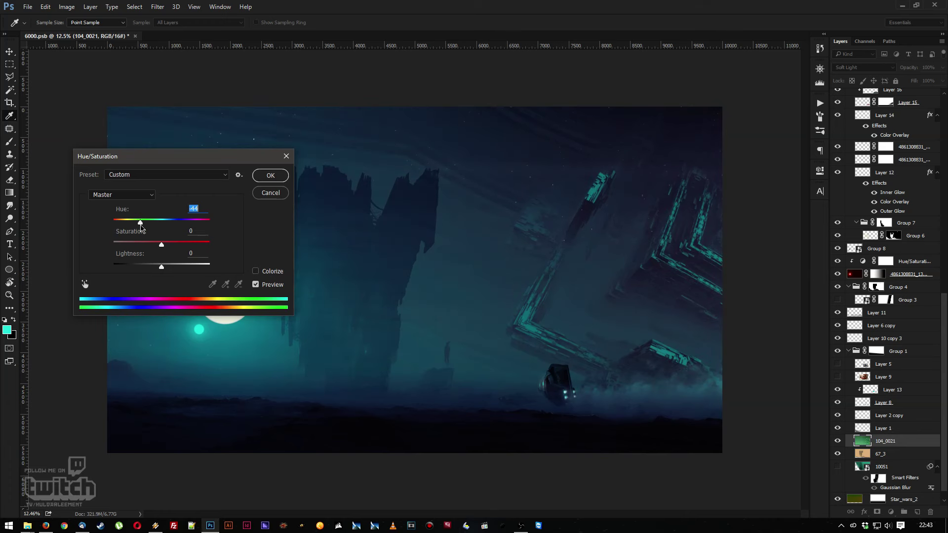
key("Return")
key("m")
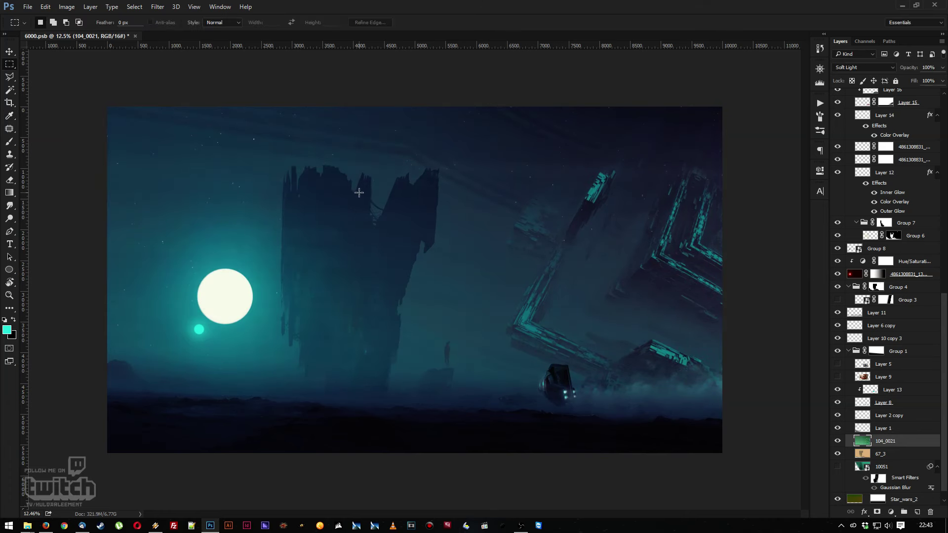
Shift the 104_0021 image left across the canvas and reorder its layer beneath 67_3
key("z")
left_click_drag(404, 197, 385, 190)
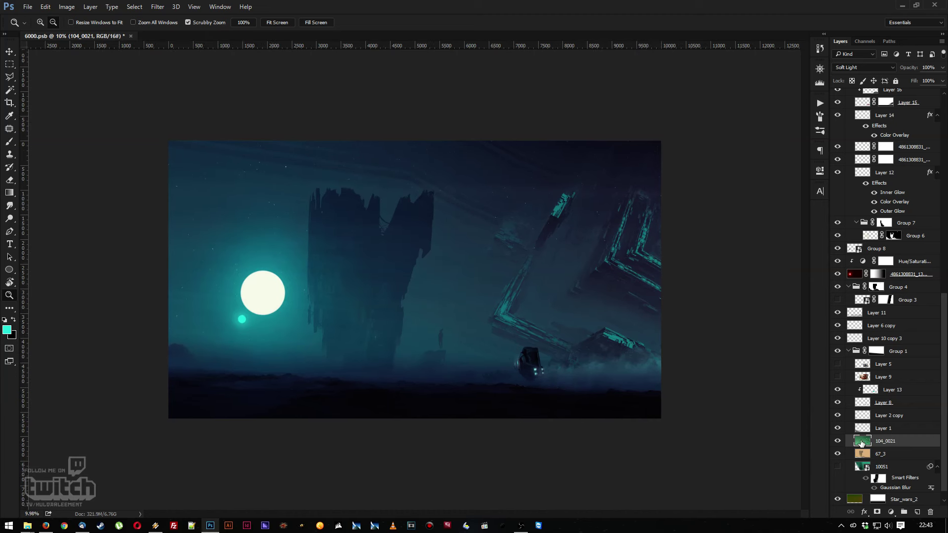
key("v")
left_click_drag(558, 306, 485, 313)
left_click_drag(885, 442, 893, 460)
Flip the 104_0021 image horizontally, then try different rotations and positions over the right half of the canvas
key("ctrl+t")
right_click(546, 277)
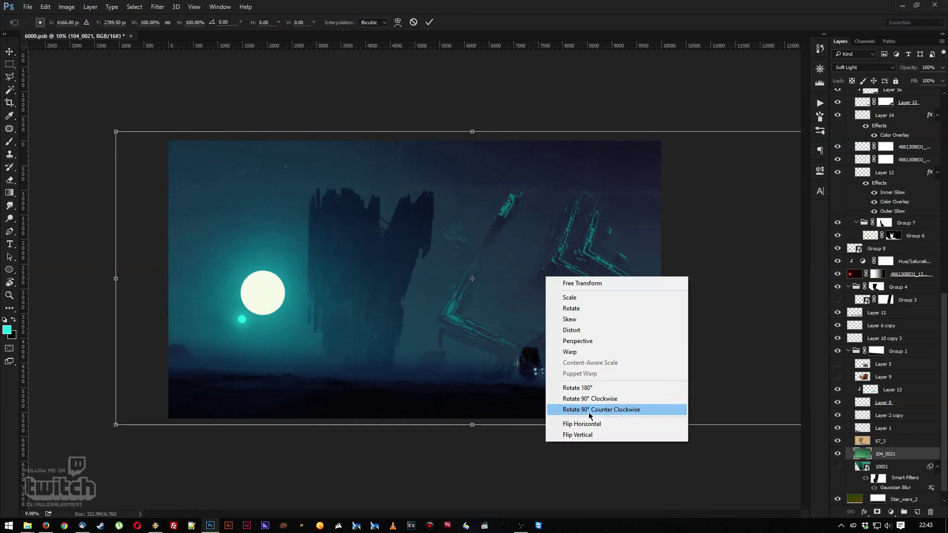
left_click(587, 423)
left_click_drag(396, 293, 570, 302)
left_click_drag(486, 297, 518, 294)
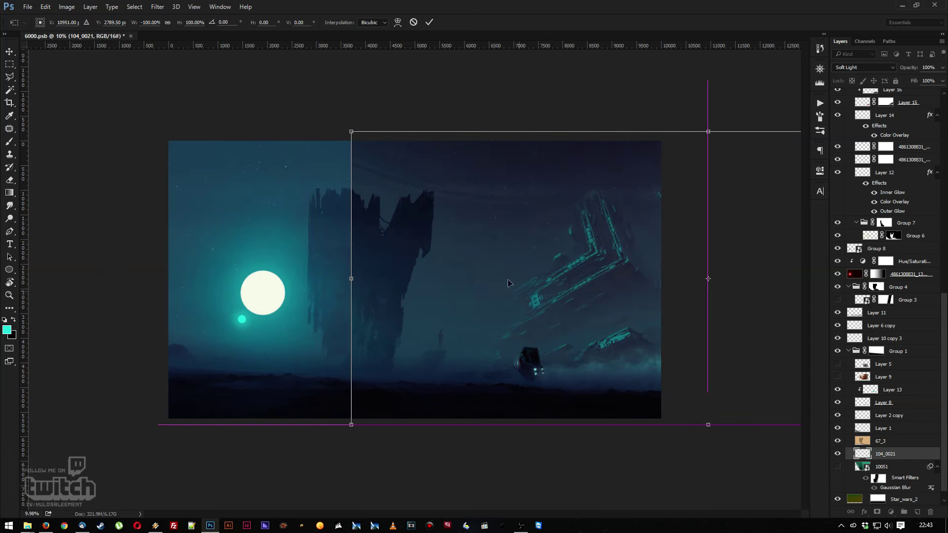
left_click_drag(321, 95, 762, 423)
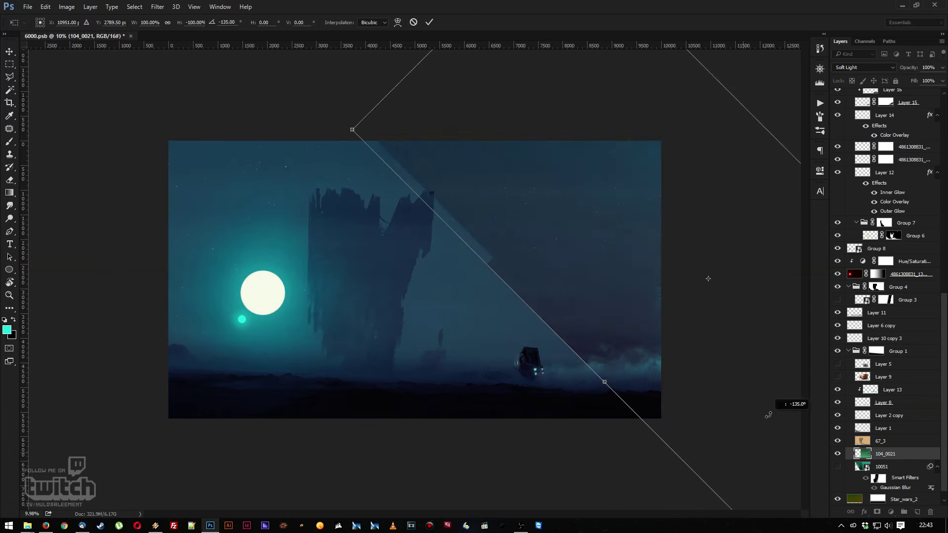
key("ctrl+z")
left_click_drag(562, 289, 352, 287)
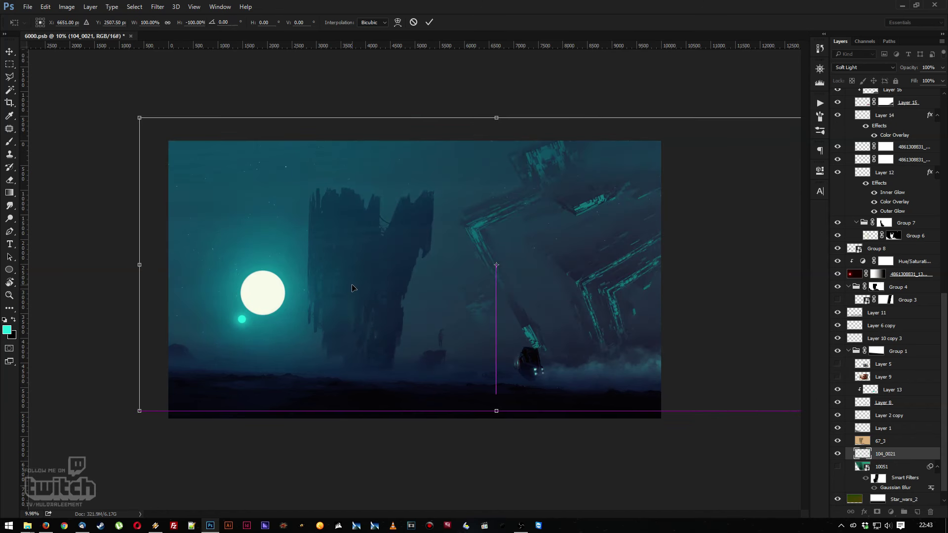
Cancel the transform and delete the 104_0021 layer
key("Escape")
key("Delete")
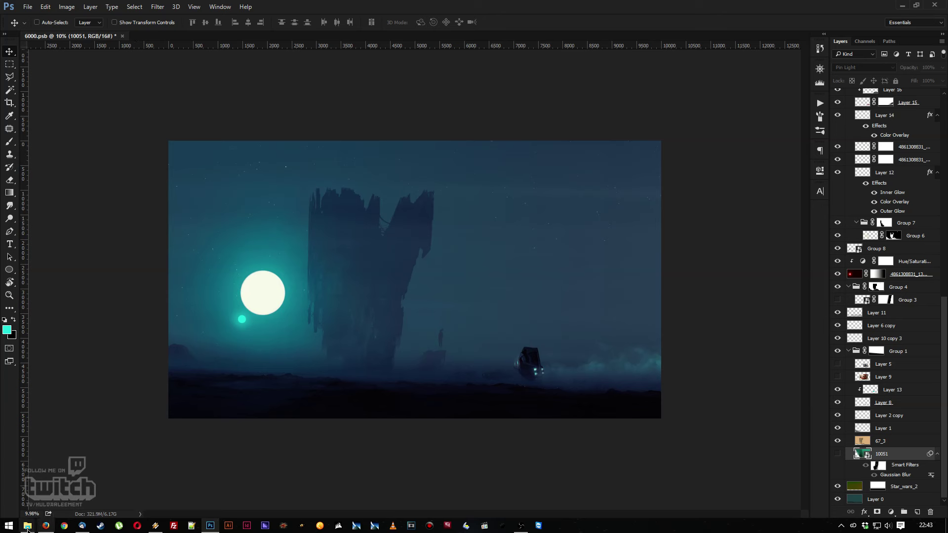
Place the 000_112_3 image above layer 10051 and flip it horizontally
mouse_move(28, 525)
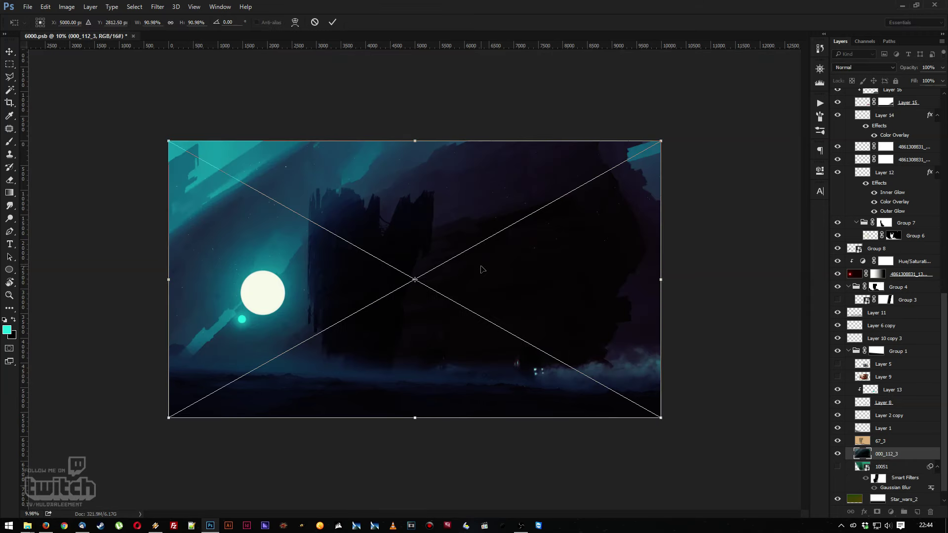
right_click(482, 271)
left_click(516, 402)
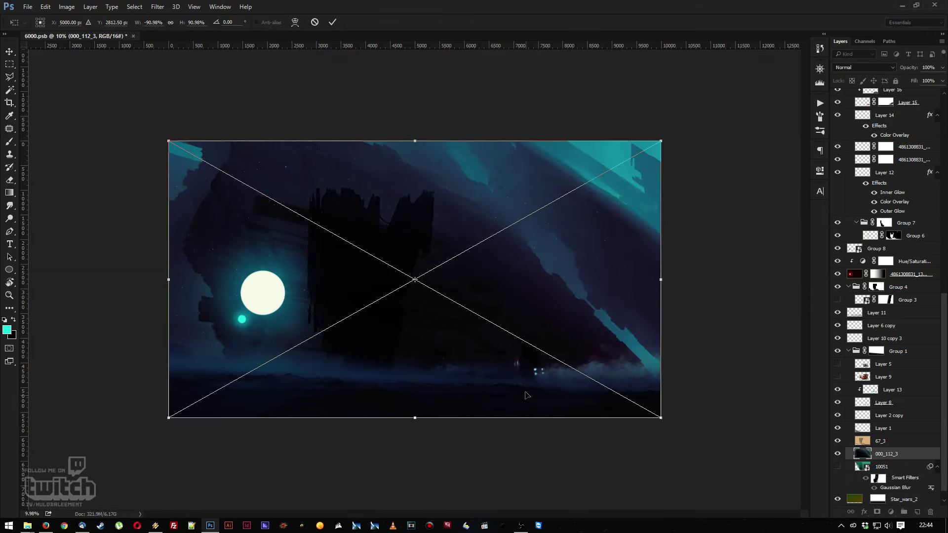
Rotate the 000_112_3 image to -158.80°, position it over the right half of the canvas, and apply the transform
left_click_drag(484, 305, 368, 296)
left_click_drag(406, 125, 411, 199)
left_click_drag(494, 276, 525, 270)
left_click_drag(419, 109, 349, 286)
left_click_drag(546, 302, 522, 250)
key("alt+shift+i")
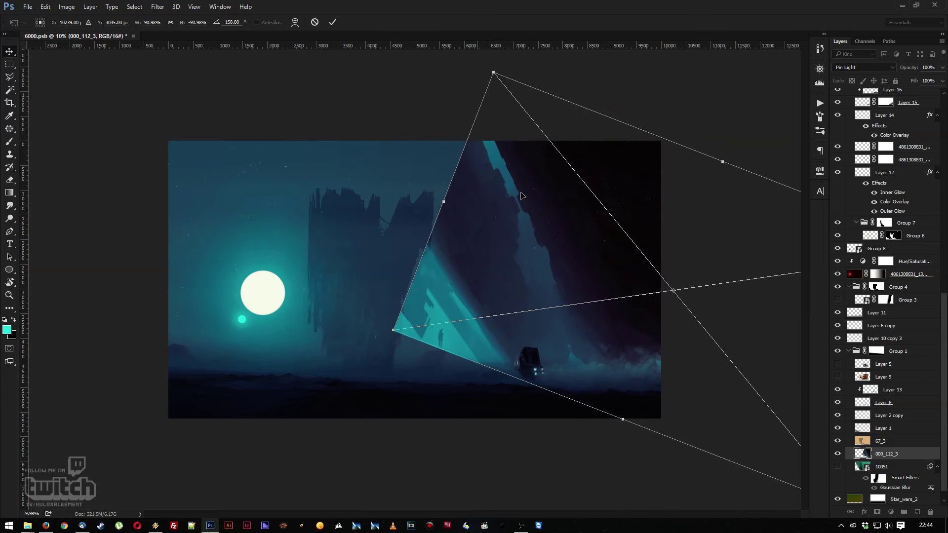
key("Return")
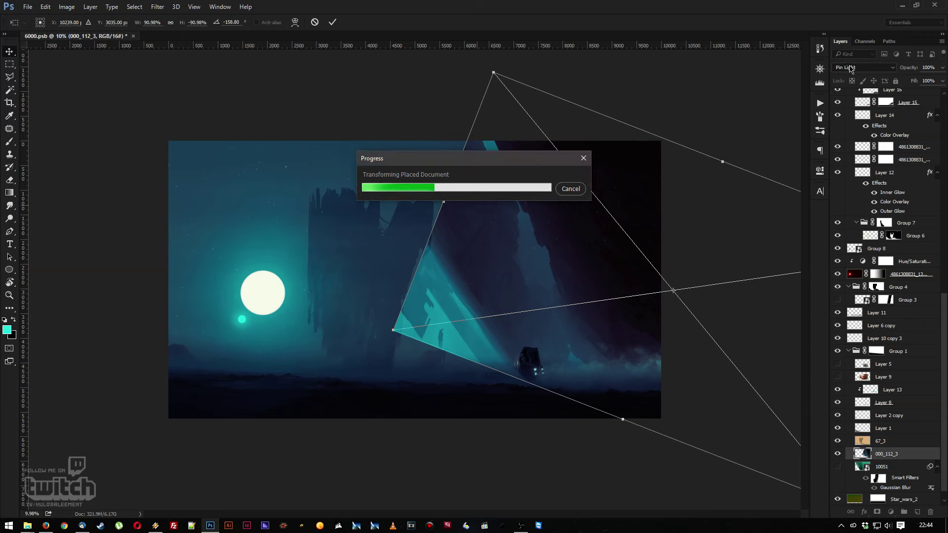
Try the 000_112_3 layer with the Multiply and Darken blend modes, settling on Darken at 42% opacity
left_click(848, 67)
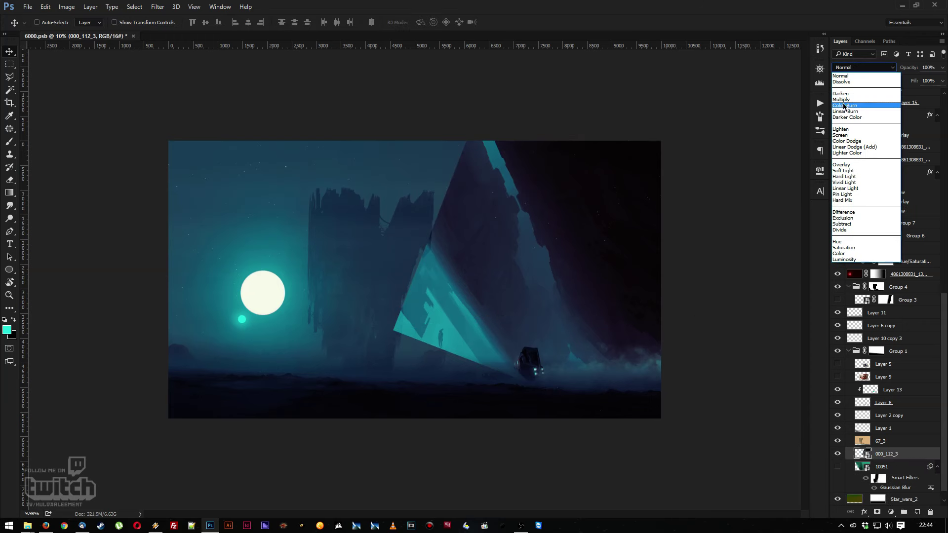
left_click(836, 94)
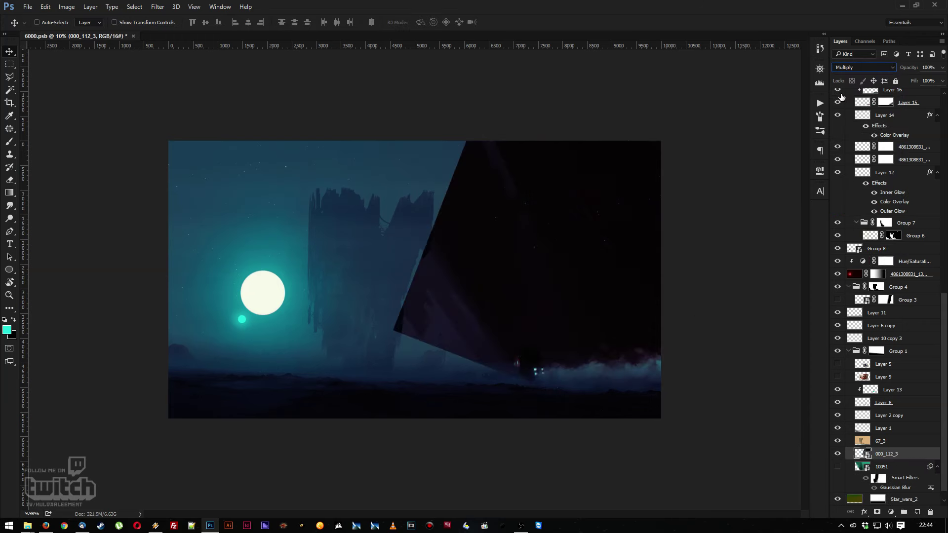
left_click(942, 67)
left_click_drag(943, 80, 915, 83)
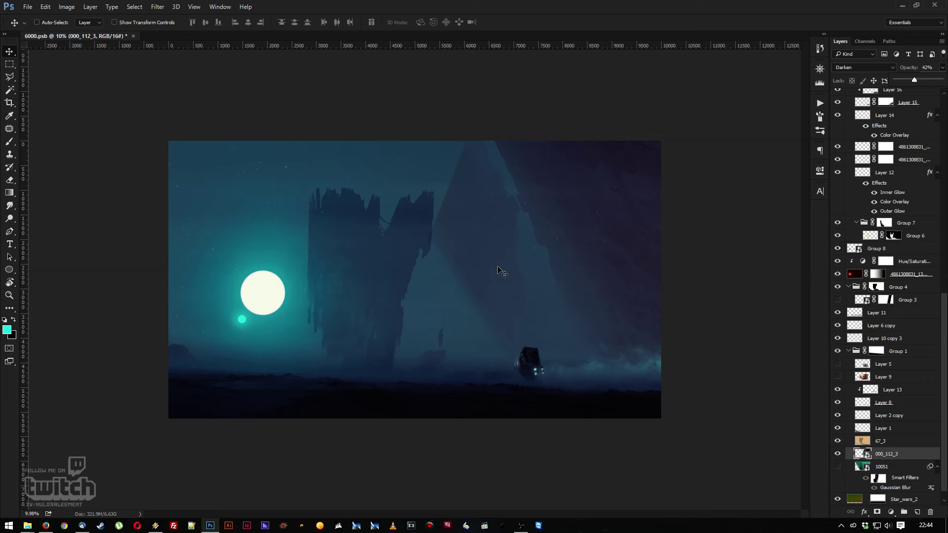
Rotate the 000_112_3 image to -108.59°, reposition it over the right half of the canvas, and apply the transform
left_click_drag(529, 301, 560, 288)
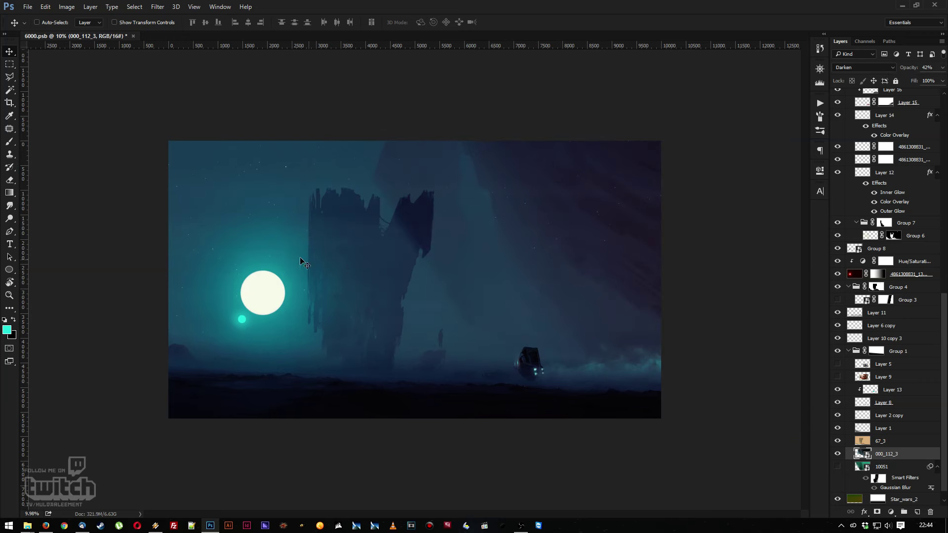
key("ctrl+t")
left_click_drag(316, 207, 486, 195)
left_click_drag(556, 160, 526, 276)
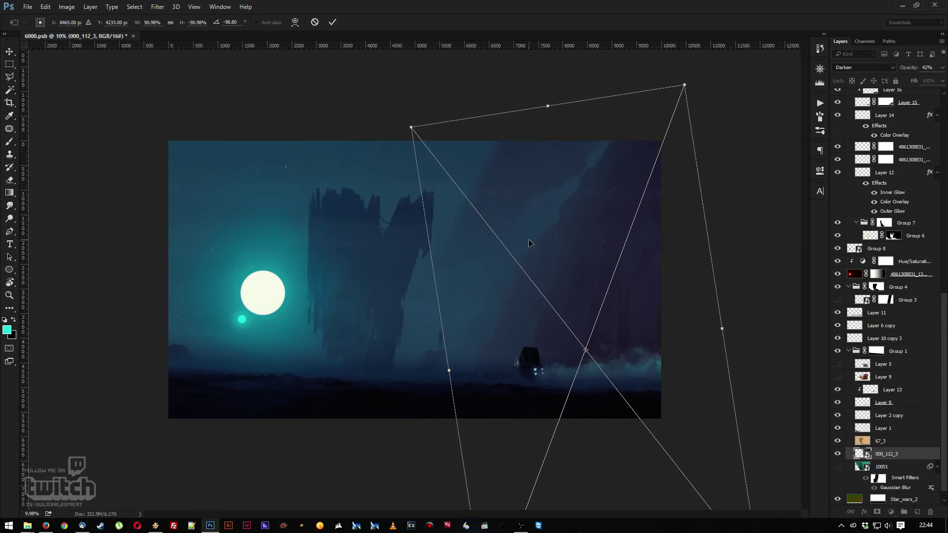
left_click_drag(394, 163, 385, 197)
left_click_drag(471, 215, 489, 211)
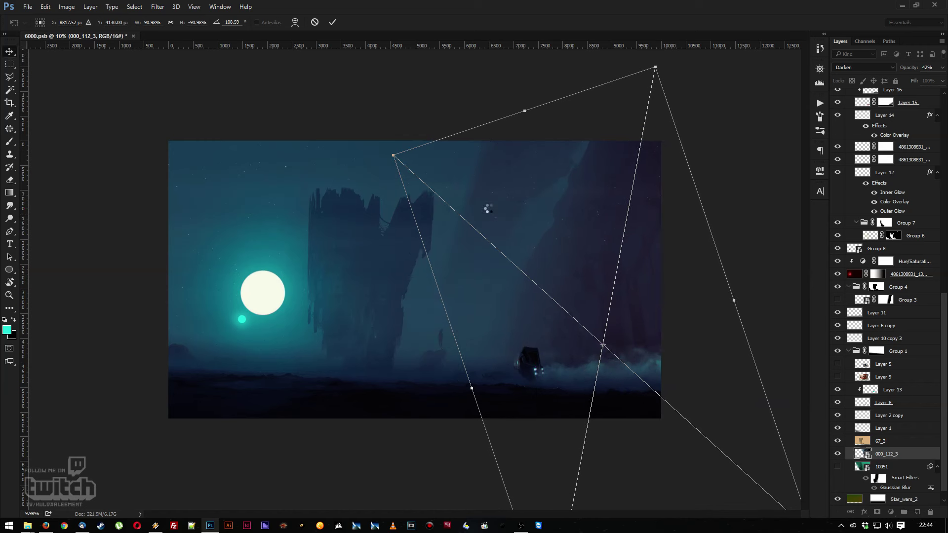
key("Return")
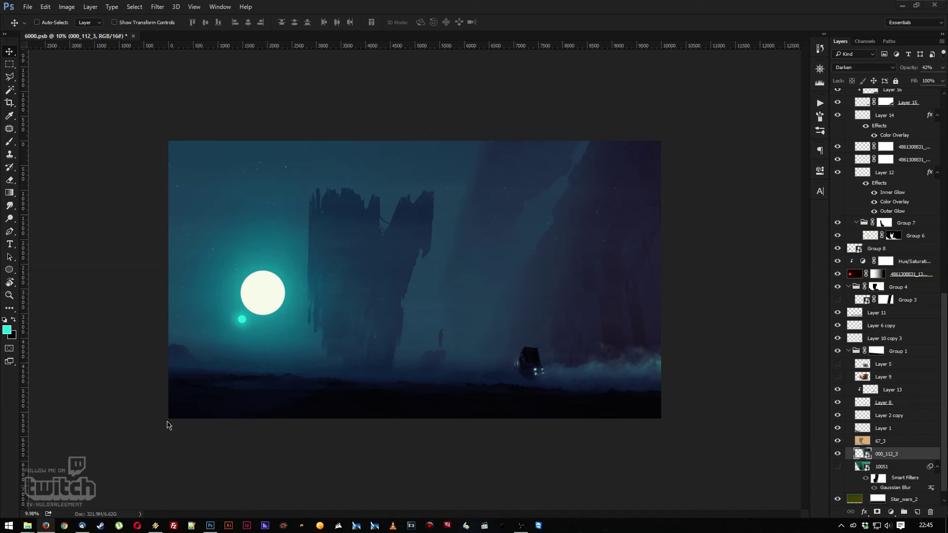
Try a Hue/Saturation adjustment with +100 saturation on the 000_112_3 layer, cancel it, and delete the layer
left_click(864, 454)
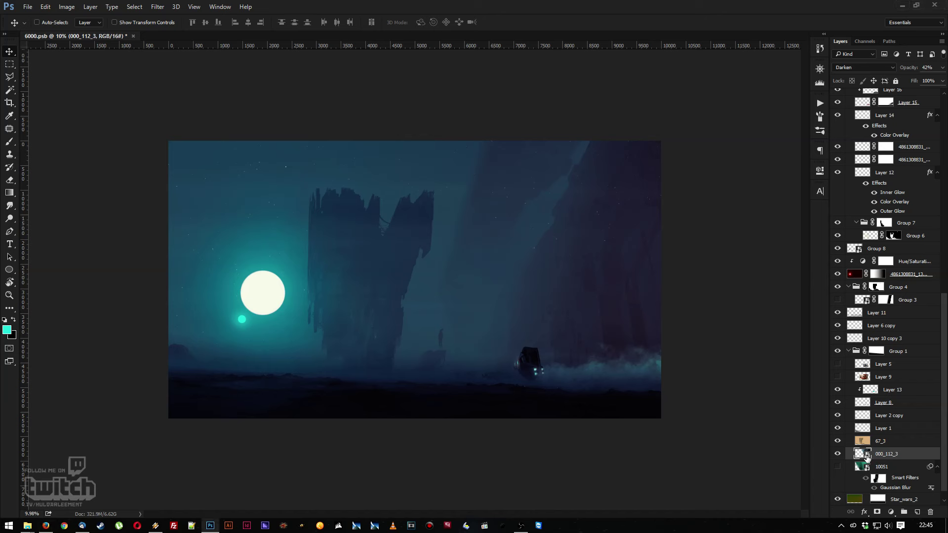
key("ctrl+u")
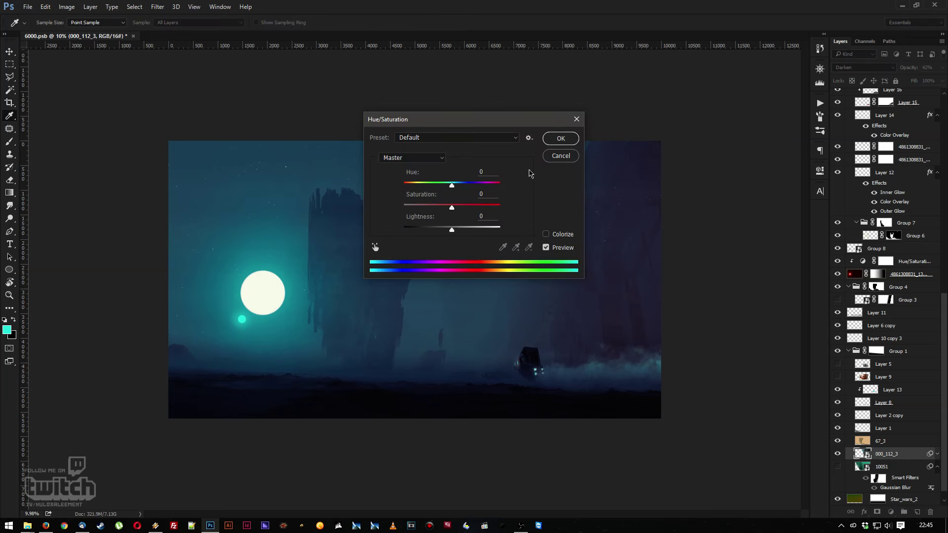
left_click_drag(470, 123, 161, 93)
left_click_drag(135, 157, 201, 186)
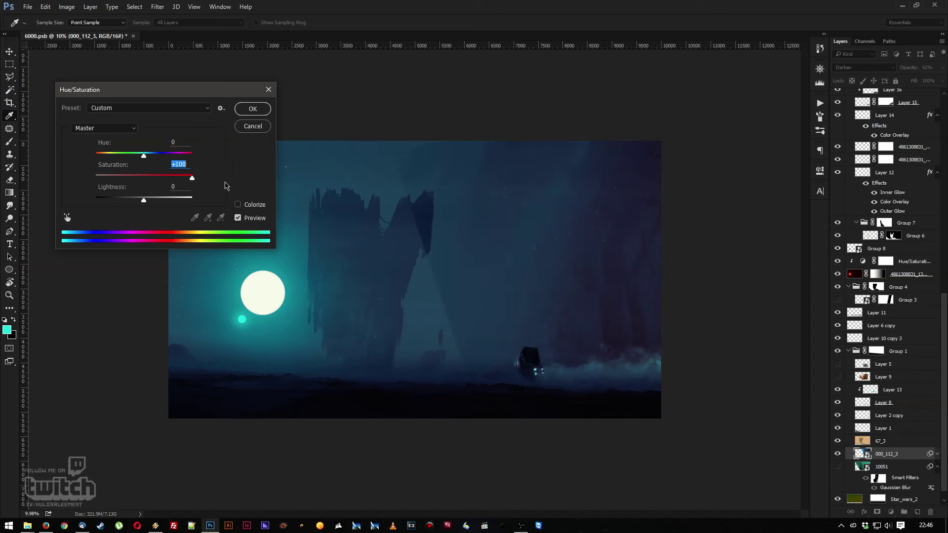
left_click(253, 126)
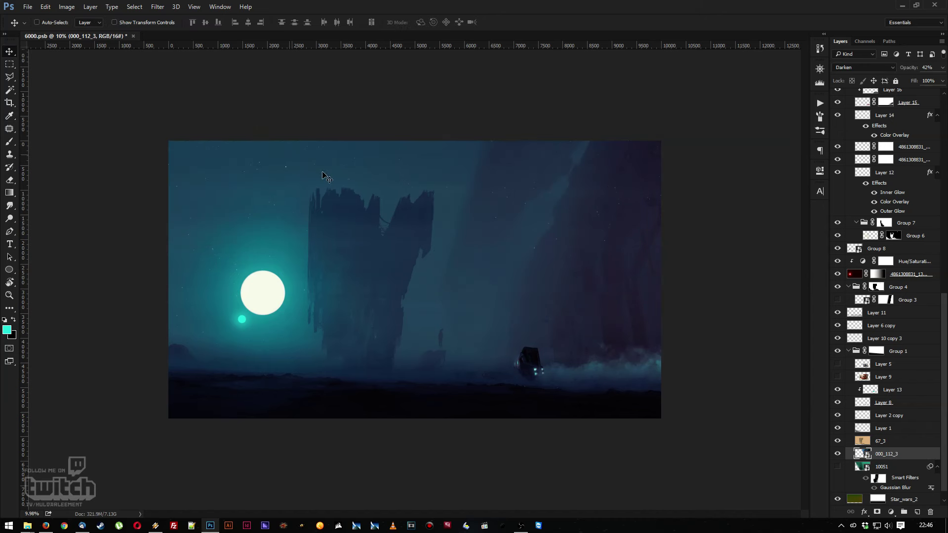
left_click(931, 512)
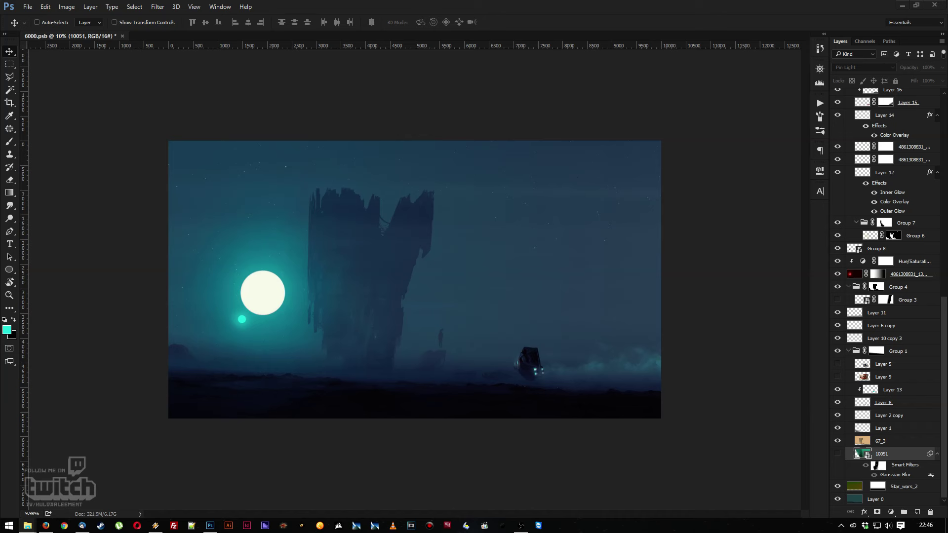
Place the 630_11 image above layer 10051, flip it horizontally, and apply the placement
left_click_drag(363, 271, 254, 286)
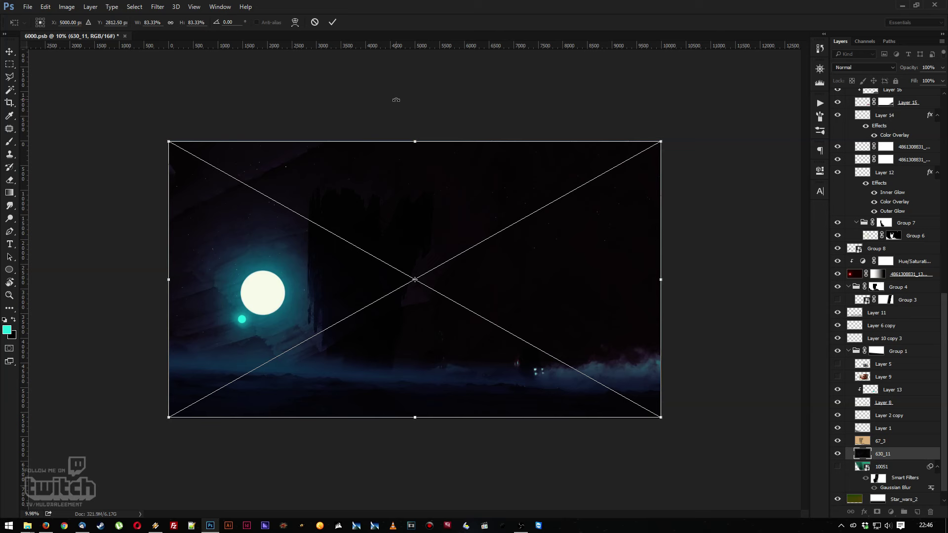
right_click(421, 197)
left_click(466, 336)
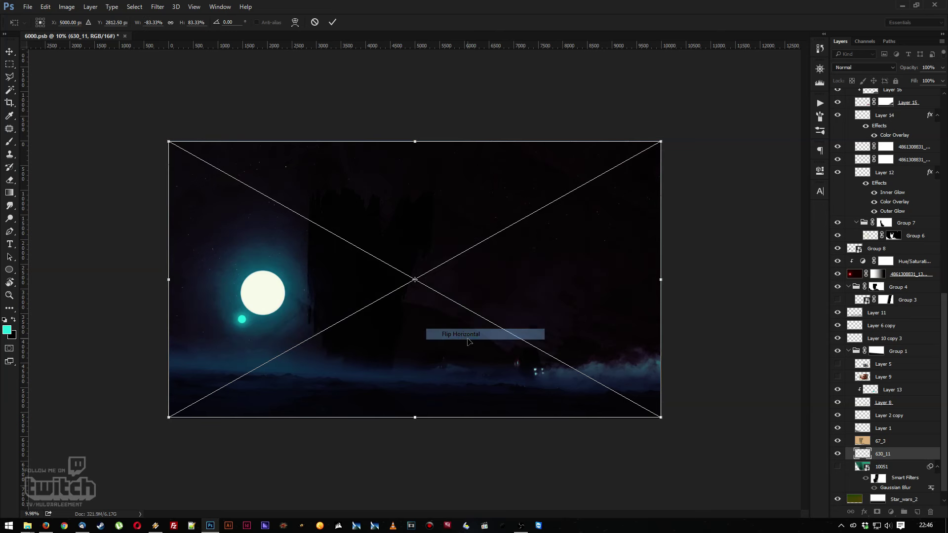
key("alt+shift+z")
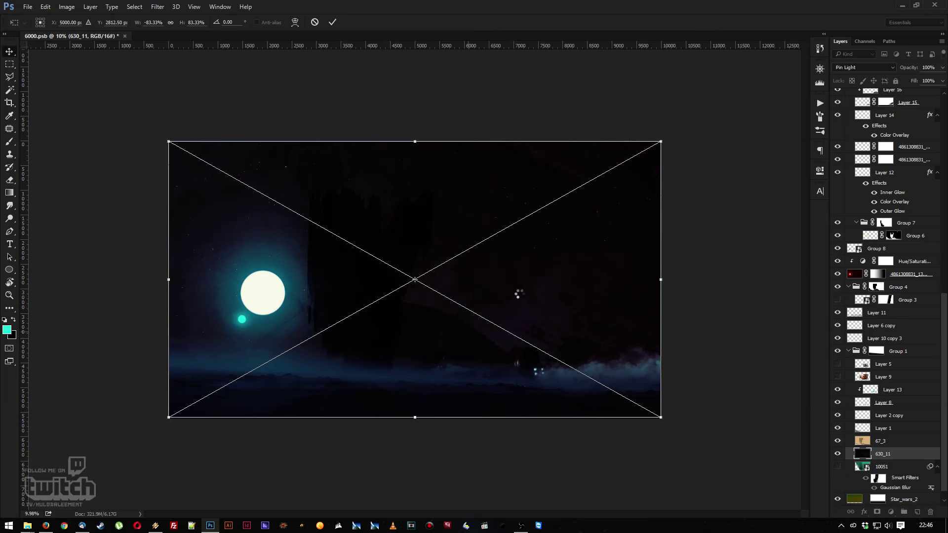
key("Return")
Compare different blend modes on the 630_11 layer and set it to Soft Light
left_click(854, 69)
scroll(855, 70, "down", 1)
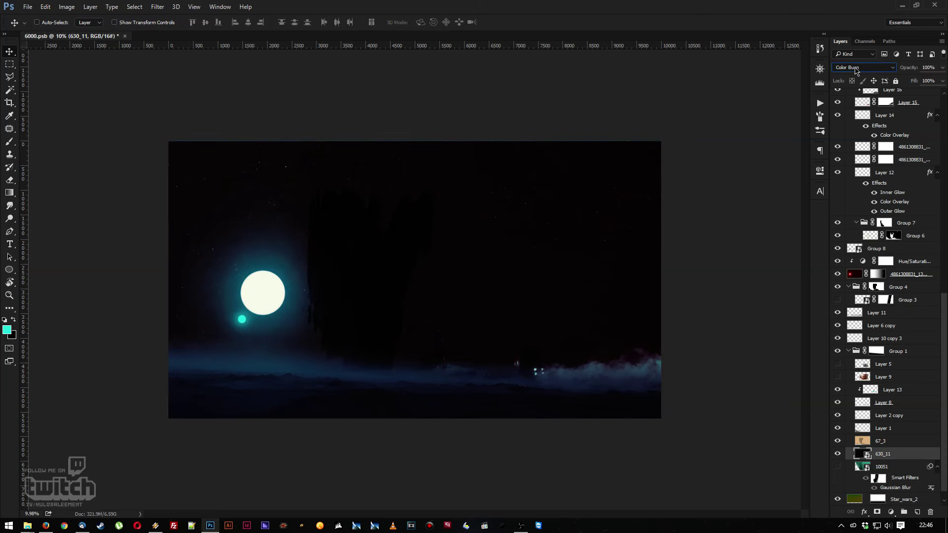
scroll(855, 70, "down", 5)
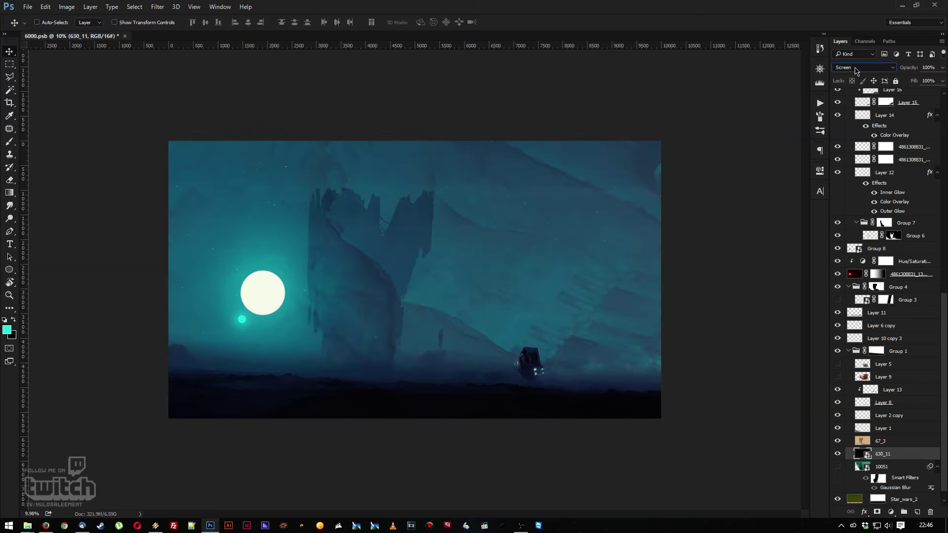
scroll(855, 70, "down", 4)
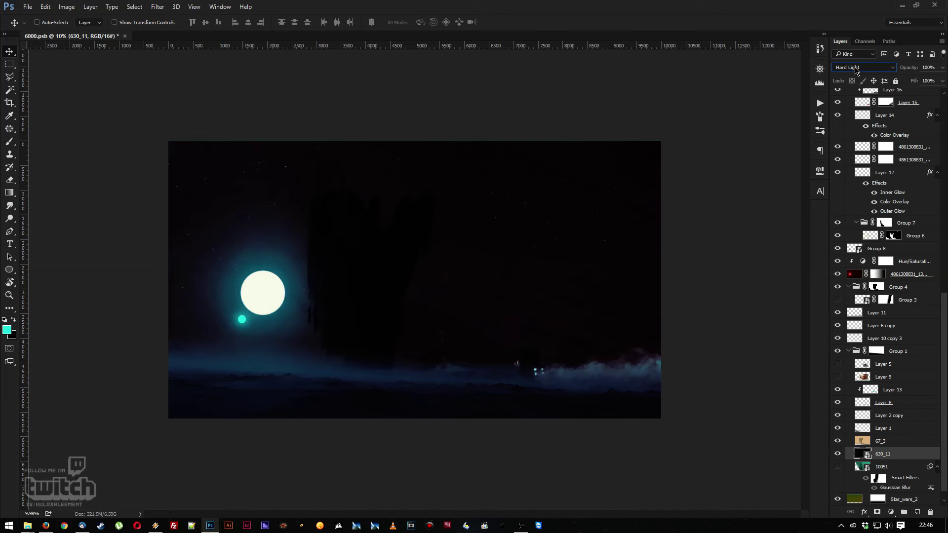
scroll(856, 70, "down", 1)
scroll(856, 70, "up", 1)
Rasterize the 630_11 smart object so that its pixels can be edited directly
key("e")
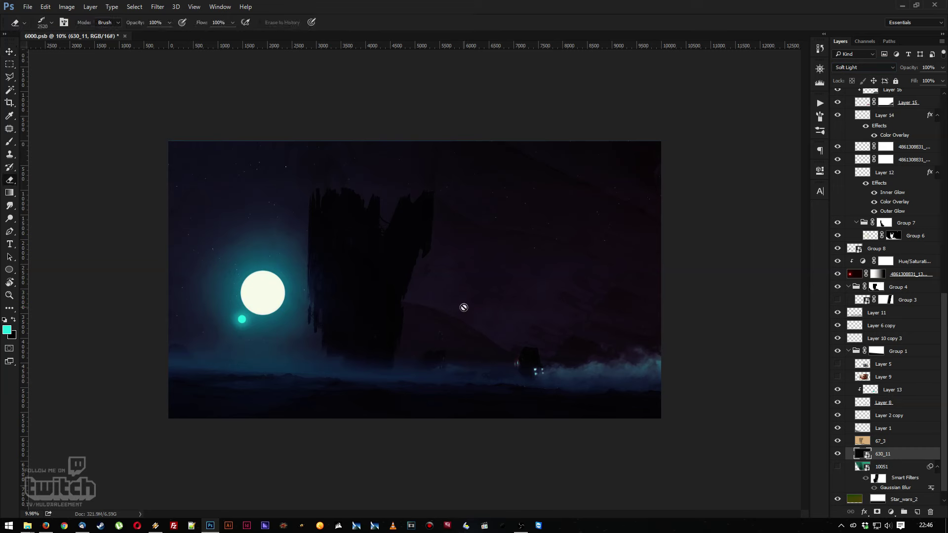
left_click(463, 311)
key("Return")
Apply a Motion Blur to the 630_11 layer with a 90° angle and a distance of 870 pixels
left_click(156, 7)
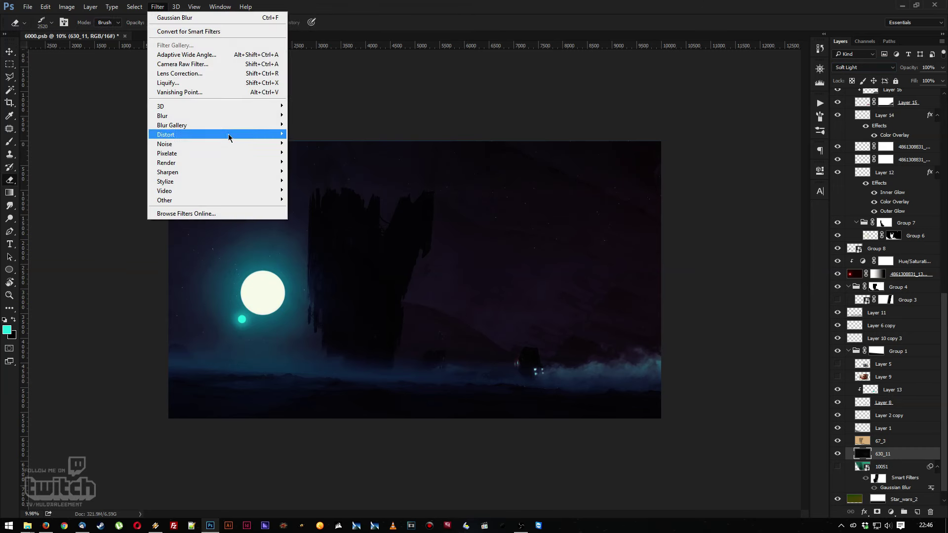
mouse_move(250, 114)
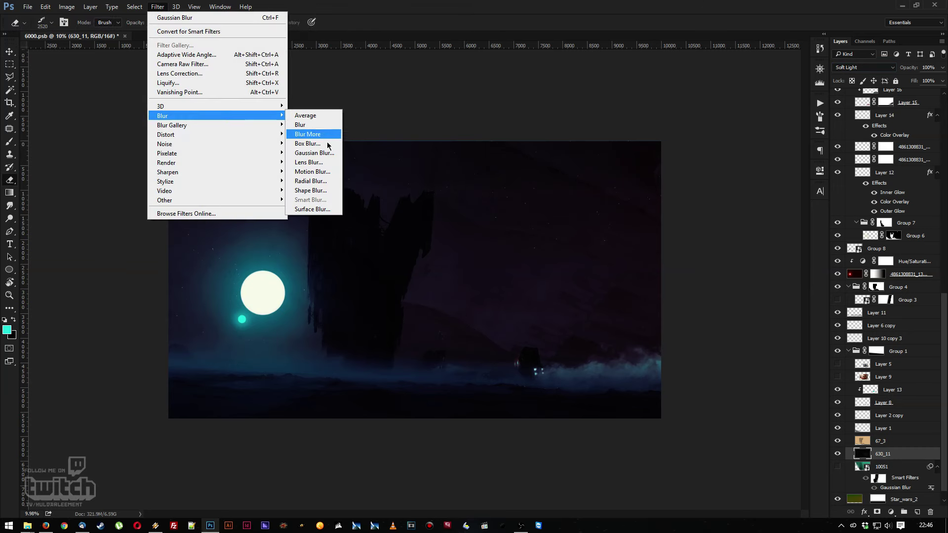
left_click(328, 172)
left_click_drag(195, 407, 207, 408)
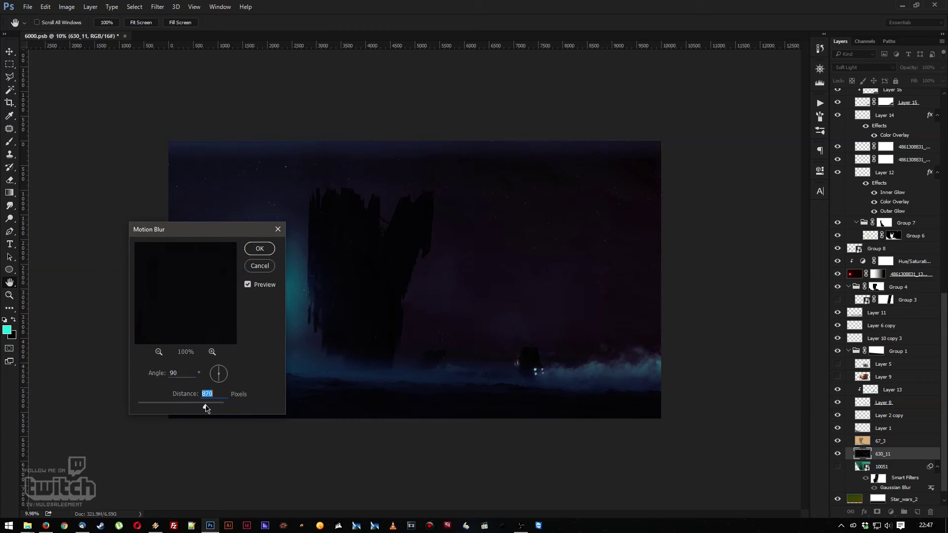
key("Escape")
key("e")
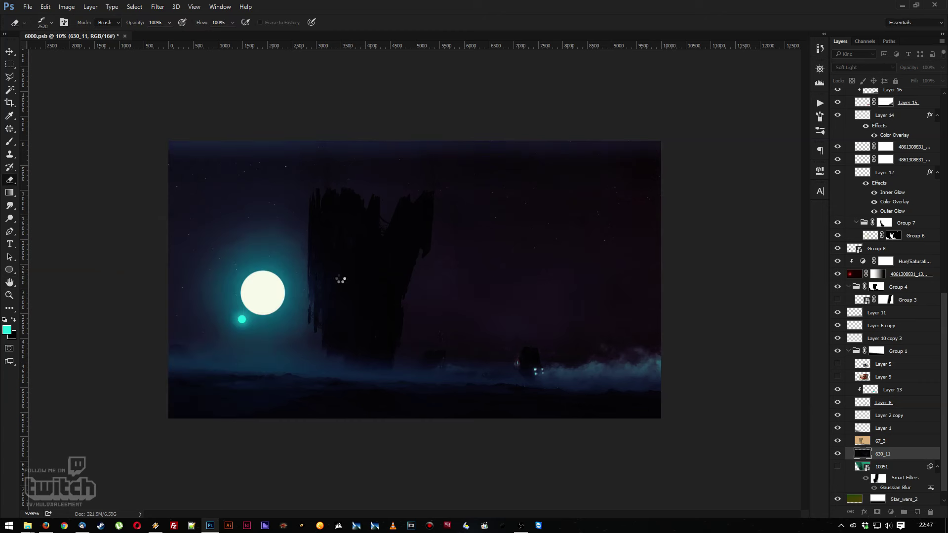
Stretch the 630_11 layer vertically to 140.39% beyond the canvas and lower its opacity to 70%
key("ctrl+t")
left_click_drag(415, 143, 415, 31)
left_click_drag(381, 152, 380, 170)
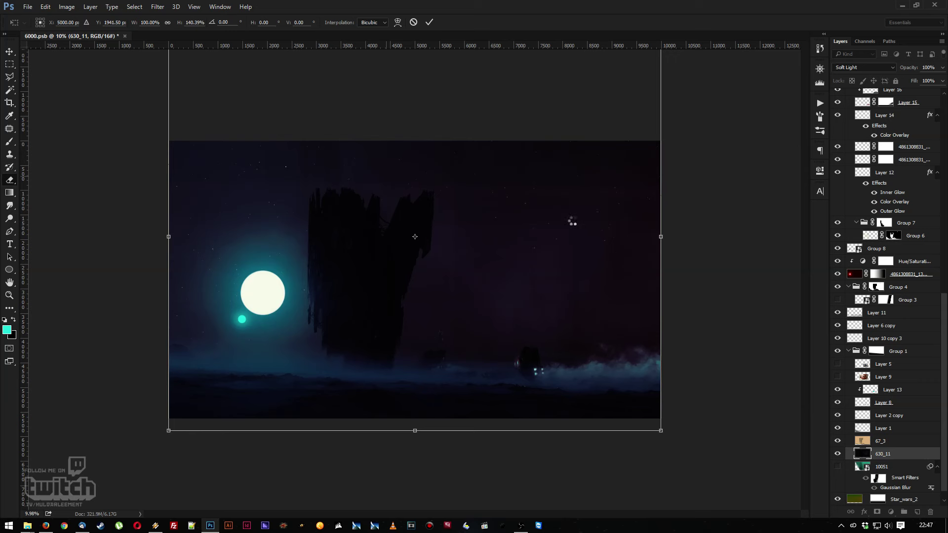
key("Return")
left_click(939, 71)
left_click_drag(940, 79, 925, 83)
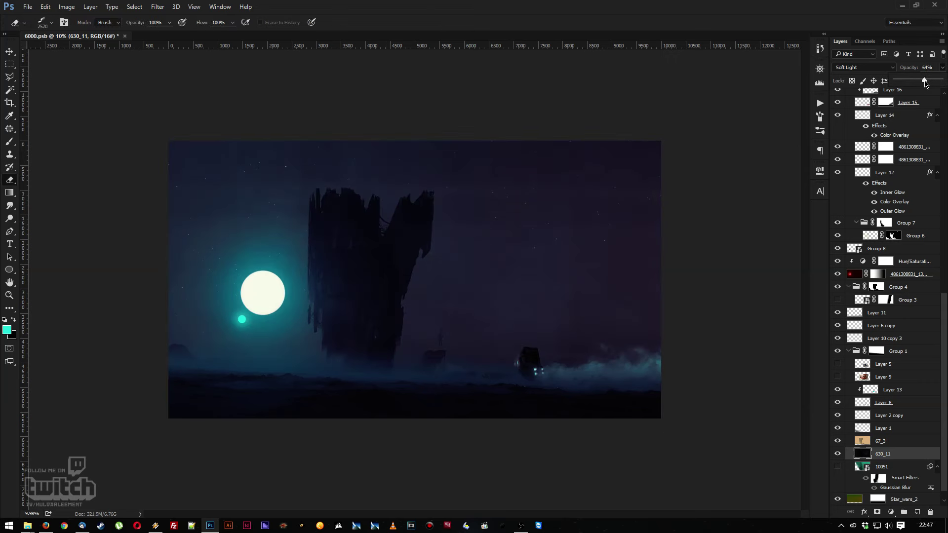
Move the 630_11 layer directly below Group 8 and try a slight hue shift on it with Hue/Saturation
left_click_drag(892, 455, 889, 256)
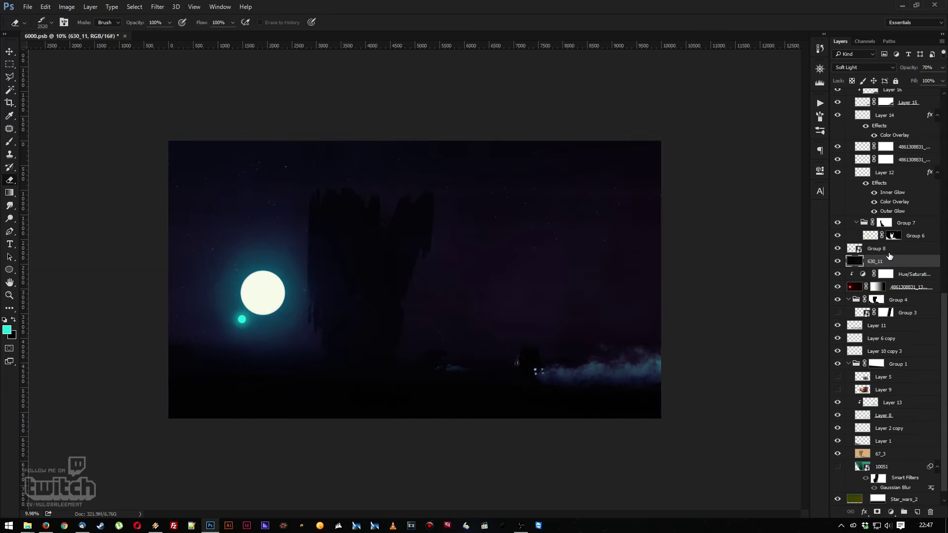
key("ctrl+u")
mouse_move(162, 223)
left_mouse_down()
mouse_move(203, 223)
mouse_move(153, 224)
left_mouse_up()
key("Return")
key("e")
Move the 630_11 layer directly above Color Lookup 2 and set its opacity to 73%
scroll(868, 261, "up", 1)
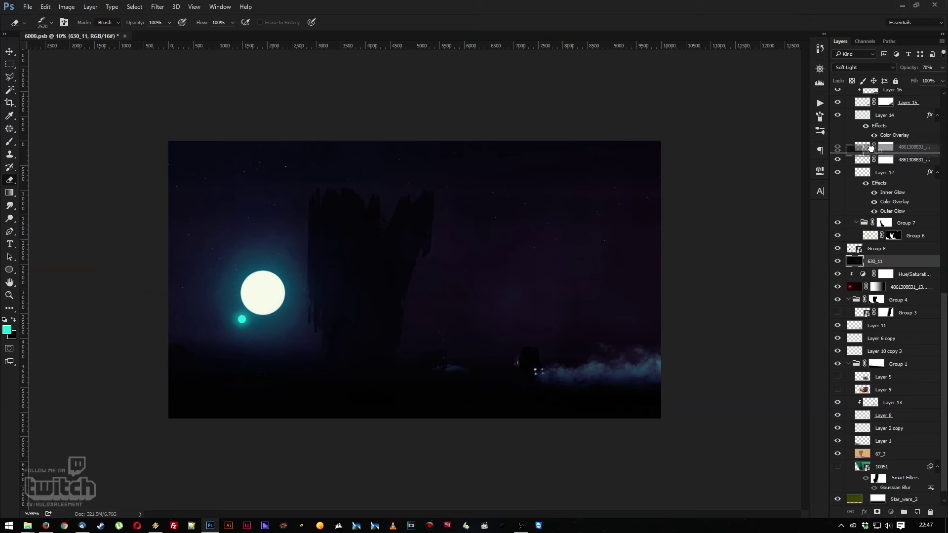
left_click_drag(864, 60, 894, 116)
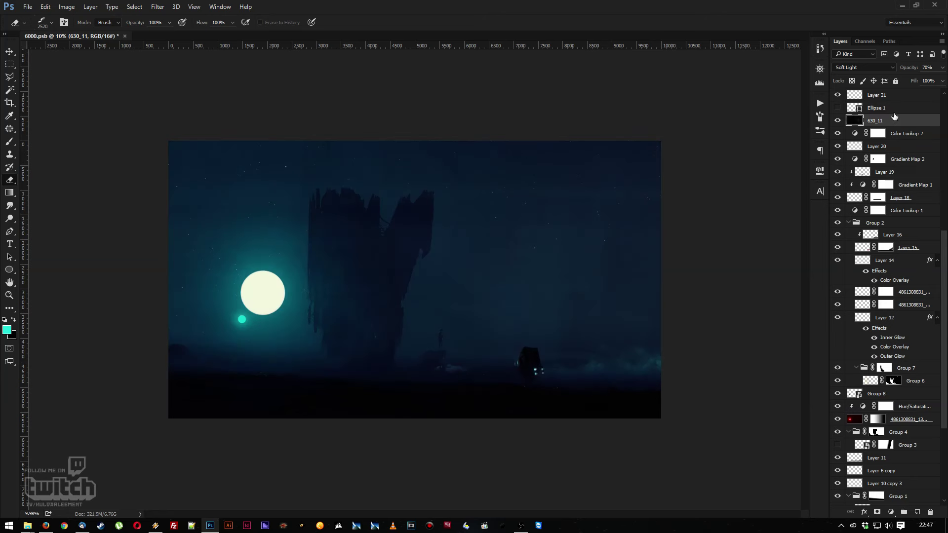
left_click(943, 69)
mouse_move(928, 80)
left_mouse_down()
mouse_move(910, 88)
mouse_move(929, 92)
left_mouse_up()
Try hue shifts of +10 and a negative value on the 630_11 layer, cancel them, and delete the layer
key("ctrl+u")
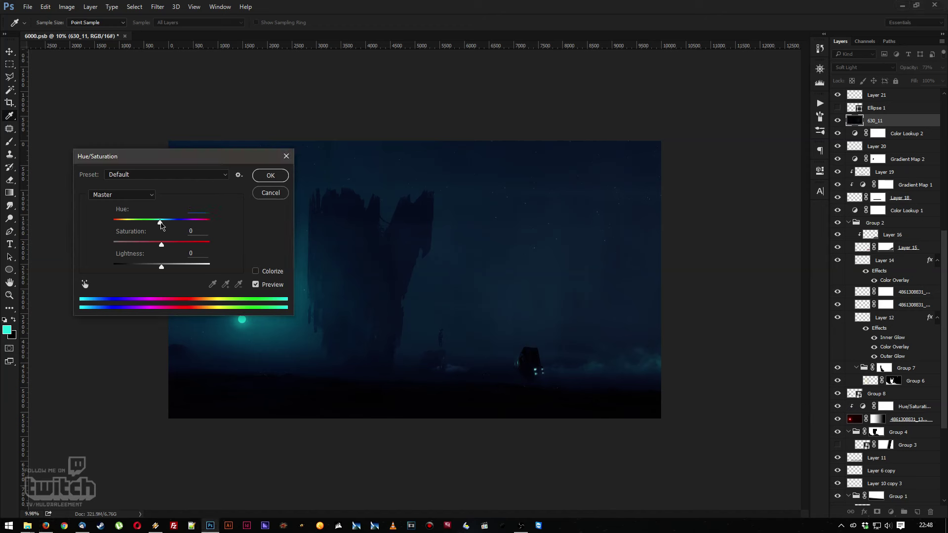
left_click_drag(161, 223, 167, 222)
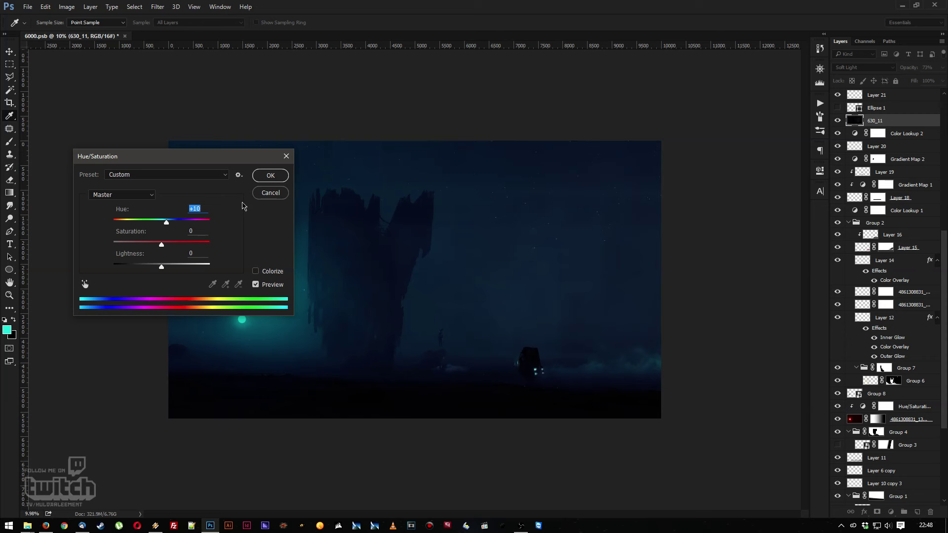
left_click_drag(166, 225, 145, 231)
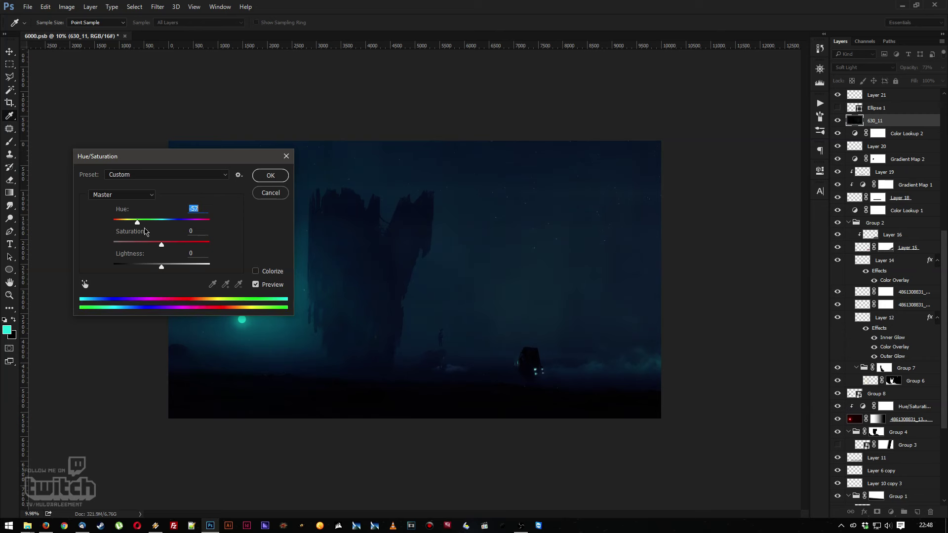
left_click(270, 192)
key("e")
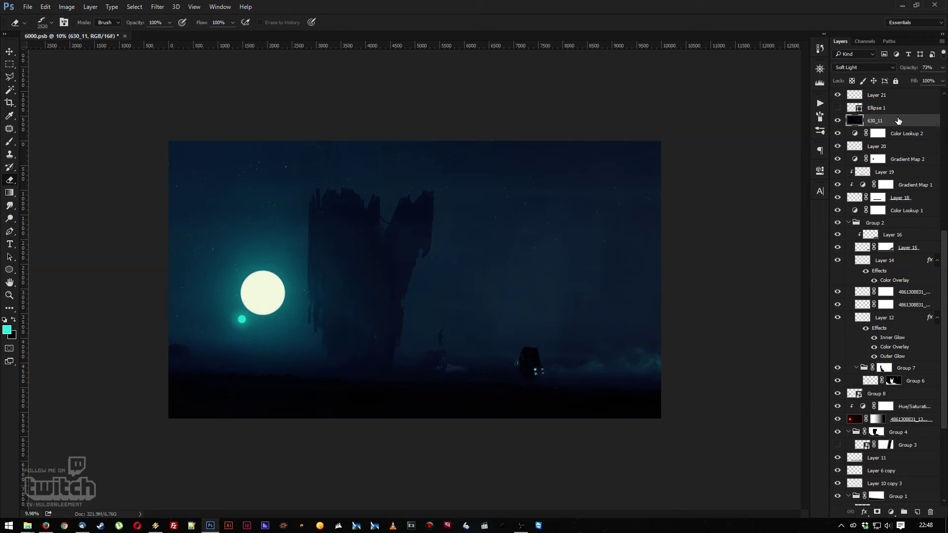
key("Delete")
Place the 1456 image across the full canvas directly above Color Lookup 2 and set its blend mode to Screen
key("z")
mouse_move(485, 269)
left_mouse_down()
mouse_move(492, 269)
mouse_move(415, 282)
left_mouse_up()
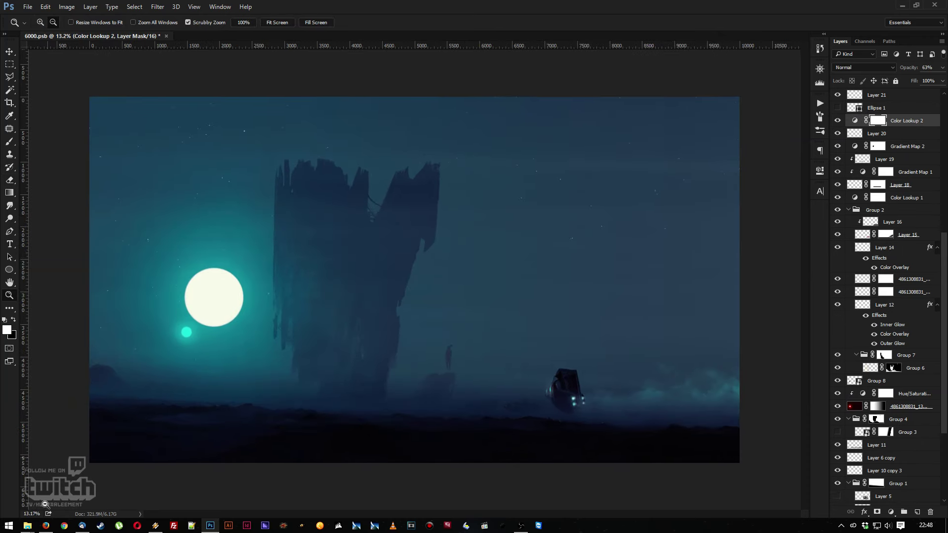
mouse_move(30, 530)
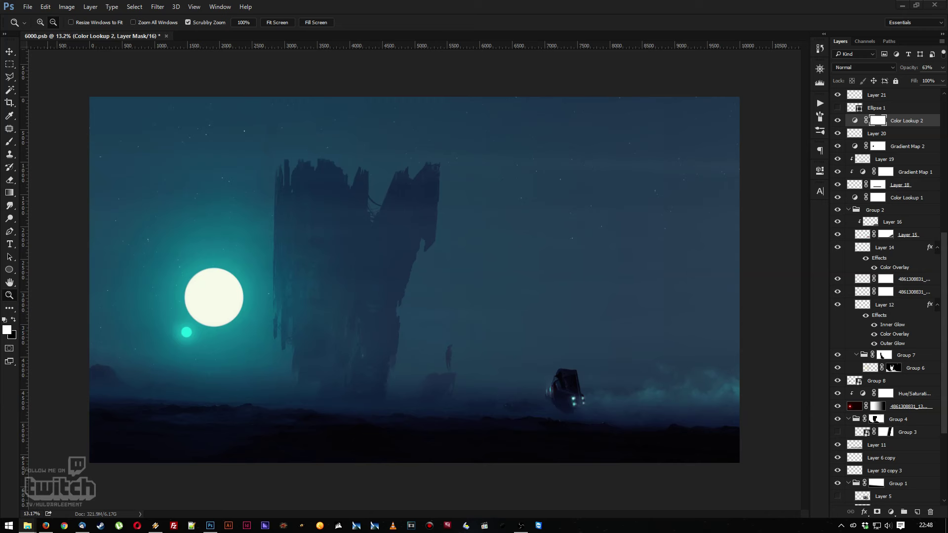
key("ctrl+t")
key("z")
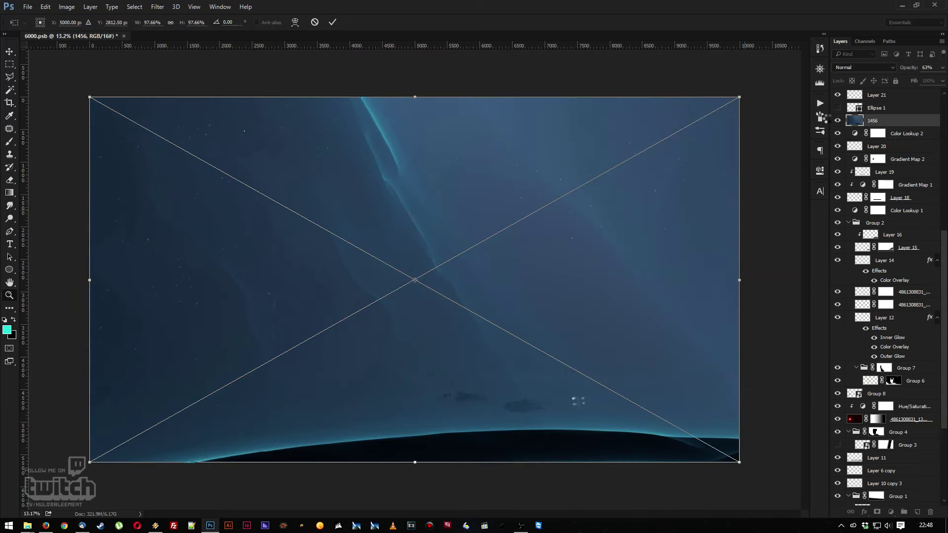
left_click(843, 72)
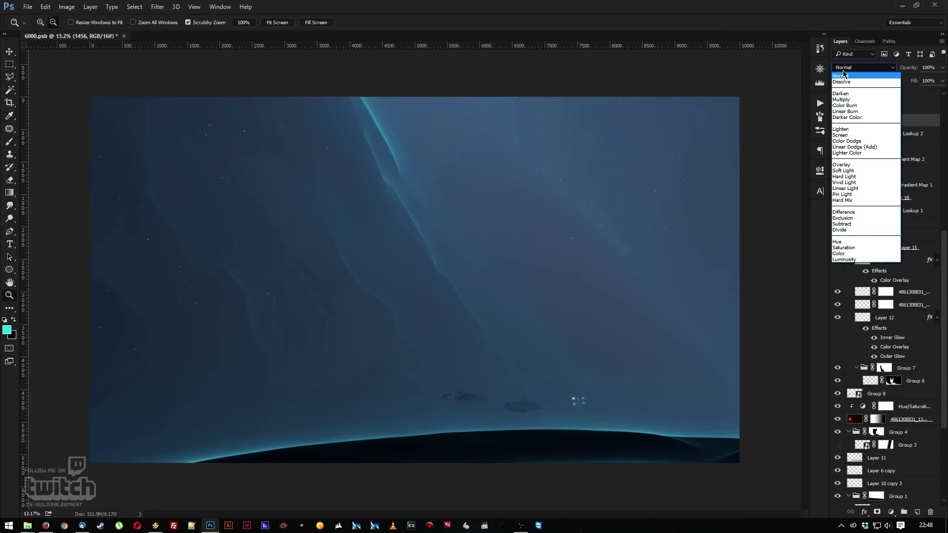
left_click(846, 130)
key("Down")
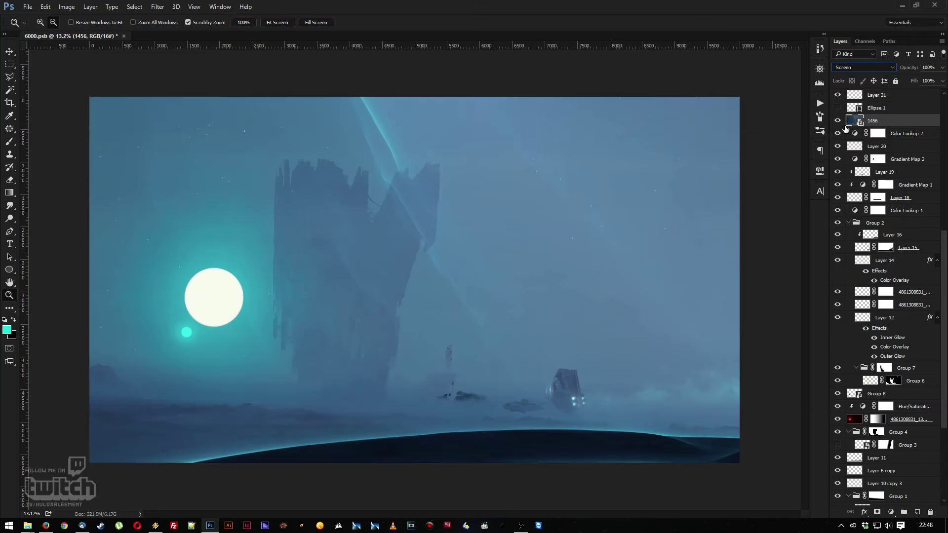
Move the 1456 layer above Layer 21 and apply Levels with black input 58, midtones 0.38 and a lowered white point
left_click_drag(873, 123, 872, 90)
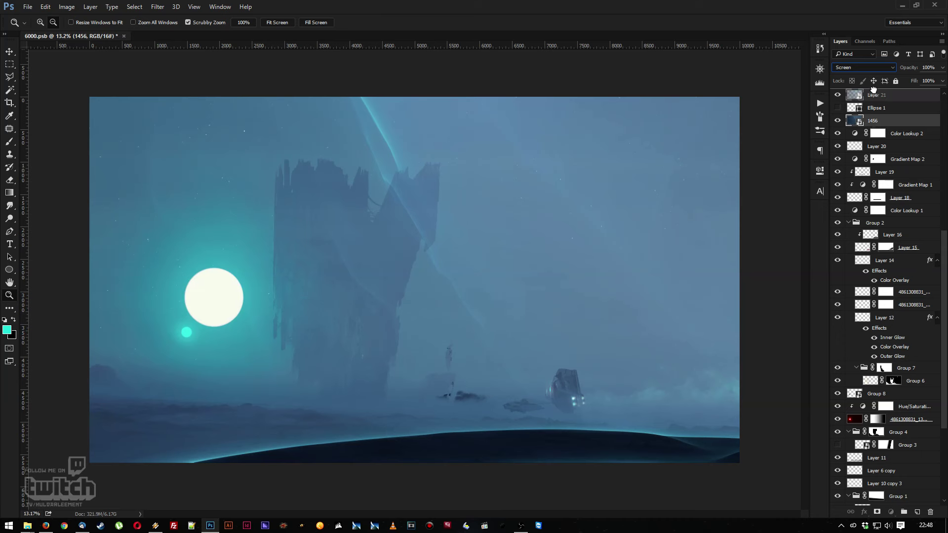
key("ctrl+l")
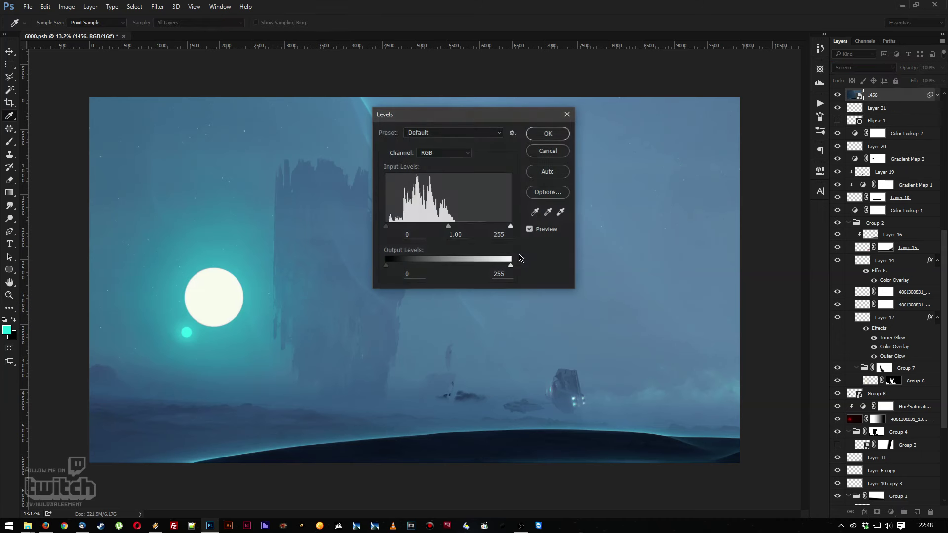
left_click_drag(449, 227, 482, 233)
left_click_drag(386, 231, 414, 231)
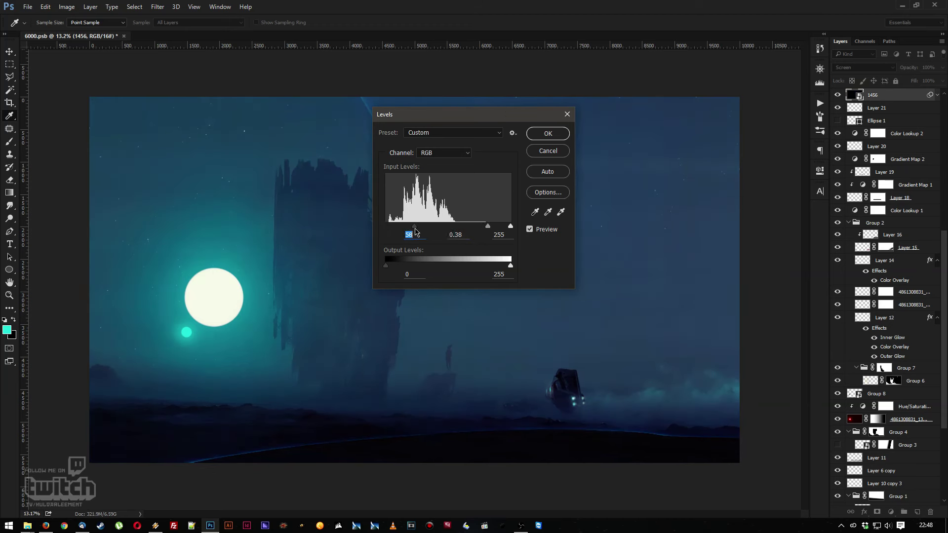
left_click_drag(512, 230, 496, 230)
key("Return")
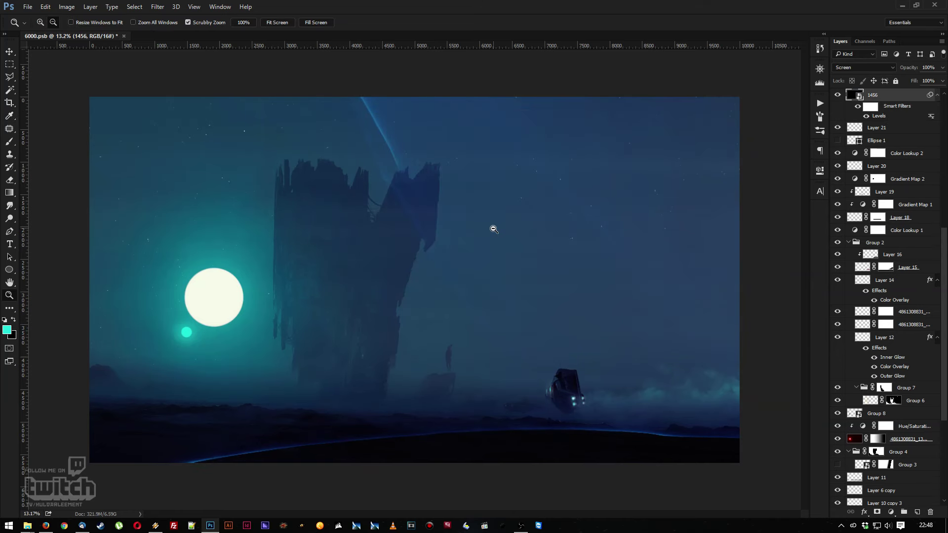
Flip the 1456 layer both horizontally and vertically and position its centre at X 5000 px, Y 2296.50 px
key("v")
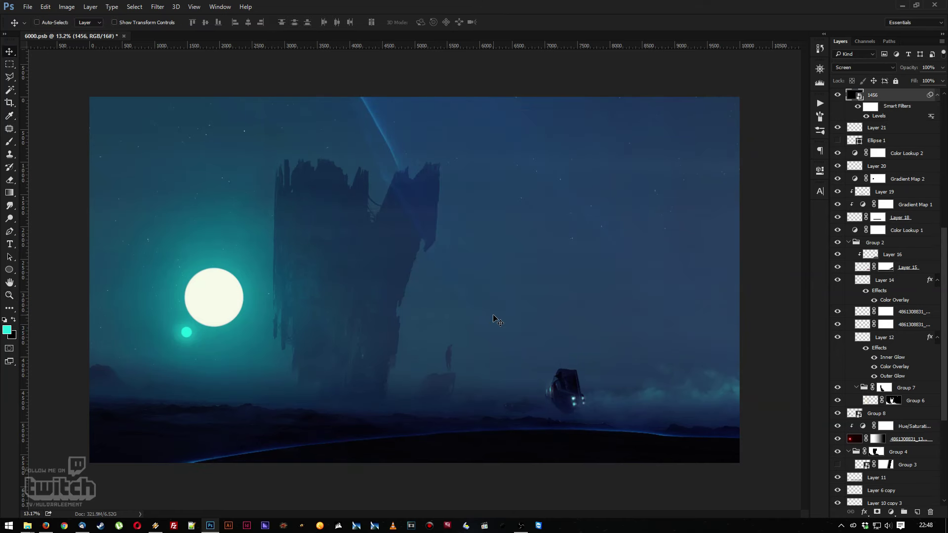
left_click_drag(492, 315, 262, 339)
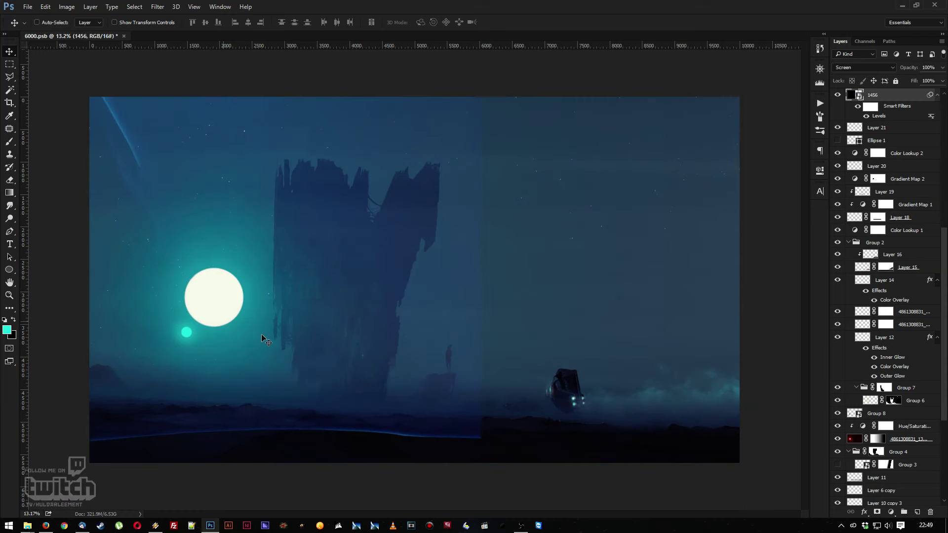
left_click_drag(323, 343, 438, 332)
key("ctrl+t")
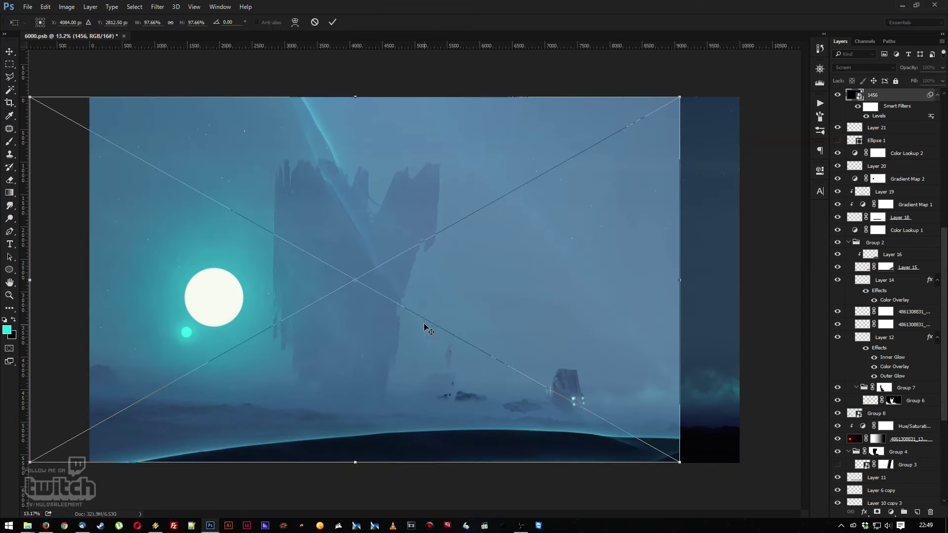
left_click_drag(348, 130, 390, 371)
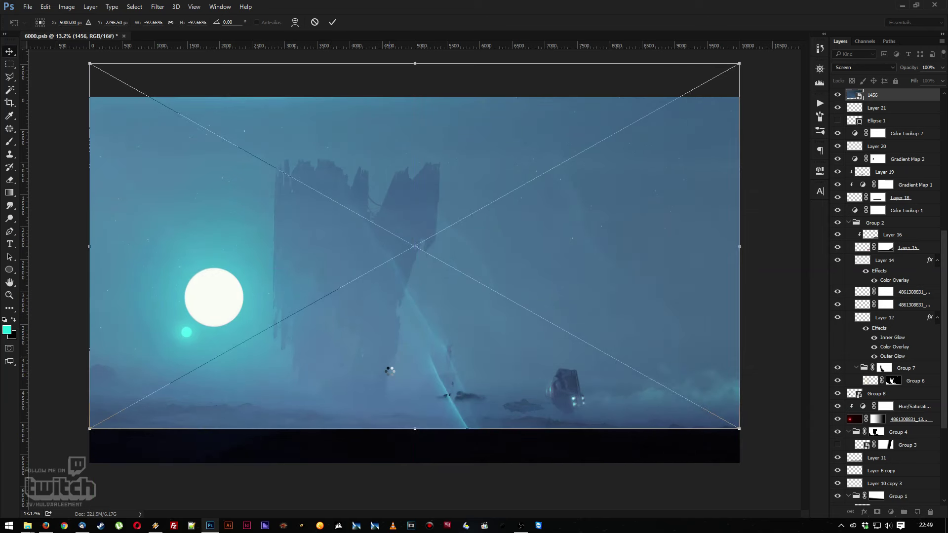
key("Return")
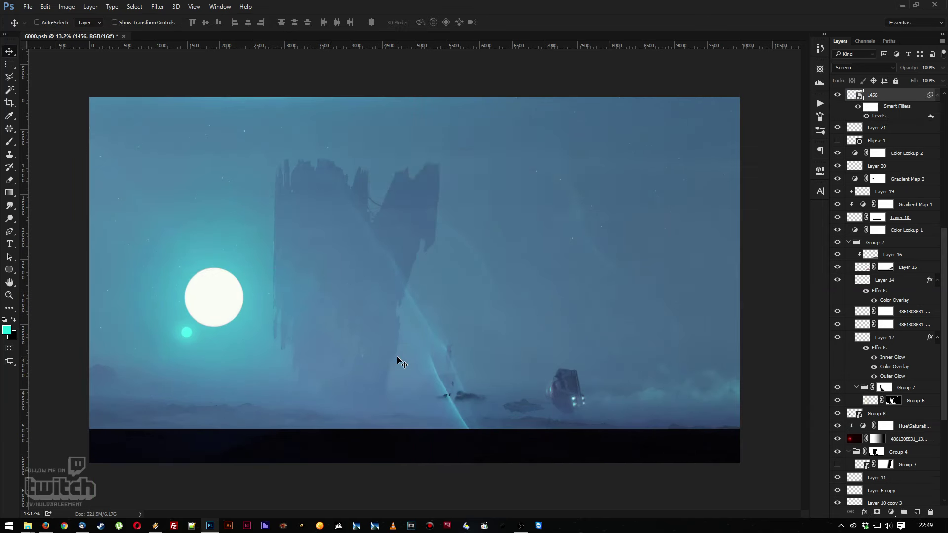
Rasterize the 1456 smart object layer
key("e")
left_click(396, 319)
key("Return")
key("v")
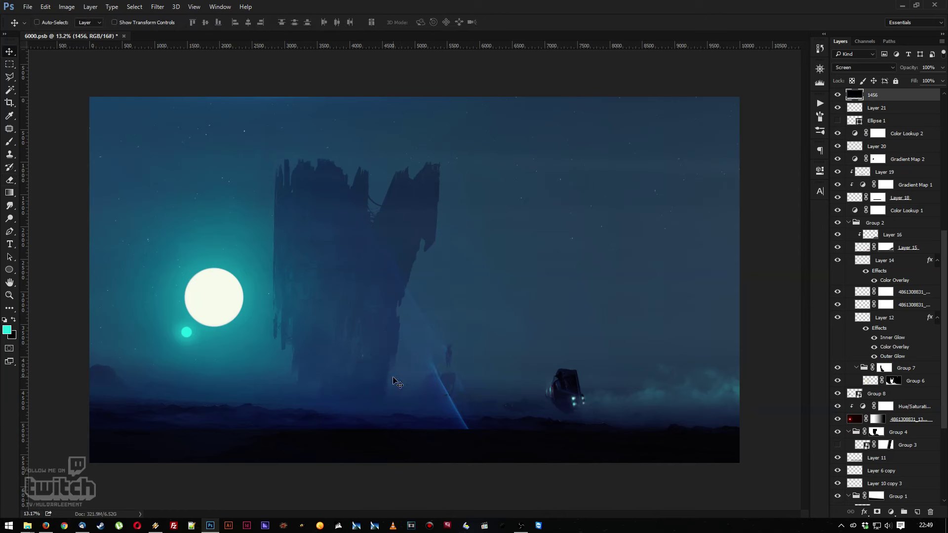
Shift the 1456 layer sideways and stretch its width to about 401% beyond the canvas
left_click_drag(393, 380, 808, 399)
key("ctrl+t")
left_click_drag(646, 258, 10, 259)
left_click_drag(104, 408, 528, 399)
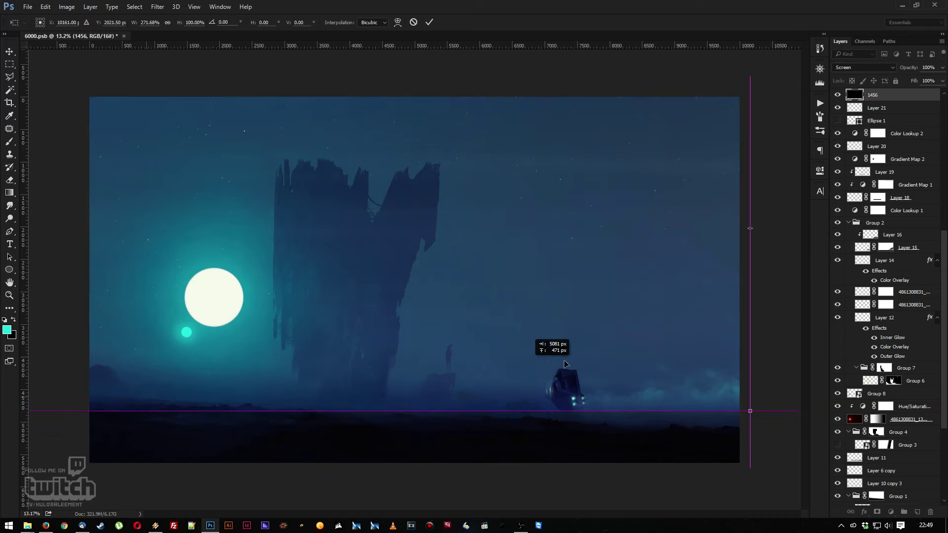
left_click_drag(582, 345, 785, 346)
left_click_drag(189, 316, 570, 305)
left_click_drag(554, 244, 10, 245)
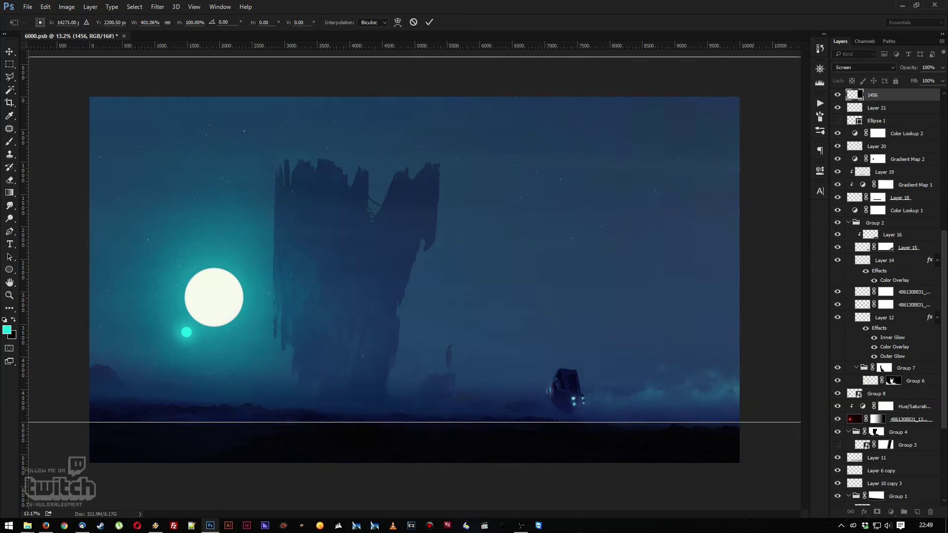
Widen the 1456 layer to 437.21% and tilt it to about -18.29° so its bright edge crosses the sky
left_click_drag(105, 377, 118, 452)
left_click_drag(422, 361, 336, 323)
left_click_drag(495, 470, 554, 465)
left_click_drag(395, 380, 533, 384)
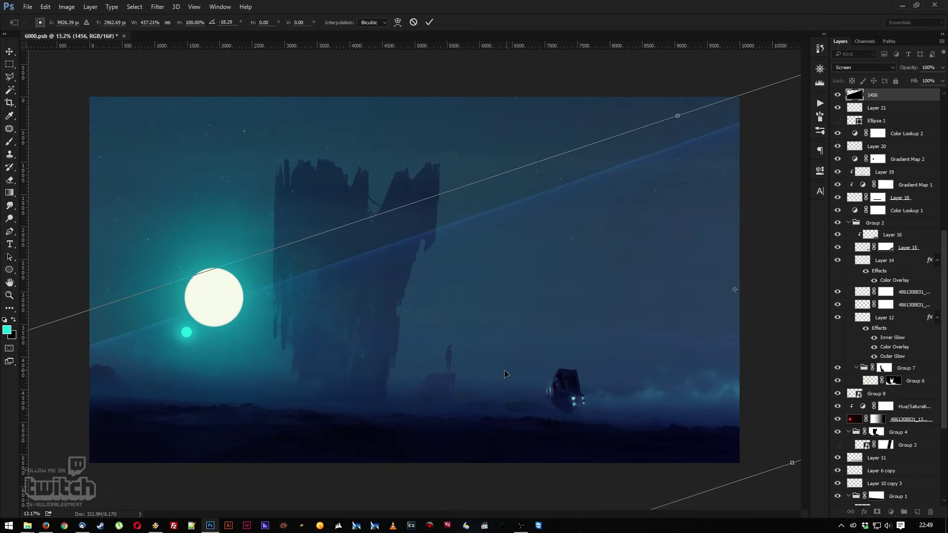
Tilt the 1456 layer more steeply, stretch its height to 177.03%, and lay its bright edge diagonally across the sun and tower
left_click_drag(466, 373, 550, 345)
left_click_drag(381, 188, 577, 297)
left_click_drag(707, 470, 582, 461)
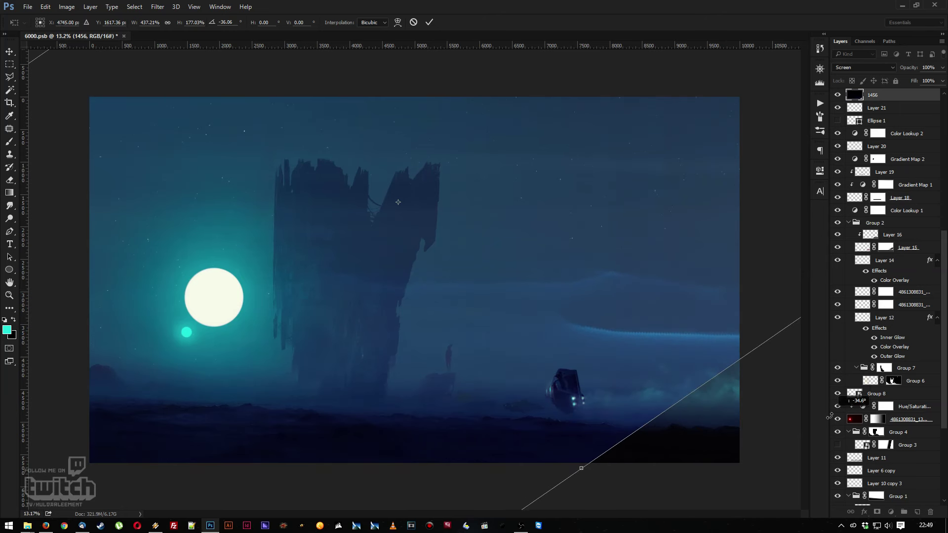
left_click_drag(375, 259, 573, 384)
key("Return")
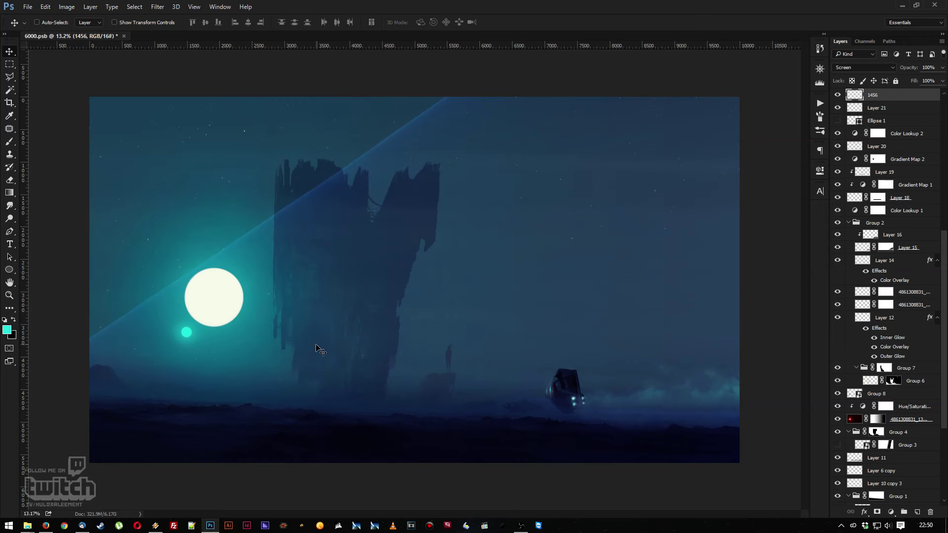
Replace the oversized 1456 layer with a copy limited to the canvas area and set that copy to Screen
key("ctrl+a")
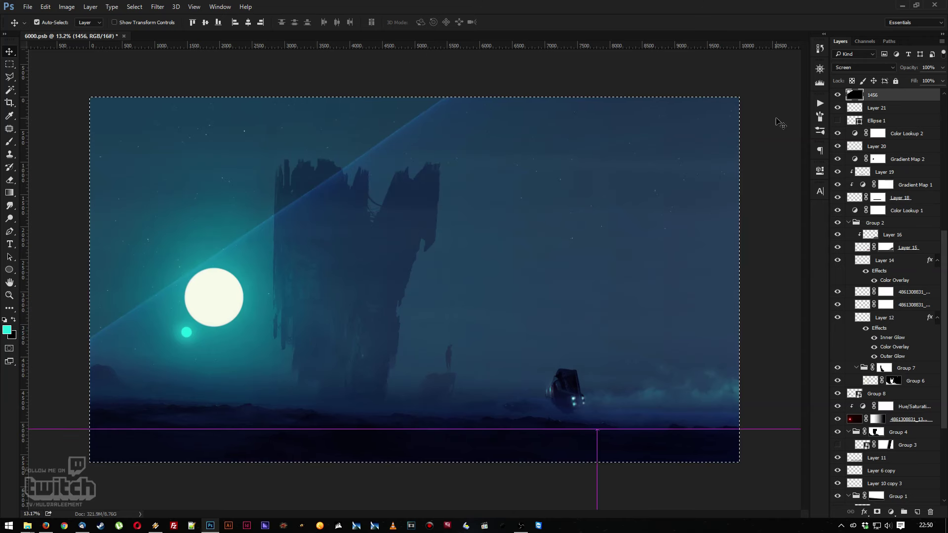
key("ctrl+c")
key("ctrl+v")
left_click(875, 99, "shift")
key("ctrl+e")
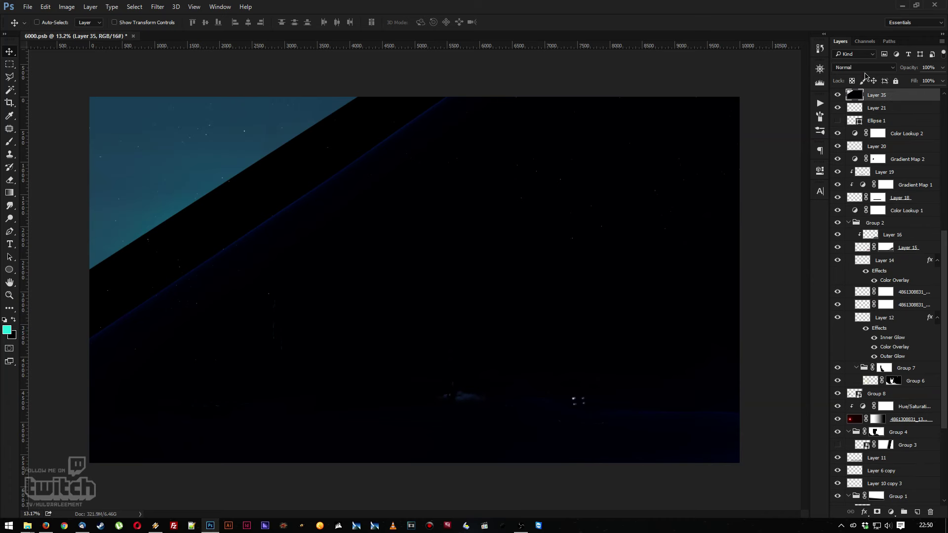
left_click(856, 67)
left_click(849, 131)
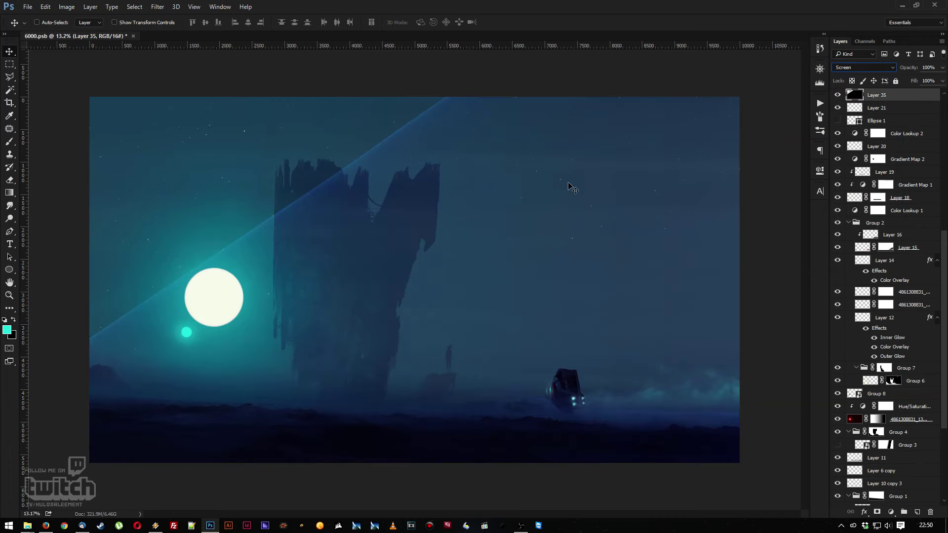
Erase the diagonal edge on Layer 35 with a large soft round brush at 0% hardness, about 3228 px
key("e")
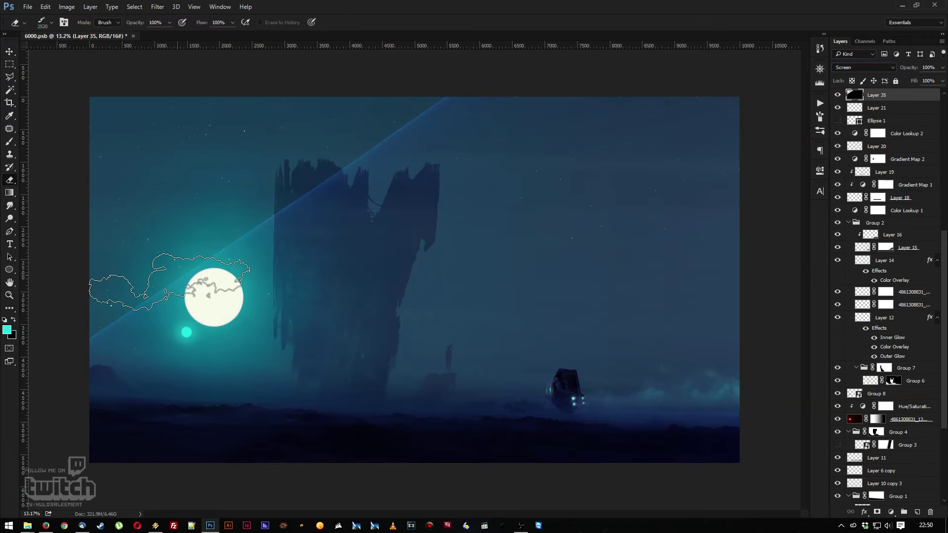
right_click(181, 267)
left_click(242, 332)
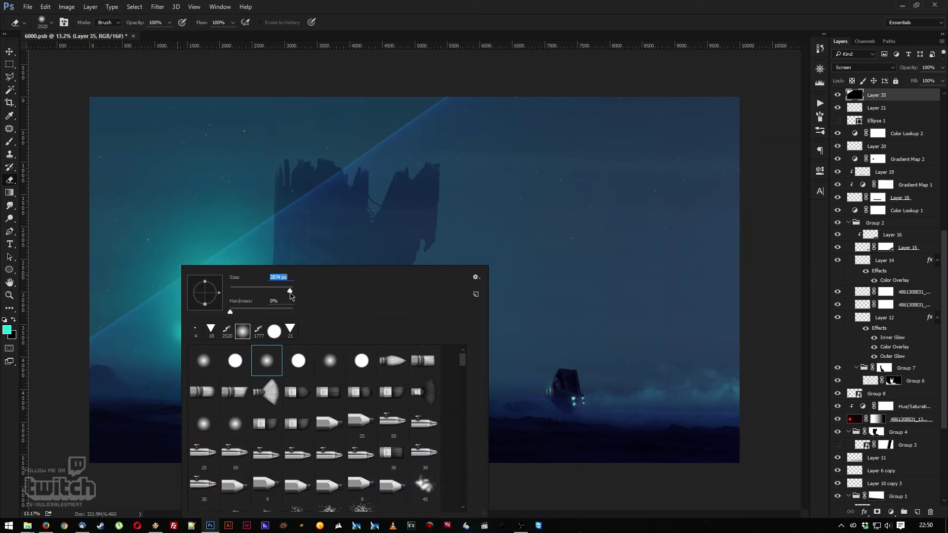
key("Return")
mouse_move(104, 288)
left_mouse_down()
mouse_move(100, 271)
mouse_move(101, 291)
mouse_move(214, 253)
left_mouse_up()
left_click_drag(448, 141, 488, 116)
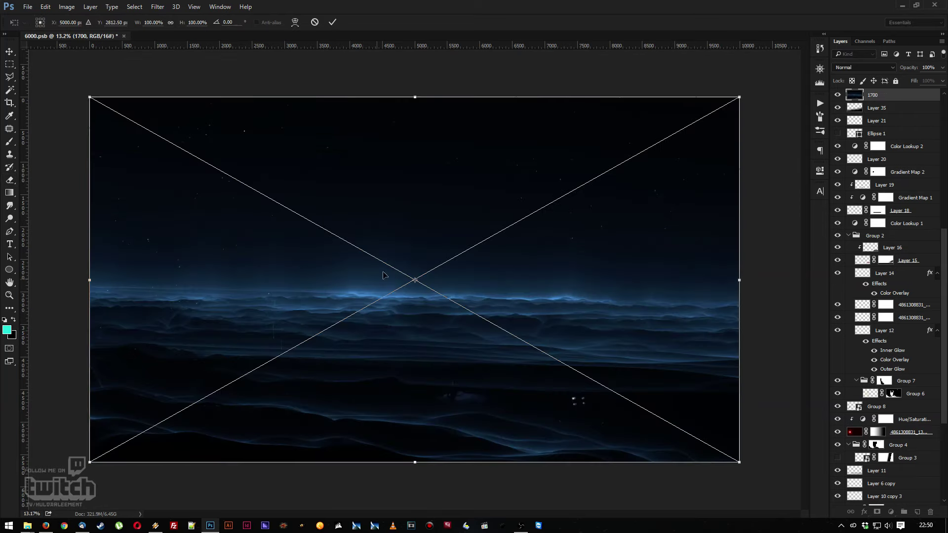
Scale the placed 1700 image to 50.79% by 79.43%, rotate it -1.19° and align its horizon with the ground below the sun
left_click_drag(384, 274, 266, 337)
left_click_drag(611, 154, 155, 284)
left_click_drag(59, 345, 179, 346)
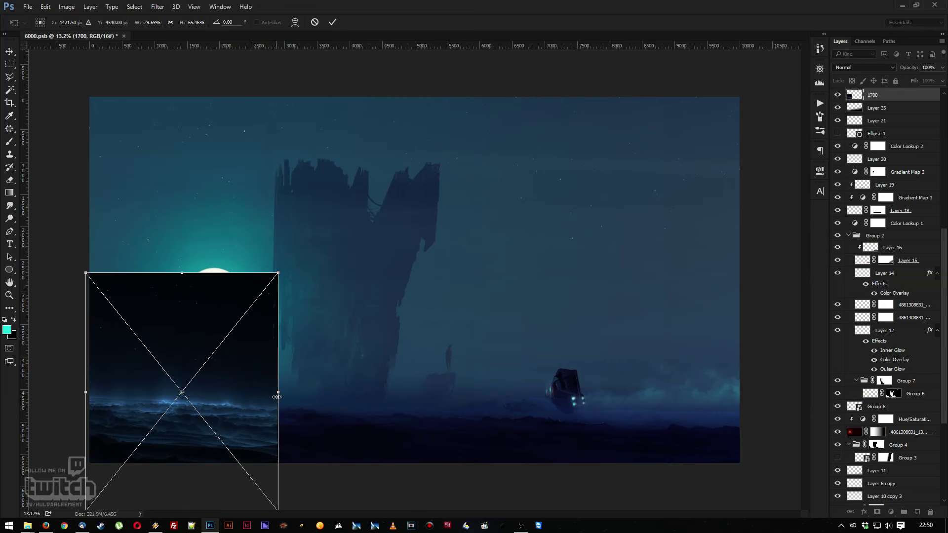
left_click_drag(278, 392, 415, 392)
left_click_drag(272, 319, 243, 322)
left_click_drag(494, 330, 499, 327)
left_click_drag(209, 279, 216, 242)
Try Linear Dodge (Add) on the 1700 layer, set its blend mode to Color Dodge, and rasterize it
key("shift+alt+s")
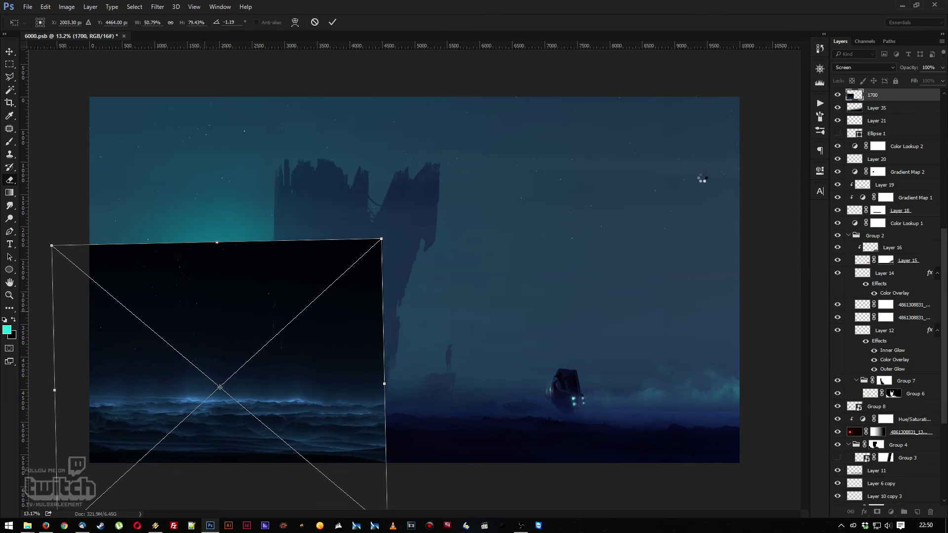
left_click(844, 69)
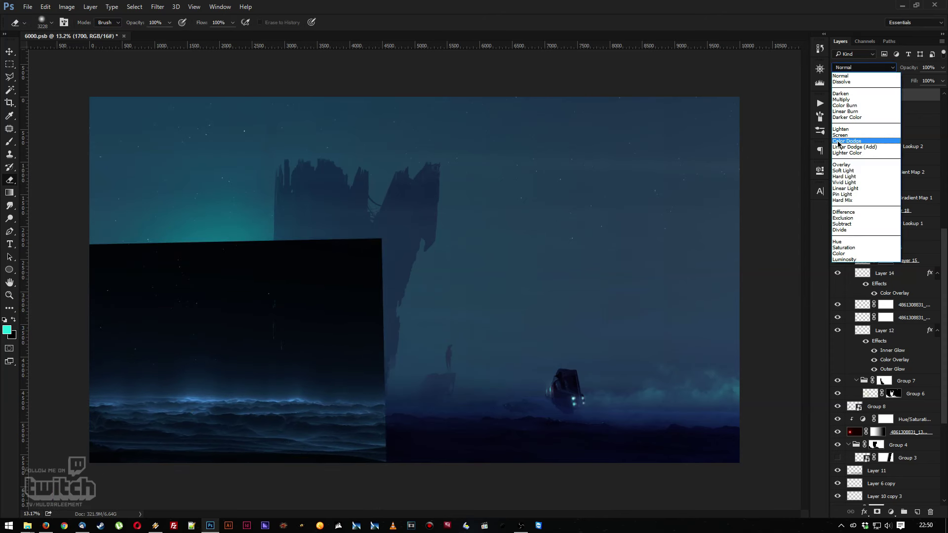
left_click(837, 143)
key("shift+alt+w")
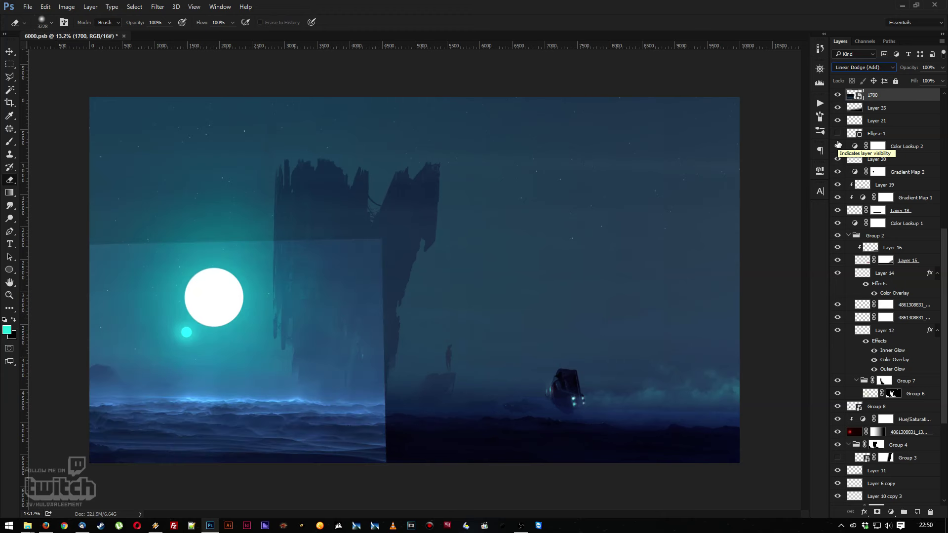
key("shift+alt+d")
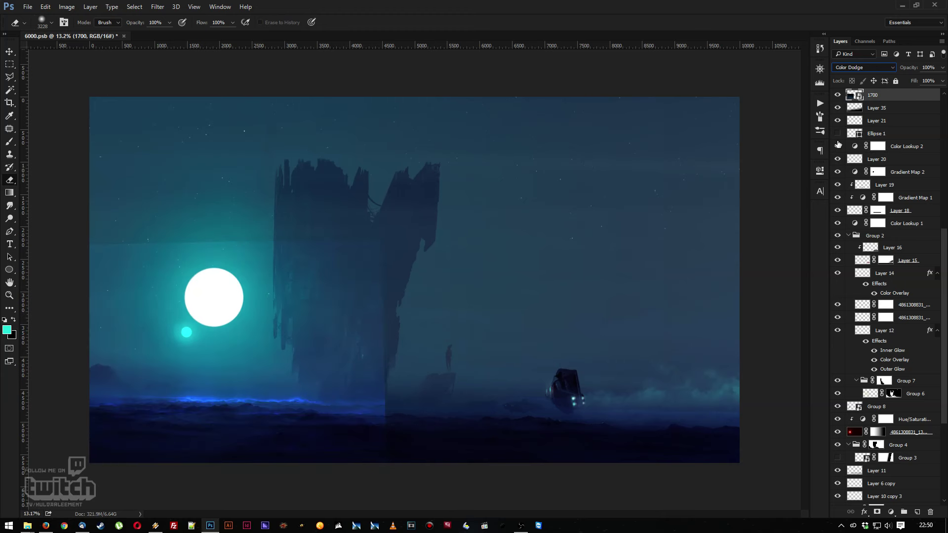
left_click(258, 307)
key("Escape")
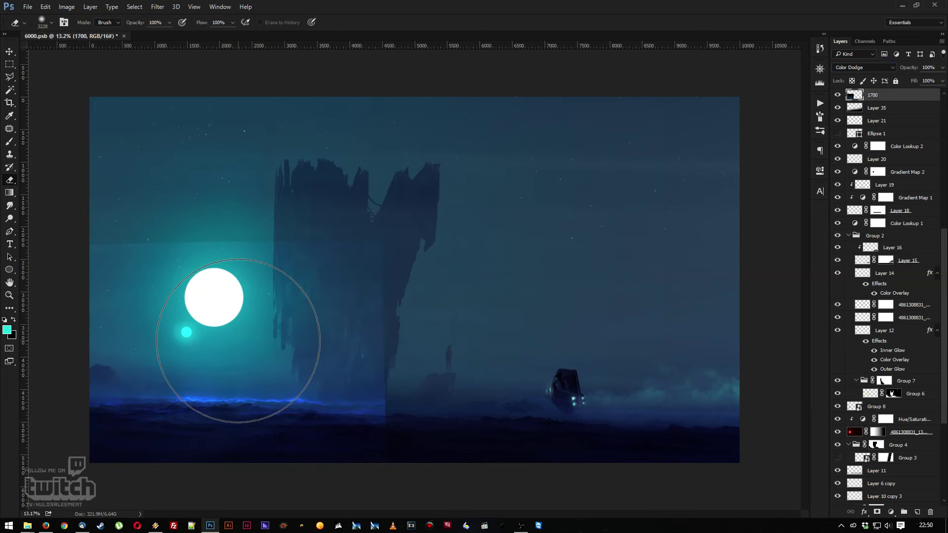
Darken the midtones of the 1700 layer with Levels
key("ctrl+l")
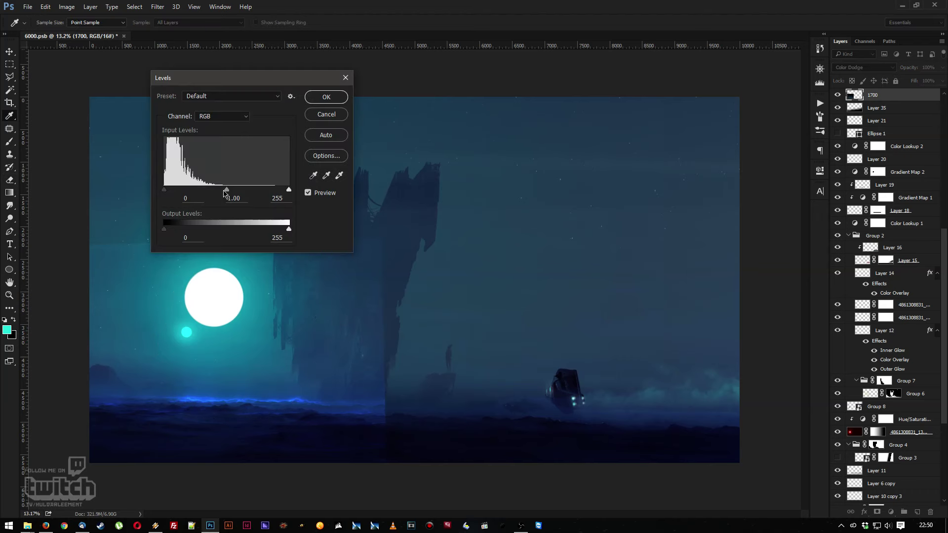
mouse_move(224, 190)
left_mouse_down()
mouse_move(206, 192)
mouse_move(250, 197)
mouse_move(238, 199)
left_mouse_up()
key("Return")
key("e")
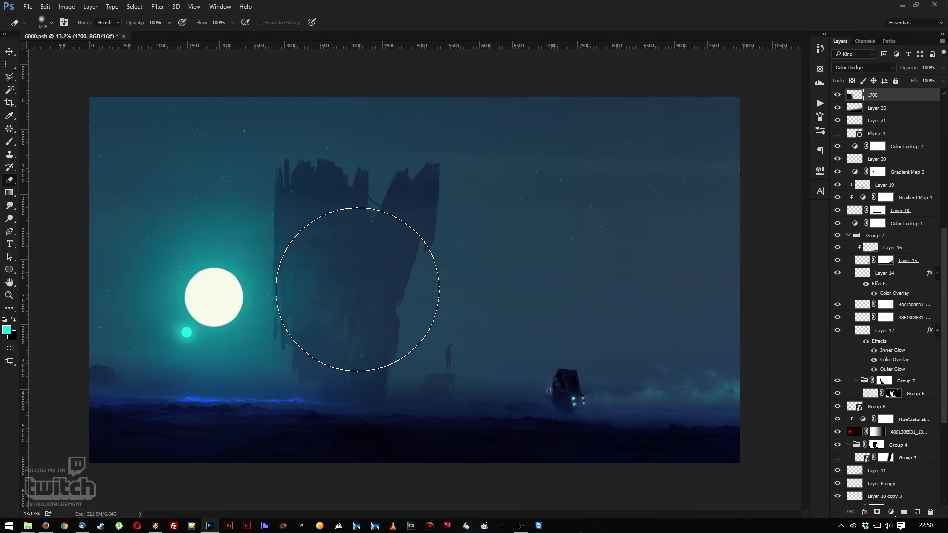
Flatten the 1700 layer to 42.55% of its height and reshape it to fit along the horizon beneath the sun
key("ctrl+t")
left_click_drag(235, 341, 246, 236)
left_click_drag(237, 135, 236, 306)
left_click_drag(227, 345, 220, 367)
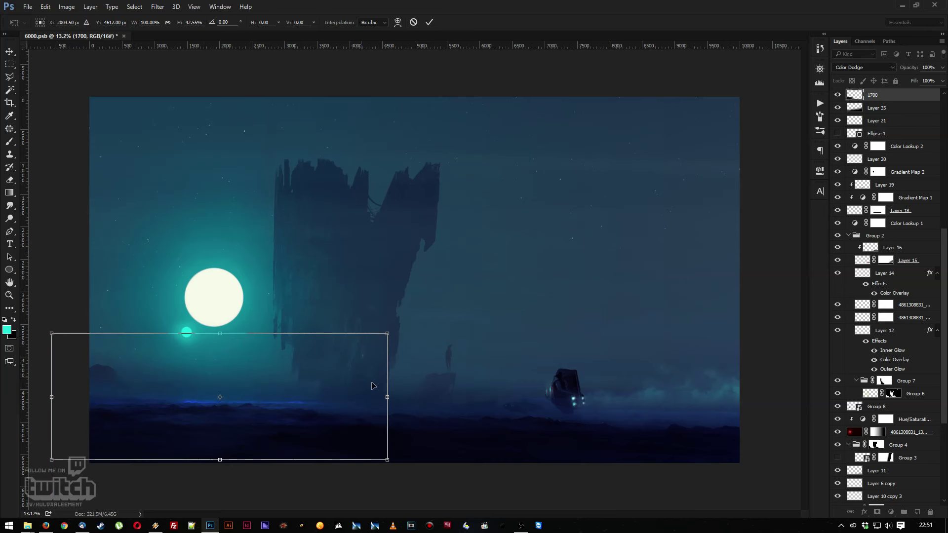
left_click_drag(388, 396, 273, 360)
right_click(303, 386)
left_click(340, 364)
mouse_move(233, 290)
left_mouse_down()
mouse_move(241, 283)
mouse_move(235, 290)
left_mouse_up()
key("Return")
Soften the edge of the 1700 layer with the large soft eraser and shift its hue towards cyan with Hue/Saturation
key("e")
mouse_move(440, 391)
left_mouse_down()
mouse_move(496, 435)
mouse_move(479, 379)
mouse_move(440, 324)
mouse_move(354, 258)
mouse_move(380, 278)
left_mouse_up()
key("ctrl+u")
left_click_drag(163, 225, 146, 247)
key("Return")
key("b")
Move the 1700 layer slightly down along the horizon and rotate it about 2.74° so the glow follows the ground
key("z")
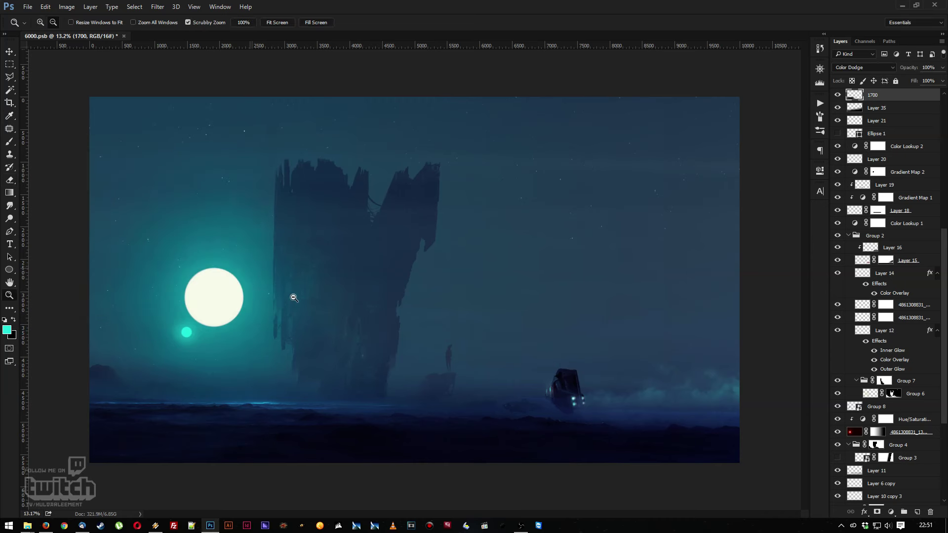
mouse_move(306, 302)
left_mouse_down()
mouse_move(271, 286)
mouse_move(299, 293)
mouse_move(194, 320)
mouse_move(260, 329)
left_mouse_up()
key("alt+Tab")
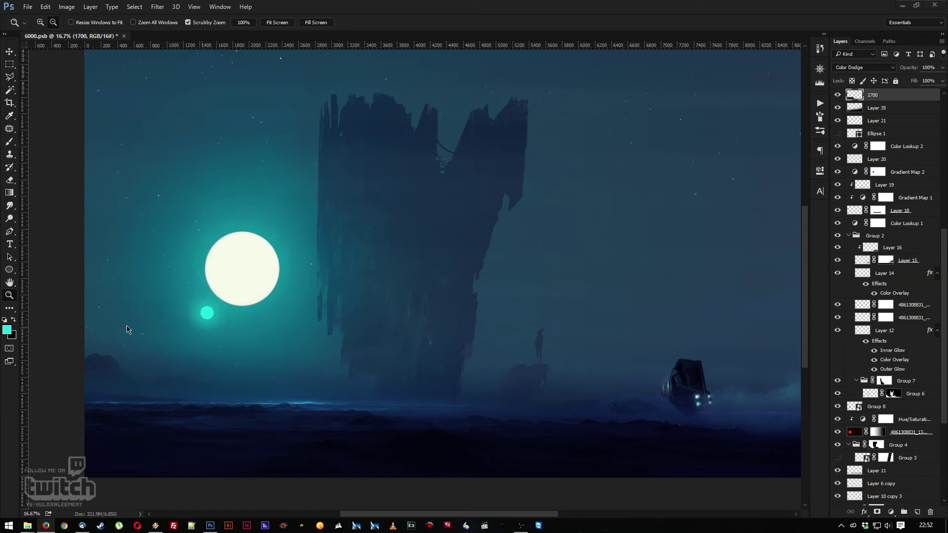
mouse_move(348, 330)
left_mouse_down()
mouse_move(316, 330)
mouse_move(345, 323)
left_mouse_up()
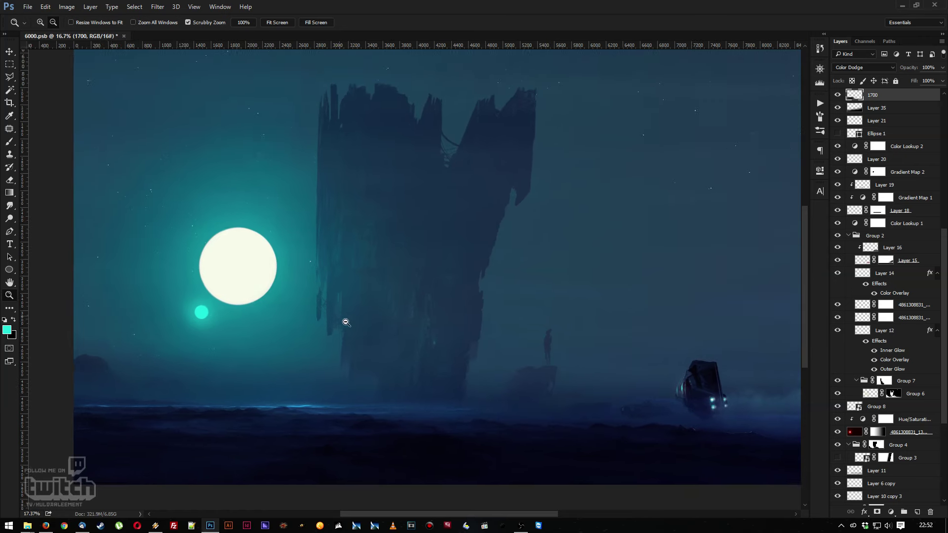
key("v")
left_click_drag(336, 372, 327, 376)
key("ctrl+t")
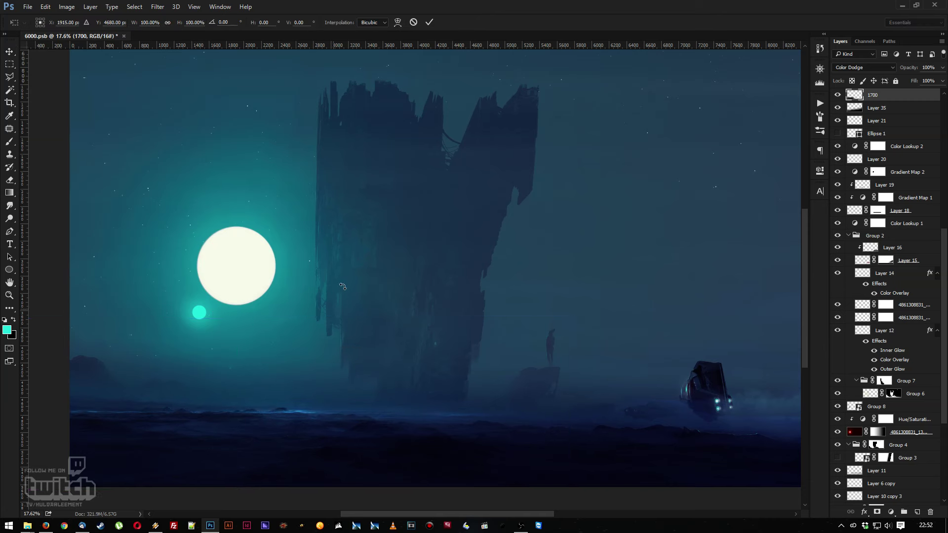
left_click_drag(376, 242, 384, 241)
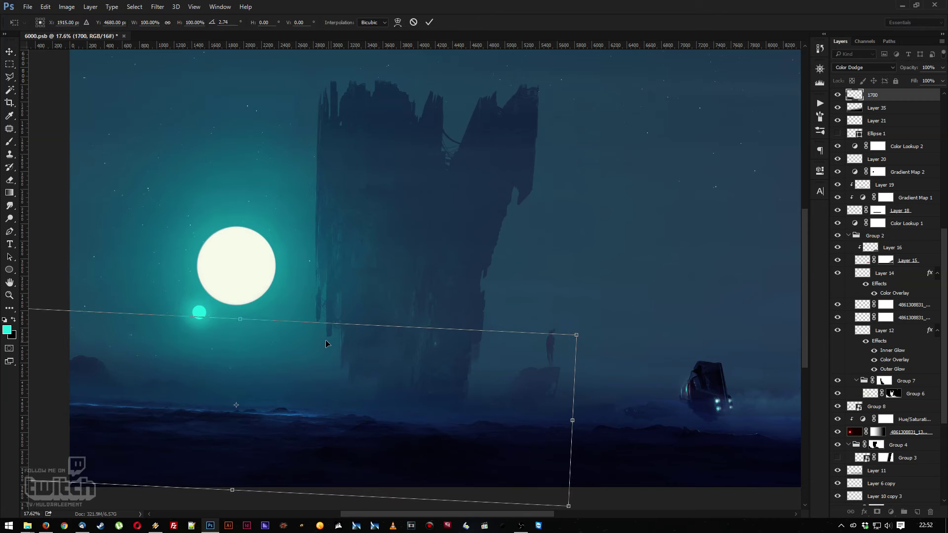
left_click_drag(327, 341, 325, 339)
key("Return")
Duplicate the 1700 layer
key("z")
left_click_drag(385, 302, 366, 292)
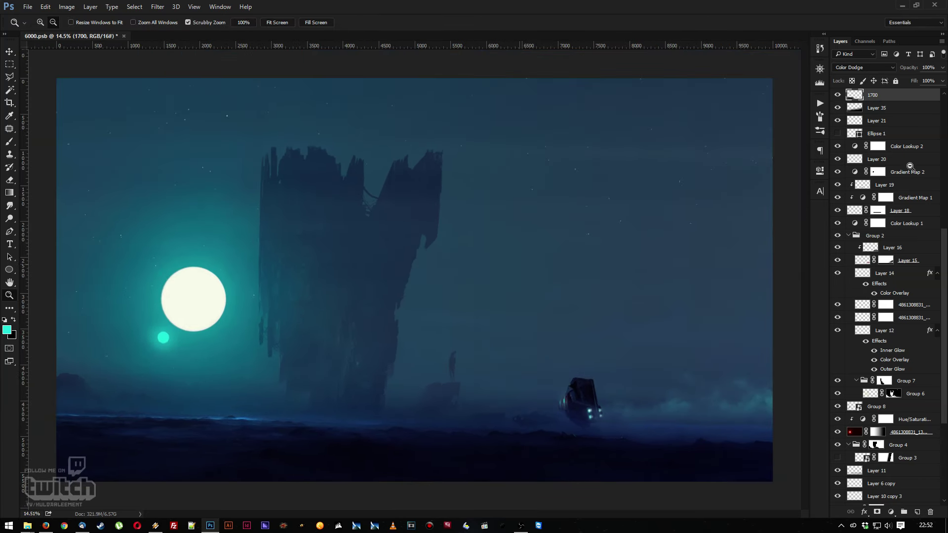
right_click(898, 97)
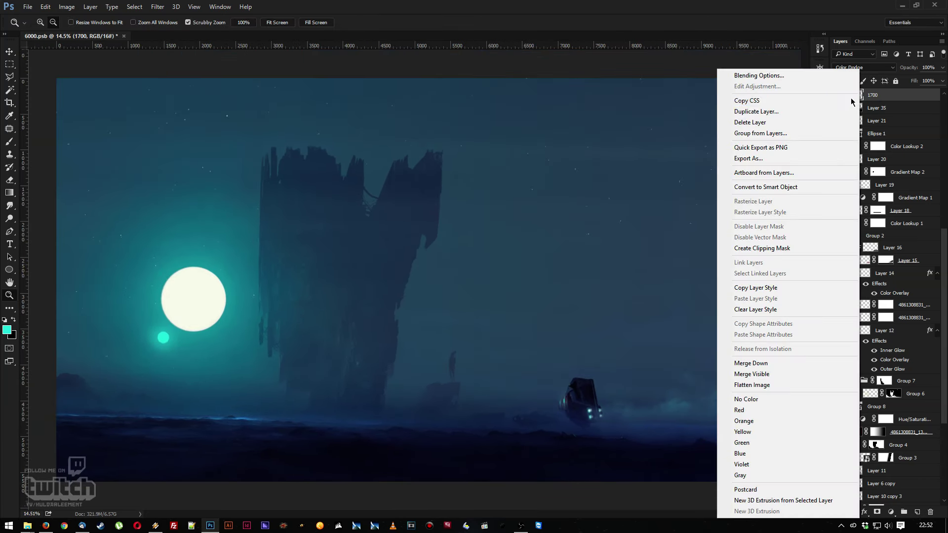
left_click(783, 112)
key("Return")
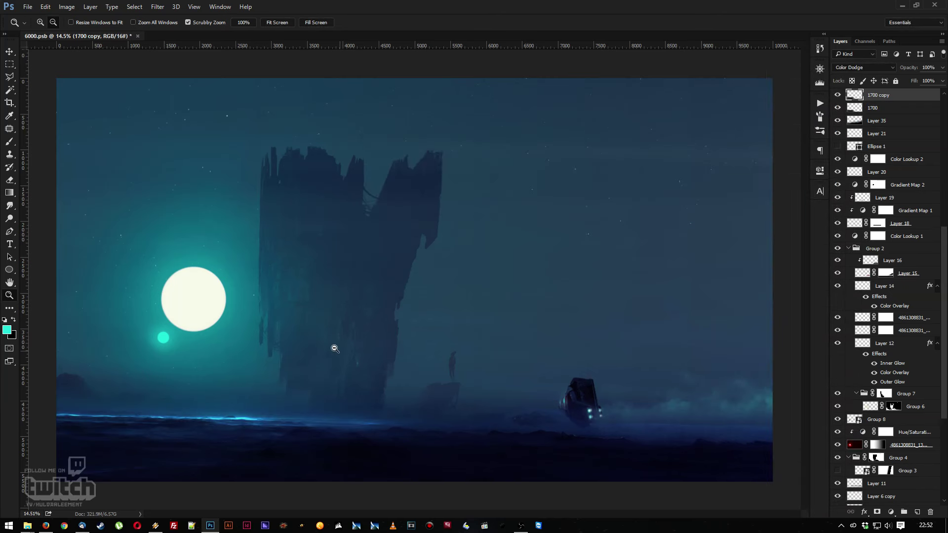
Move the 1700 copy to the ship, scale it to 73.17% by 110.38%, rotate it 1.60° and align its glow with the engines
key("v")
left_click_drag(220, 407, 611, 413)
key("ctrl+t")
left_click_drag(317, 351, 566, 304)
left_click_drag(594, 390, 589, 372)
left_click_drag(556, 260, 547, 259)
left_click_drag(739, 413, 940, 393)
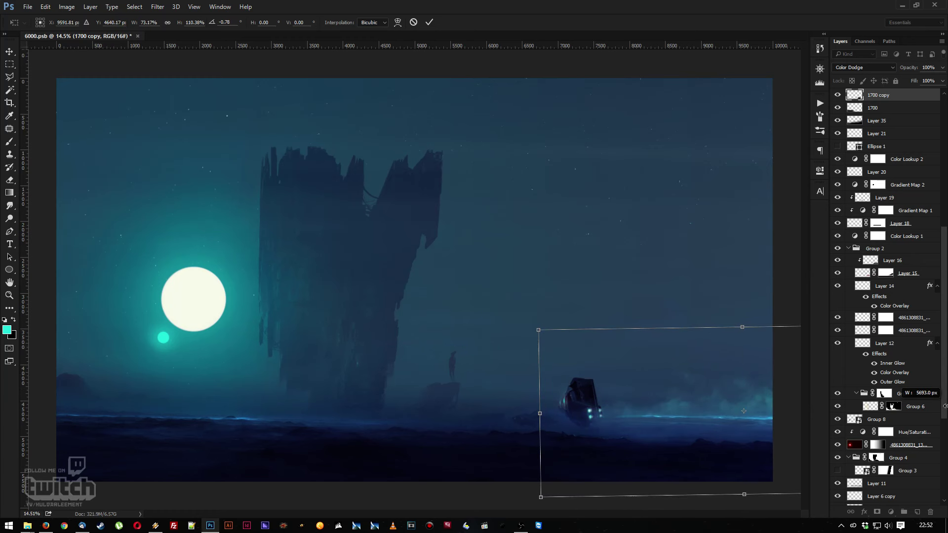
left_click_drag(623, 397, 584, 395)
left_click_drag(404, 311, 409, 301)
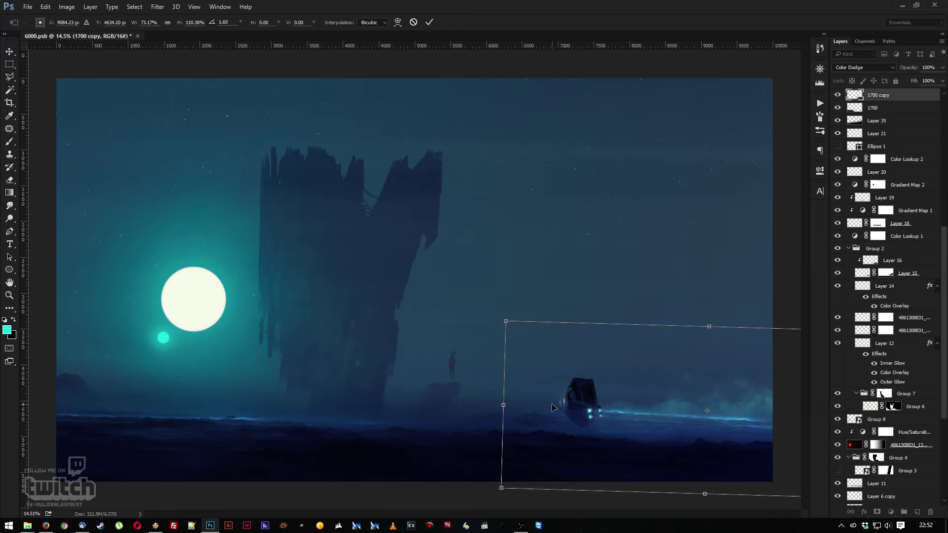
key("Return")
key("z")
left_click_drag(633, 412, 511, 395)
key("v")
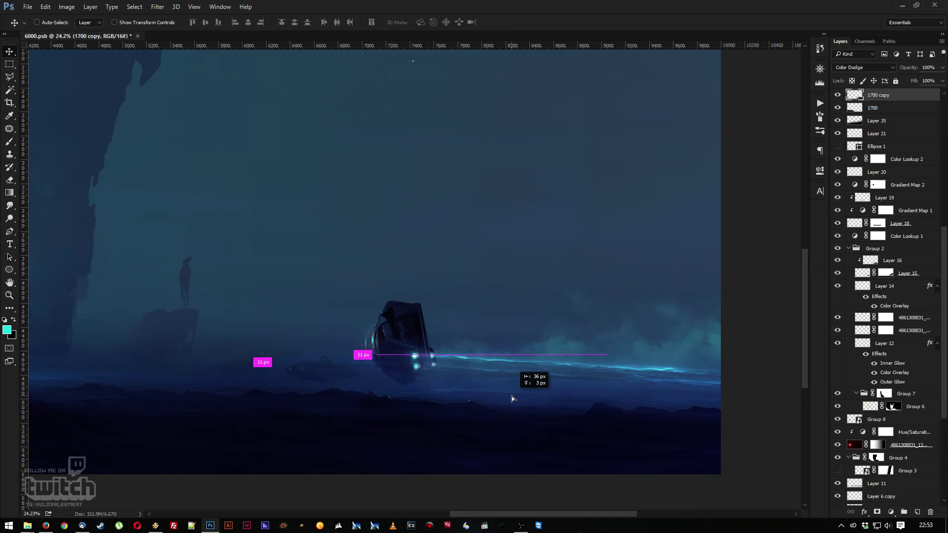
Erase the 1700 copy around the front of the ship with a soft 432 px eraser at 0% hardness
key("e")
right_click(323, 345)
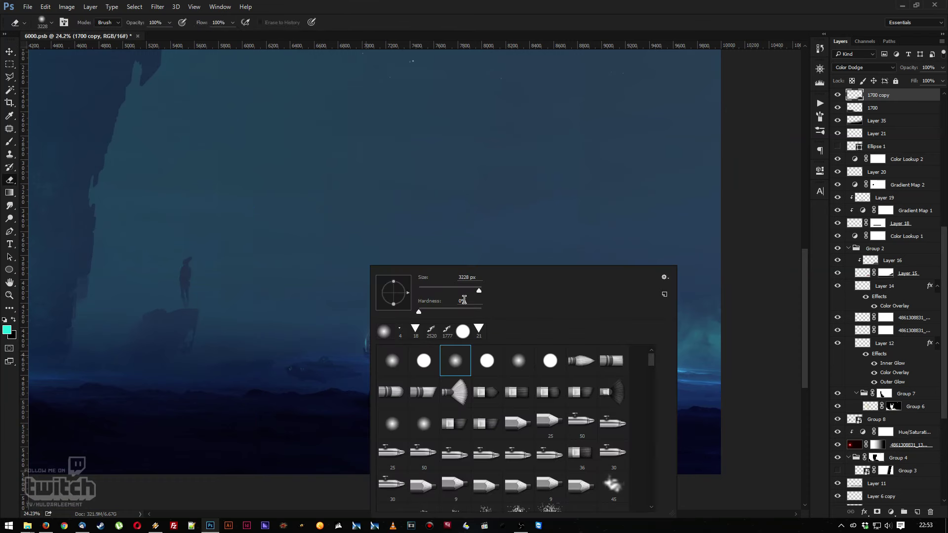
double_click(466, 277)
type("155")
key("Return")
right_click(343, 316)
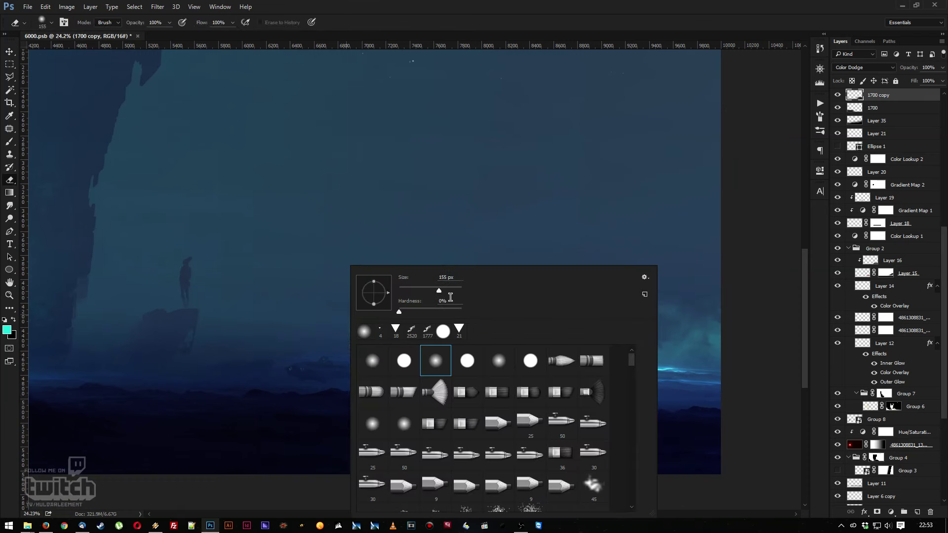
double_click(446, 276)
type("432")
key("Return")
left_click(352, 339)
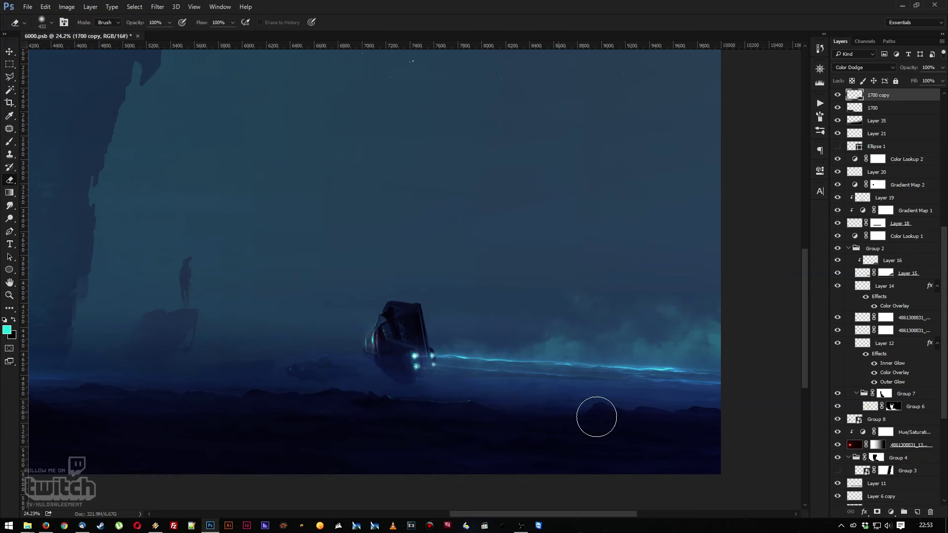
Start a Tilt-Shift blur on the 1700 copy and place its single centre pin just in front of the ship
key("z")
mouse_move(591, 457)
left_mouse_down()
mouse_move(501, 293)
mouse_move(615, 387)
mouse_move(567, 300)
left_mouse_up()
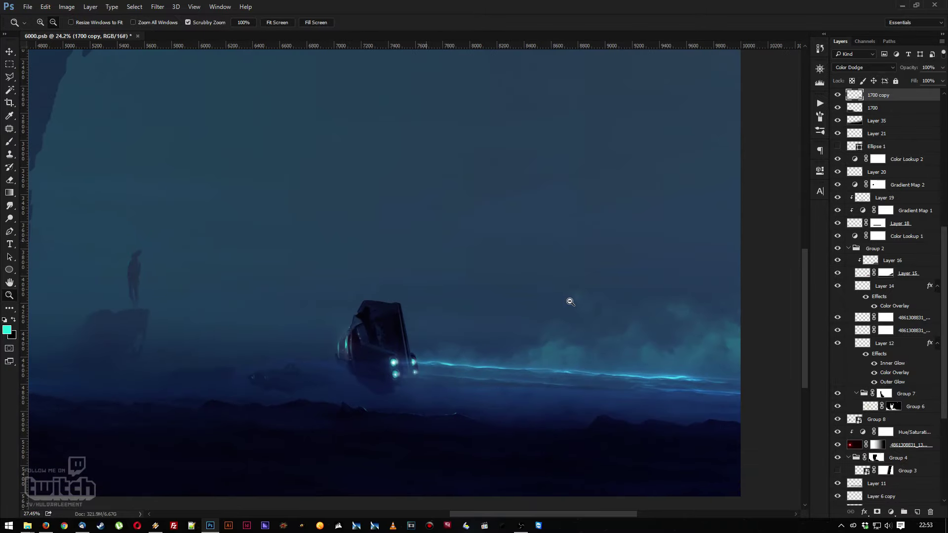
left_click(158, 7)
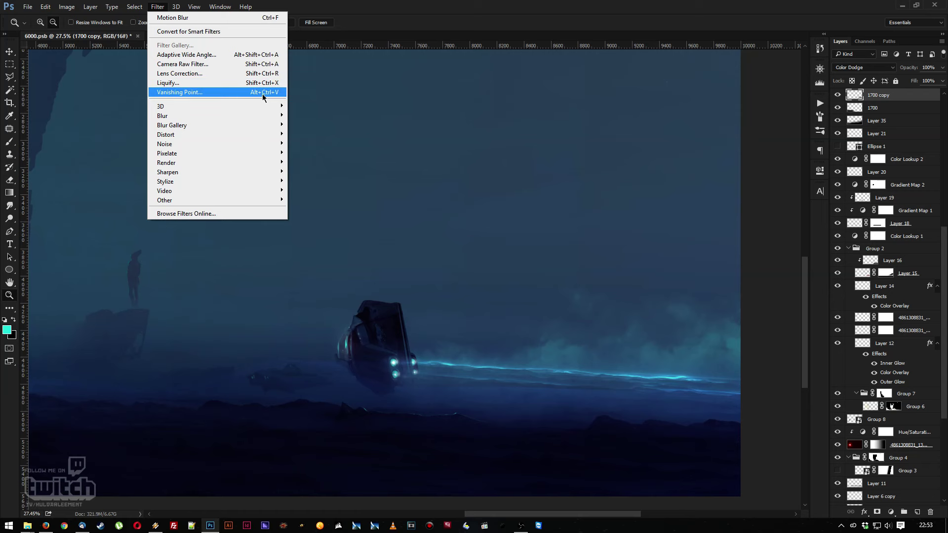
mouse_move(273, 127)
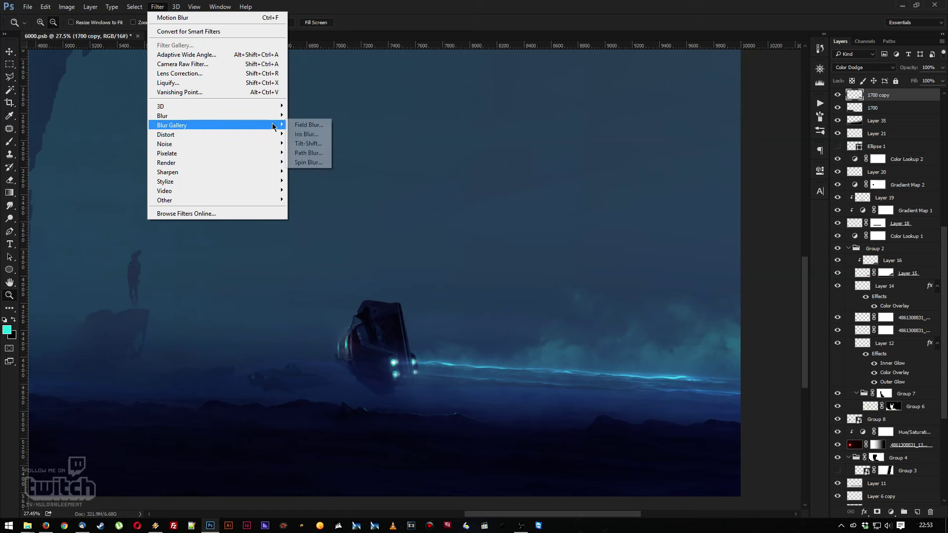
left_click(305, 144)
key("ctrl+0")
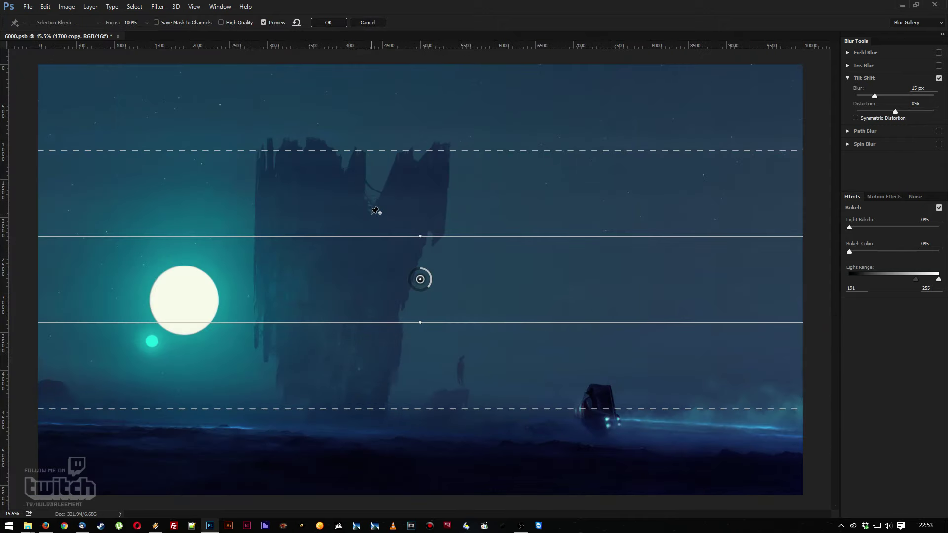
scroll(540, 298, "up", 1)
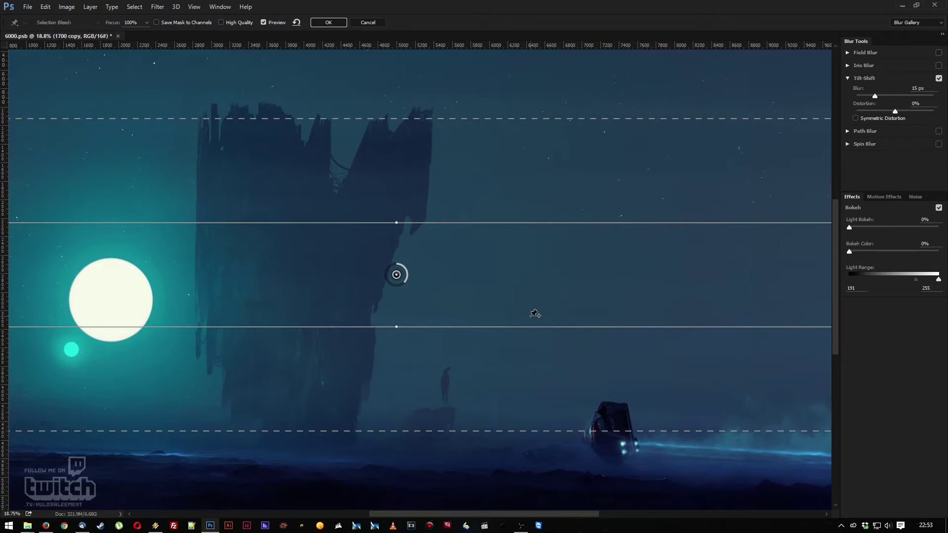
left_click_drag(483, 320, 432, 393)
left_click(434, 316)
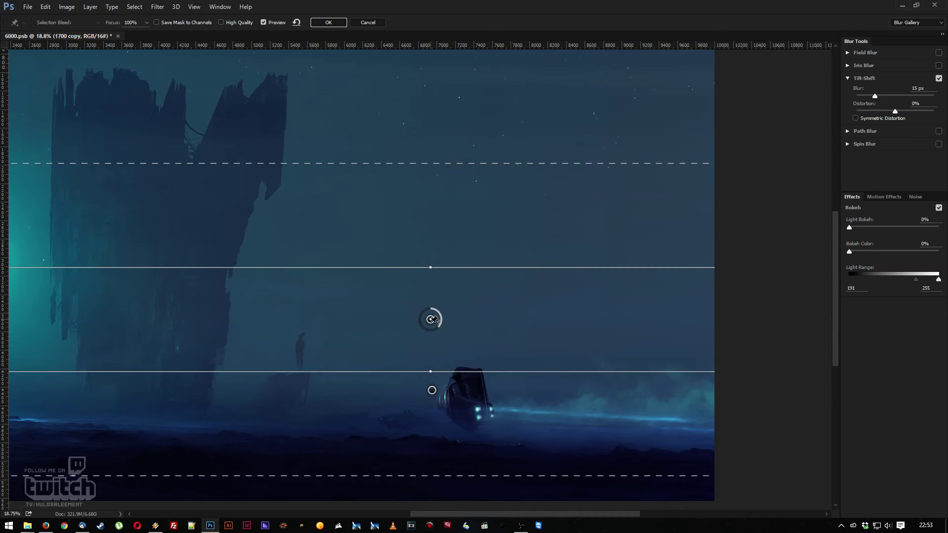
key("ctrl+z")
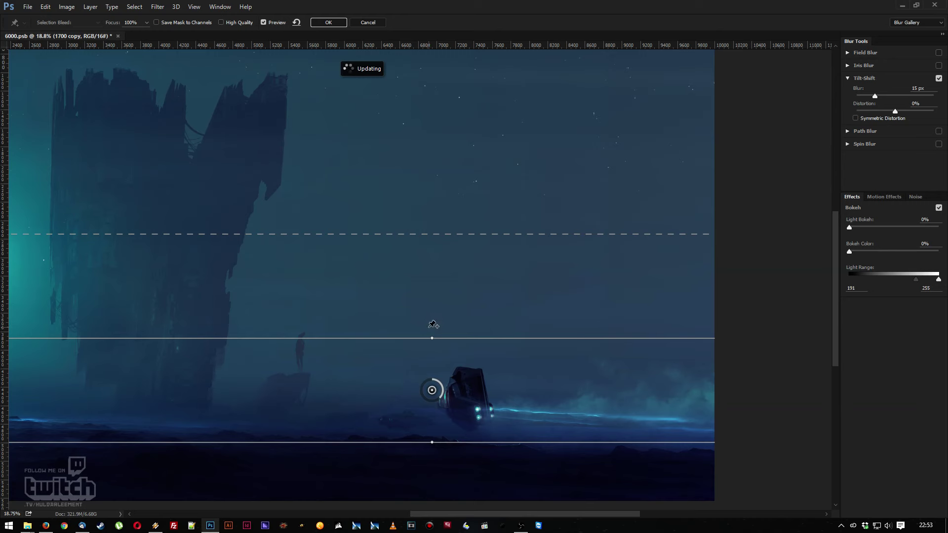
Turn the tilt-shift bands nearly vertical with a 57 px blur, and adjust their boundaries so the engine trail blurs away from the ship
left_click_drag(432, 341, 373, 385)
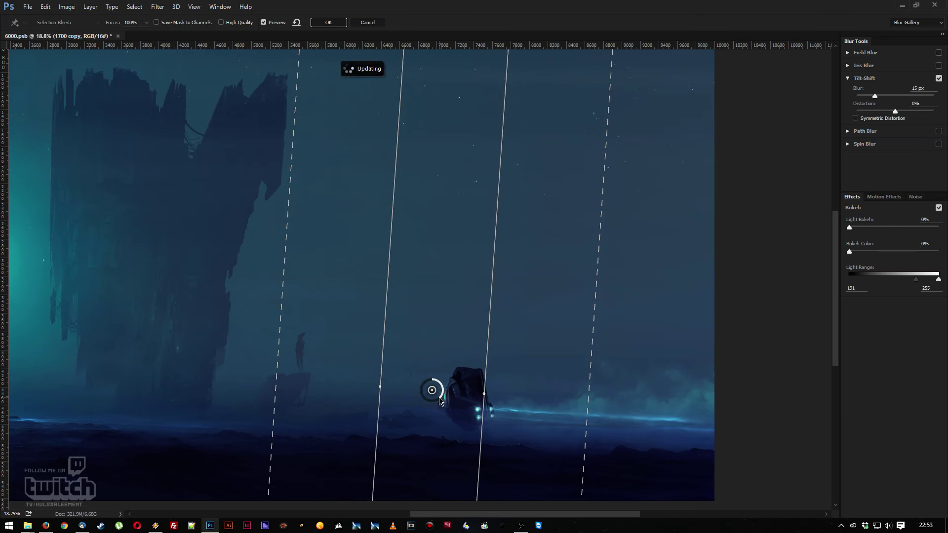
left_click_drag(439, 404, 424, 398)
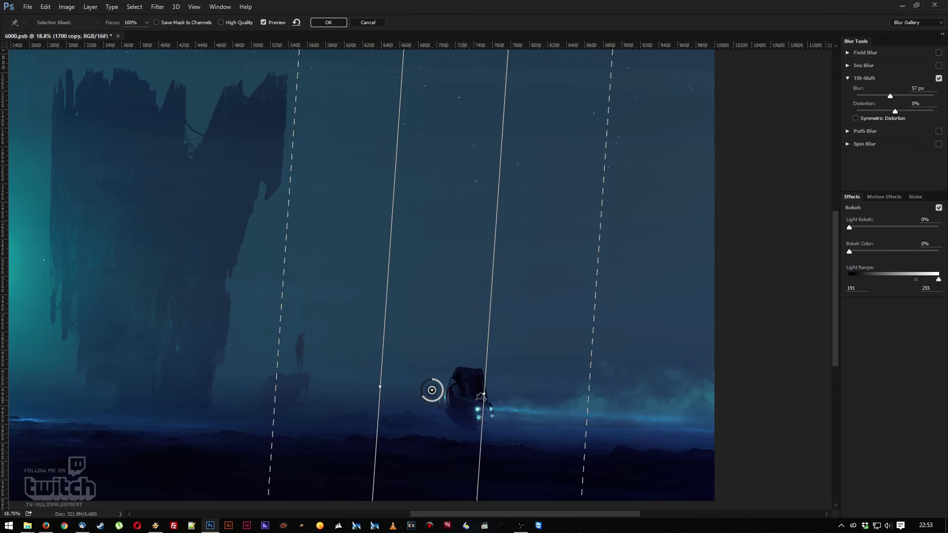
left_click_drag(590, 376, 700, 389)
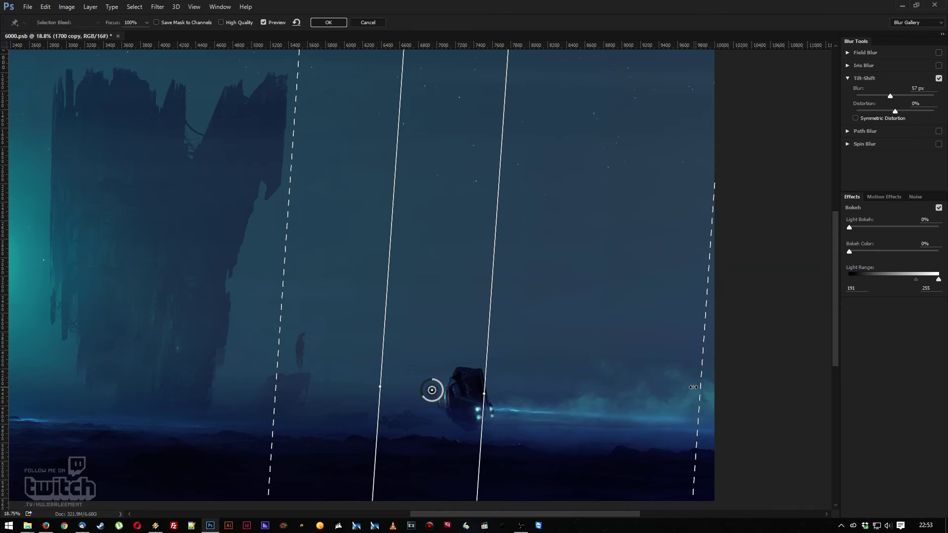
left_click_drag(480, 363, 473, 364)
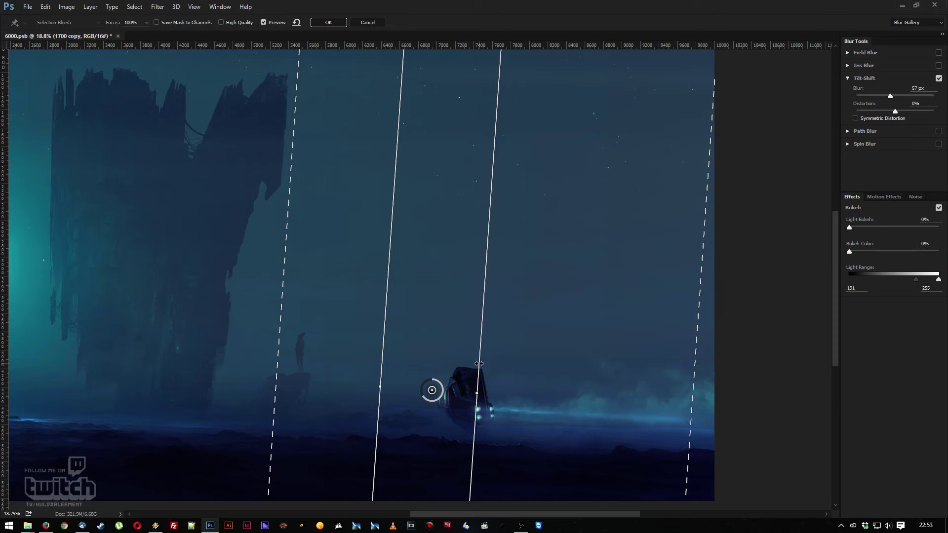
left_click_drag(695, 369, 627, 367)
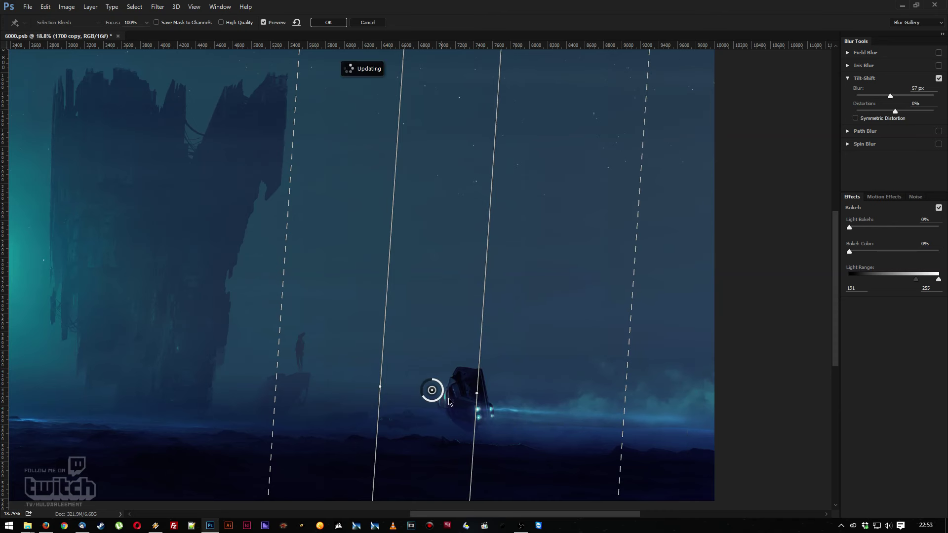
left_click_drag(481, 395, 476, 382)
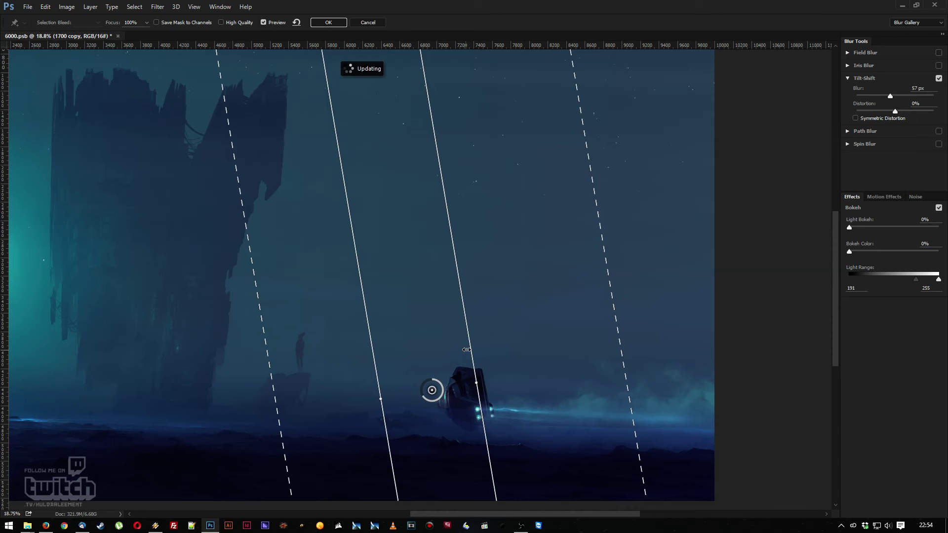
left_click_drag(469, 348, 453, 348)
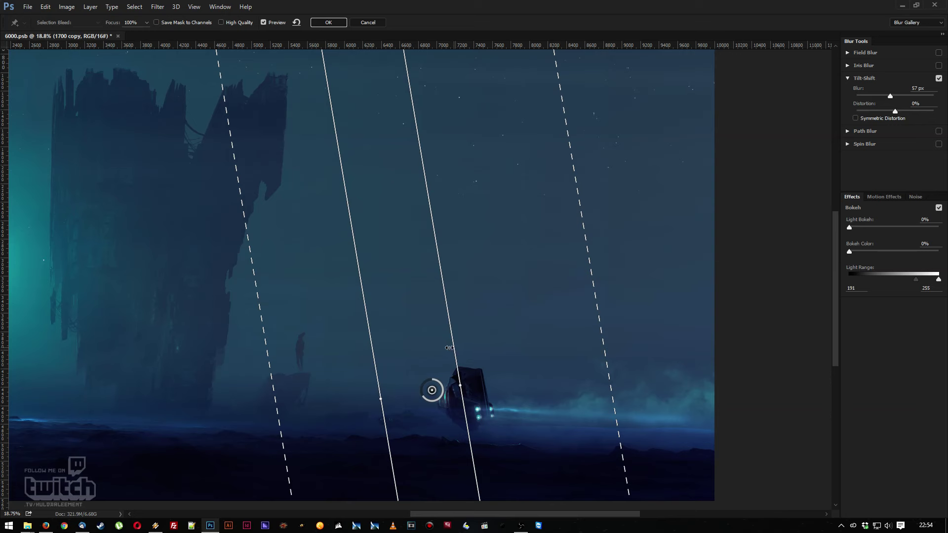
left_click_drag(448, 346, 445, 346)
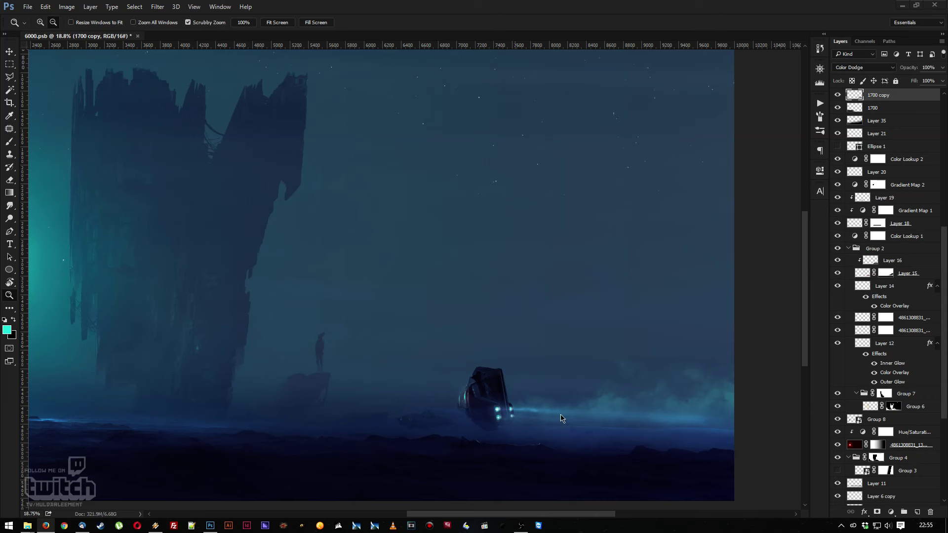
Fade the far end of the 1700 copy's engine trail with a soft eraser of about 3228 px
key("e")
right_click(612, 381)
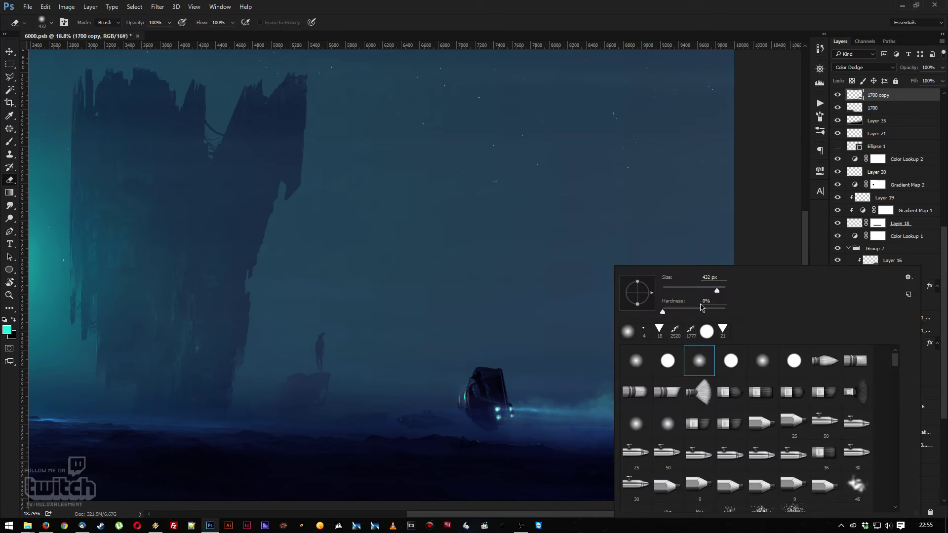
left_click_drag(721, 292, 724, 291)
key("Return")
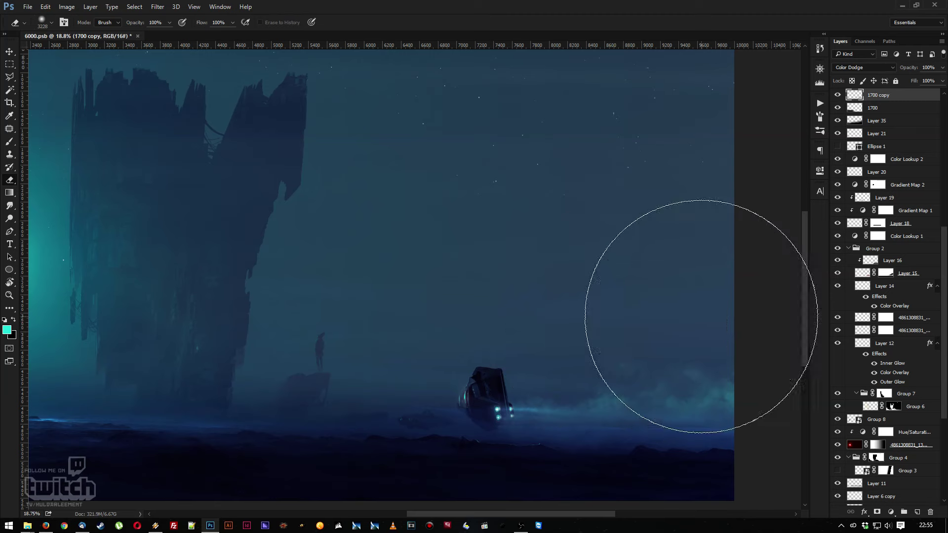
Select Layer 35 and soften its light over the sky and horizon near the ship with the large soft eraser
key("z")
mouse_move(571, 290)
left_mouse_down()
mouse_move(493, 273)
mouse_move(535, 277)
mouse_move(537, 306)
left_mouse_up()
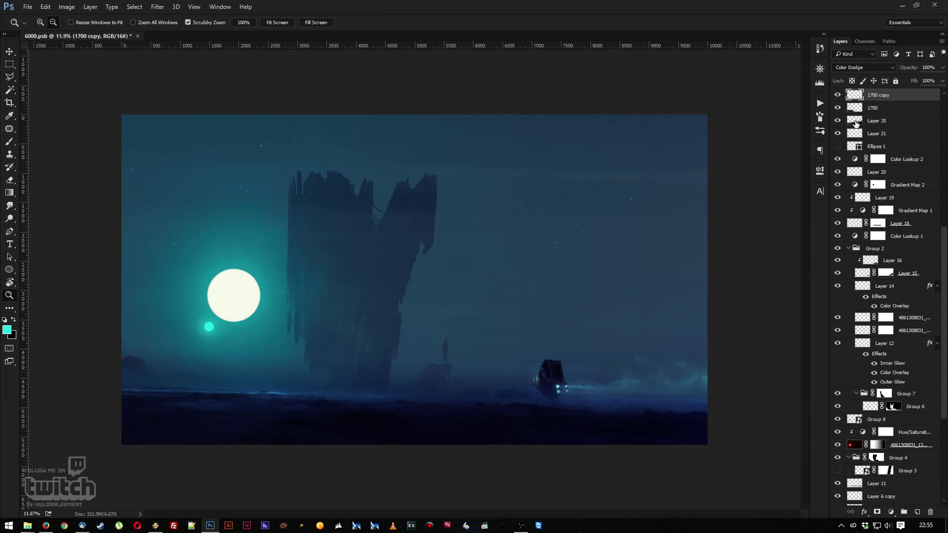
left_click(856, 122)
key("ctrl+minus")
key("e")
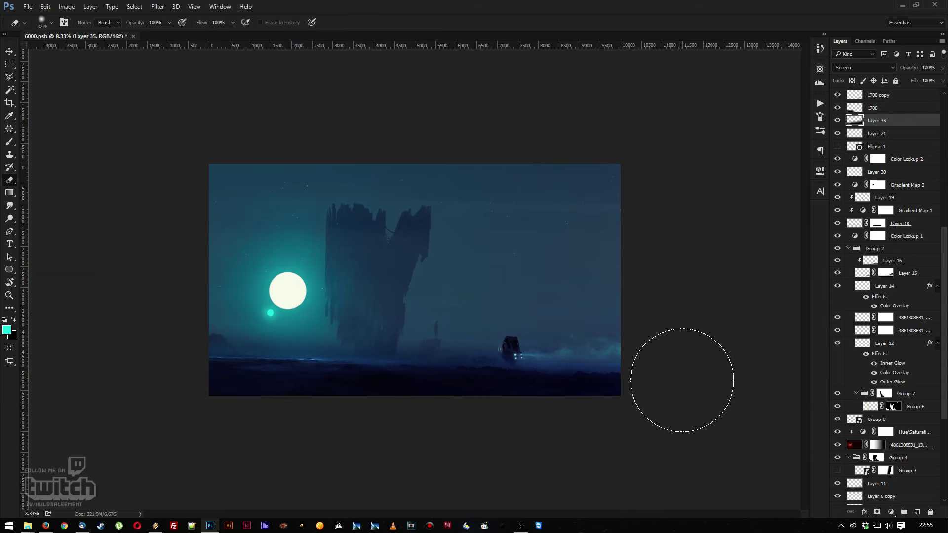
right_click(627, 340)
left_click(575, 336)
left_click_drag(676, 295, 688, 290)
left_click(570, 261)
right_click(446, 344)
key("alt+space")
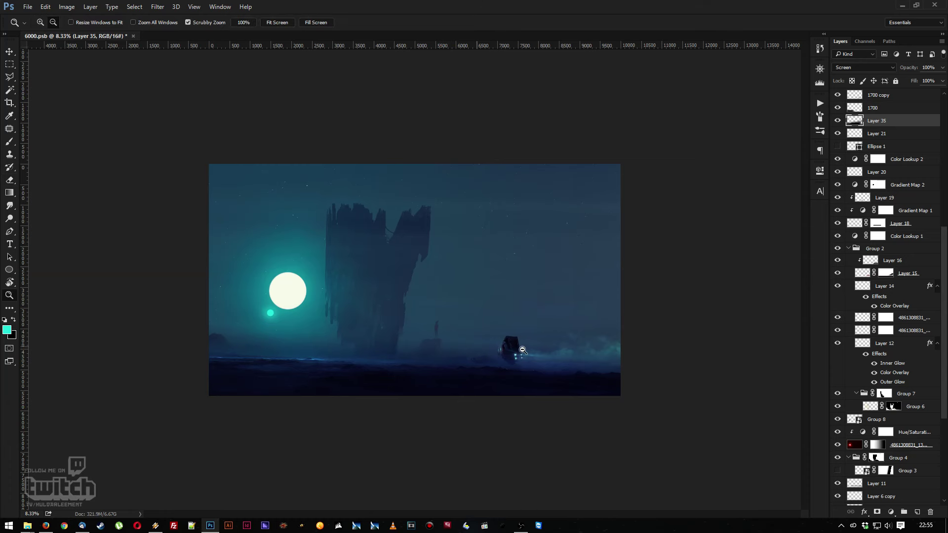
Apply a Gaussian Blur to the light on Layer 35 around the ship and horizon
left_click_drag(522, 350, 576, 360)
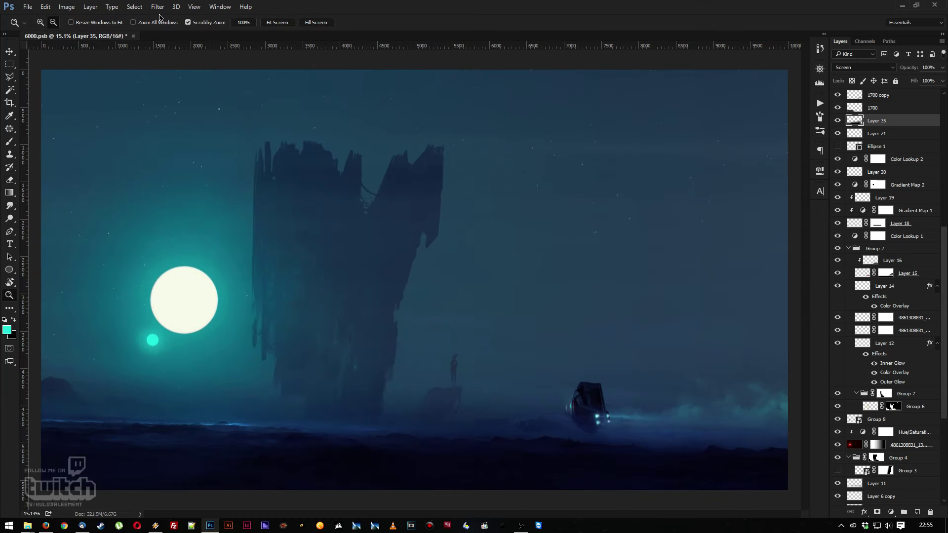
left_click(158, 7)
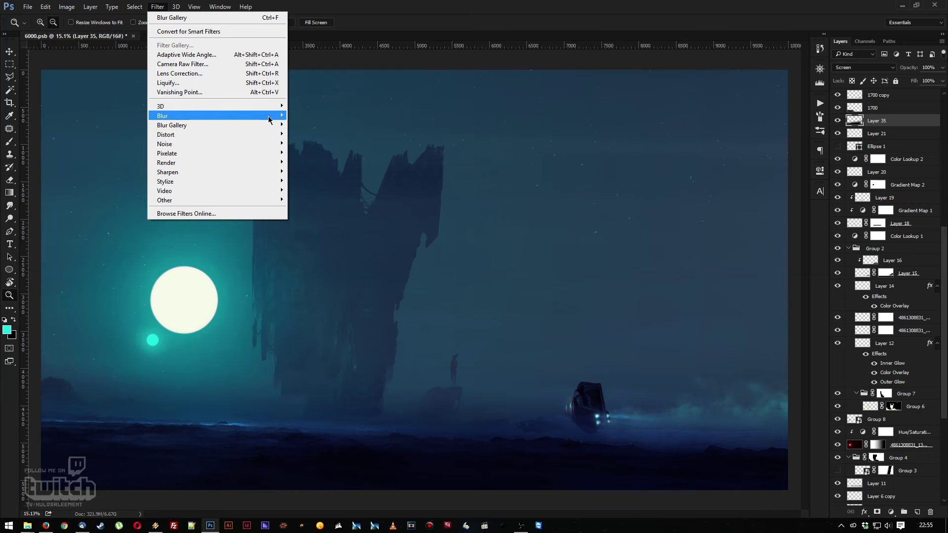
mouse_move(269, 119)
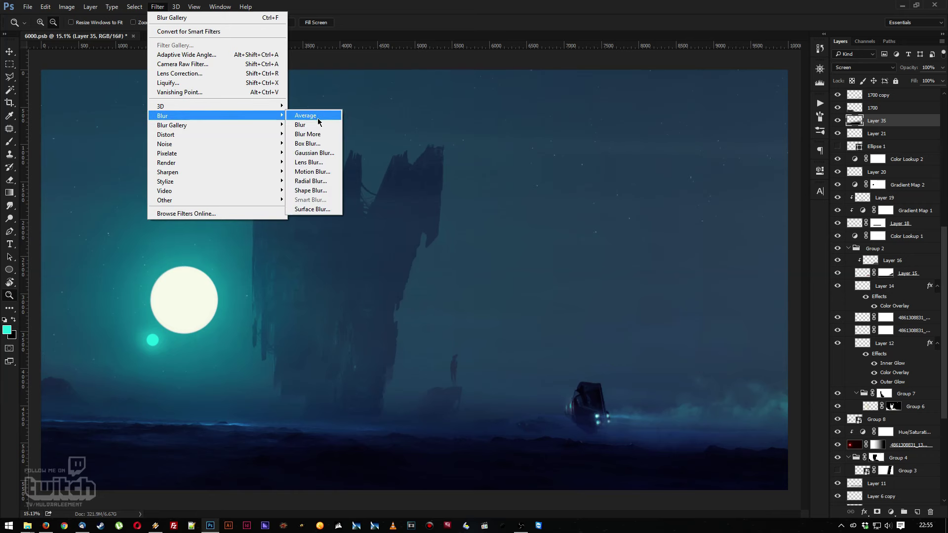
left_click(322, 156)
left_click_drag(552, 322, 571, 322)
key("Return")
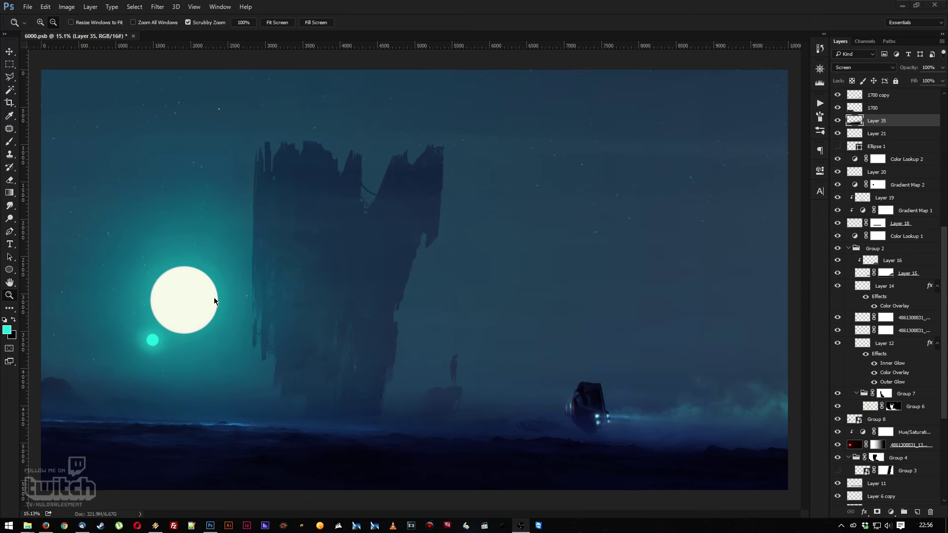
Switch to Steam and browse the game library in list and grid views, returning to the detail view
left_click(840, 527)
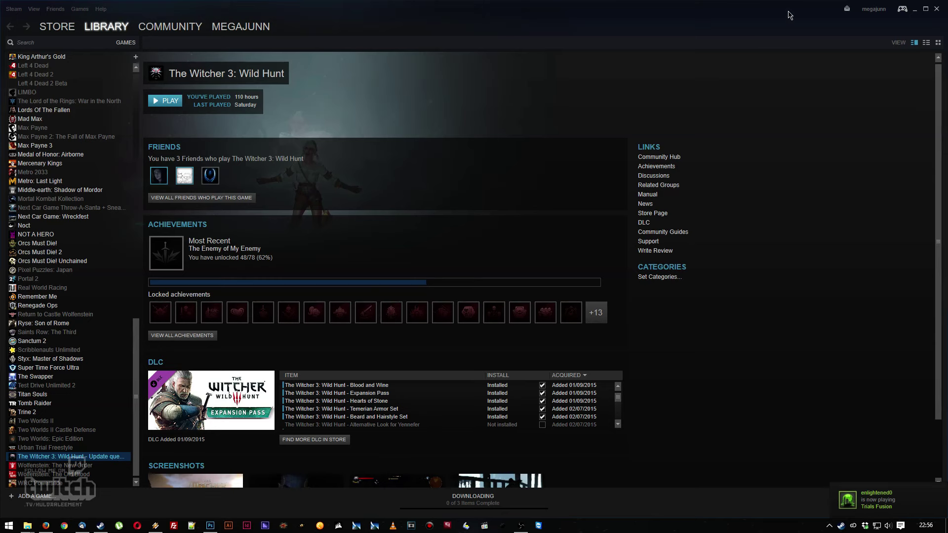
left_click_drag(790, 17, 1, 531)
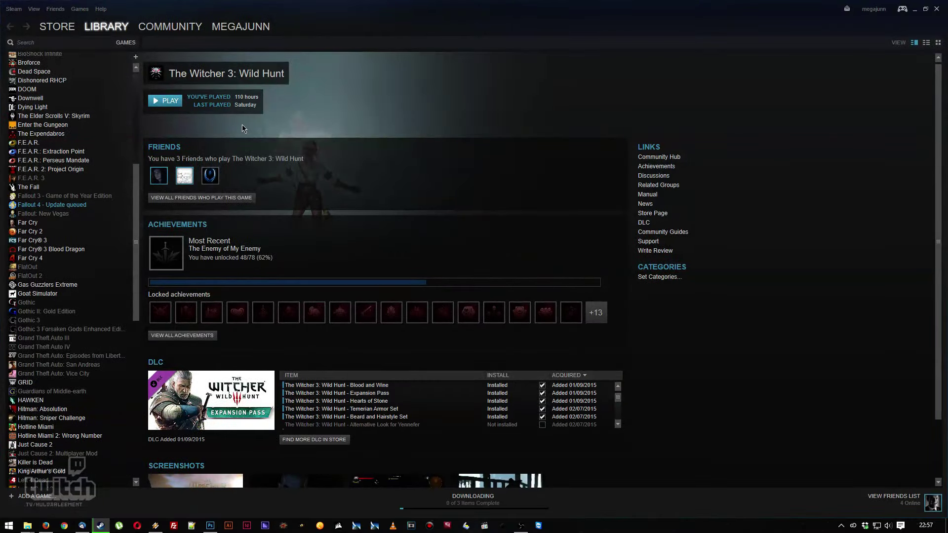
scroll(98, 247, "down", 10)
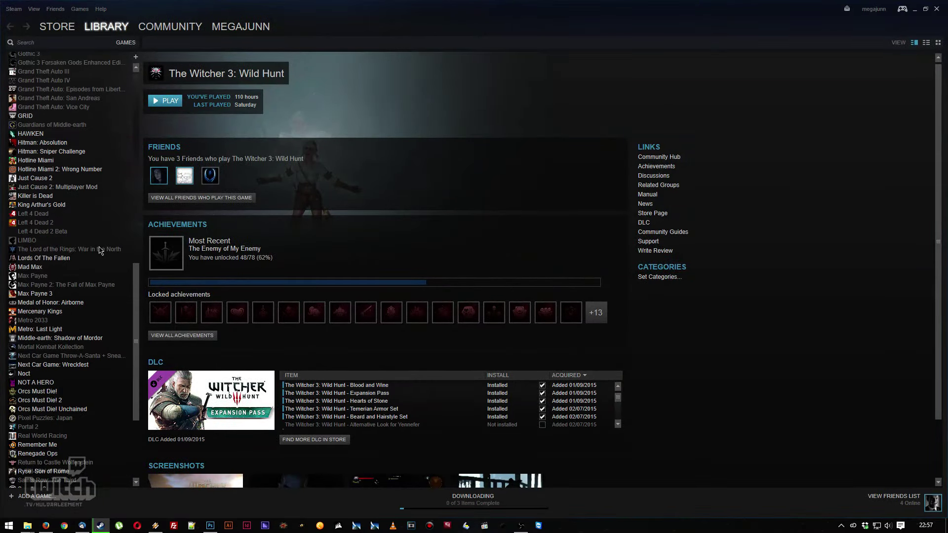
left_click(926, 43)
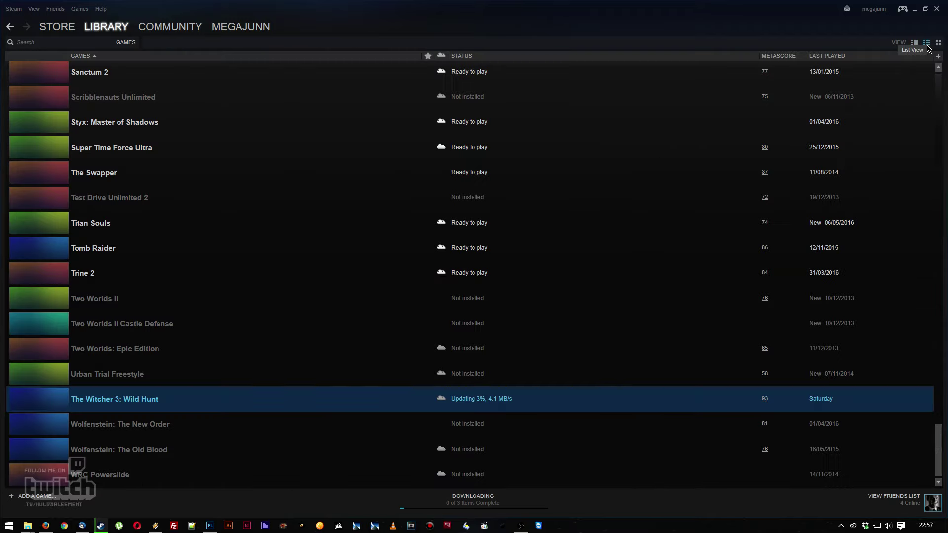
left_click(937, 43)
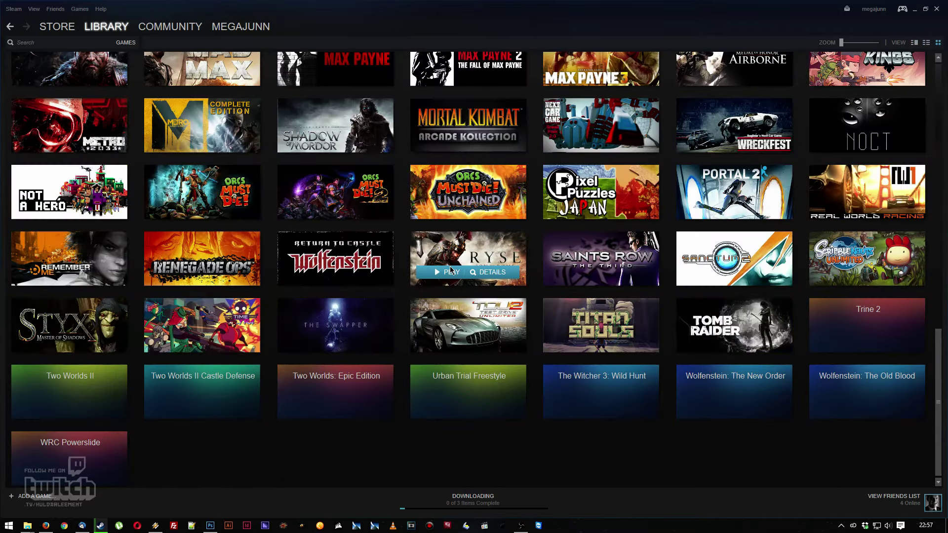
scroll(451, 270, "up", 3)
scroll(451, 269, "up", 7)
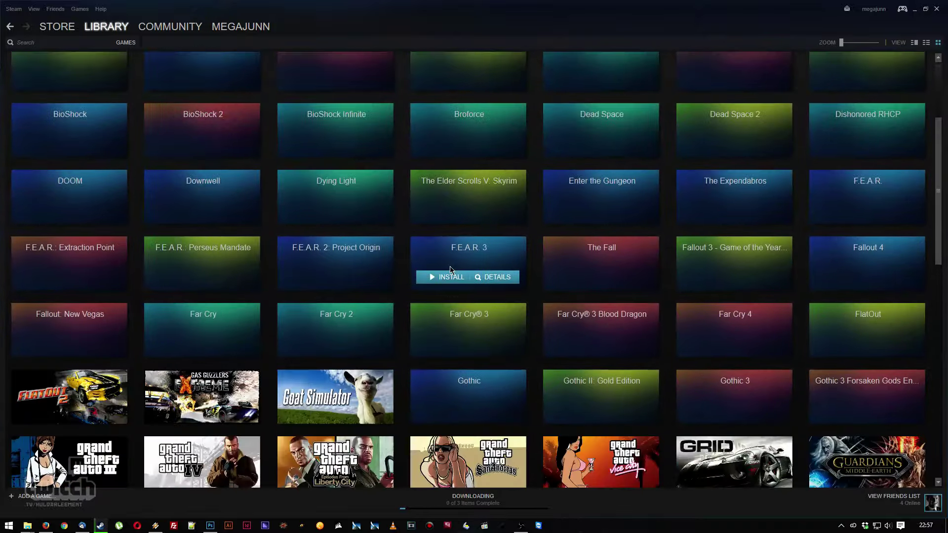
scroll(450, 270, "up", 3)
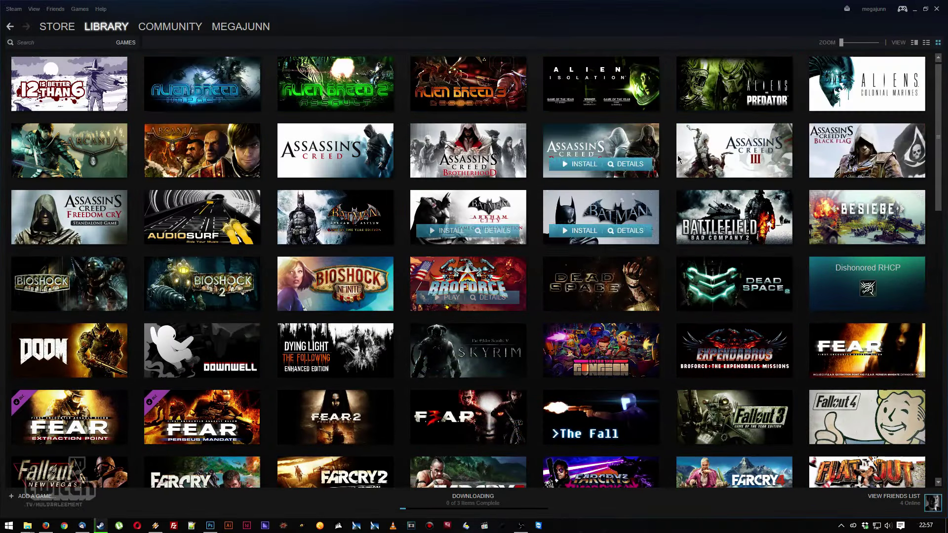
left_click(914, 43)
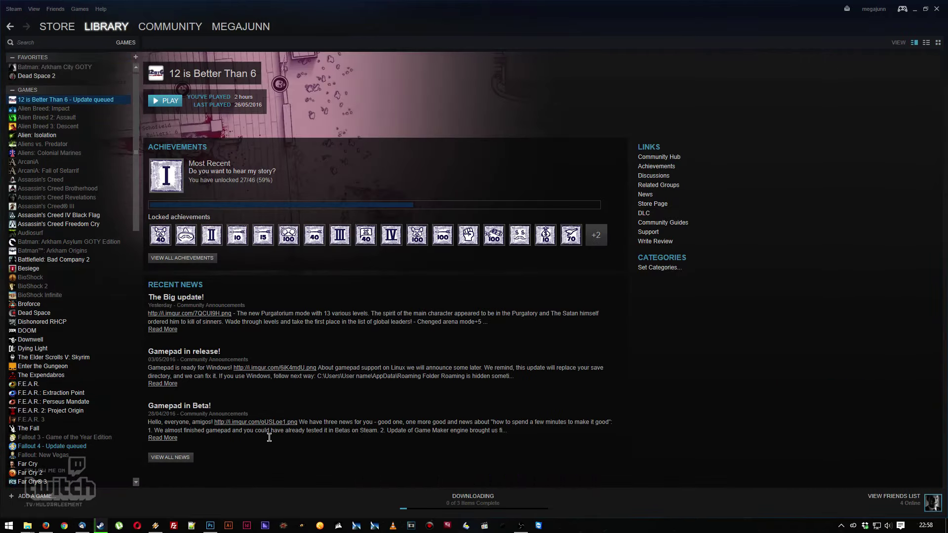
Examine the Steam download queue and minimise Steam to return to the painting
left_click(471, 503)
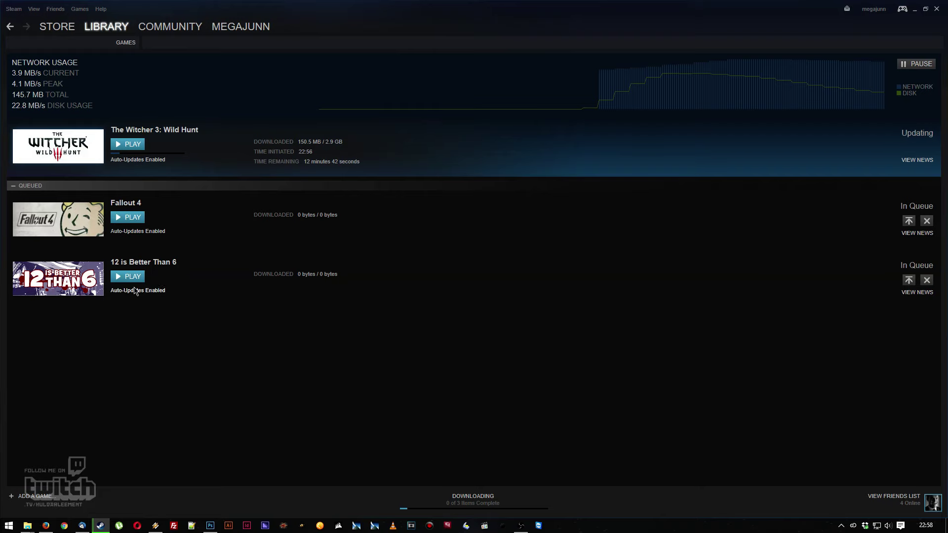
key("super+Down")
key("super+Down")
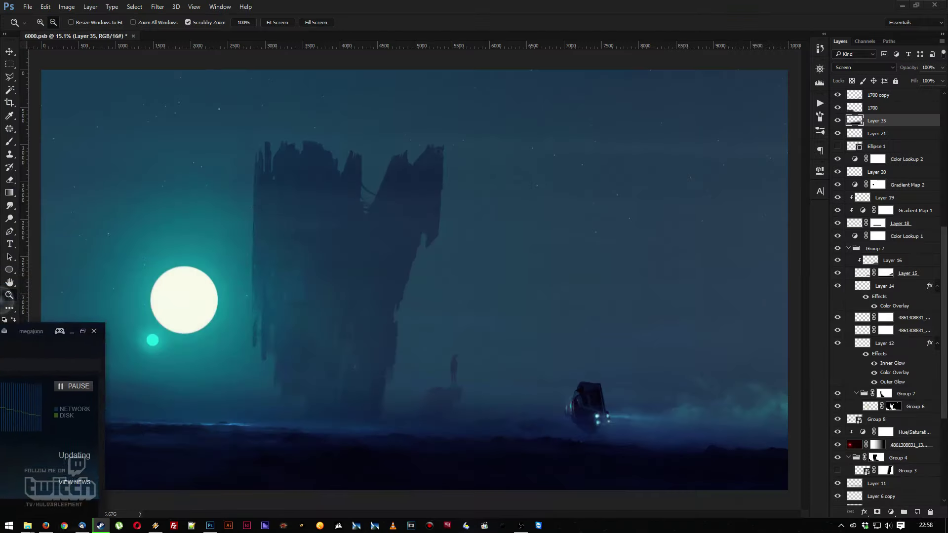
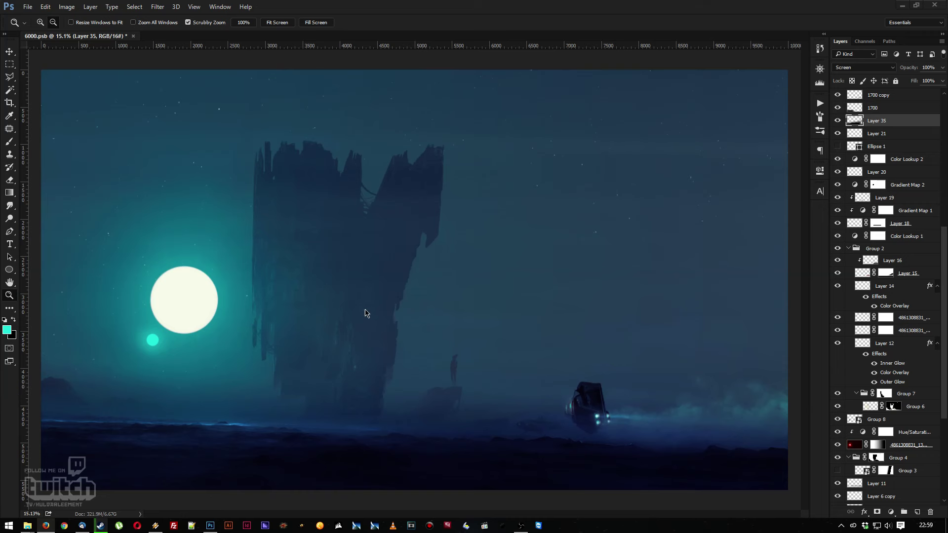
Save the painting with Save As under the file name 6000.psb
scroll(459, 321, "down", 1)
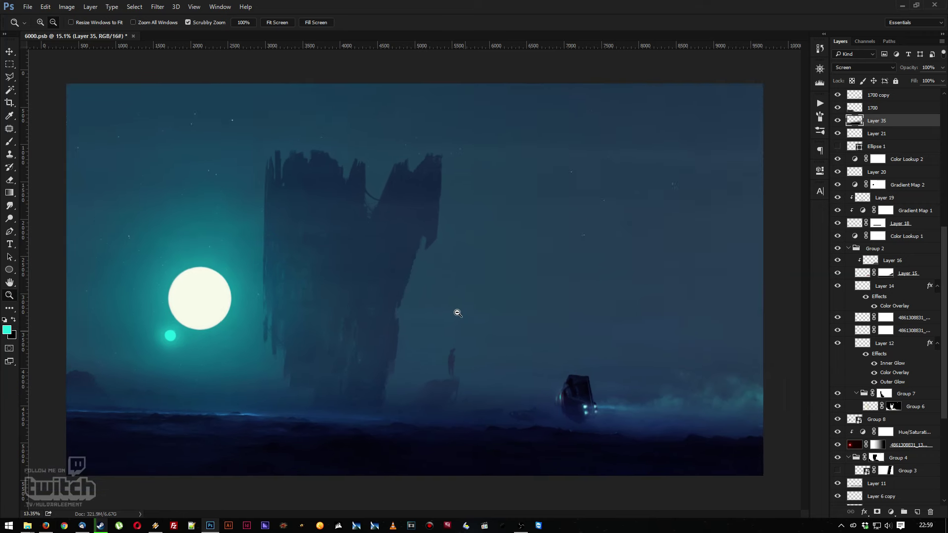
left_click(27, 6)
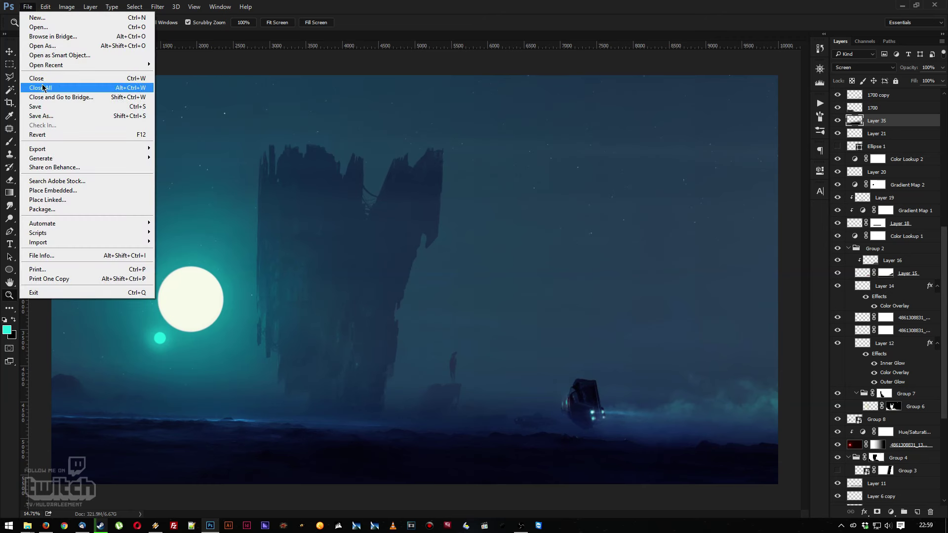
left_click(58, 115)
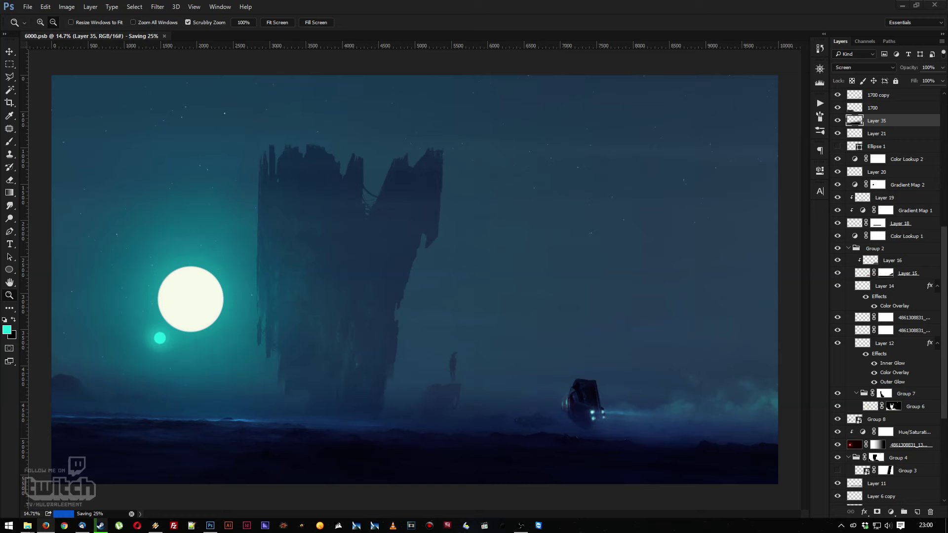
Minimise Photoshop while the file saves and close the File Explorer window whose title begins with "Bas"
left_click(901, 5)
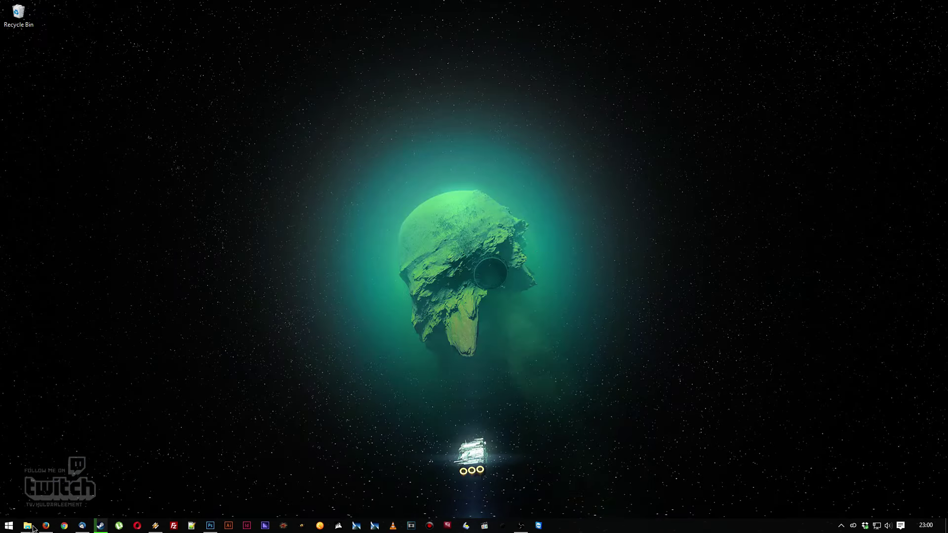
mouse_move(28, 526)
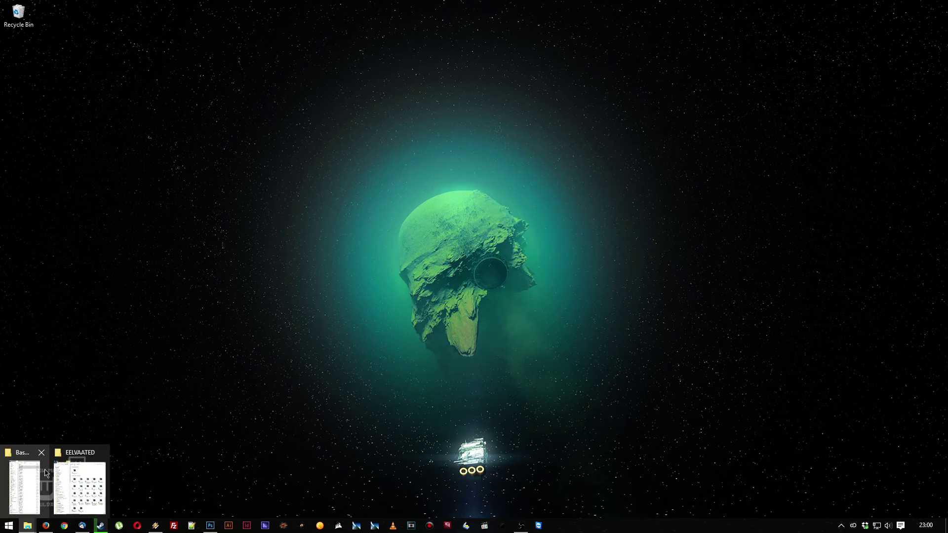
left_click(42, 453)
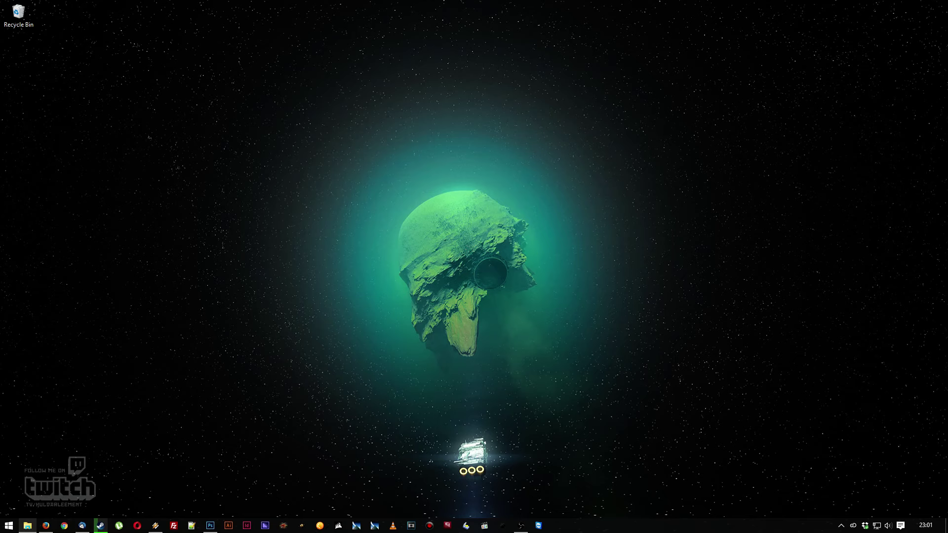
Switch to Photoshop and inspect the Throne JPG in full-screen mode at actual size and fitted to the screen
key("alt+Tab")
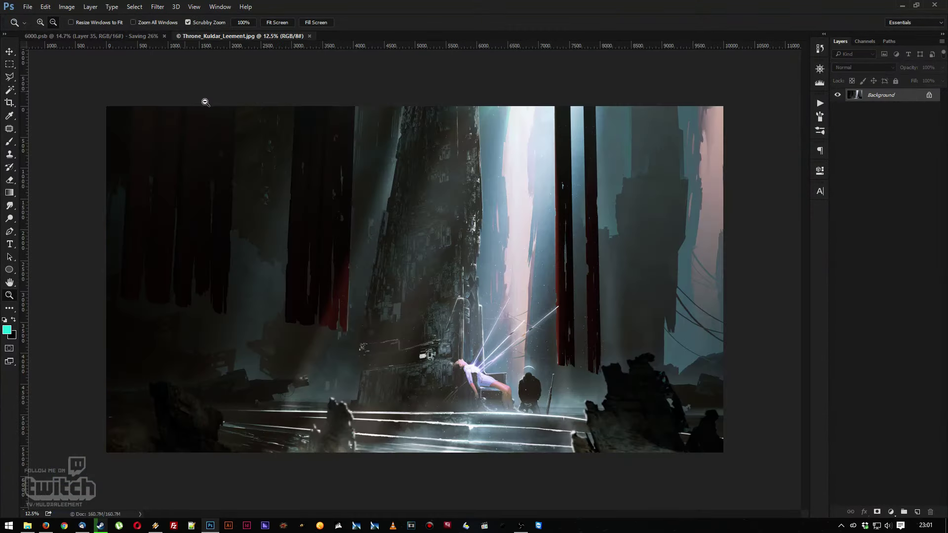
left_click(354, 176, "alt")
key("f")
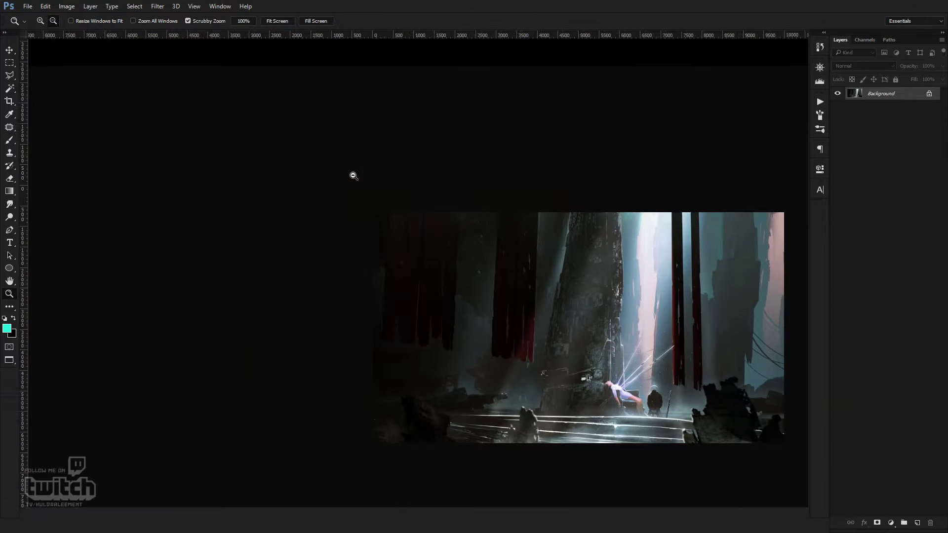
key("f")
key("ctrl+1")
key("ctrl+0")
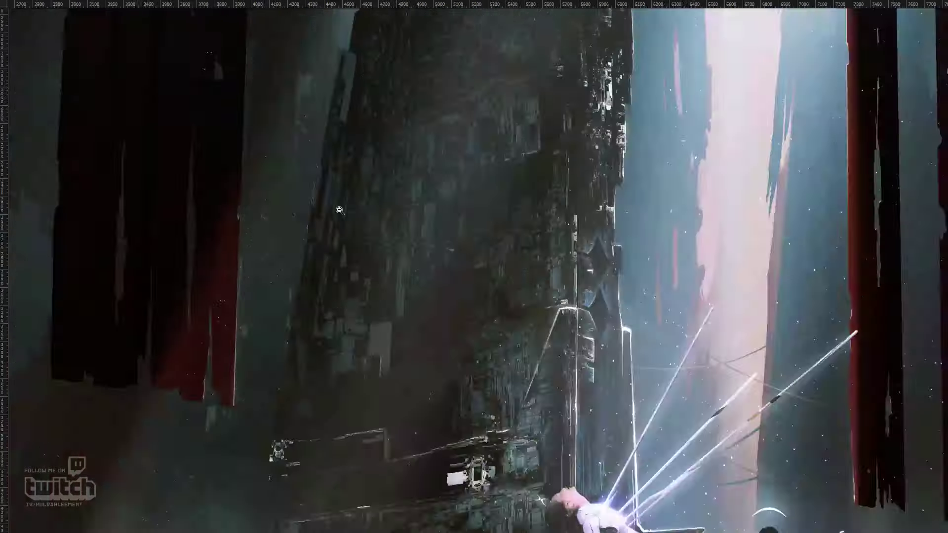
key("f")
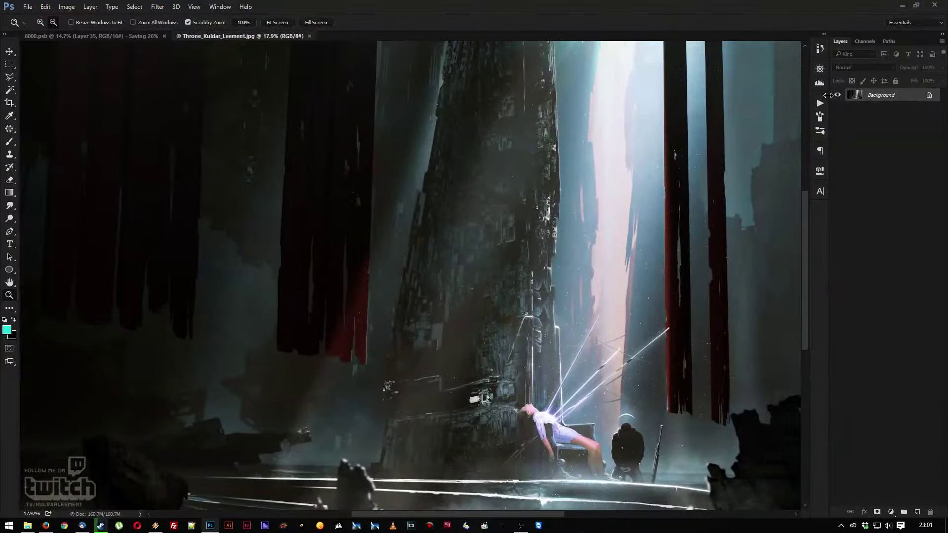
Resize the Throne image by running the recorded action "1920x1080 laiuselt"
left_click(819, 102)
left_click(726, 260)
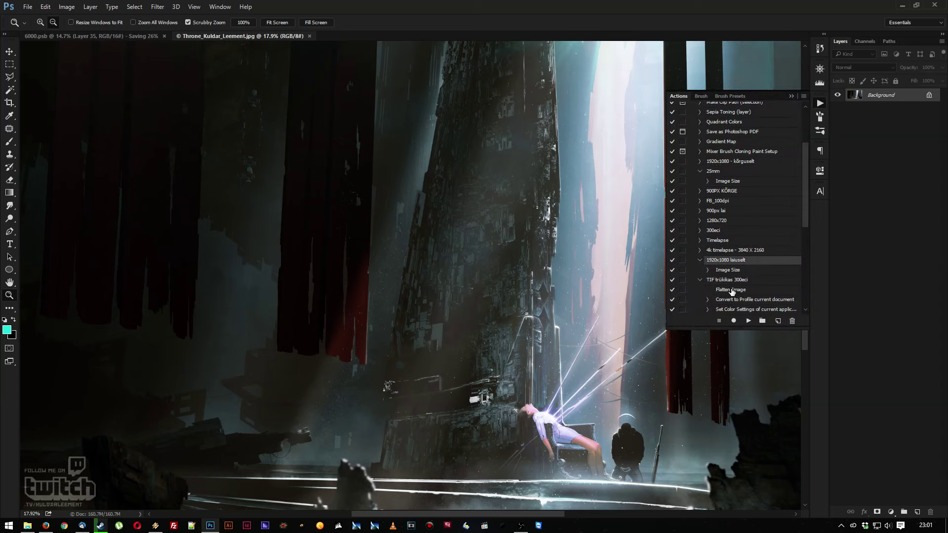
left_click(748, 321)
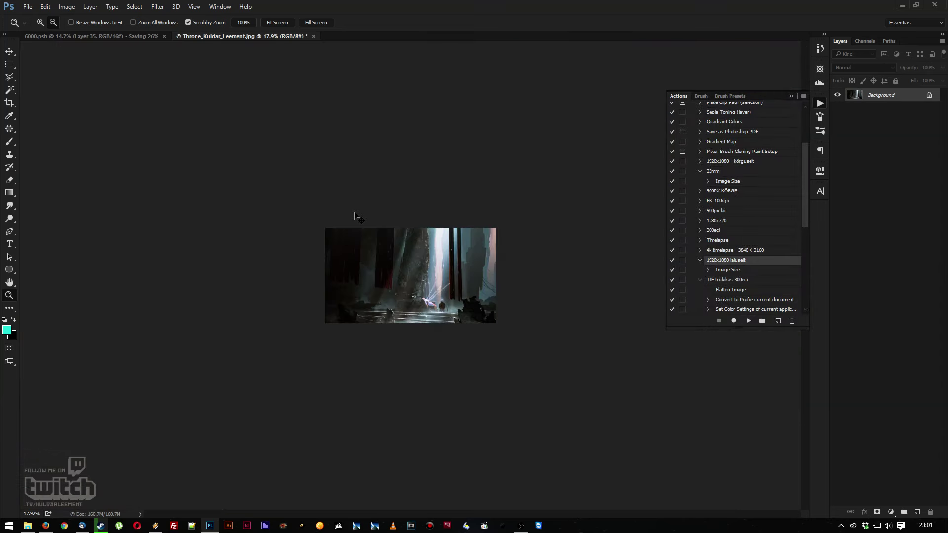
Sharpen the resized Throne image at 100% zoom using the sharpening filter's current settings, and show it full screen
key("ctrl+1")
left_click(157, 6)
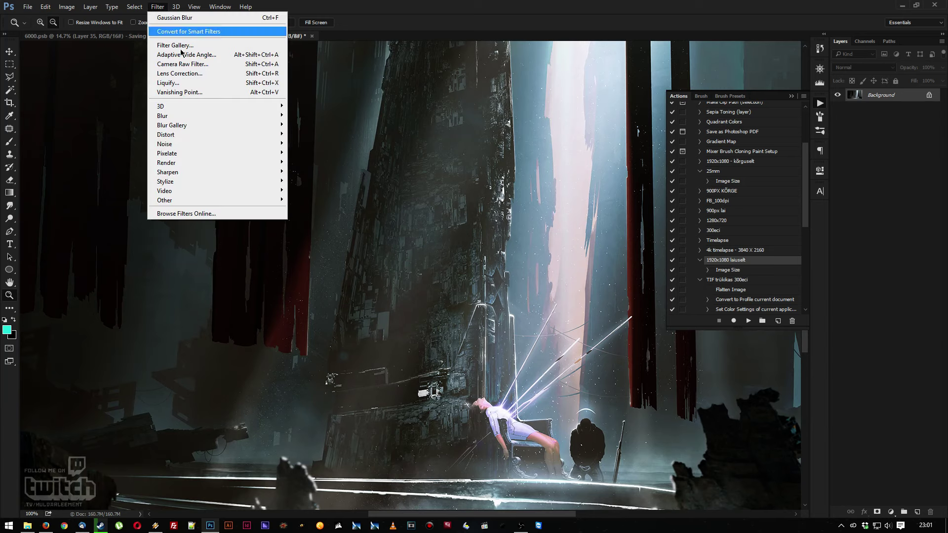
mouse_move(269, 171)
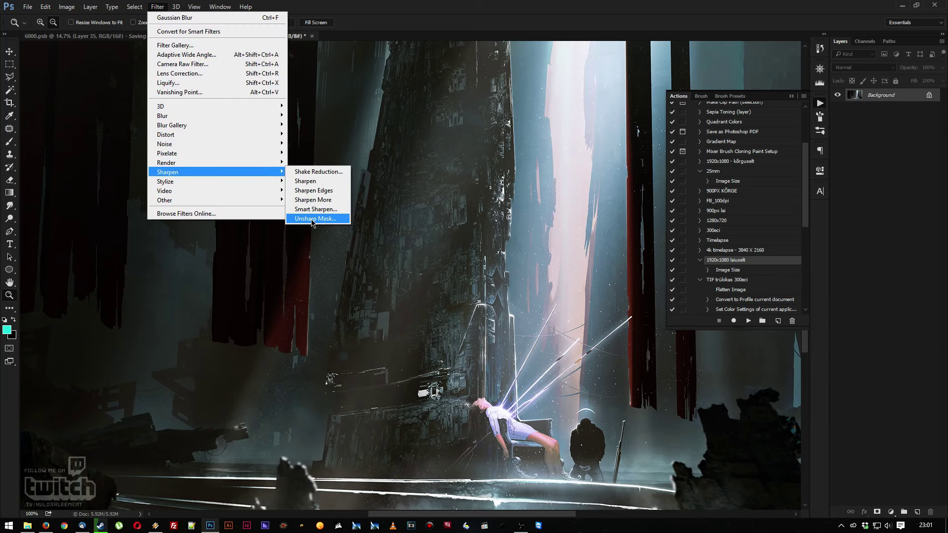
left_click(311, 210)
key("Return")
key("f")
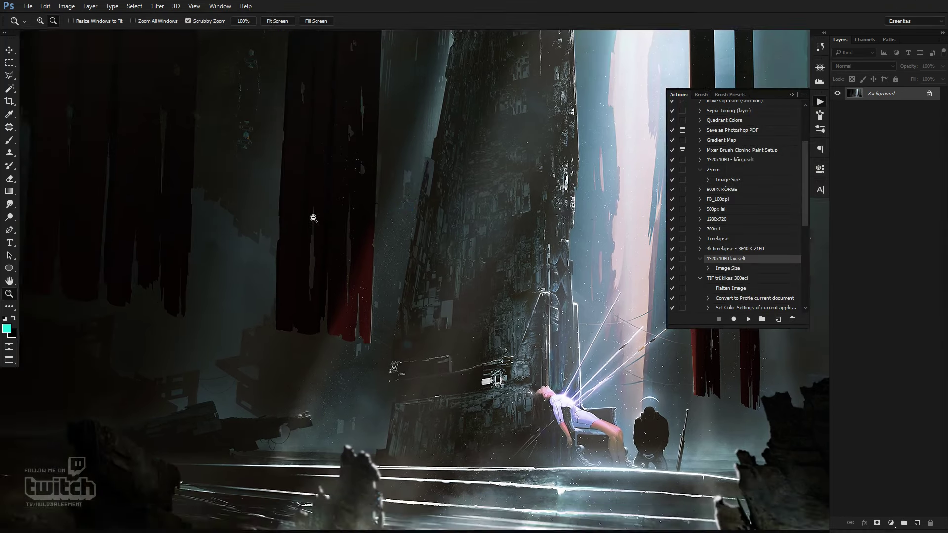
key("f")
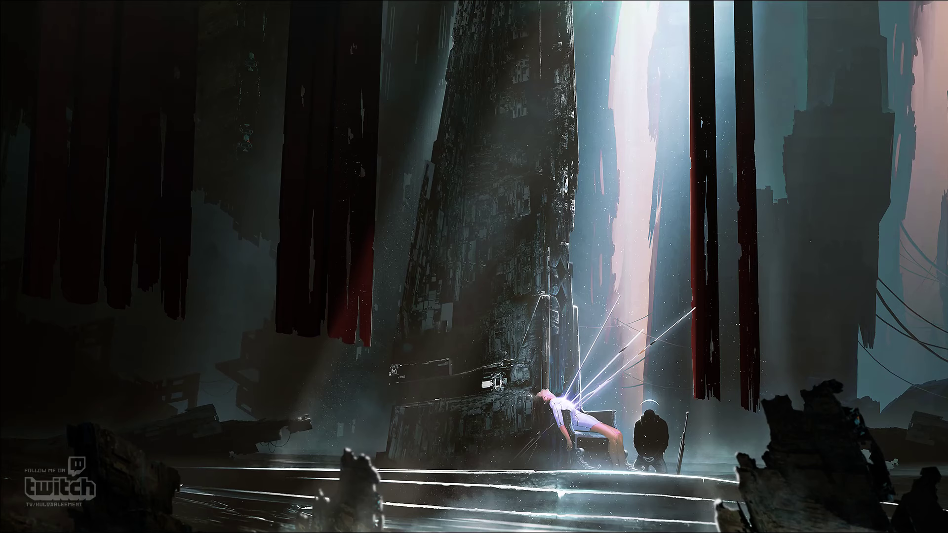
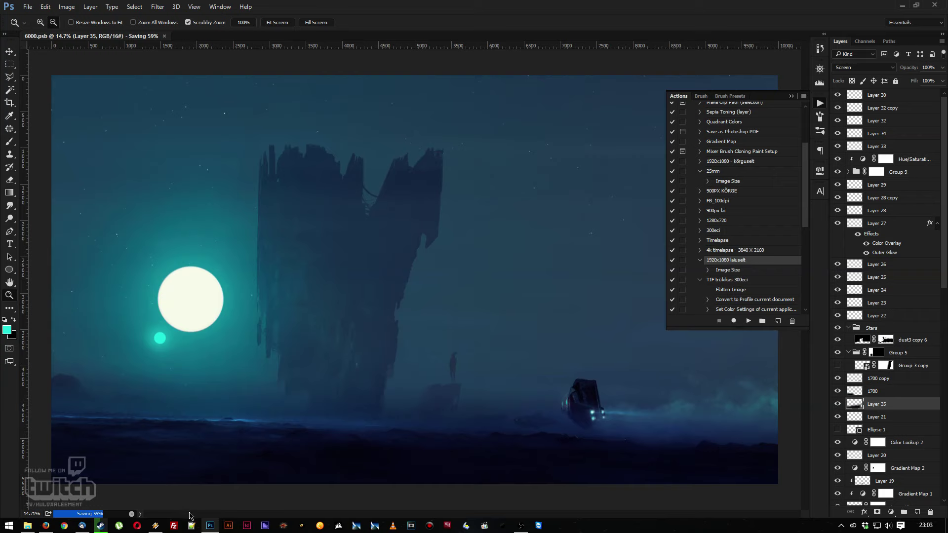
Switch to Winamp to look over its radio playlist, and minimise the player
mouse_move(158, 526)
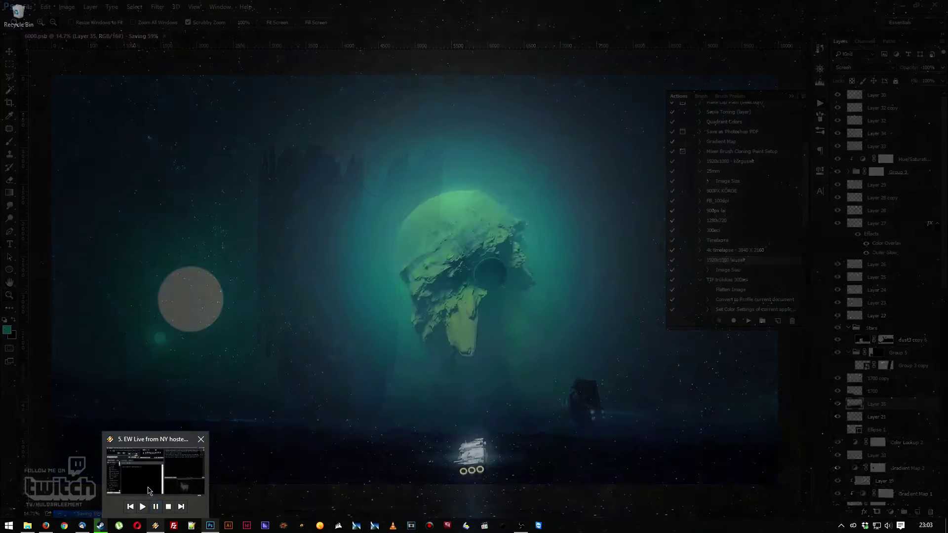
left_click(162, 469)
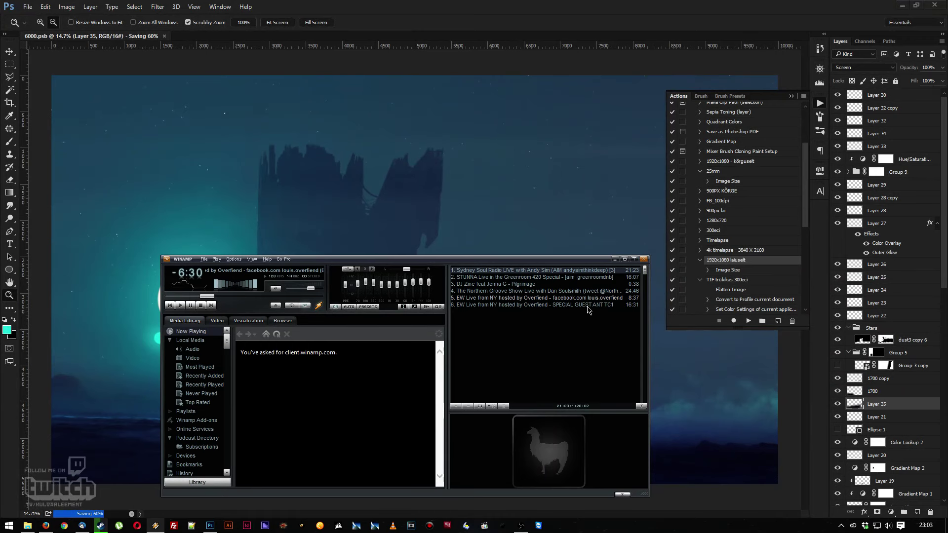
left_click(614, 259)
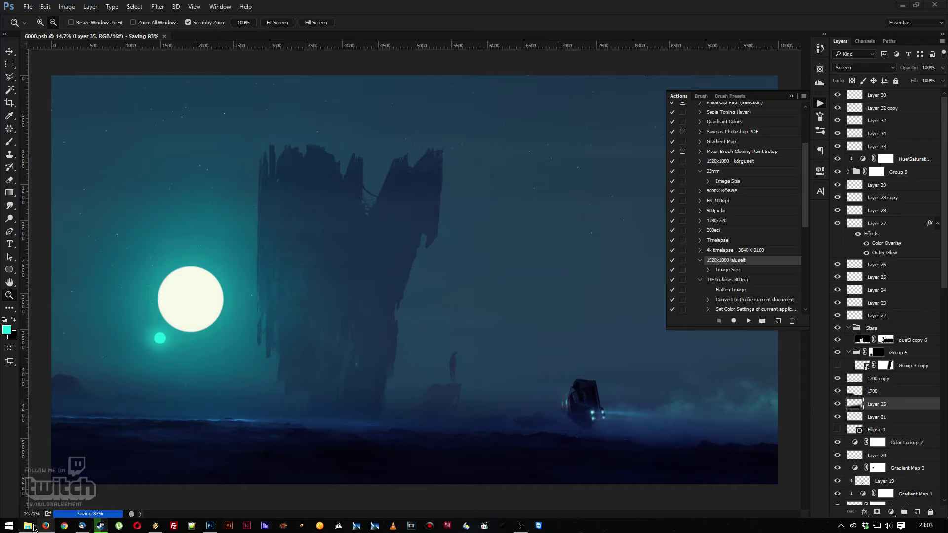
Switch to File Explorer, maximise its window and open the Renderdused folder on drive F
left_click(27, 525)
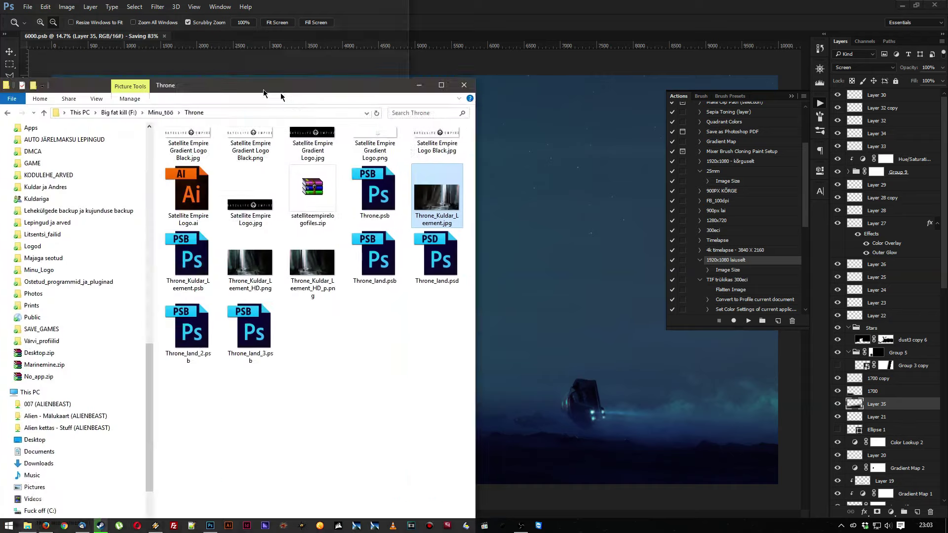
left_click_drag(264, 80, 648, 4)
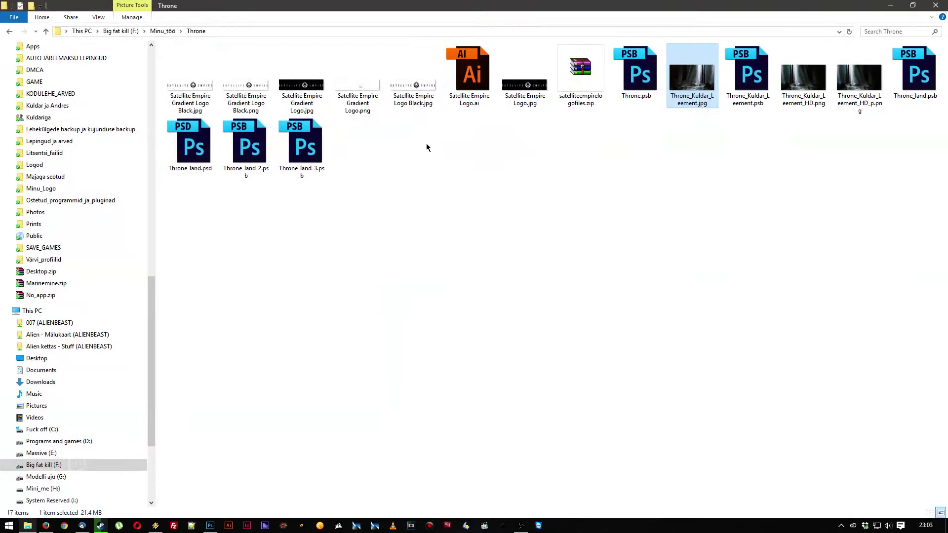
left_click(427, 161)
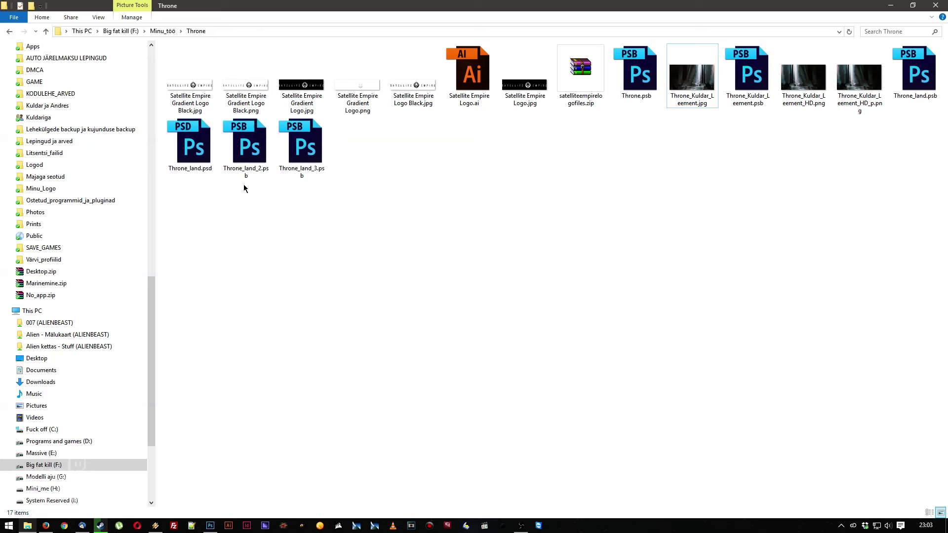
left_click(150, 166)
scroll(81, 191, "up", 2)
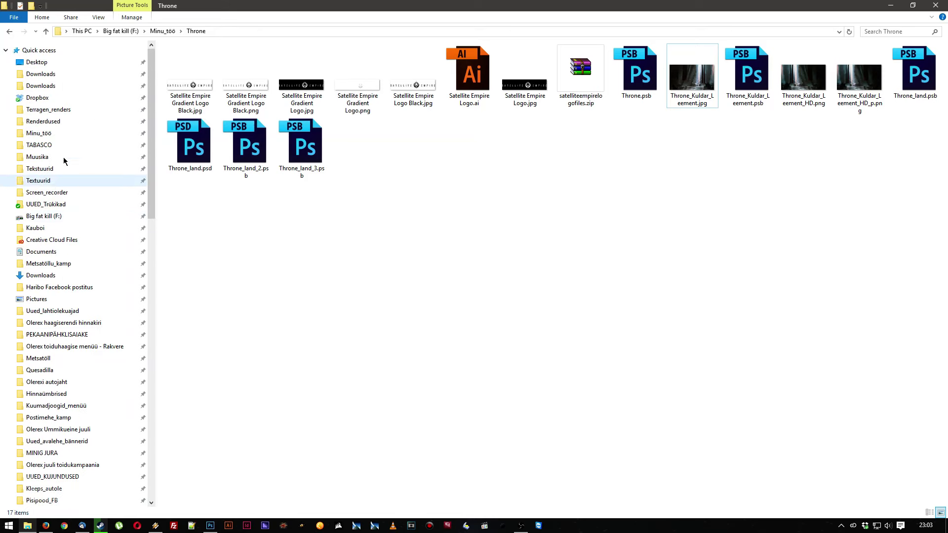
left_click(49, 132)
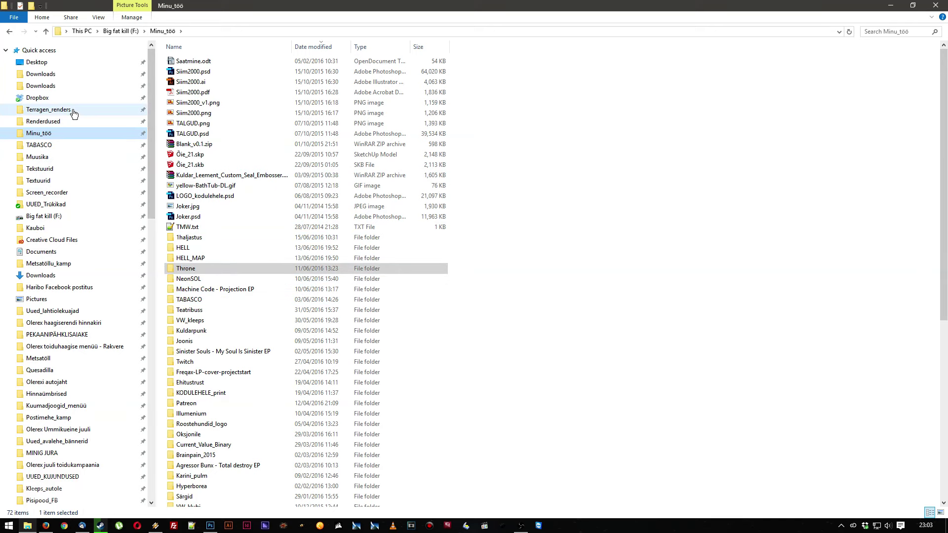
left_click(65, 121)
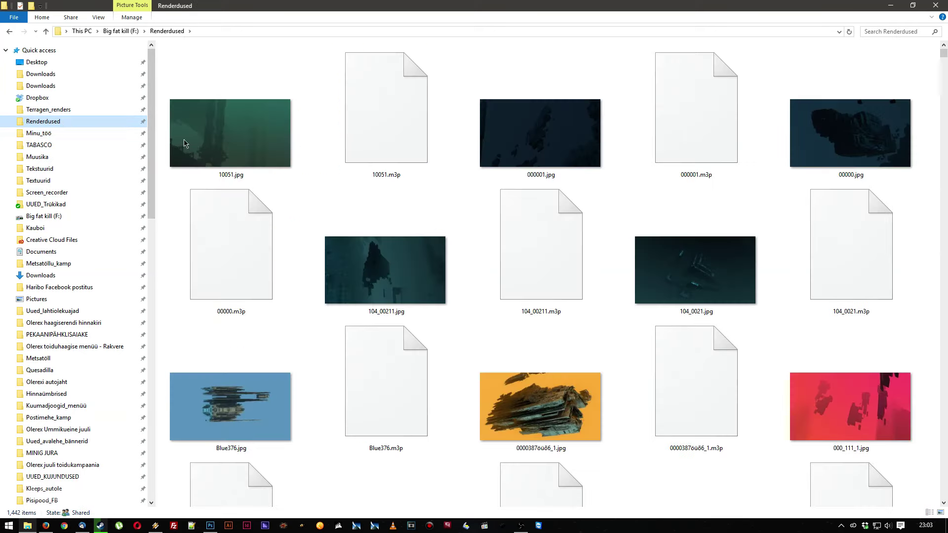
Group the Renderdused folder's files by type and show them as a detailed list
left_click(931, 63)
right_click(929, 60)
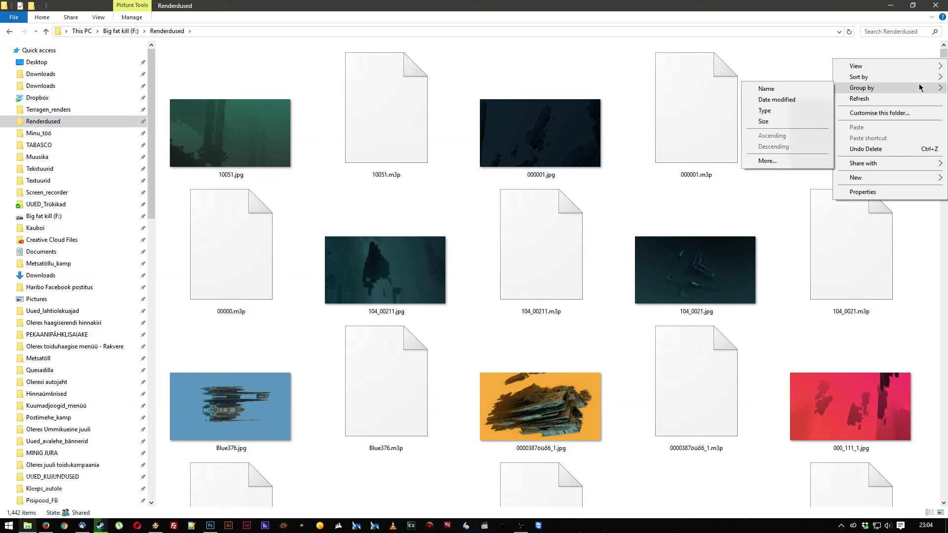
left_click(817, 111)
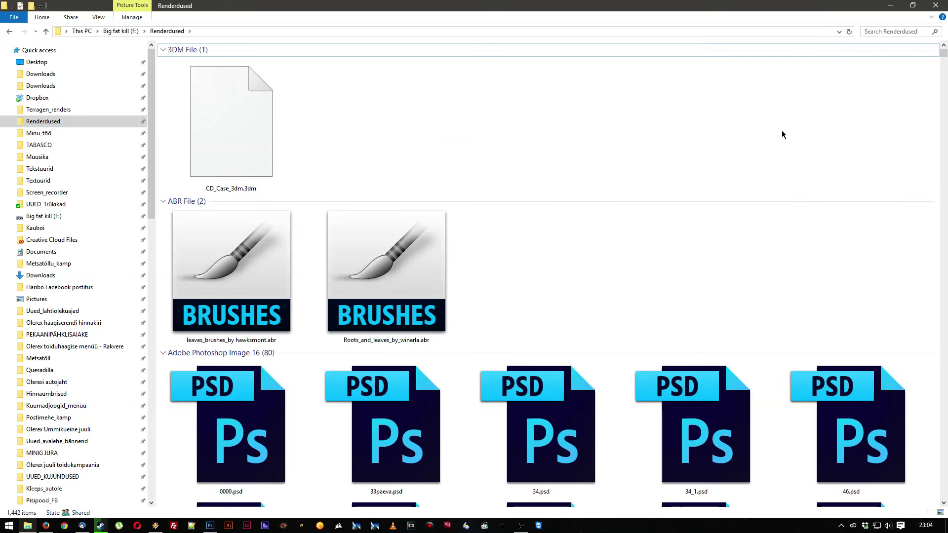
scroll(782, 134, "down", 5)
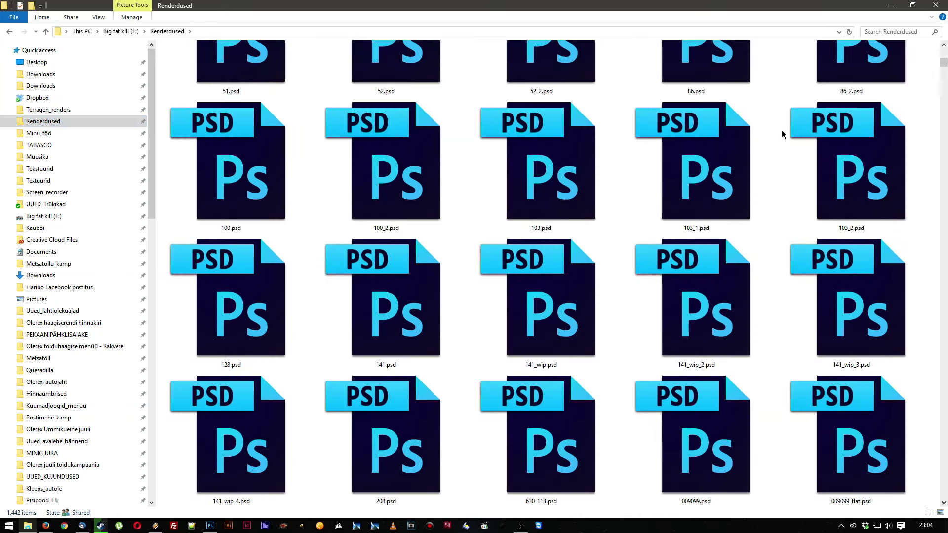
left_click(929, 513)
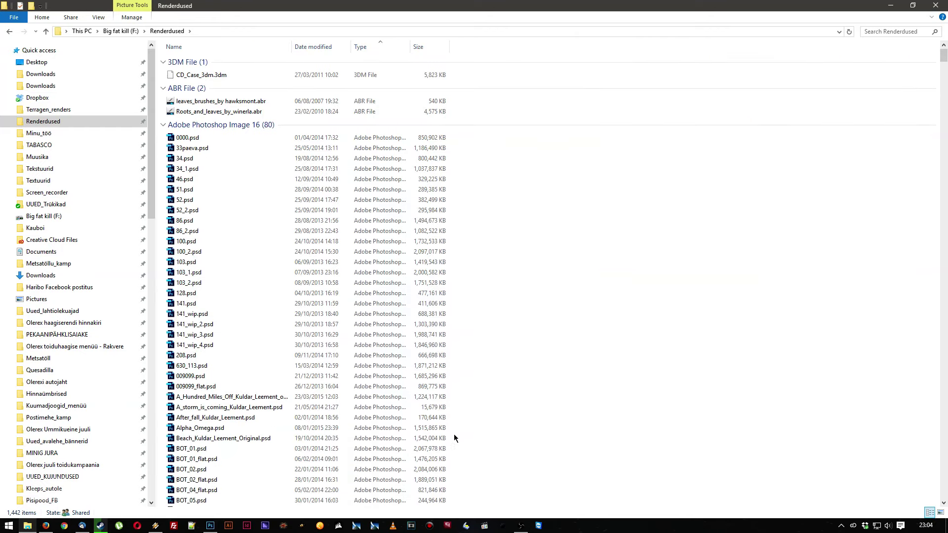
Look through the Renderdused folder's grouped list, examining its Photoshop files, subfolders and JPEG images
scroll(460, 428, "down", 2)
scroll(460, 429, "down", 2)
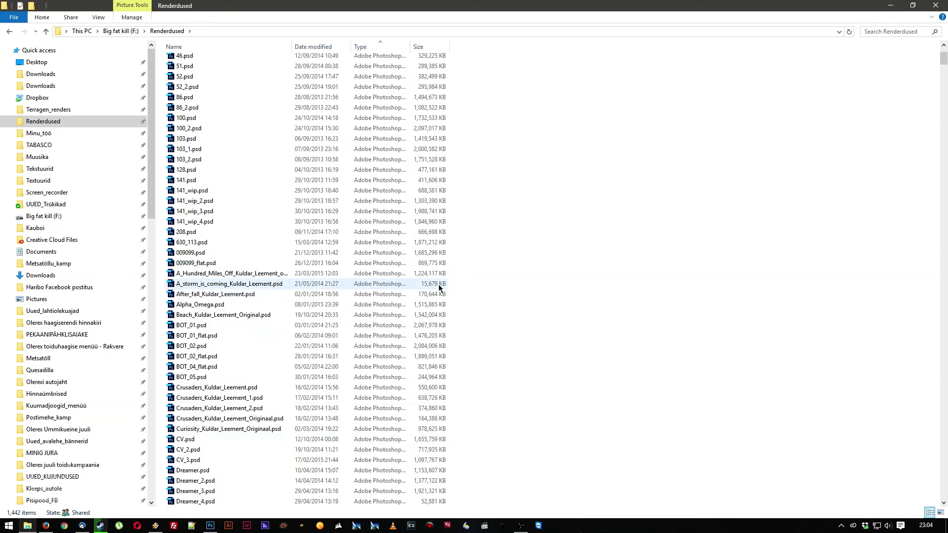
scroll(432, 249, "down", 4)
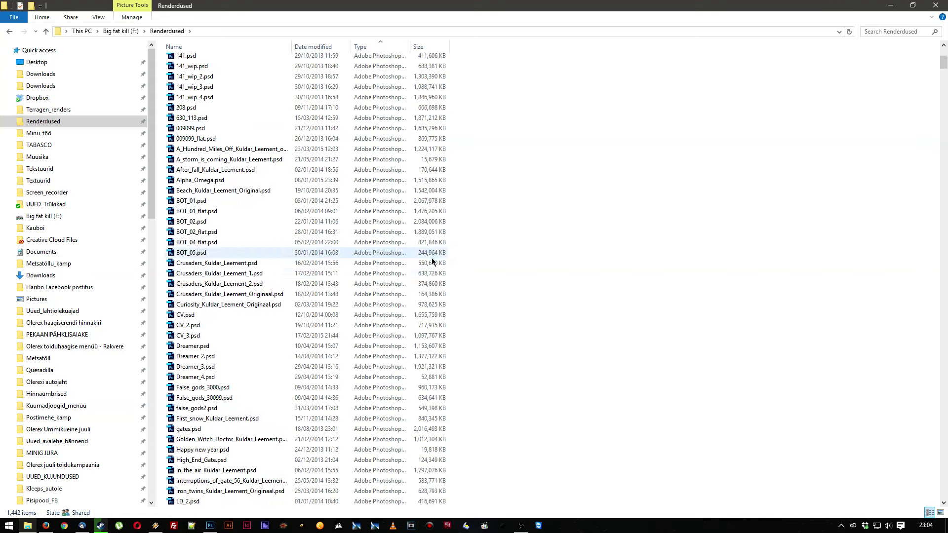
scroll(434, 437, "down", 3)
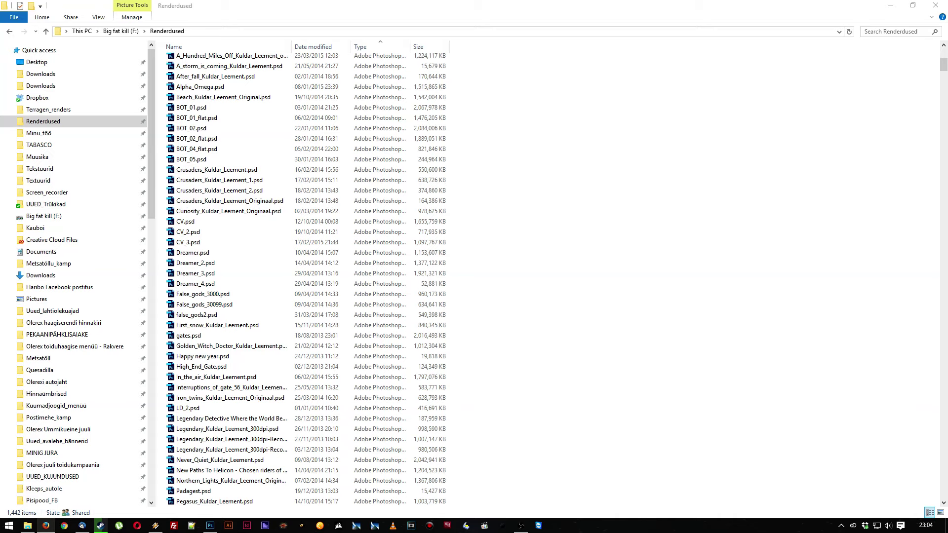
scroll(275, 459, "down", 3)
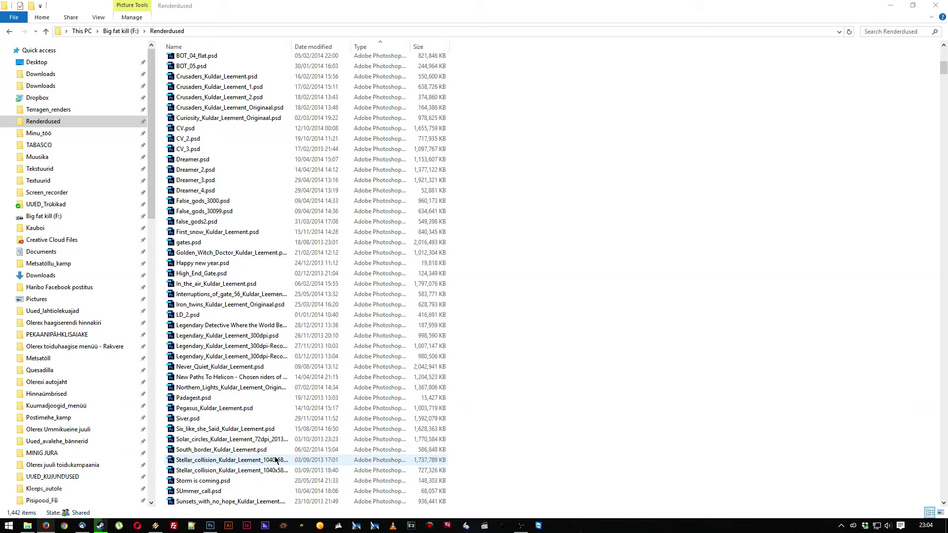
scroll(276, 459, "down", 2)
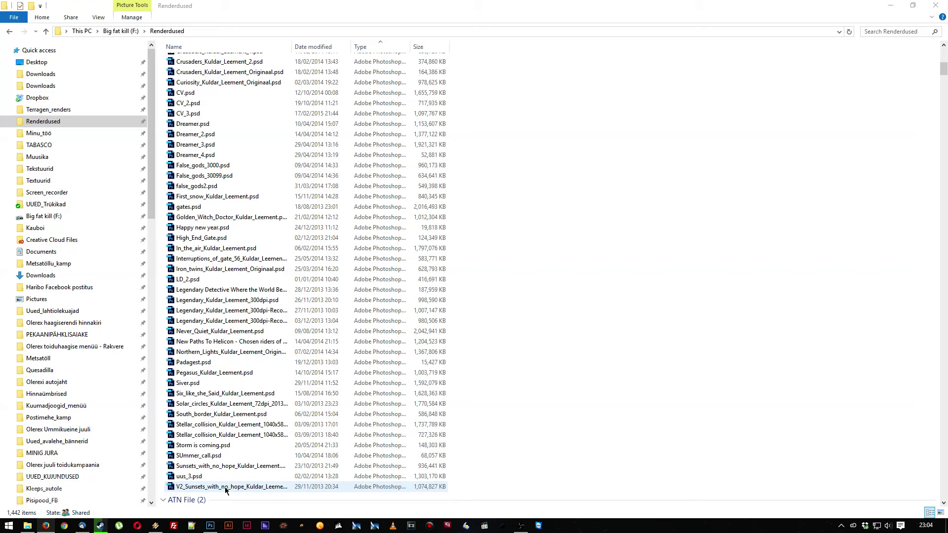
scroll(316, 208, "up", 15)
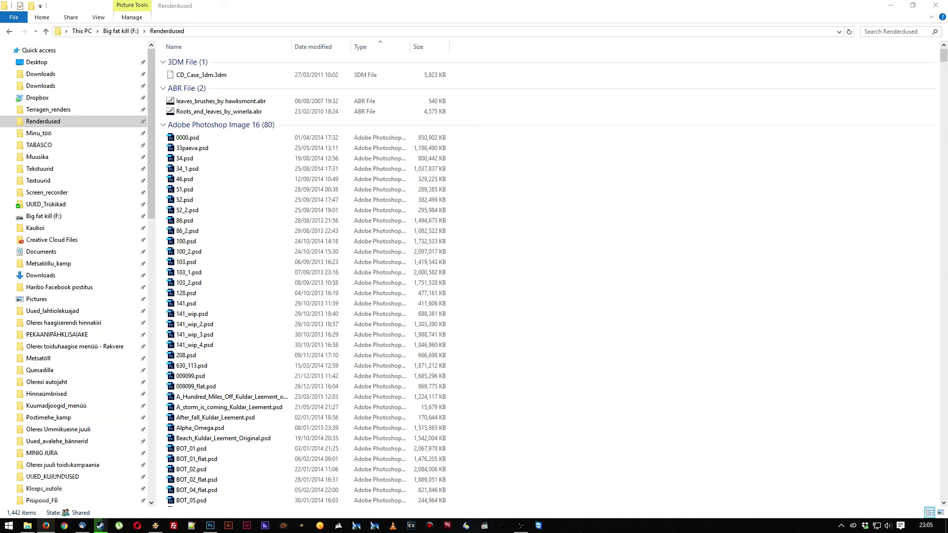
left_click(640, 266)
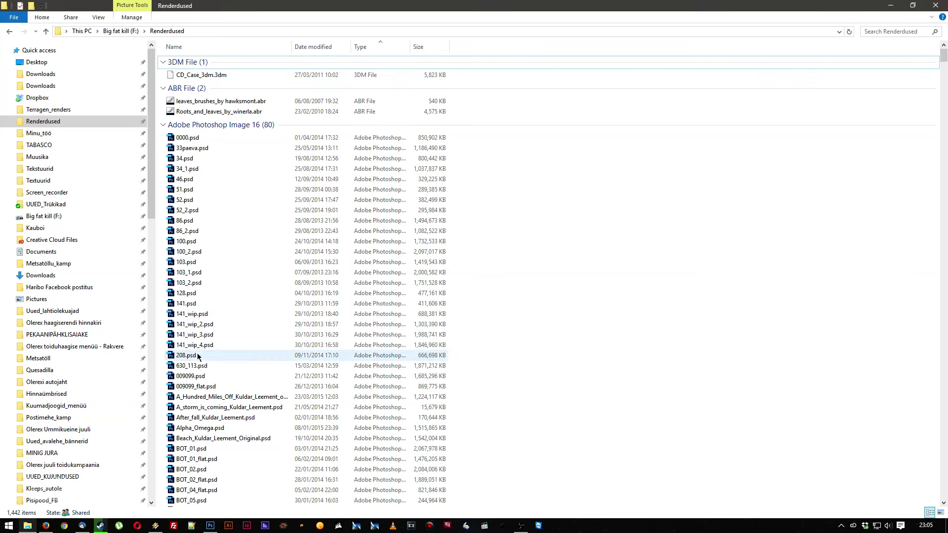
scroll(207, 397, "down", 20)
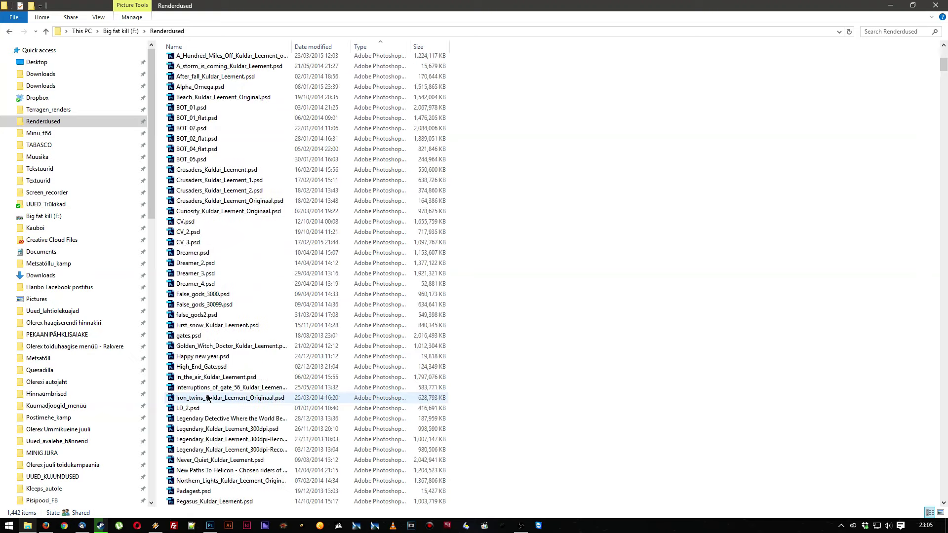
scroll(207, 398, "down", 20)
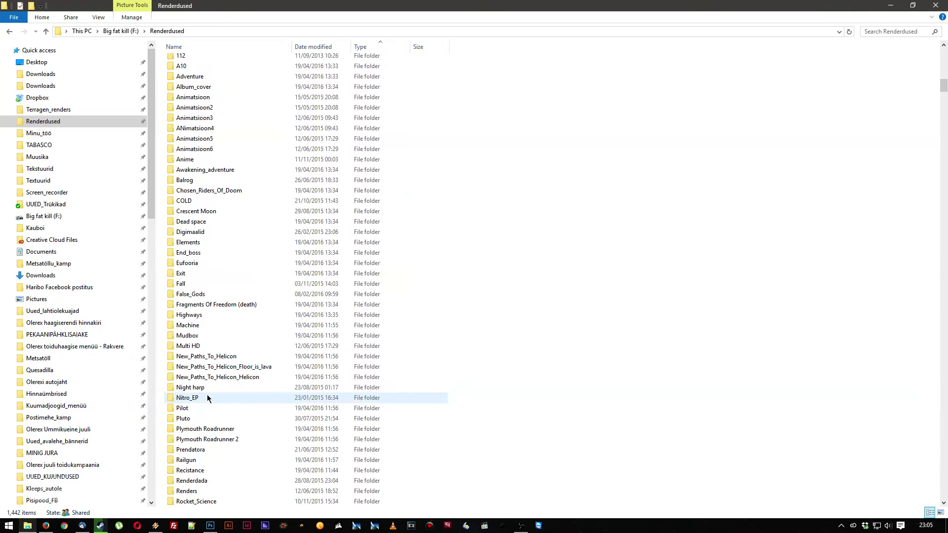
scroll(206, 398, "down", 14)
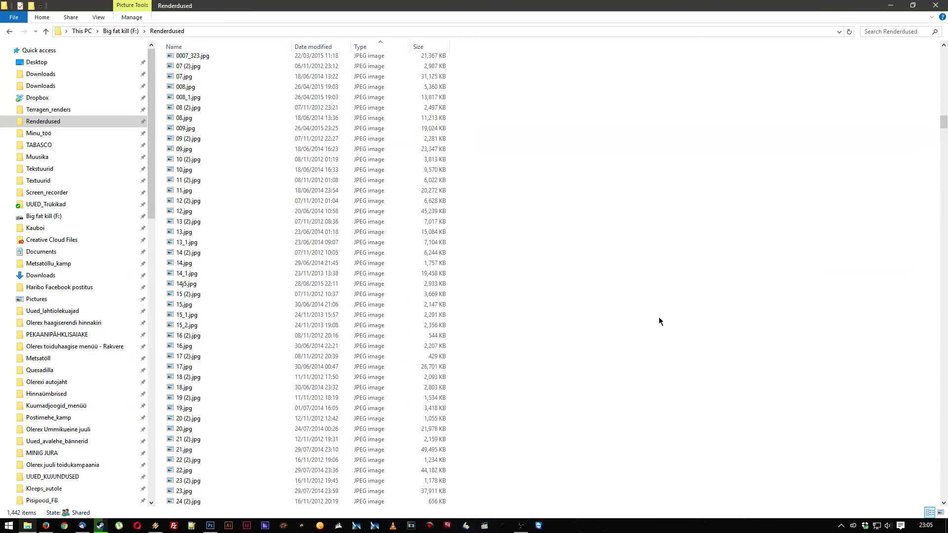
Search the Renderdused folder for 6000 and select the 6000.psb file
left_click(906, 31)
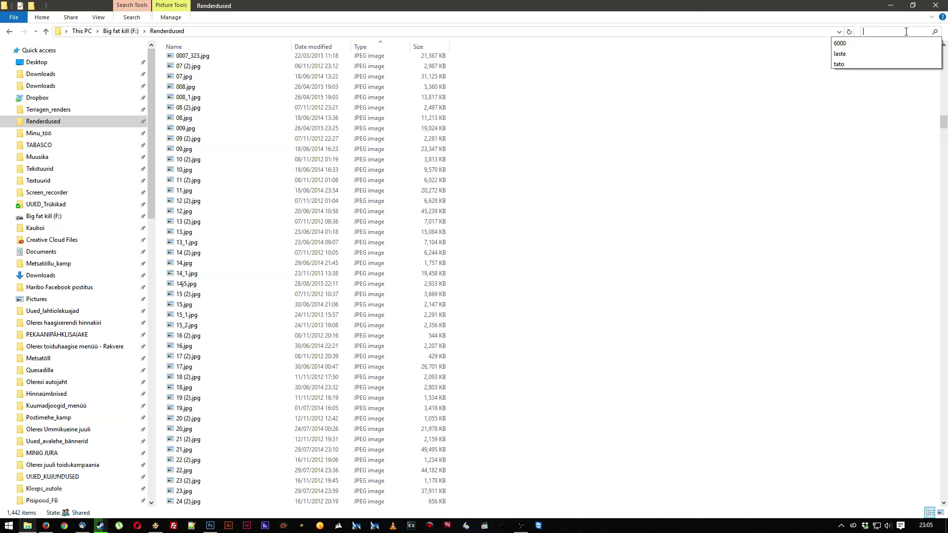
left_click(840, 44)
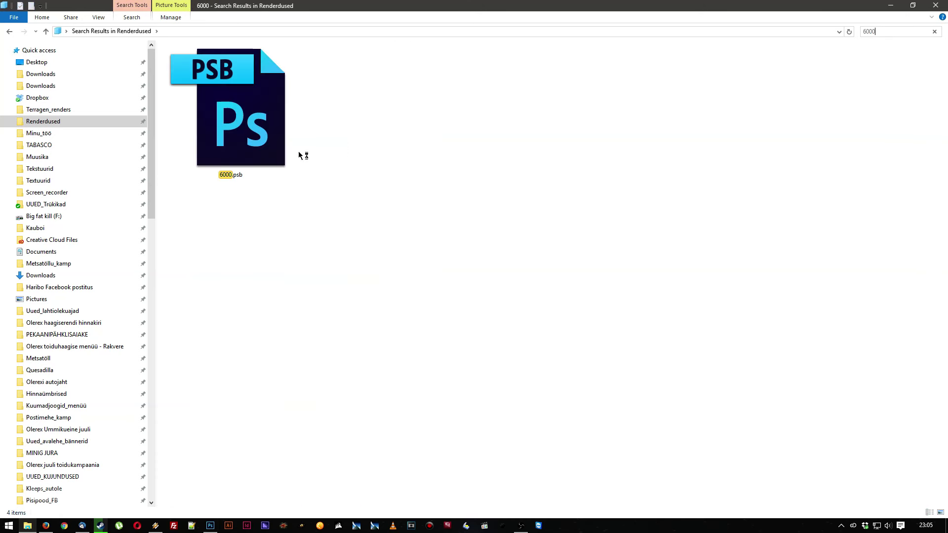
left_click(237, 150)
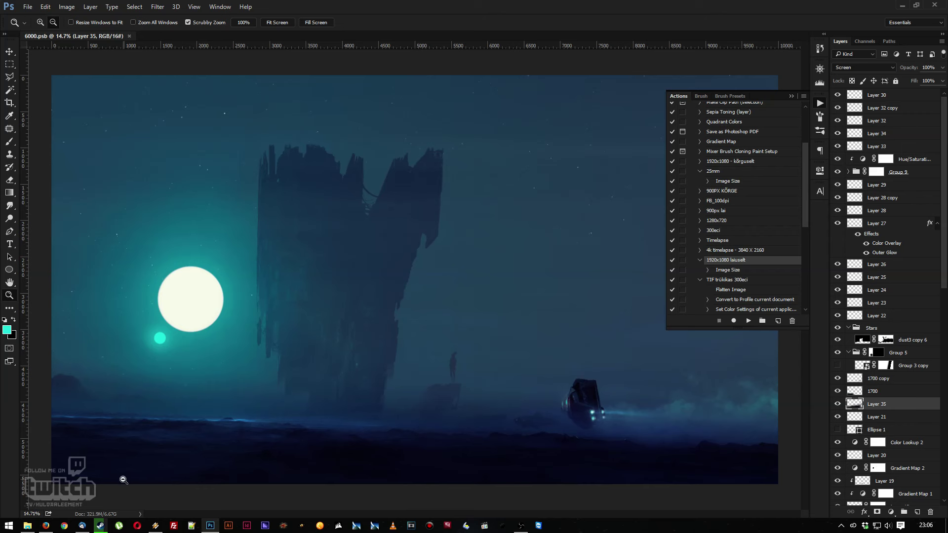
Return to Photoshop and resize the 6000.psb painting by running the recorded action "1920x1080 laiuselt"
key("alt+Tab")
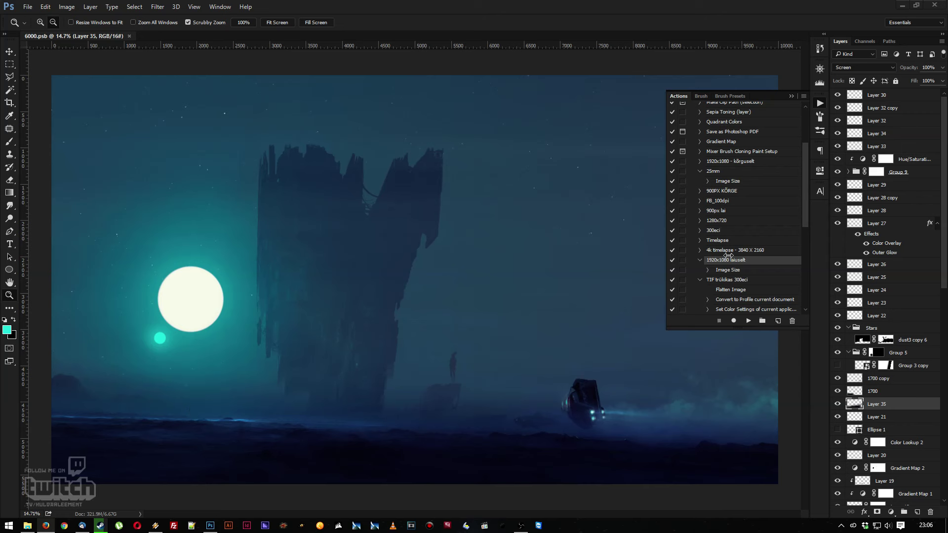
left_click(747, 322)
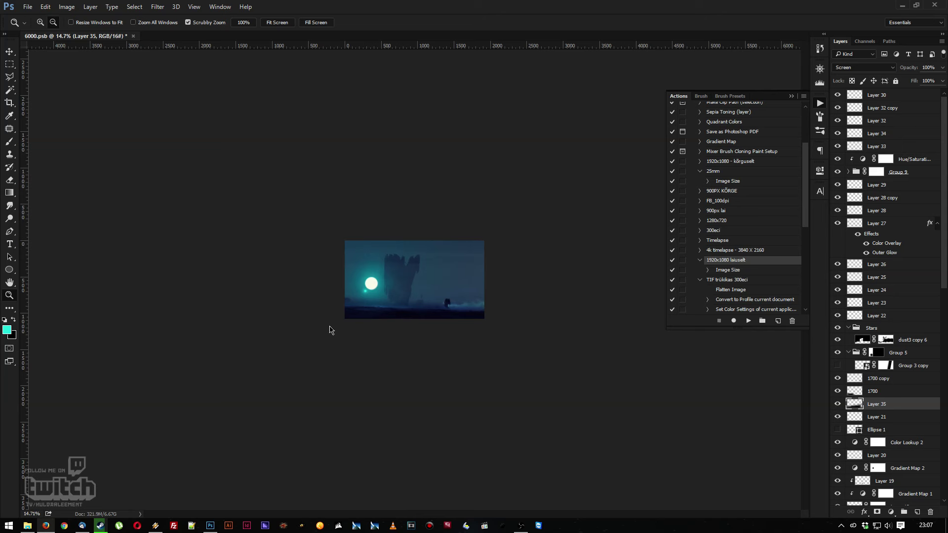
Flatten the resized painting into a single layer, discarding the hidden layers
mouse_move(413, 272)
left_mouse_down()
mouse_move(464, 283)
mouse_move(444, 250)
mouse_move(409, 229)
left_mouse_up()
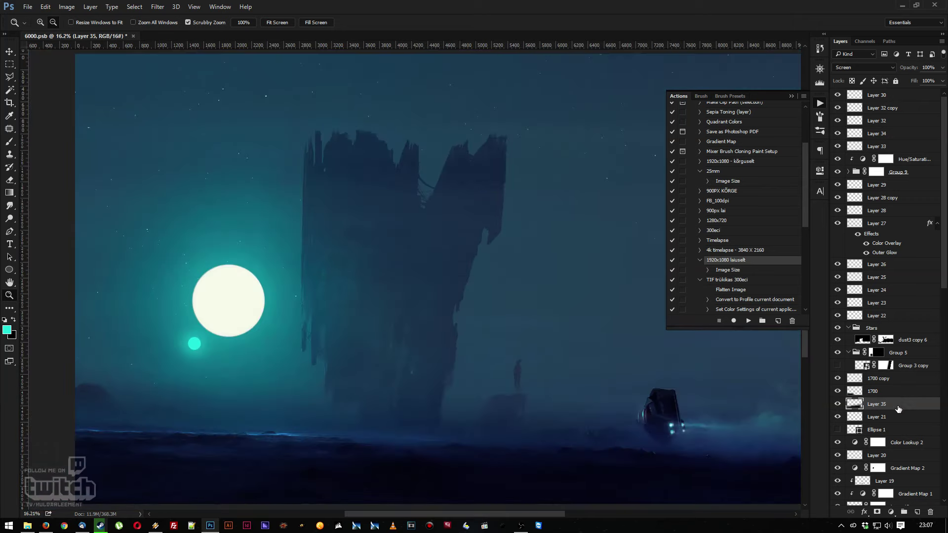
right_click(899, 408)
left_click(789, 385)
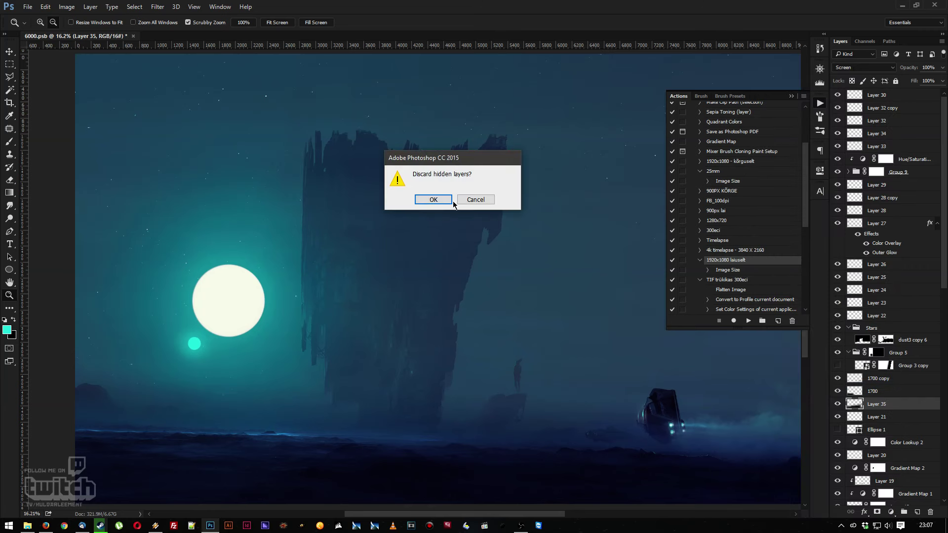
left_click(434, 198)
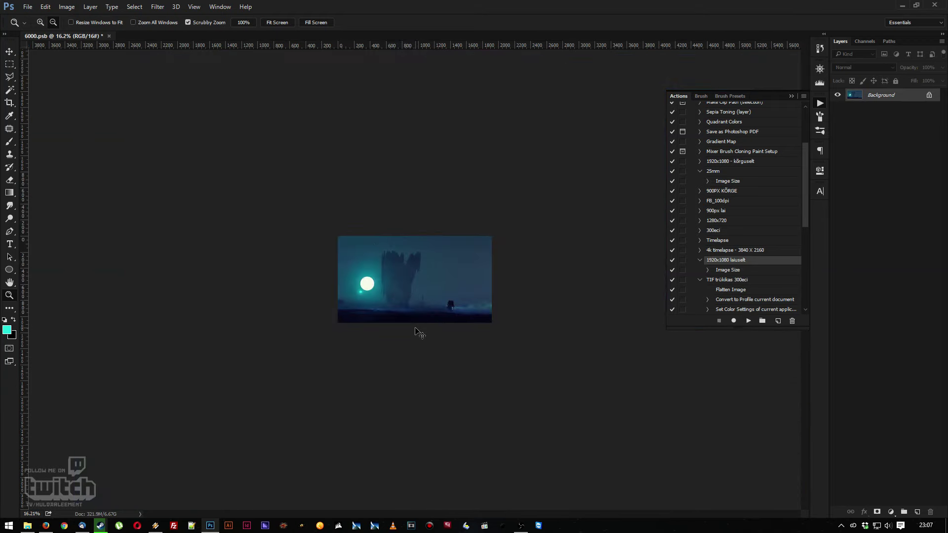
Sharpen the flattened painting at 100% zoom with Unsharp Mask, using amount 86%, radius 0.4 pixels and threshold 3 levels
key("ctrl+1")
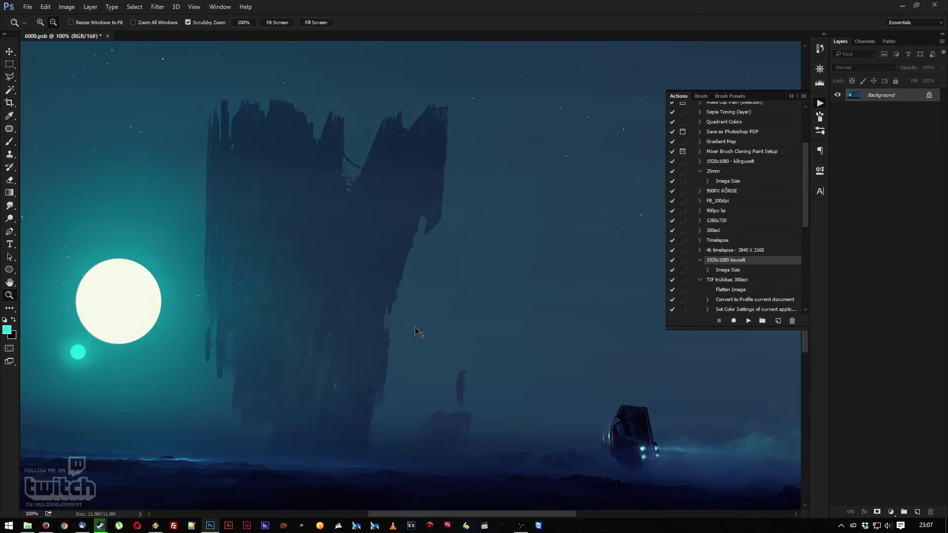
left_click(158, 7)
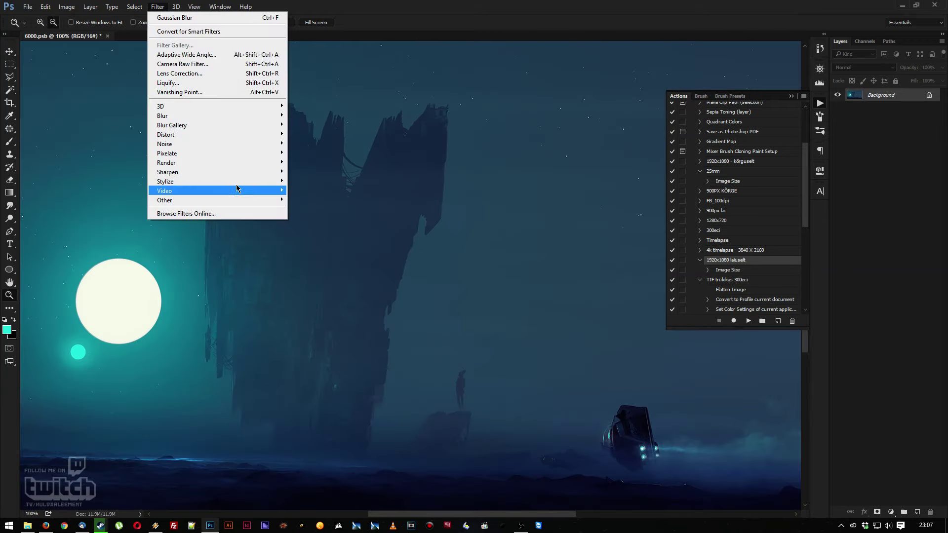
mouse_move(249, 173)
left_click(311, 218)
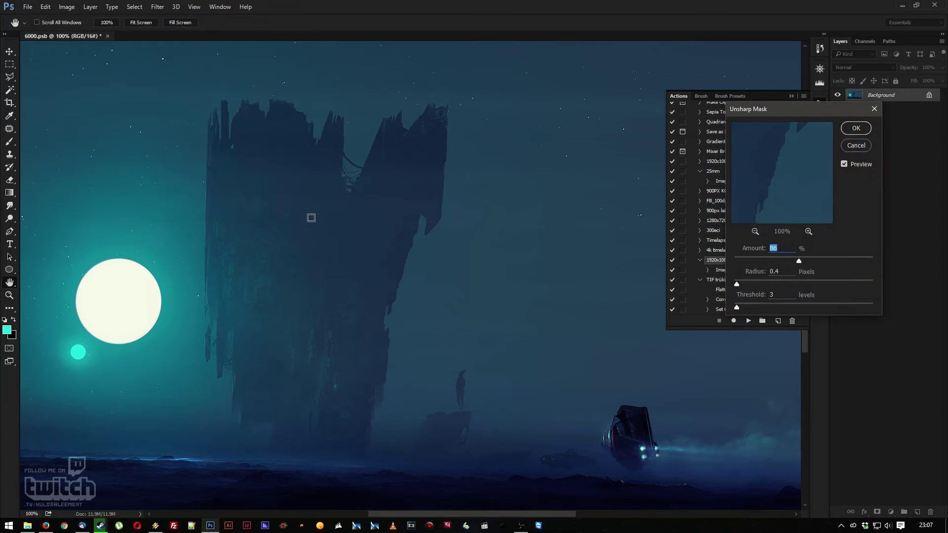
key("Return")
Add 1% Gaussian noise to the sharpened painting
left_click(158, 7)
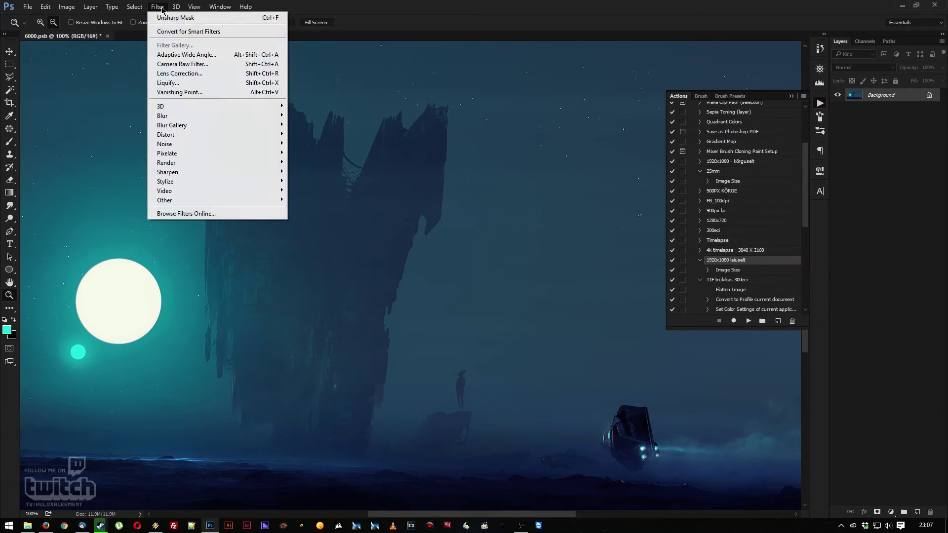
mouse_move(239, 144)
left_click(340, 145)
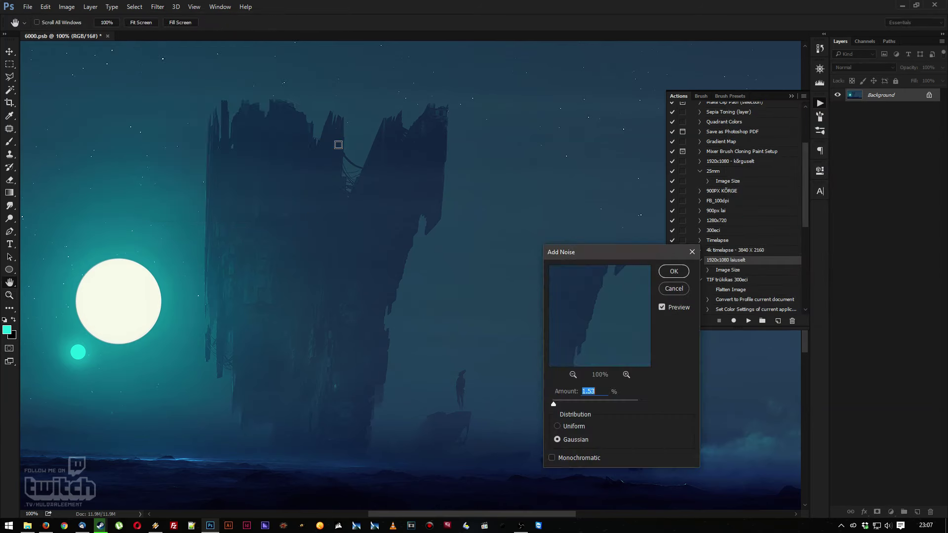
type("1")
key("Return")
Inspect the finished painting in full-screen mode and return to the standard screen mode
key("z")
key("f")
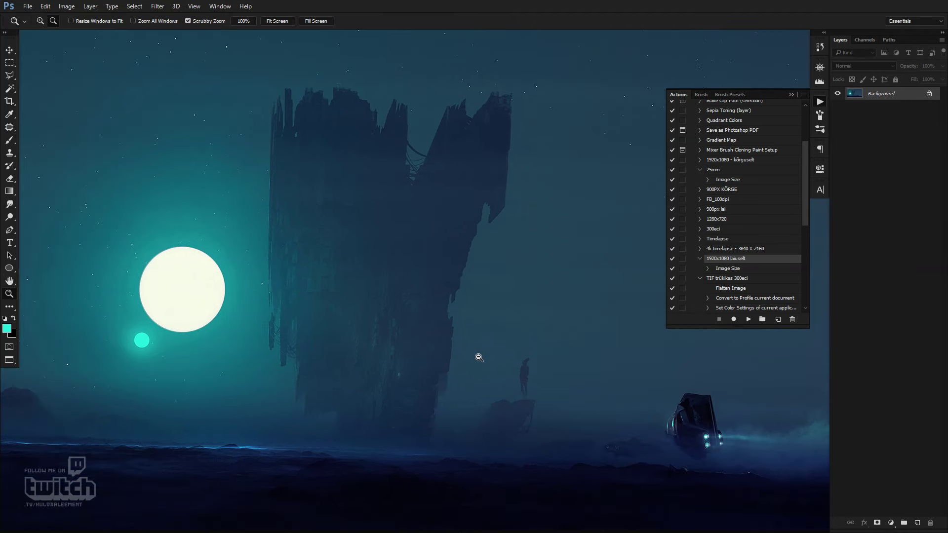
key("f")
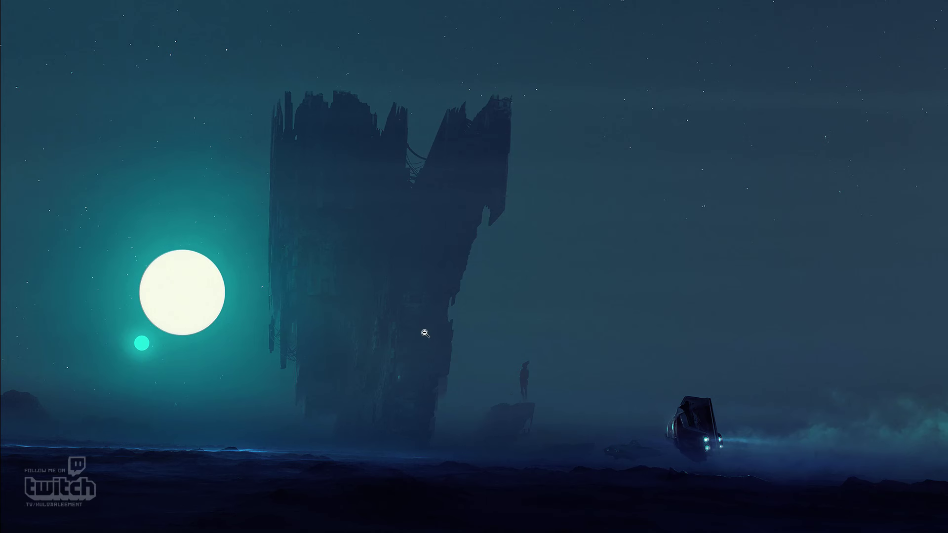
key("f")
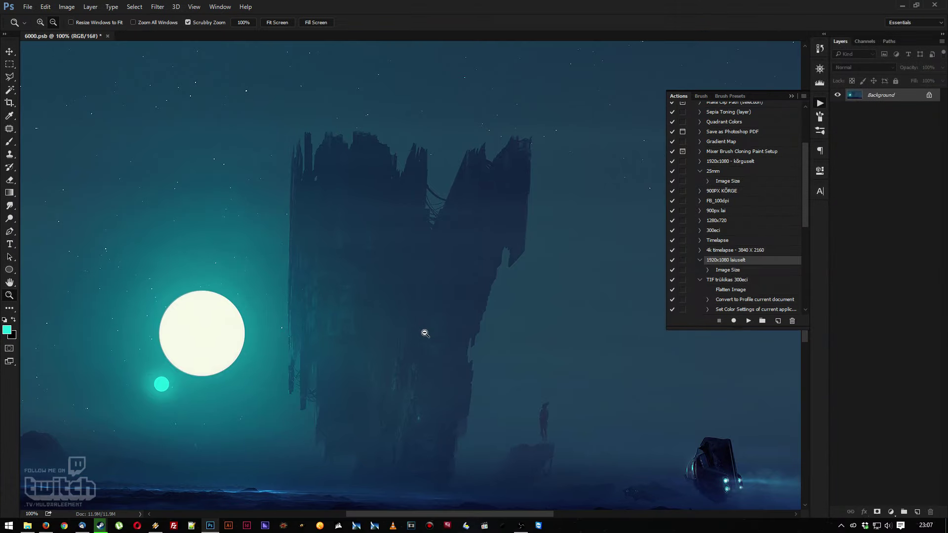
Try flipping the whole canvas and undo the flip
left_click(66, 7)
mouse_move(105, 97)
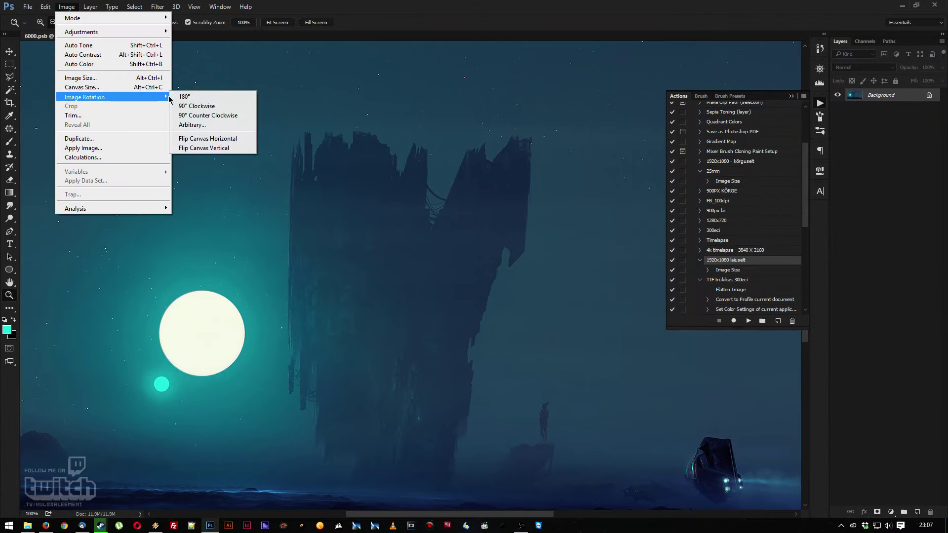
left_click(209, 146)
left_click(209, 145)
key("ctrl+z")
Flip the whole canvas horizontally
left_click(91, 7)
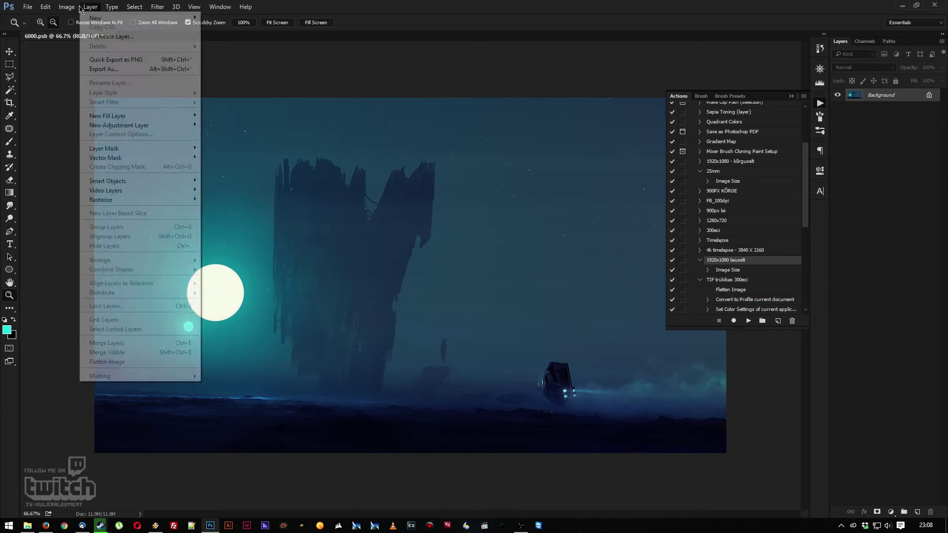
mouse_move(67, 7)
mouse_move(163, 96)
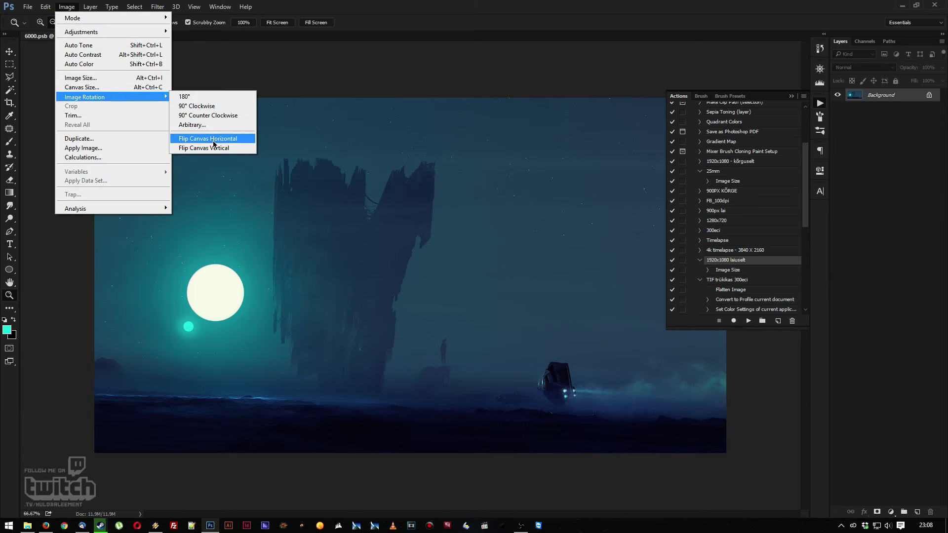